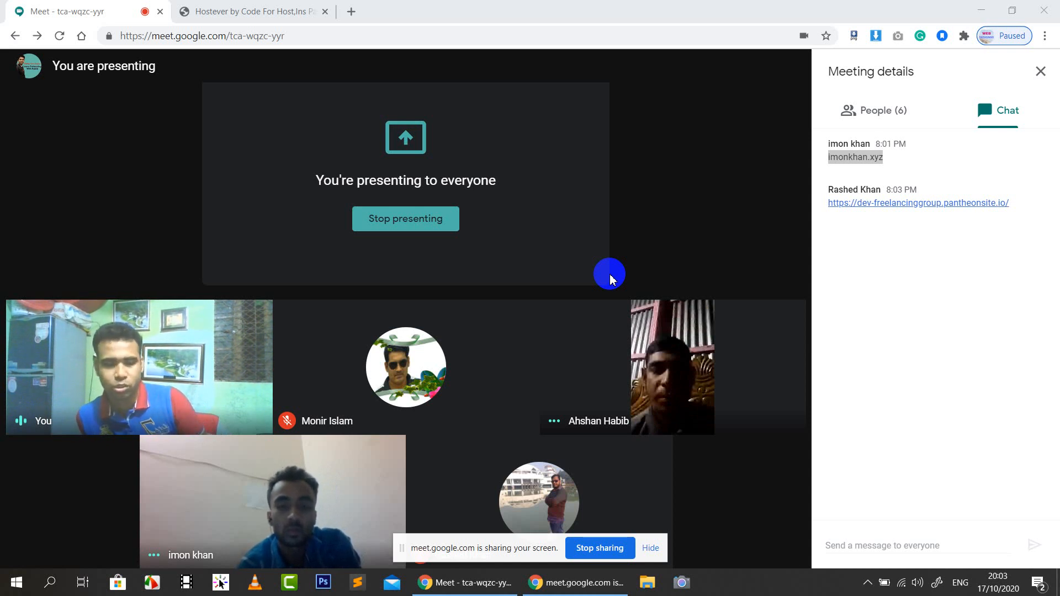
Hide the Meet screen-sharing notice and bring up the imonkhan.xyz Hostever welcome page
mouse_move(797, 575)
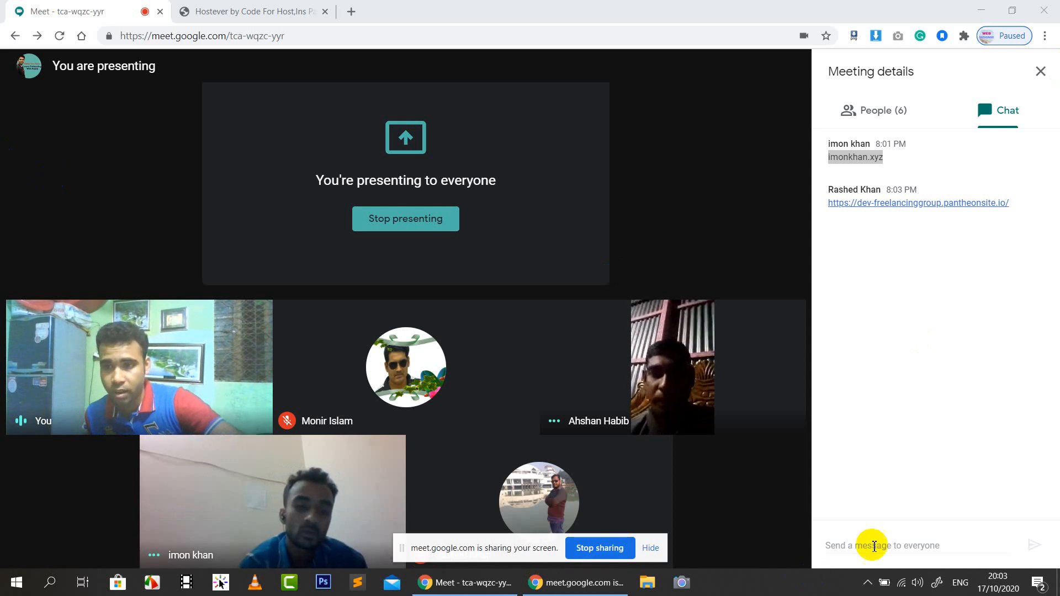
click(650, 548)
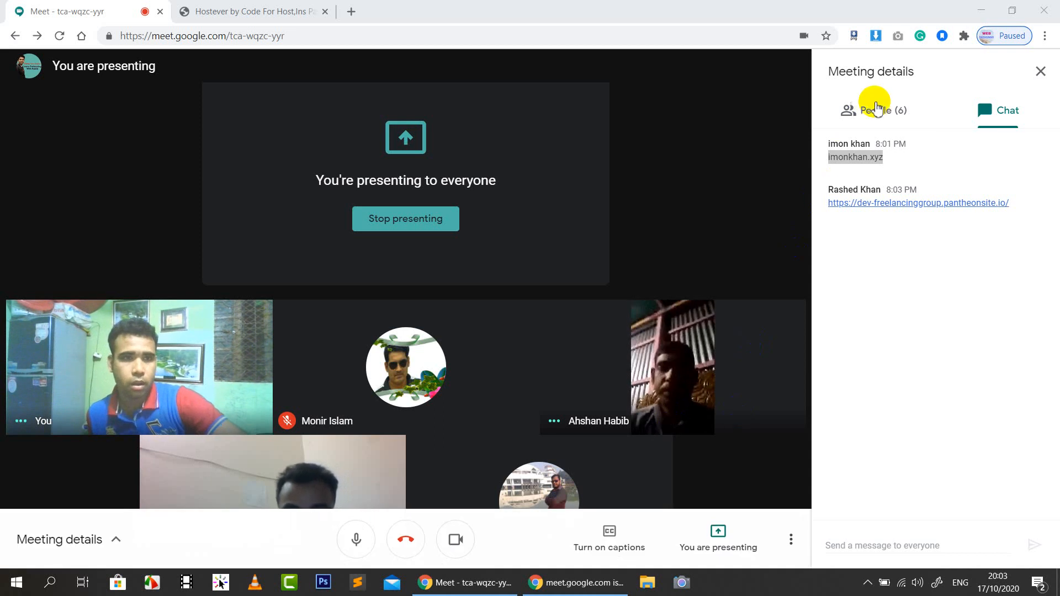
click(256, 10)
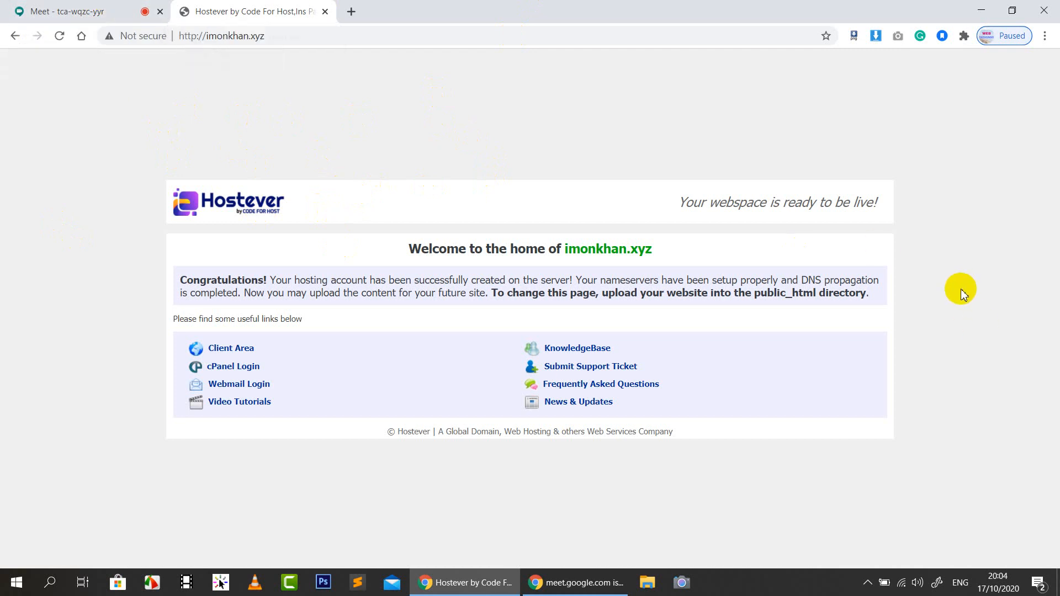
Switch back to the Google Meet tab showing the presentation and chat
click(116, 10)
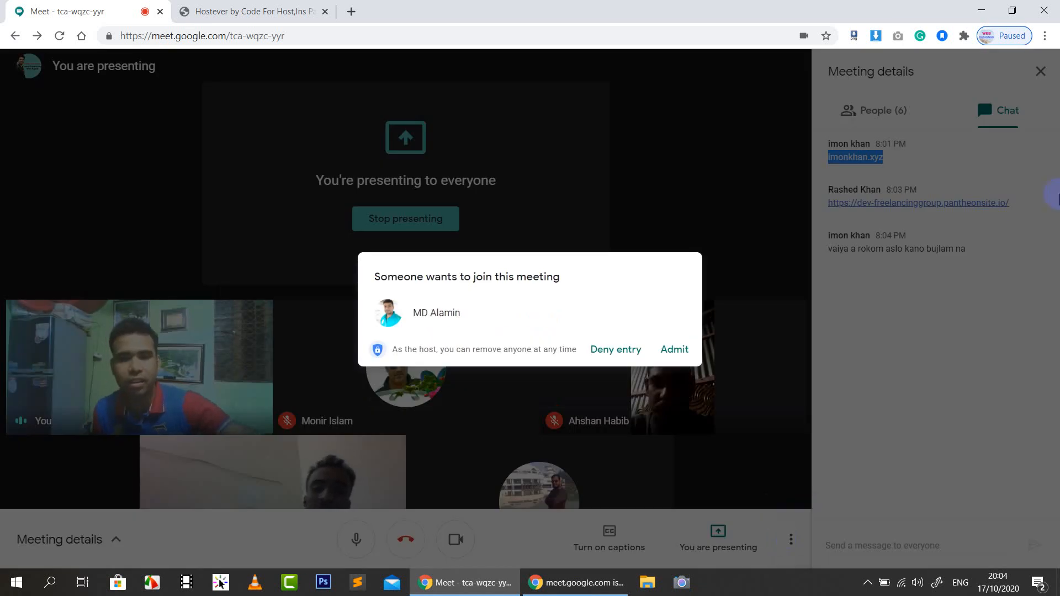
Admit the waiting participant, dismiss the notice, and stop their phone screen share
click(670, 354)
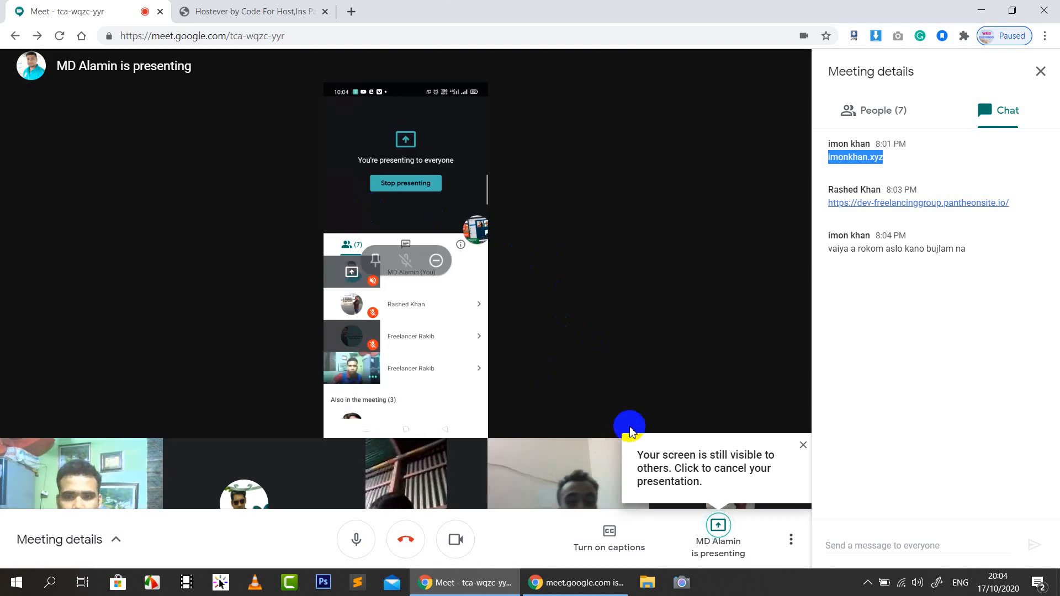
click(797, 460)
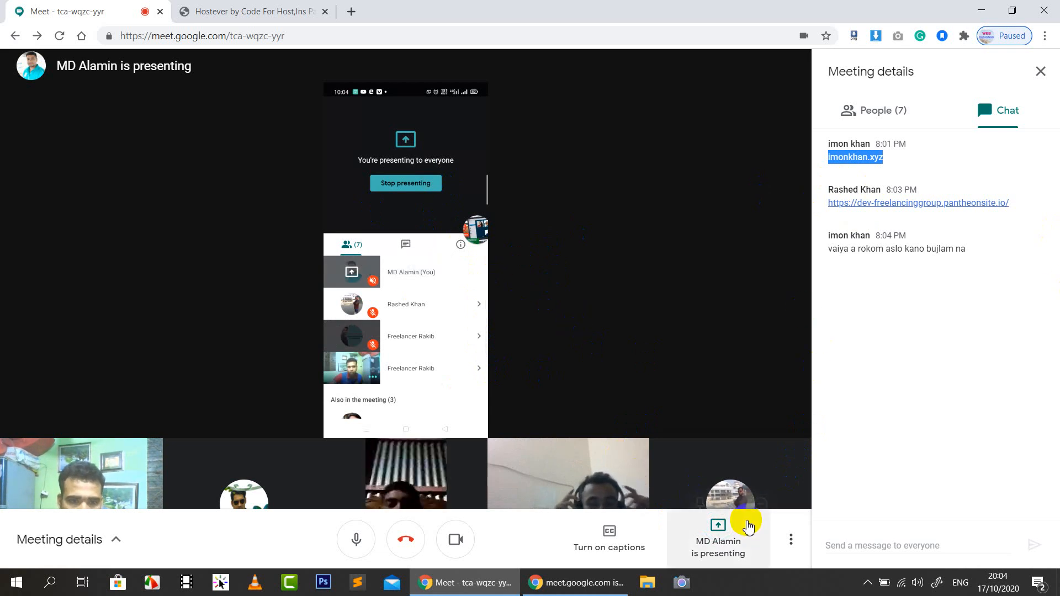
click(725, 546)
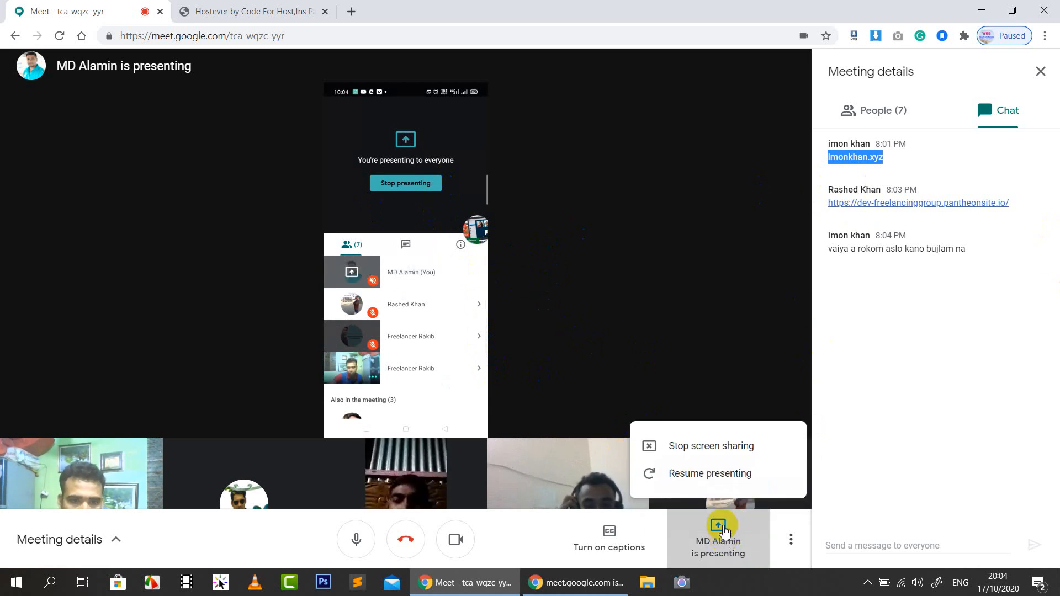
click(726, 452)
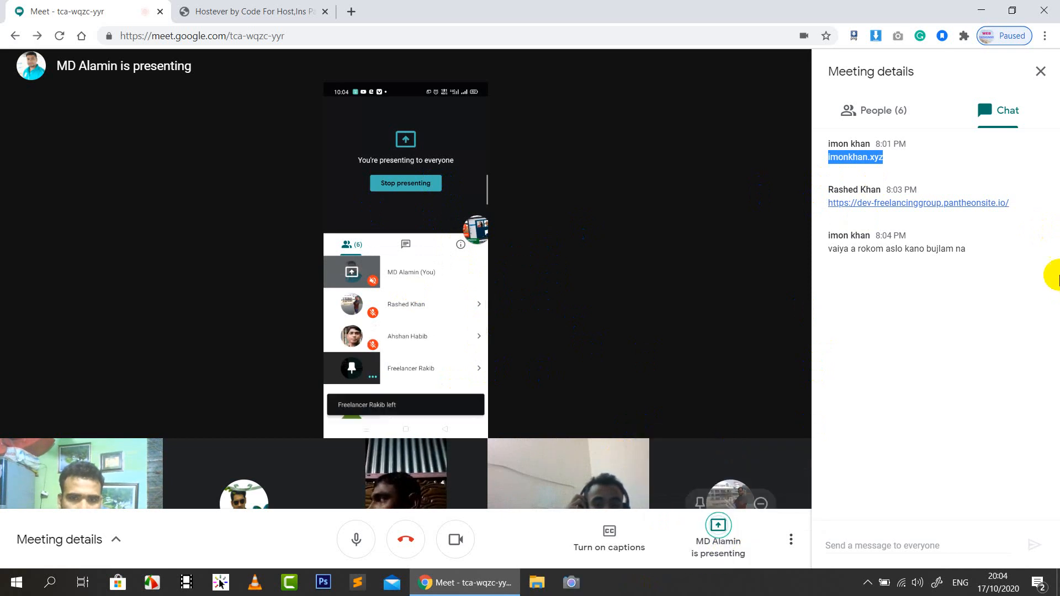
Browse the presenting choices and pin the participant's presentation to the main view
click(721, 538)
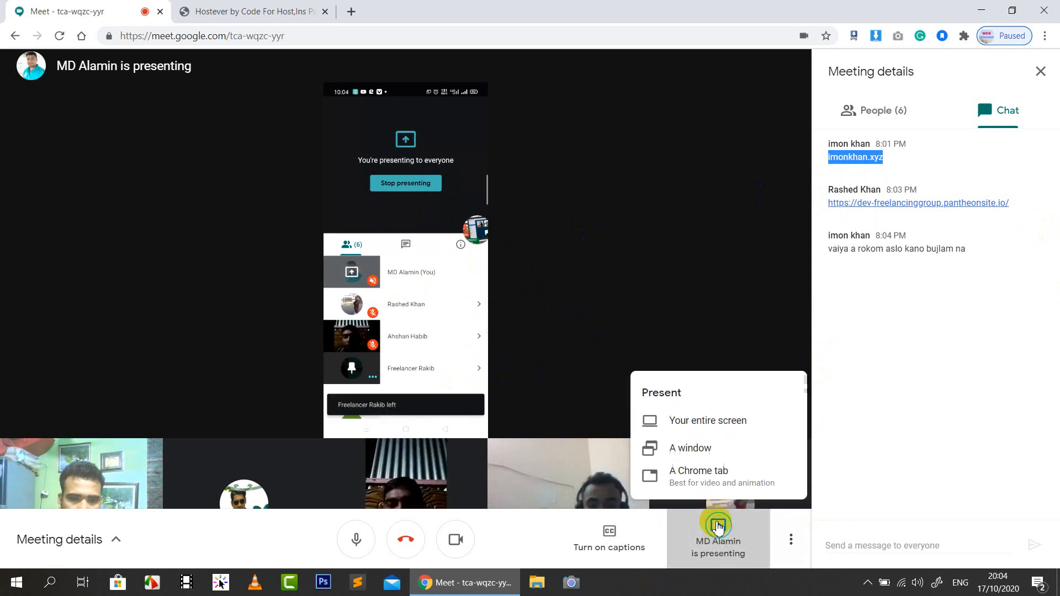
click(791, 540)
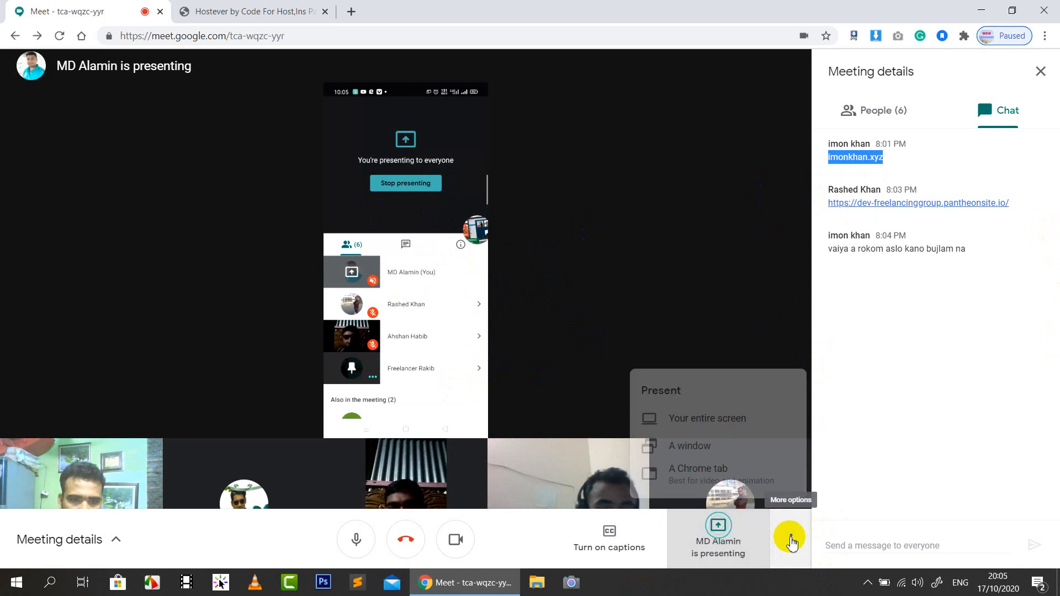
click(721, 544)
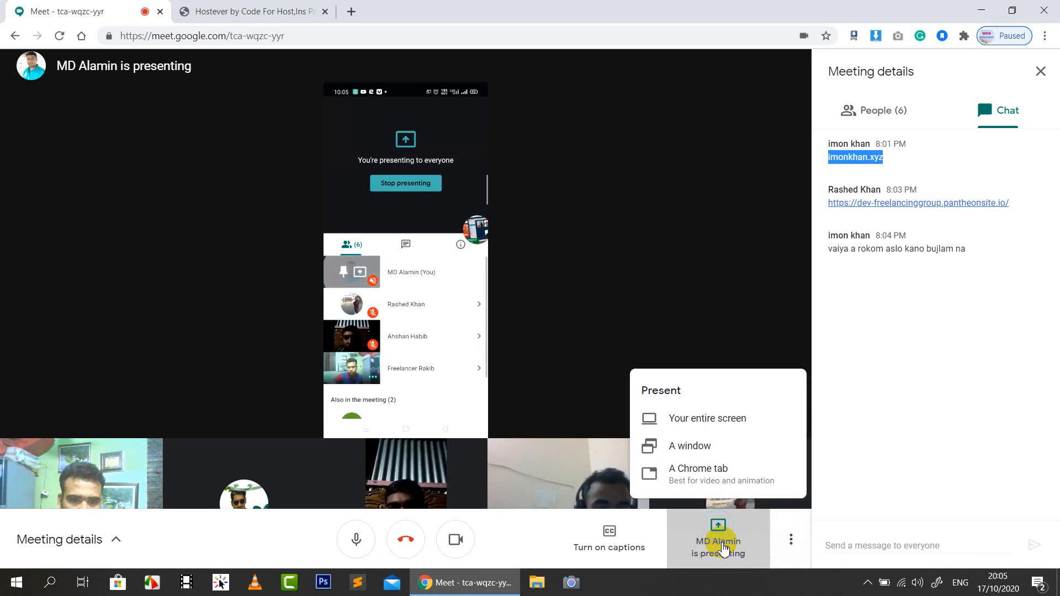
click(624, 544)
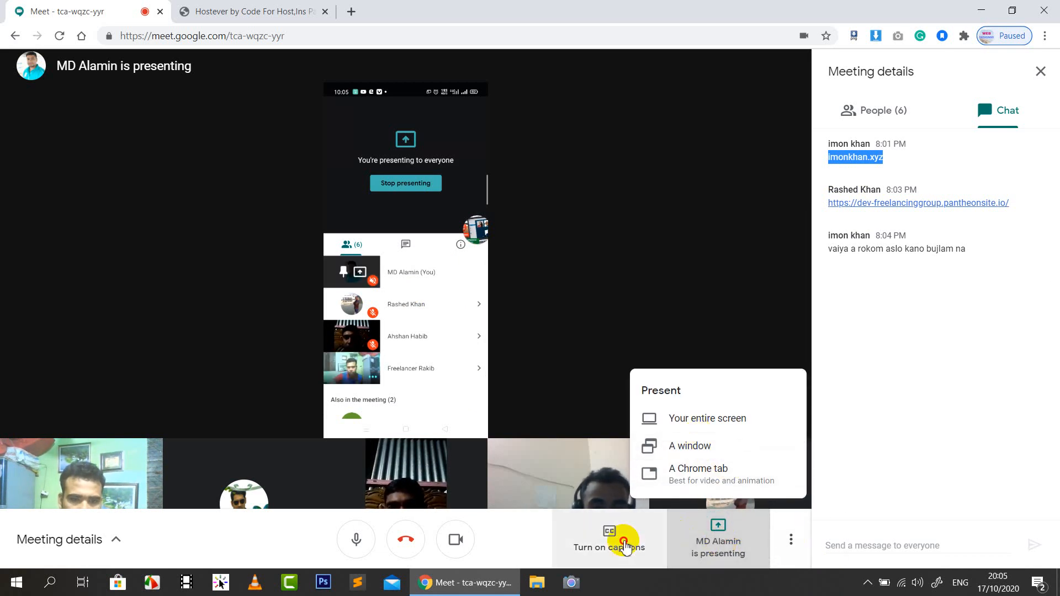
click(728, 540)
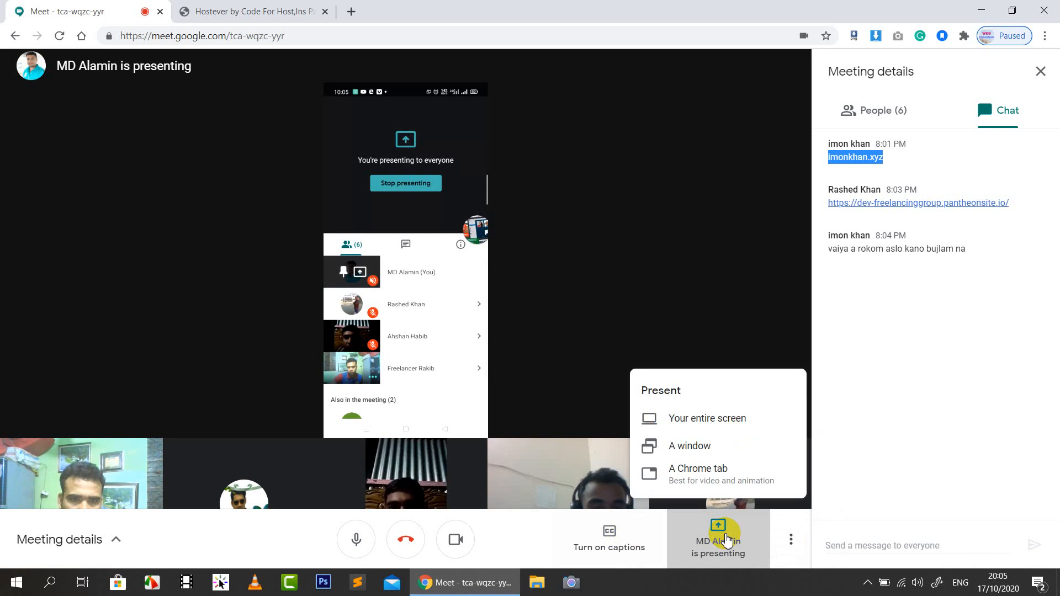
click(422, 173)
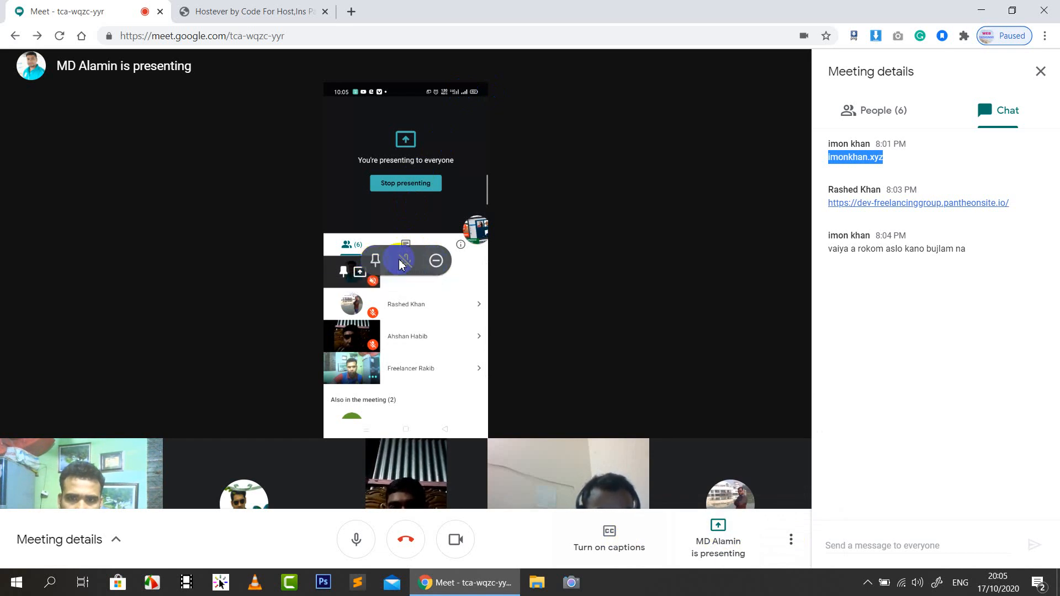
click(377, 266)
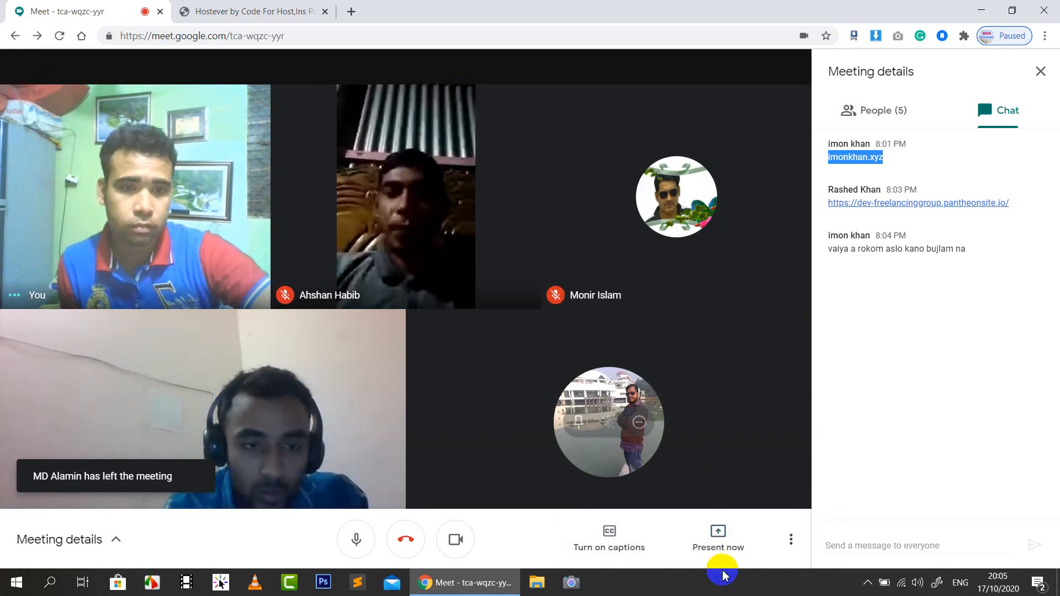
Present your entire screen again and show the Hostever page to participants
click(716, 552)
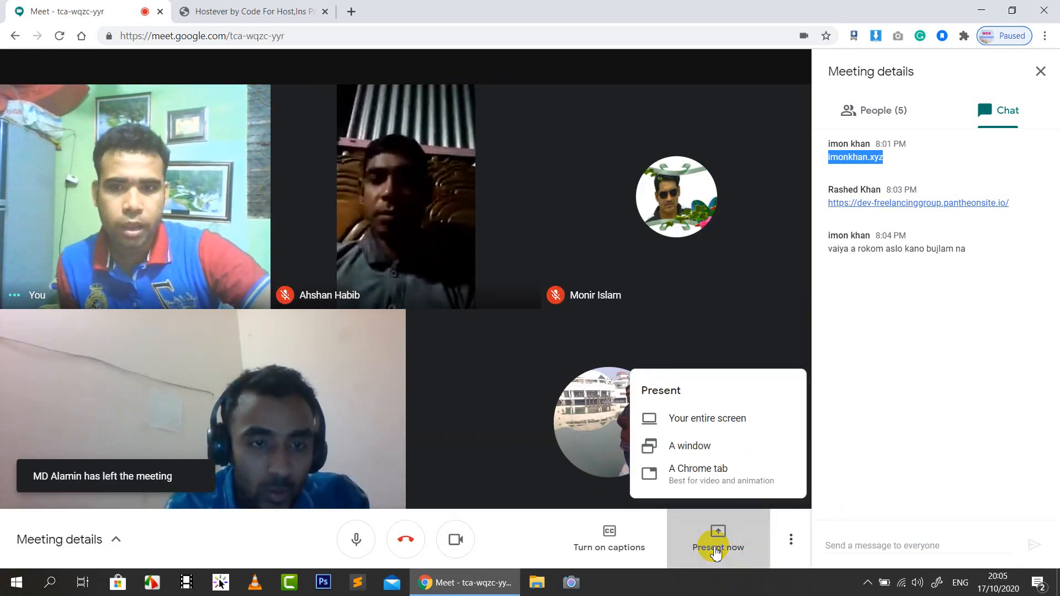
click(714, 423)
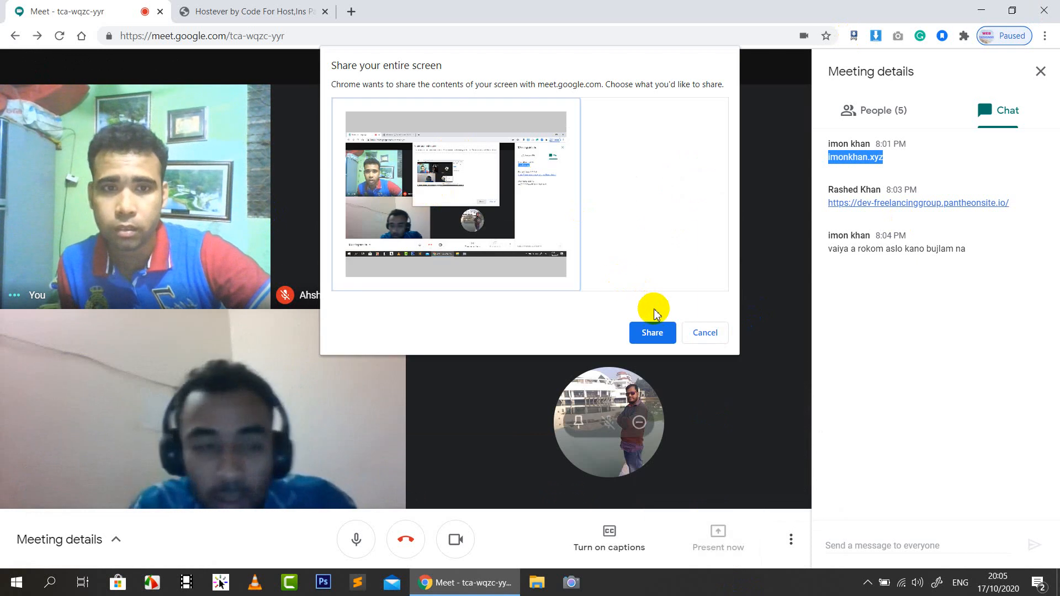
click(653, 333)
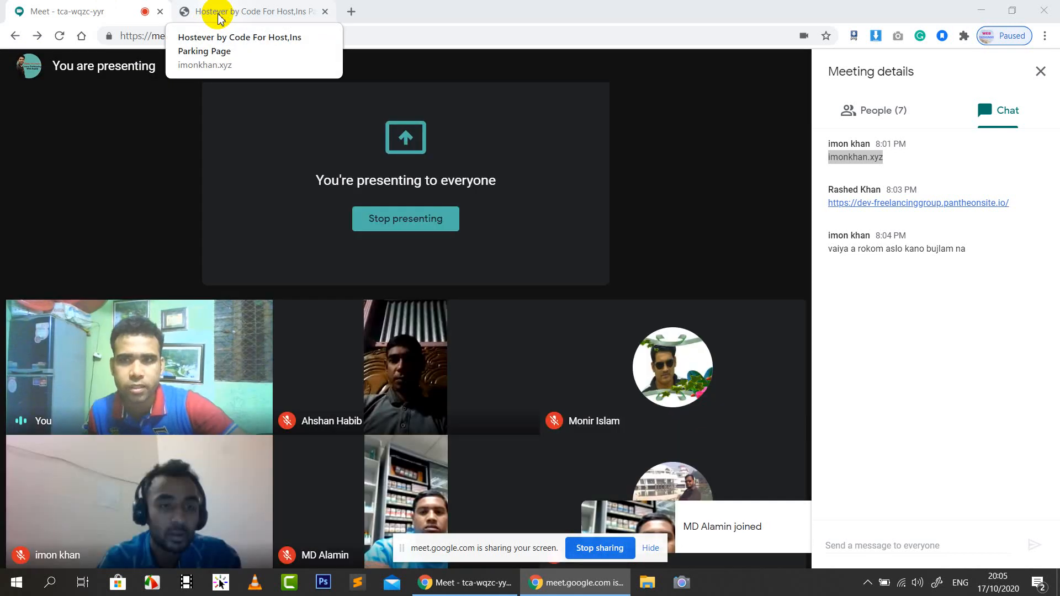
click(220, 13)
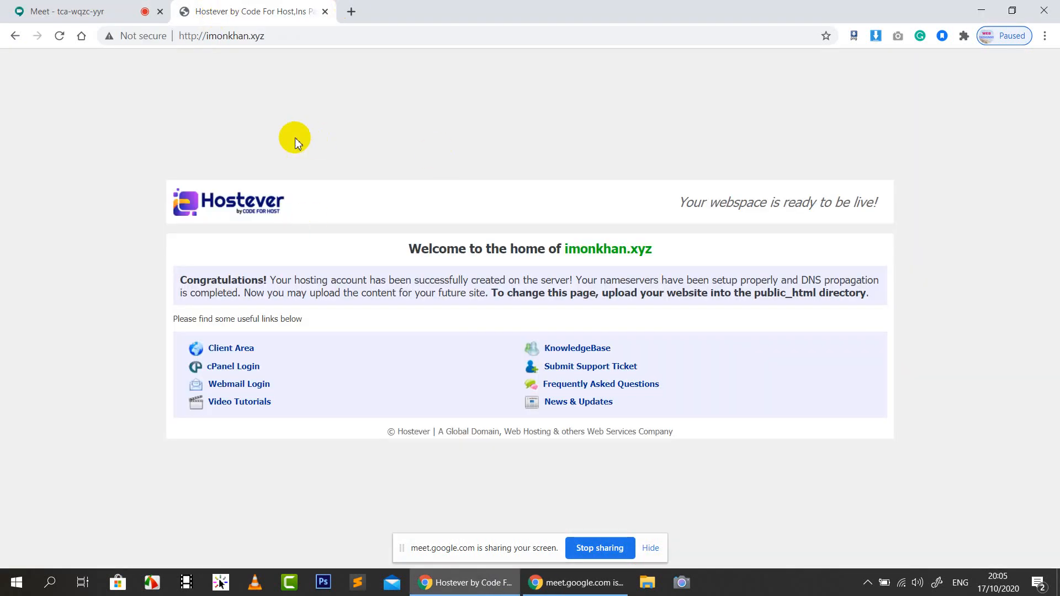
Return to the Google Meet tab with the participant grid and chat
click(106, 16)
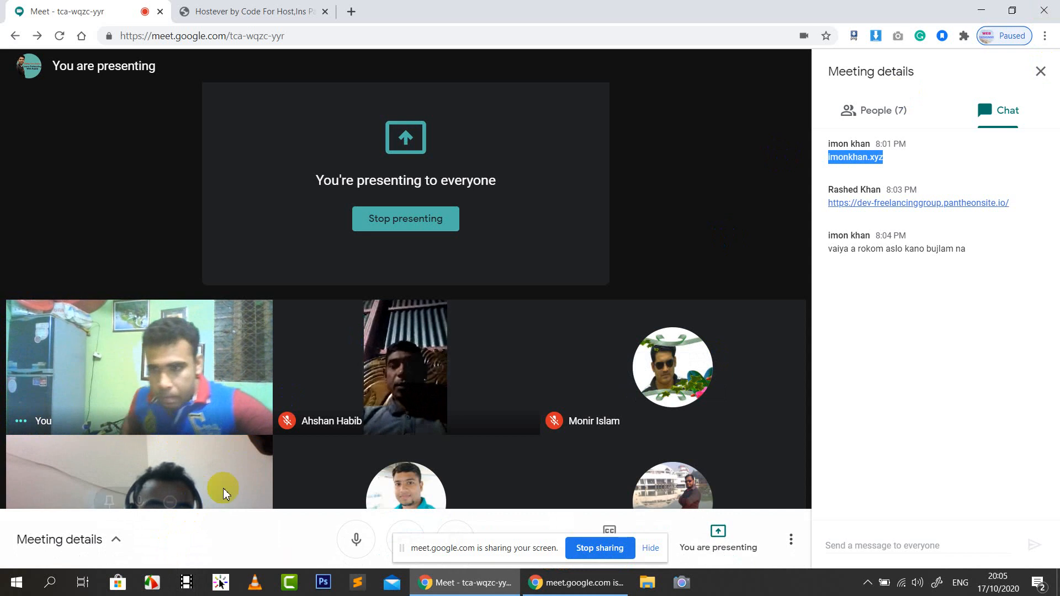
Remove a participant from the call and load the chat's site link in the Hostever tab
click(171, 501)
click(579, 327)
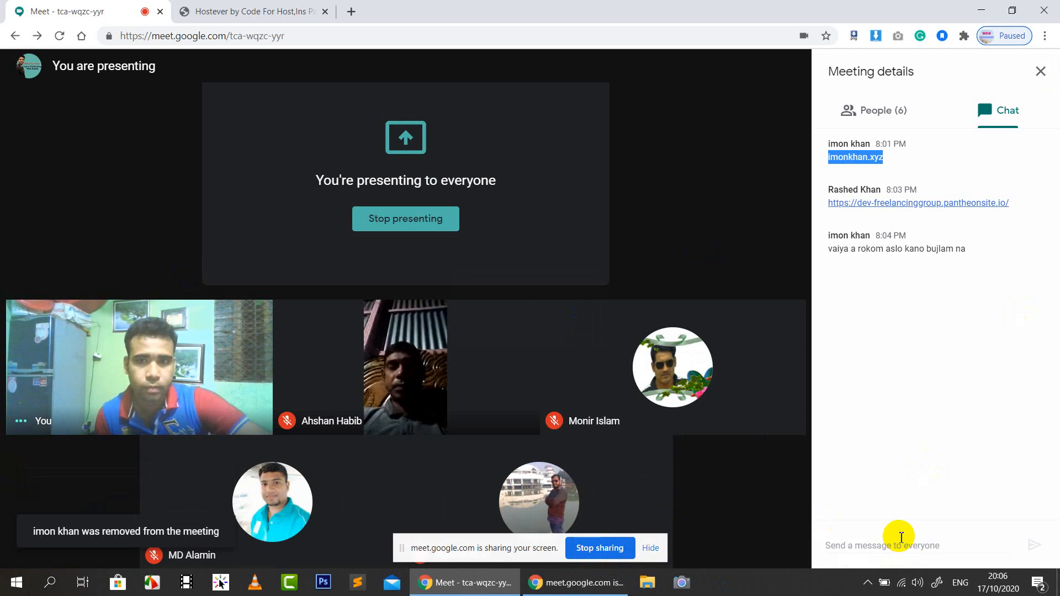
right_click(899, 204)
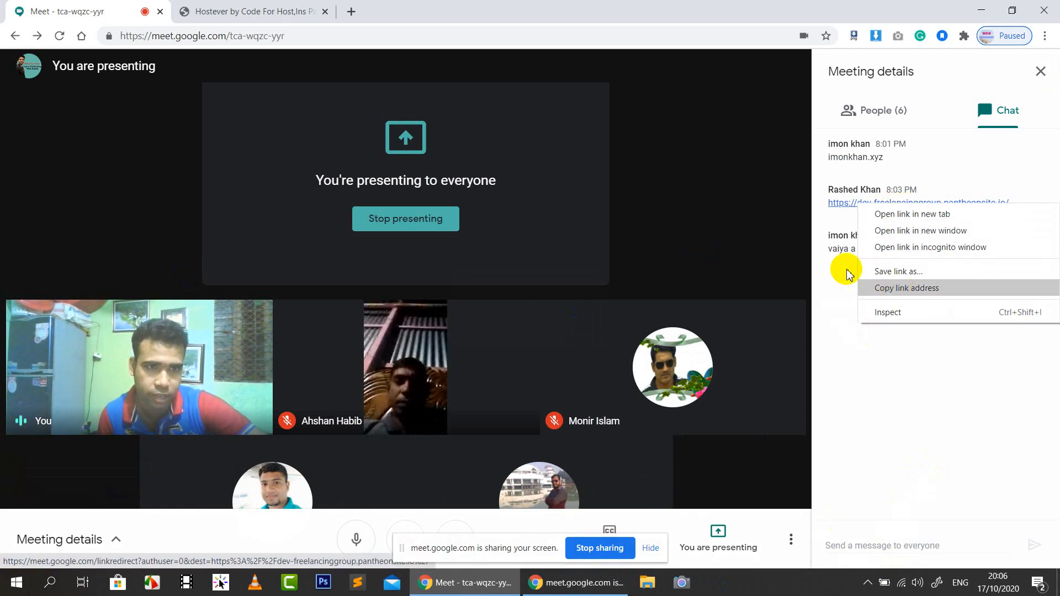
click(298, 10)
click(296, 34)
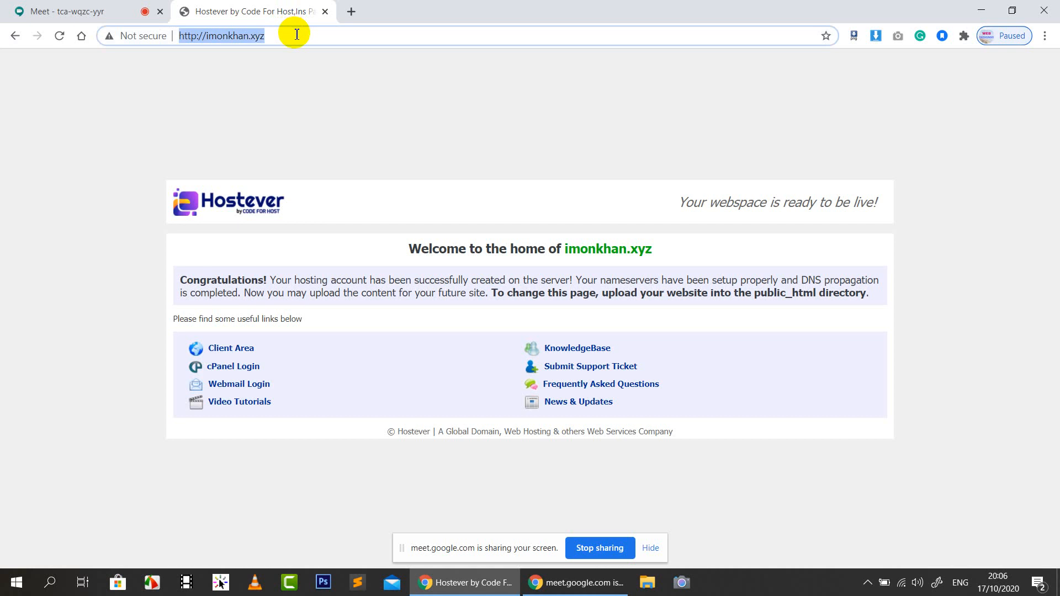
text(https://meet.google.com/linkredirect?authuser=0&dest=https%3A%2F%2Fdev-freelancinggroup.pantheonsite.io%2F)
key(Return)
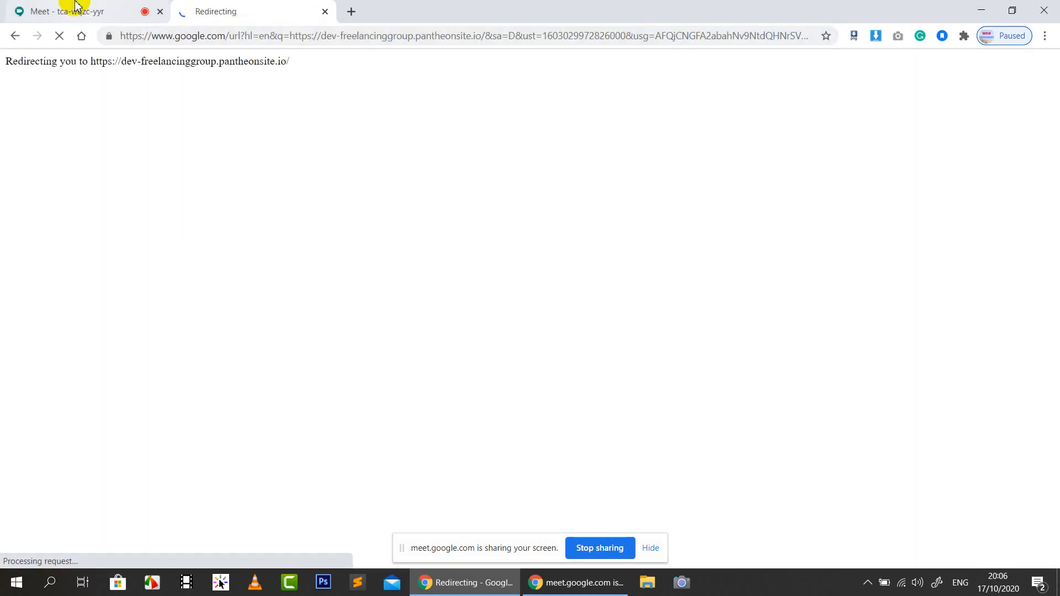
Copy the freelancing group link from chat, check its loading tab, and hide the sharing notice
click(76, 5)
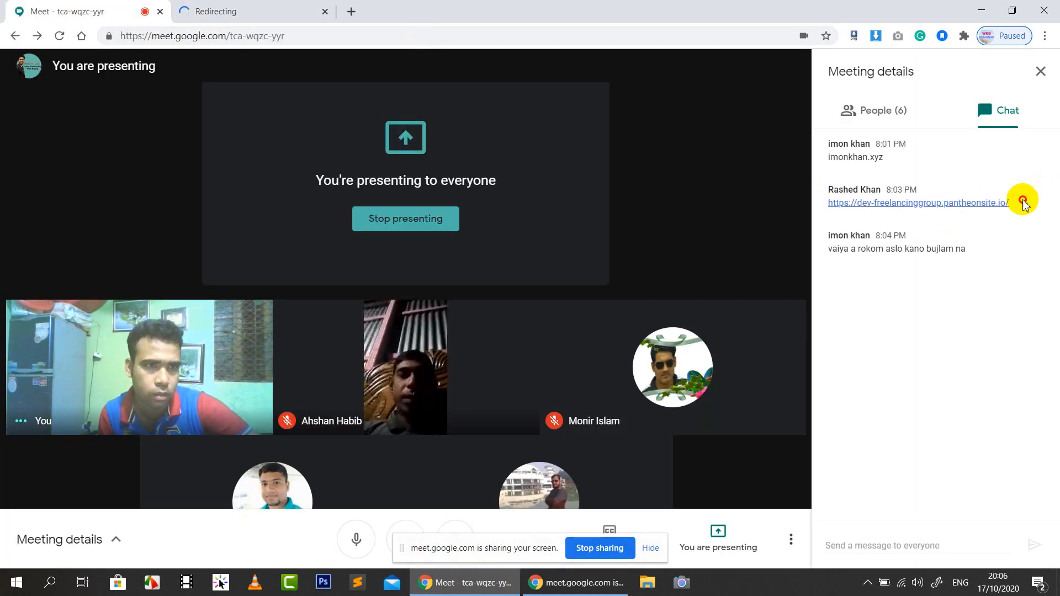
drag(1023, 203, 989, 199)
right_click(989, 199)
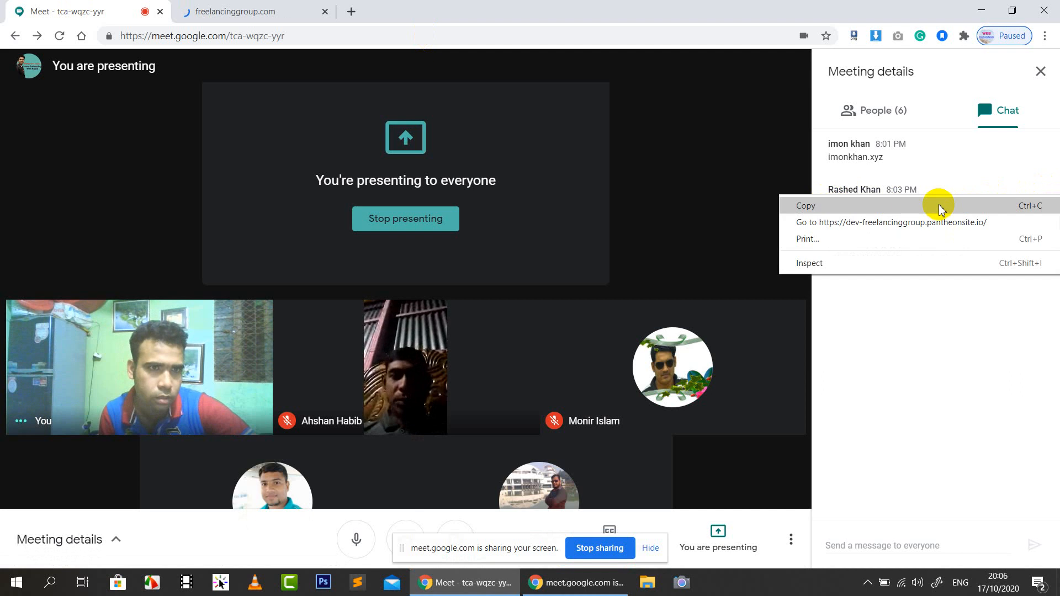
click(939, 206)
click(254, 12)
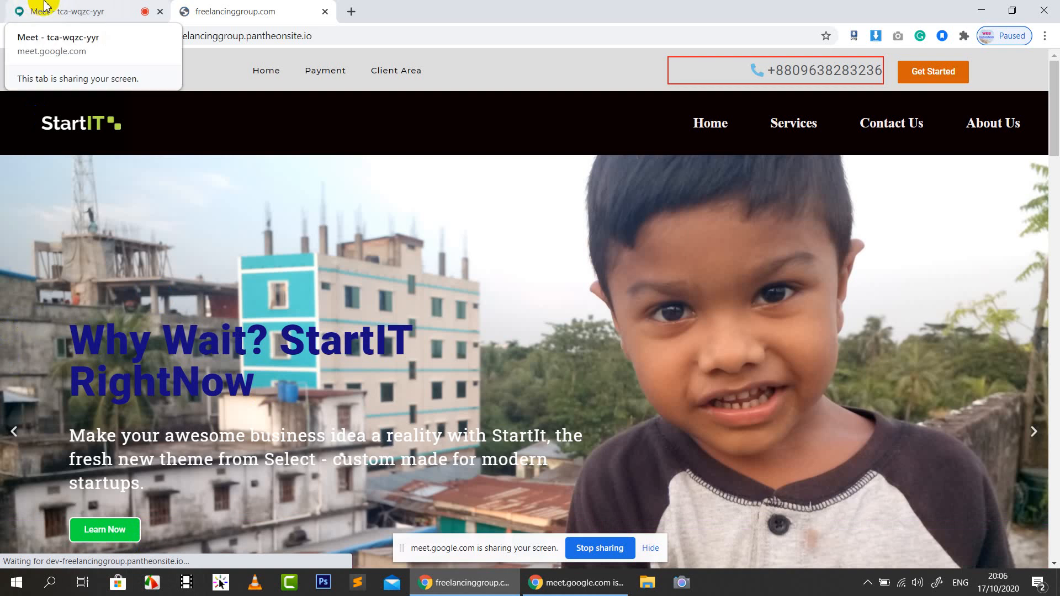
click(80, 10)
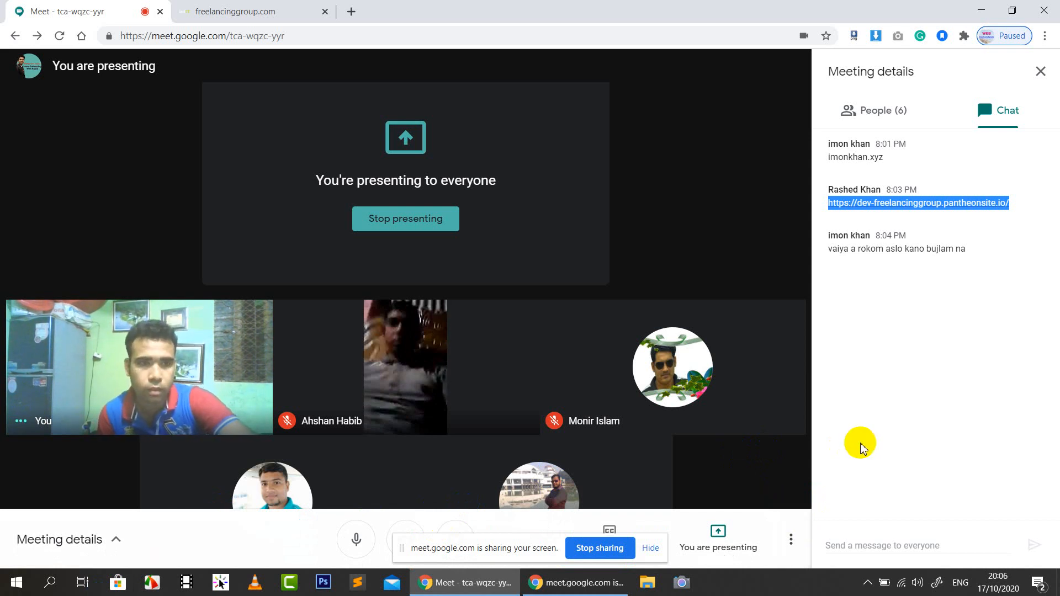
mouse_move(771, 425)
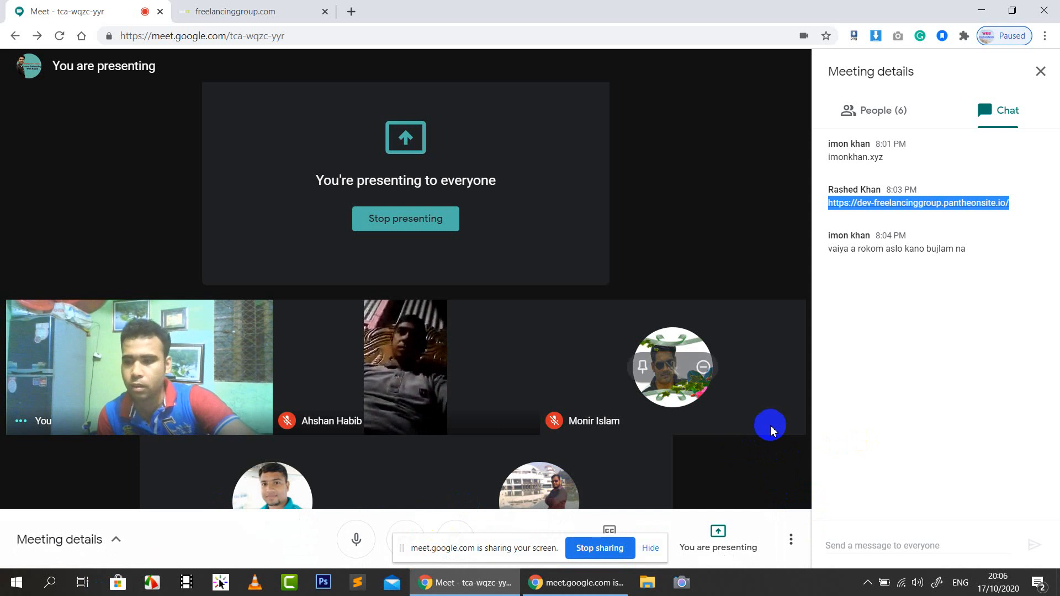
click(644, 549)
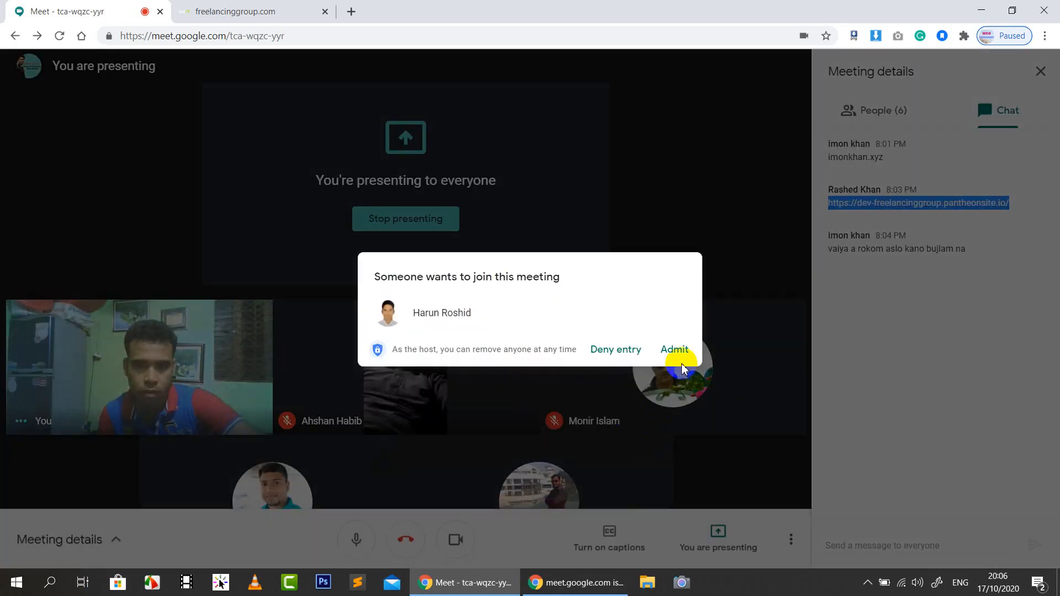
Admit the waiting participant and bring the StartIT freelancinggroup homepage to the front
click(674, 350)
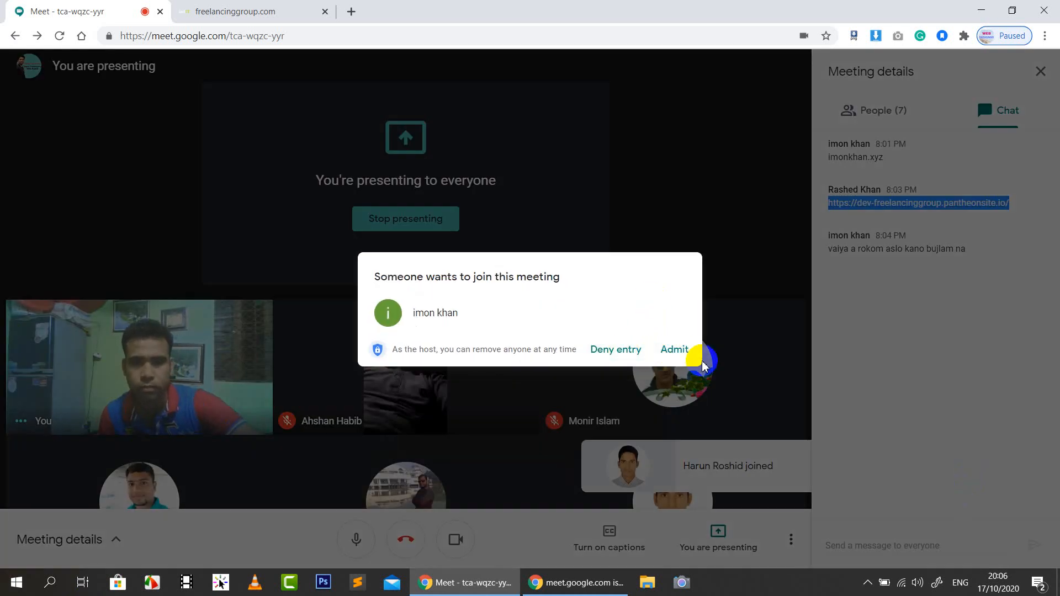
click(671, 356)
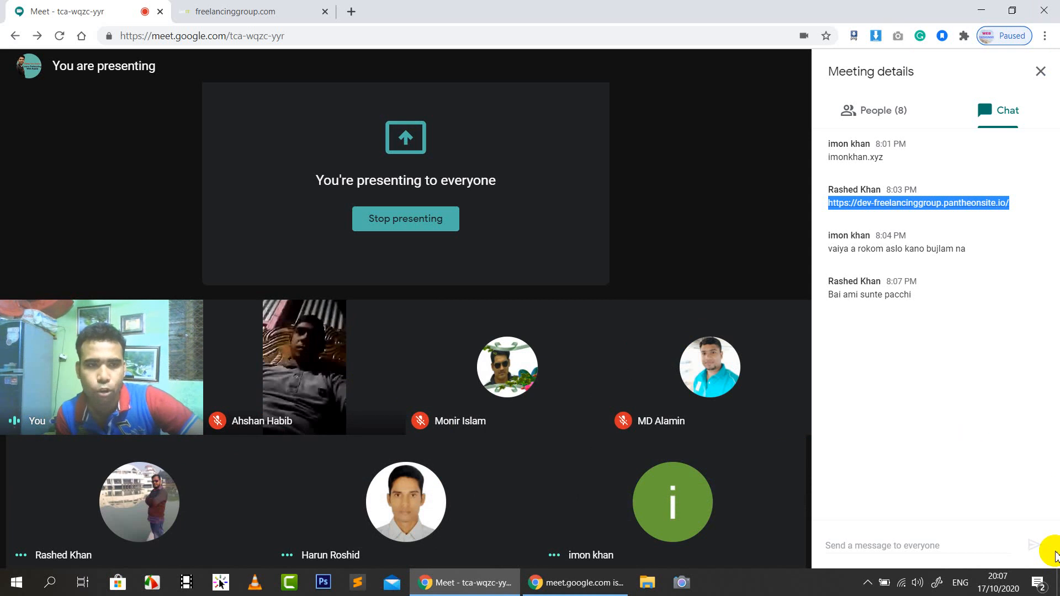
click(265, 11)
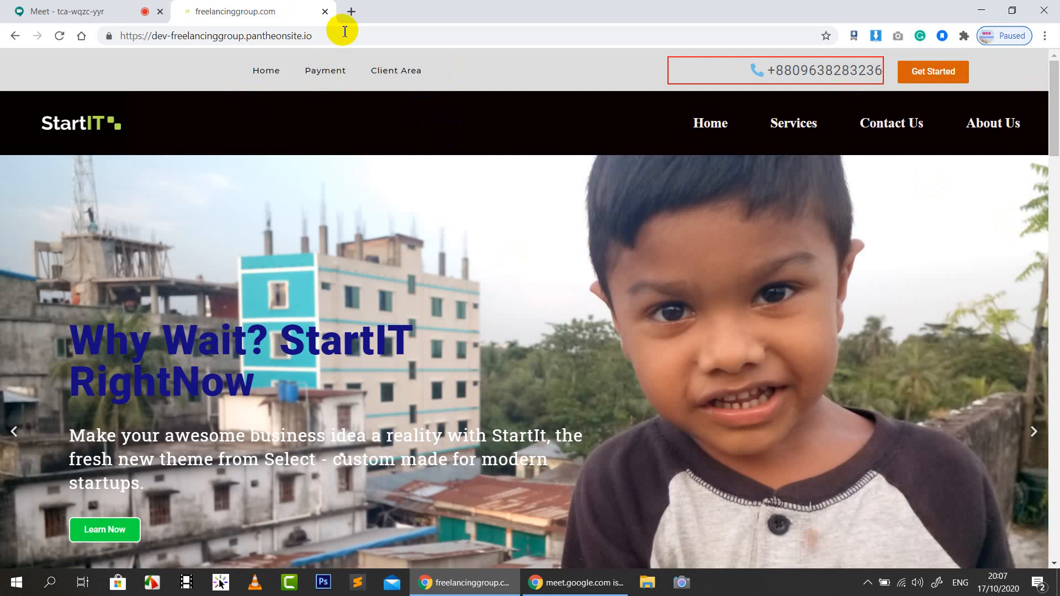
Go back from the StartIT site to the Google Meet call and its chat
click(122, 10)
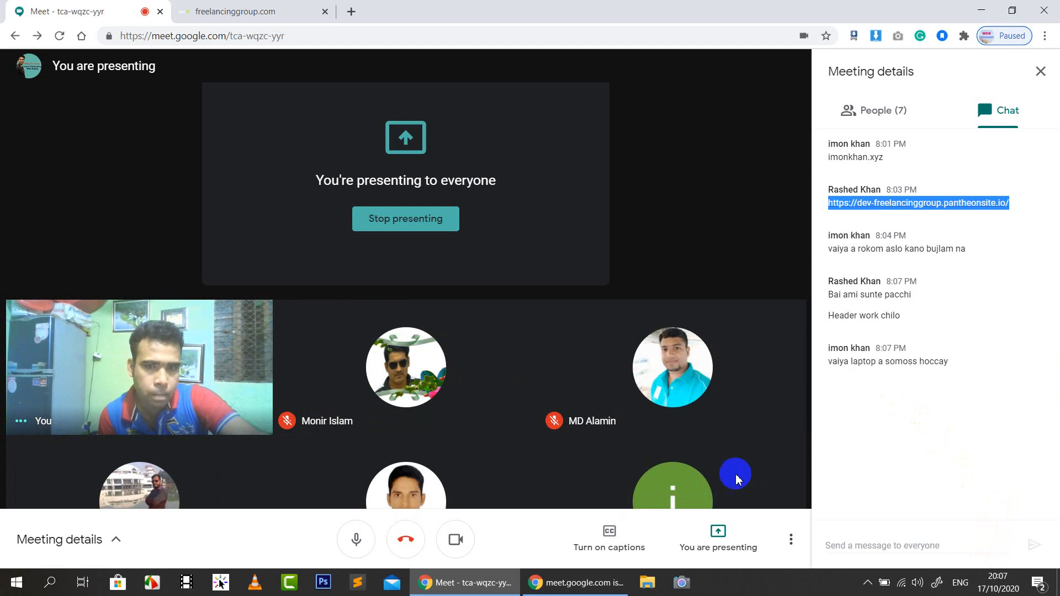
Focus the Meet chat message box, then bring the StartIT homepage back to the front
mouse_move(704, 502)
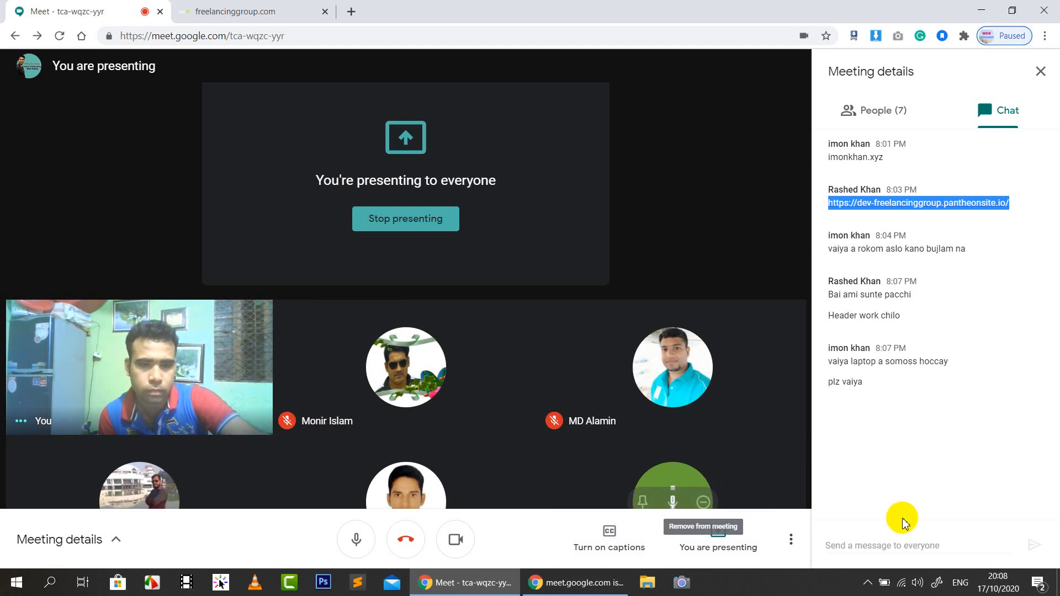
click(866, 540)
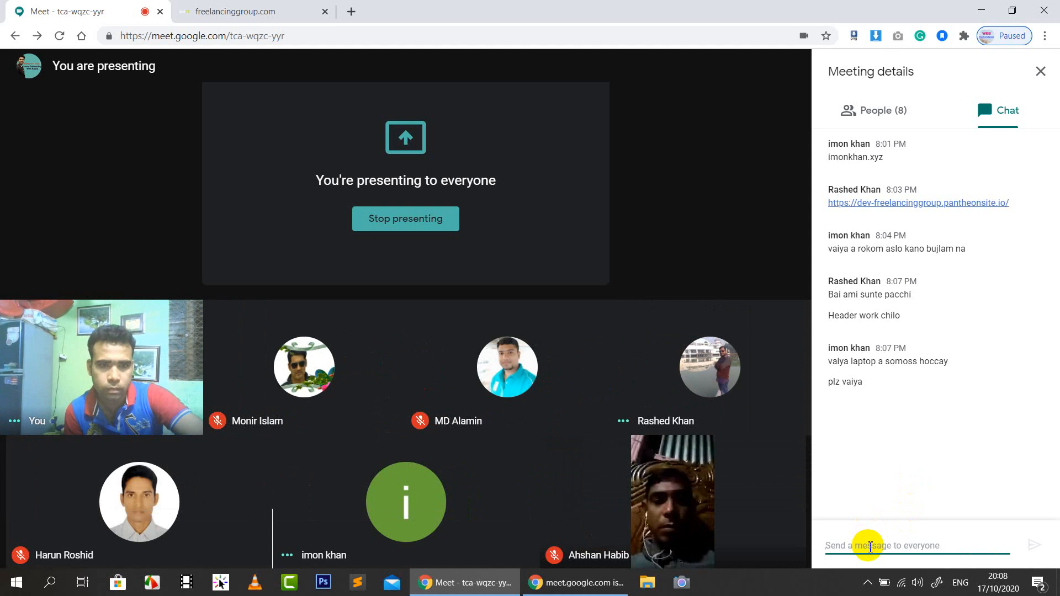
mouse_move(711, 370)
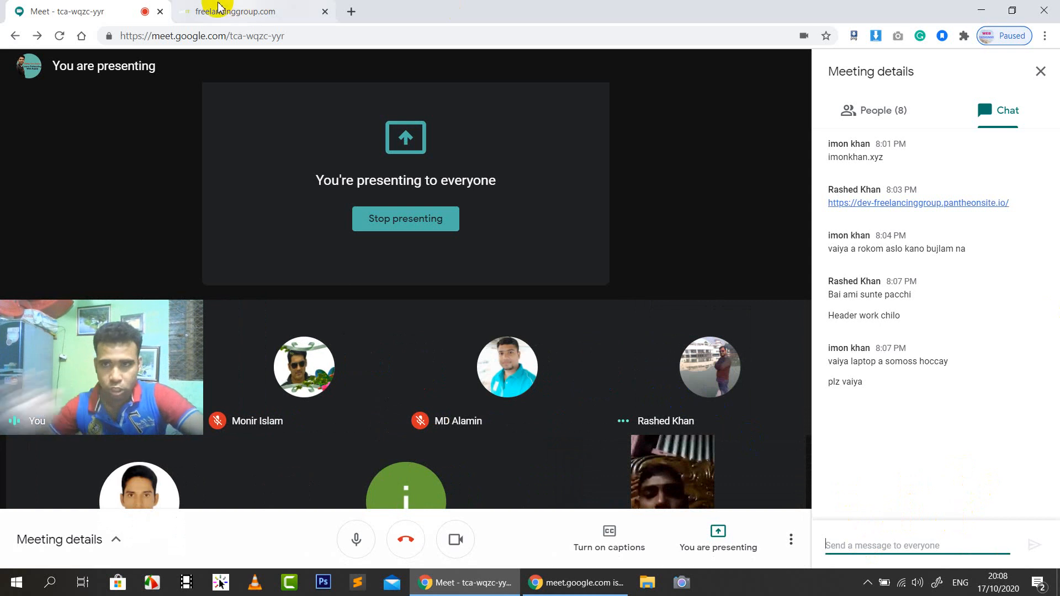
click(273, 9)
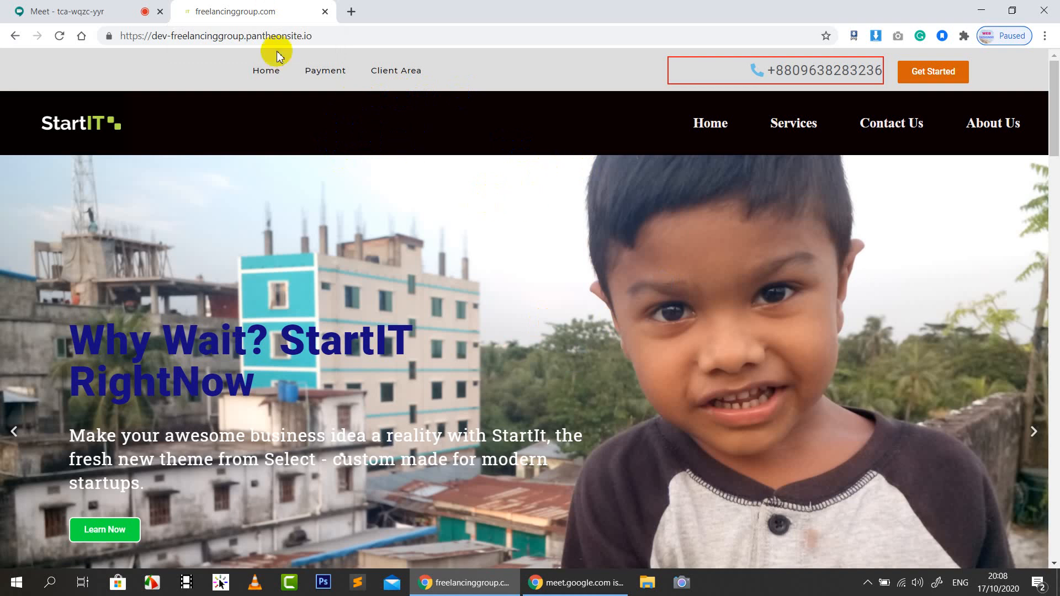
Load webdesign90.com in a new tab, then admit another waiting participant into the Meet call
scroll(361, 139, down, 5)
scroll(365, 138, up, 5)
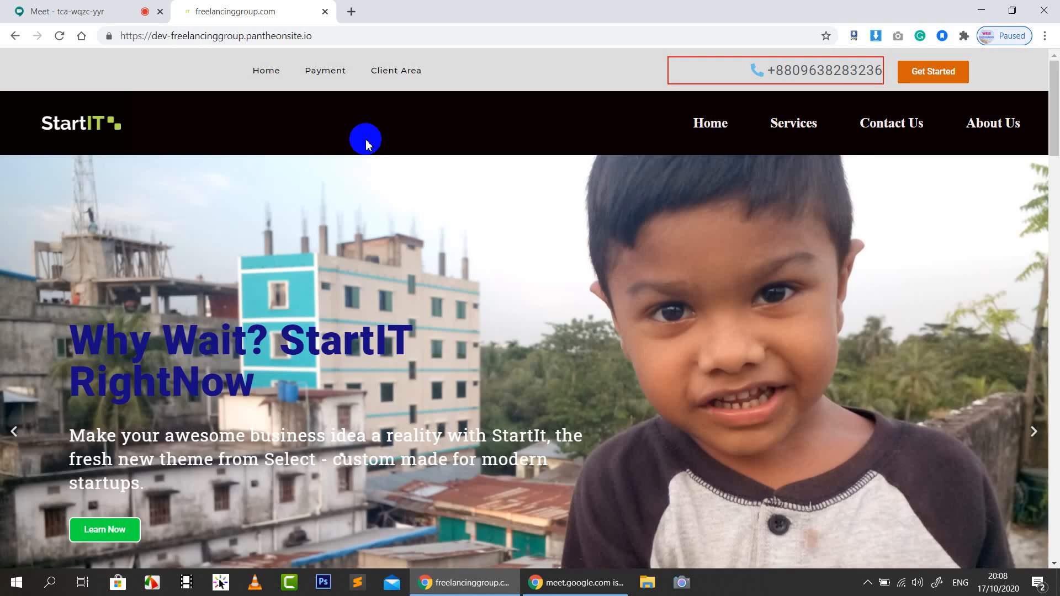
click(351, 11)
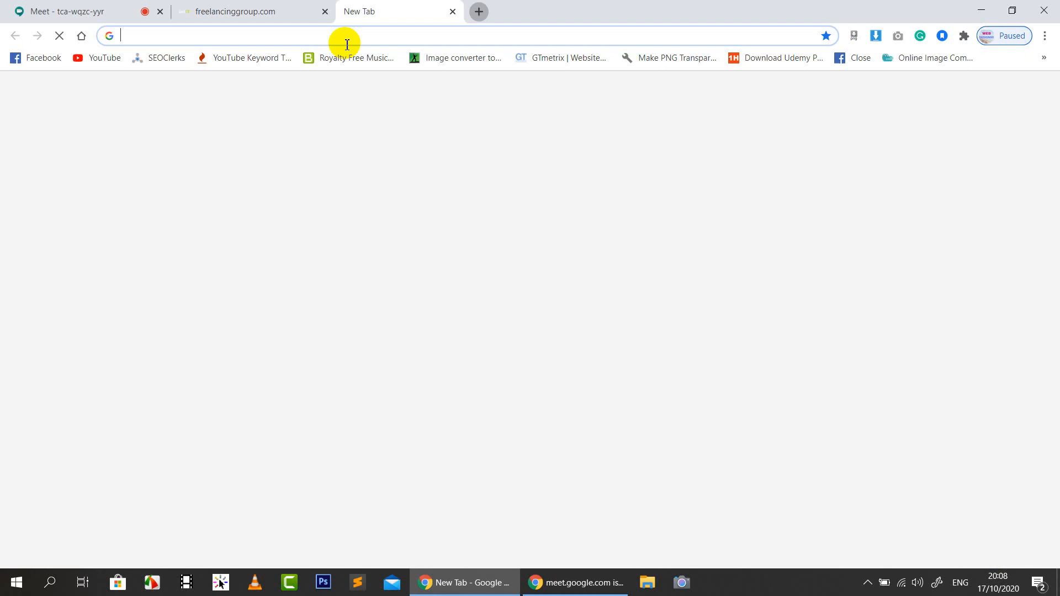
text(webdesign90.com)
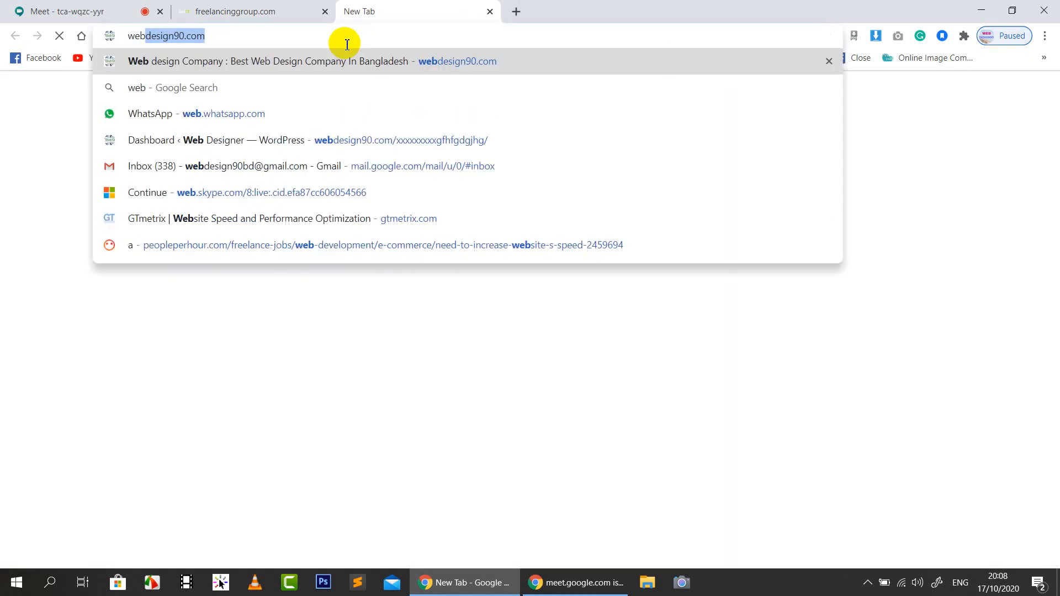
key(Return)
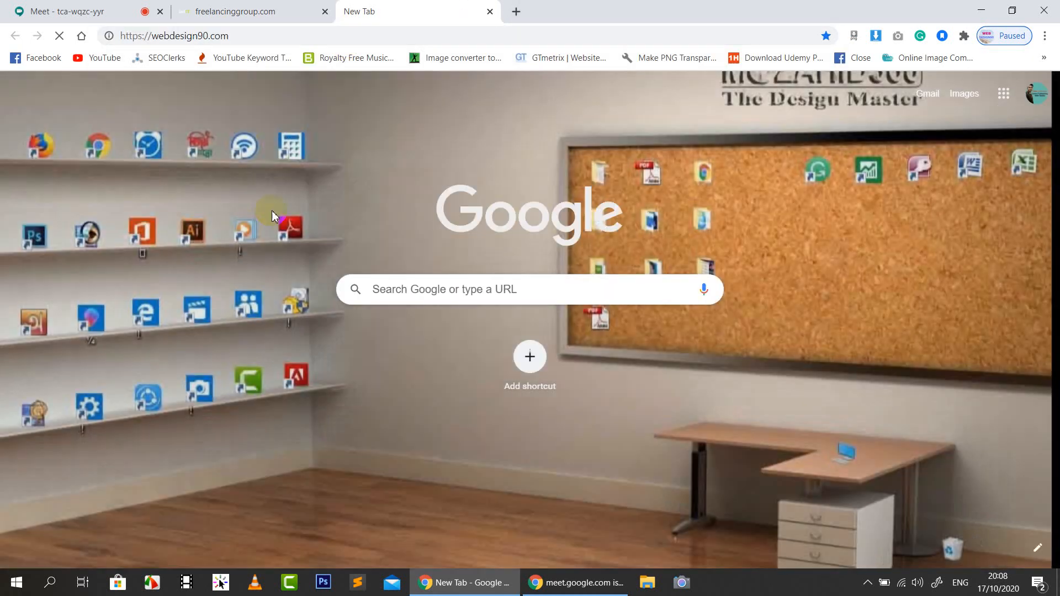
click(301, 10)
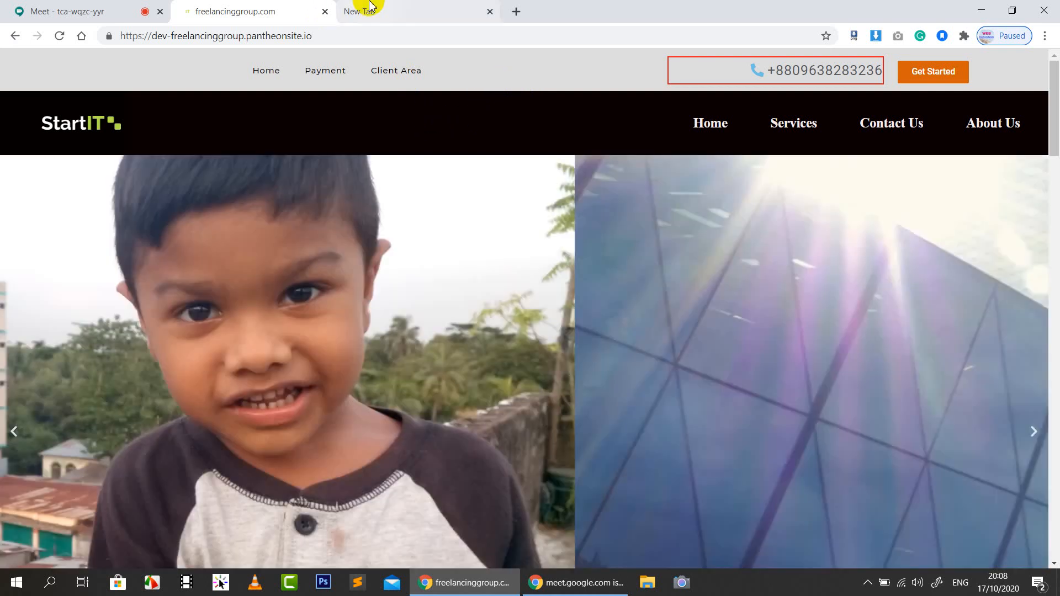
click(369, 10)
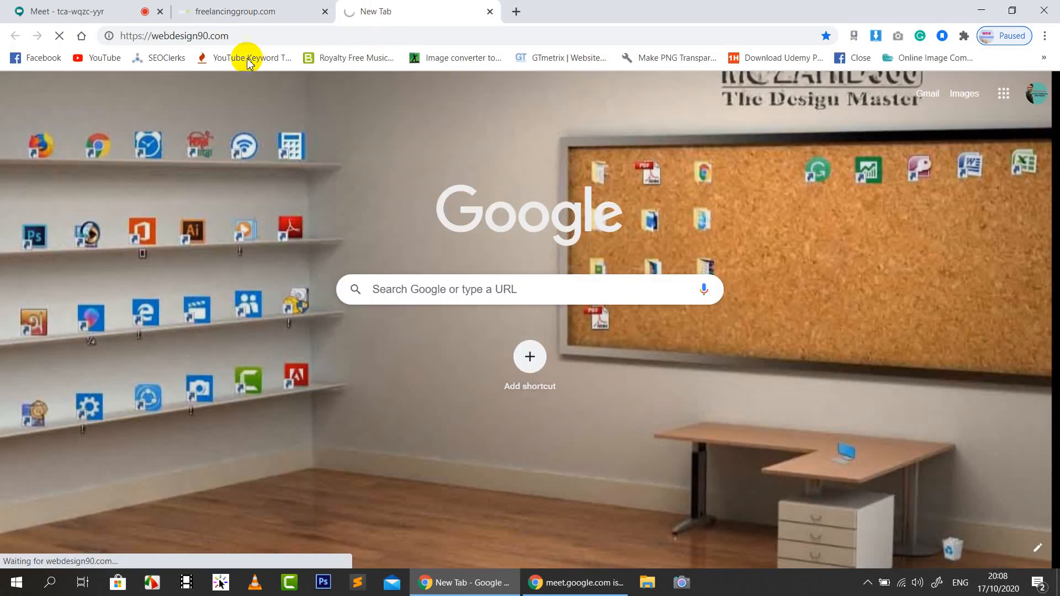
click(104, 9)
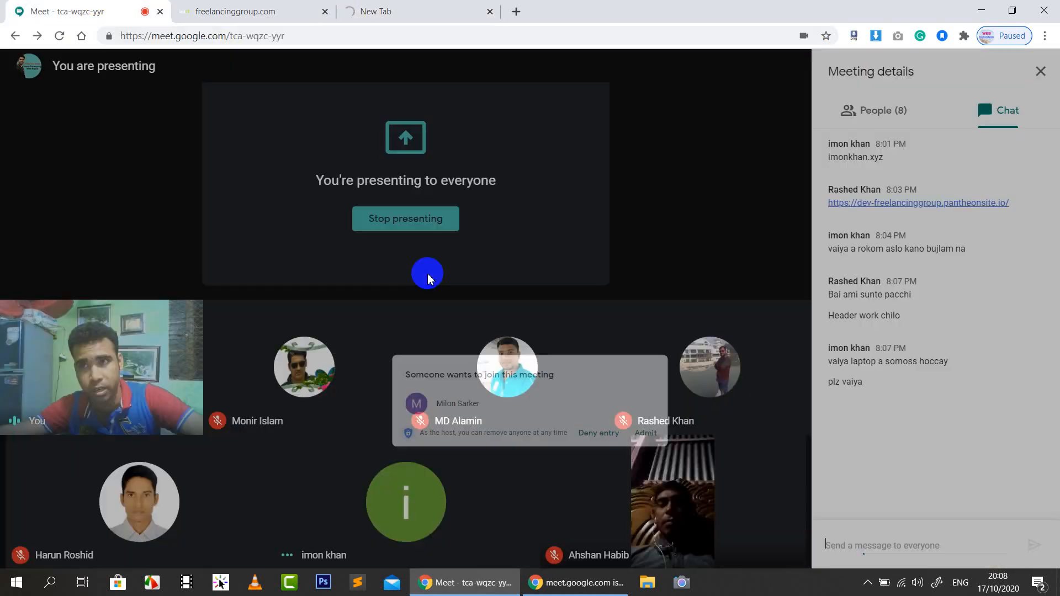
click(675, 350)
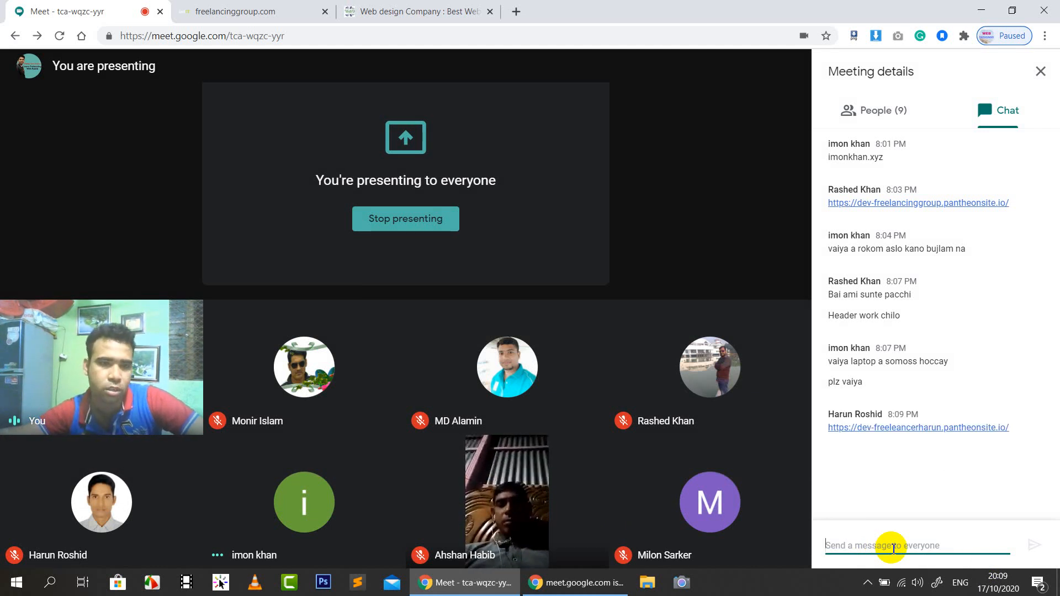
Open the chat-shared dev-freeleancerharun.pantheonsite.io link in a new tab beside webdesign90.com
right_click(912, 430)
click(884, 509)
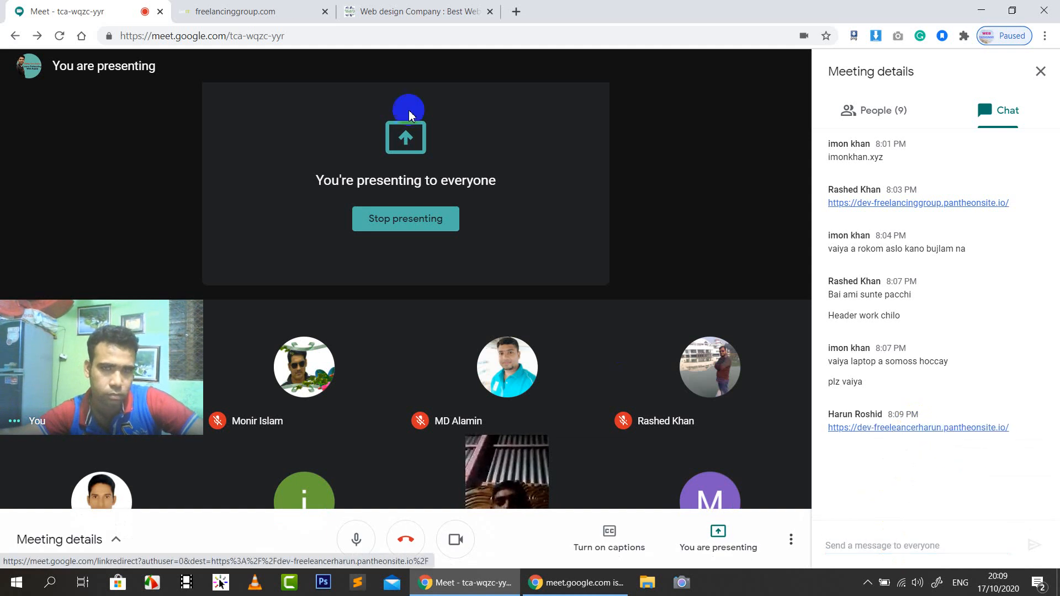
click(293, 10)
click(300, 35)
key(ctrl+v)
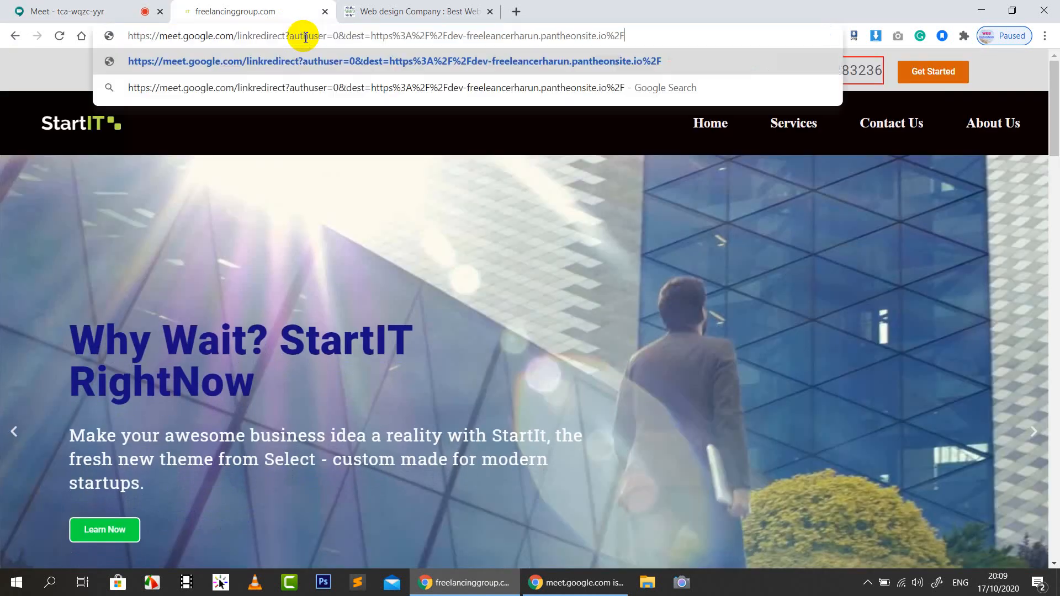
click(499, 12)
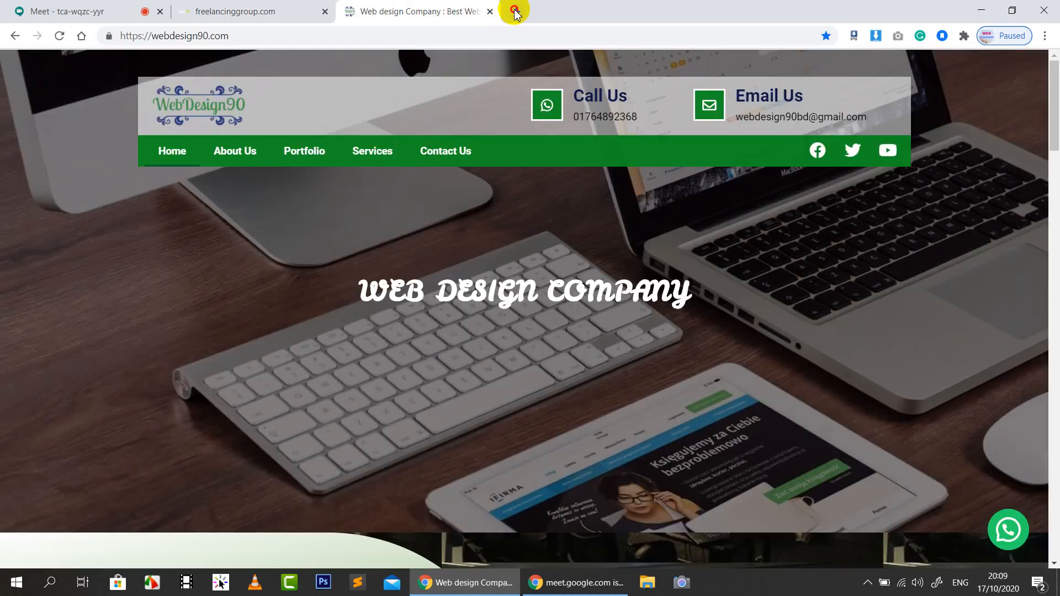
click(514, 12)
key(ctrl+v)
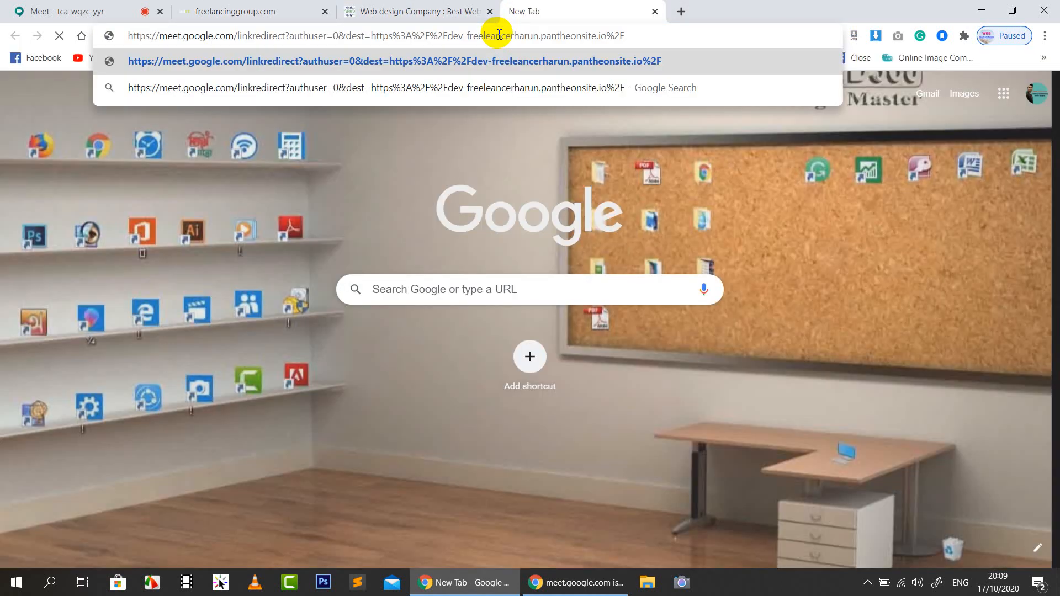
key(Return)
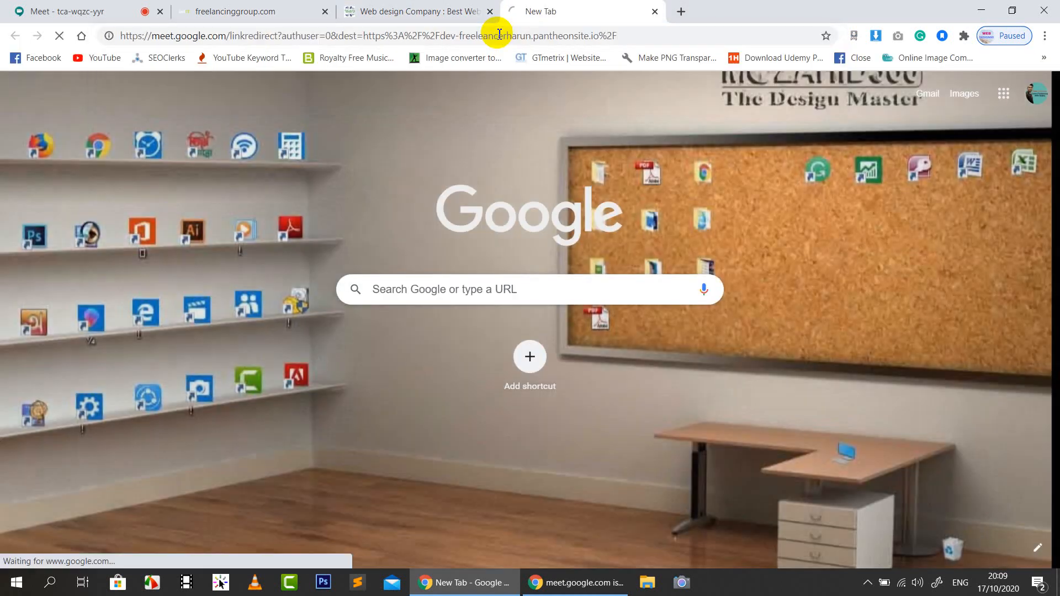
drag(457, 10, 515, 12)
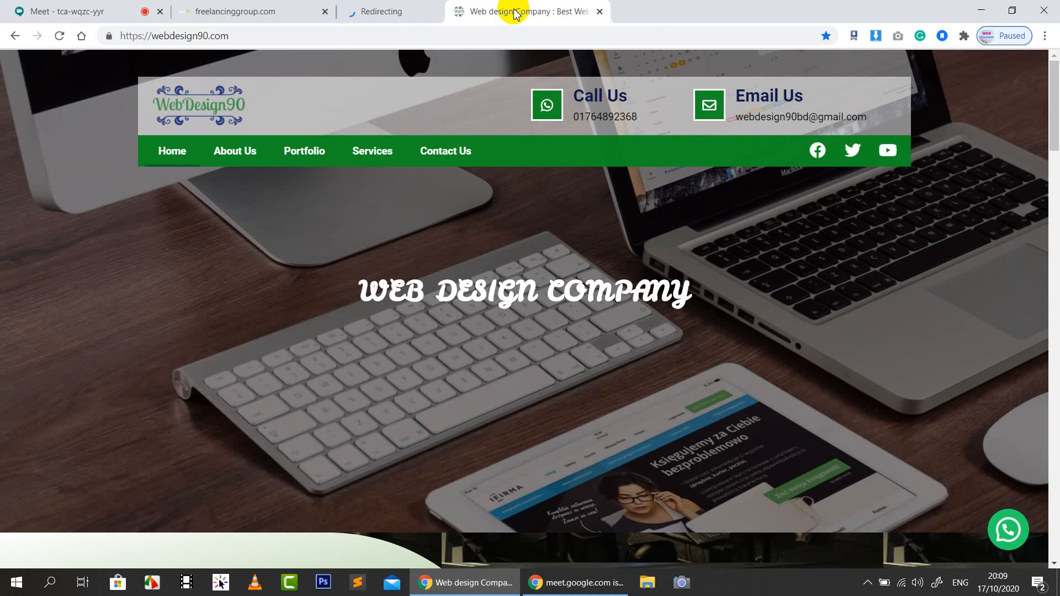
Admit the next participant, then review the loaded WordPress site alongside StartIT and Meet
click(104, 9)
click(673, 341)
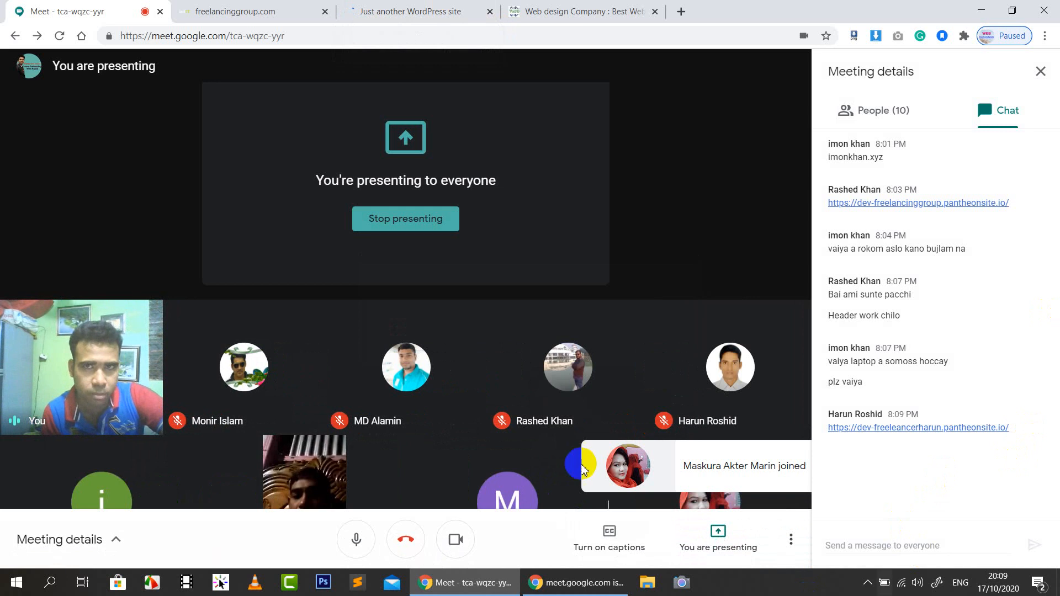
click(412, 10)
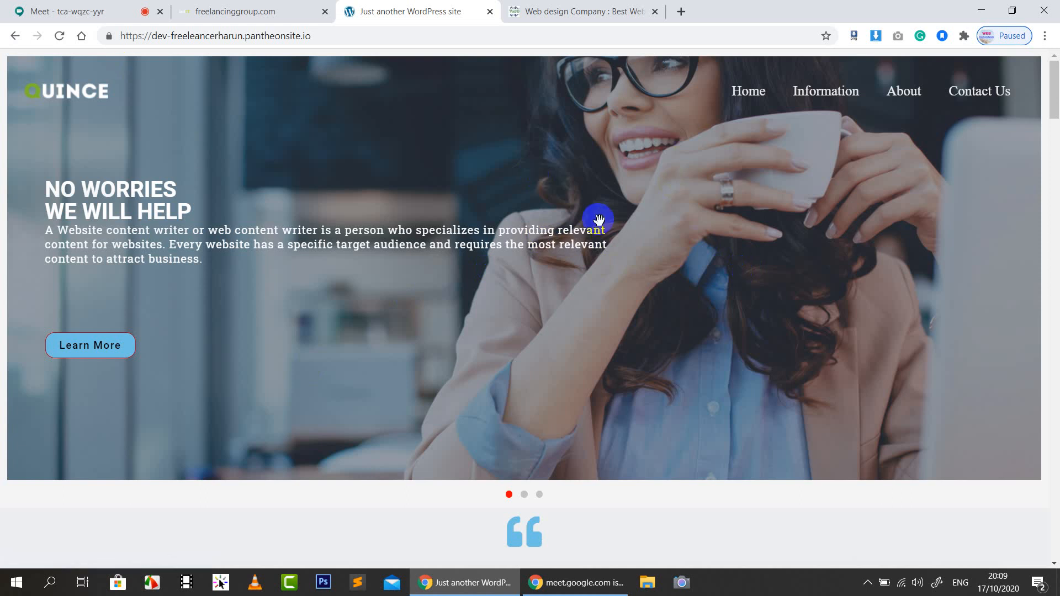
scroll(589, 213, down, 8)
scroll(589, 214, up, 8)
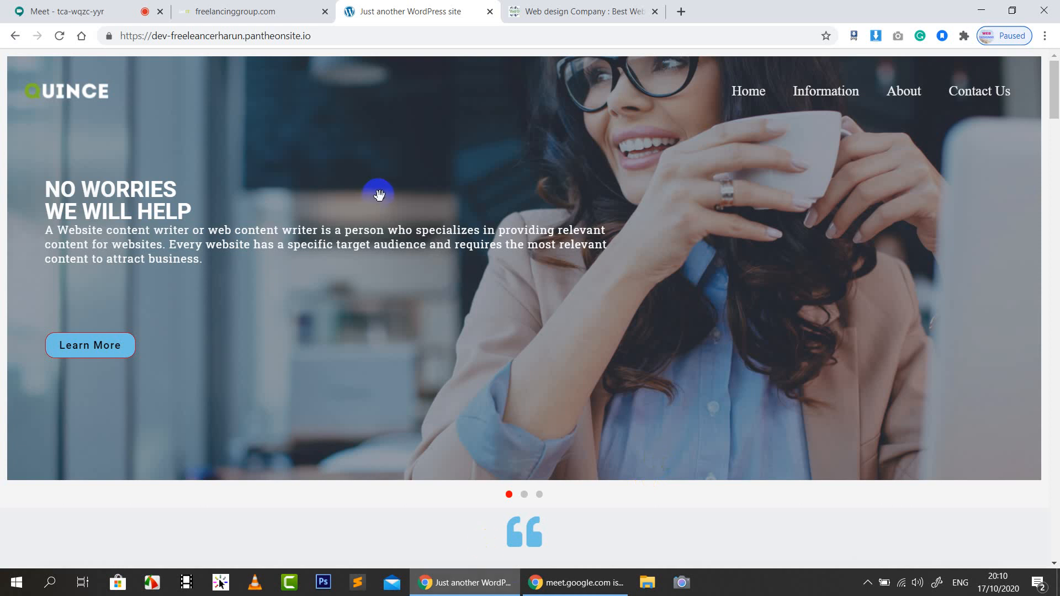
click(265, 14)
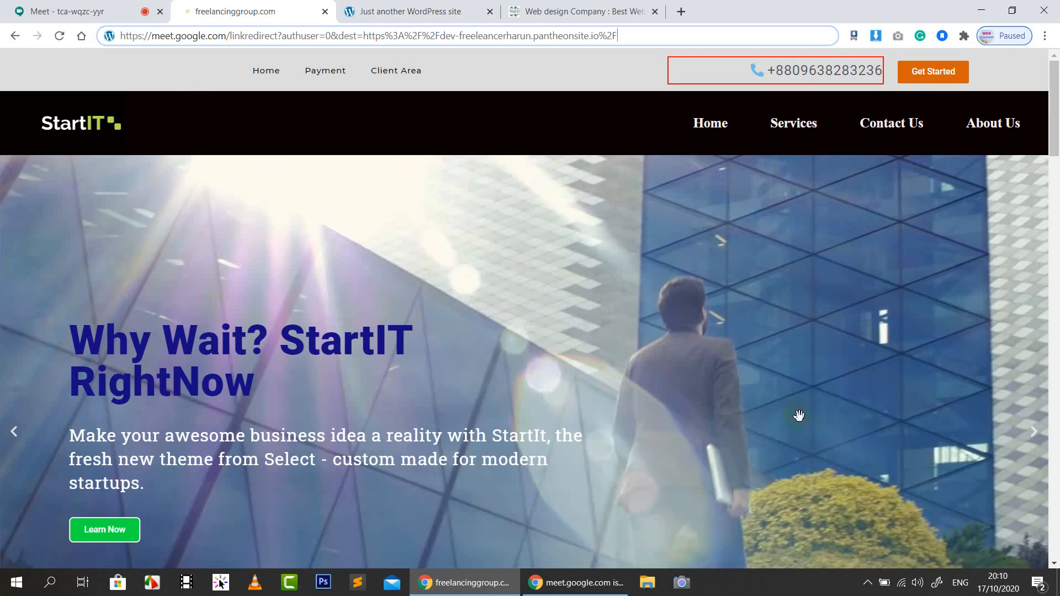
click(35, 9)
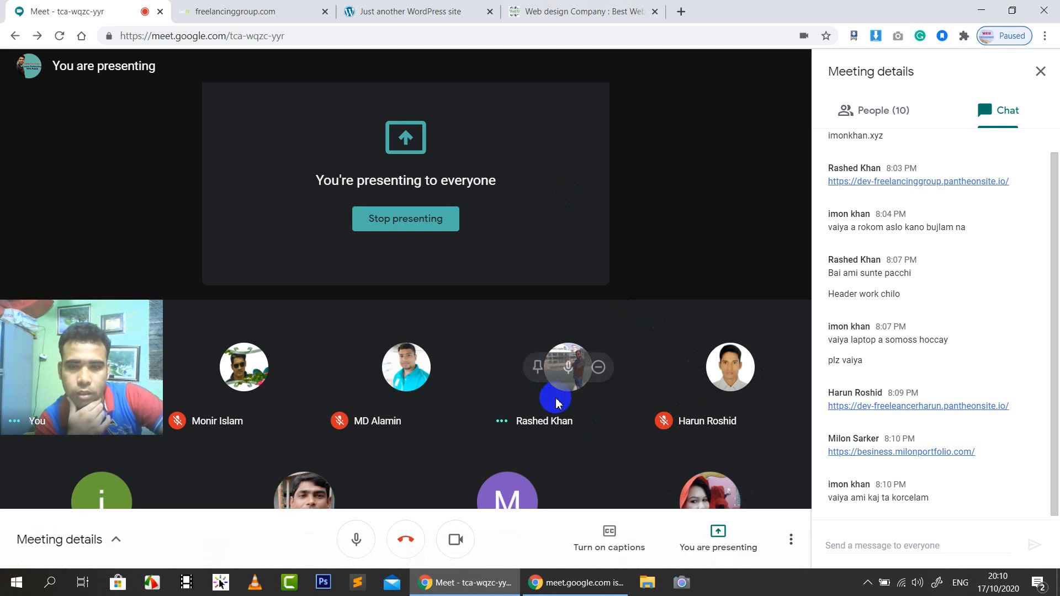
click(285, 7)
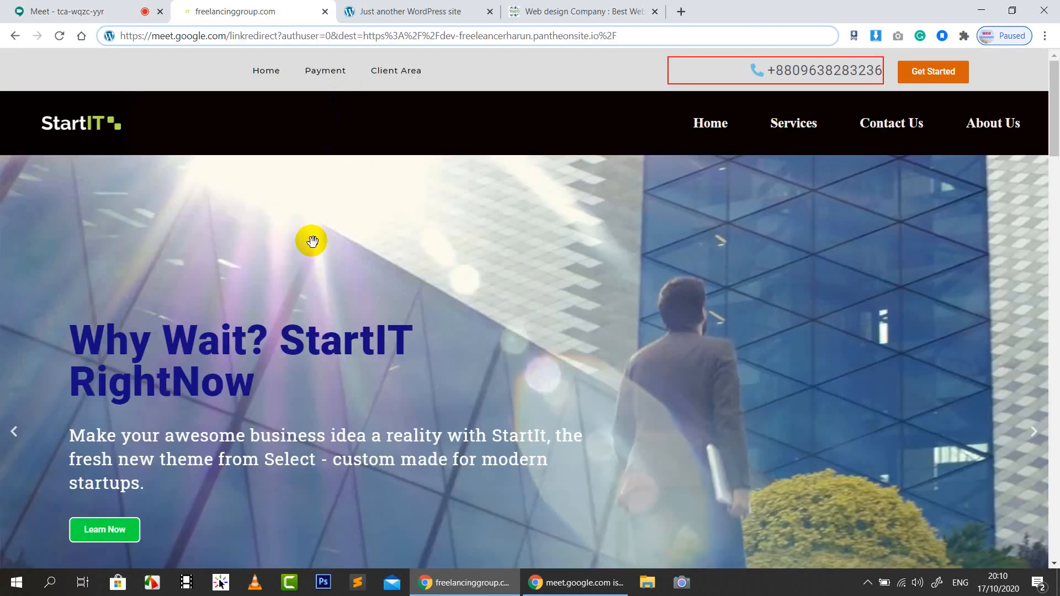
click(49, 10)
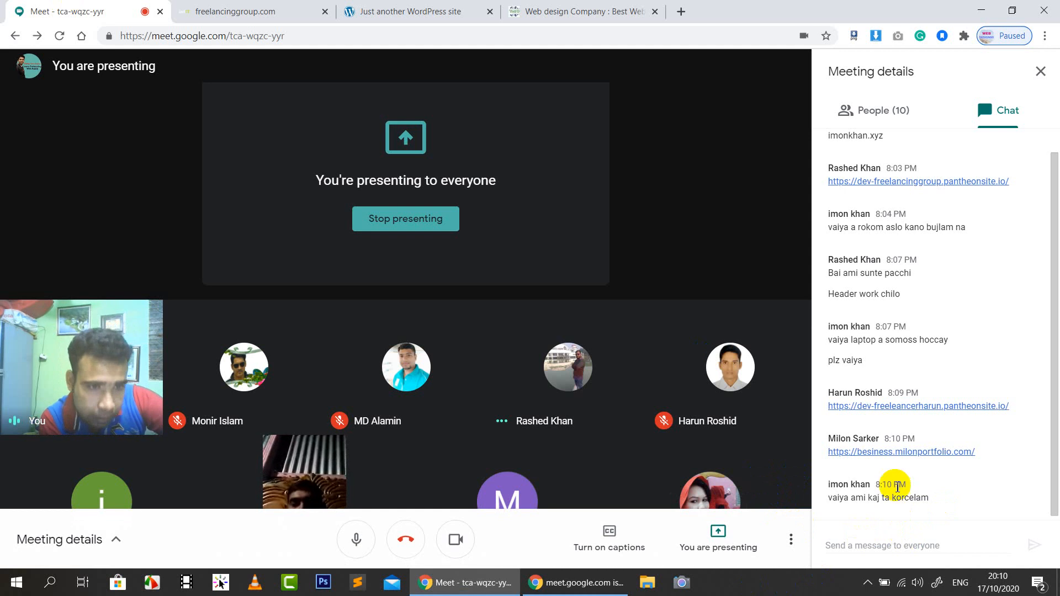
Copy the portfolio link shared in the Meet chat and load it in a new tab
right_click(898, 453)
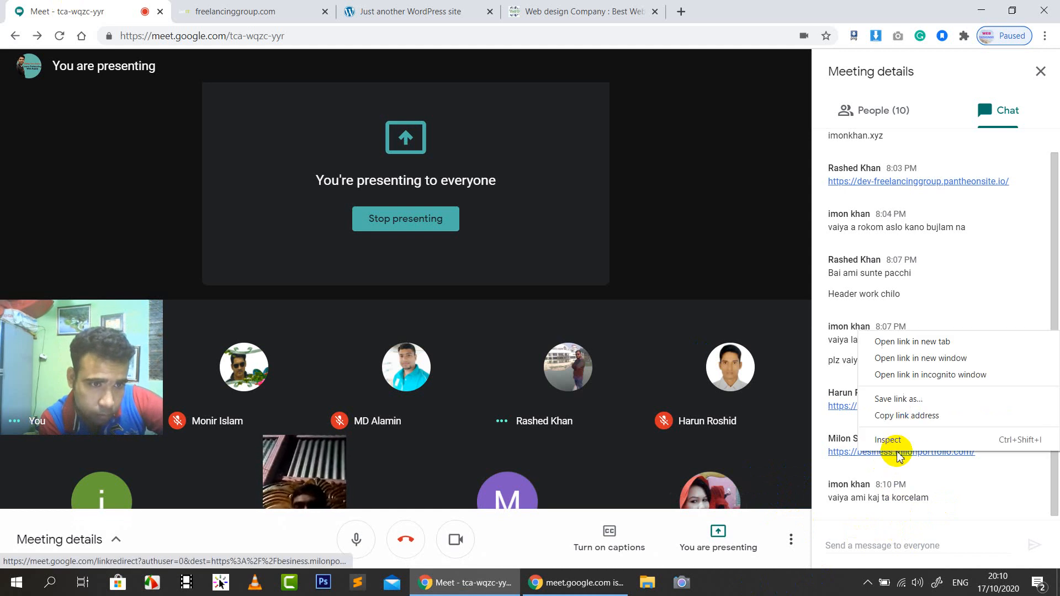
click(902, 416)
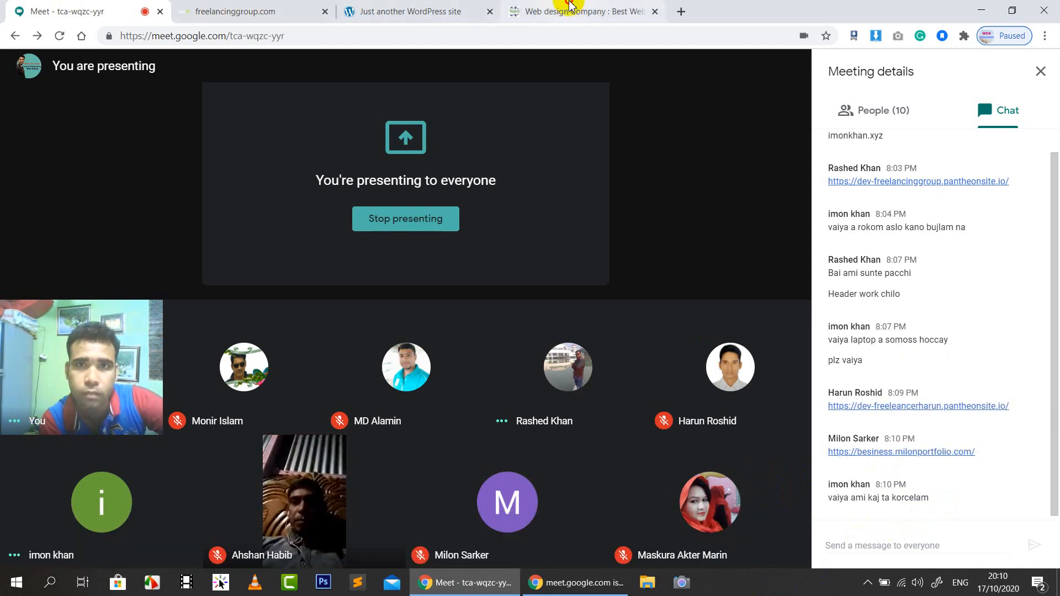
click(604, 11)
click(683, 12)
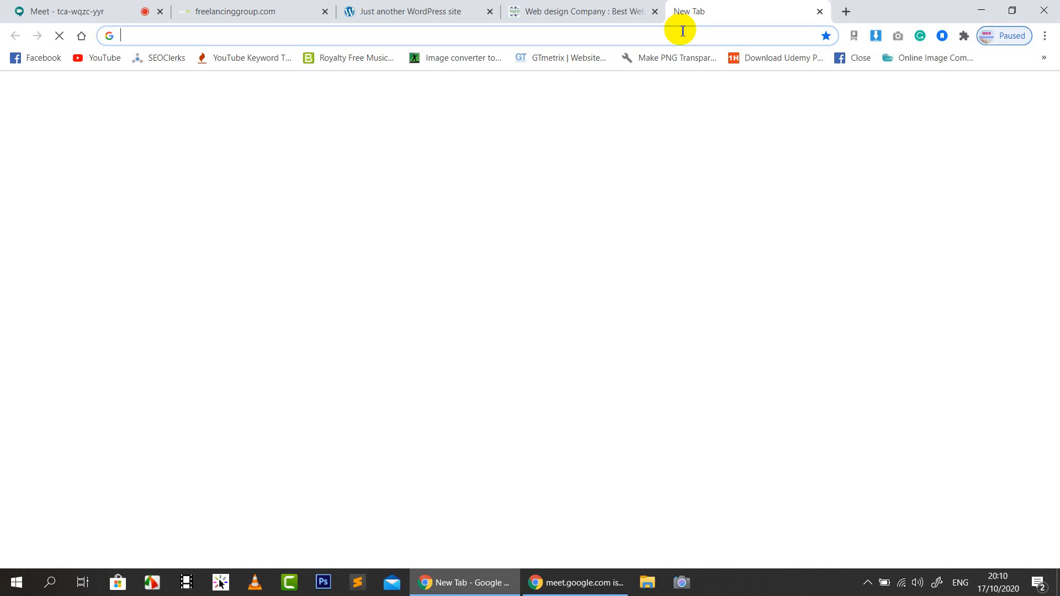
key(ctrl+v)
key(Return)
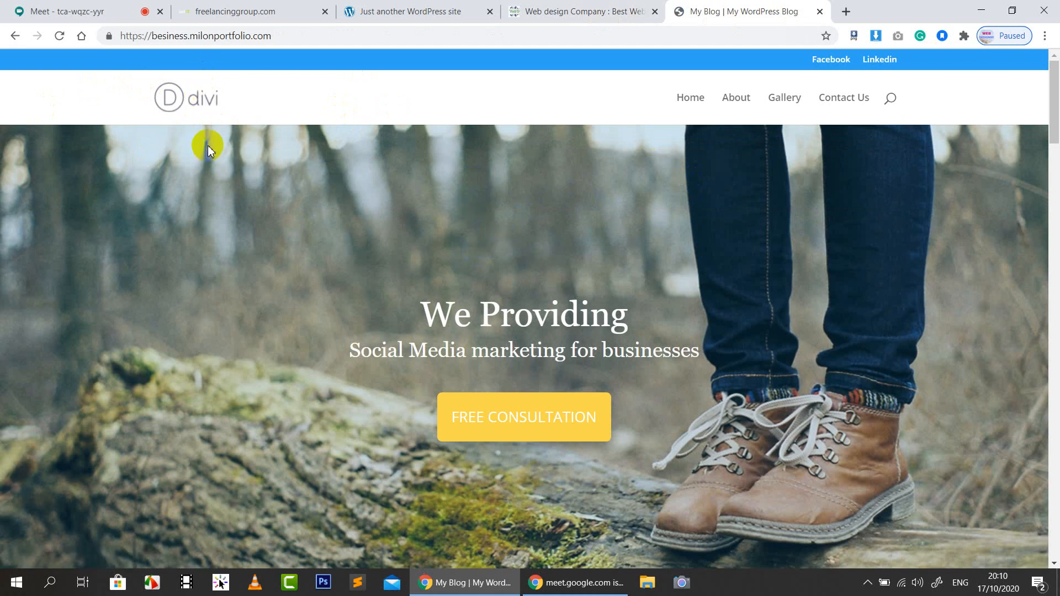
scroll(251, 142, down, 5)
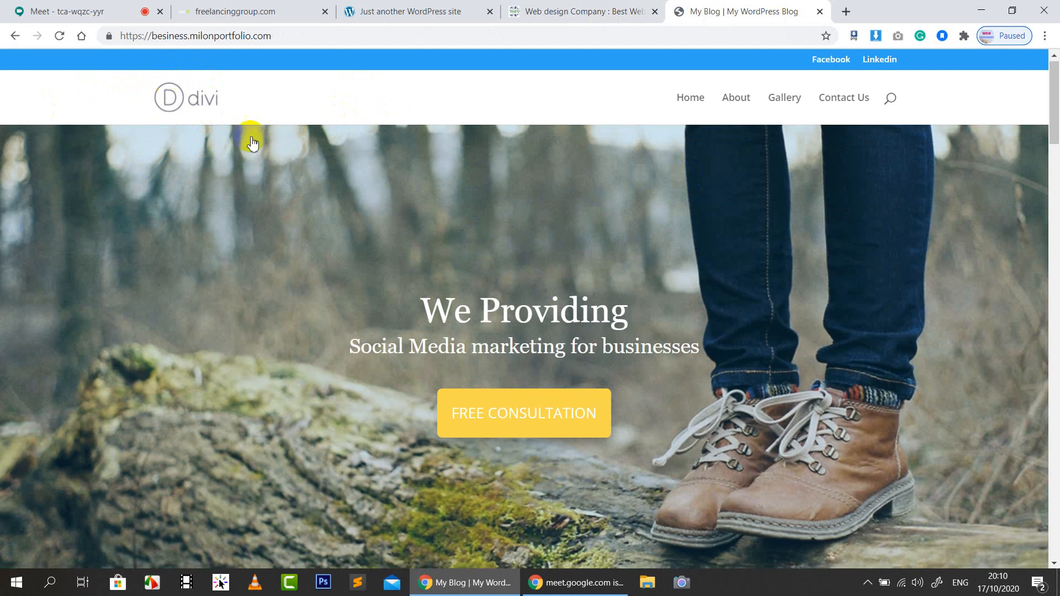
Check the meeting, view the portfolio site's Contact Us page, then return to Meet
click(26, 7)
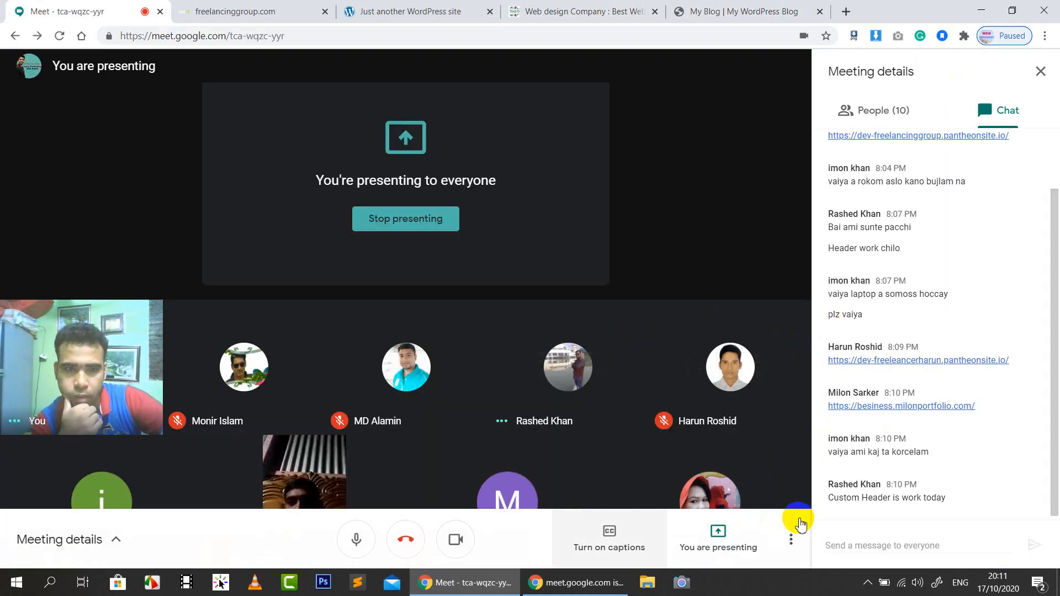
mouse_move(547, 505)
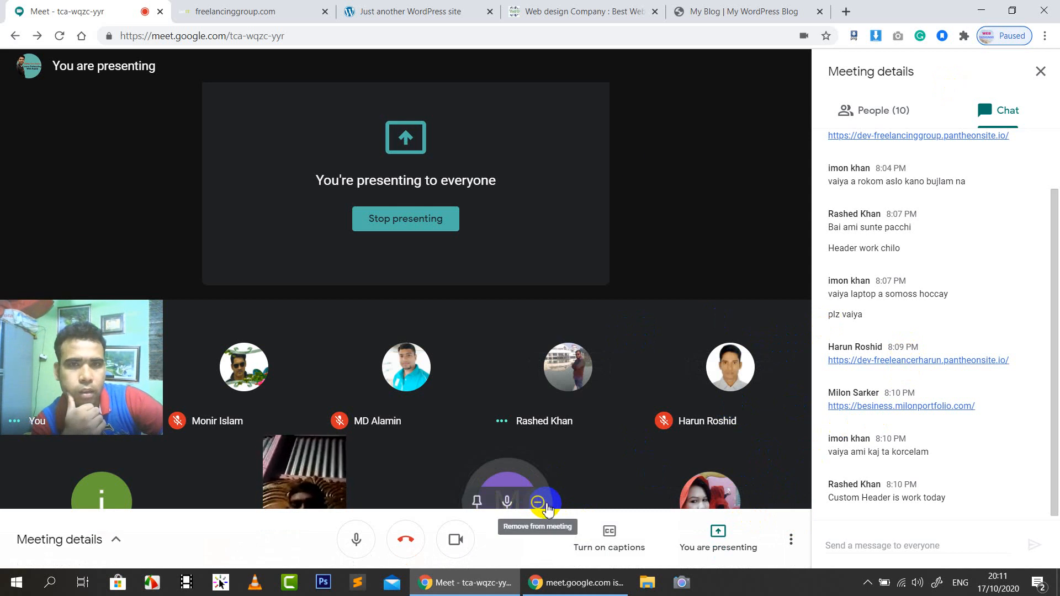
click(706, 7)
click(841, 97)
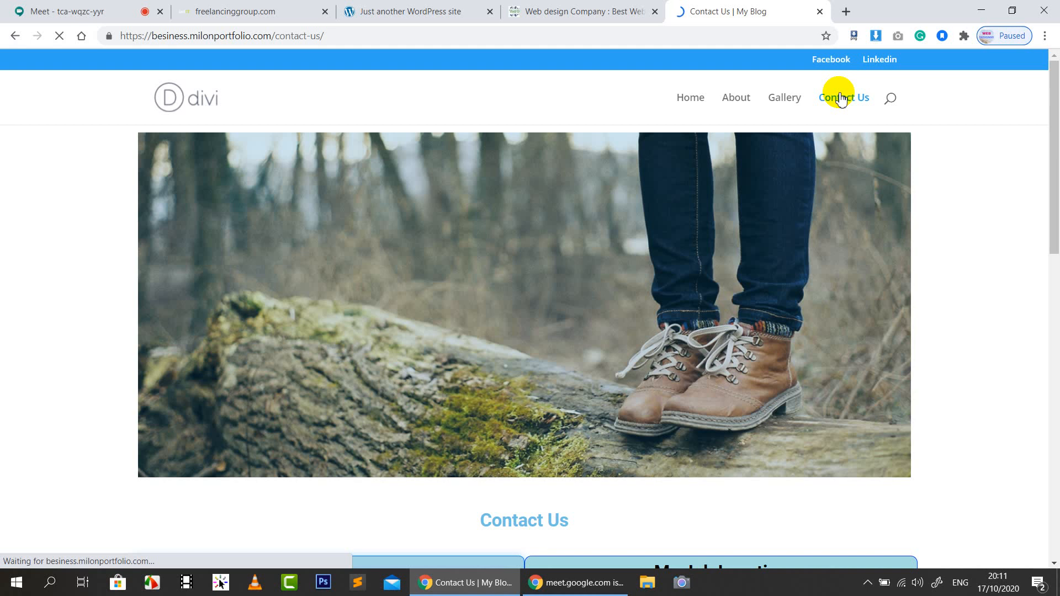
scroll(569, 229, down, 5)
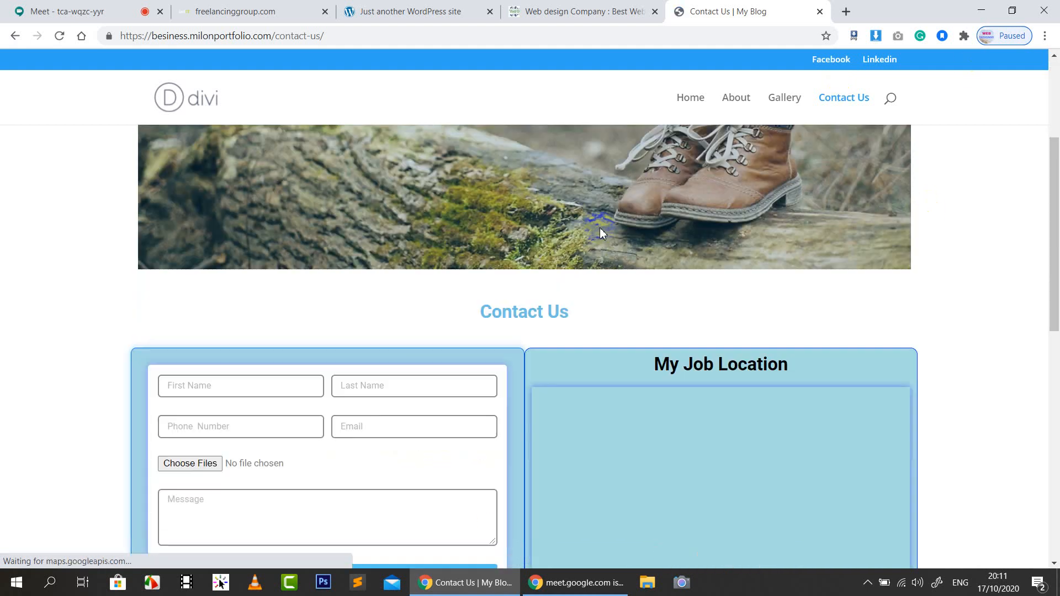
scroll(366, 78, up, 5)
click(34, 10)
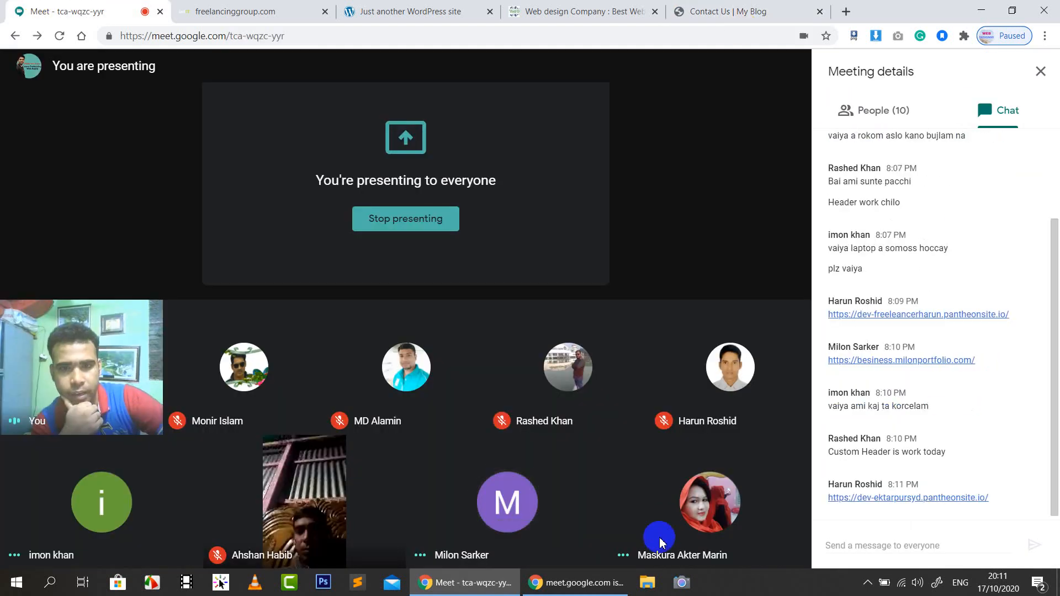
Remove one participant from the Meet call and confirm, leaving nine people
click(747, 10)
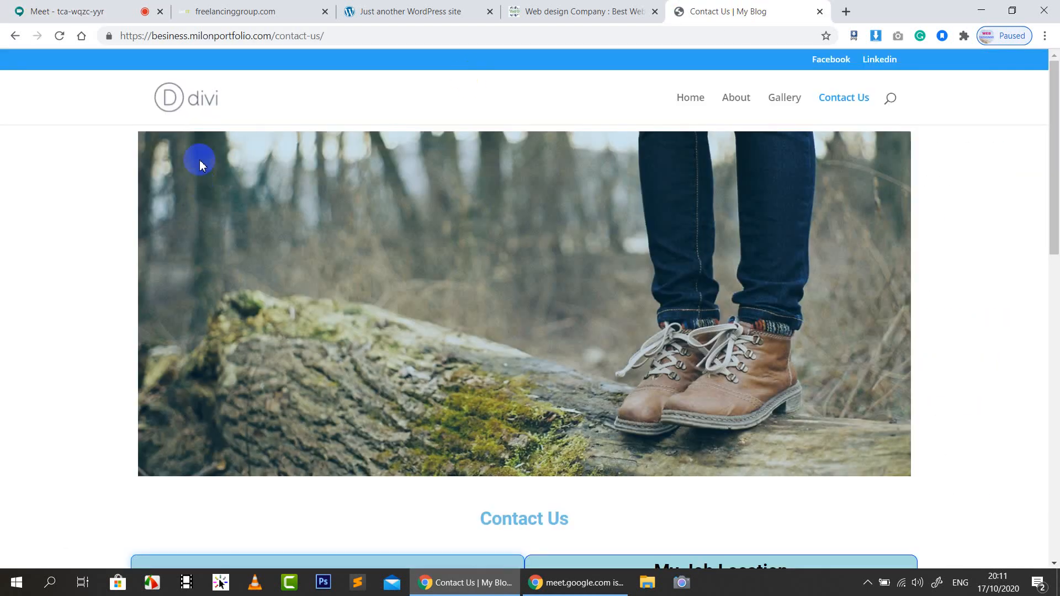
click(96, 6)
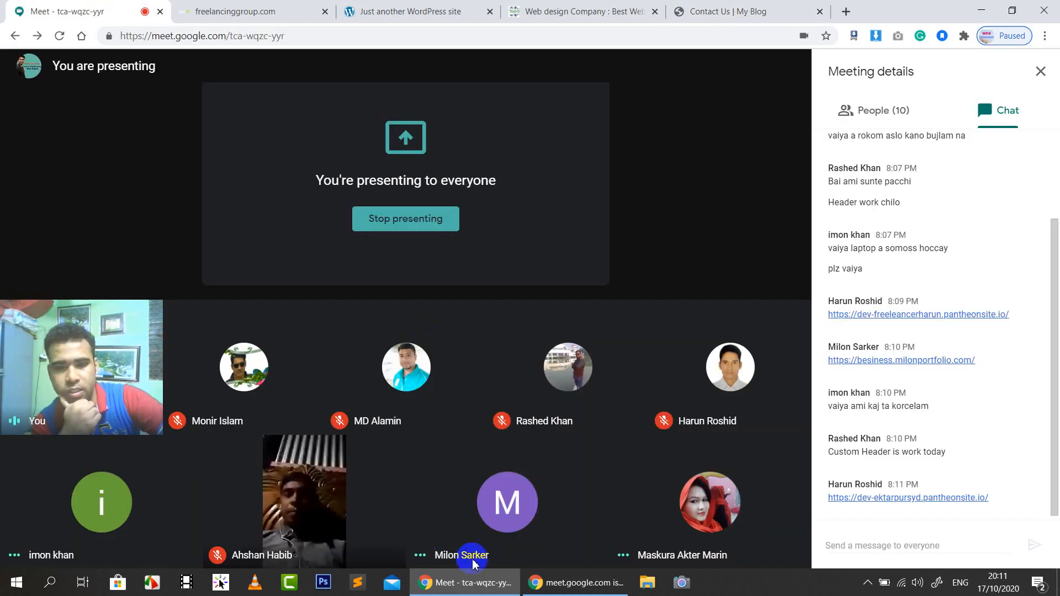
click(546, 501)
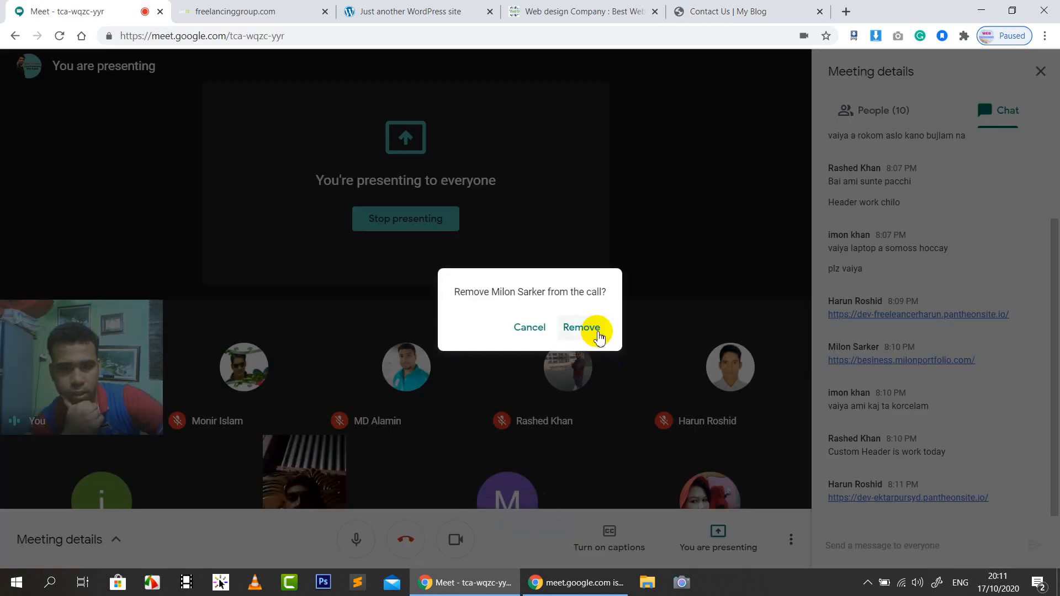
click(581, 328)
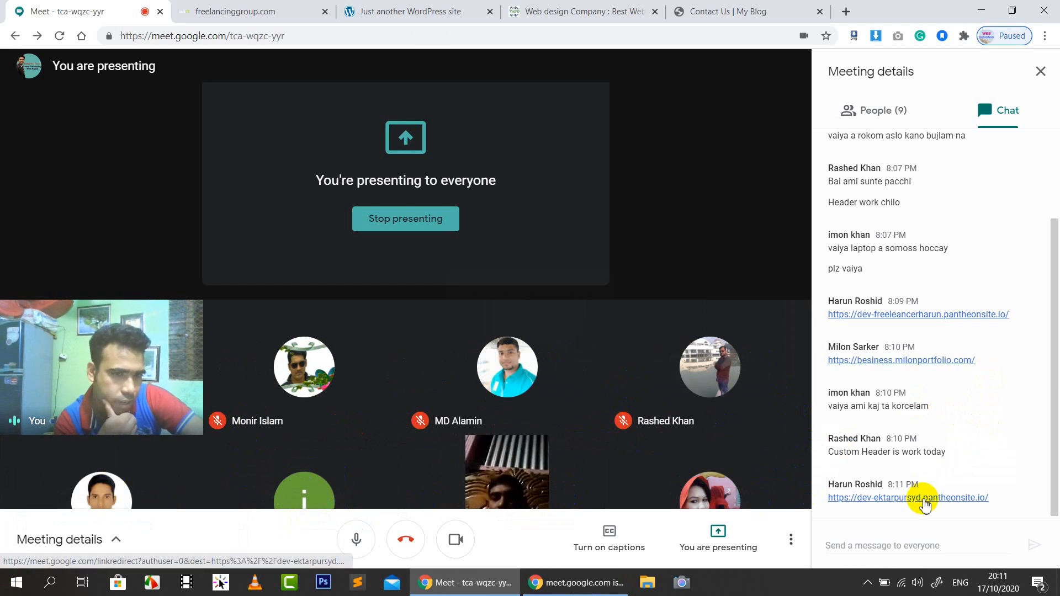
Close the freelancinggroup.com, Just another WordPress site and Contact Us tabs
click(312, 10)
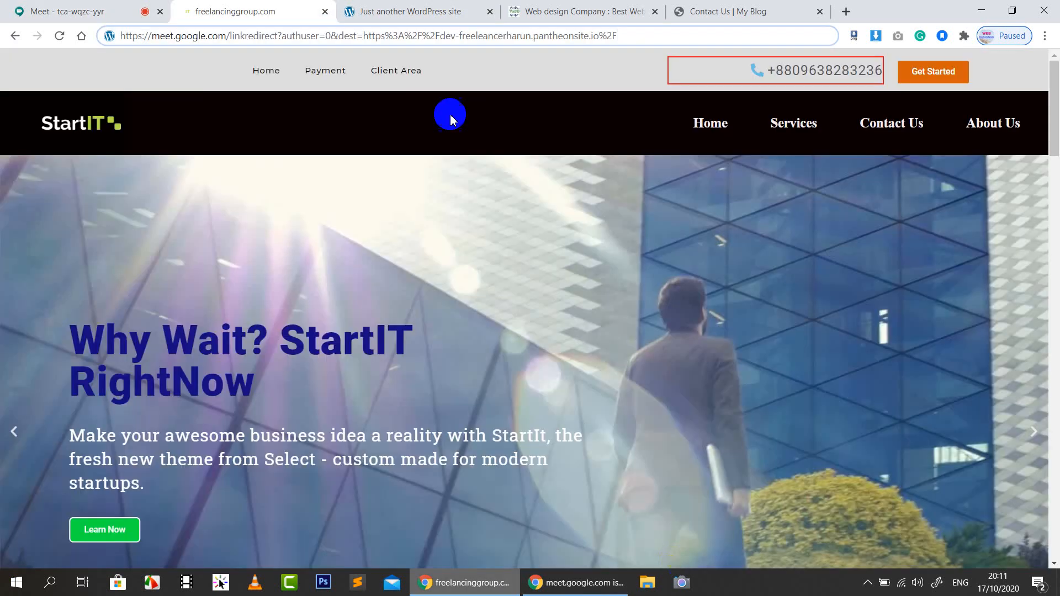
click(344, 35)
click(325, 11)
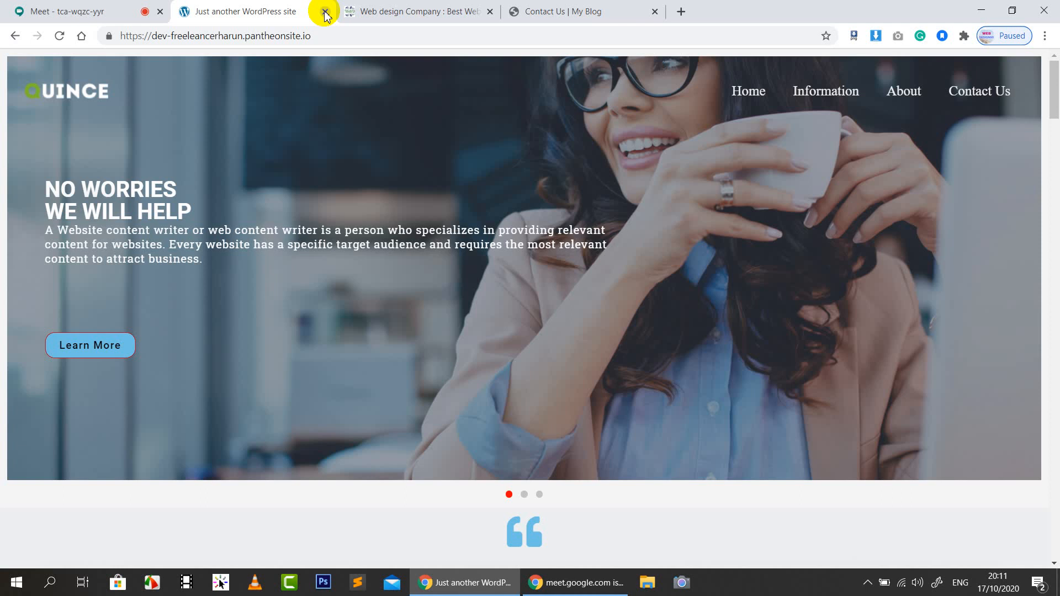
click(325, 11)
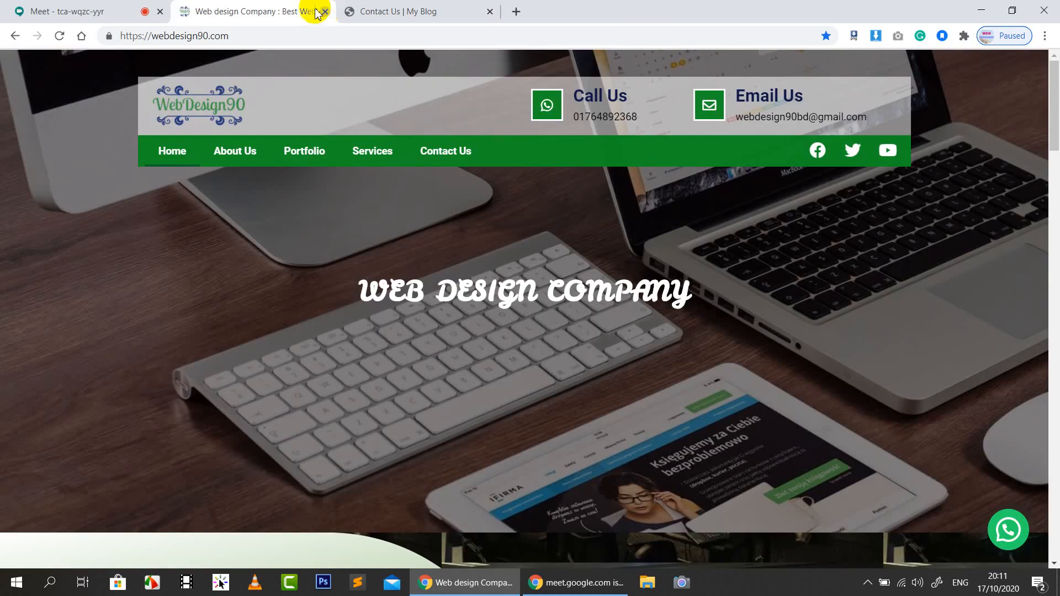
click(354, 10)
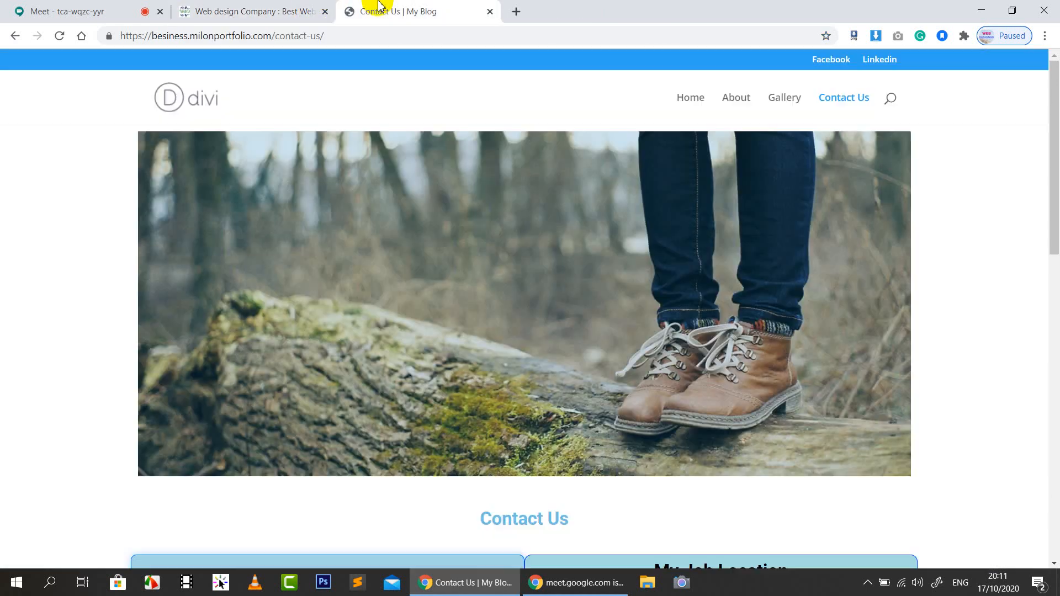
click(490, 12)
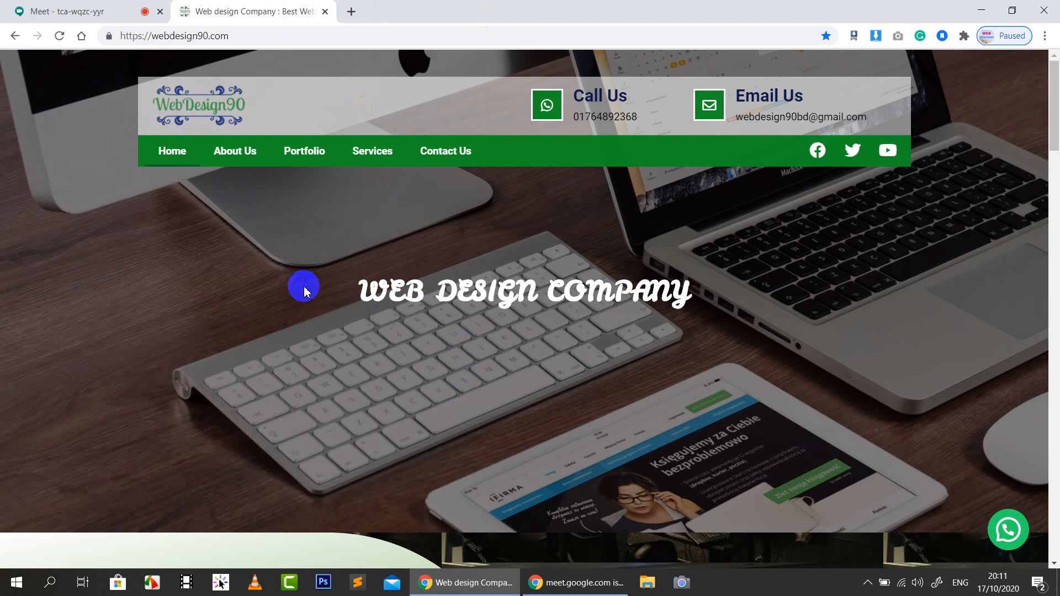
Check the meeting, then scroll down the webdesign90.com Web Design Company homepage
click(34, 3)
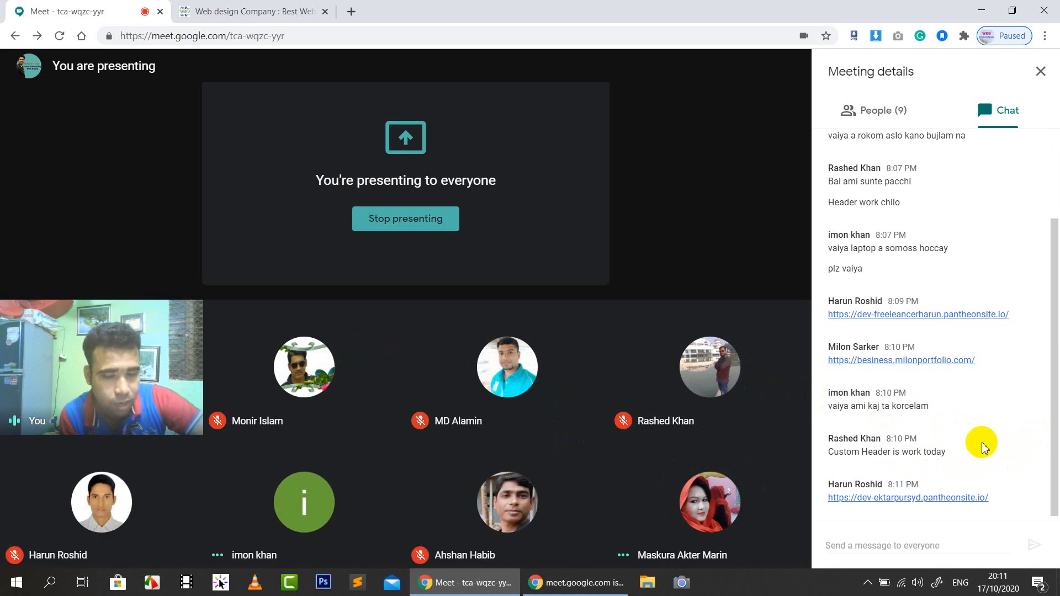
click(265, 12)
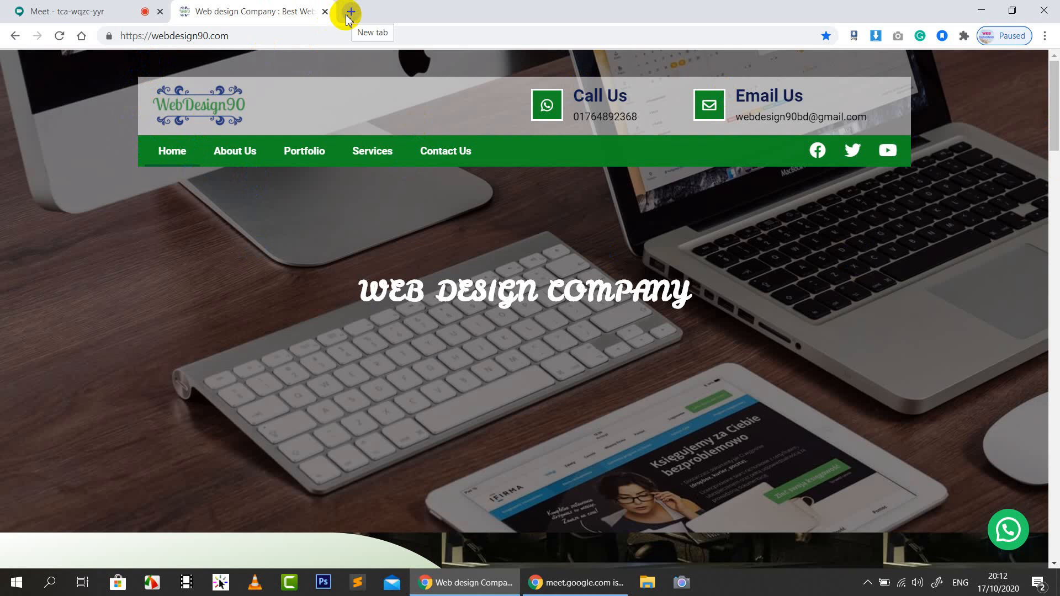
scroll(641, 270, down, 15)
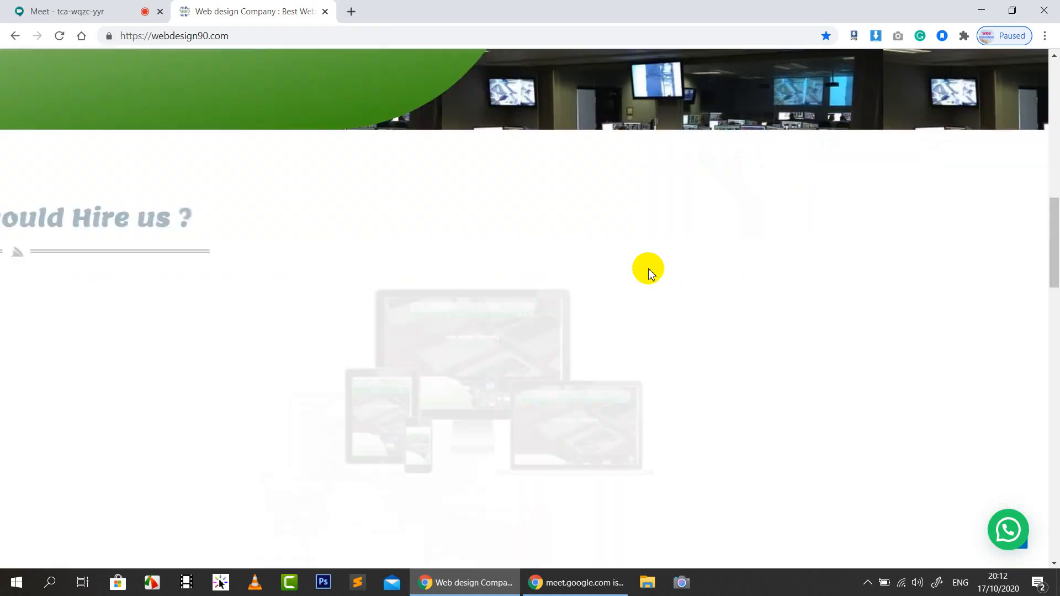
scroll(650, 280, down, 16)
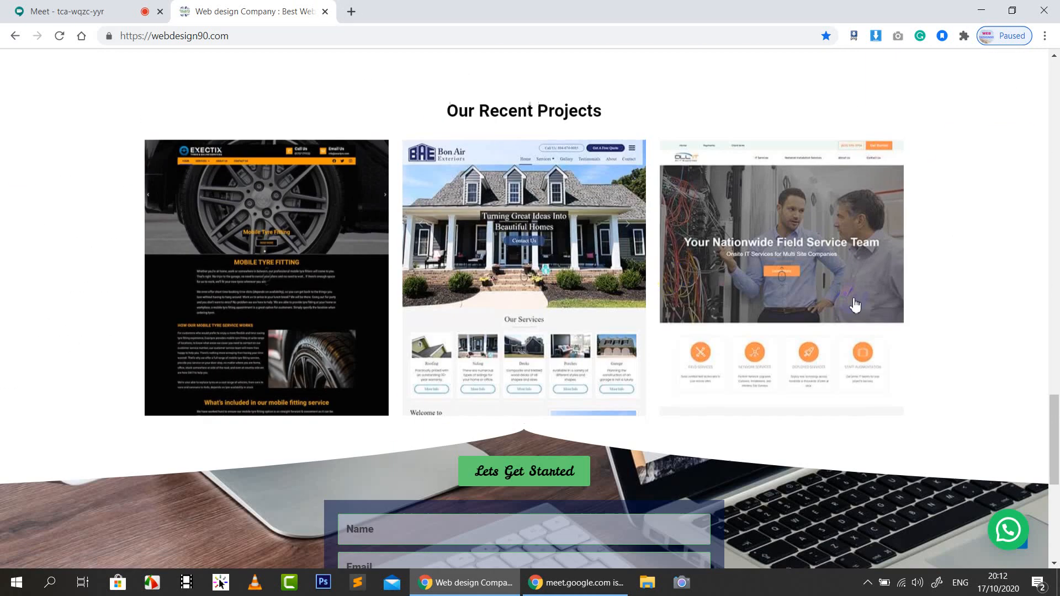
Open the allitsupported.com and Bon Air Exteriors project sites in new tabs
right_click(773, 232)
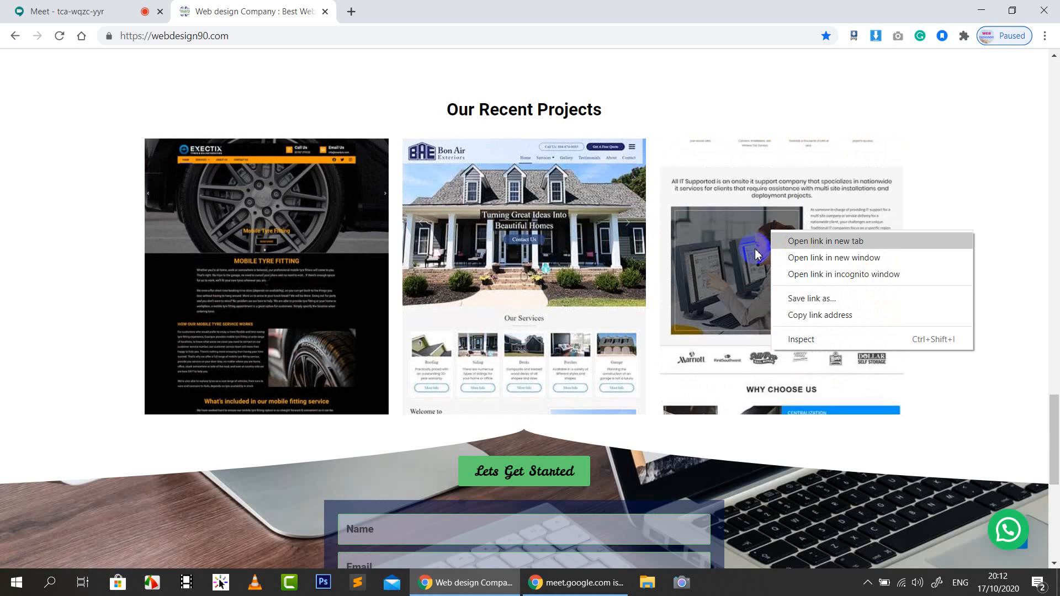
click(806, 239)
right_click(493, 261)
click(516, 267)
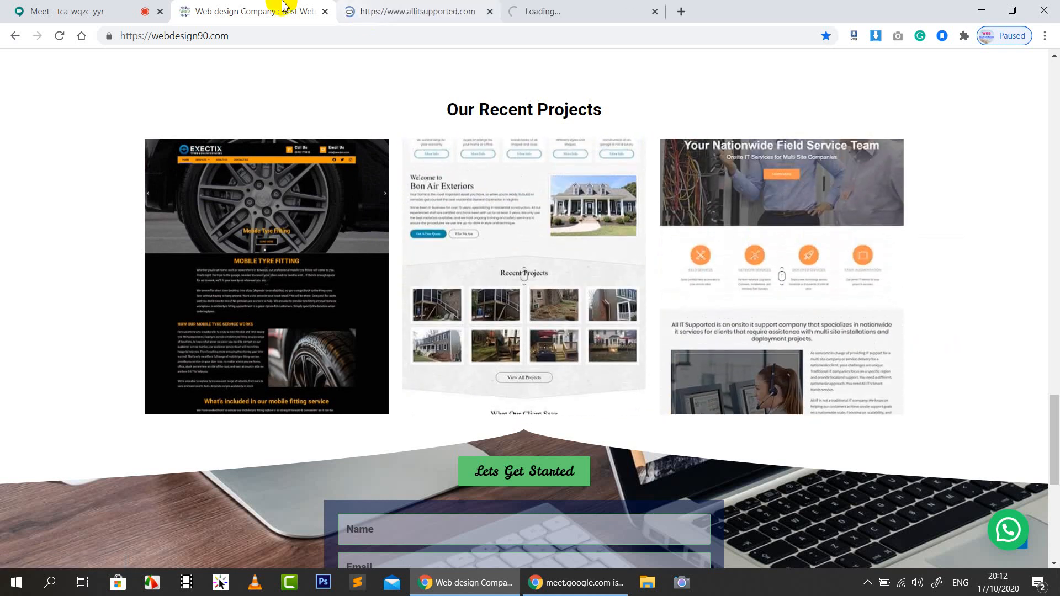
scroll(449, 201, up, 20)
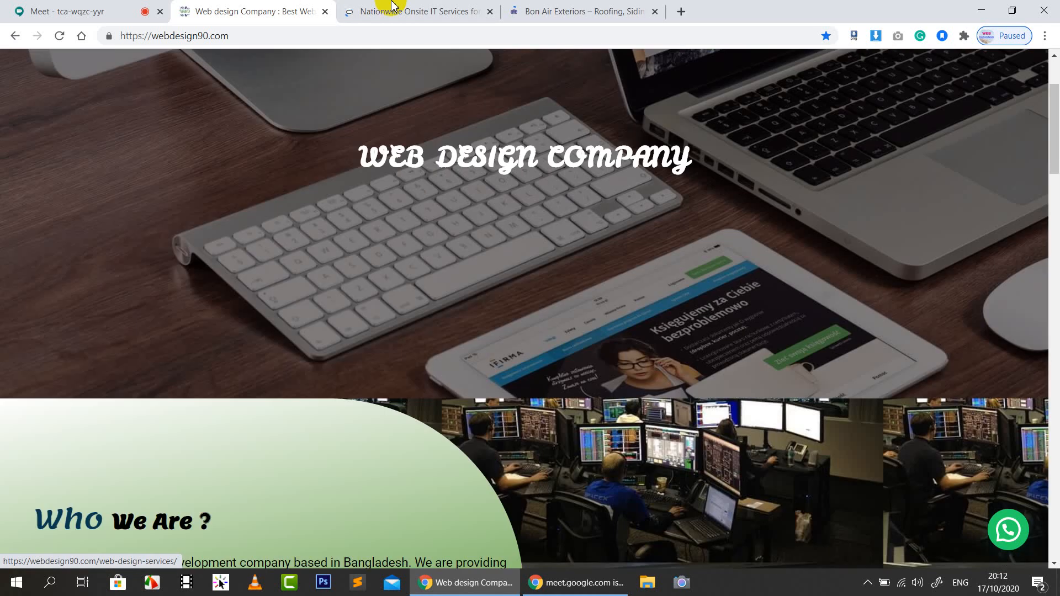
Compare the Nationwide IT services, Bon Air Exteriors and Web design Company sites
click(386, 10)
click(579, 11)
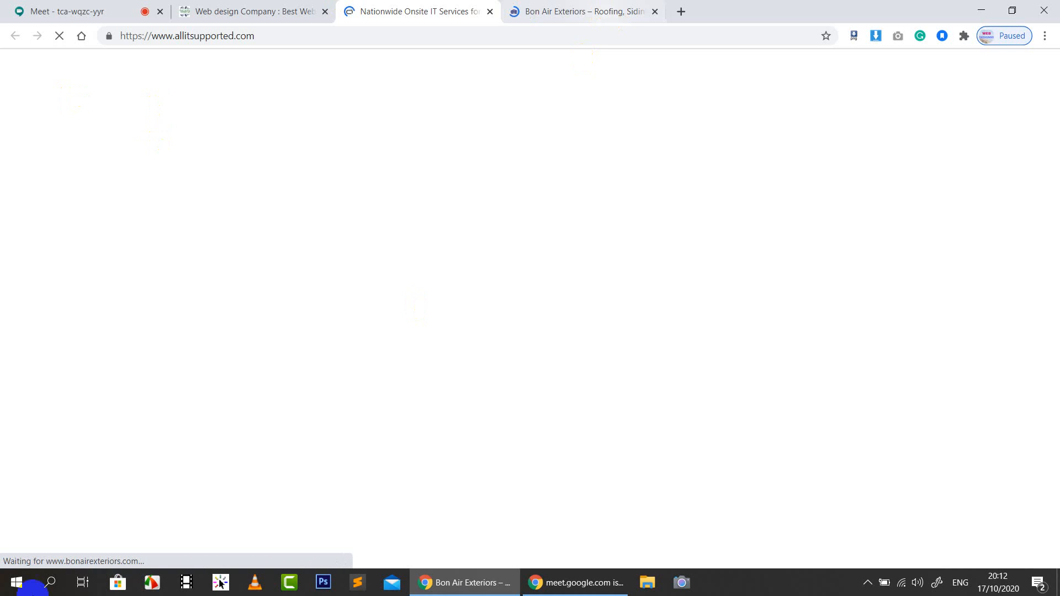
click(409, 10)
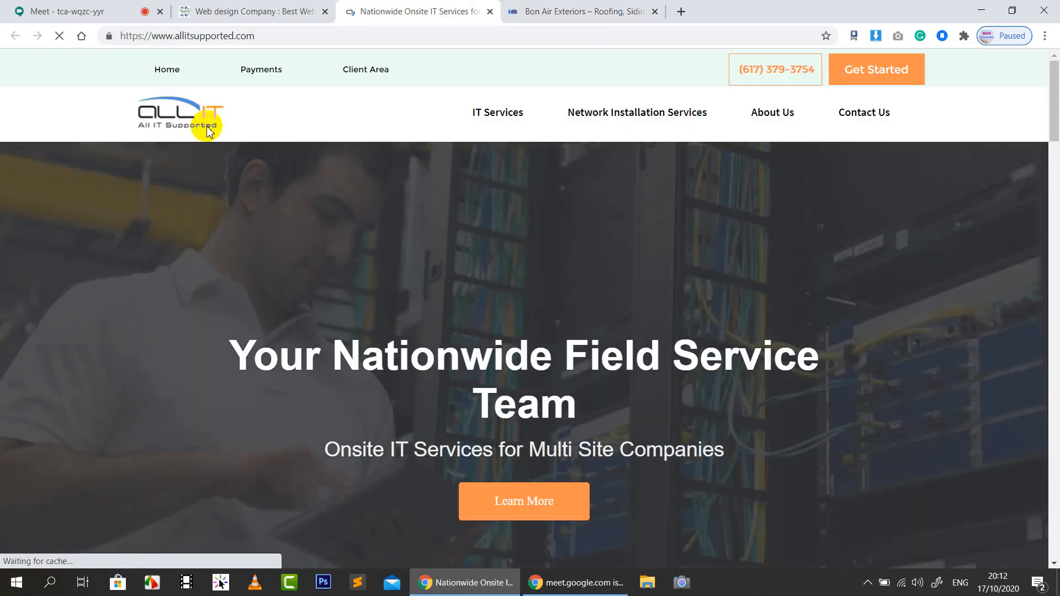
click(602, 15)
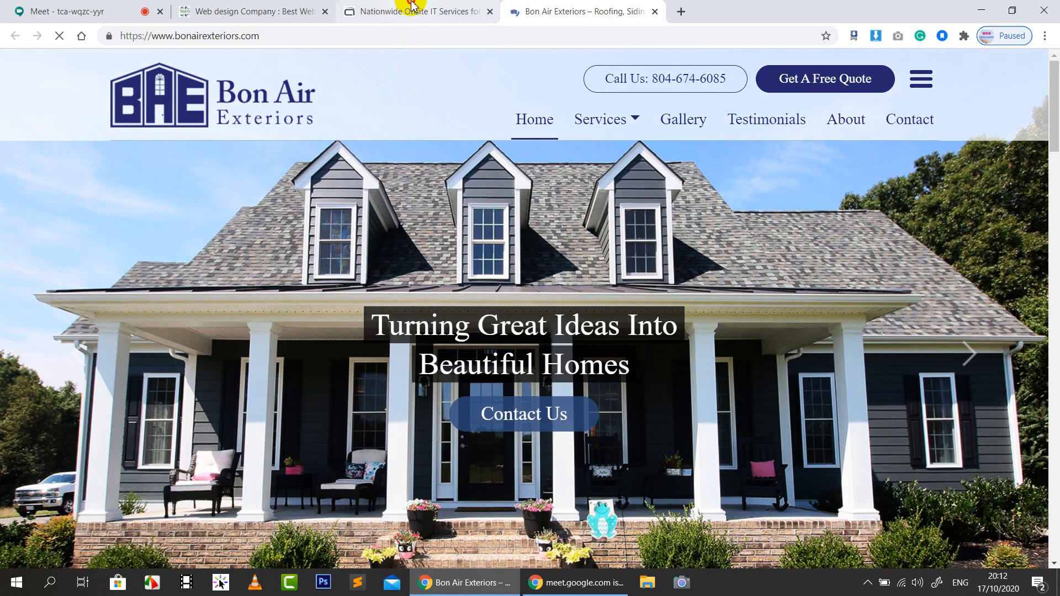
click(409, 8)
click(545, 8)
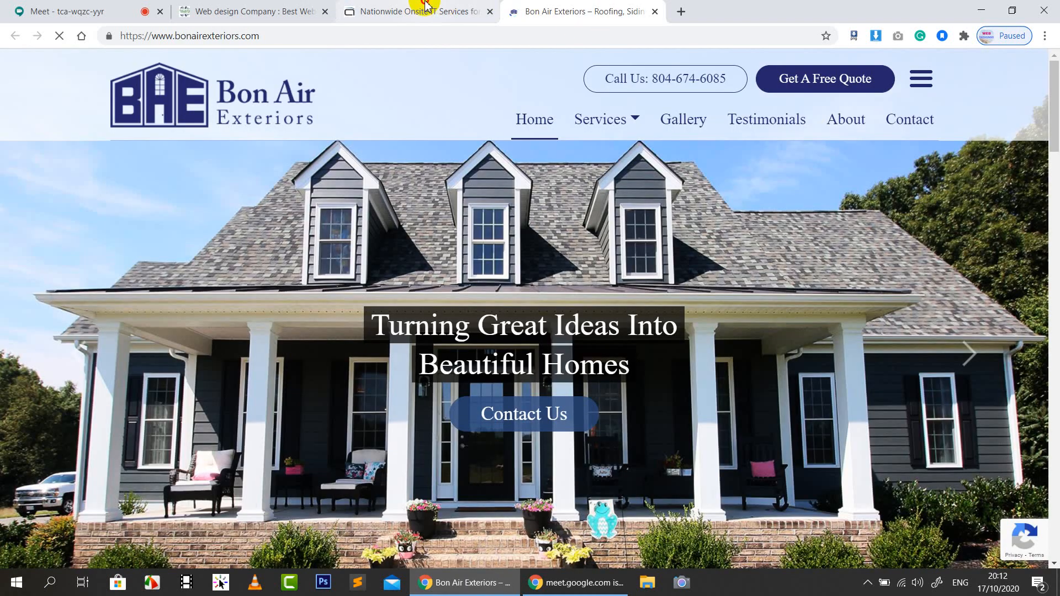
click(420, 10)
click(517, 10)
click(316, 10)
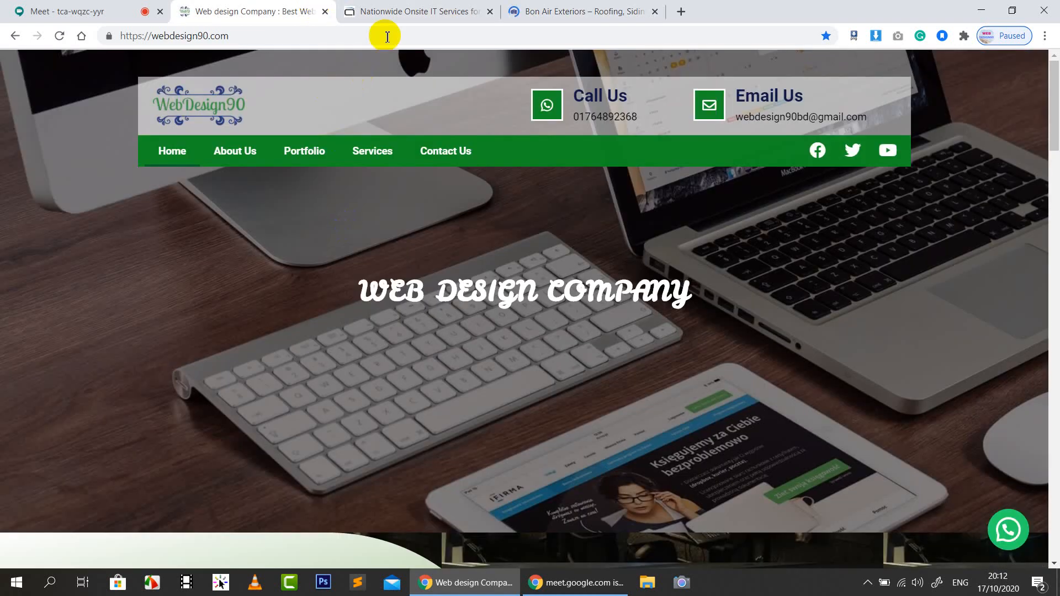
click(420, 11)
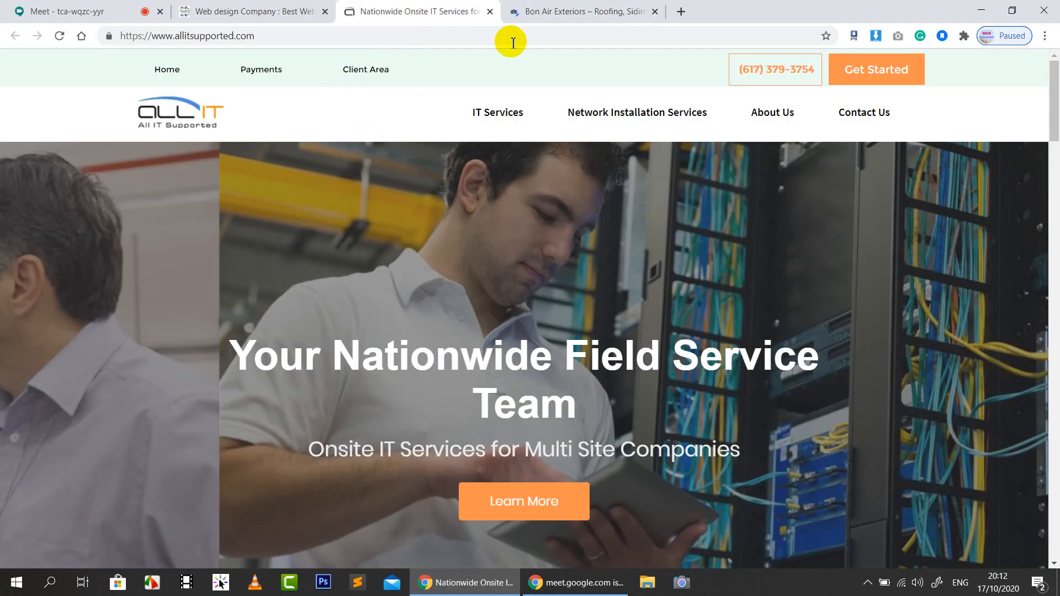
click(225, 12)
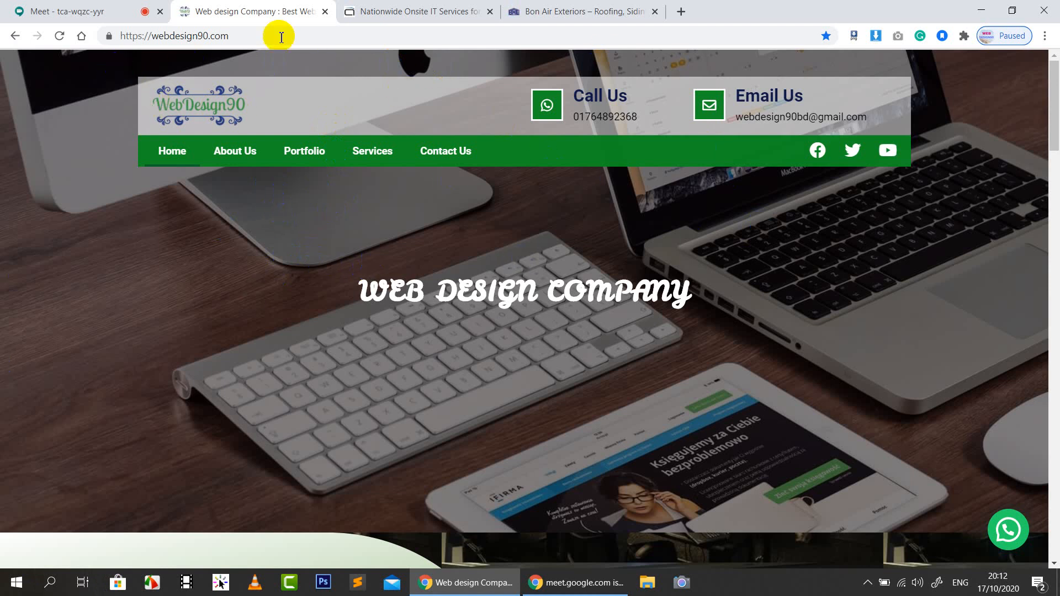
Return to webdesign90.com and bring up the page context menu on its header
click(433, 19)
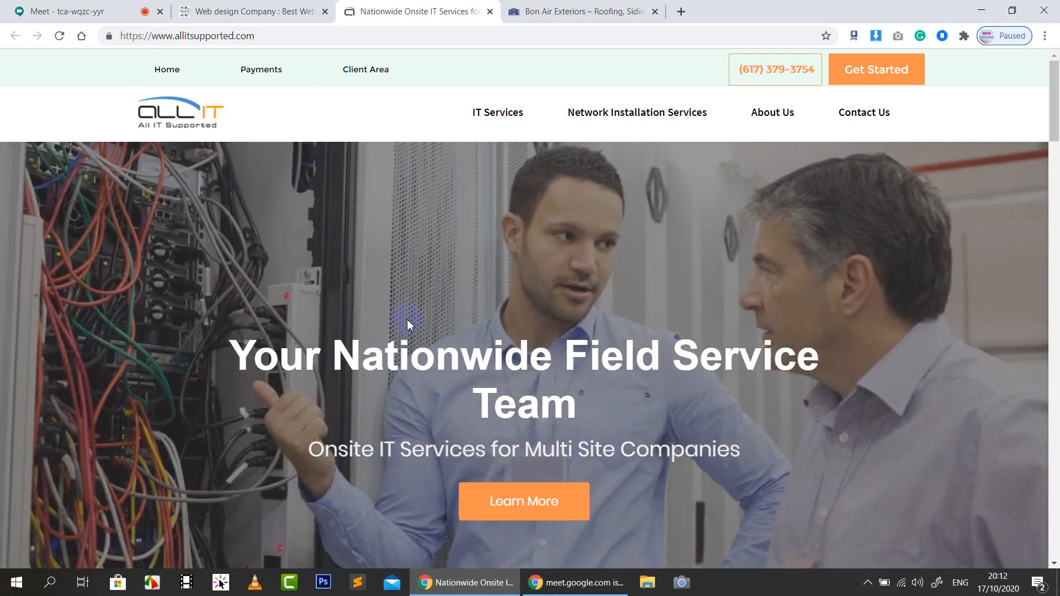
click(276, 15)
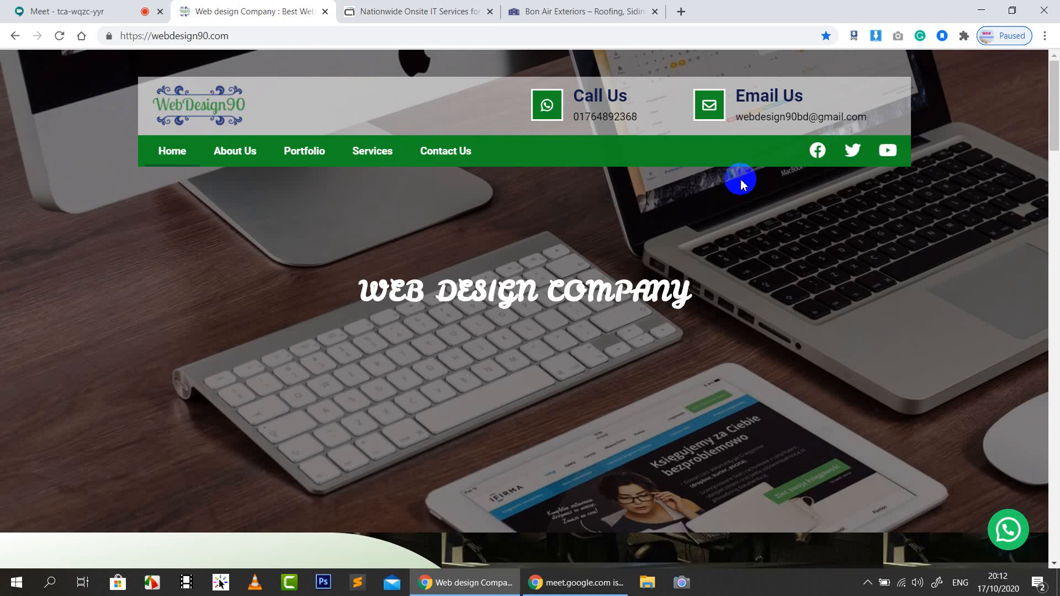
right_click(99, 105)
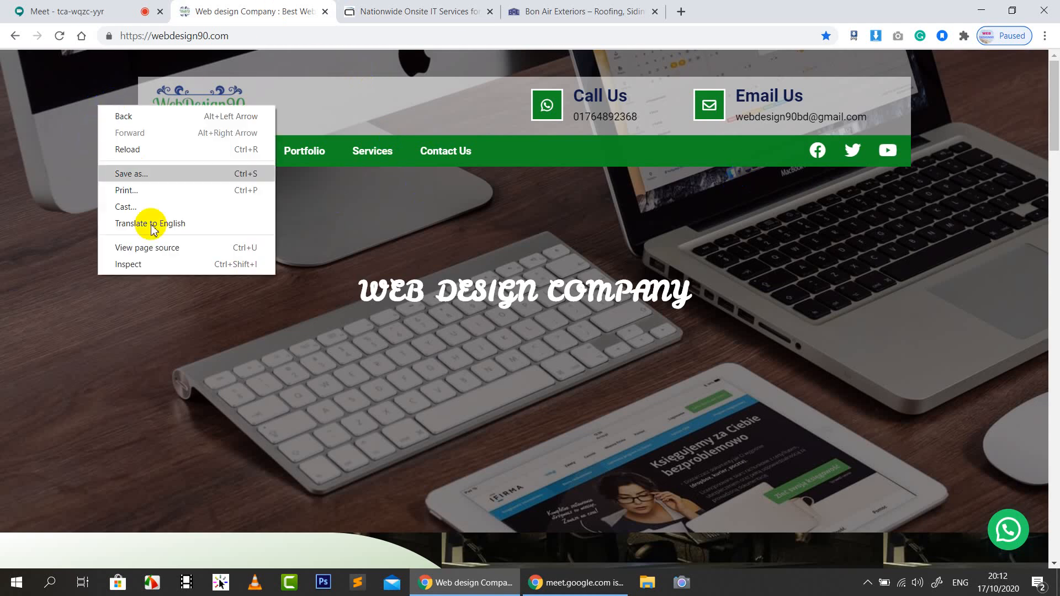
click(148, 266)
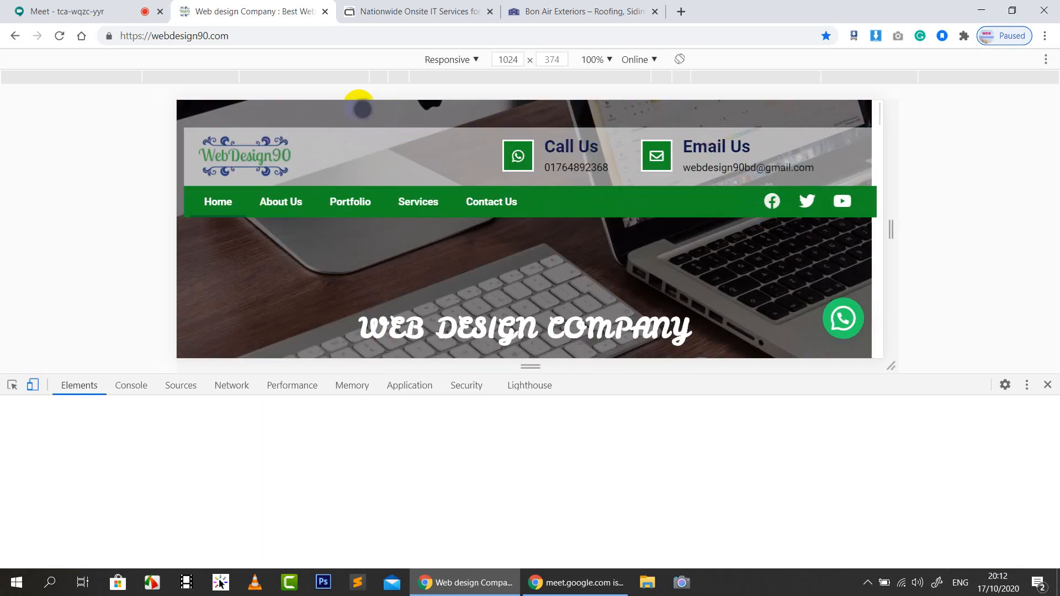
click(385, 80)
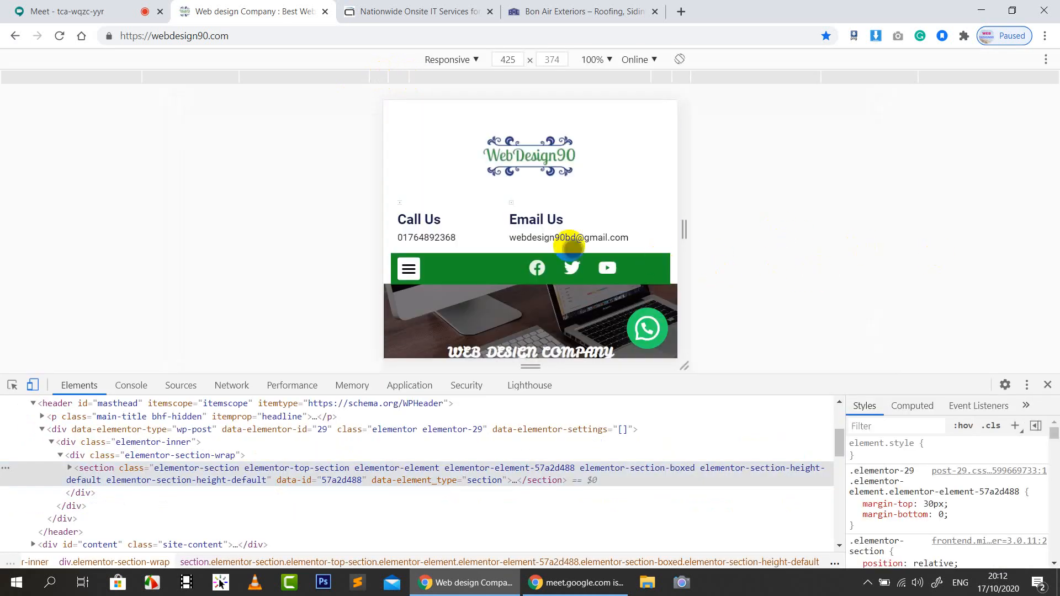
click(413, 84)
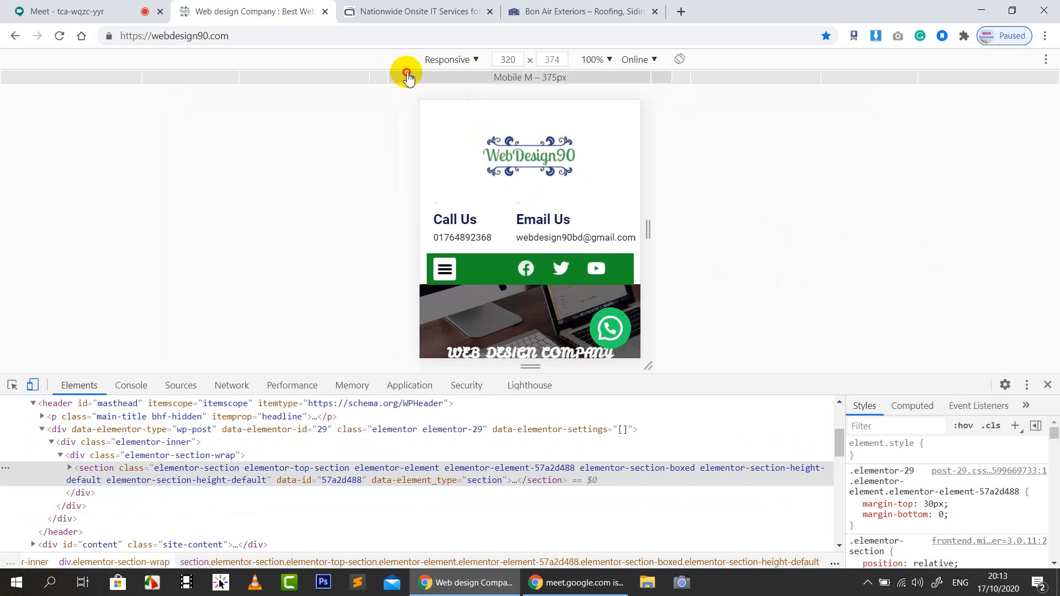
click(407, 78)
click(385, 81)
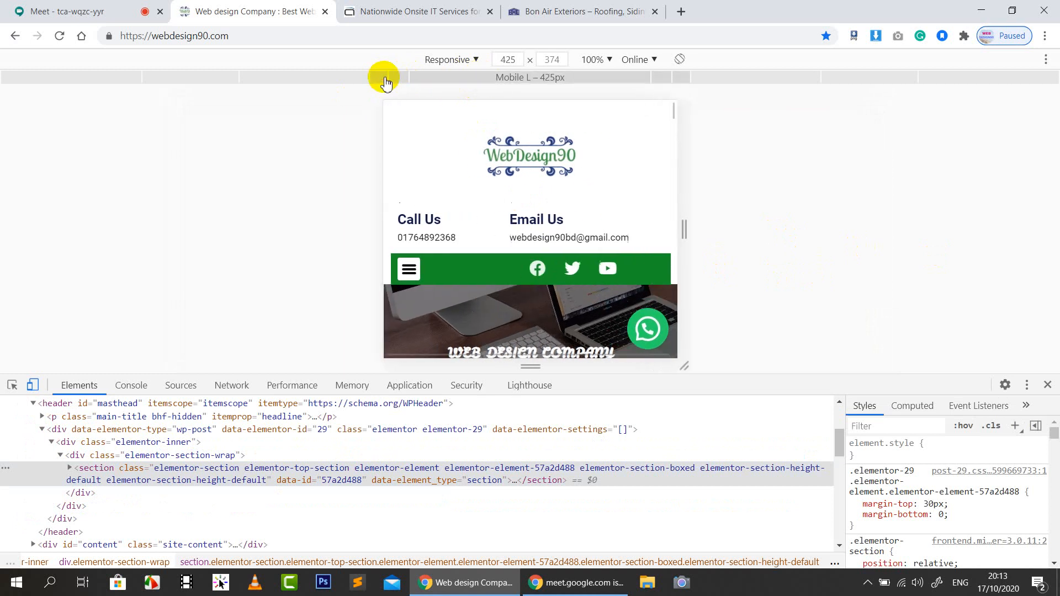
click(359, 83)
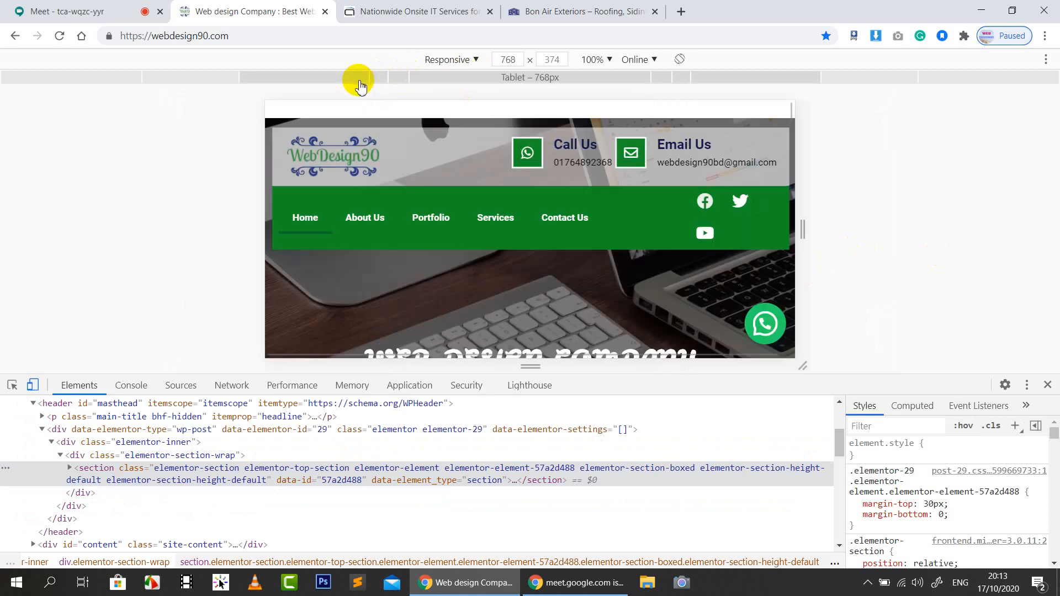
click(202, 76)
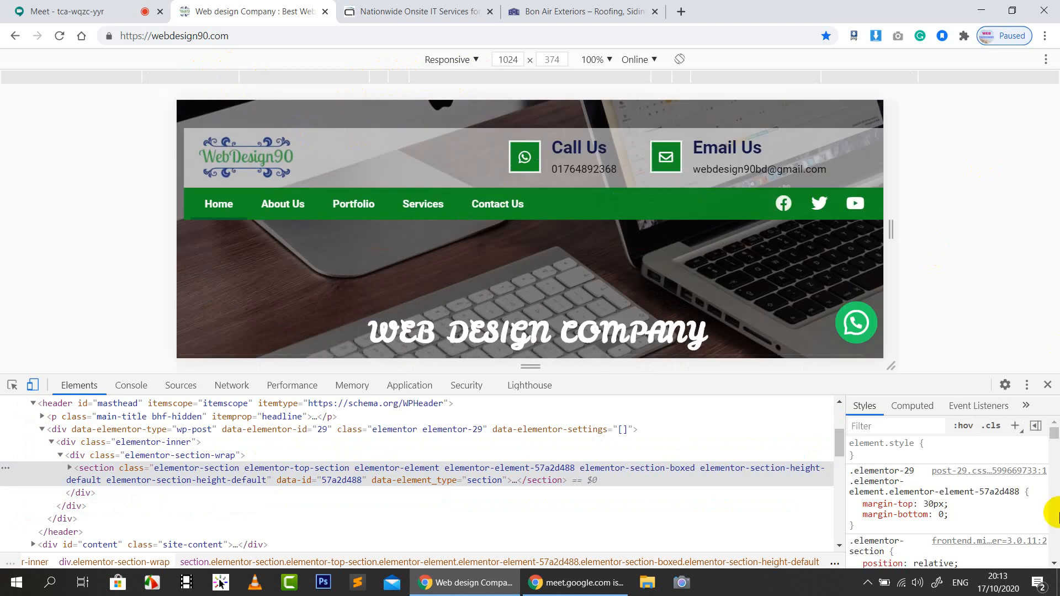
click(1048, 386)
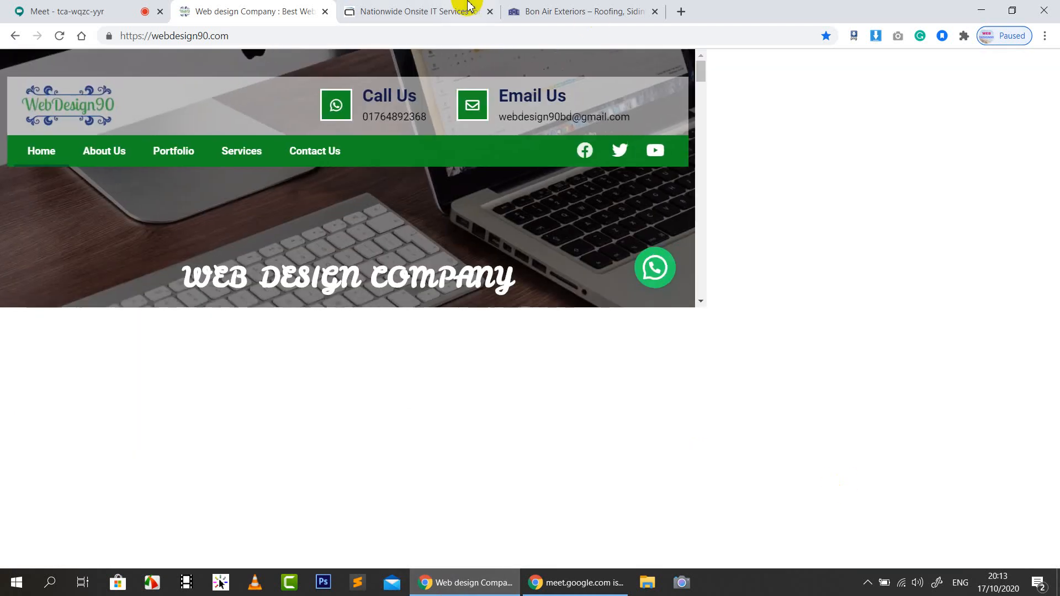
Load exectix.com in the current tab and open Chrome's Inspect developer tools
click(360, 34)
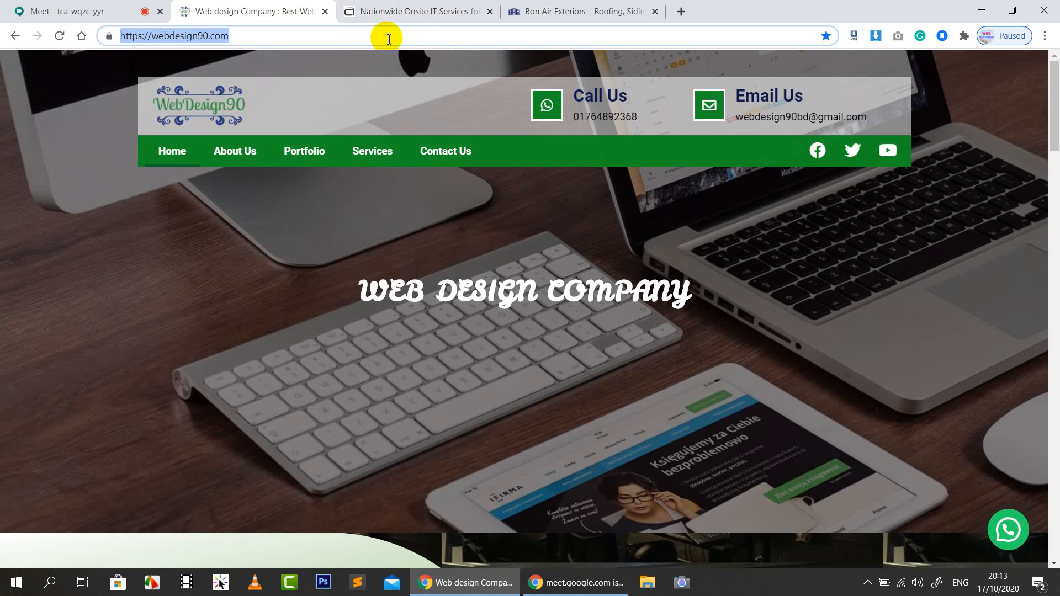
text(exe)
key(Return)
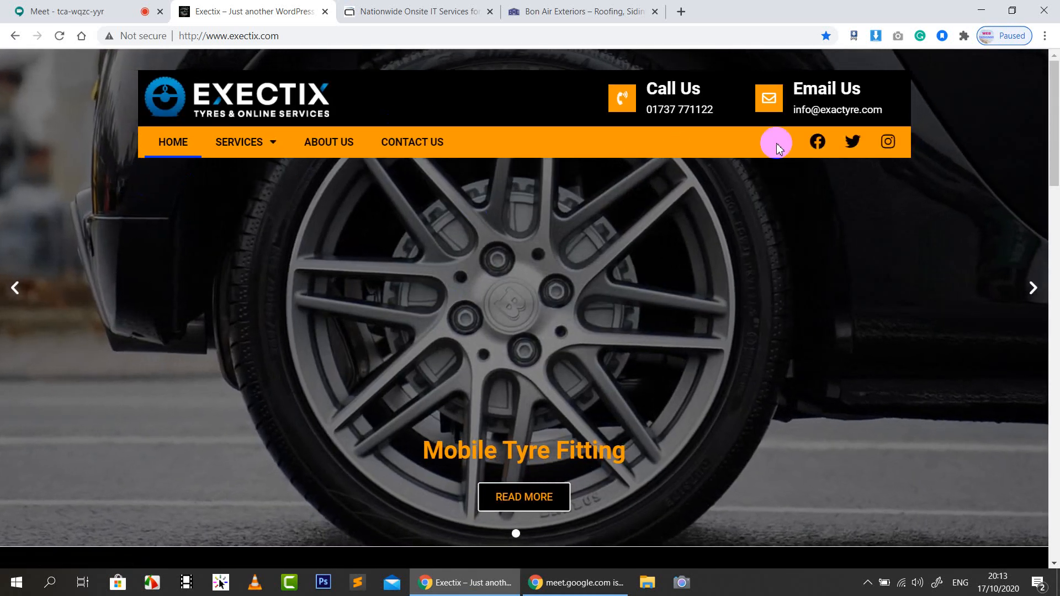
right_click(65, 115)
click(128, 272)
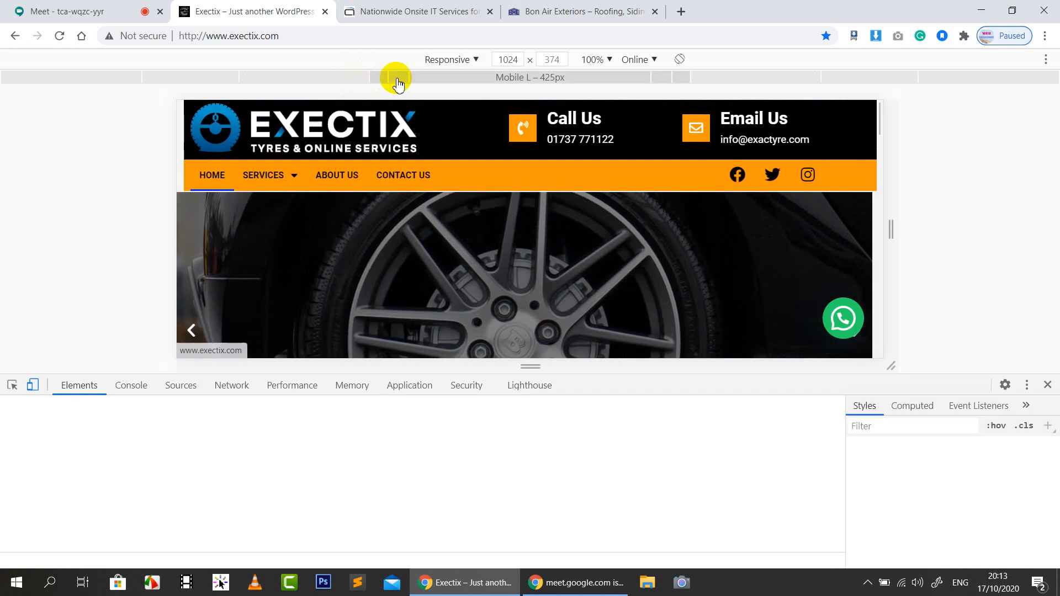
Preview the Exectix header at 375, 425 and 768 px device widths
click(398, 79)
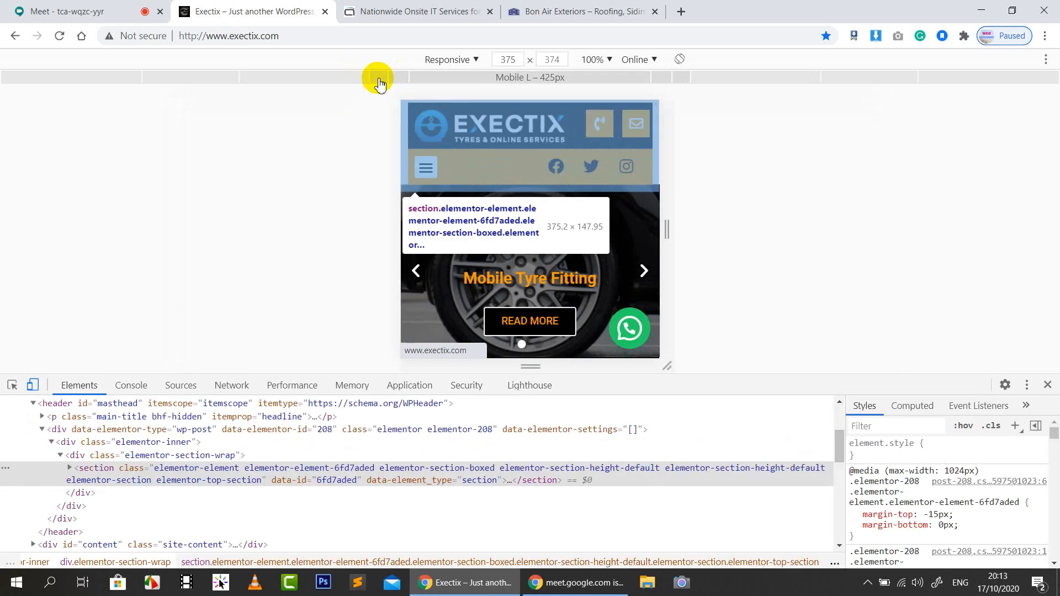
click(380, 81)
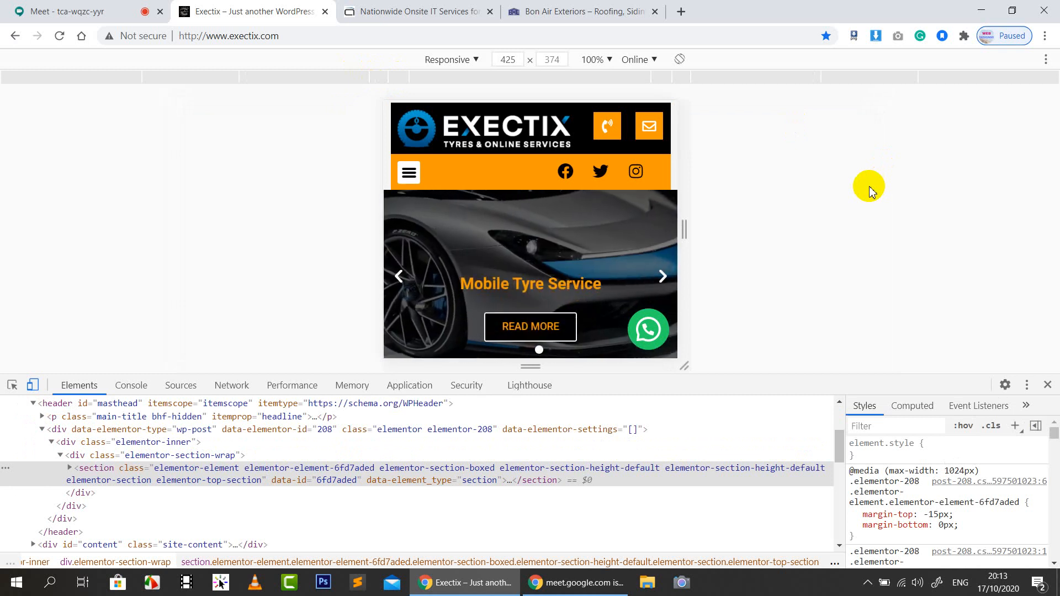
click(303, 78)
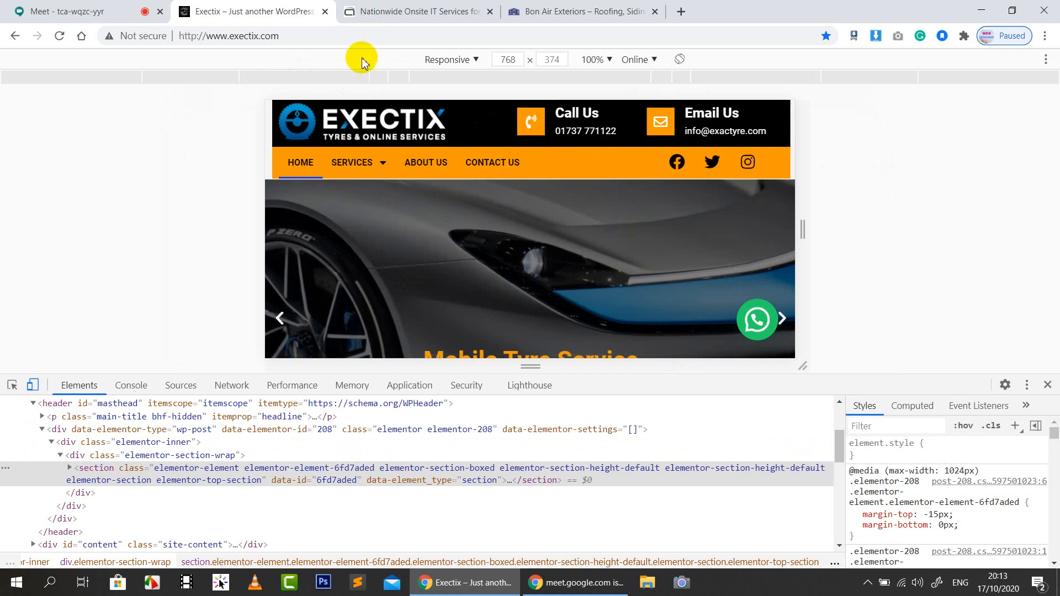
click(375, 78)
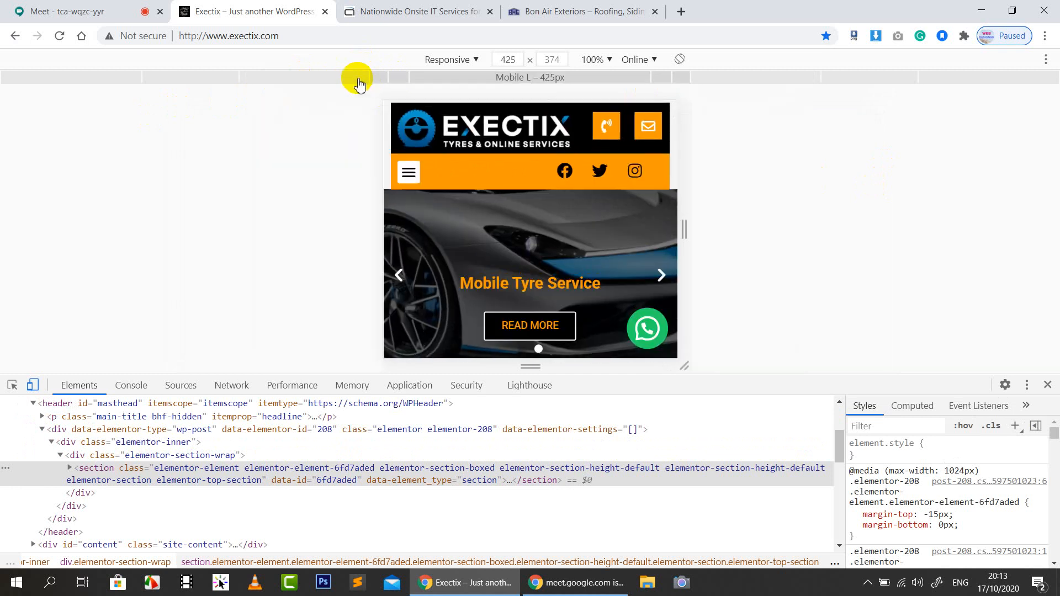
click(358, 80)
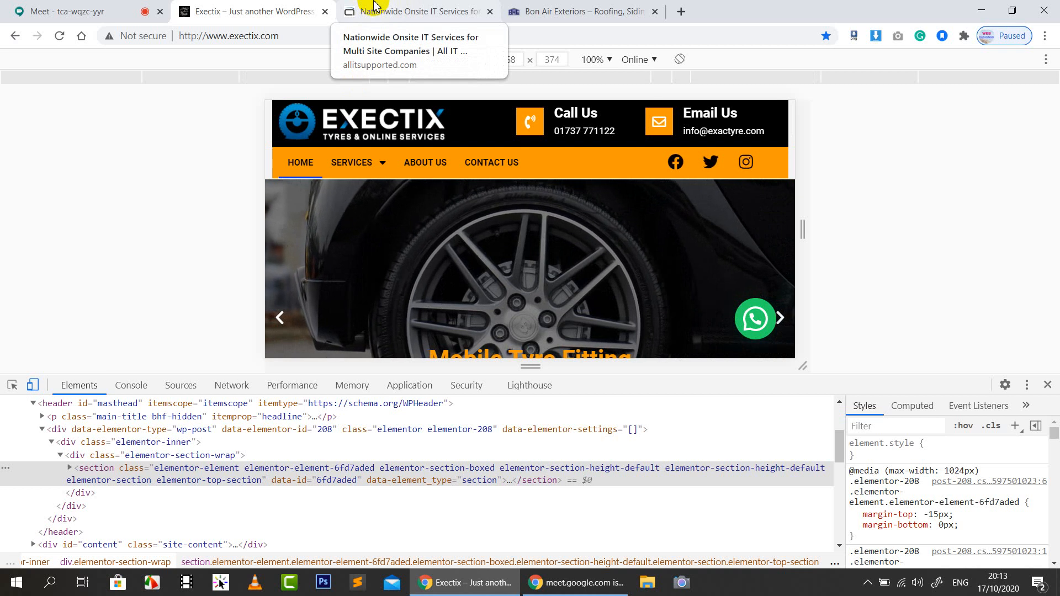
Compare the Exectix tab with allitsupported.com, then close the developer tools
click(374, 7)
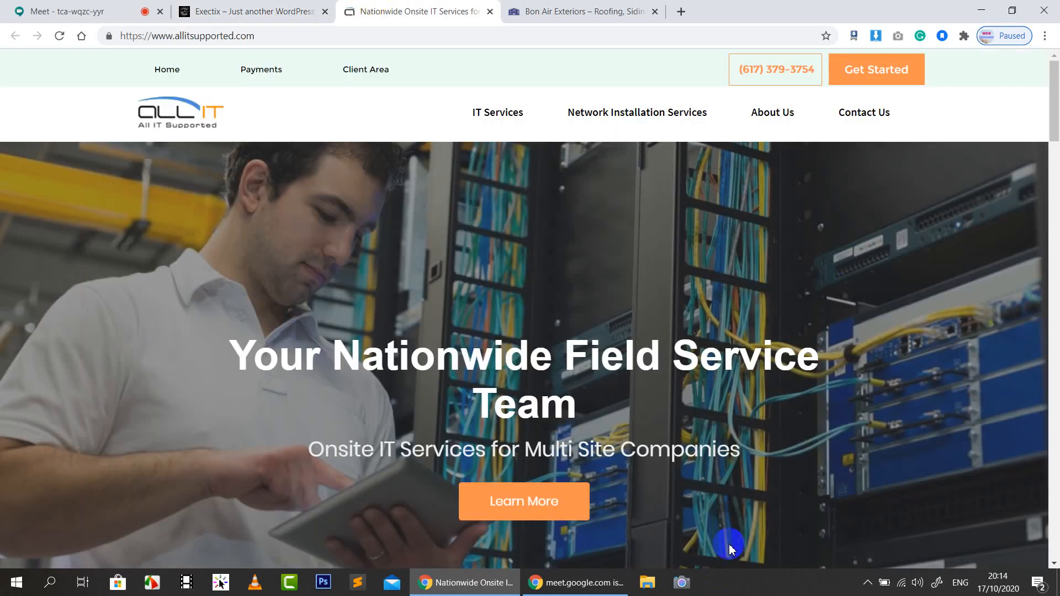
click(267, 8)
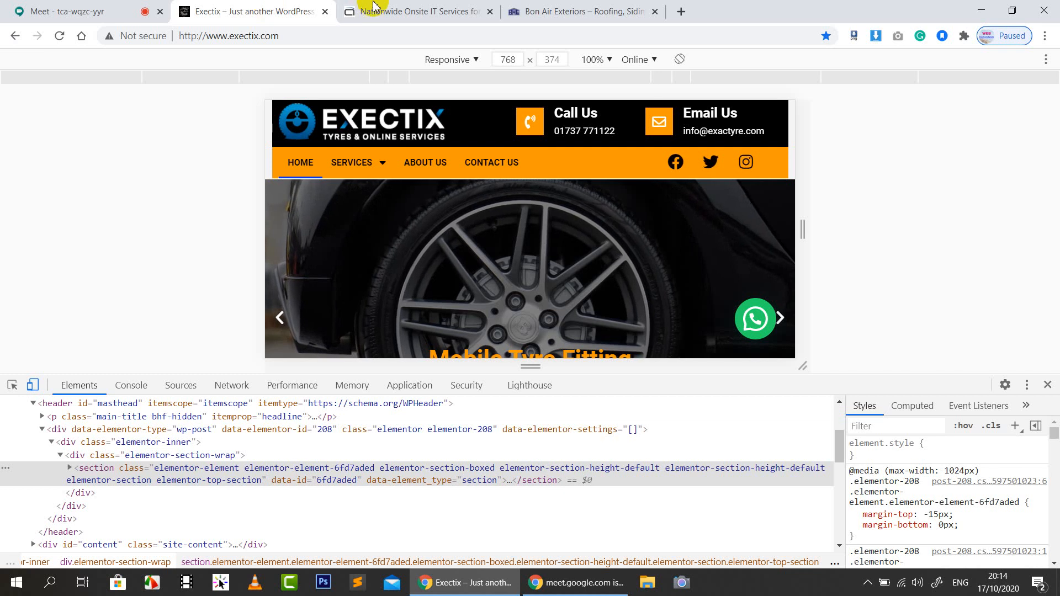
click(356, 8)
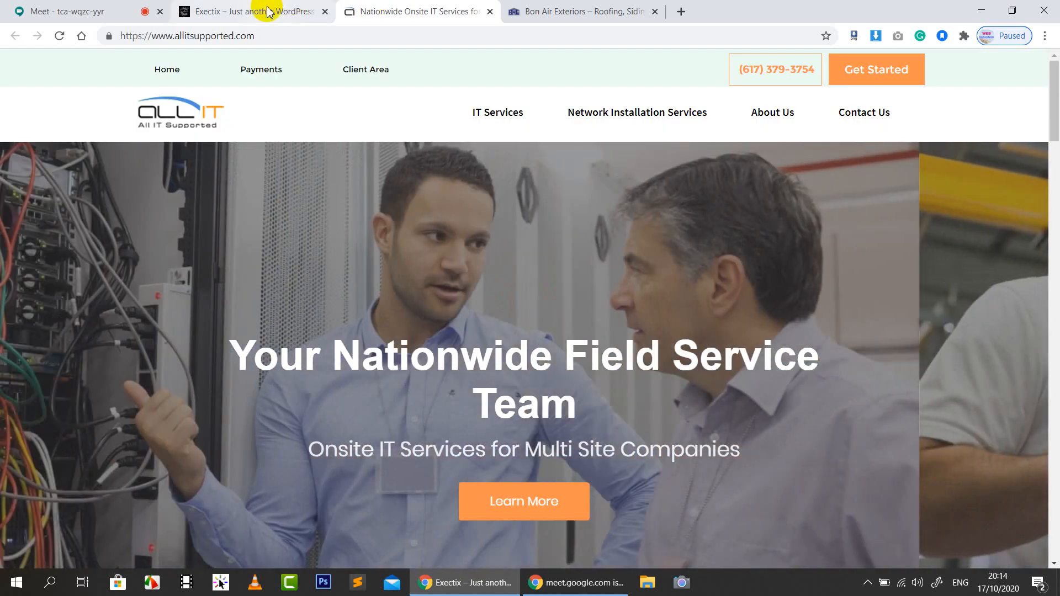
click(281, 11)
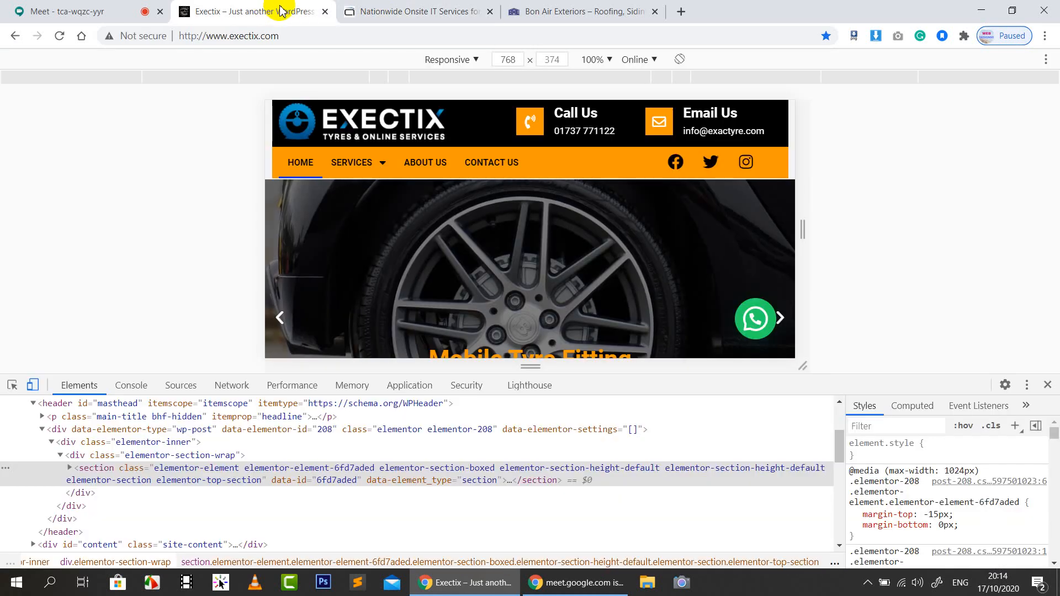
click(1047, 385)
Pin your own camera tile to the Meet main stage, then return to the Exectix tab
click(83, 11)
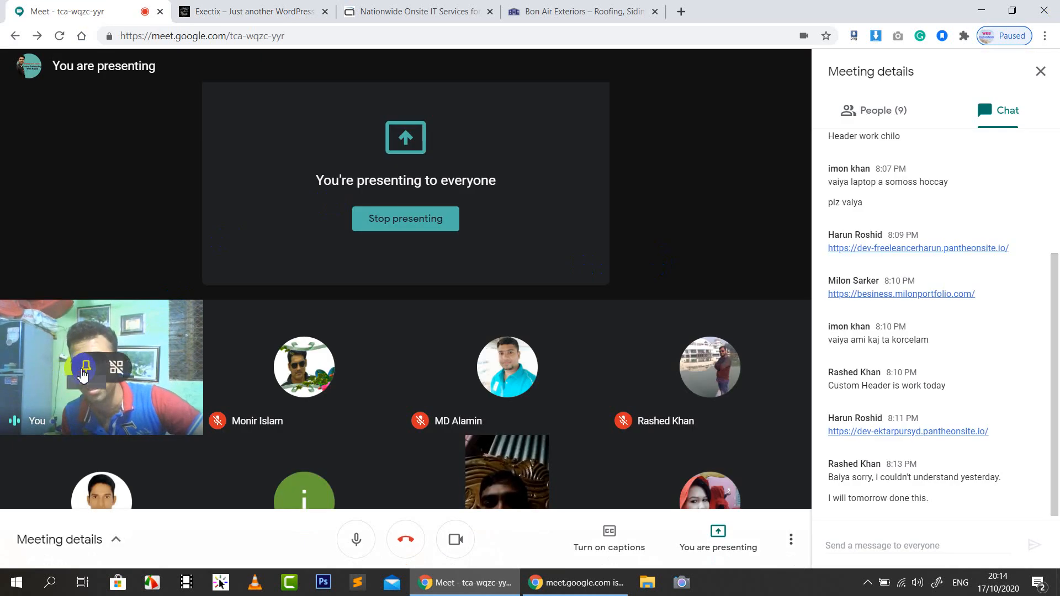
click(86, 367)
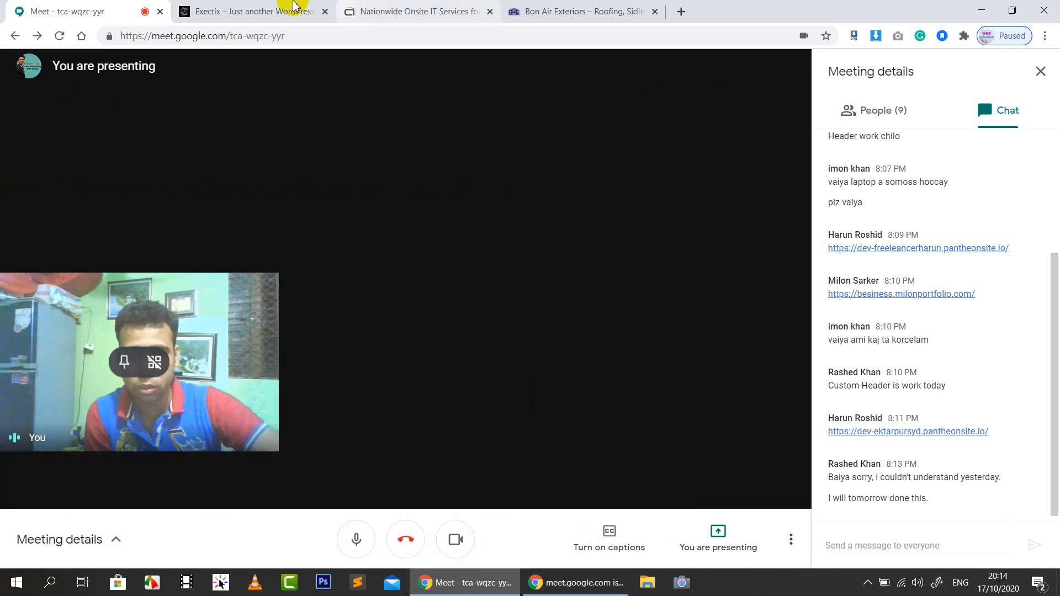
click(290, 11)
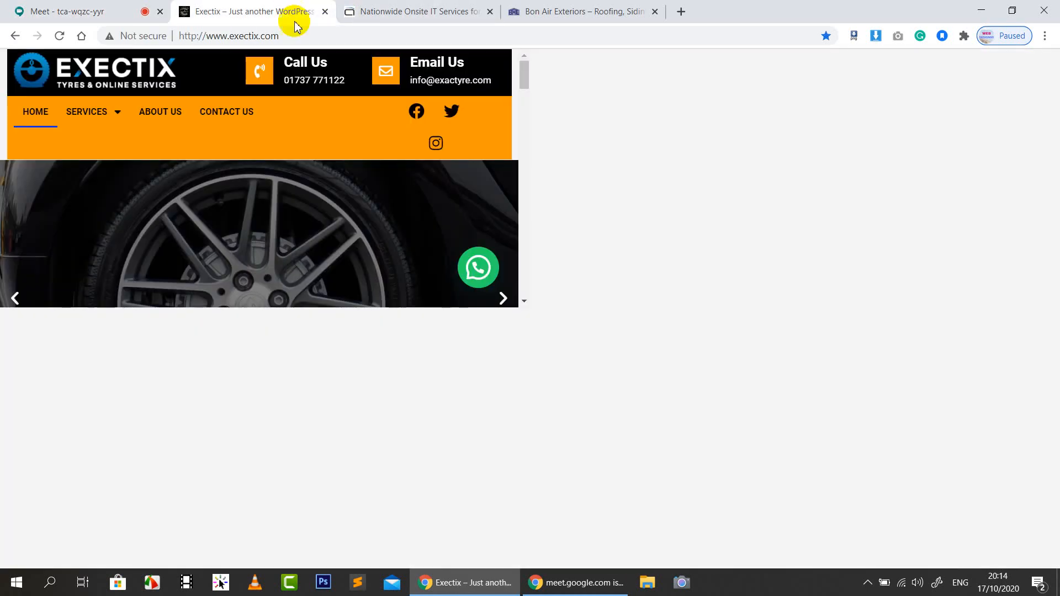
Compare the allitsupported.com, Bon Air Exteriors, Meet and Exectix tabs
click(387, 11)
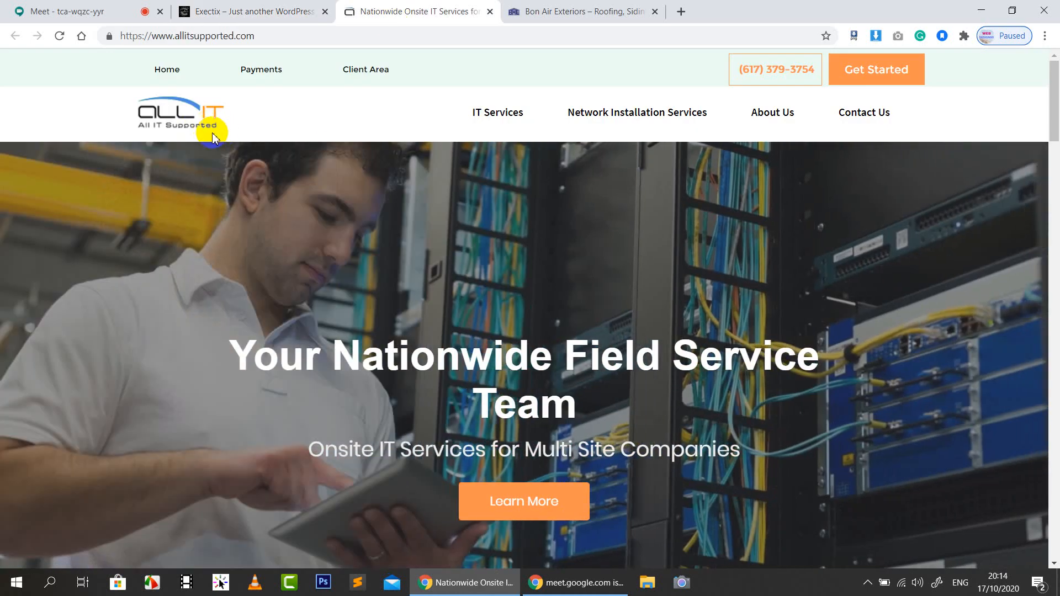
click(118, 11)
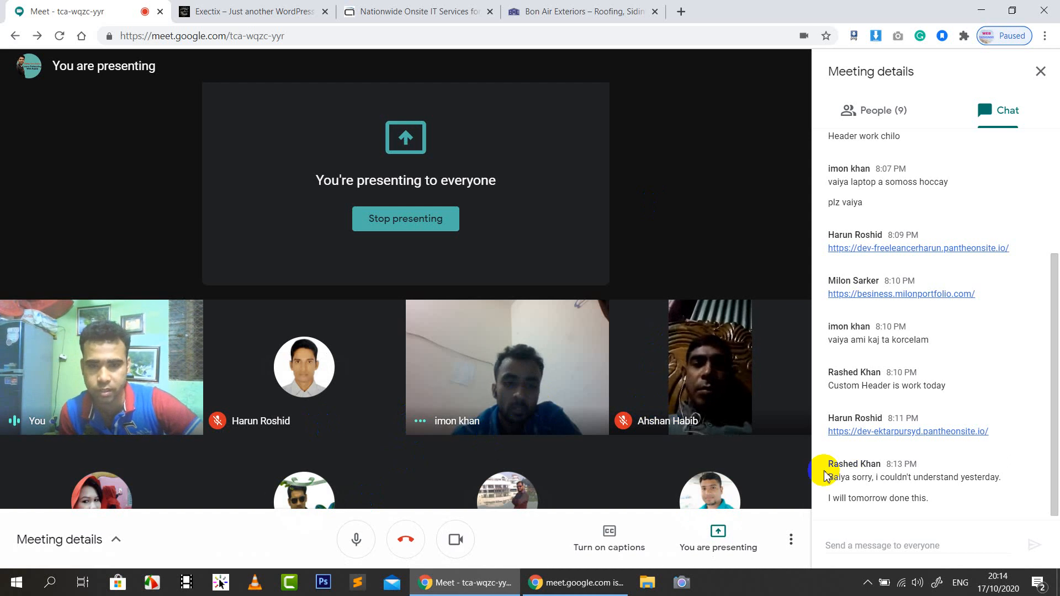
click(440, 6)
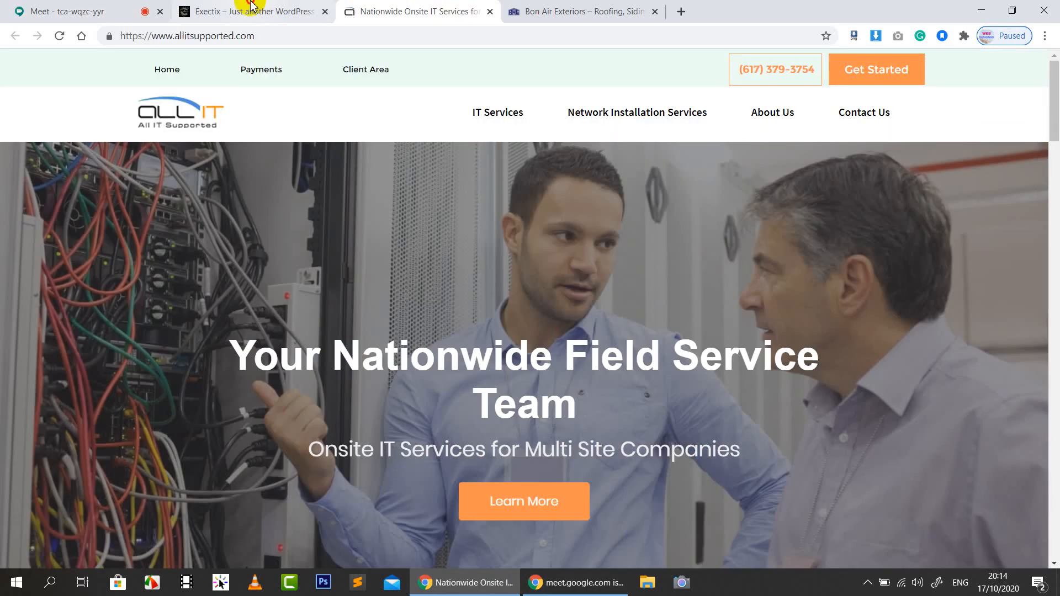
click(251, 5)
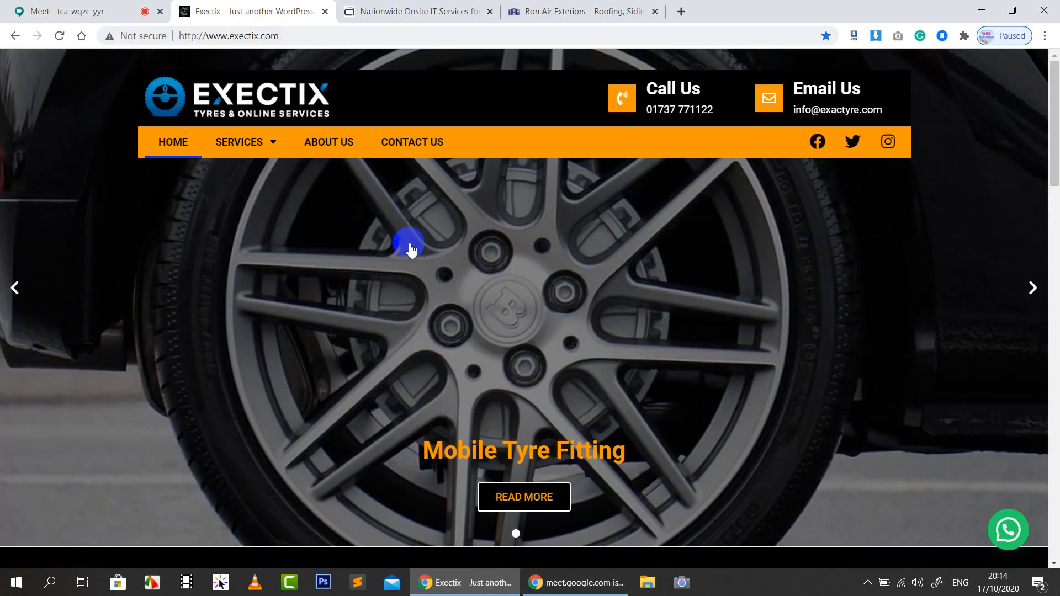
click(408, 12)
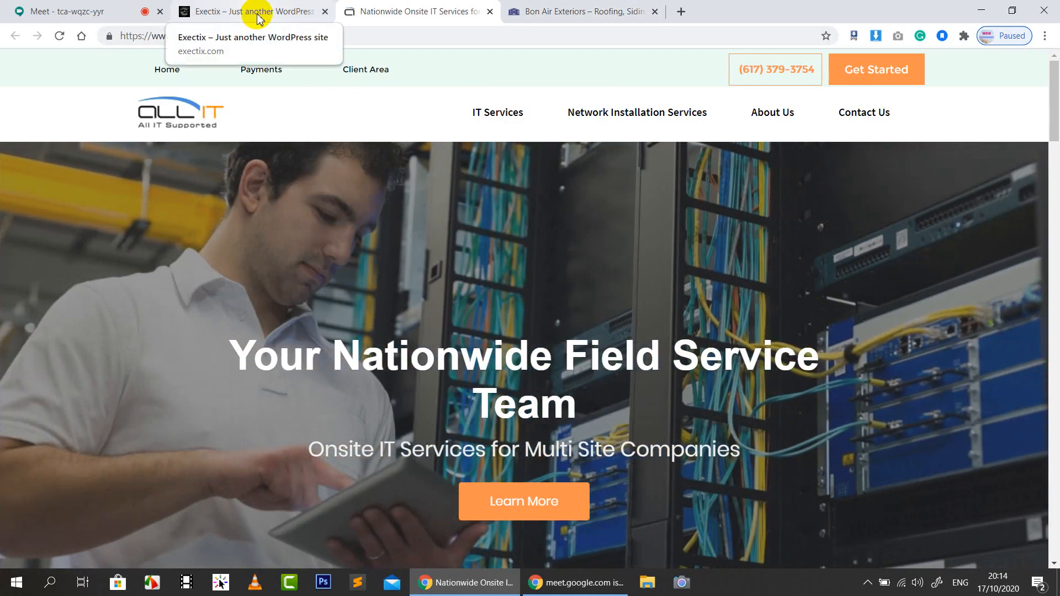
click(258, 18)
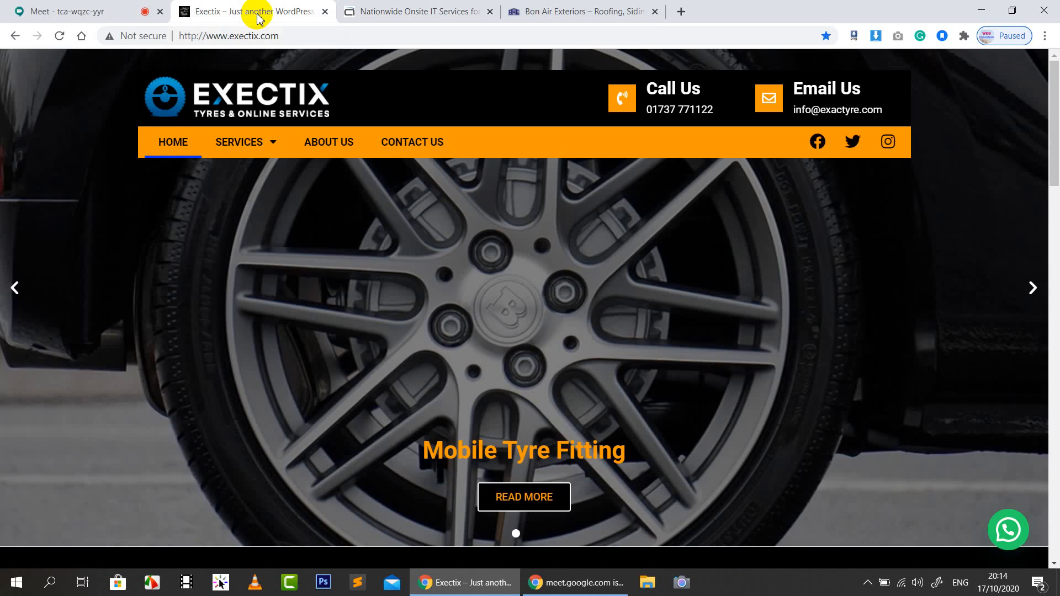
click(380, 15)
click(555, 15)
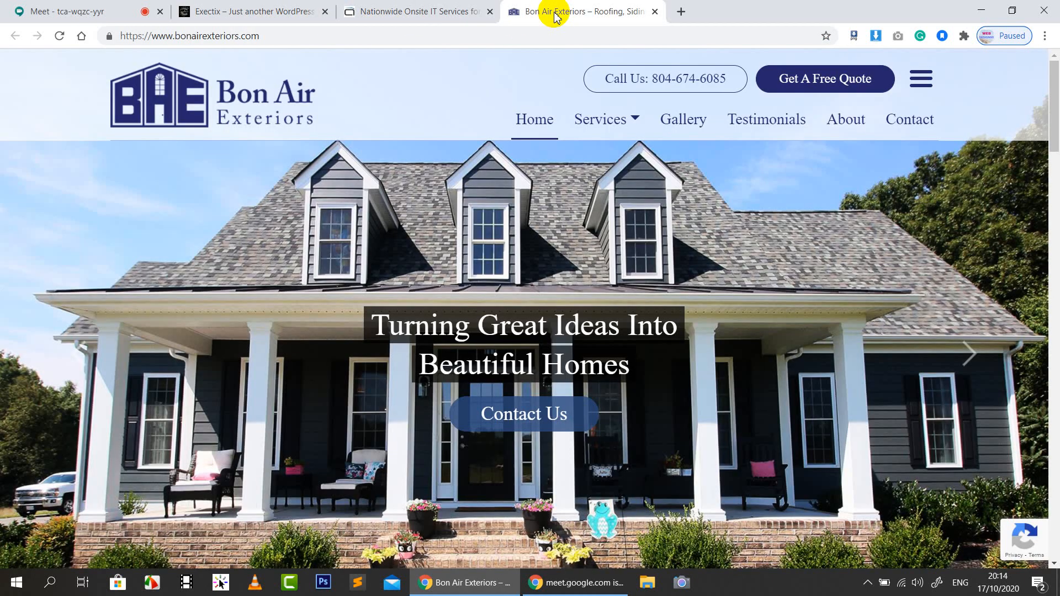
click(231, 15)
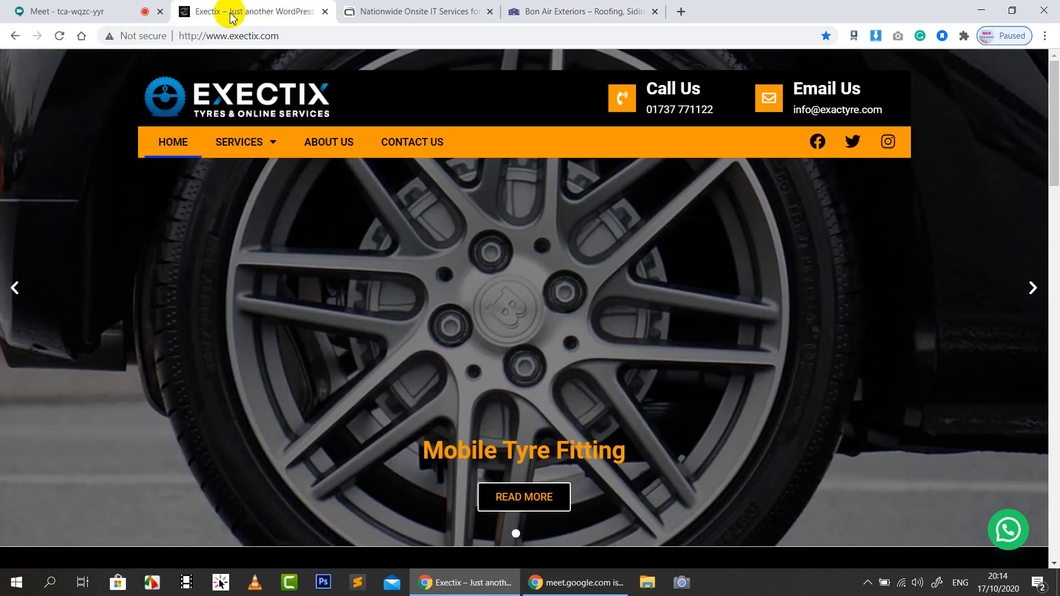
Close the Nationwide IT services and Bon Air Exteriors tabs and start a blank tab
click(491, 12)
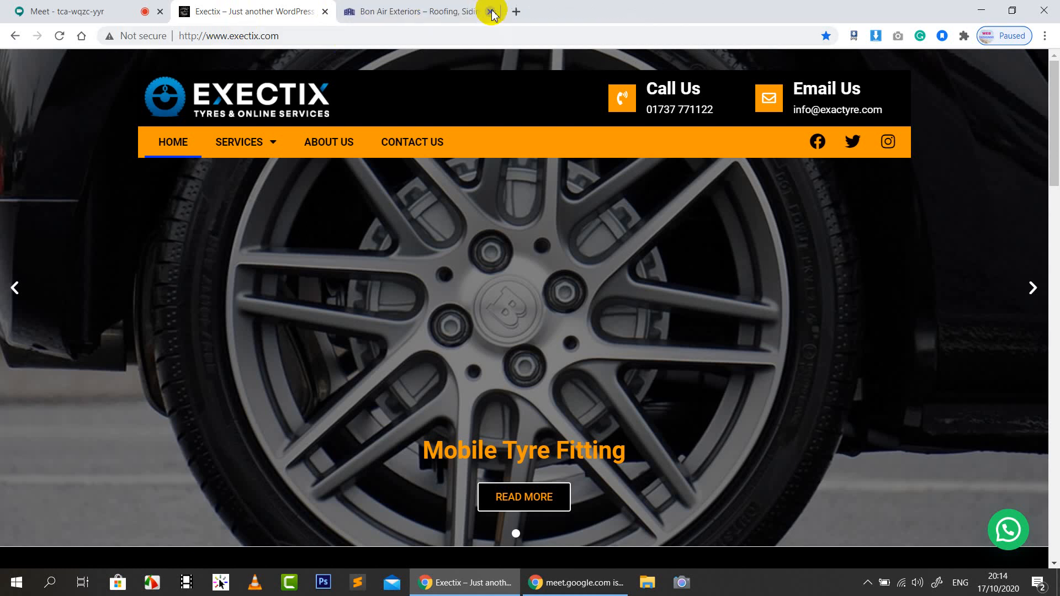
click(490, 11)
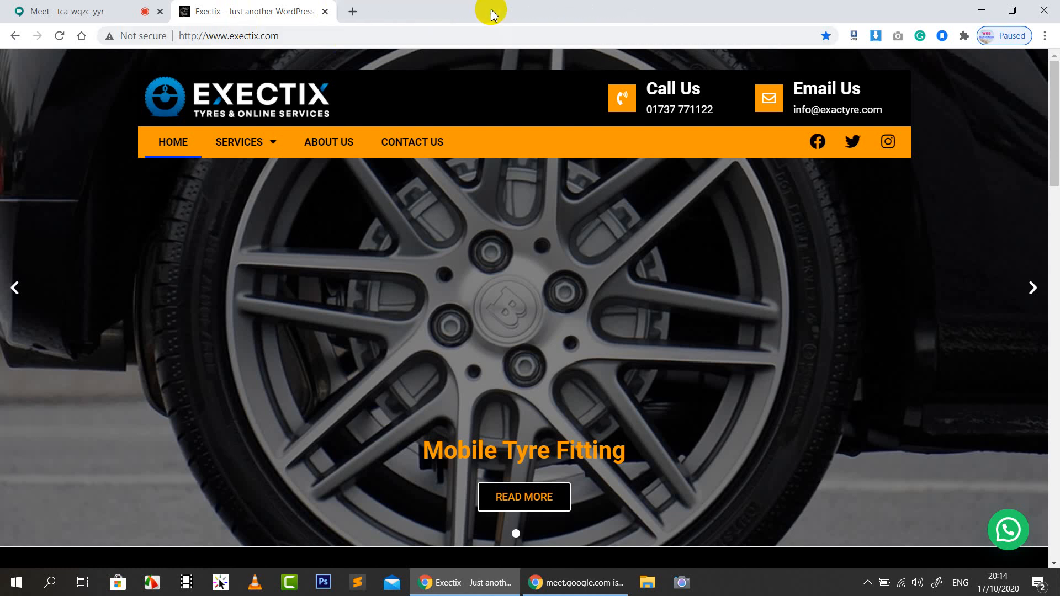
click(352, 12)
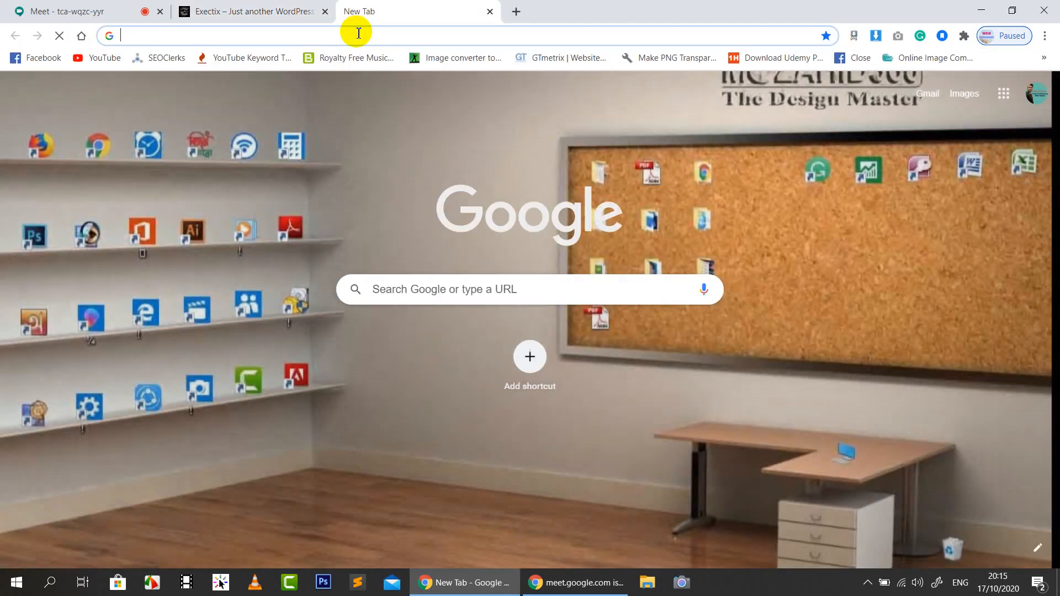
Load the dev site's wp-admin login page from the 'dev' address suggestion
text(dev)
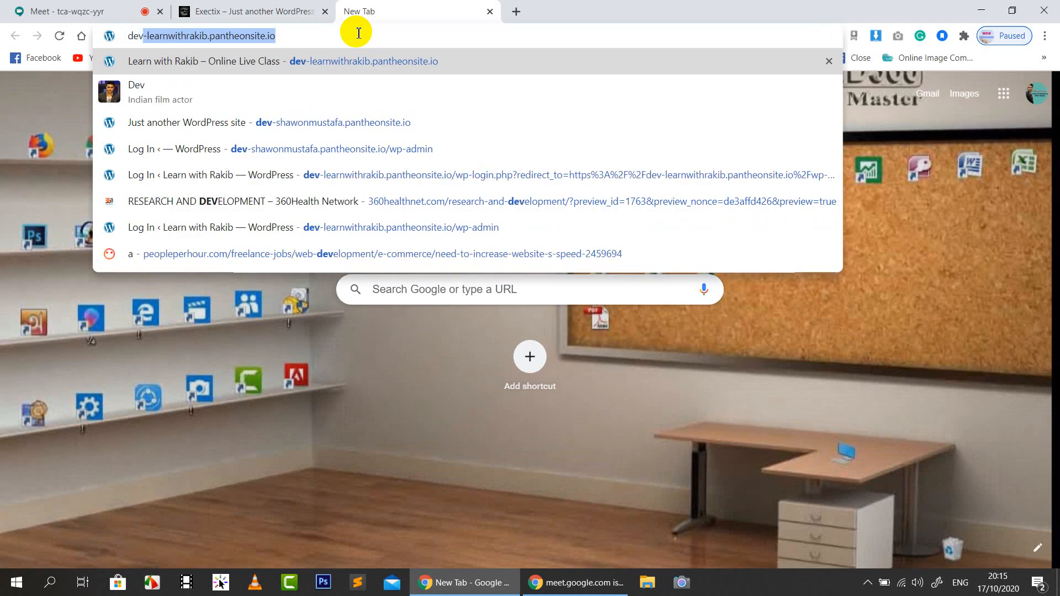
key(Right)
click(481, 113)
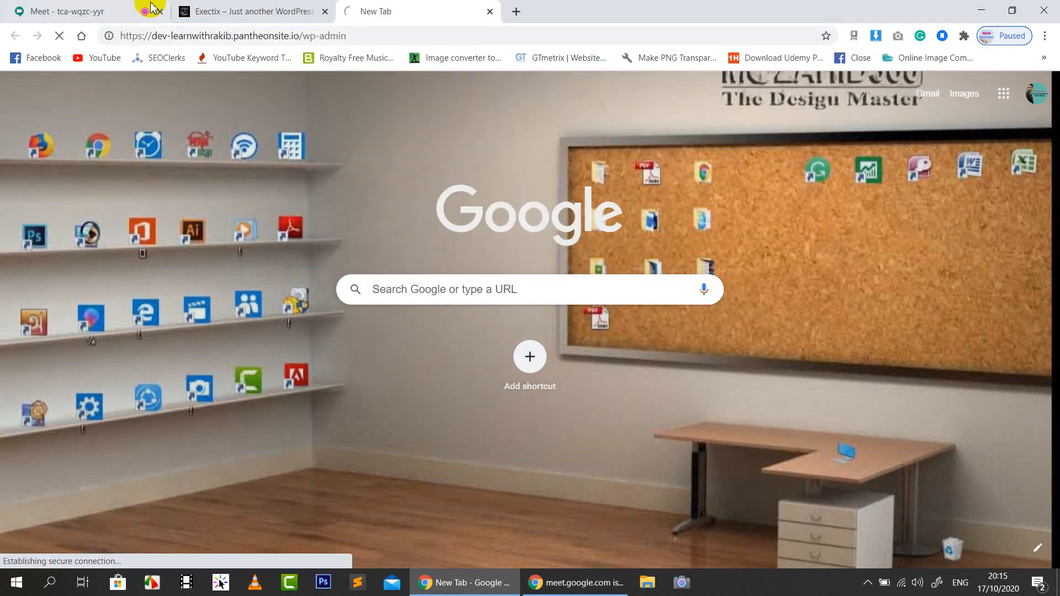
key(ctrl+1)
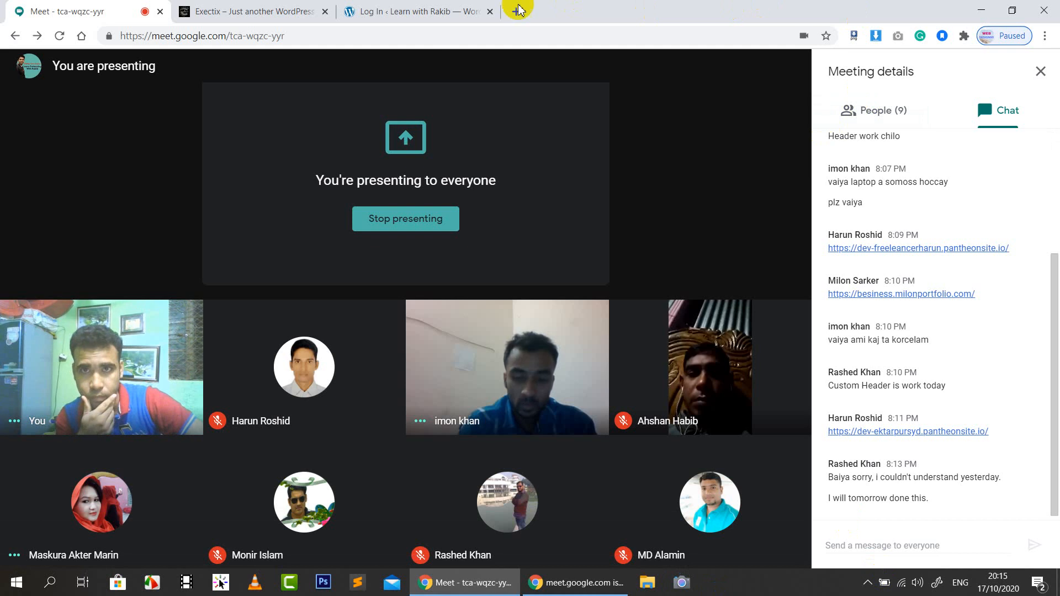
click(447, 21)
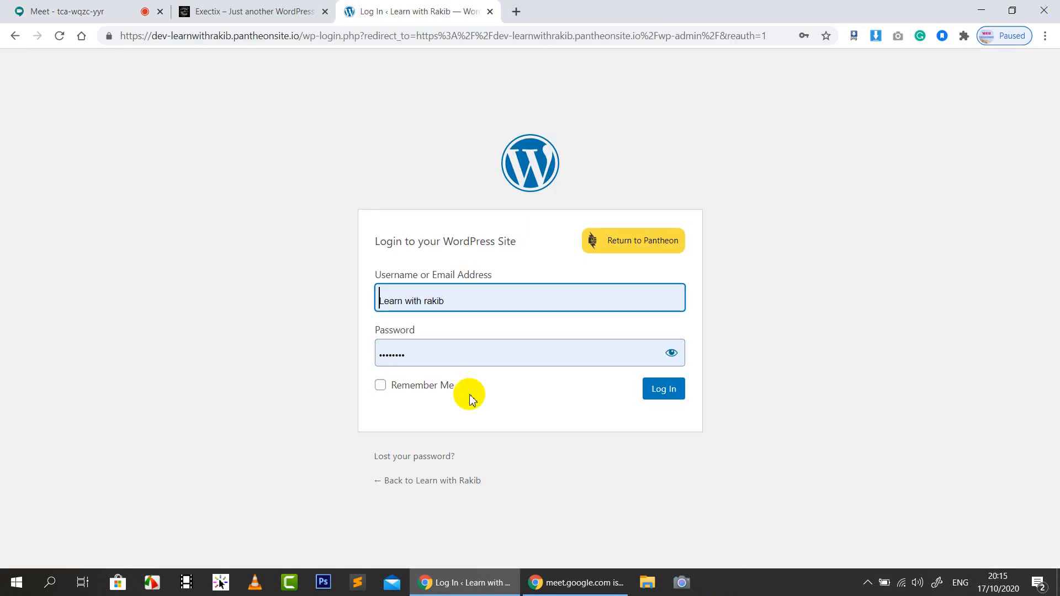
Log in to WordPress and open Pages > Add New in a separate tab
click(663, 389)
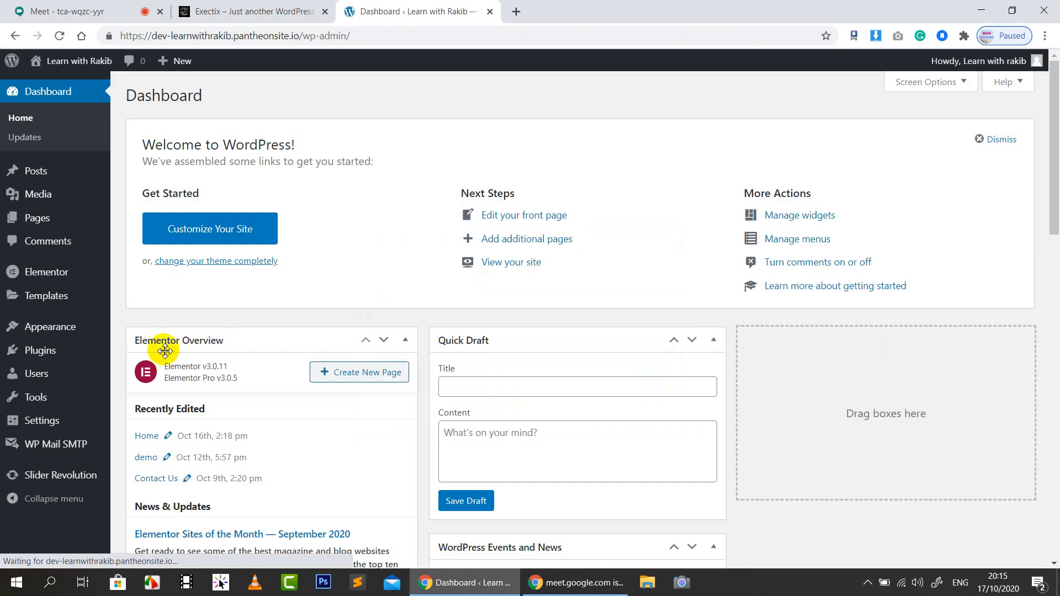
click(61, 223)
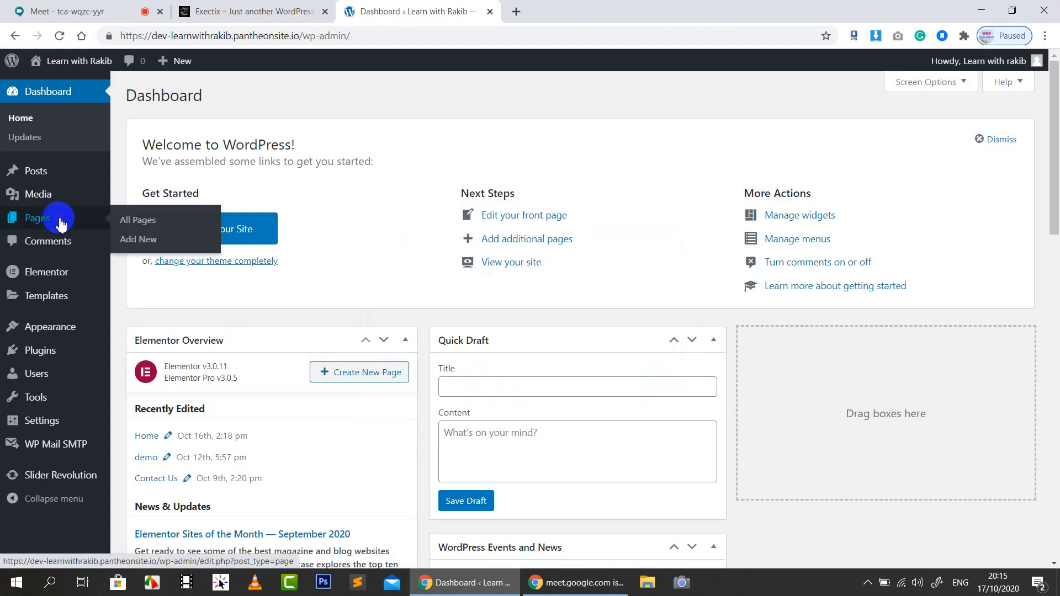
click(47, 224)
click(144, 245)
right_click(142, 246)
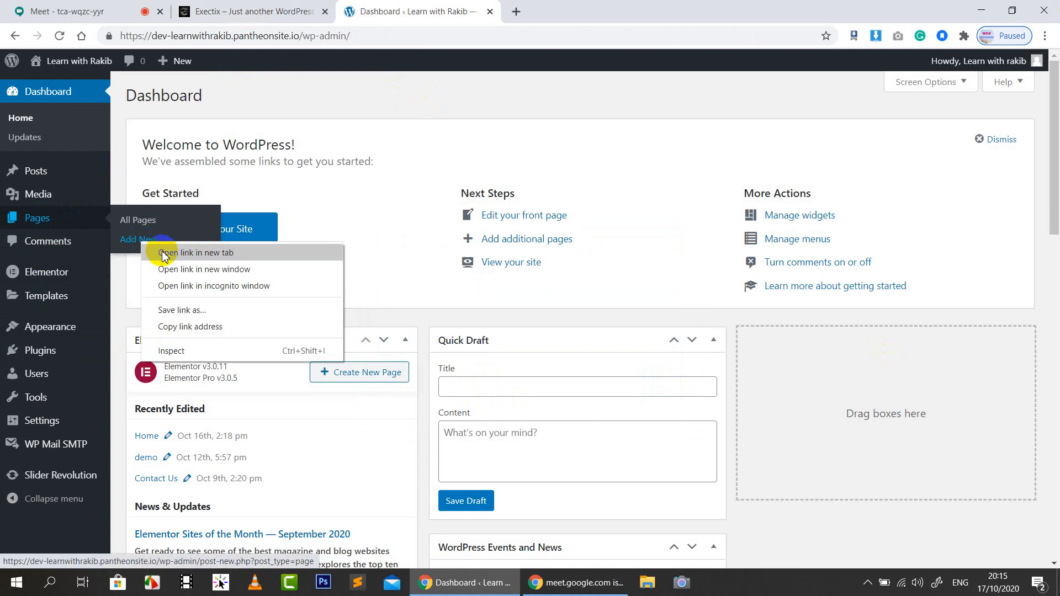
click(165, 251)
click(598, 12)
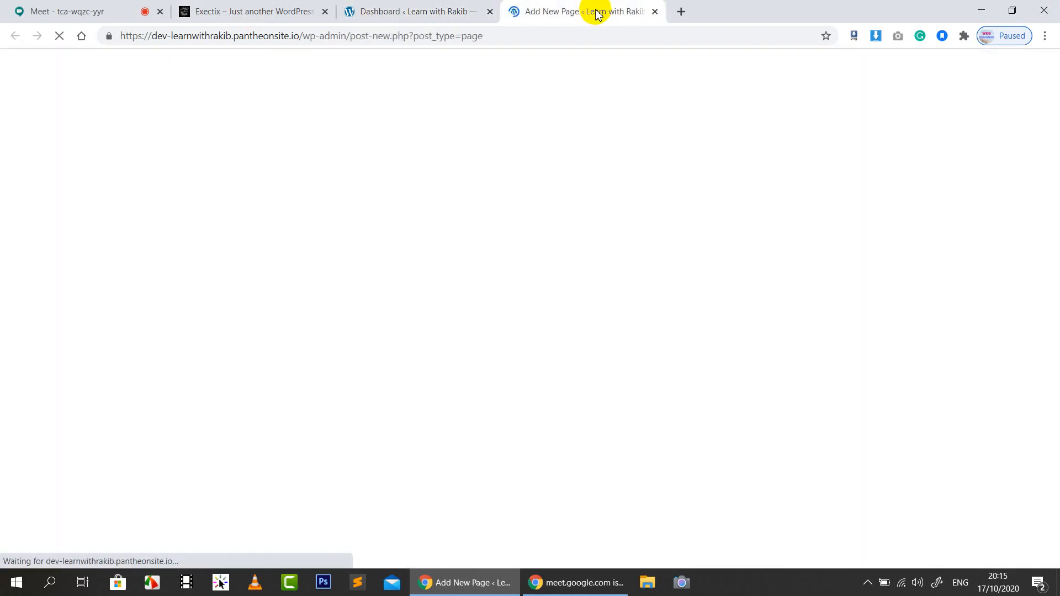
Copy the exectix.com address from the Exectix tab and go to the new page editor
click(220, 17)
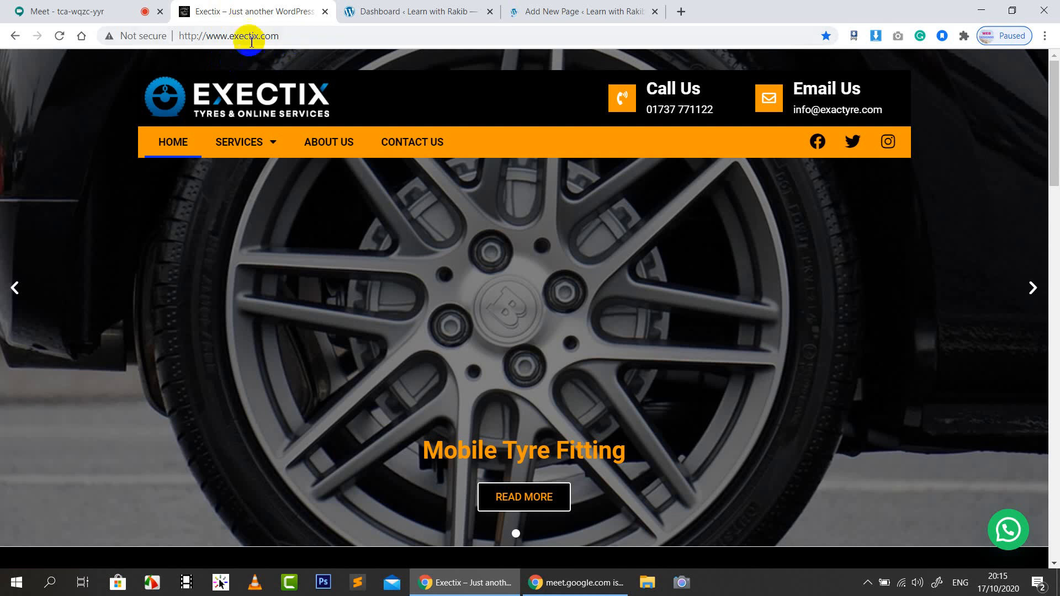
click(307, 35)
key(ctrl+c)
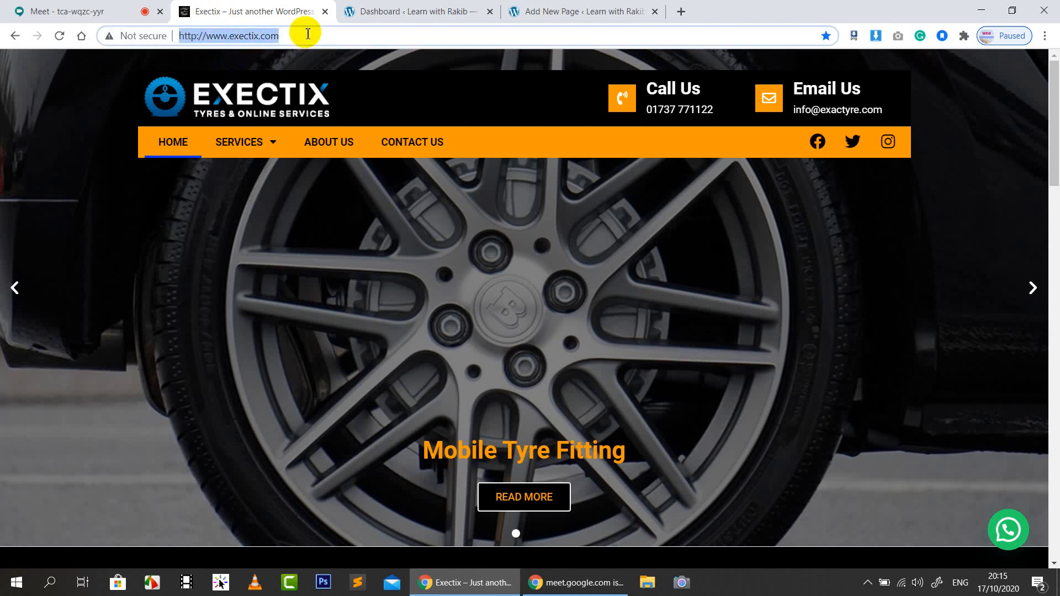
click(582, 10)
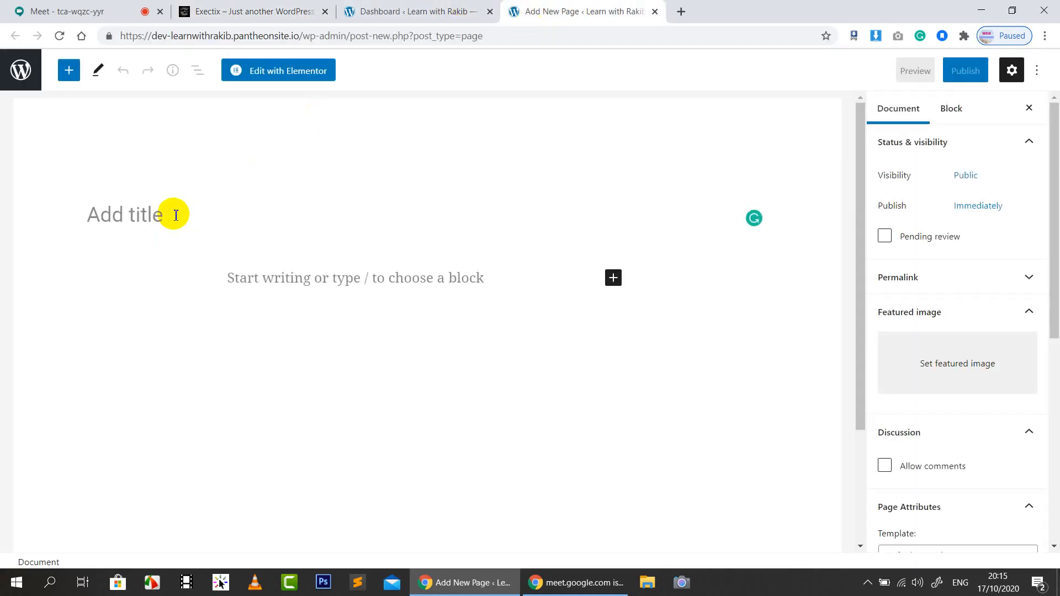
Title the page 'Exectix' by pasting the site address and trimming it down
key(ctrl+v)
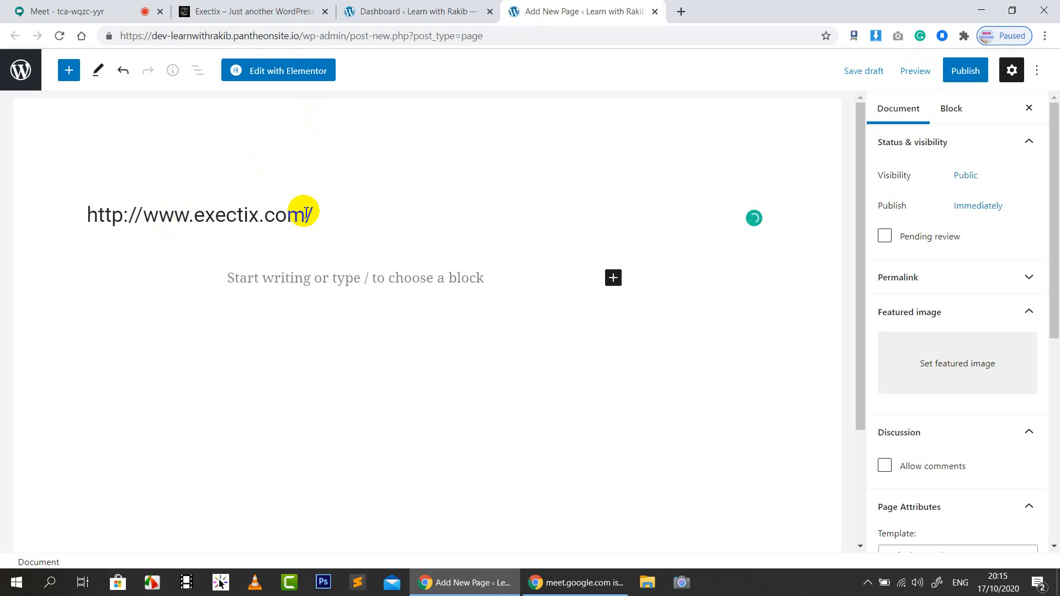
triple_click(262, 224)
click(304, 224)
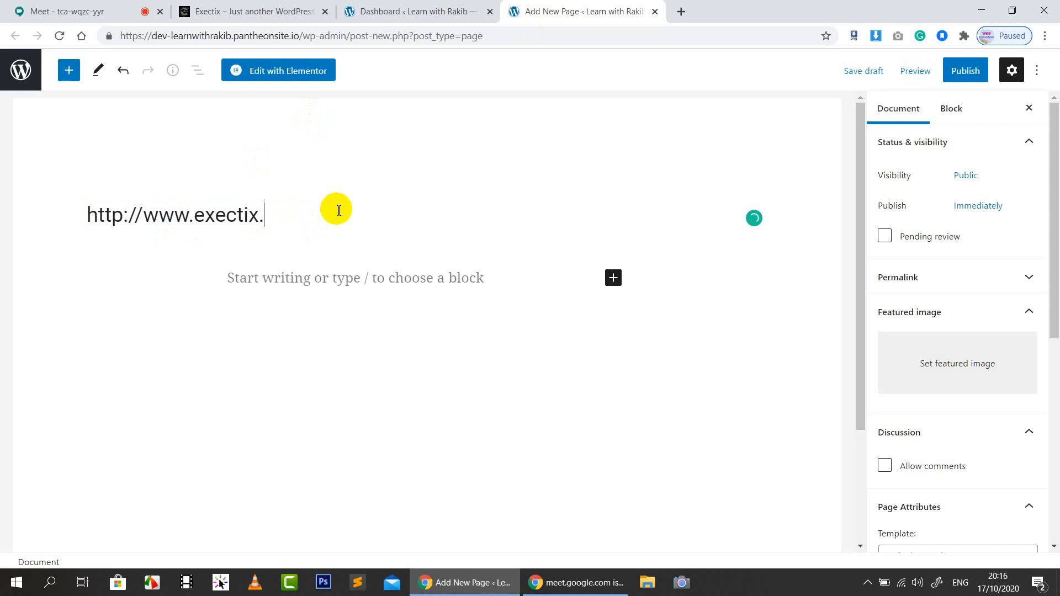
key(BackSpace)
drag(196, 219, 43, 230)
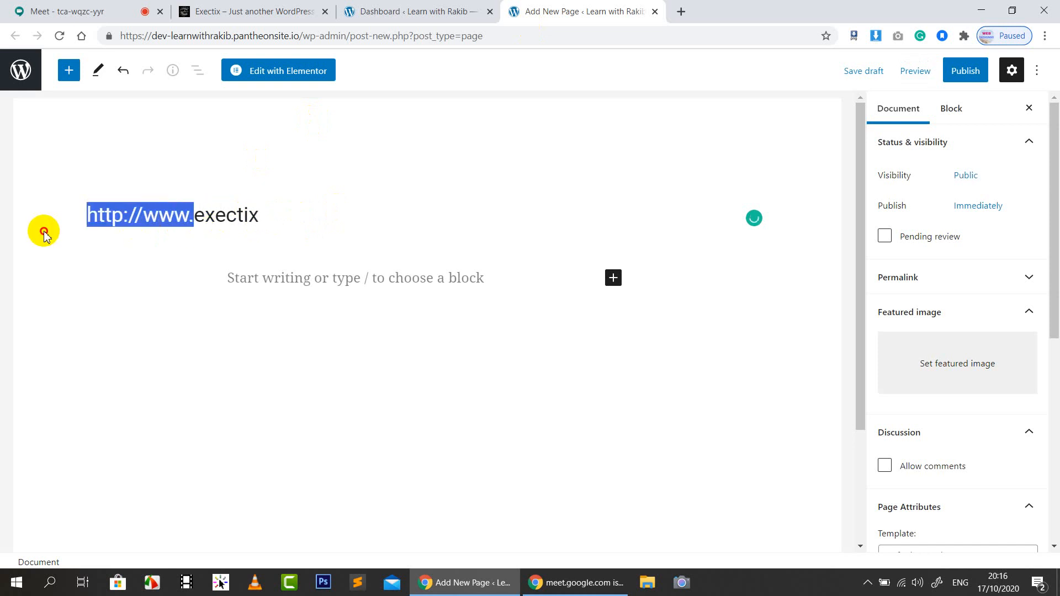
key(BackSpace)
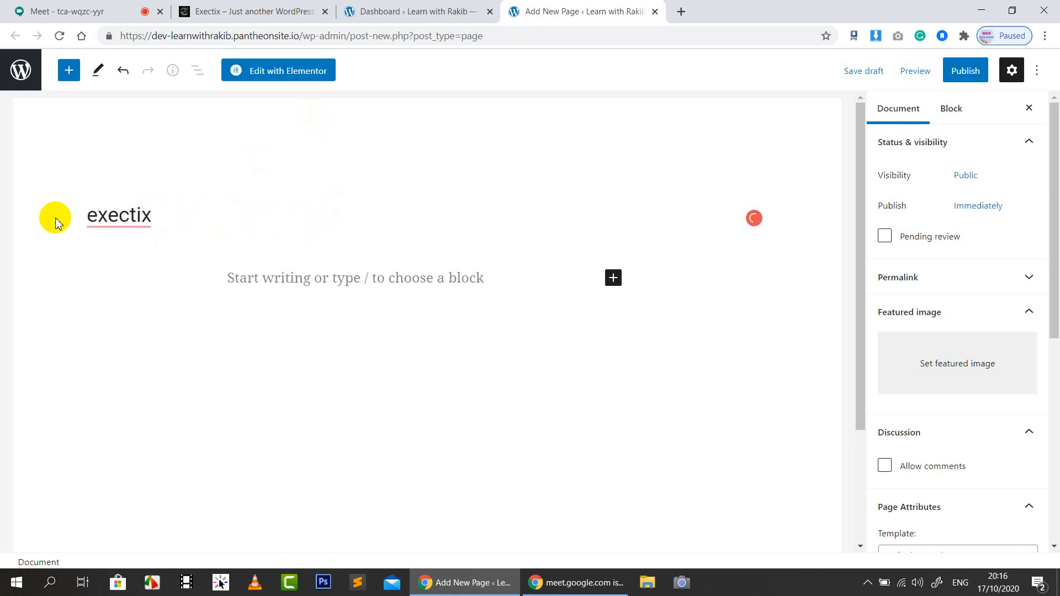
text(E)
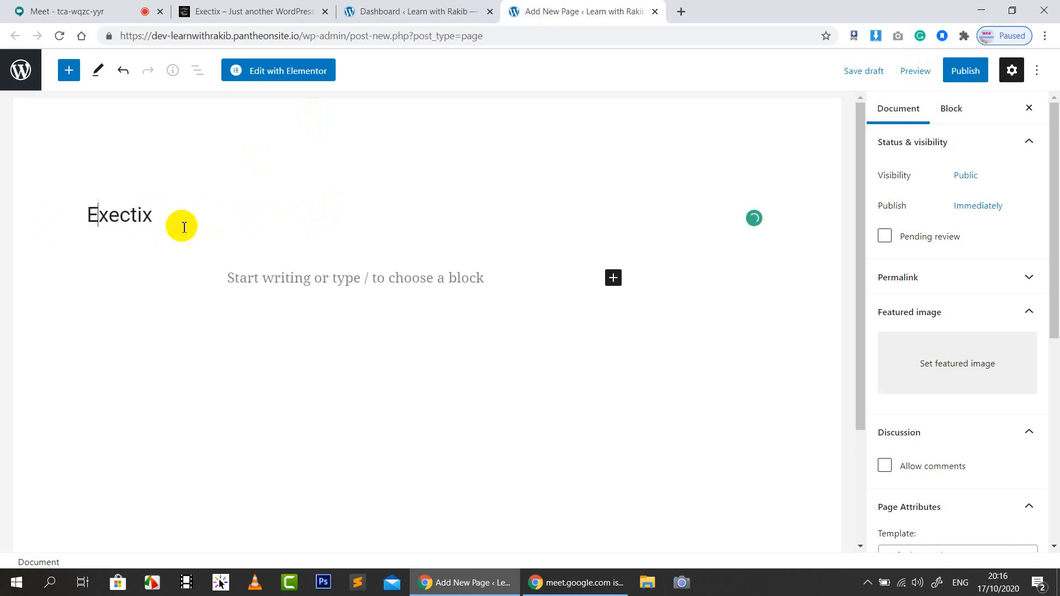
Set the page template to Elementor Full Width
scroll(1023, 432, down, 5)
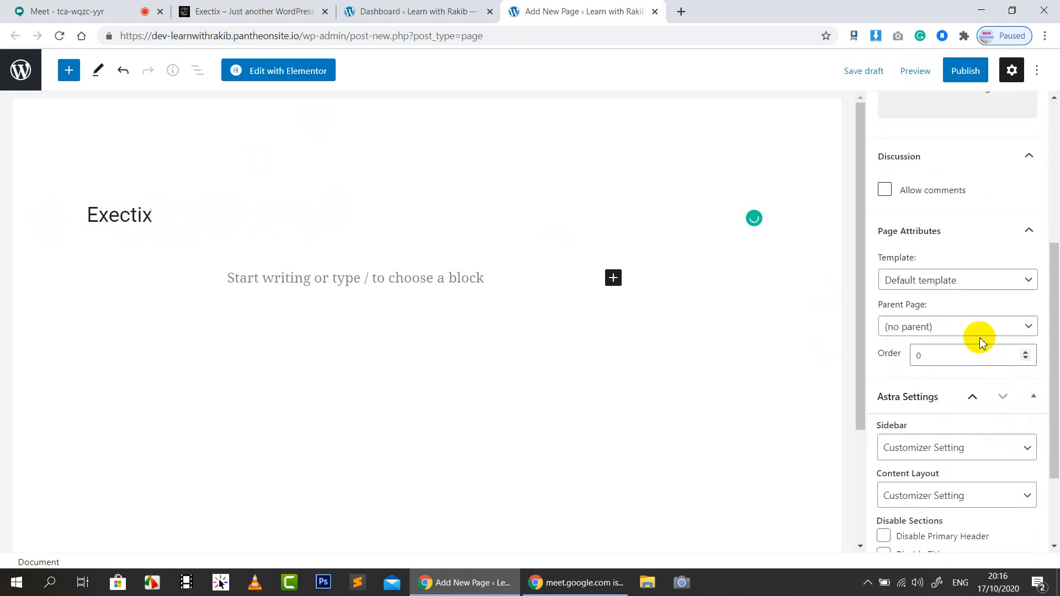
click(944, 279)
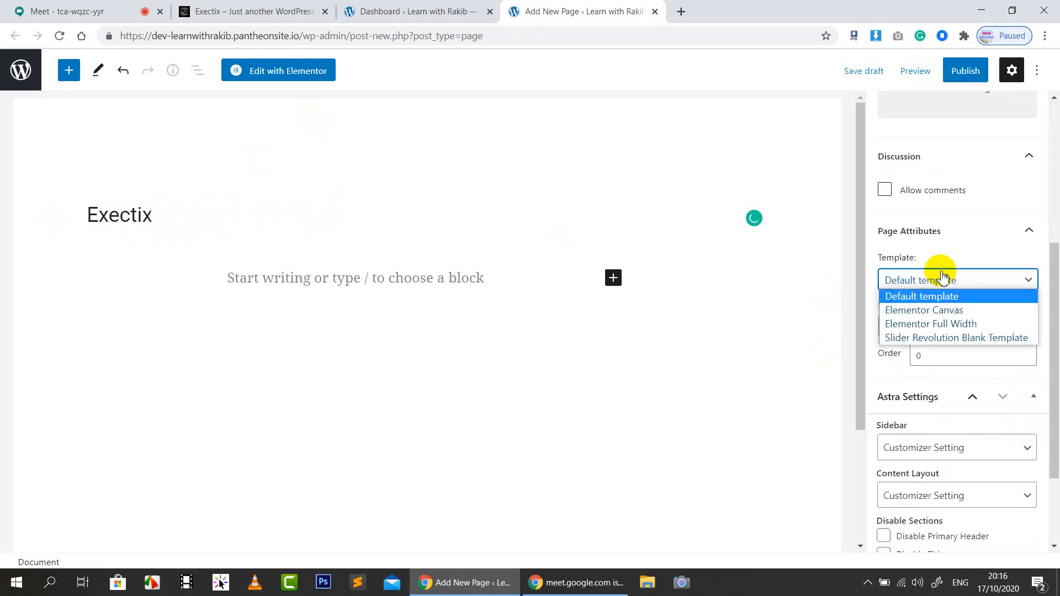
click(961, 324)
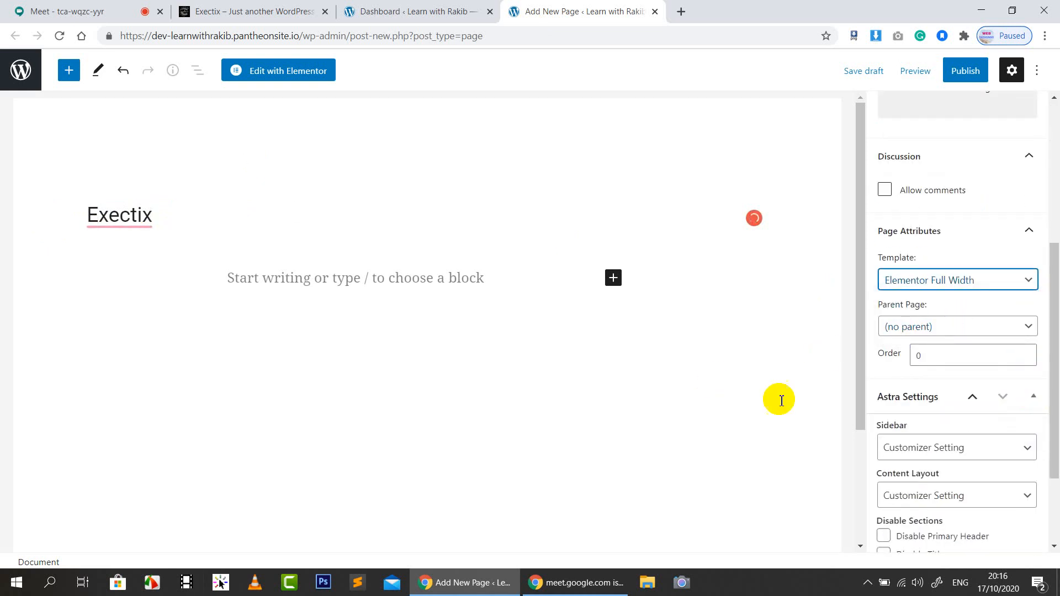
In Astra Settings choose No Sidebar, Content Boxed, disabled title and breadcrumb, transparent header, then publish
scroll(1022, 337, down, 2)
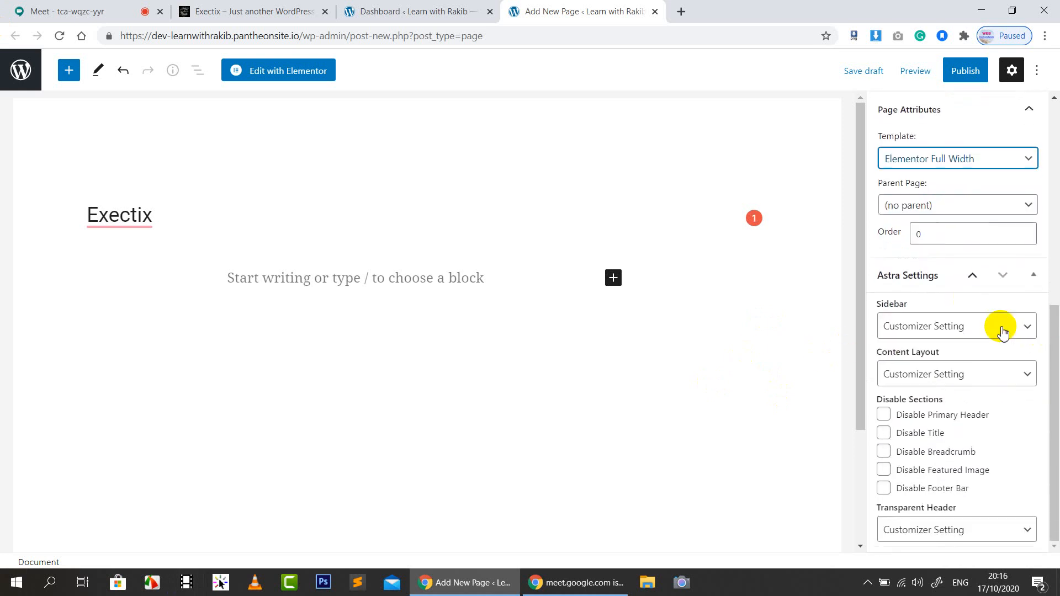
click(959, 326)
click(932, 393)
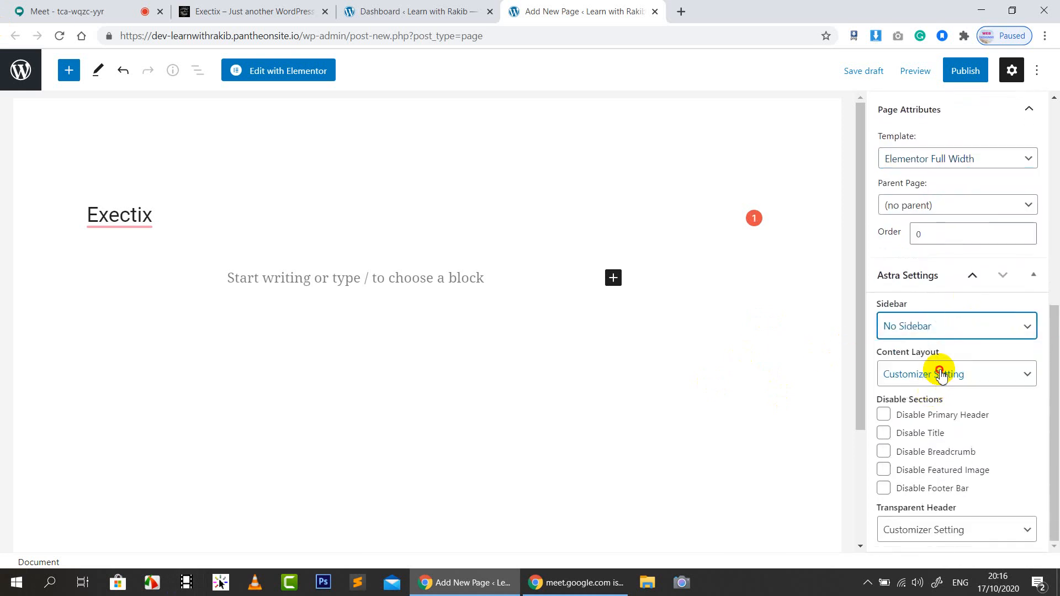
click(937, 373)
click(926, 422)
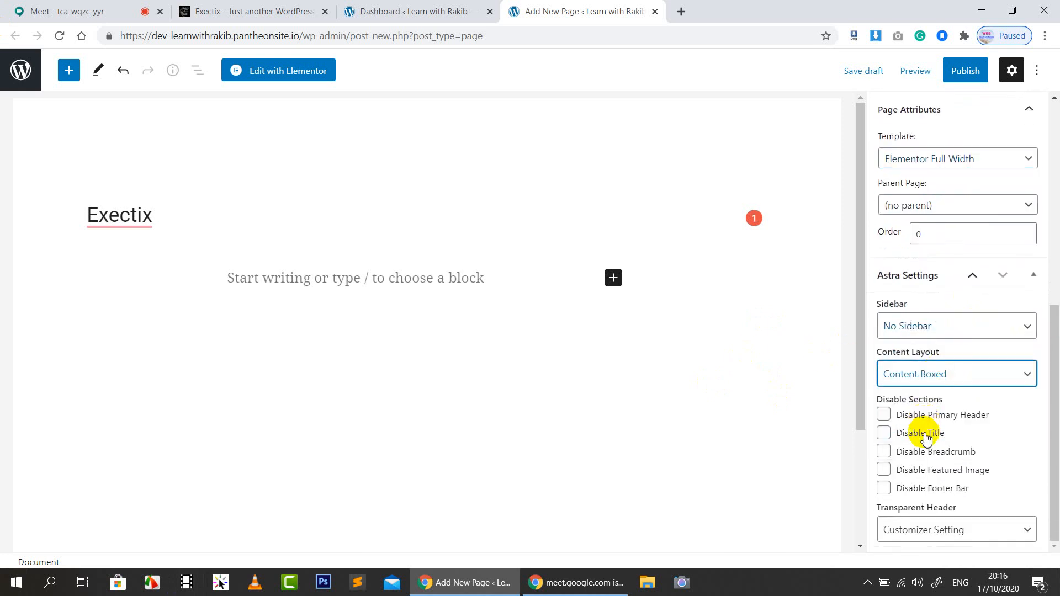
click(921, 433)
click(933, 451)
click(958, 529)
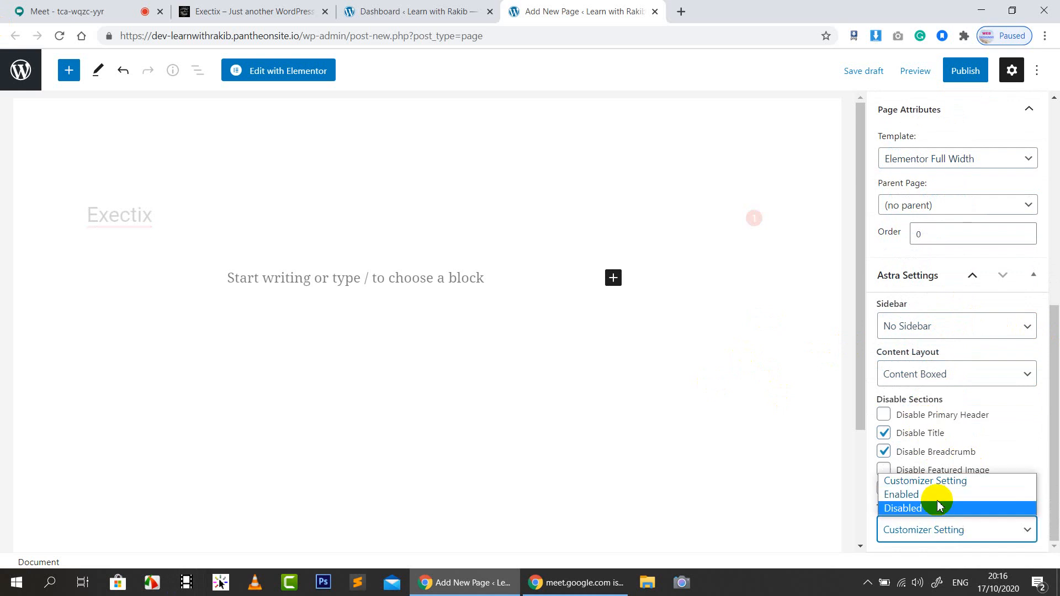
click(935, 495)
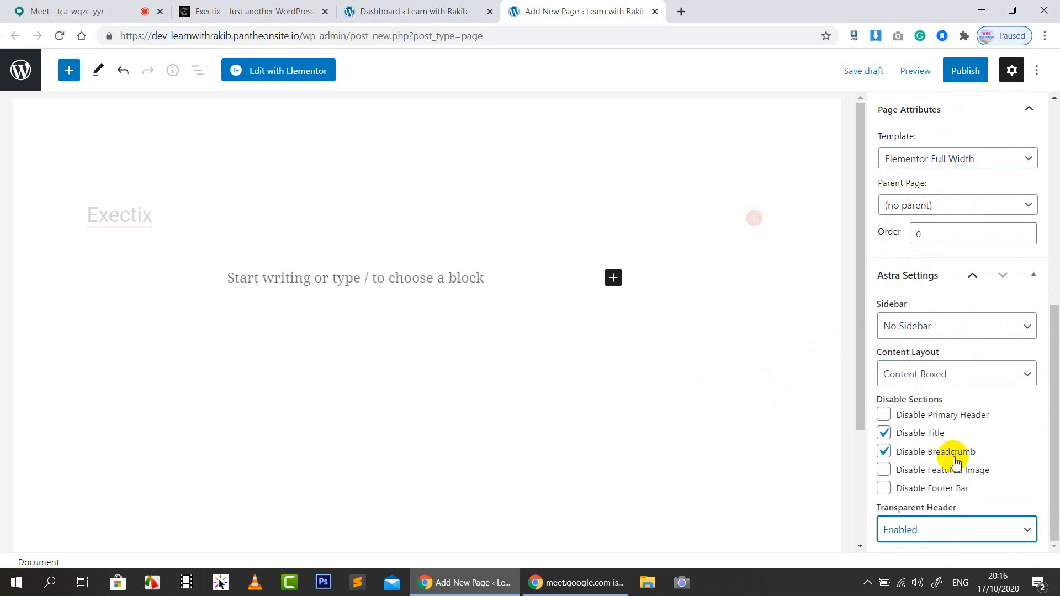
click(972, 72)
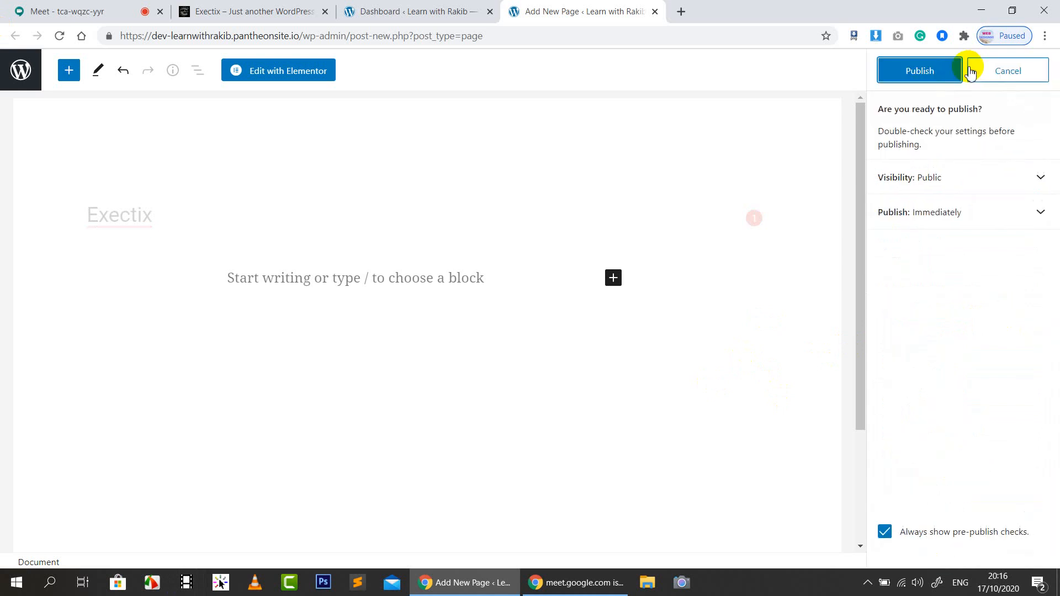
Confirm publishing the Exectix page and open the live page in a new tab
click(926, 77)
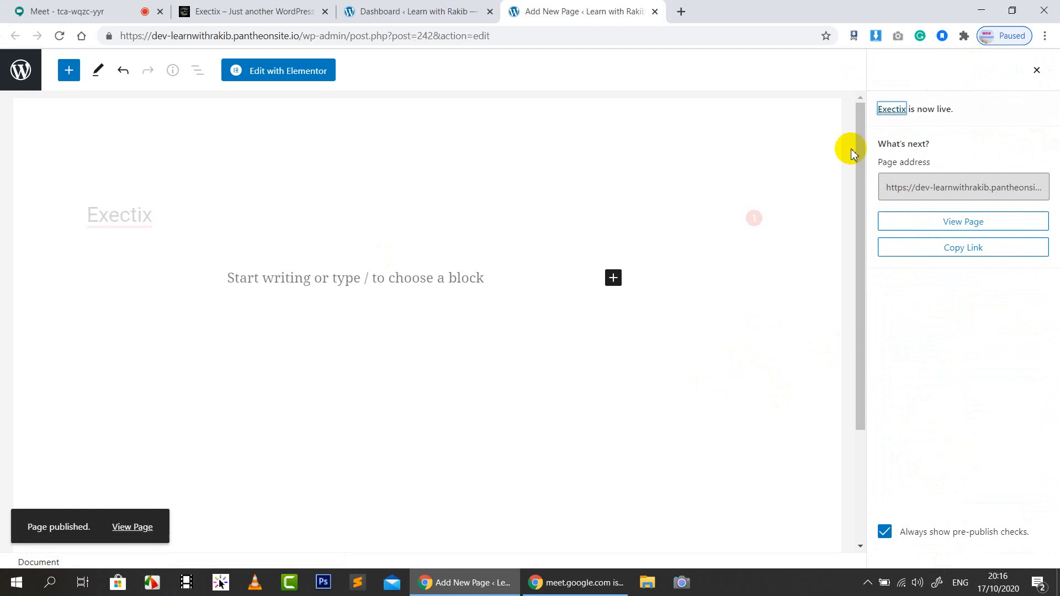
right_click(965, 219)
click(961, 223)
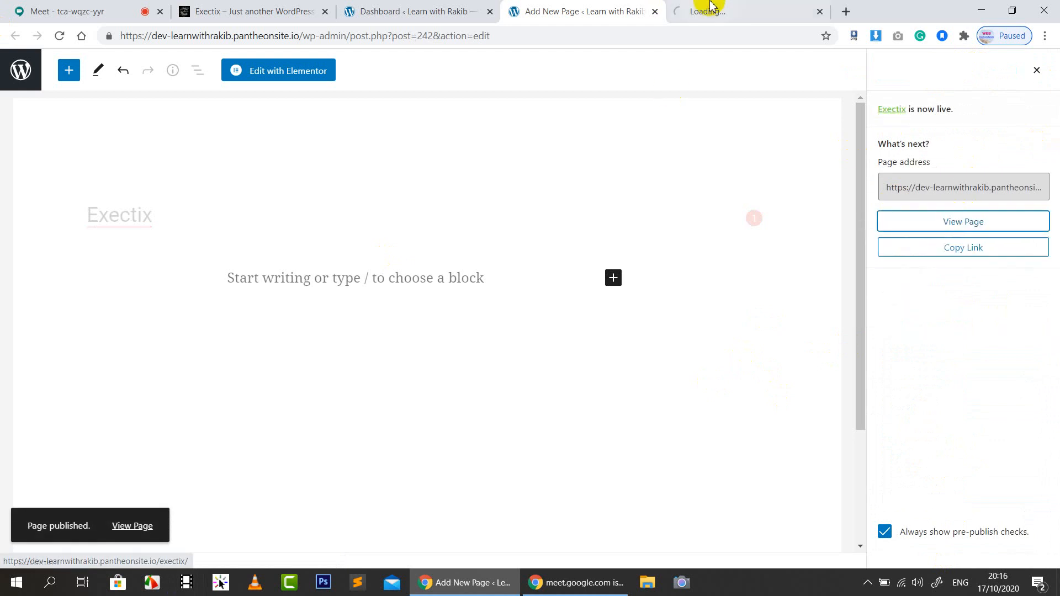
click(716, 8)
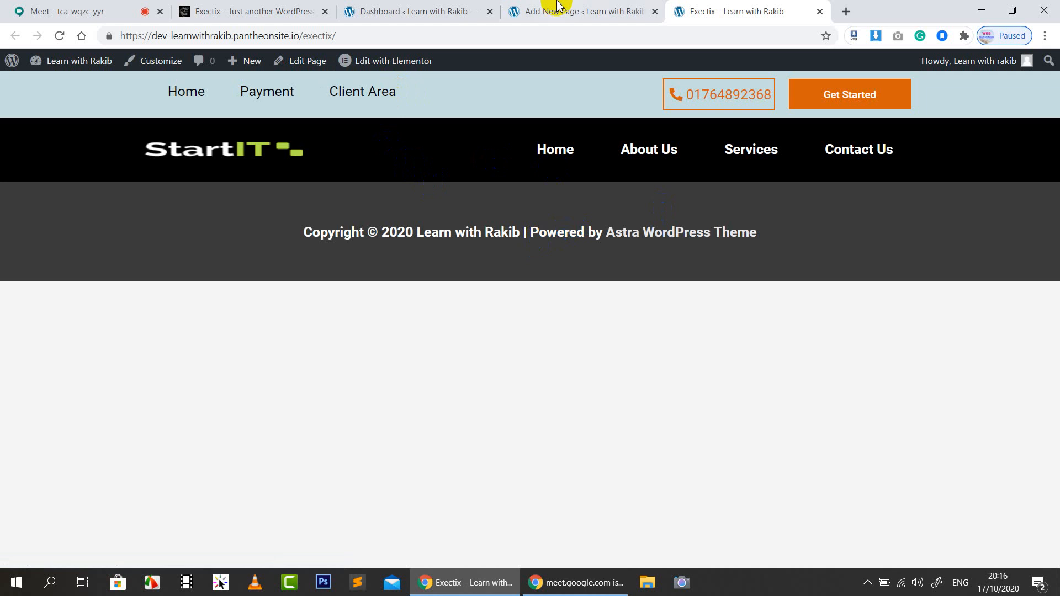
Check the live Exectix page, then return to the WordPress dashboard's Appearance menu
click(559, 6)
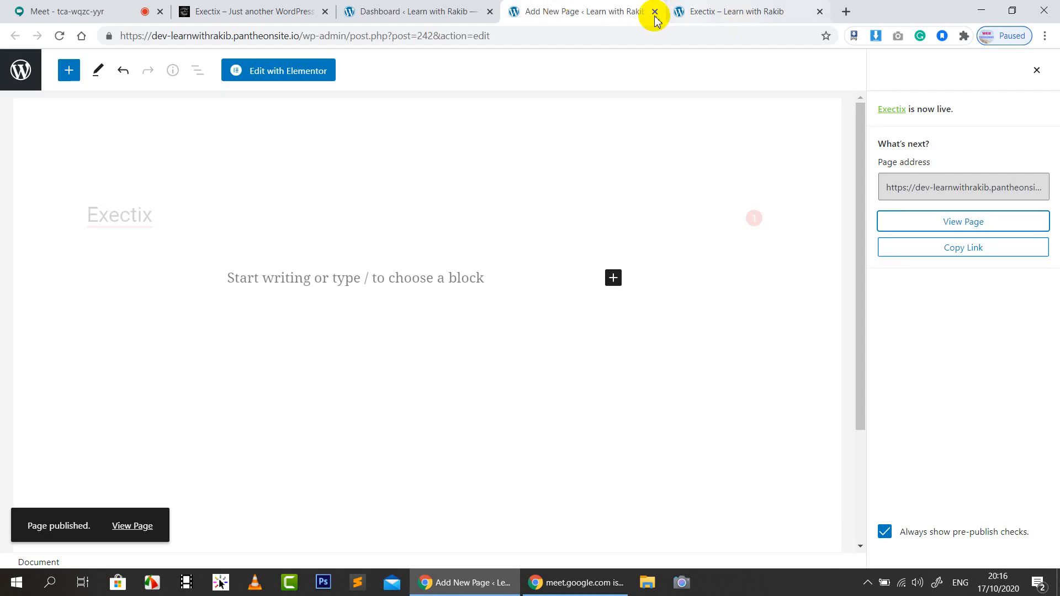
click(729, 8)
click(586, 6)
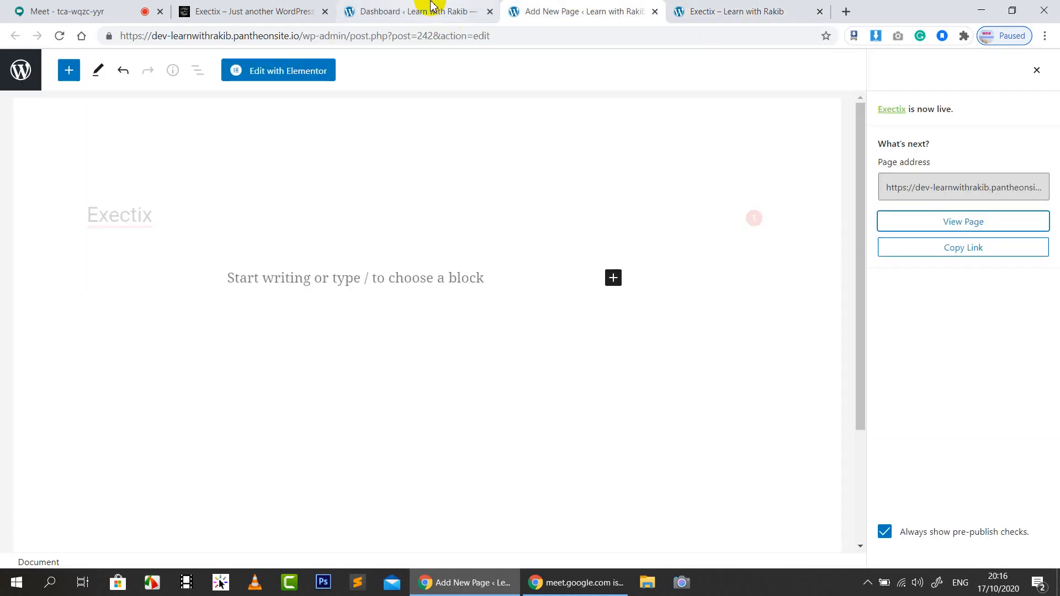
click(433, 7)
click(49, 334)
mouse_move(51, 337)
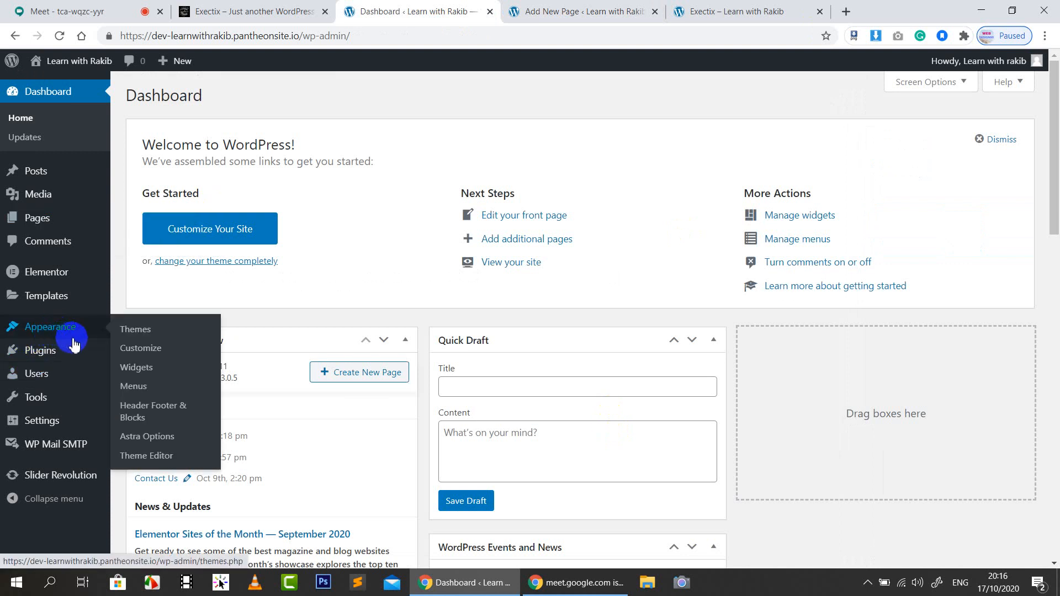
Start a new Header Footer & Blocks template titled 'Exectix'
click(146, 416)
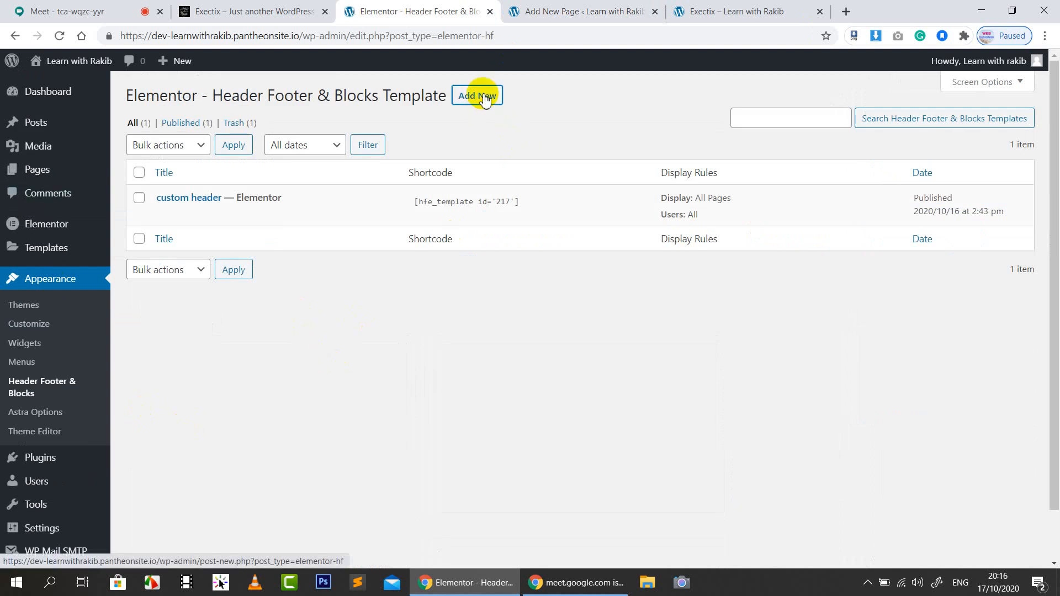
click(484, 97)
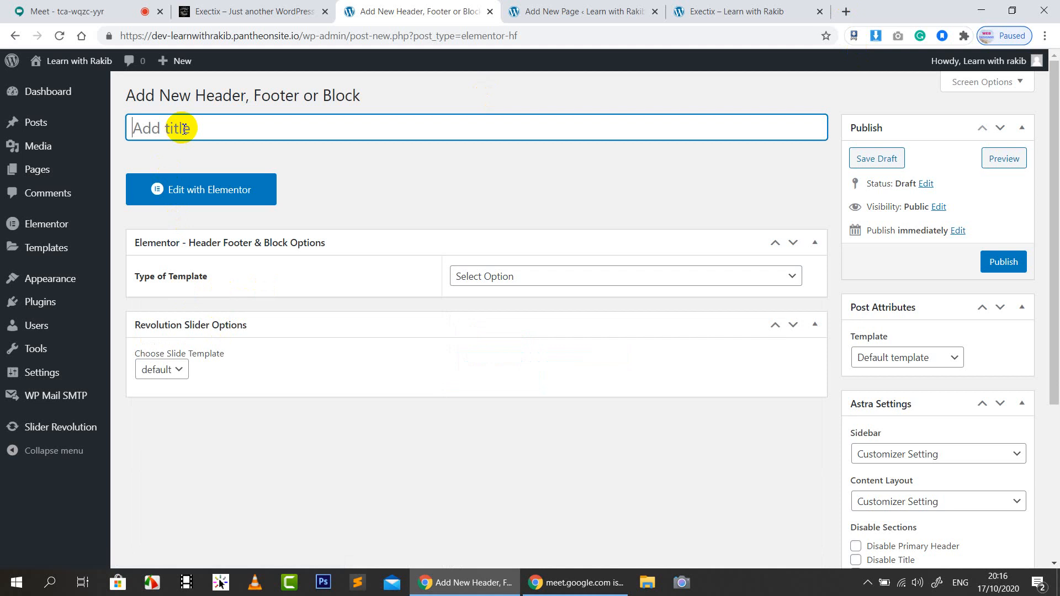
text(http://www.exectix.com/)
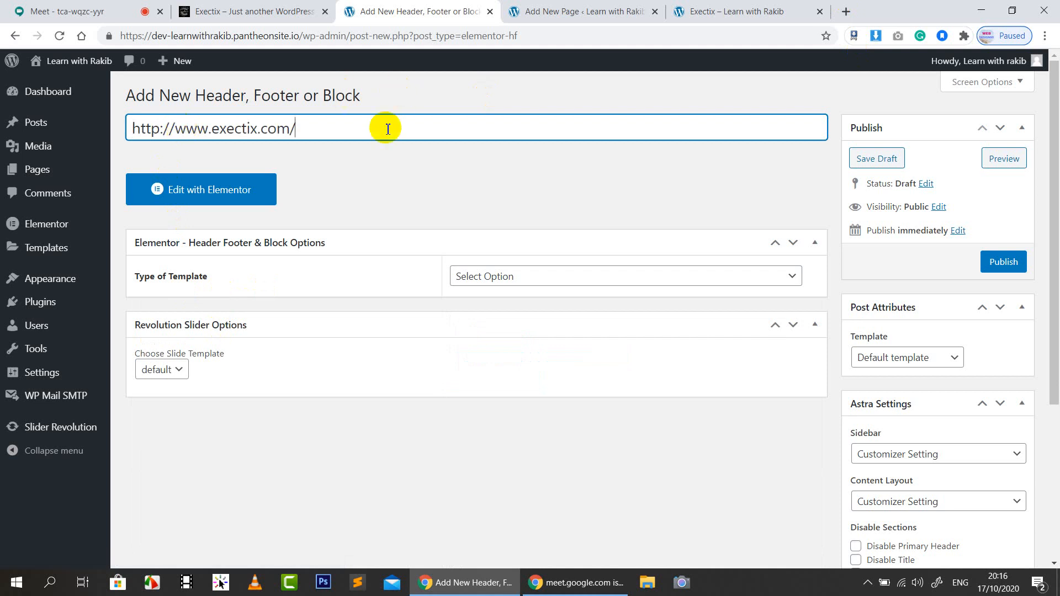
key(BackSpace)
key(BackSpace)
key(BackSpace)
key(BackSpace)
key(BackSpace)
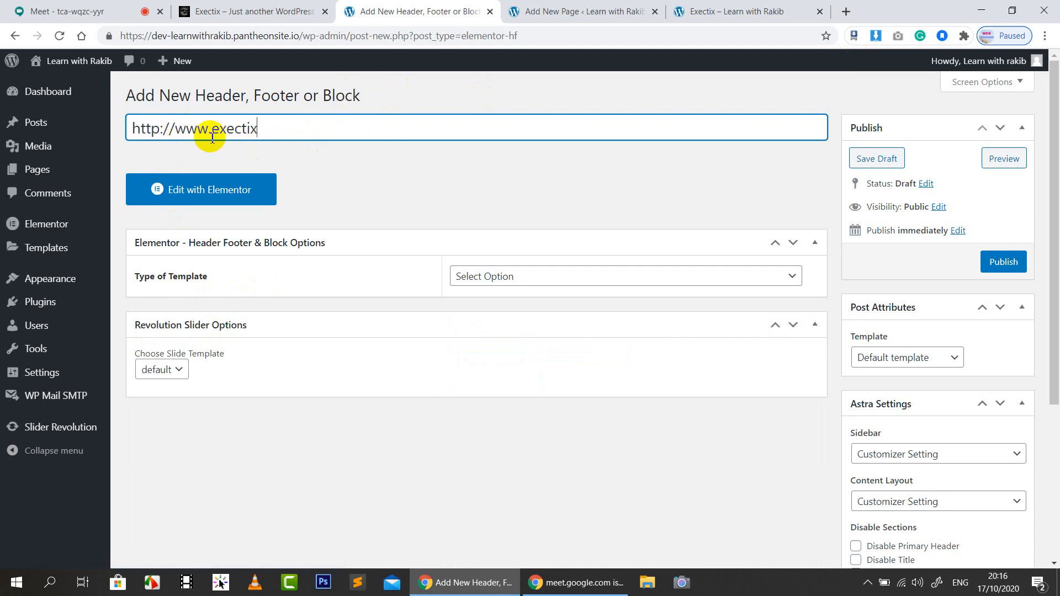
drag(212, 132, 130, 132)
key(BackSpace)
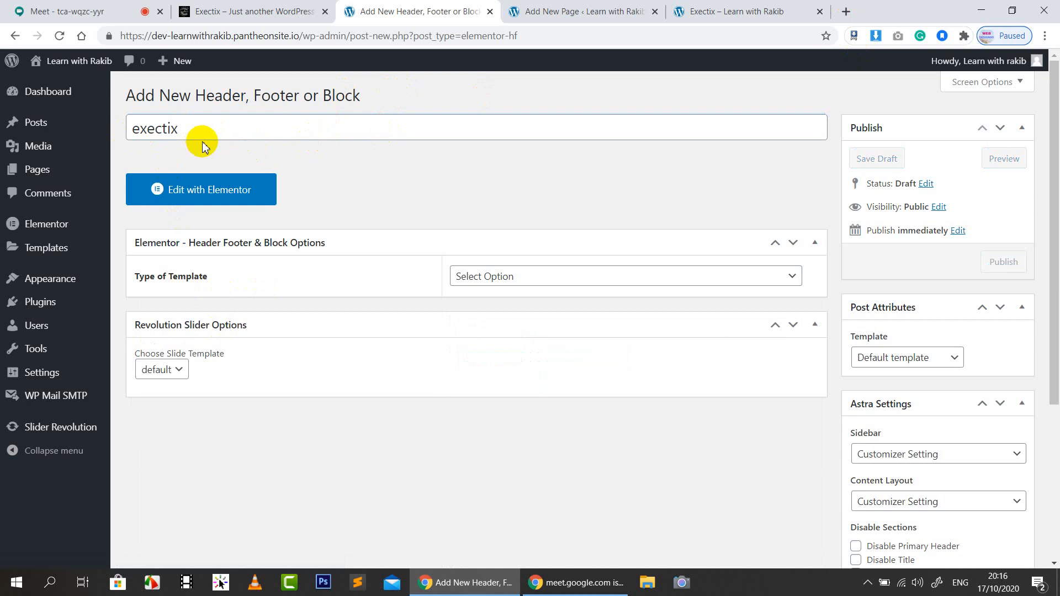
click(135, 133)
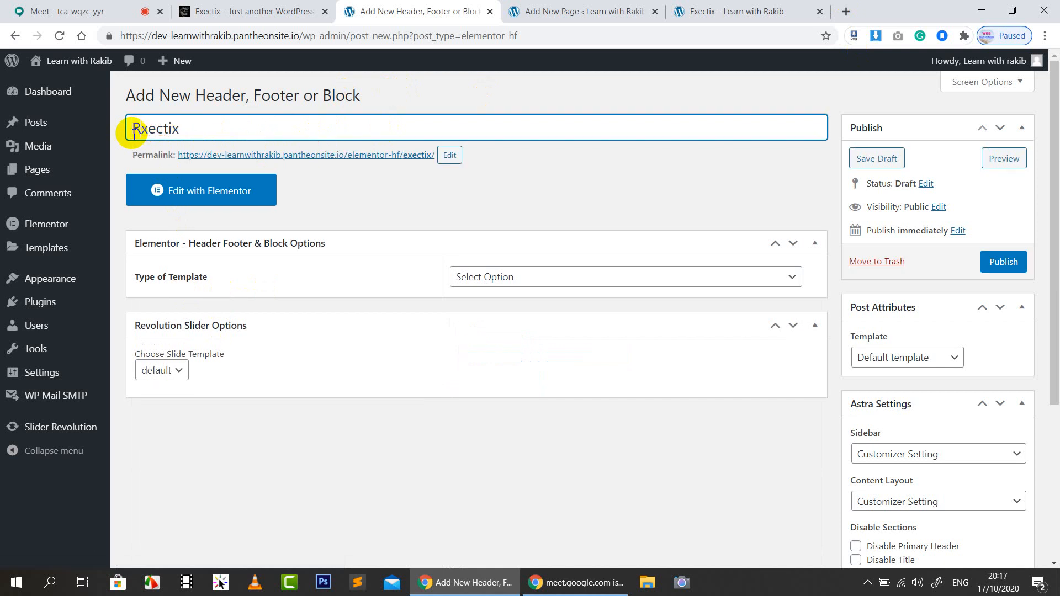
click(541, 178)
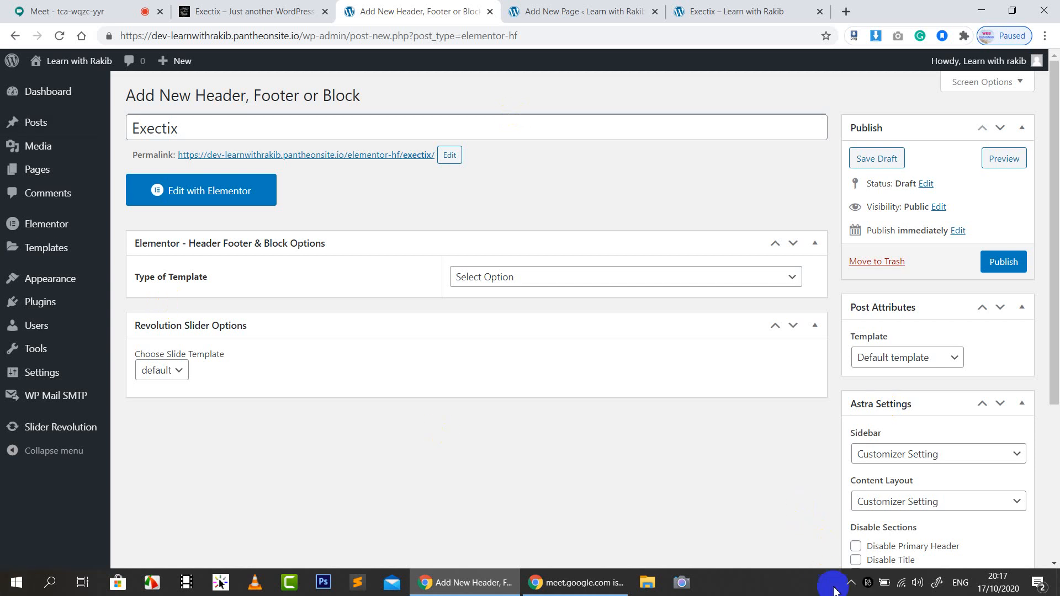
click(856, 584)
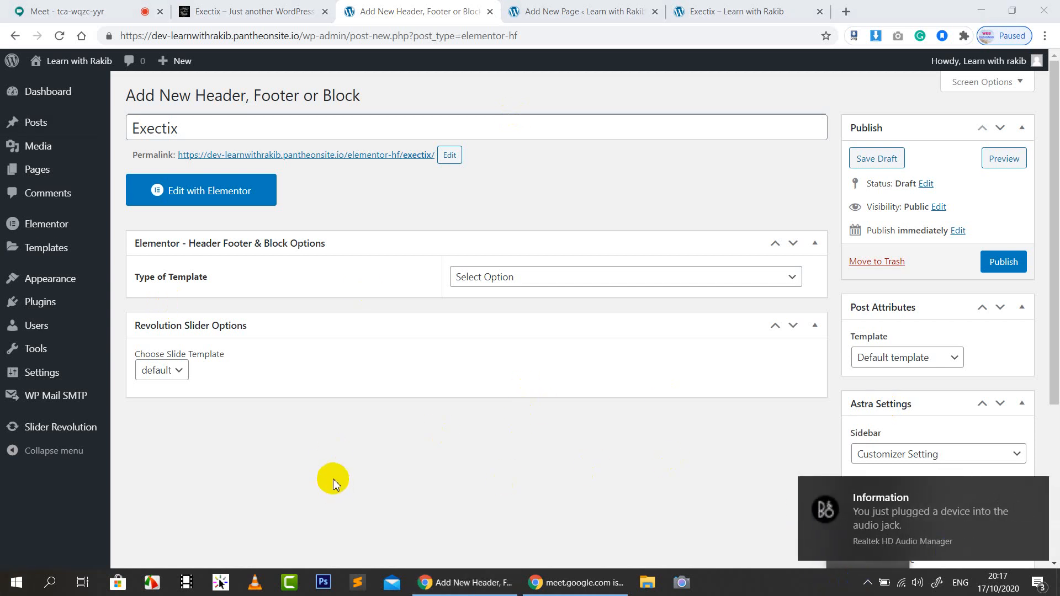
click(333, 484)
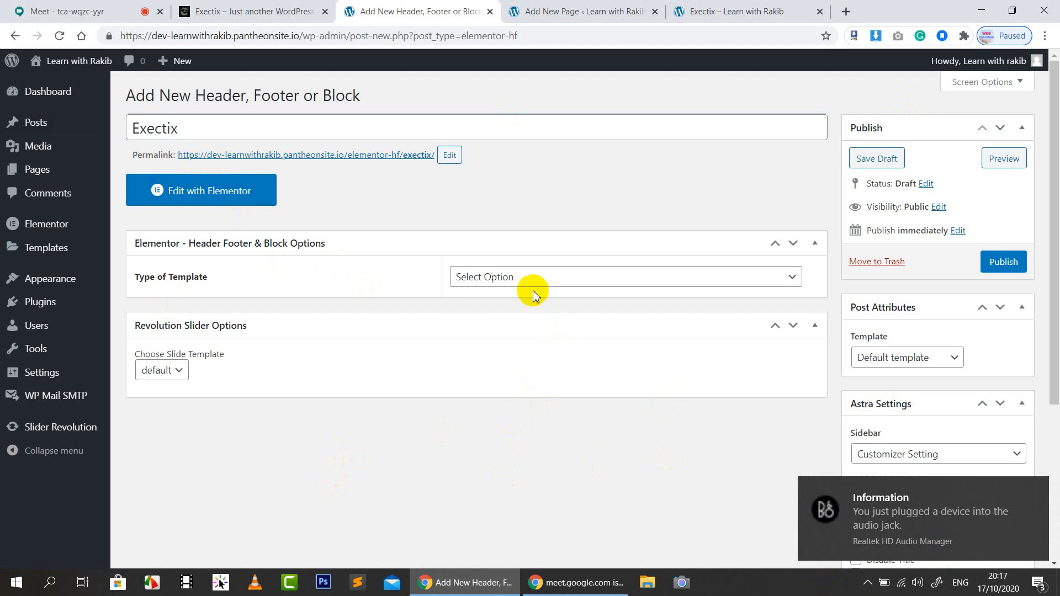
Make the template a Header displayed only on the Exectix page
click(506, 278)
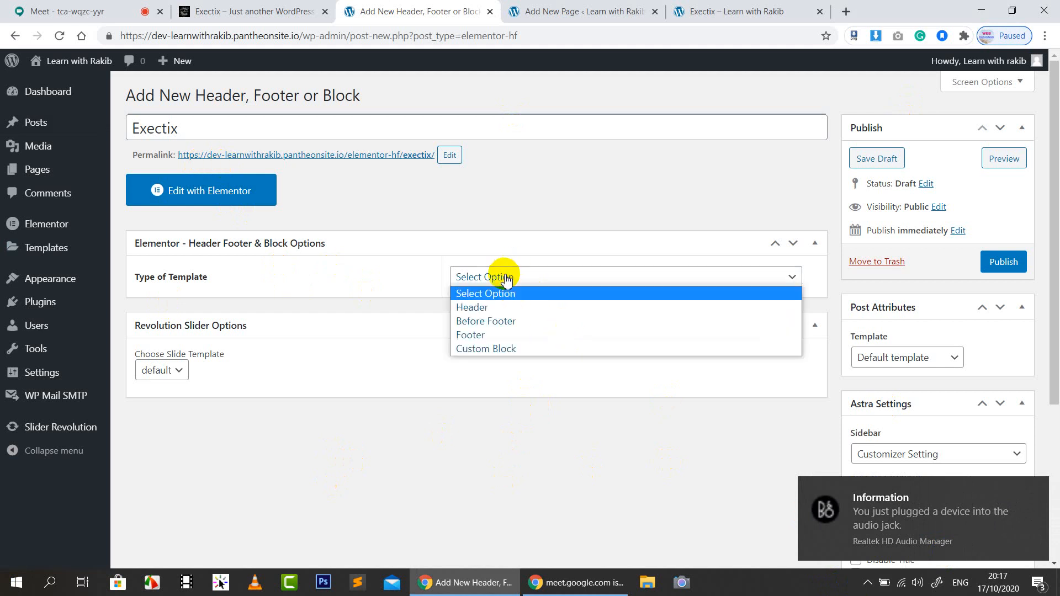
click(497, 307)
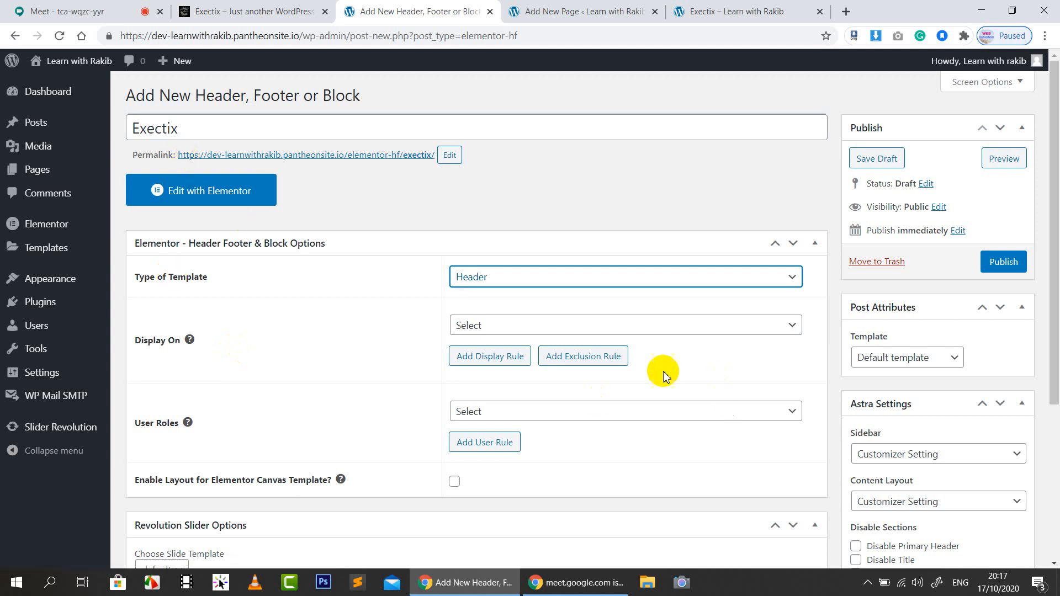
click(533, 323)
scroll(604, 265, down, 2)
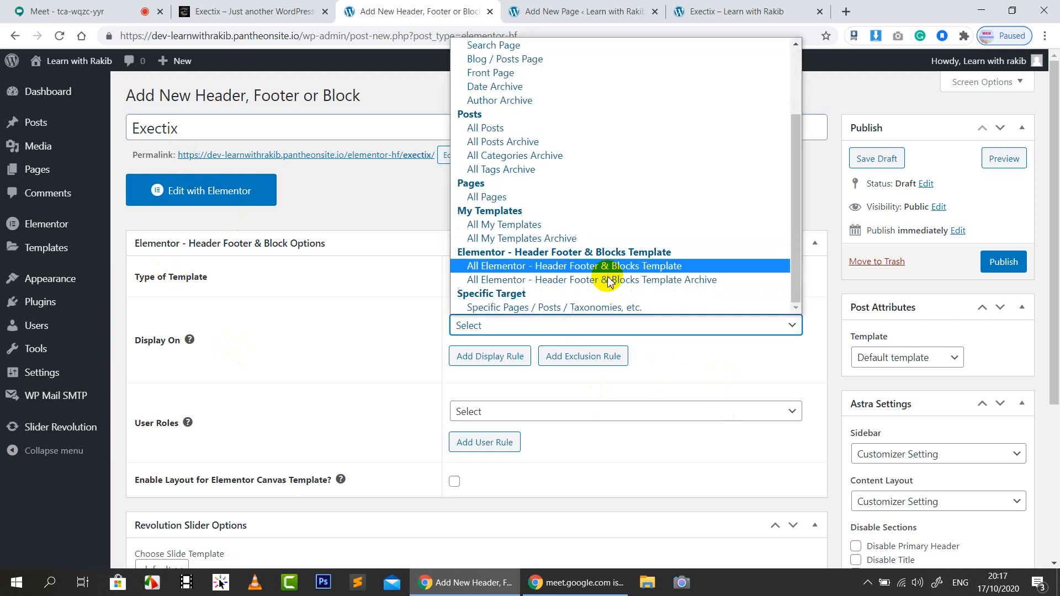
click(524, 310)
click(514, 360)
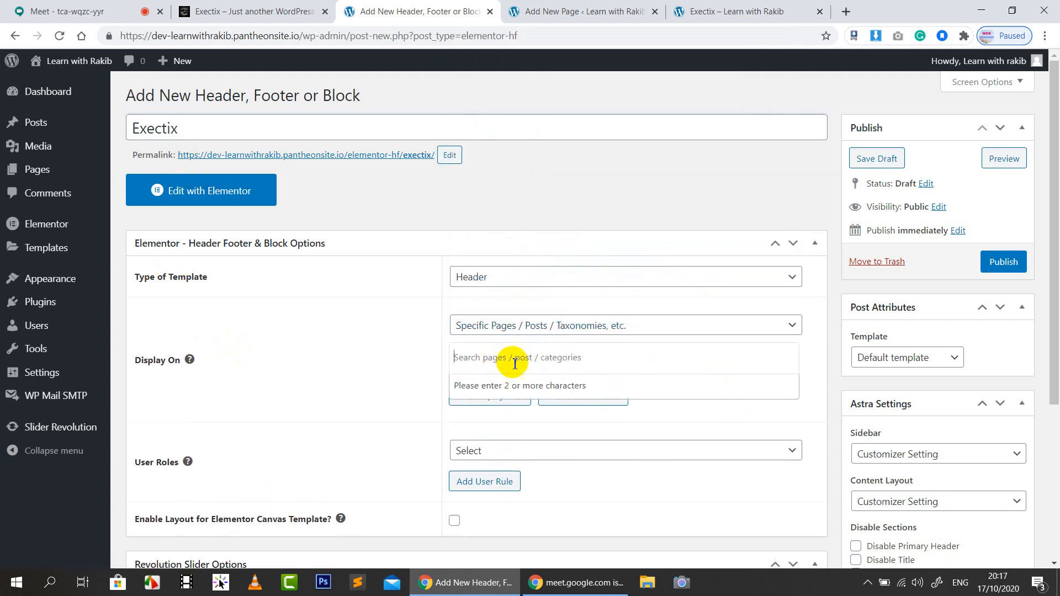
text(ex)
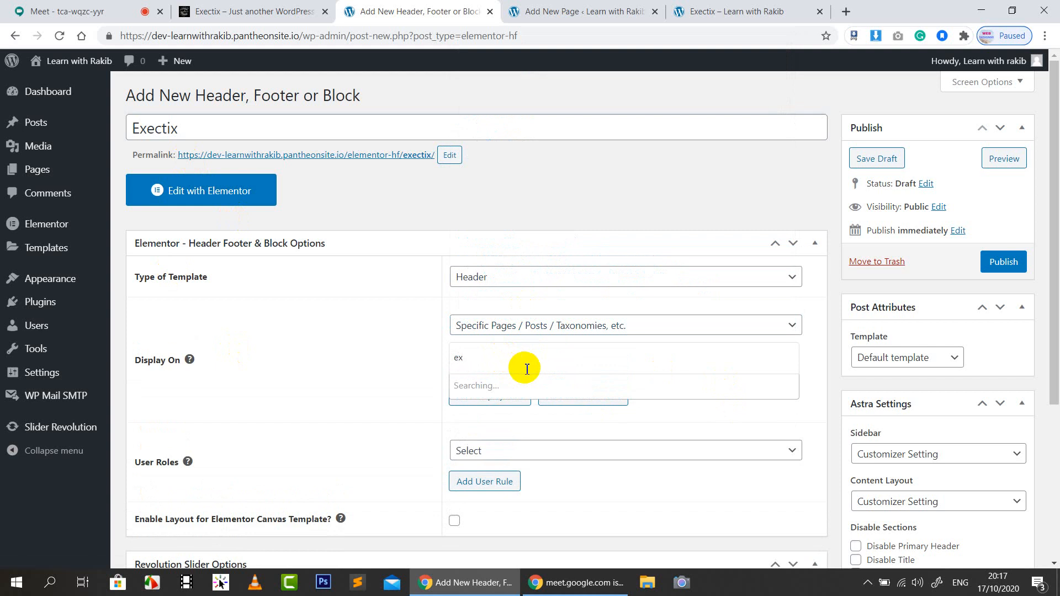
click(504, 406)
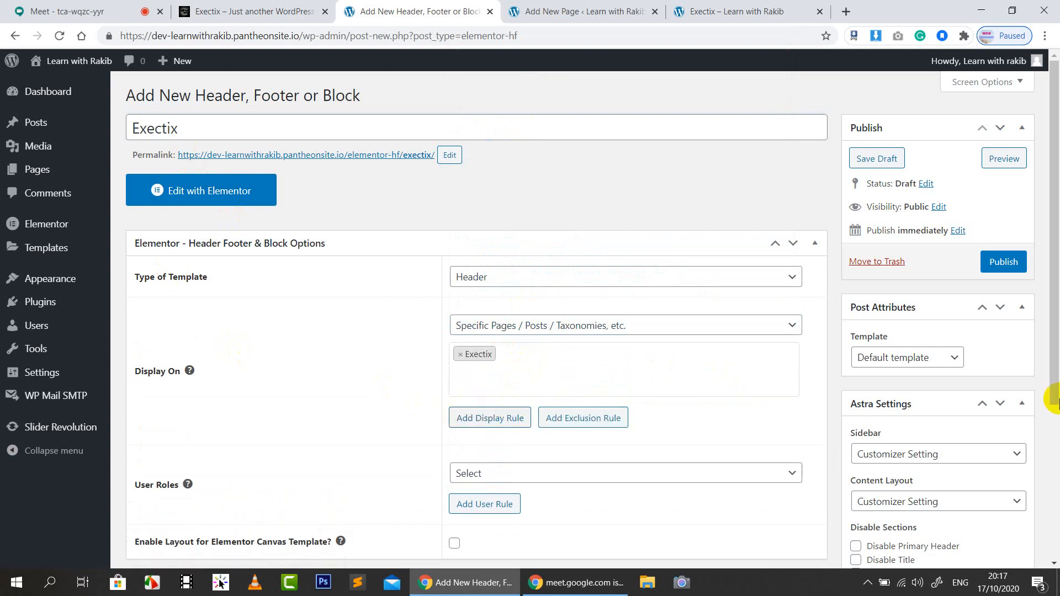
Apply it to All user roles, enable Elementor Canvas, and publish the template
scroll(166, 450, down, 3)
click(464, 334)
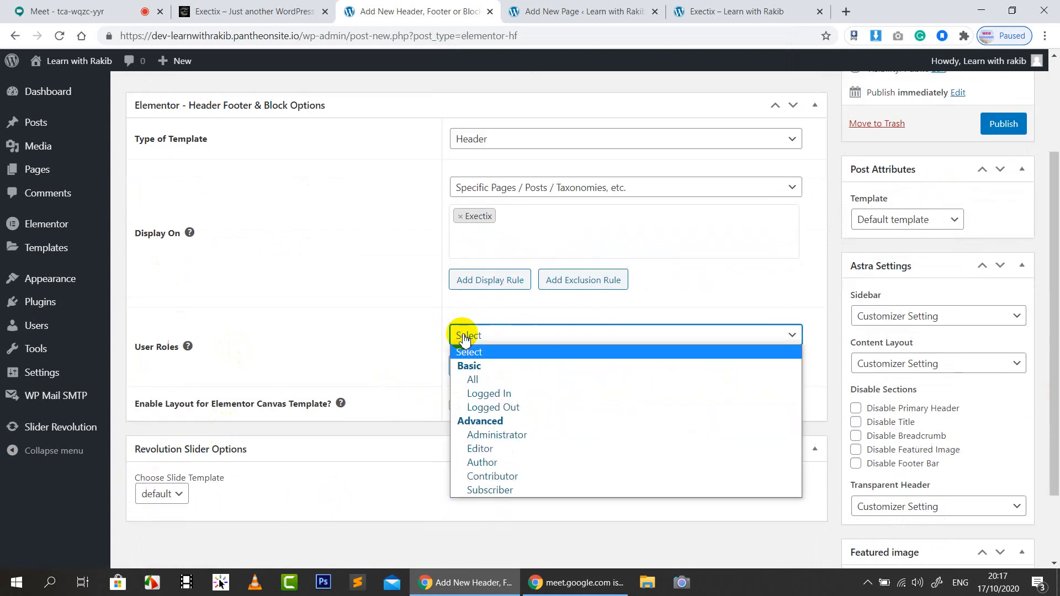
click(474, 379)
click(455, 406)
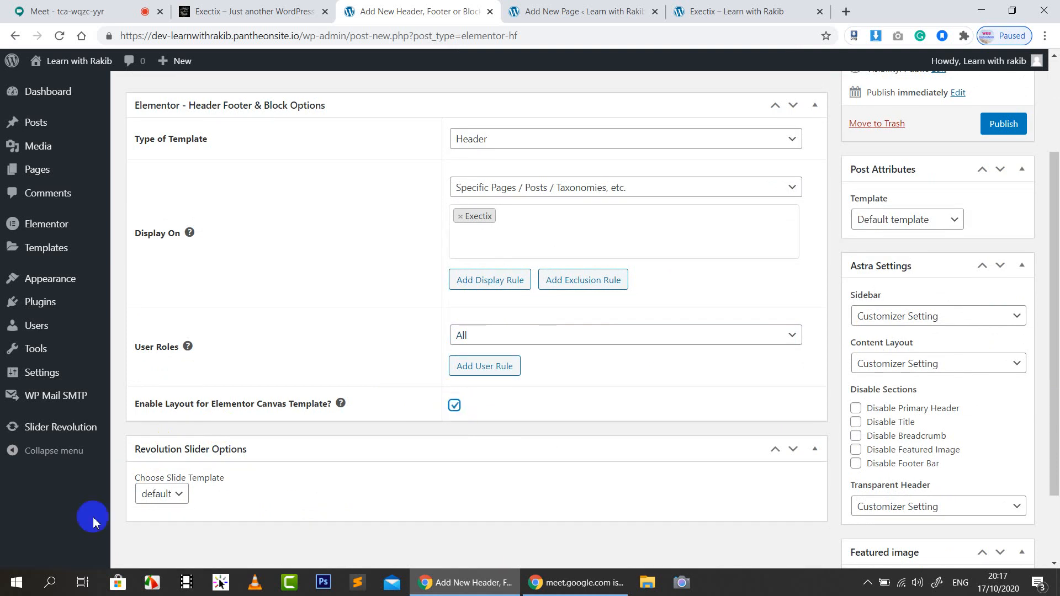
click(1002, 126)
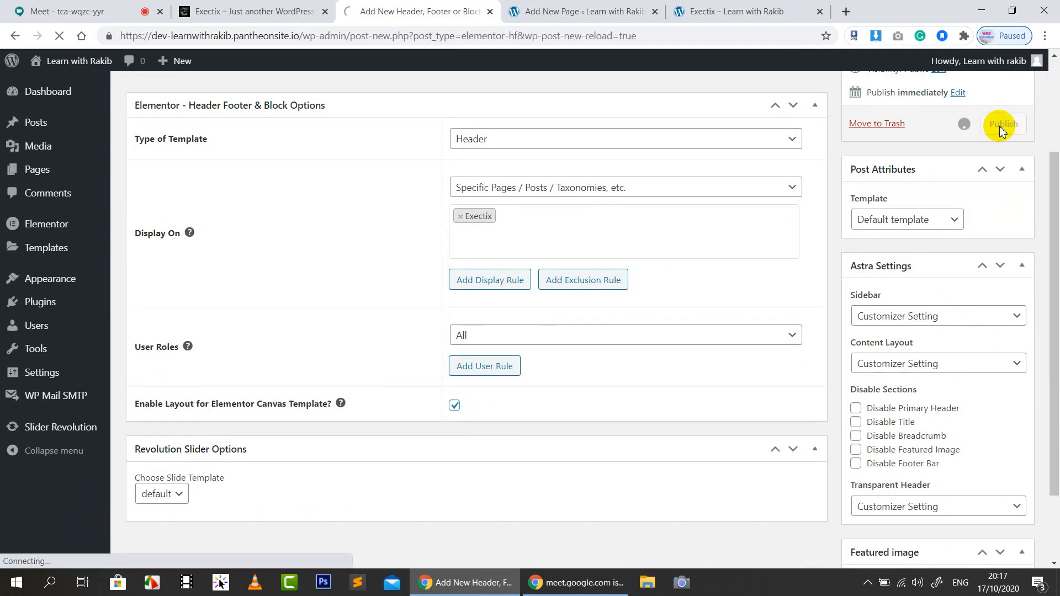
Reload the live Exectix page to check the new header, then return to the template
click(586, 11)
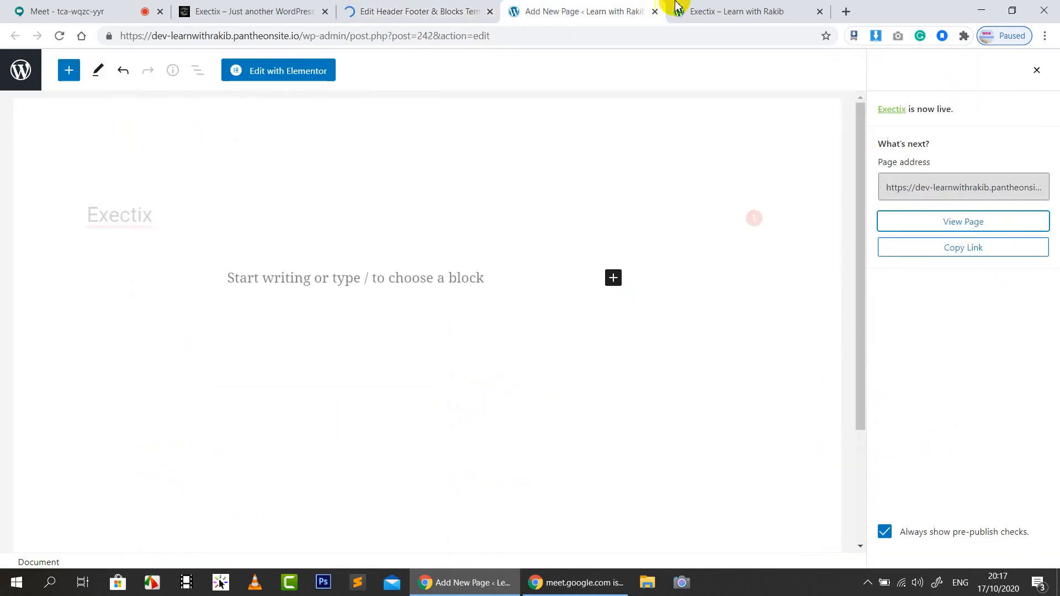
click(677, 6)
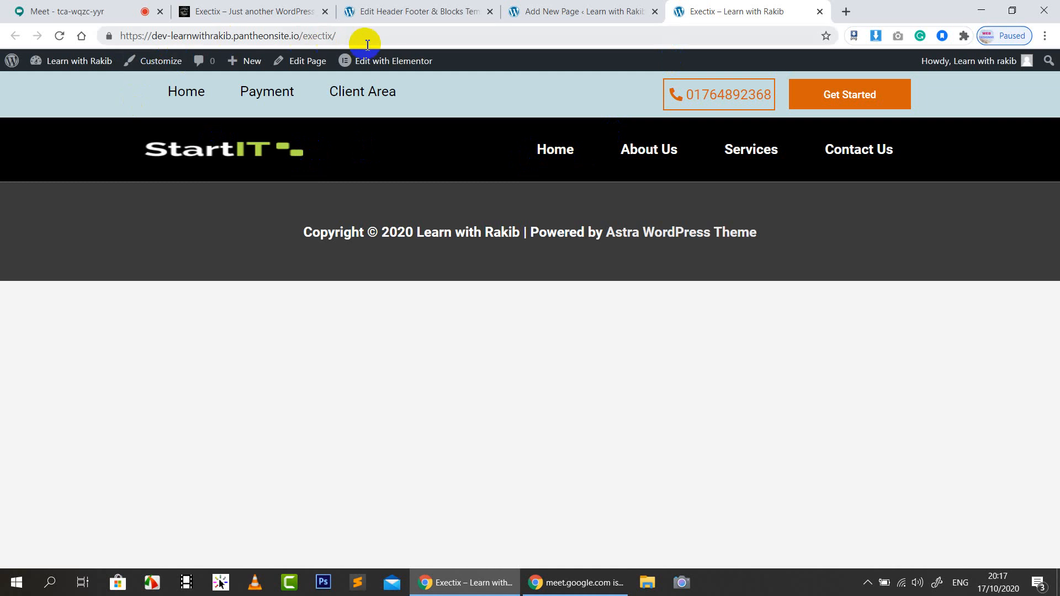
click(60, 35)
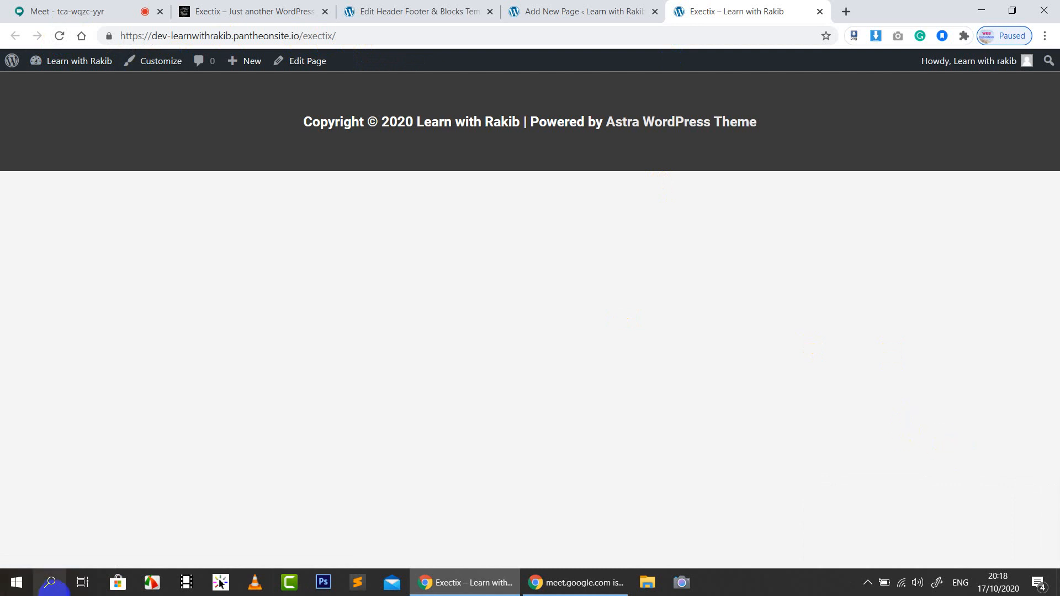
click(547, 5)
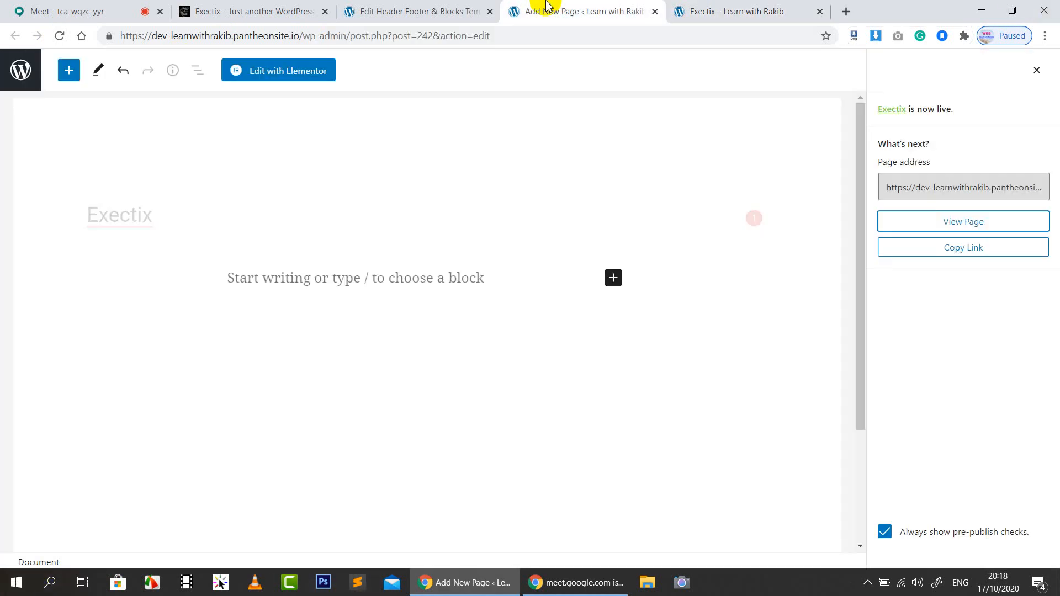
click(458, 6)
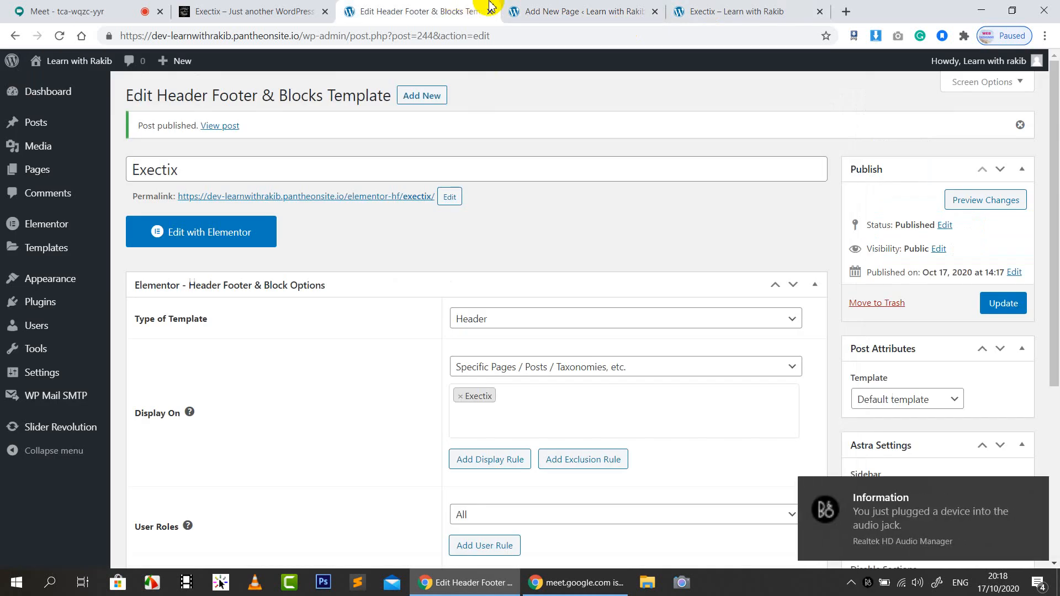
click(1036, 490)
Open the Exectix header template with Elementor and bring up the live homepage for reference
click(704, 9)
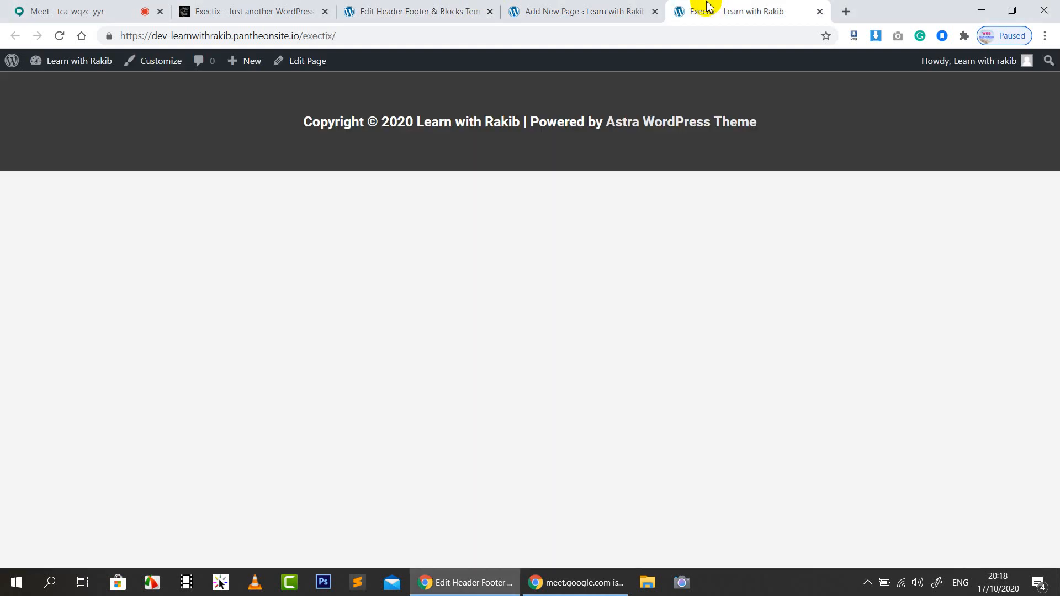
click(577, 10)
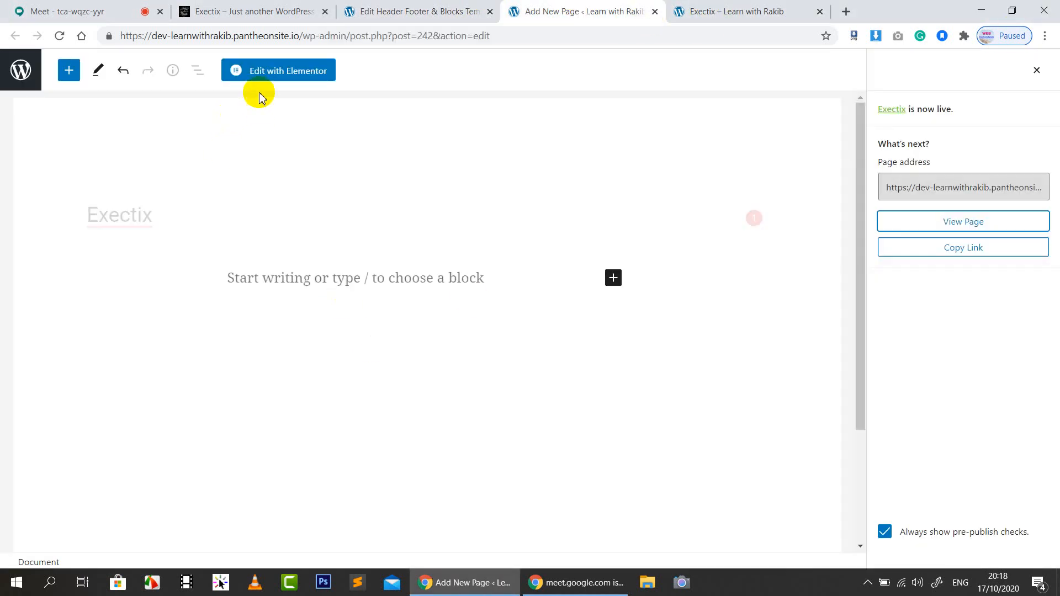
click(385, 10)
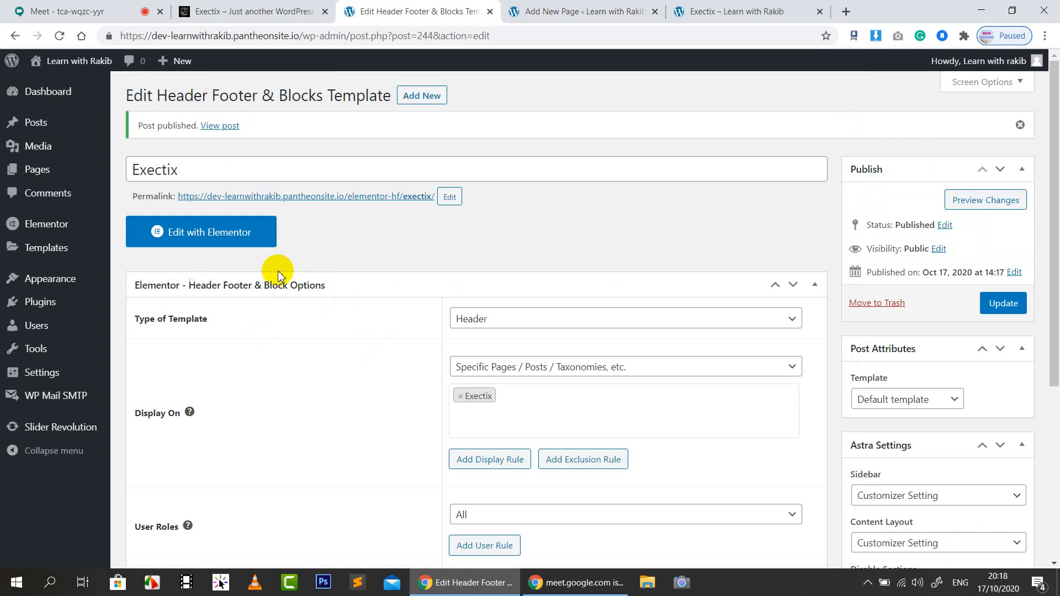
click(201, 241)
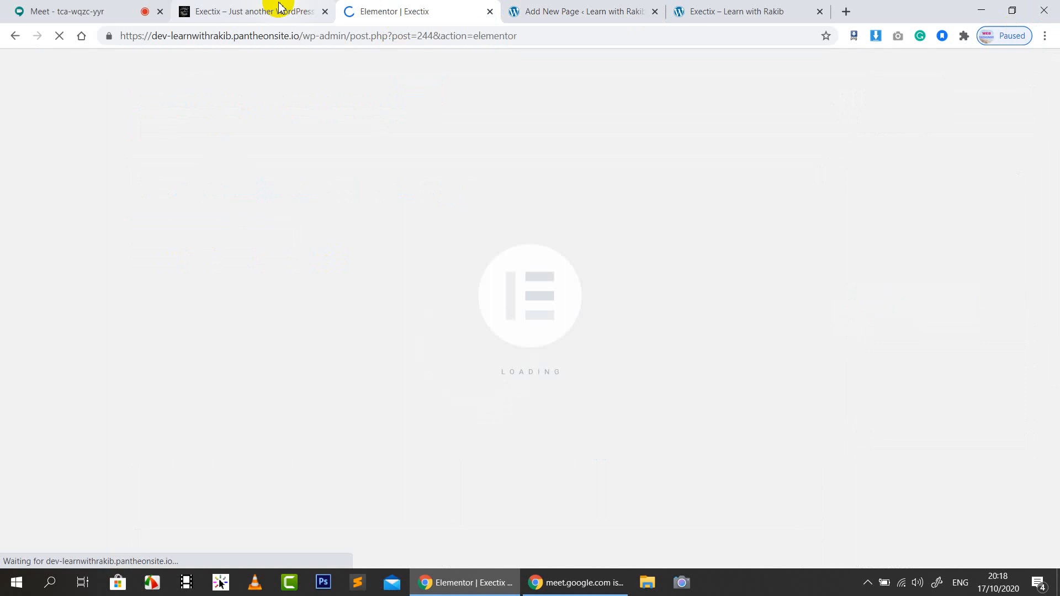
click(280, 8)
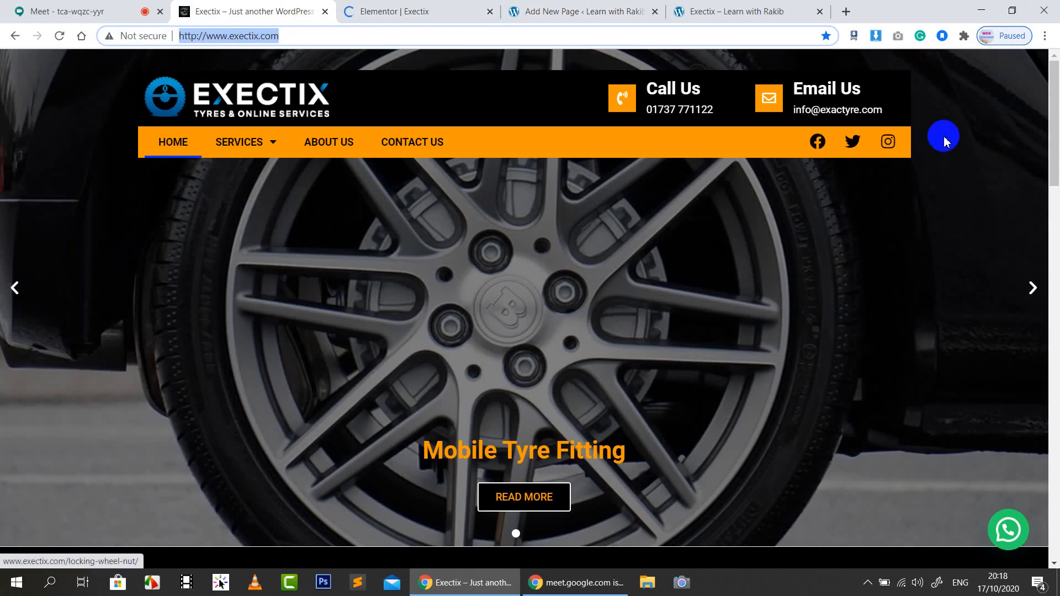
click(970, 125)
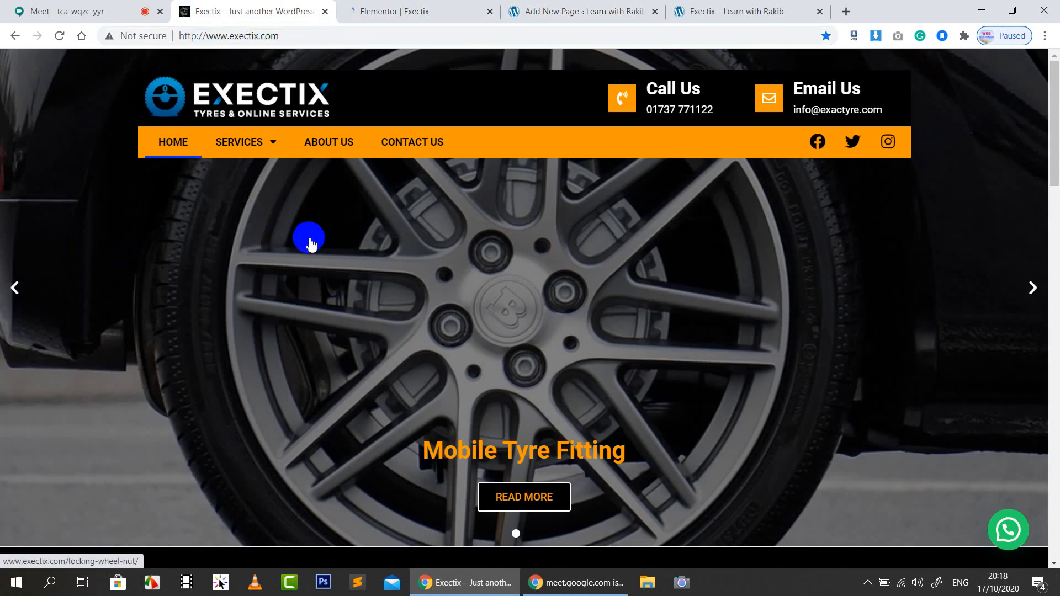
key(Print)
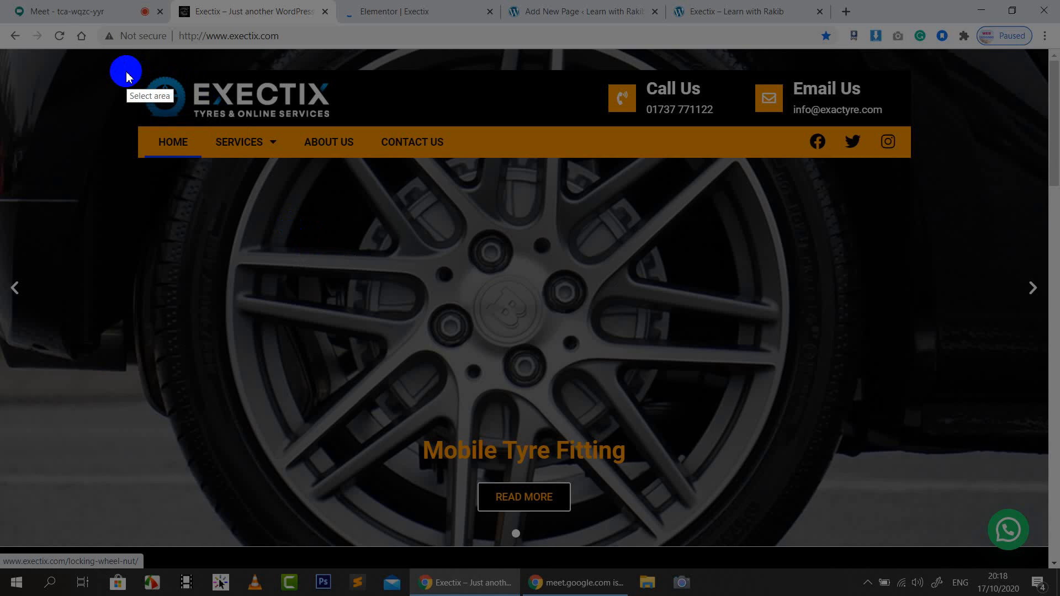
mouse_move(11, 54)
mouse_down()
mouse_move(1053, 232)
mouse_move(1034, 246)
mouse_move(1038, 236)
mouse_up()
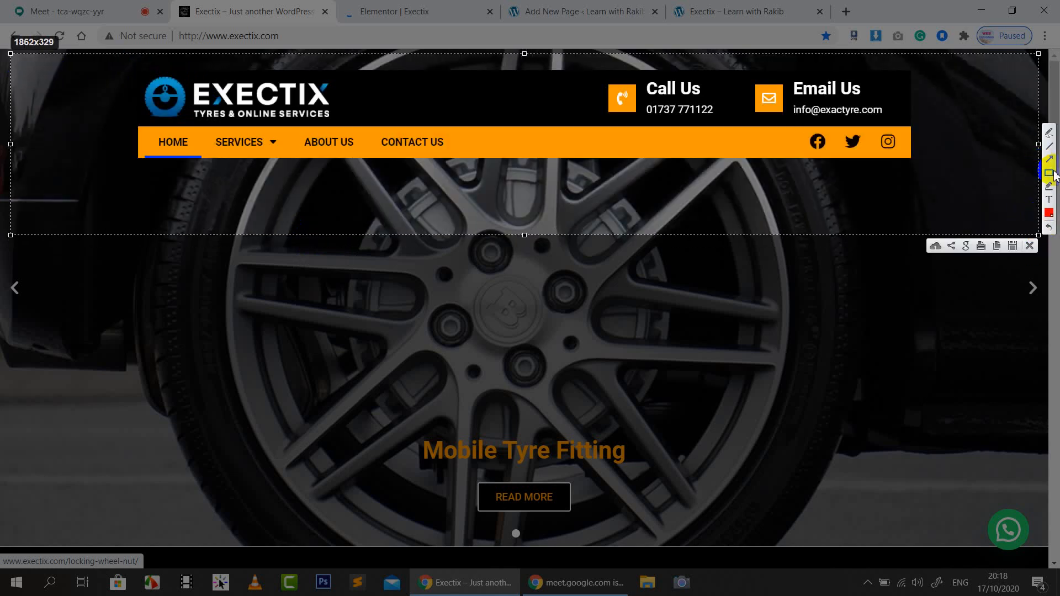
click(1050, 173)
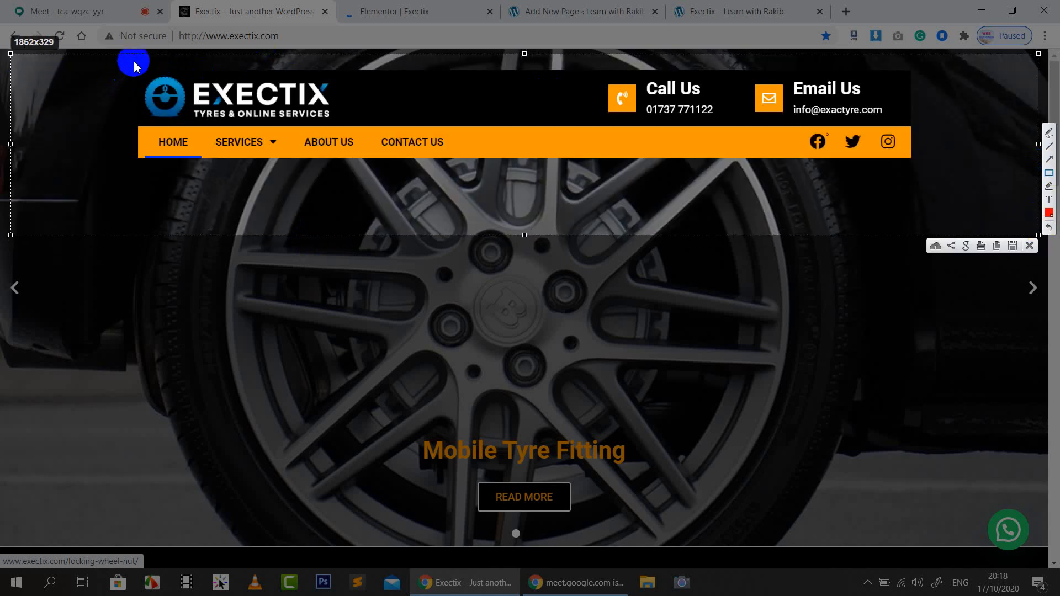
drag(133, 62, 362, 119)
mouse_move(559, 113)
mouse_down()
mouse_move(883, 111)
mouse_move(912, 123)
mouse_up()
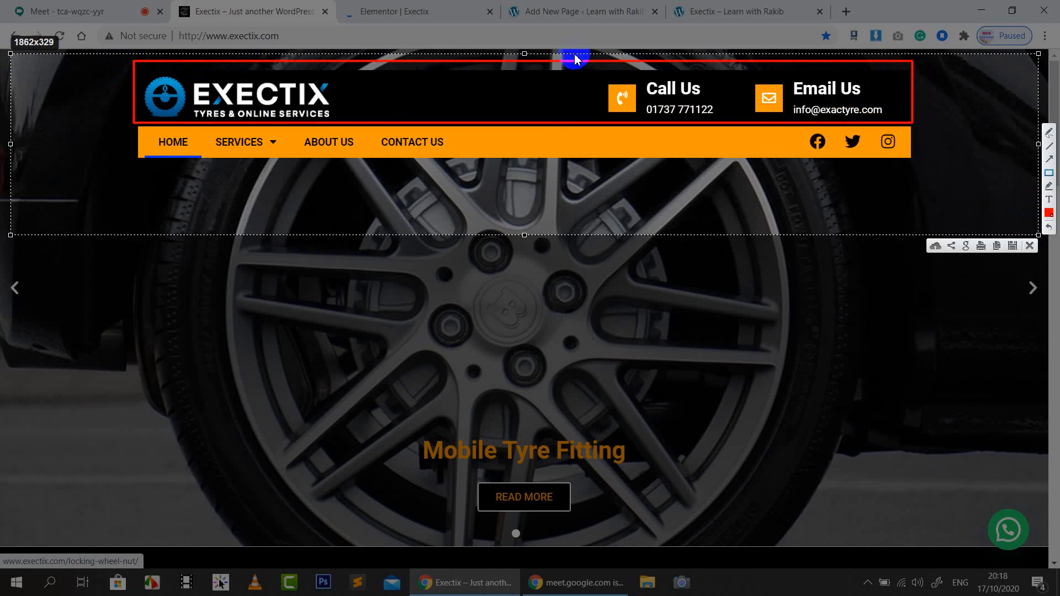
drag(576, 55, 576, 122)
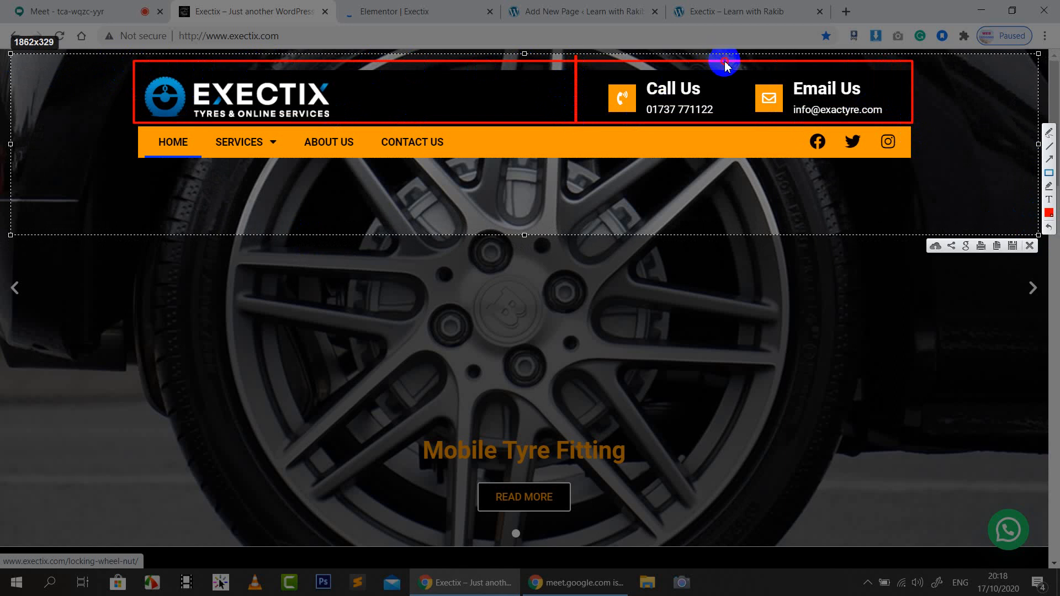
drag(725, 63, 728, 123)
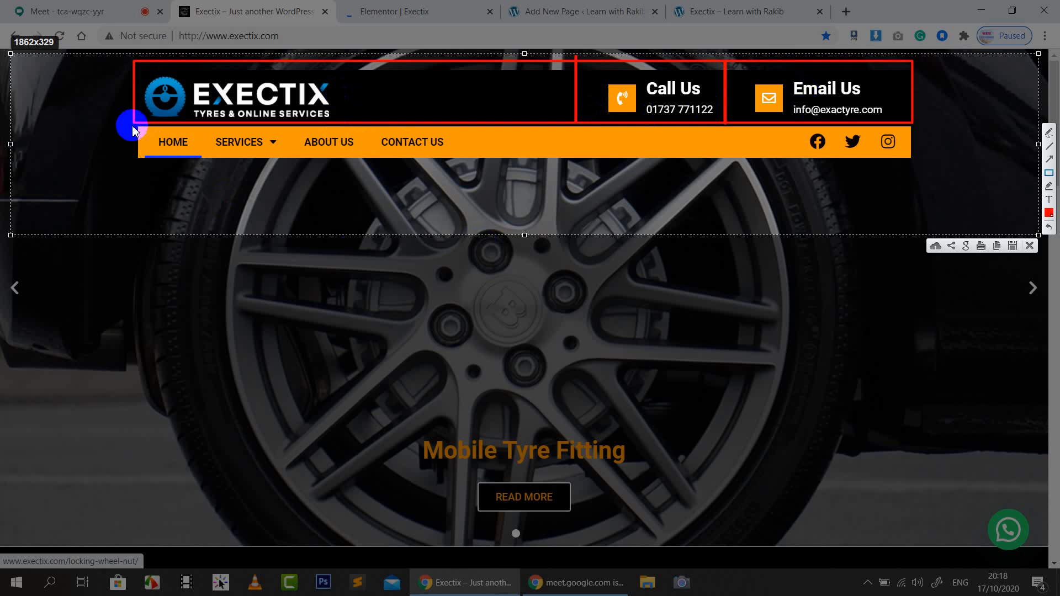
mouse_move(133, 128)
mouse_down()
mouse_move(537, 160)
mouse_move(915, 160)
mouse_up()
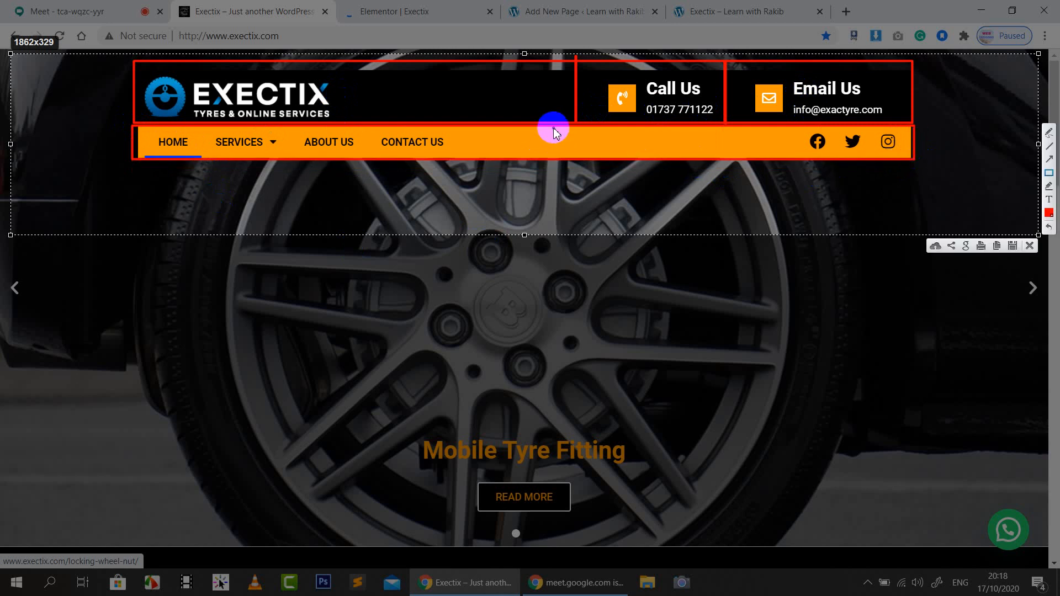
drag(554, 128, 552, 164)
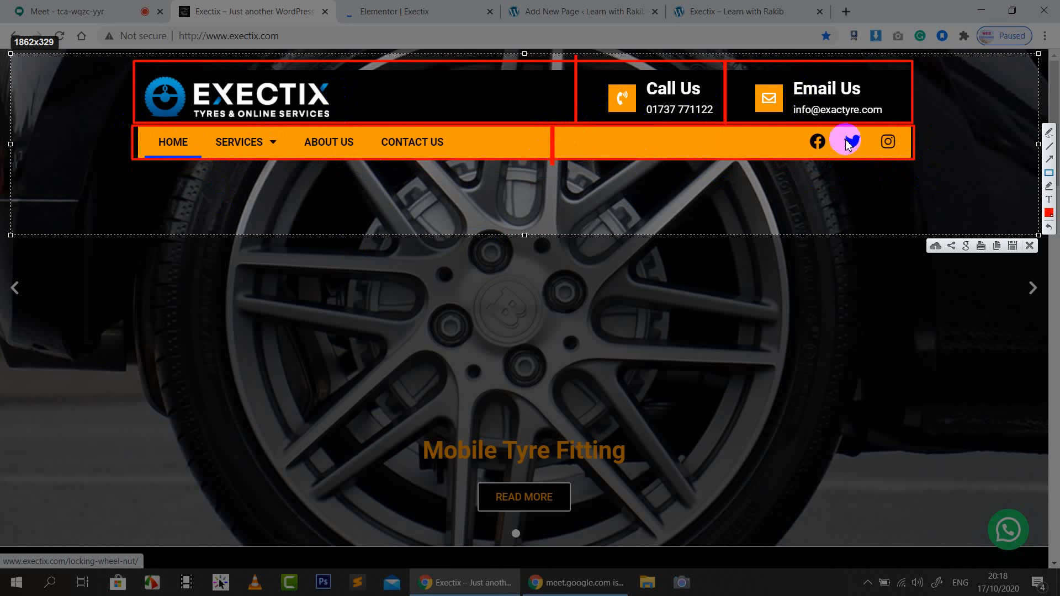
click(1031, 246)
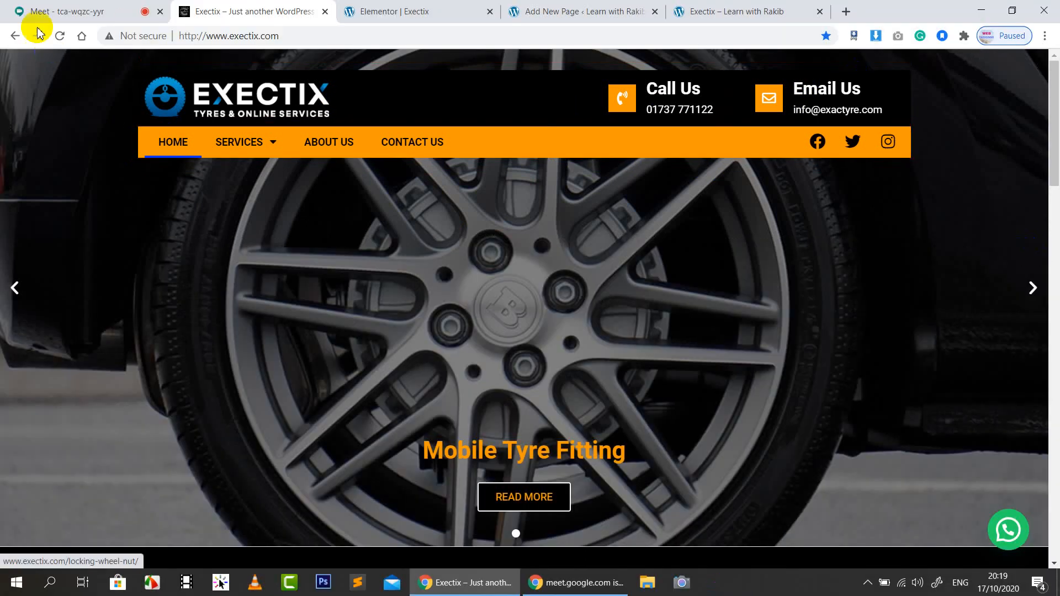
Add a new three-column section at the top of the Exectix header, comparing with the live homepage
click(133, 9)
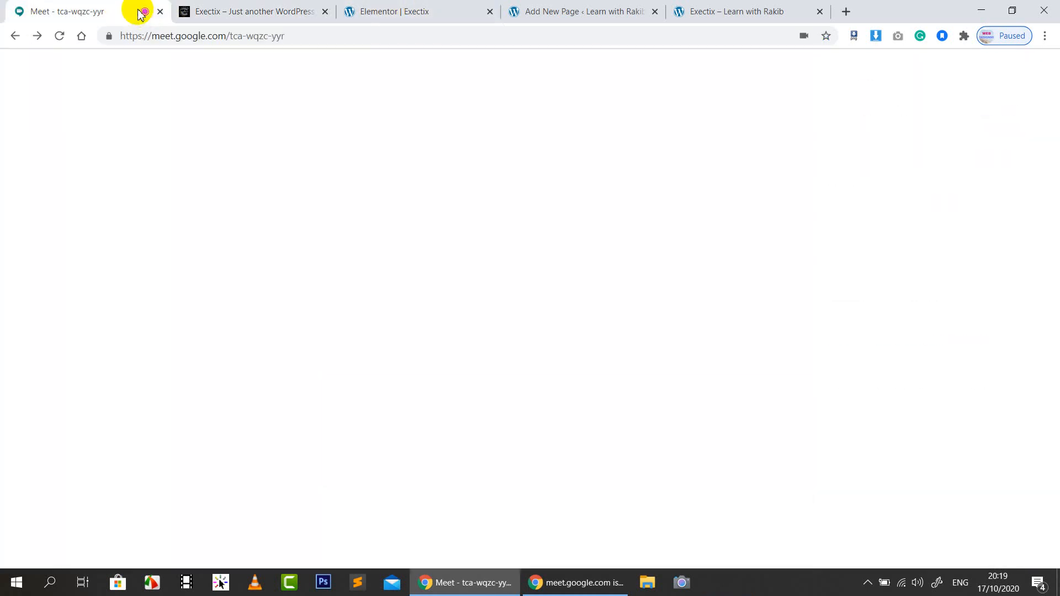
click(402, 9)
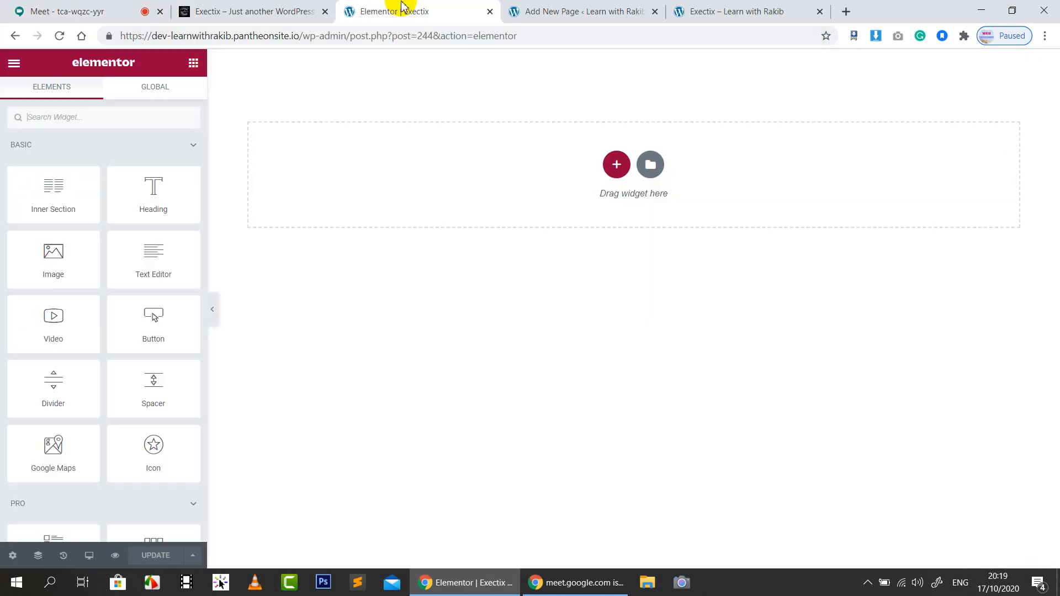
click(616, 165)
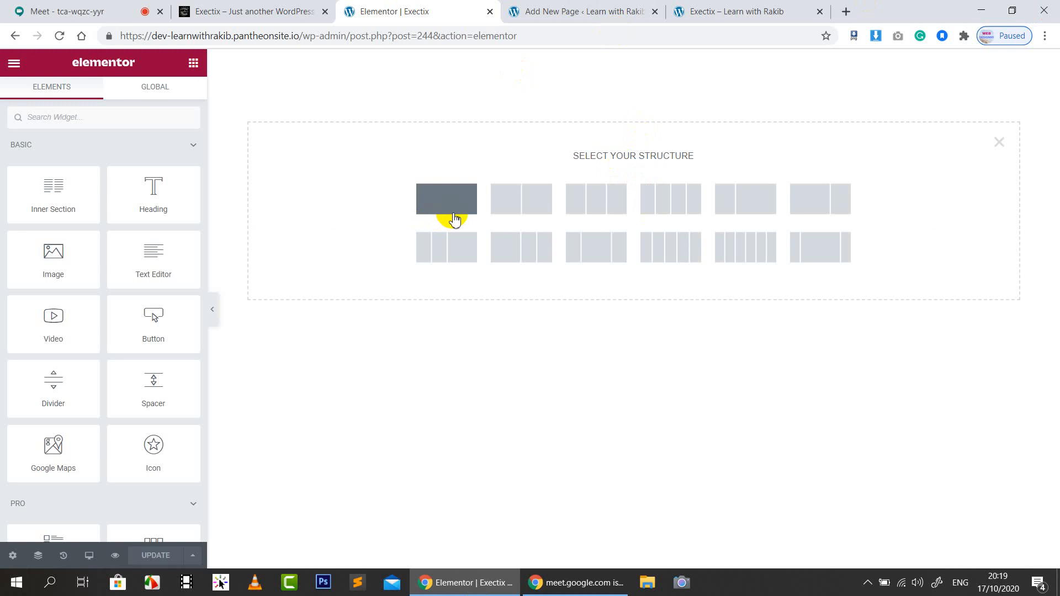
click(253, 10)
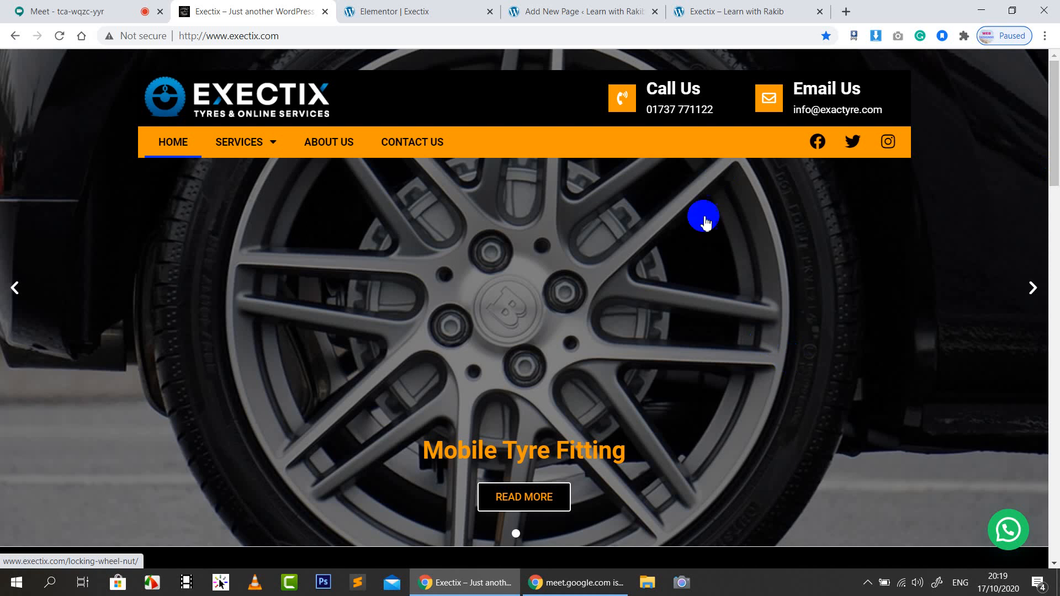
click(400, 8)
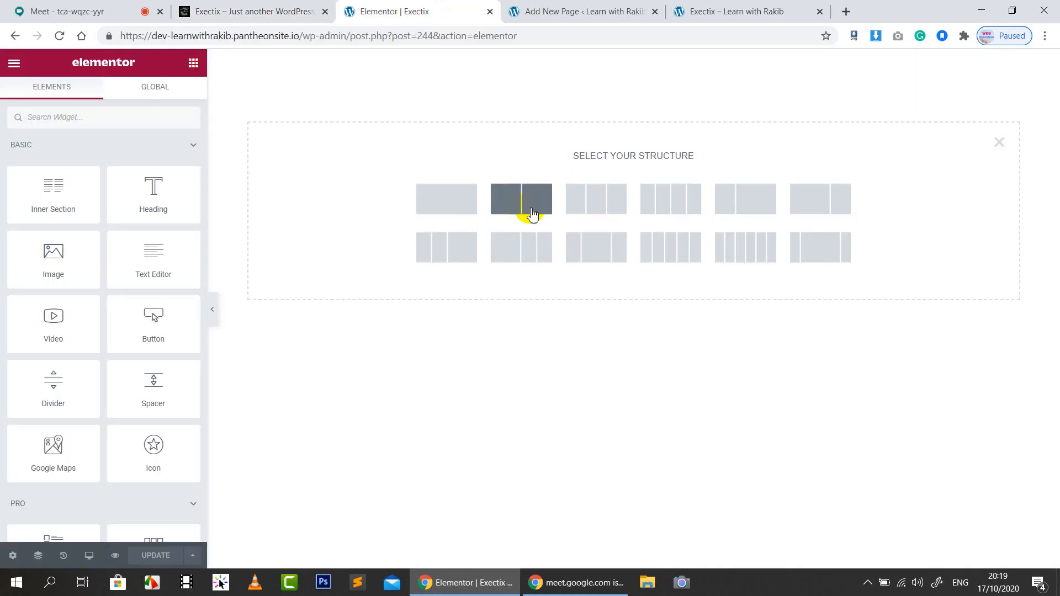
click(268, 9)
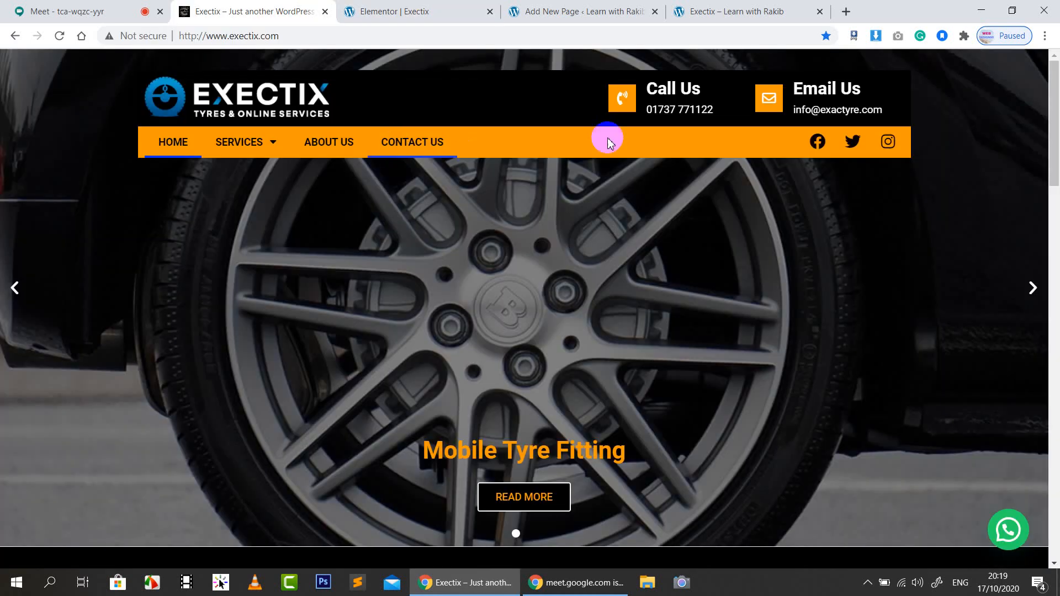
click(424, 7)
click(602, 203)
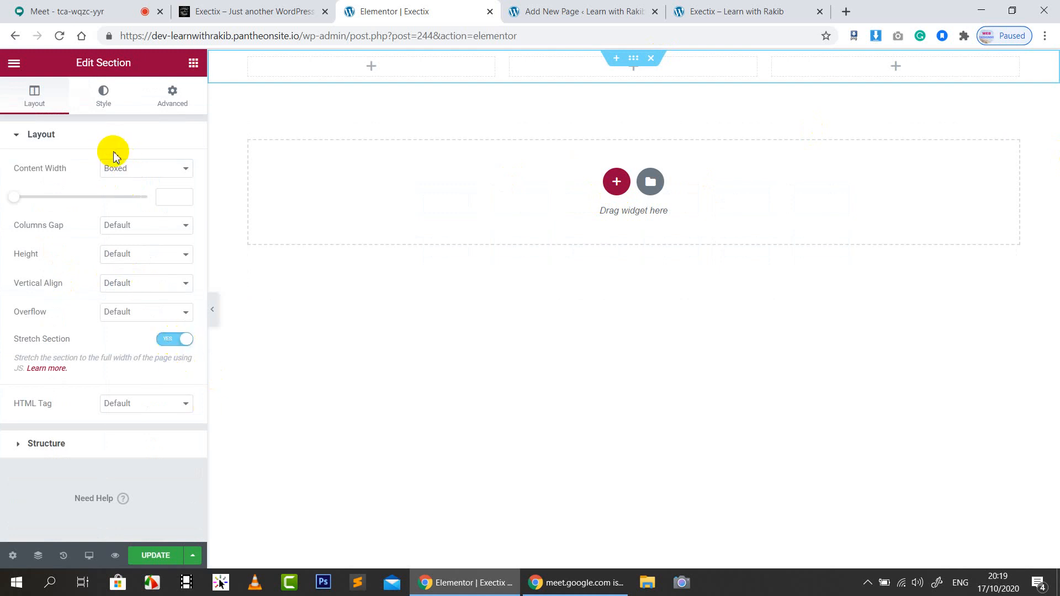
Save the homepage's Exectix logo image as big-logo.png into Documents > class 8
click(287, 7)
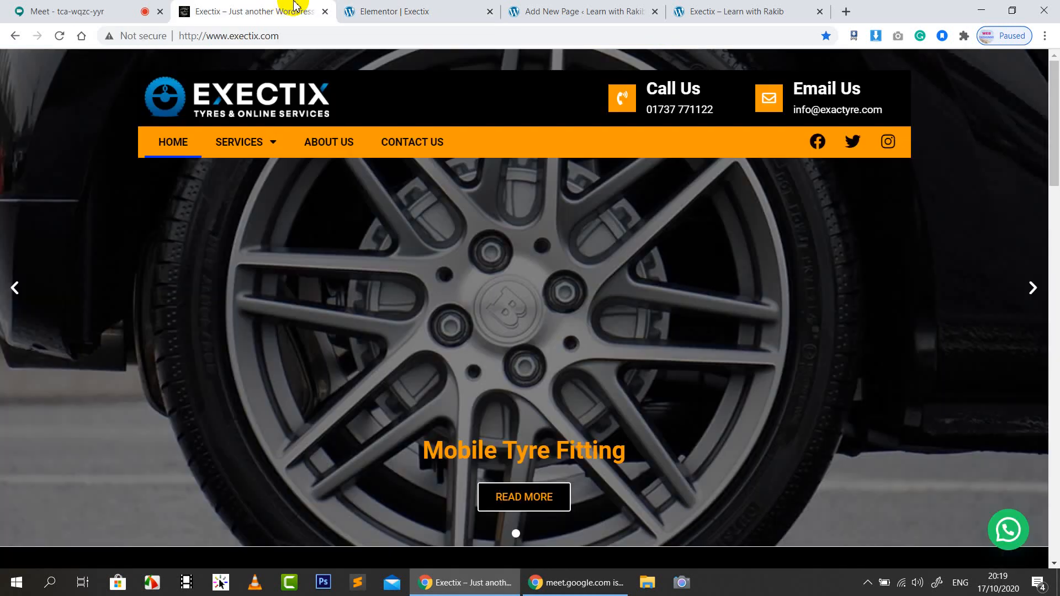
right_click(274, 101)
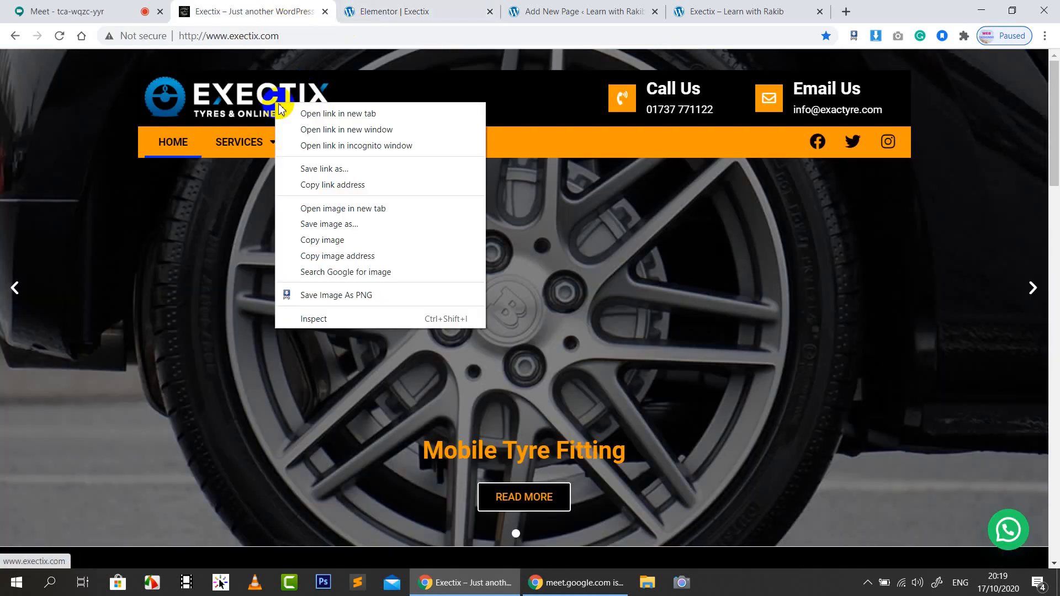
click(326, 224)
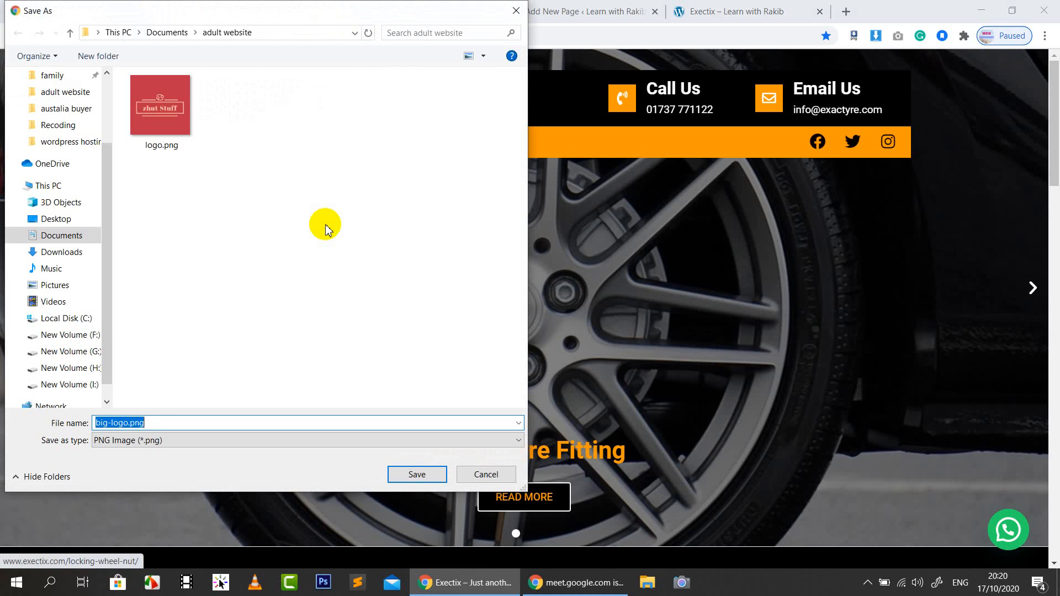
scroll(83, 177, up, 3)
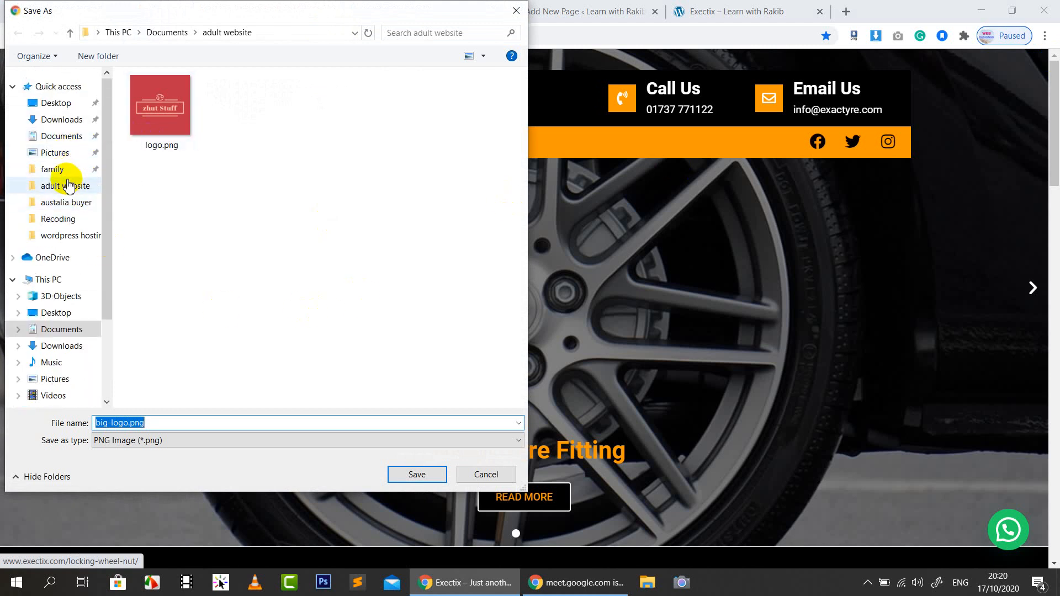
click(67, 222)
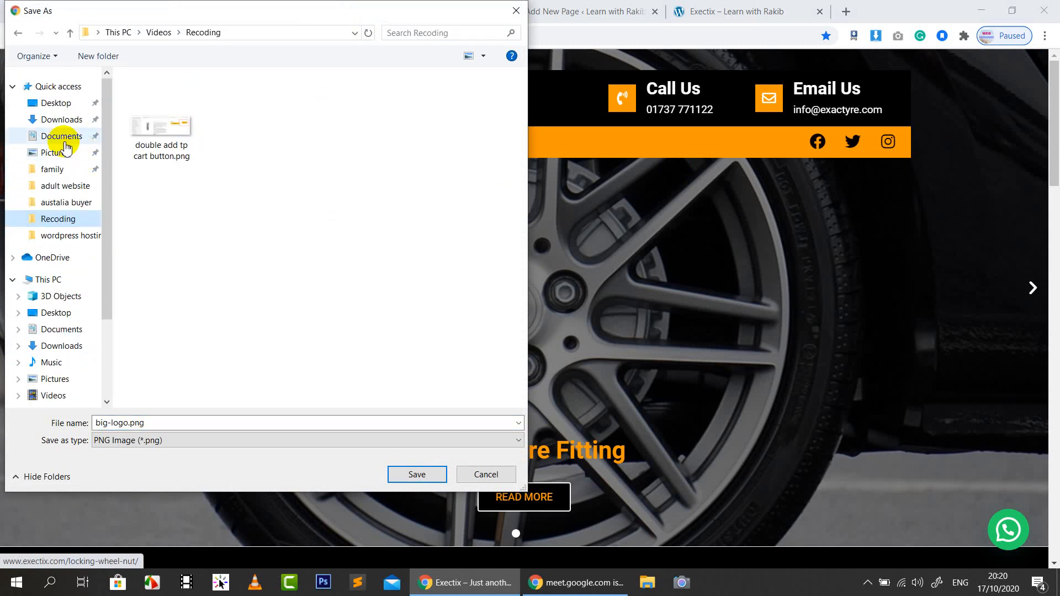
click(59, 136)
click(61, 154)
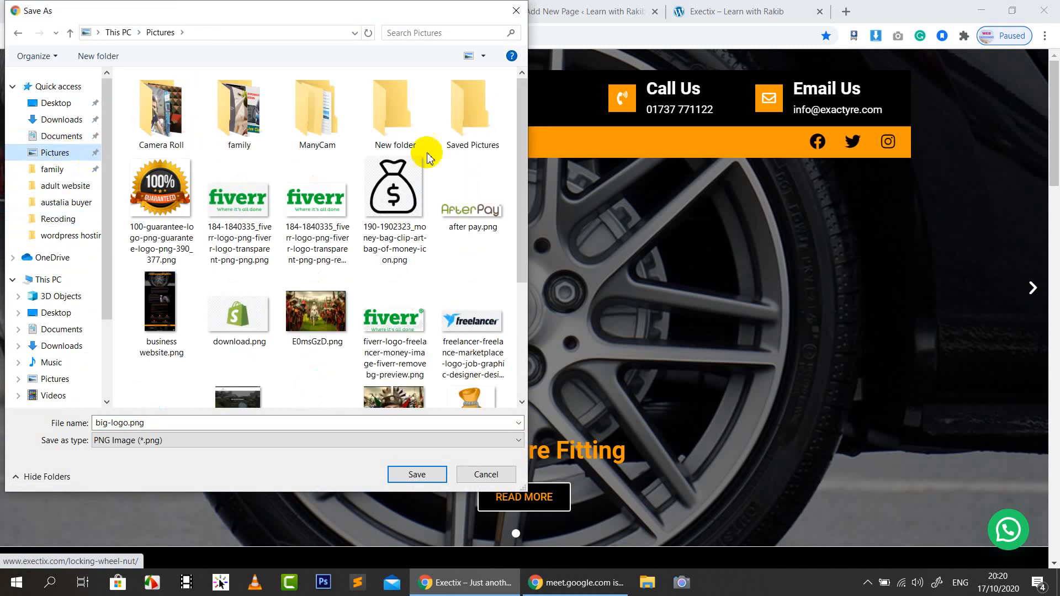
click(61, 136)
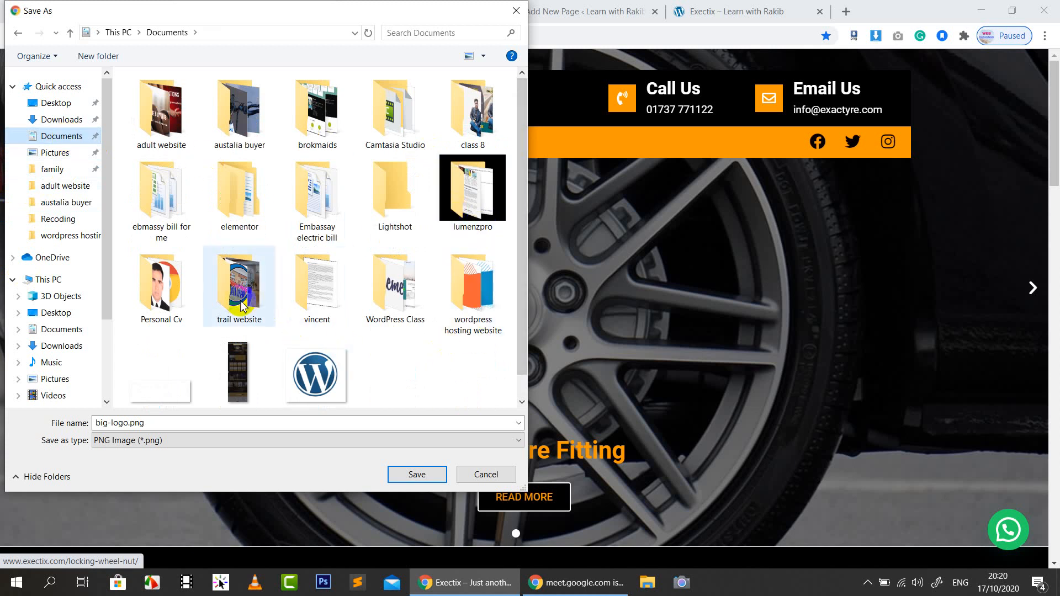
double_click(473, 123)
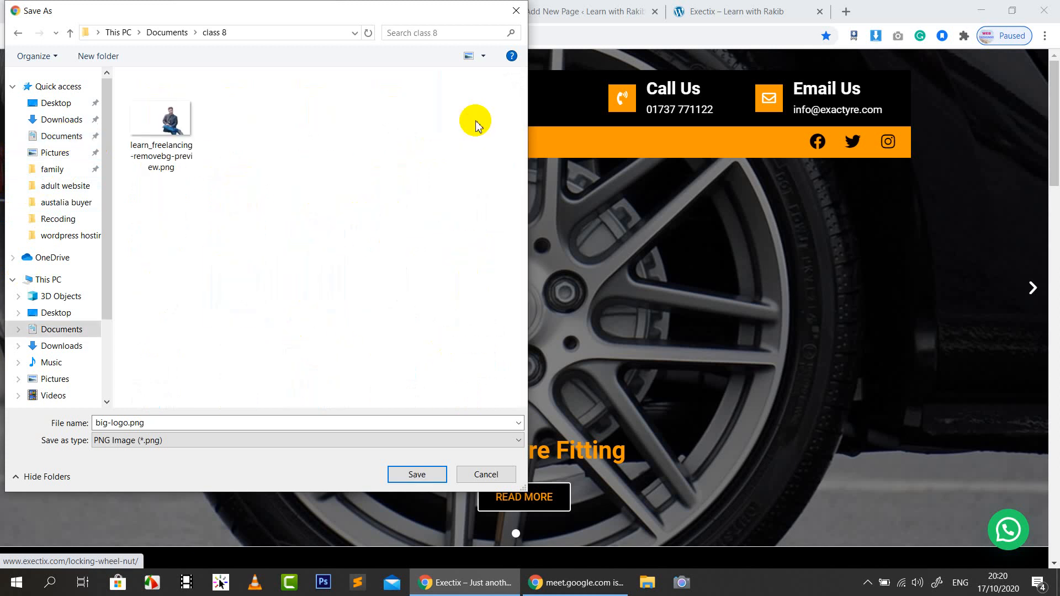
click(132, 426)
click(417, 474)
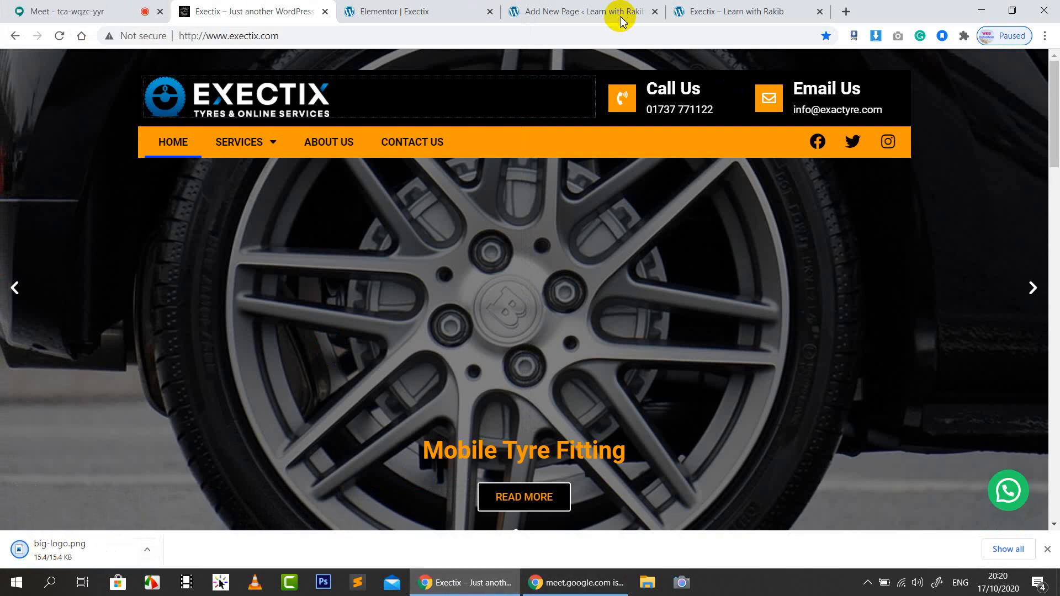
click(434, 11)
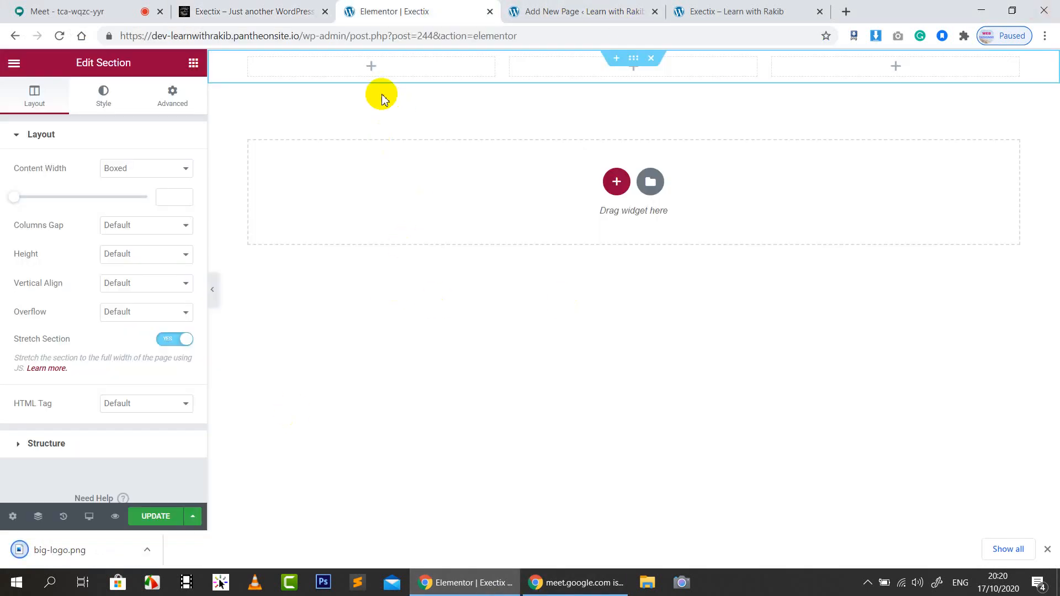
Drop an Image widget into the left column and insert the uploaded big-logo.png
click(372, 66)
drag(57, 250, 372, 64)
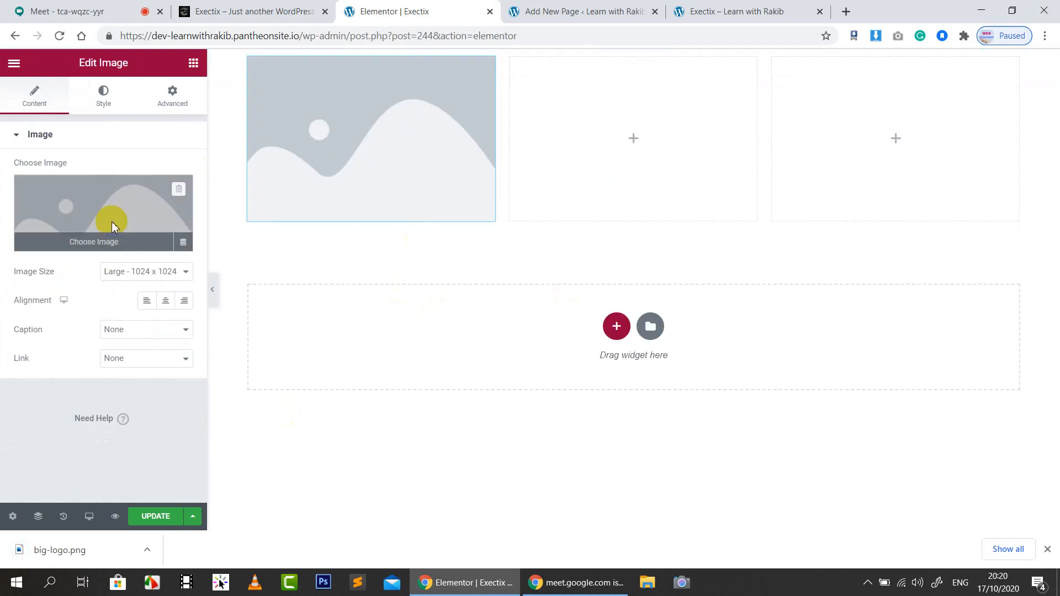
click(111, 221)
drag(61, 550, 158, 267)
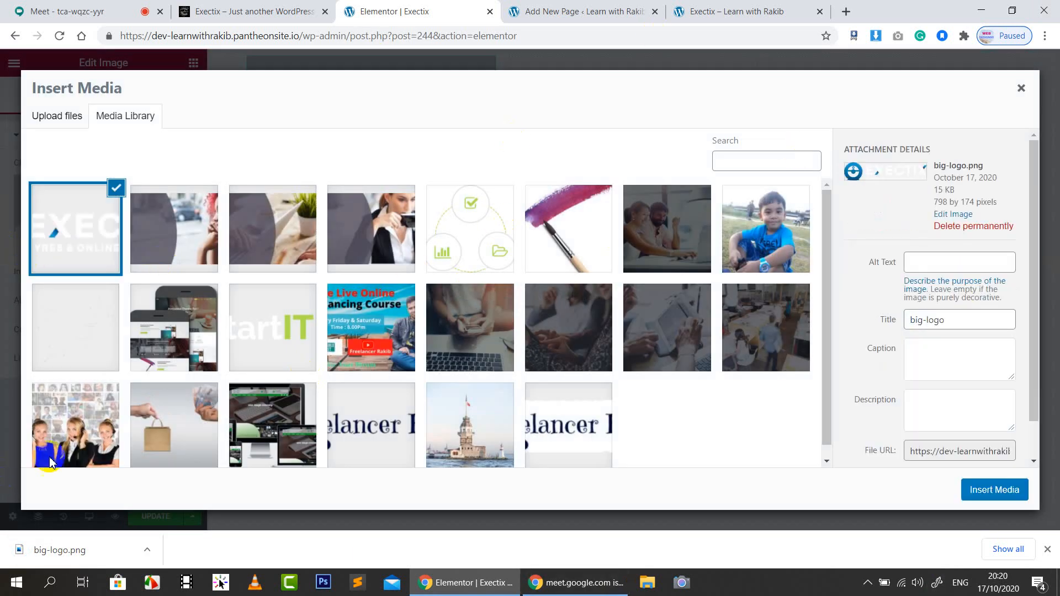
click(996, 491)
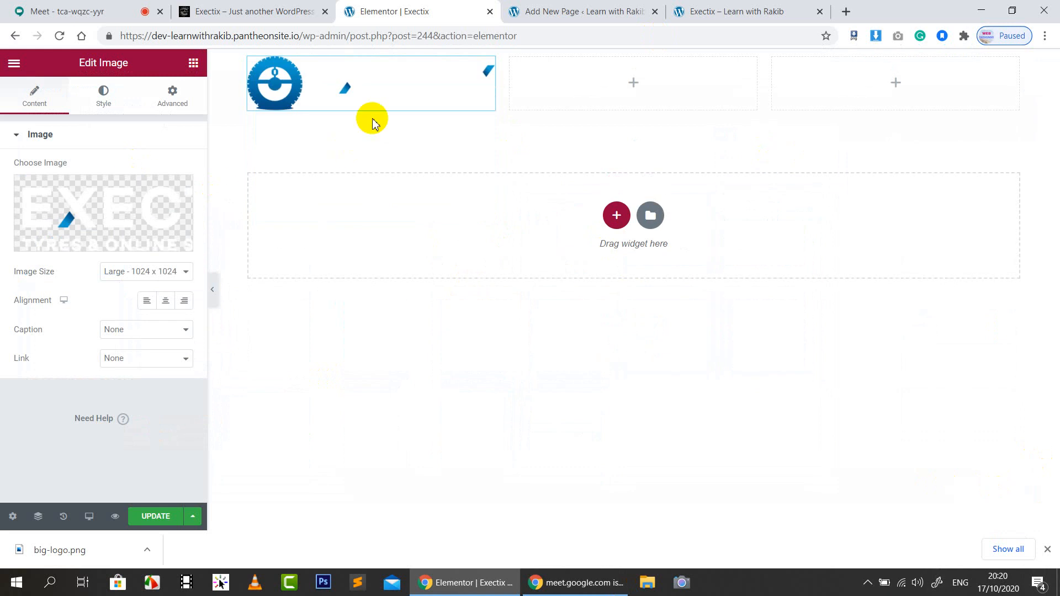
Set the logo to Large 1024×1024, left-aligned, linking to custom URL '#'
click(151, 277)
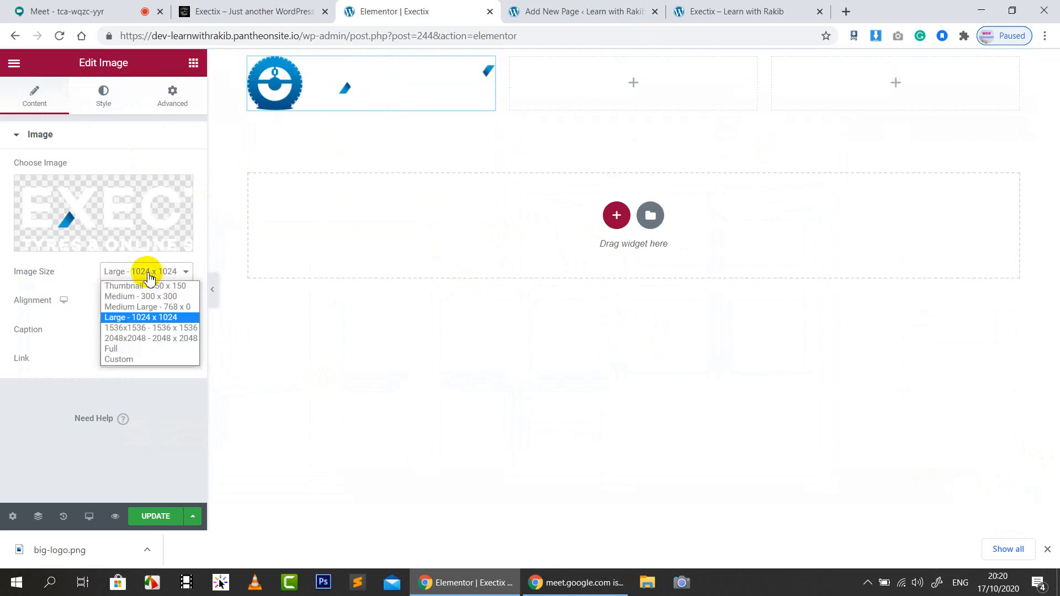
click(132, 318)
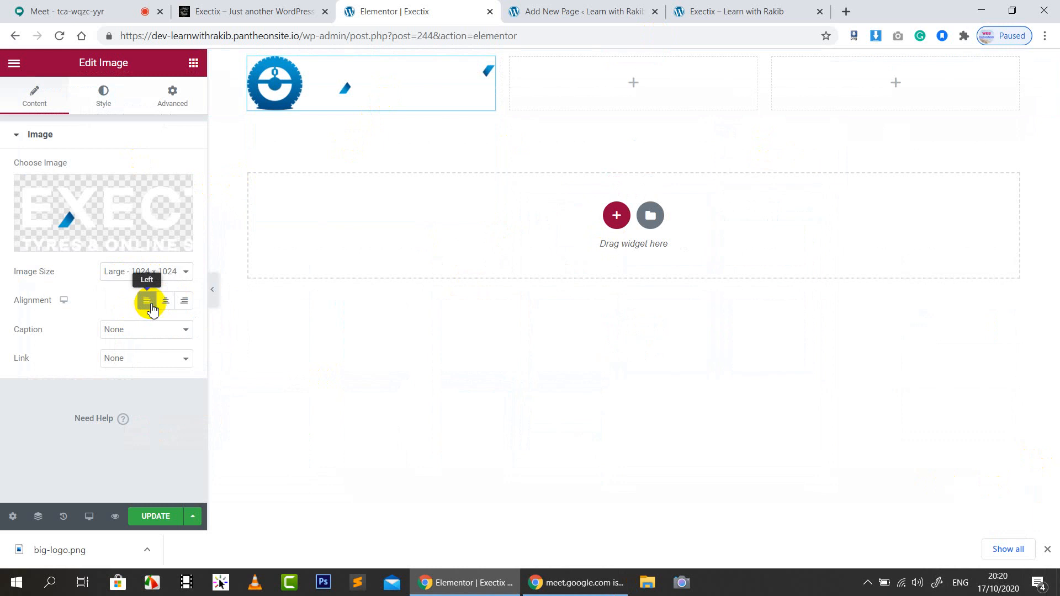
click(148, 303)
click(116, 360)
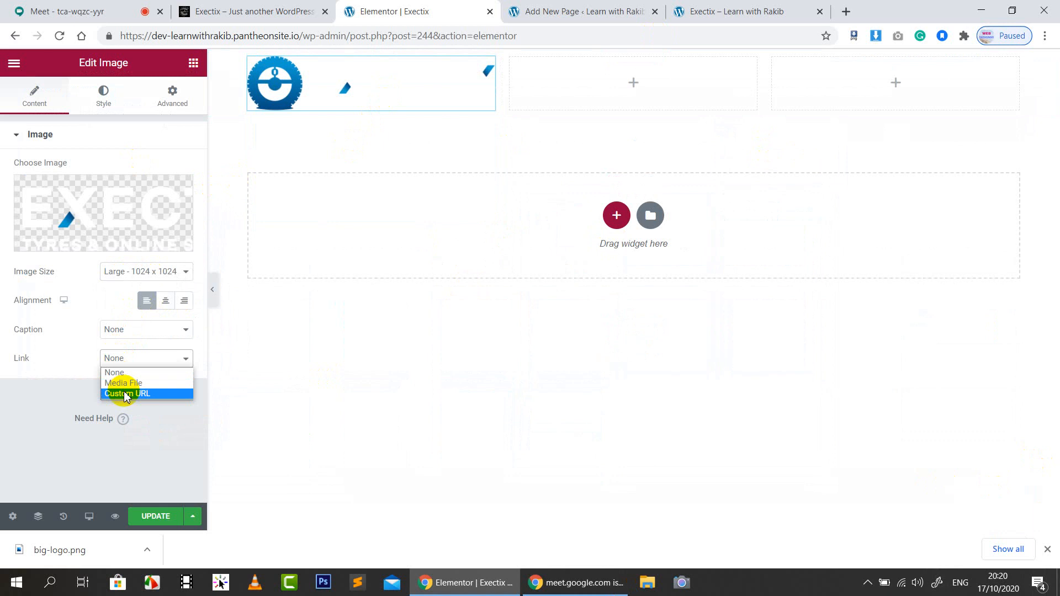
click(126, 394)
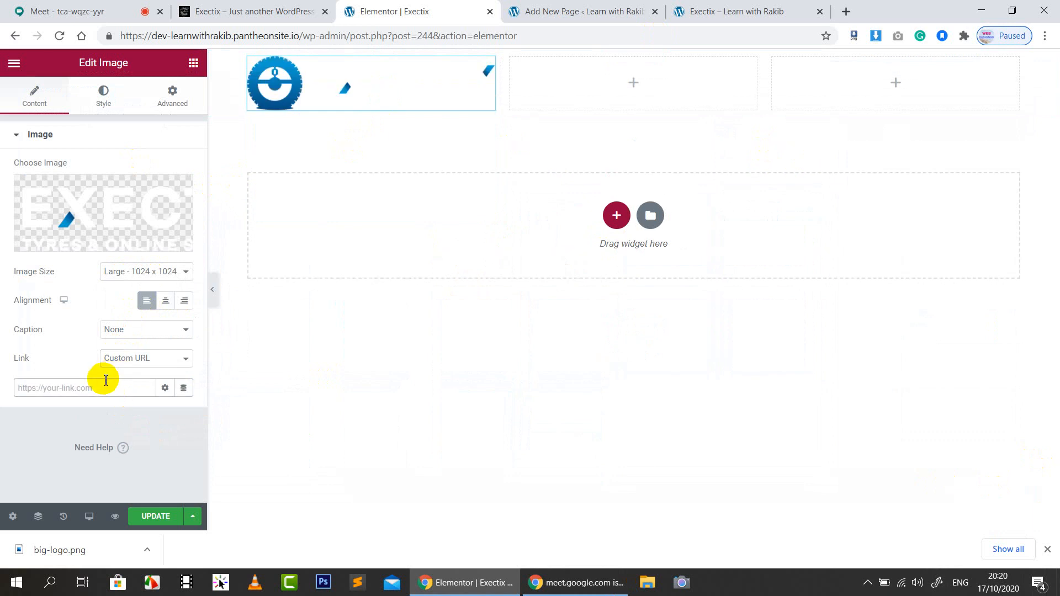
text(#)
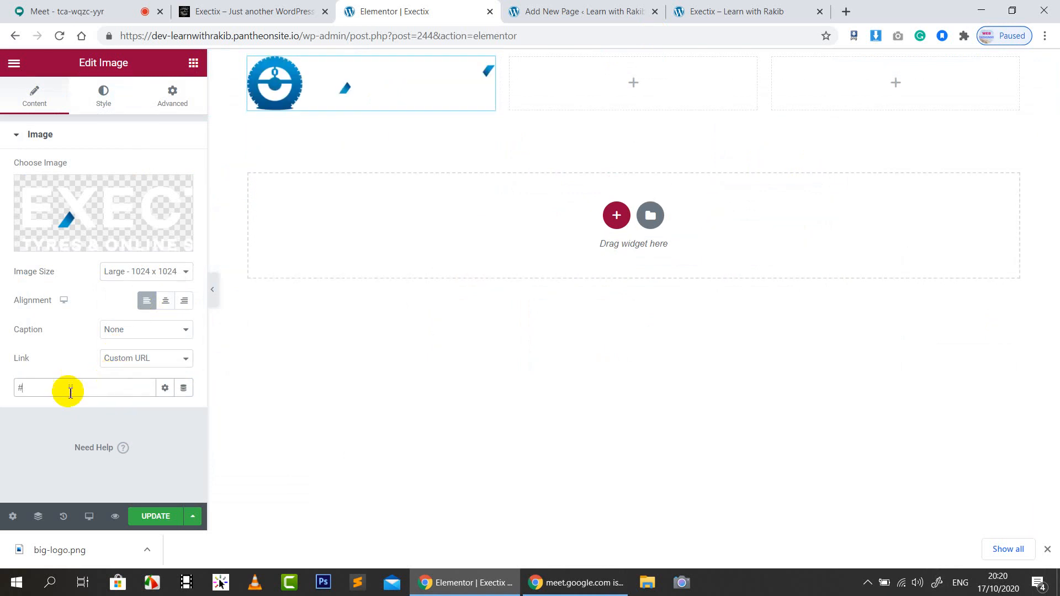
click(286, 5)
click(414, 8)
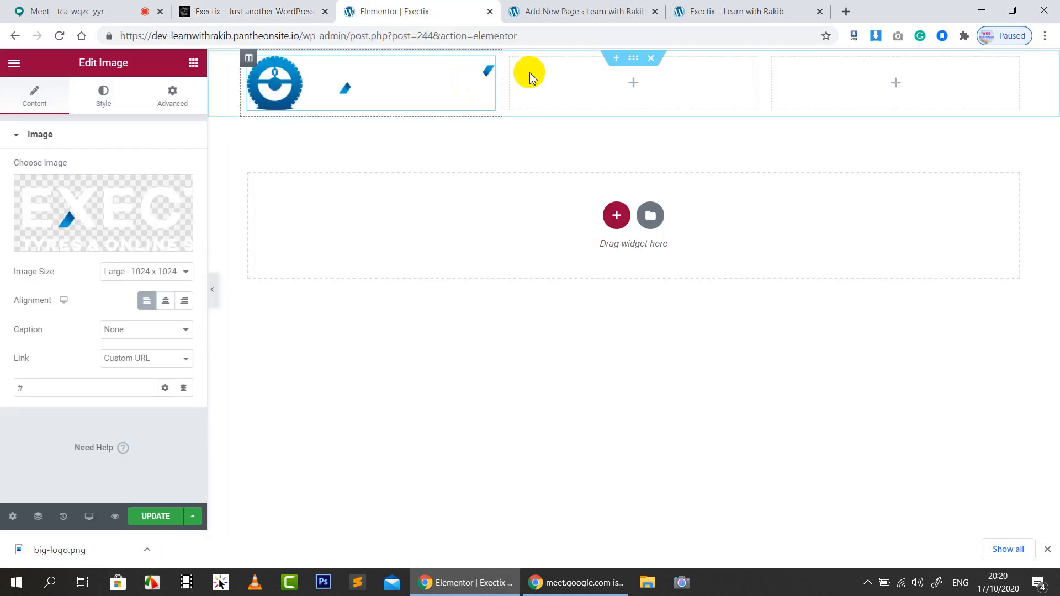
Give the header section a Classic background colour of #000000 black
click(633, 58)
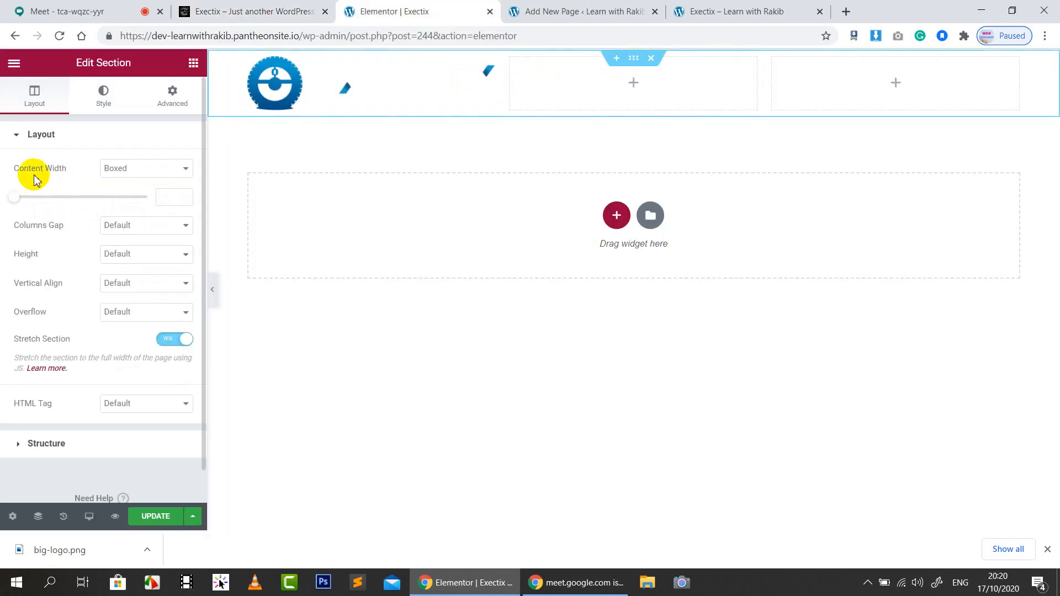
click(104, 98)
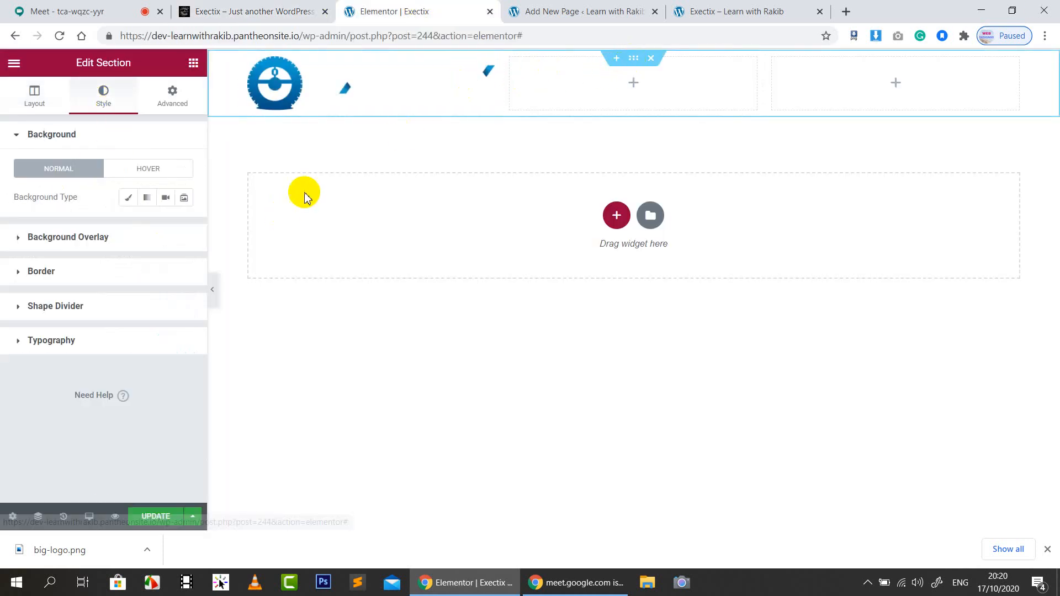
click(130, 198)
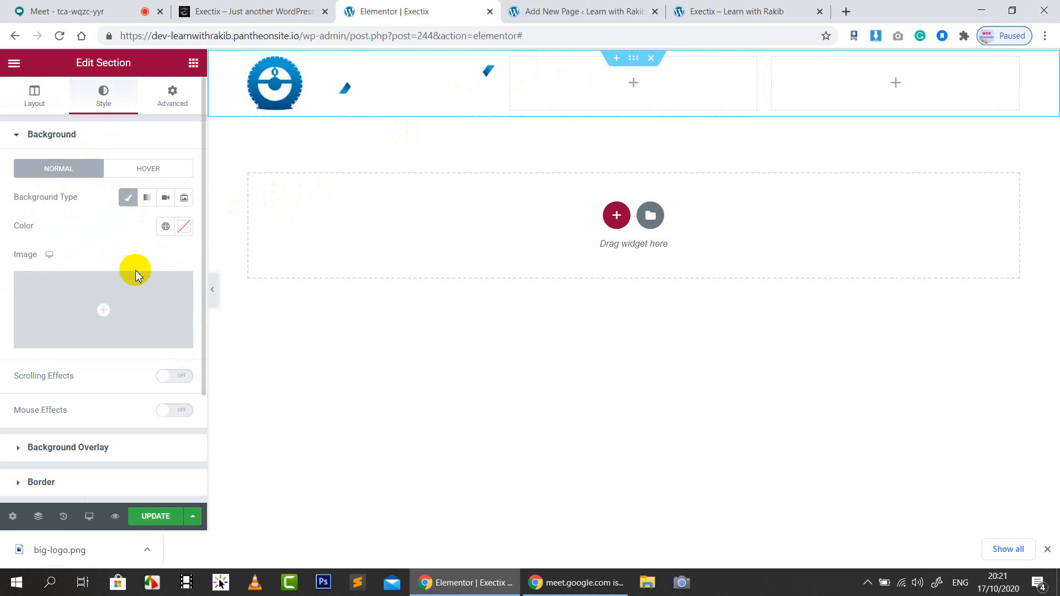
click(184, 226)
drag(103, 320, 183, 407)
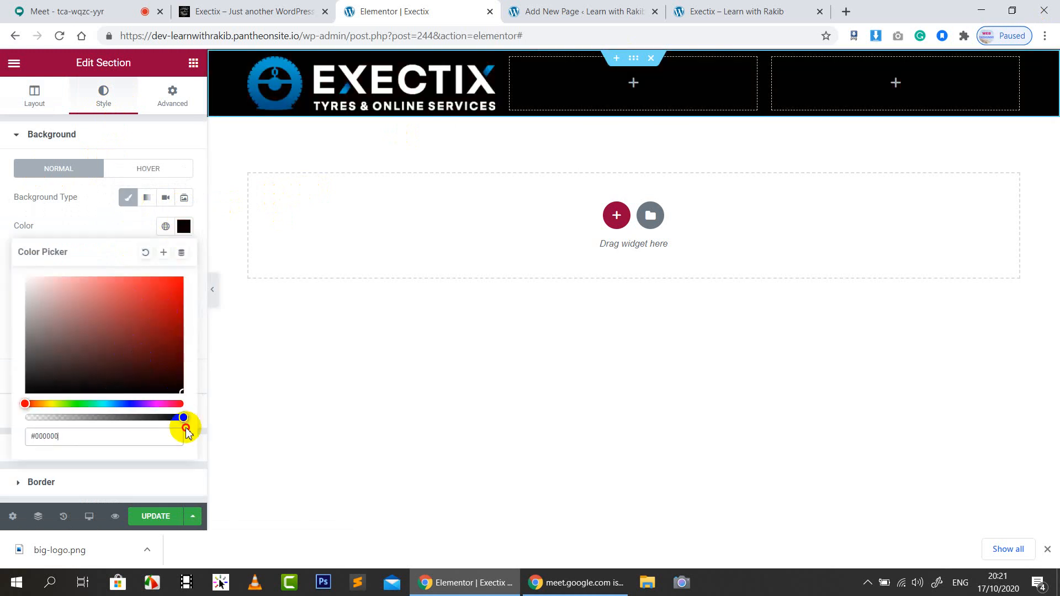
click(104, 210)
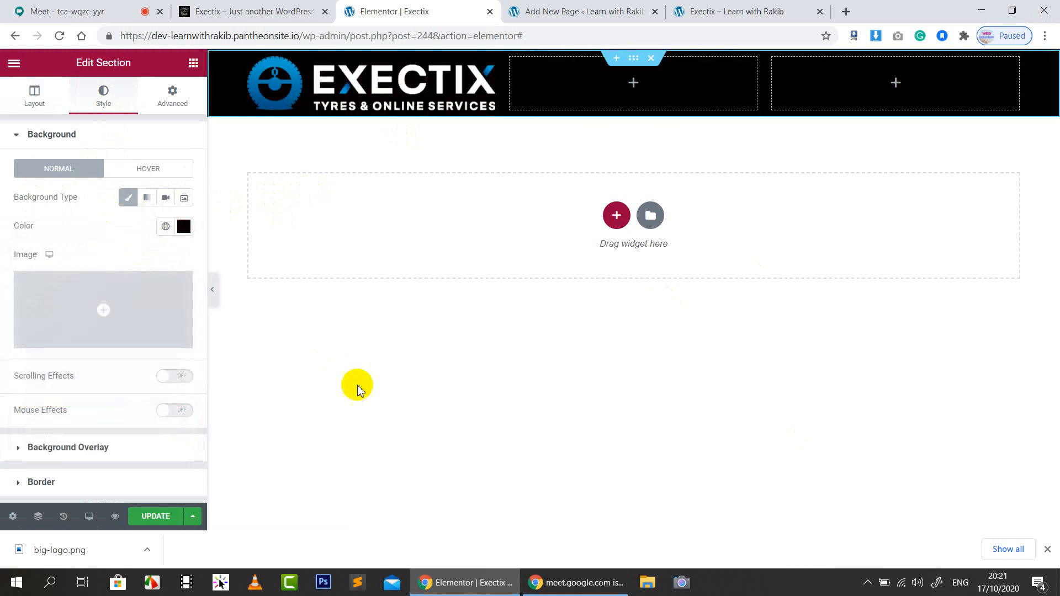
click(221, 12)
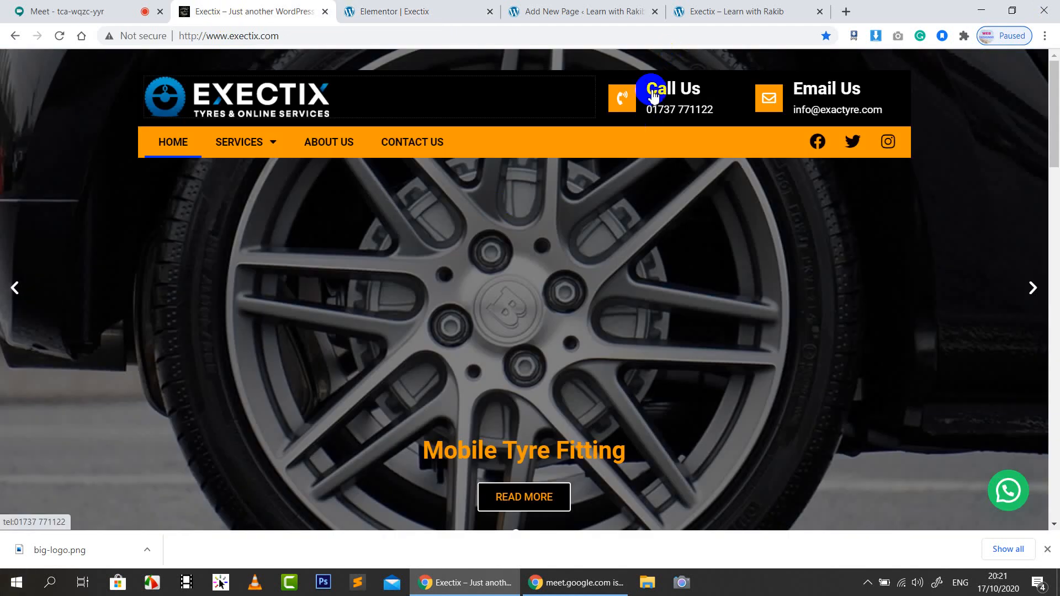
click(411, 11)
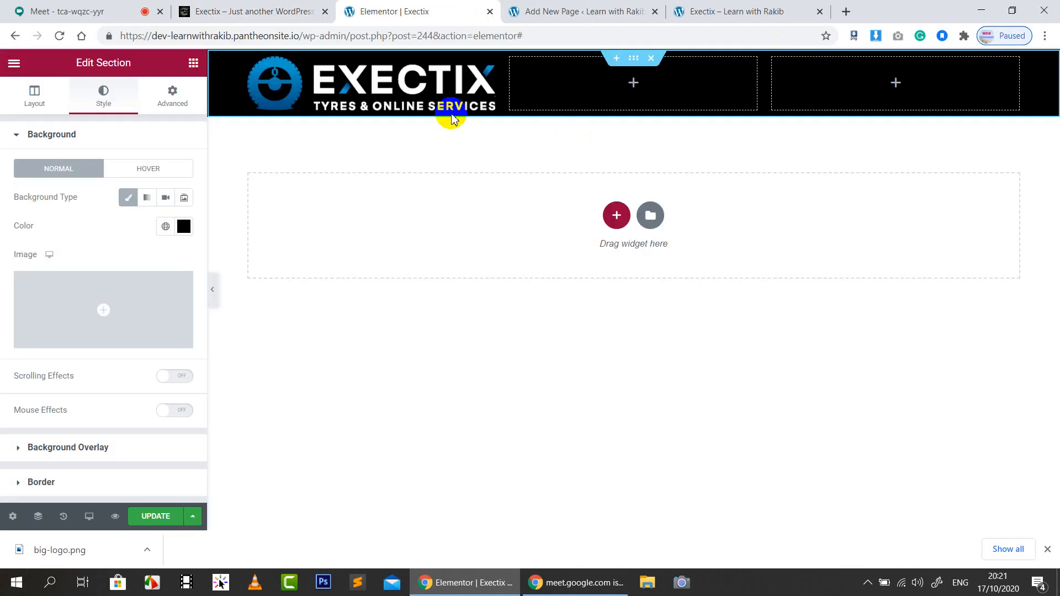
click(193, 62)
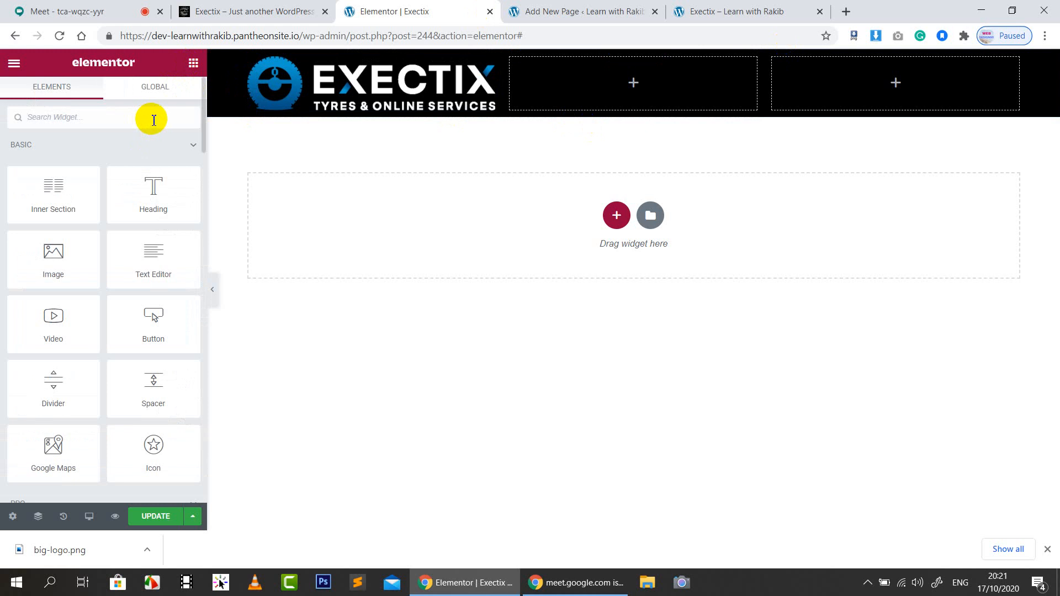
Search widgets for 'ico', place an Icon List in the middle column, then delete it
click(156, 121)
text(icon)
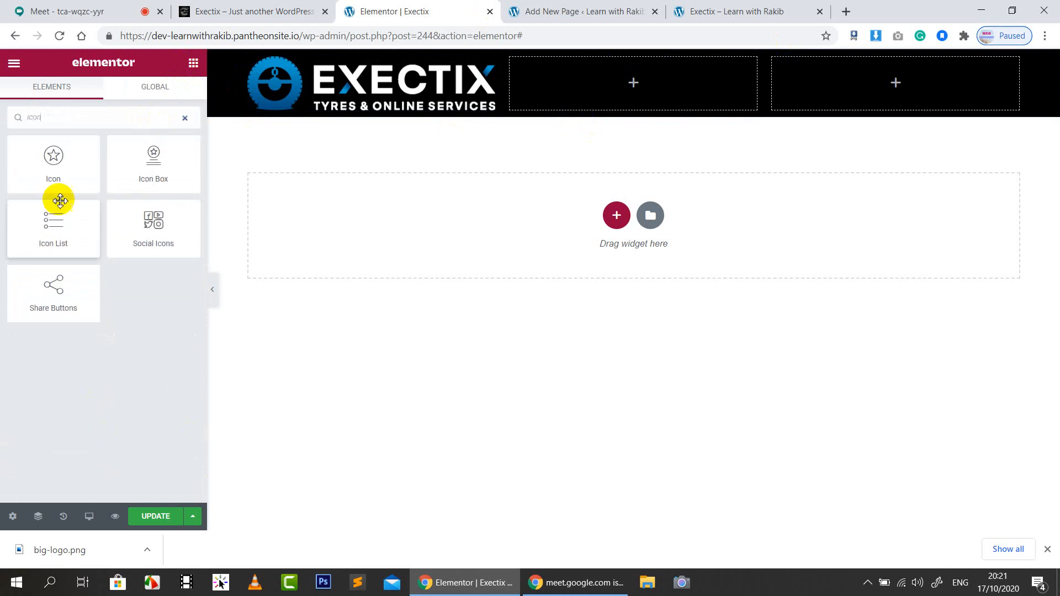
drag(55, 220, 663, 94)
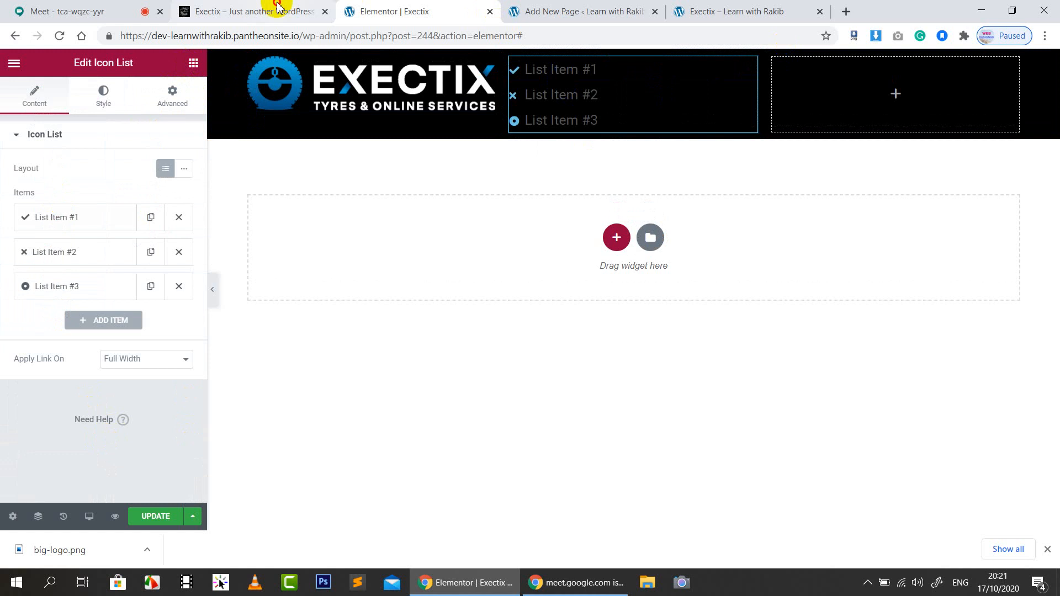
click(249, 11)
click(467, 11)
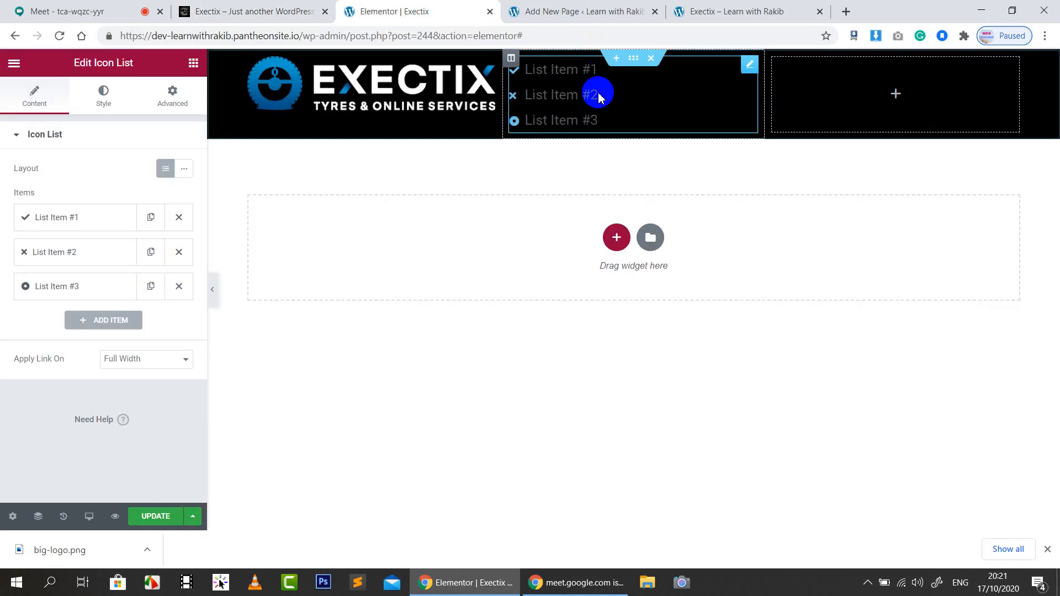
right_click(599, 93)
click(639, 286)
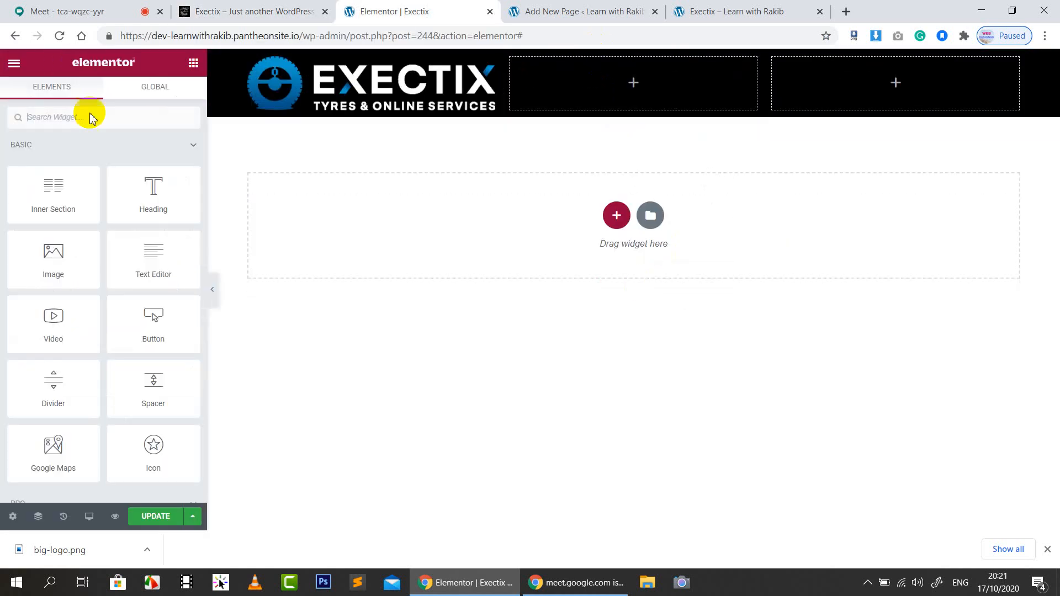
Search widgets for 'icon' and place an Icon Box in the header's middle column
text(u)
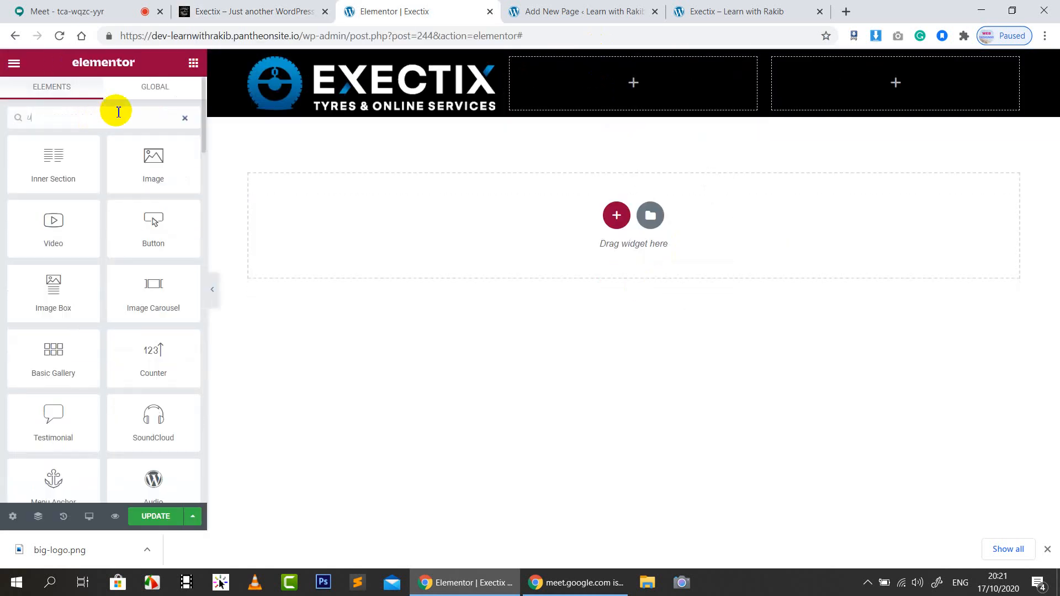
key(BackSpace)
text(ico)
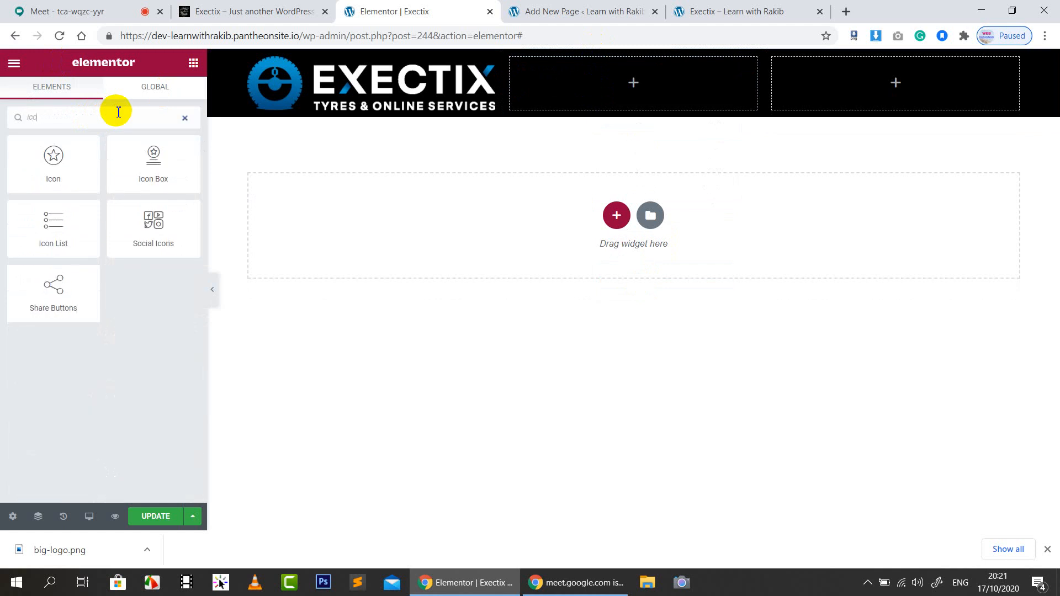
text(n)
drag(150, 150, 594, 78)
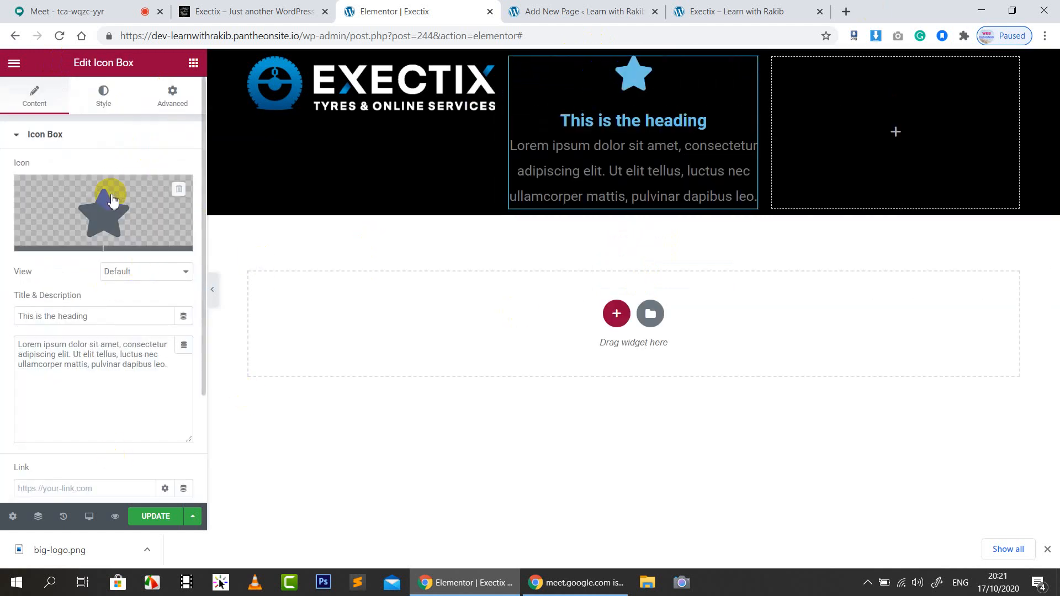
click(284, 7)
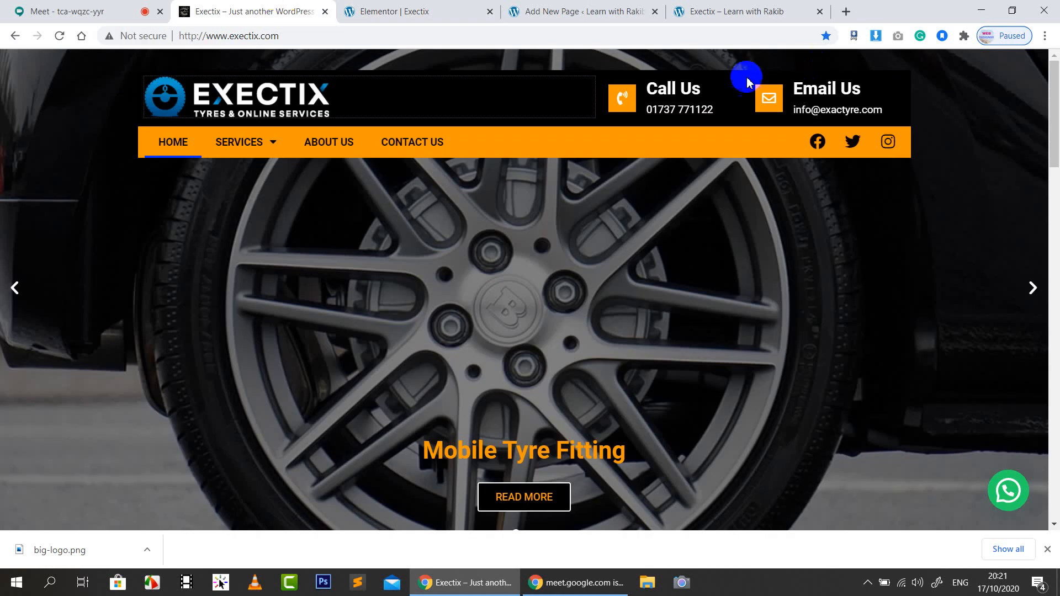
click(418, 9)
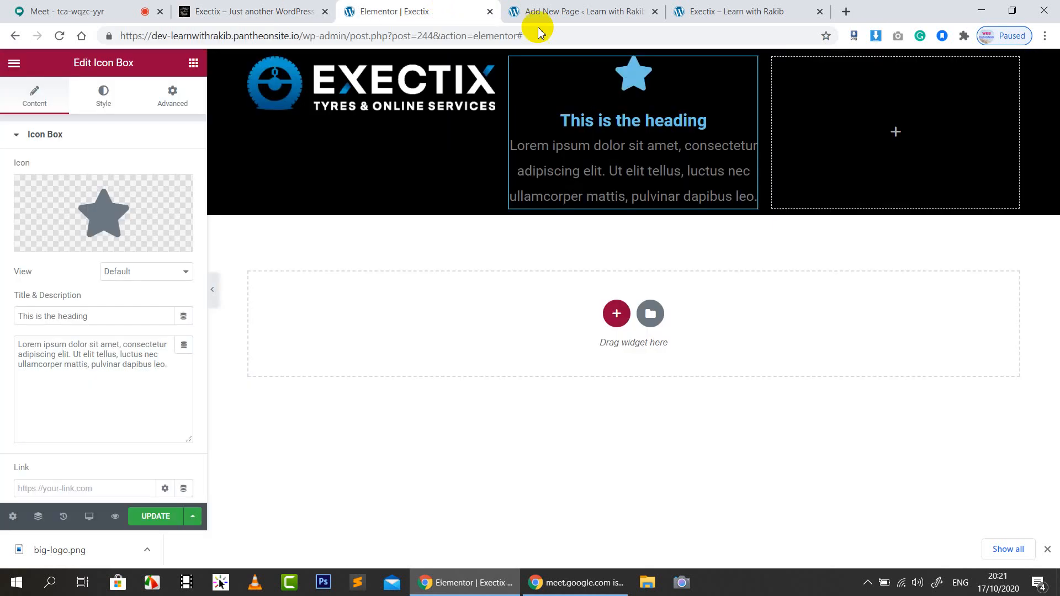
Filter the Icon Library by 'phon' to find a phone icon replacing the star
click(55, 240)
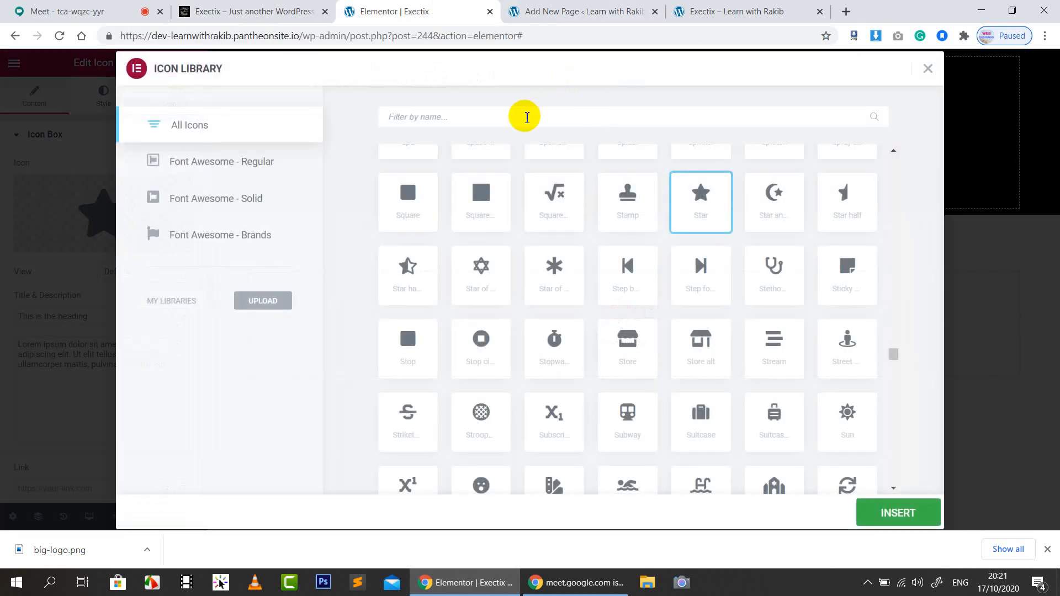
text(ca)
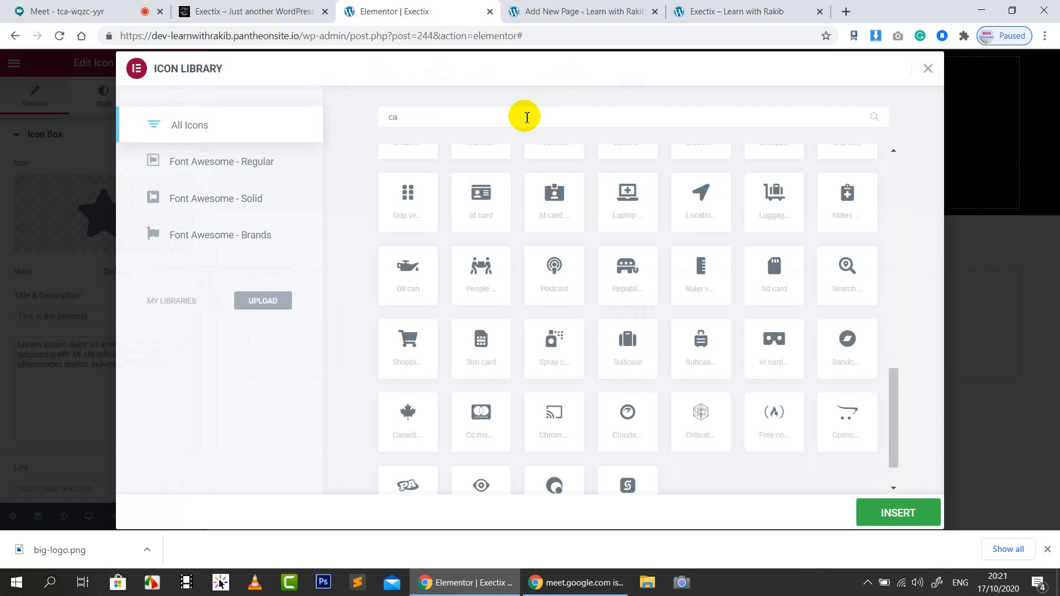
key(BackSpace)
key(BackSpace)
text(phon)
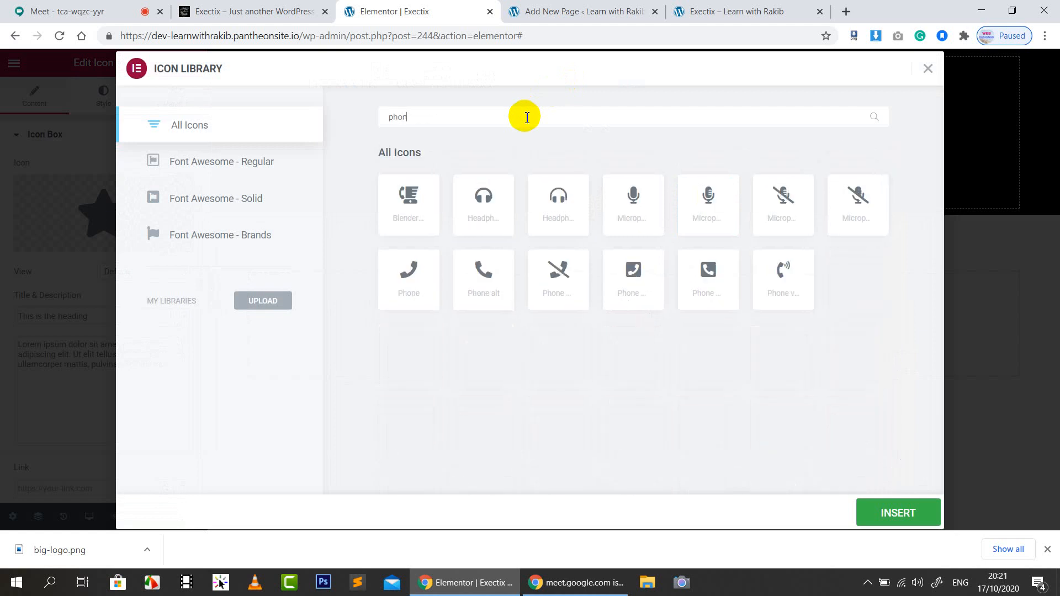
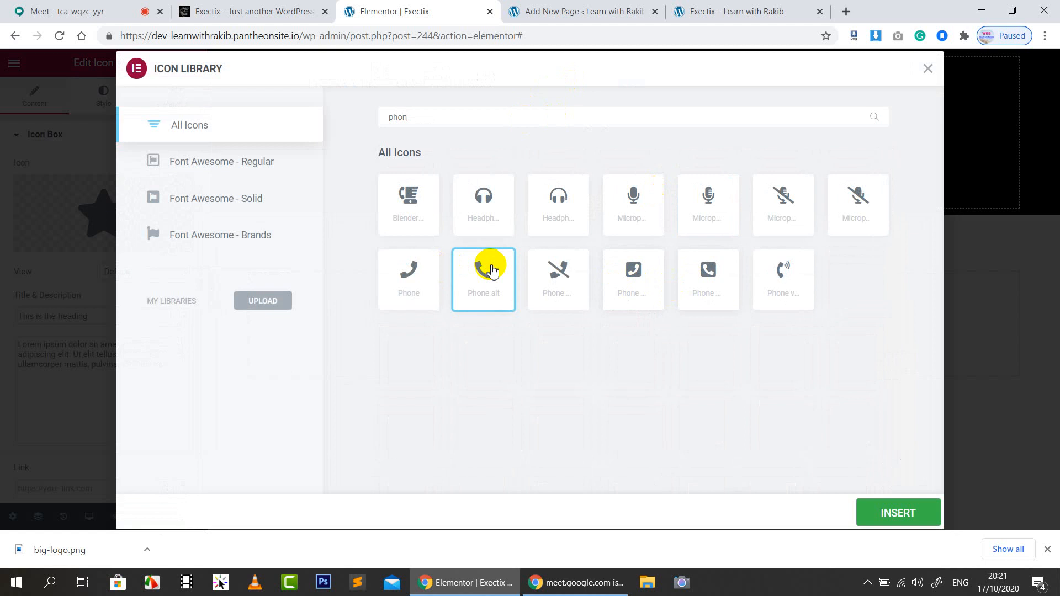
Insert the Phone alt icon into the header icon box in place of the star
click(912, 515)
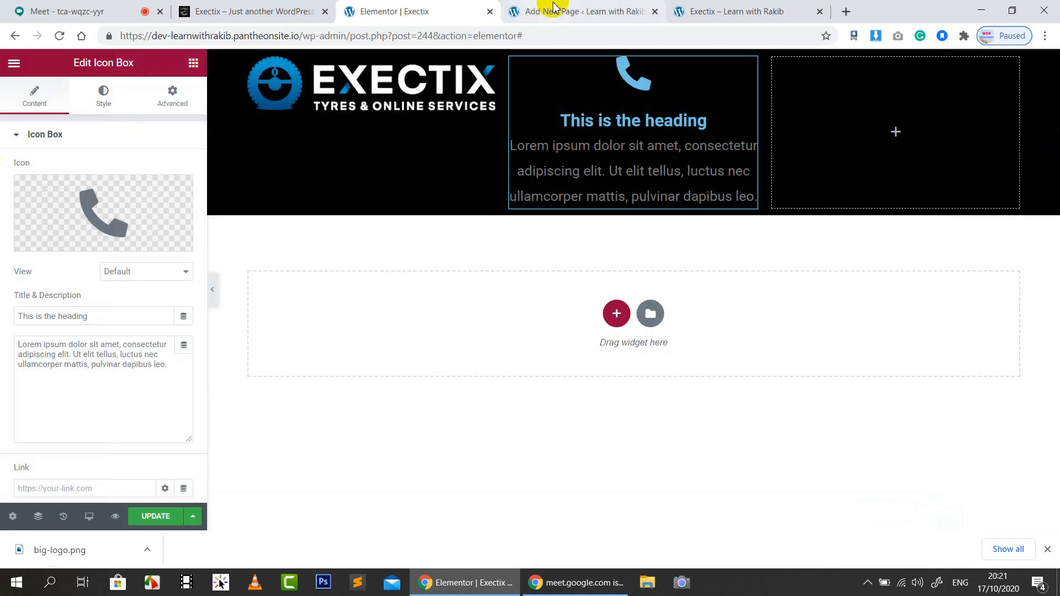
Change the icon box title to 'Call Us' and the description to the phone number
click(544, 11)
click(426, 11)
double_click(86, 317)
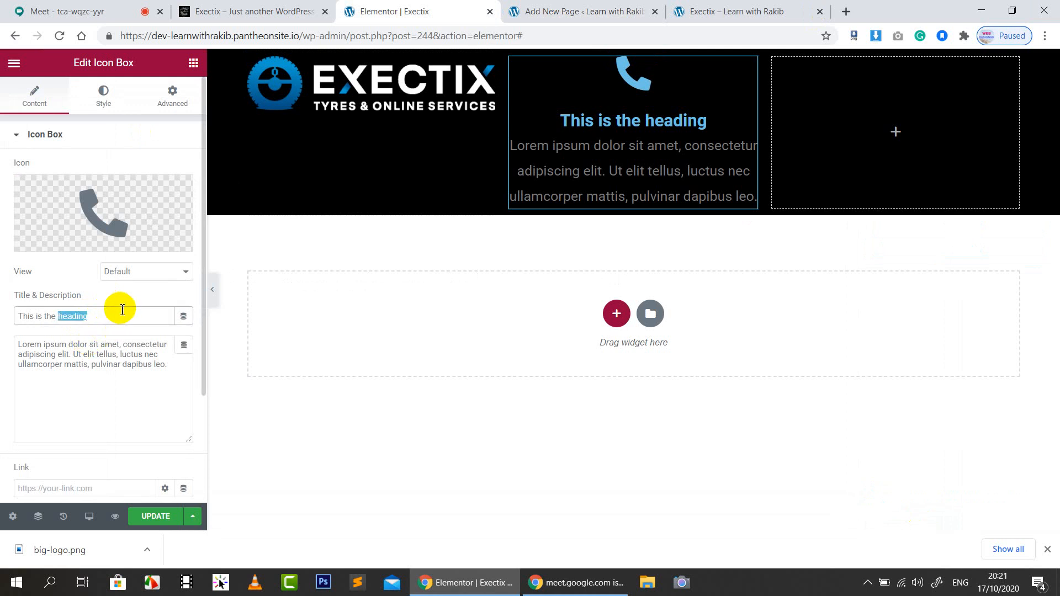
key(BackSpace)
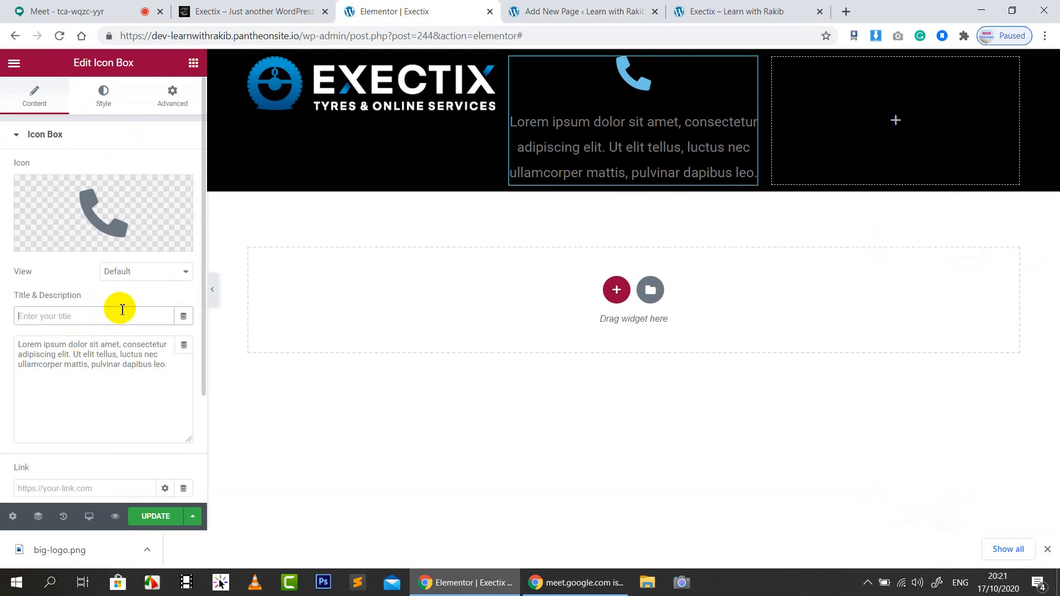
text(Call Us)
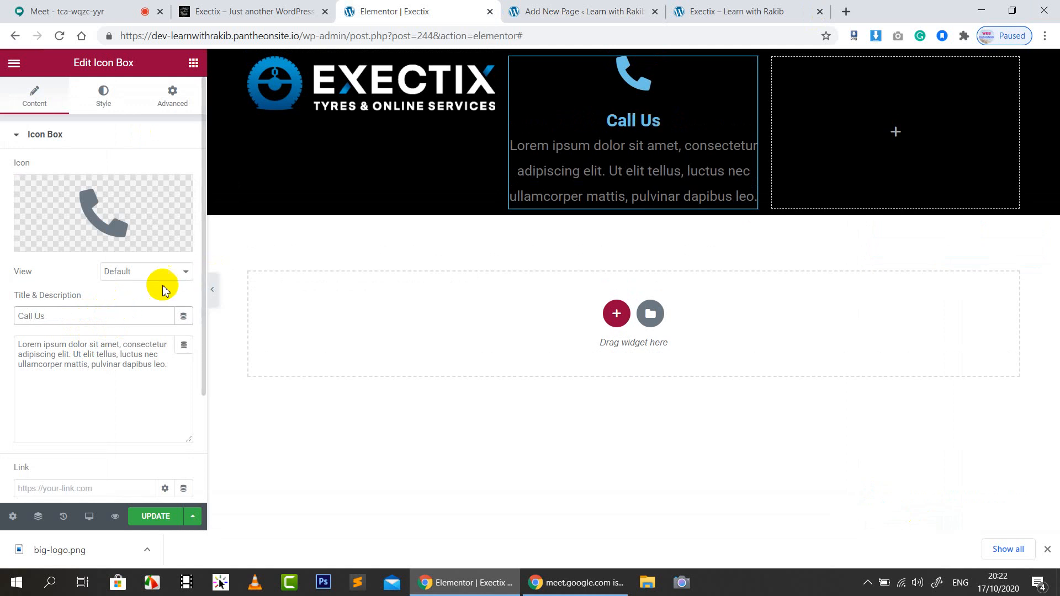
triple_click(166, 364)
key(BackSpace)
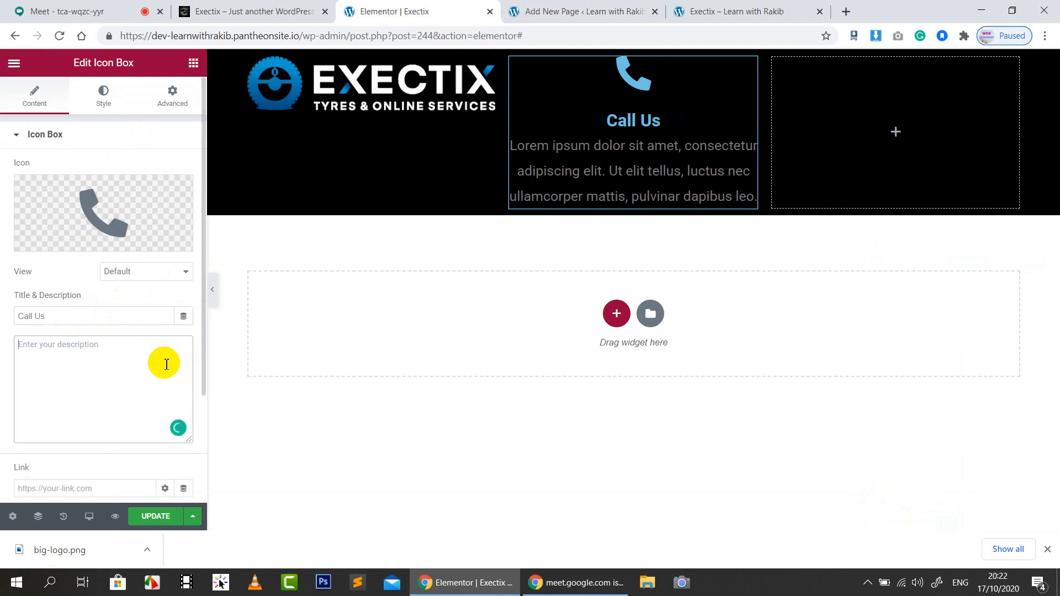
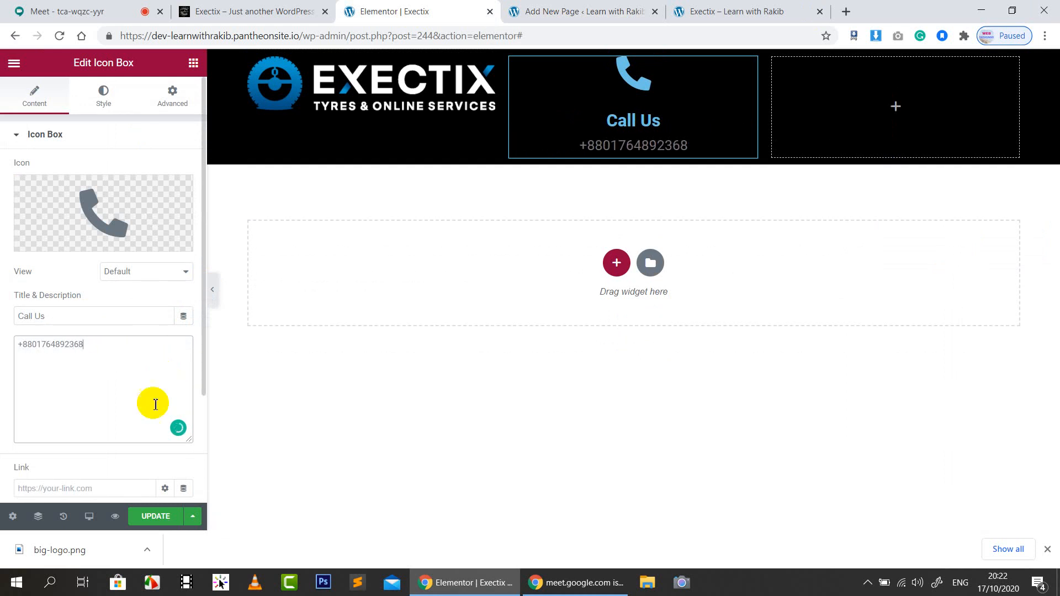
Set the box link to tel: plus the phone number, opening in a new window
scroll(152, 406, down, 3)
click(82, 347)
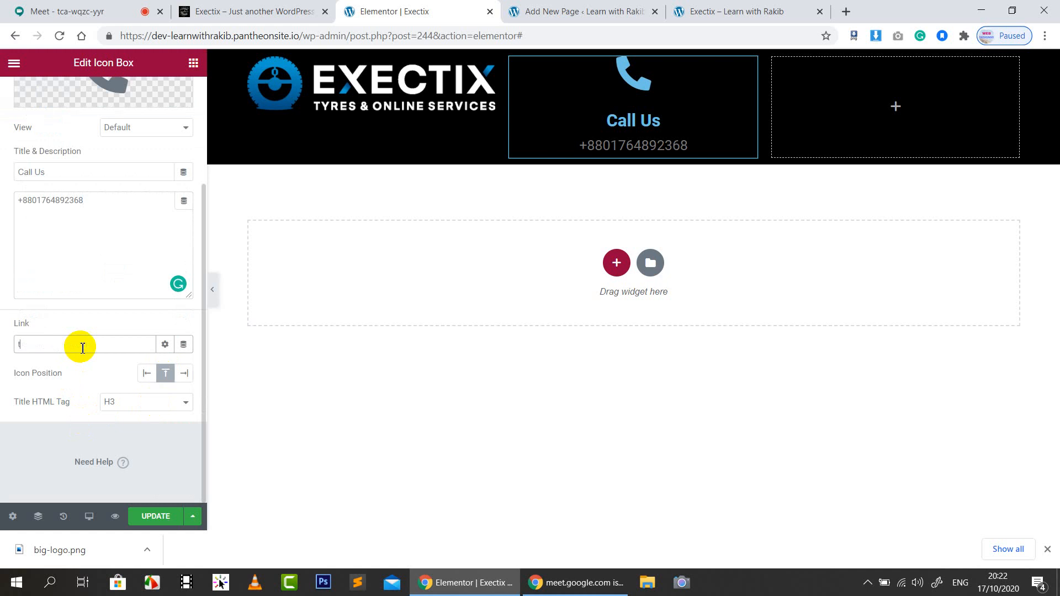
text(tel:)
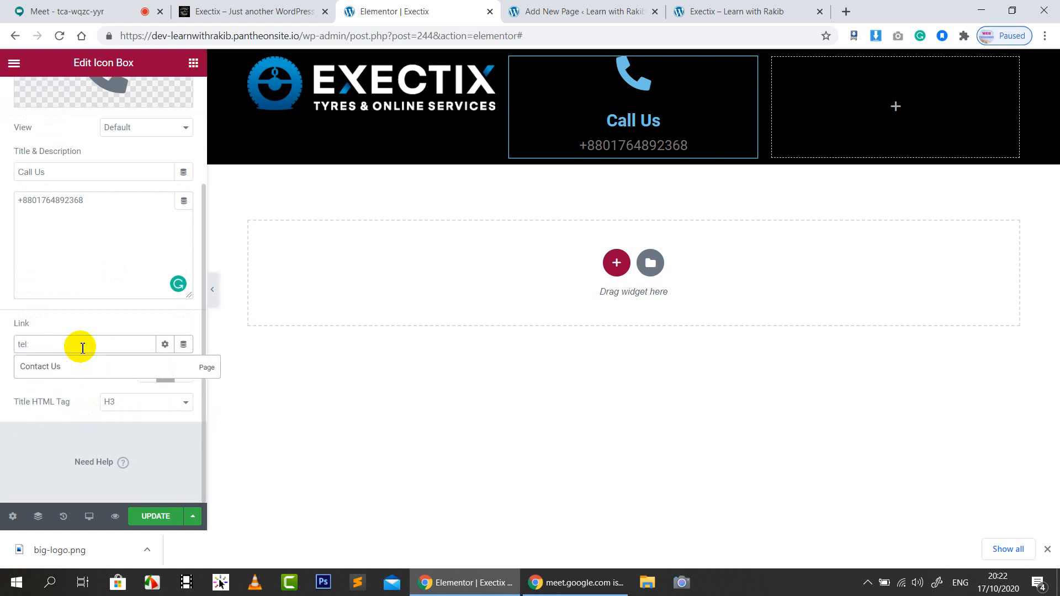
triple_click(112, 212)
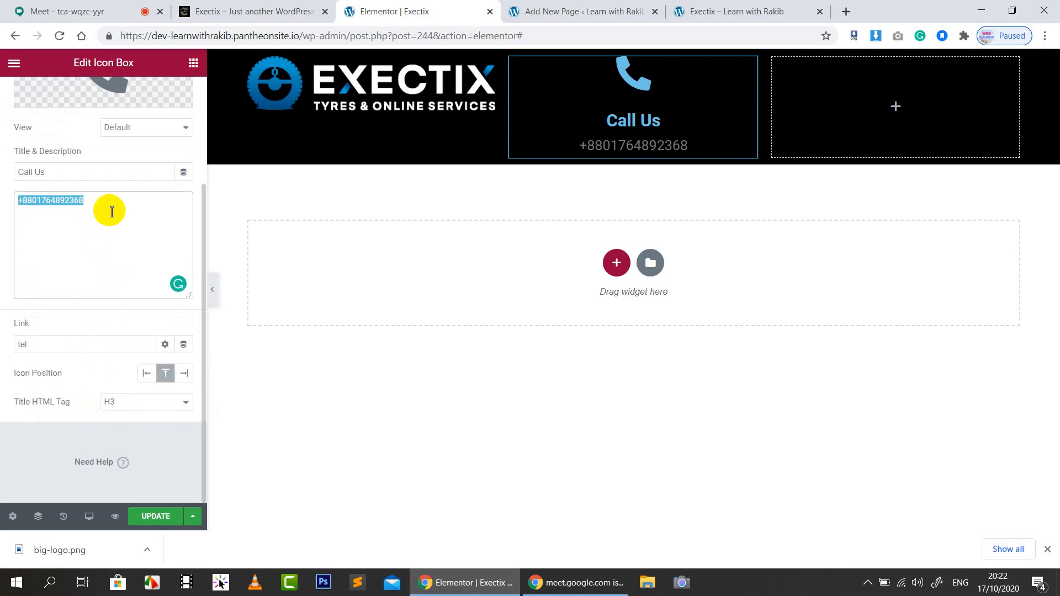
click(55, 340)
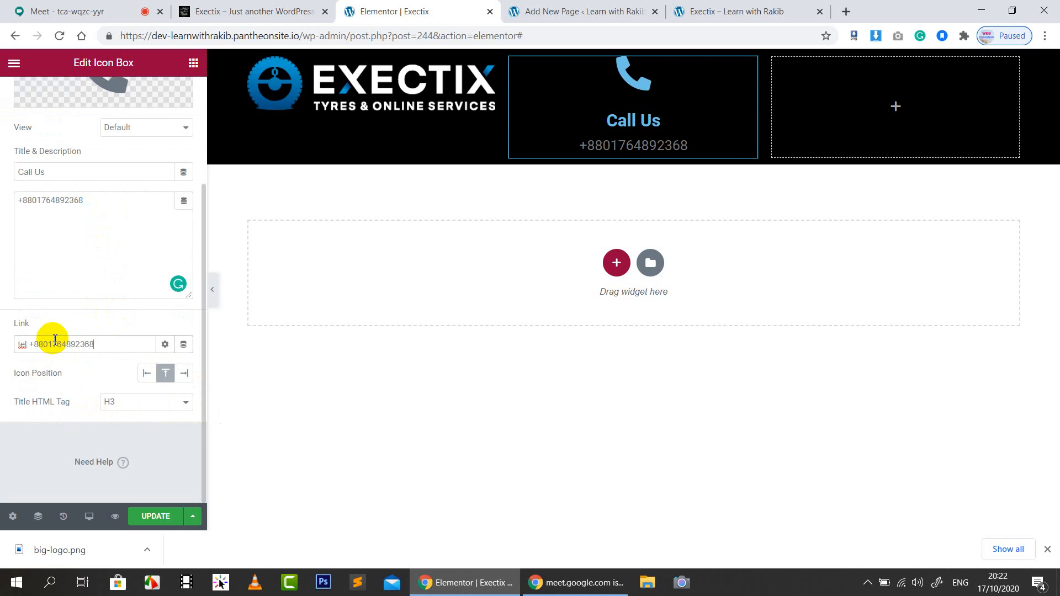
click(164, 344)
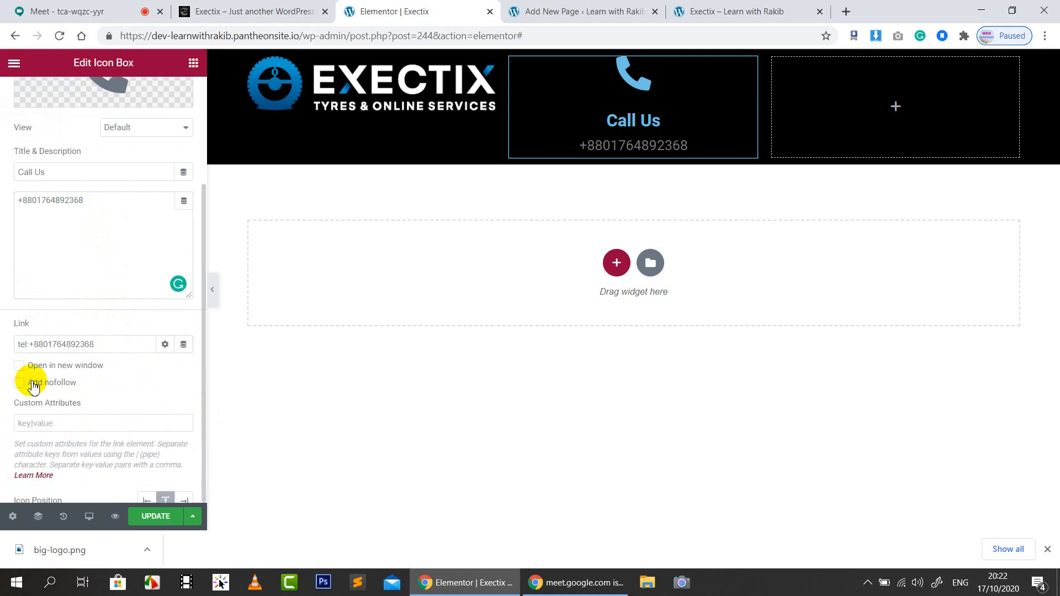
click(44, 367)
click(165, 344)
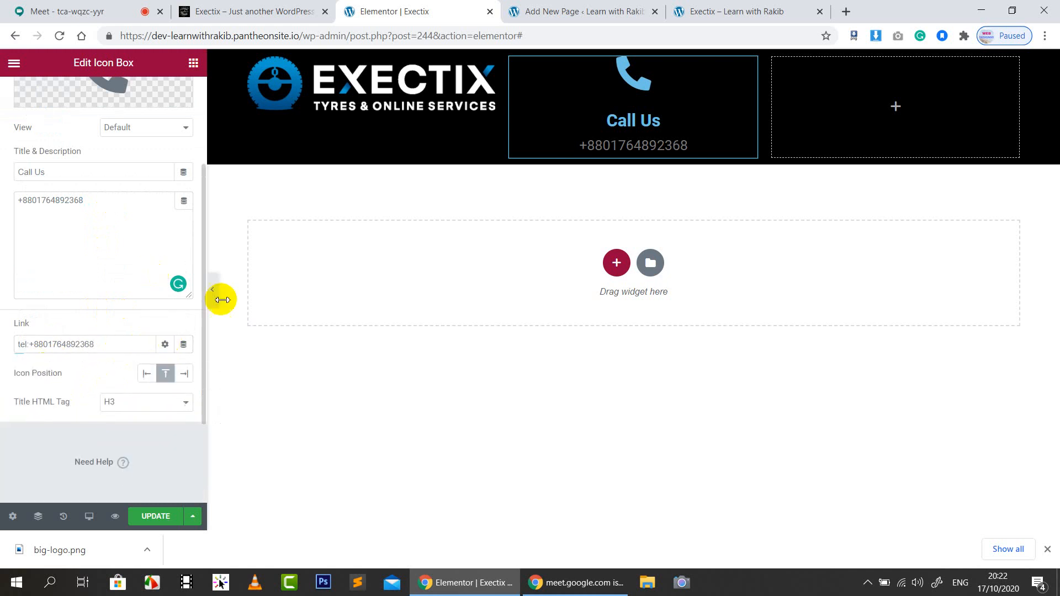
click(291, 6)
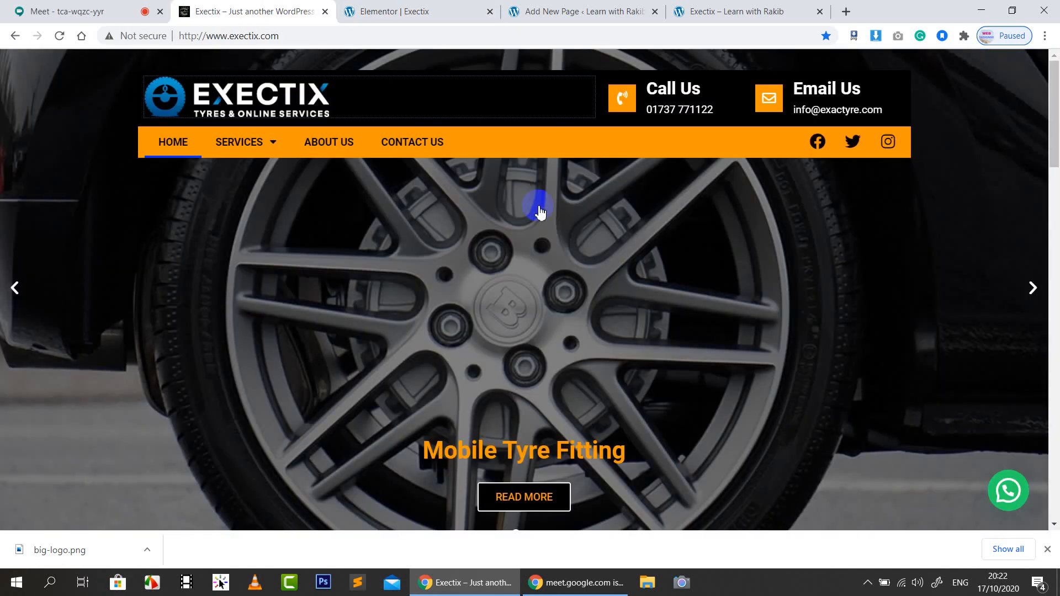
Set the Call Us icon position to Left of the text
click(602, 9)
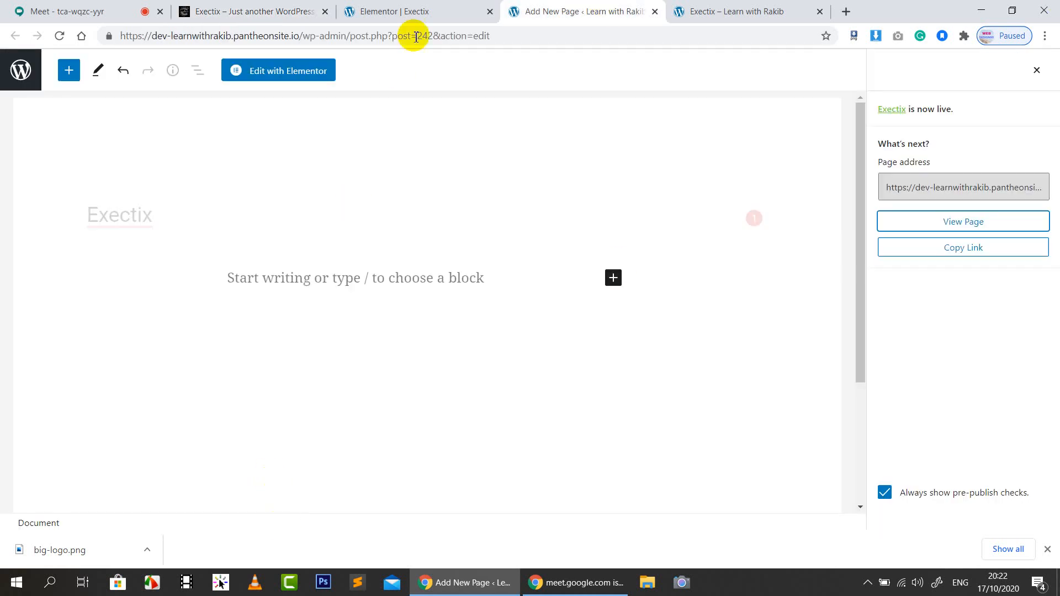
click(395, 6)
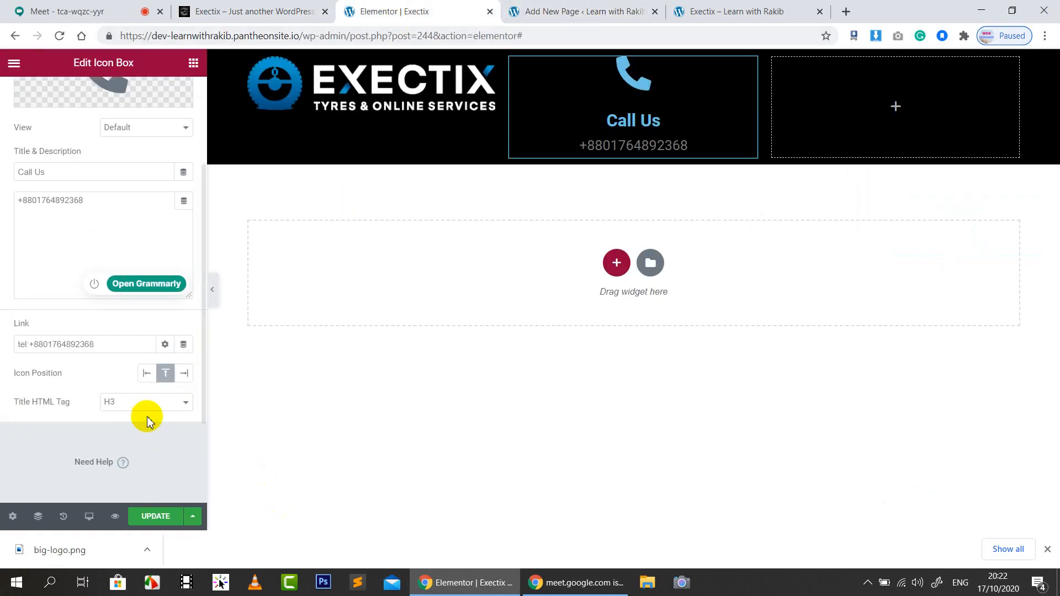
click(147, 371)
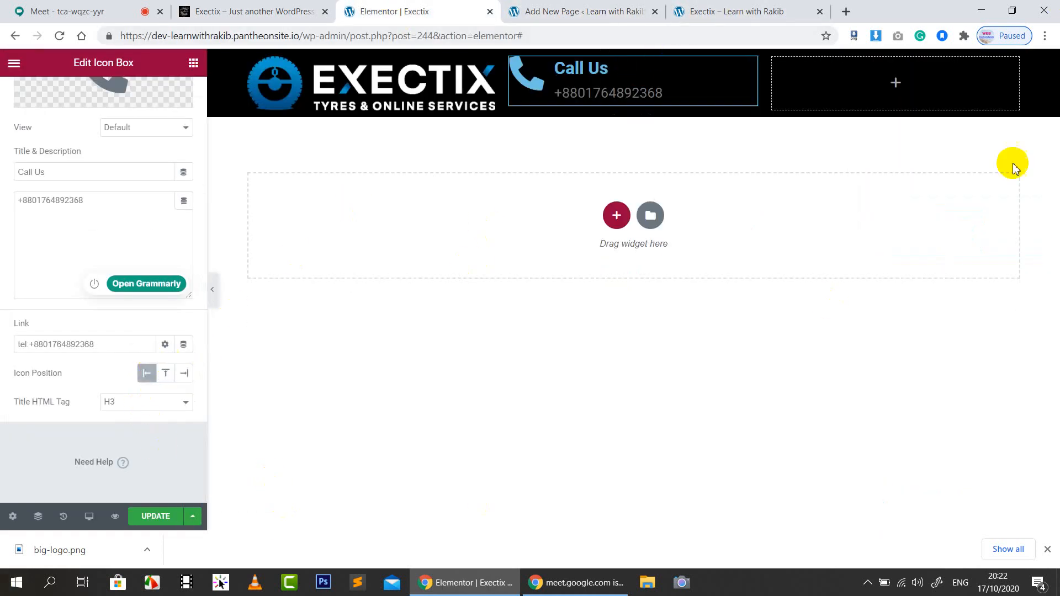
scroll(102, 183, up, 3)
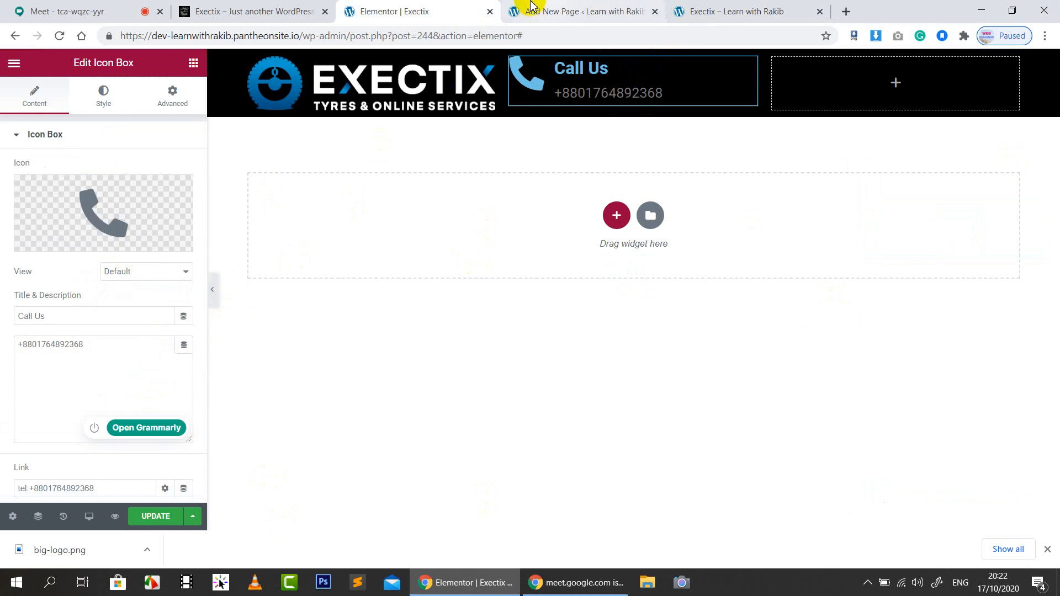
Open the icon's Primary Color picker, then bring up options on the live site's call icon
click(270, 9)
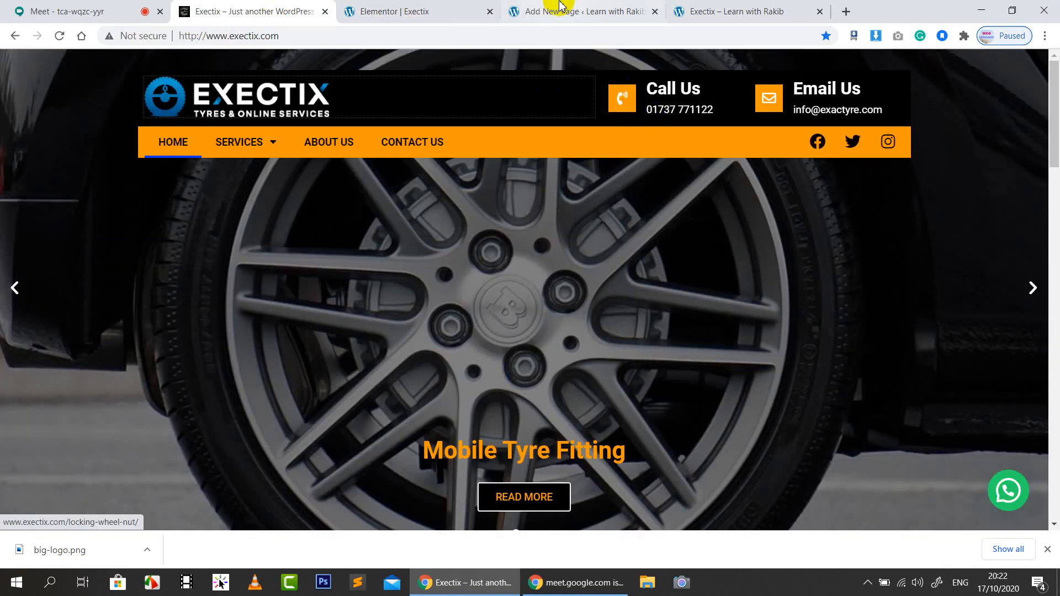
click(461, 6)
click(105, 104)
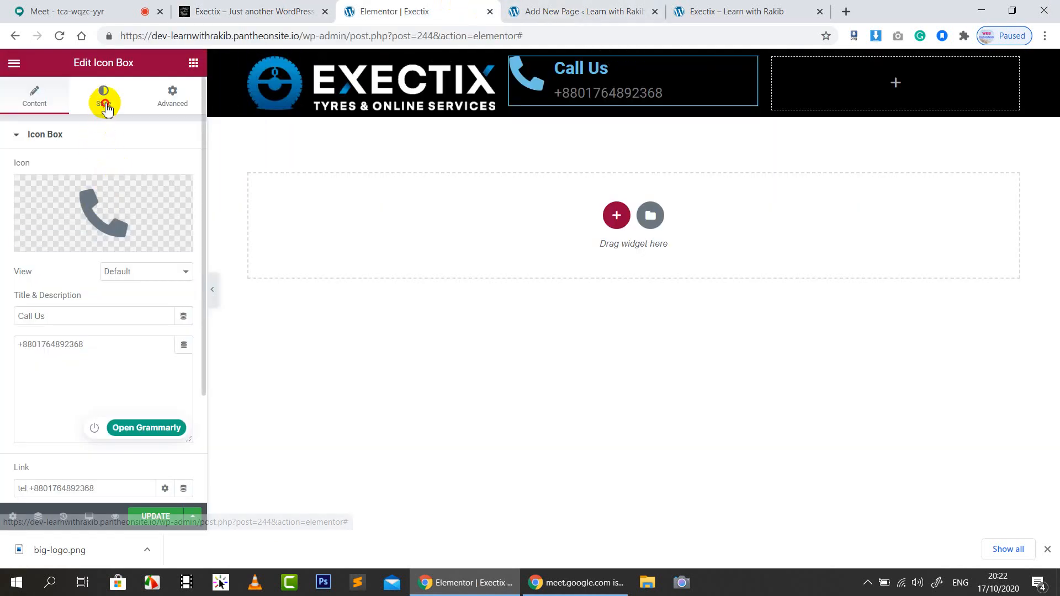
click(185, 198)
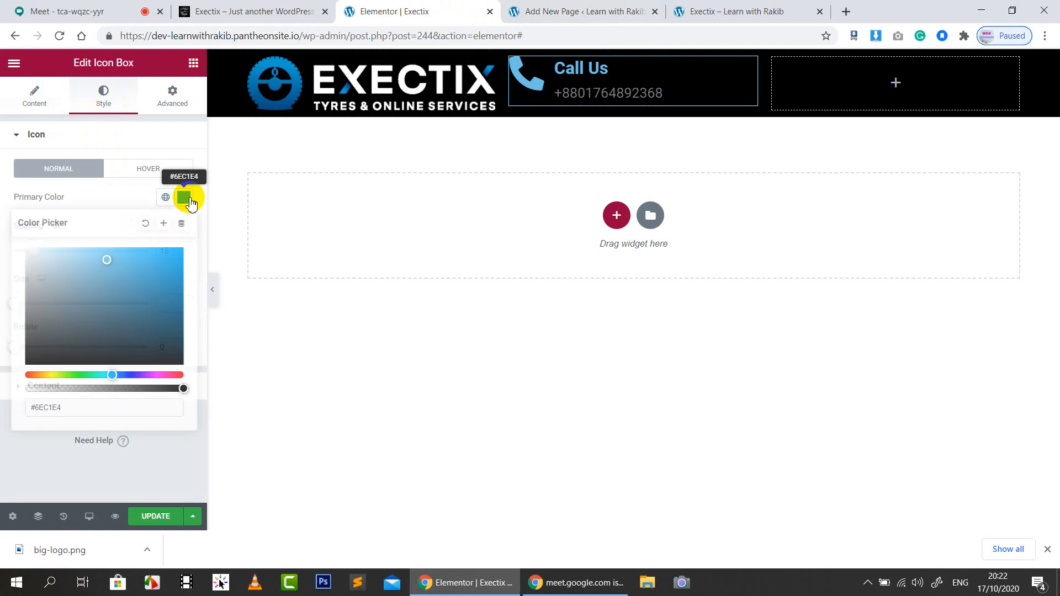
click(530, 10)
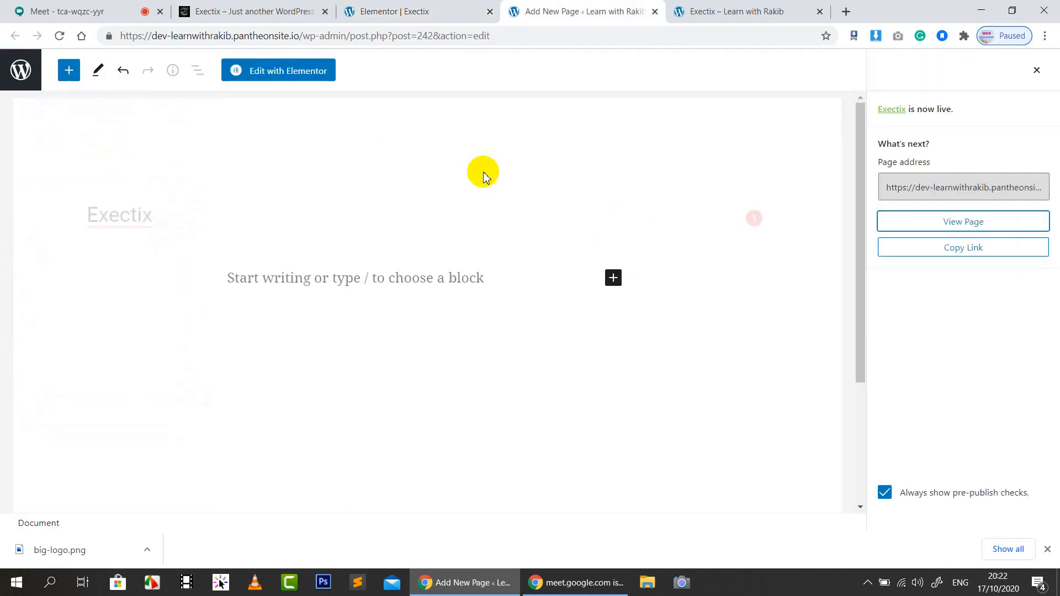
click(209, 8)
right_click(627, 95)
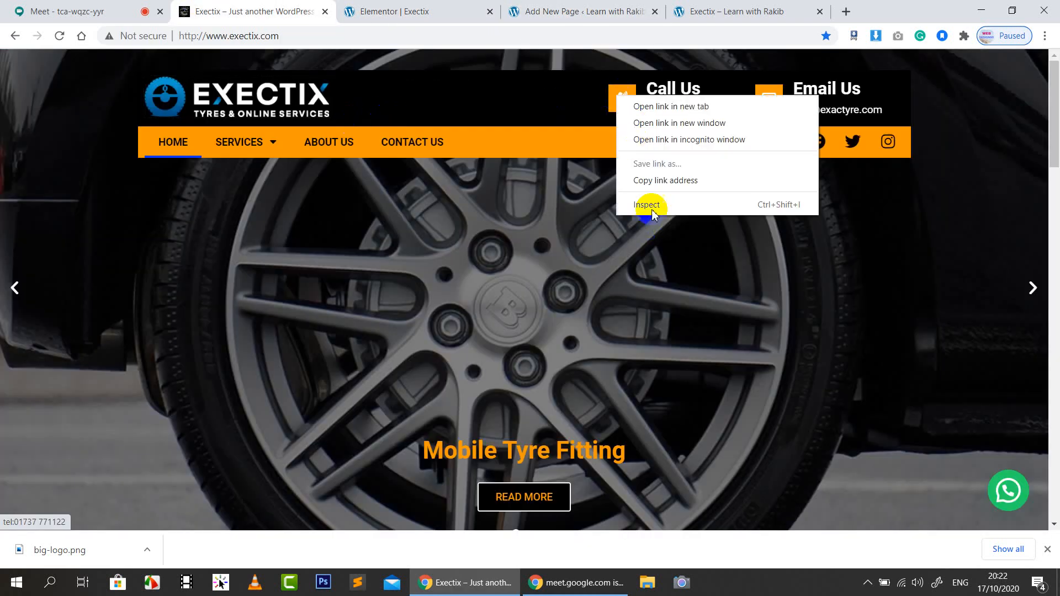
Inspect the live header in DevTools, working up to the orange menu bar section
click(652, 203)
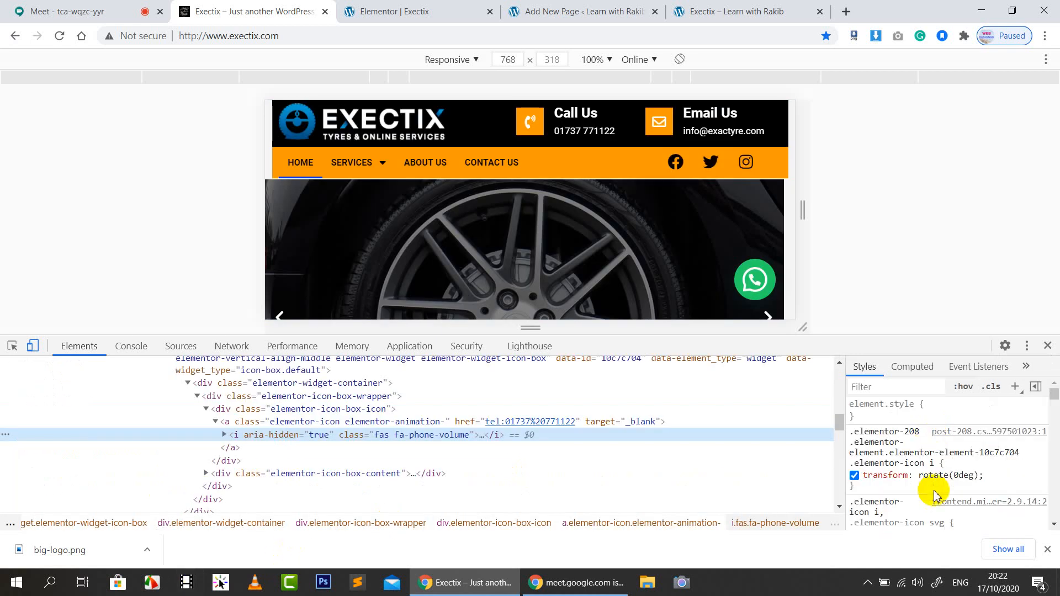
scroll(936, 490, down, 5)
scroll(936, 490, down, 10)
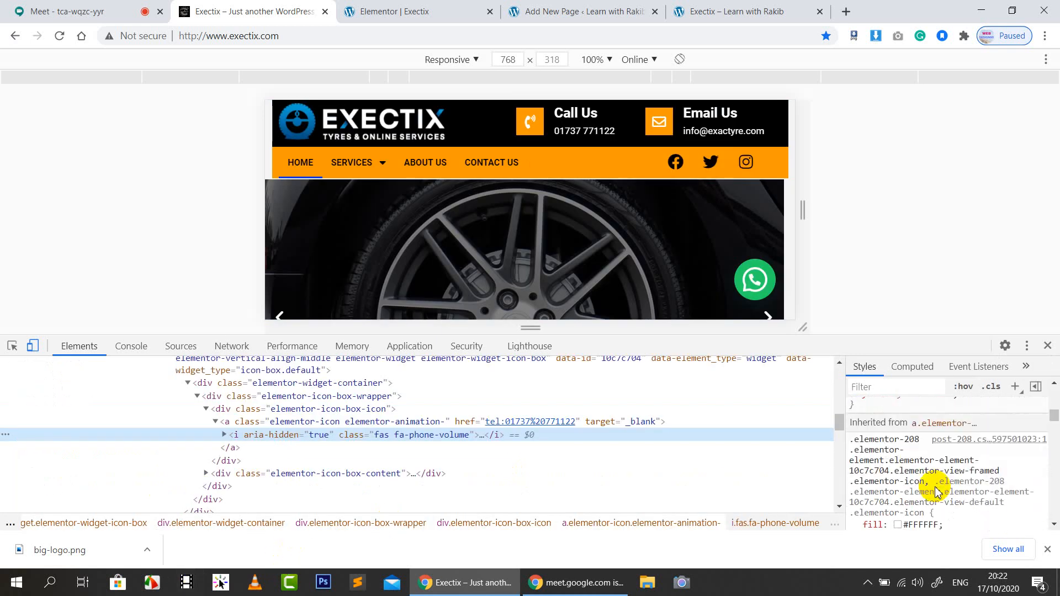
right_click(303, 163)
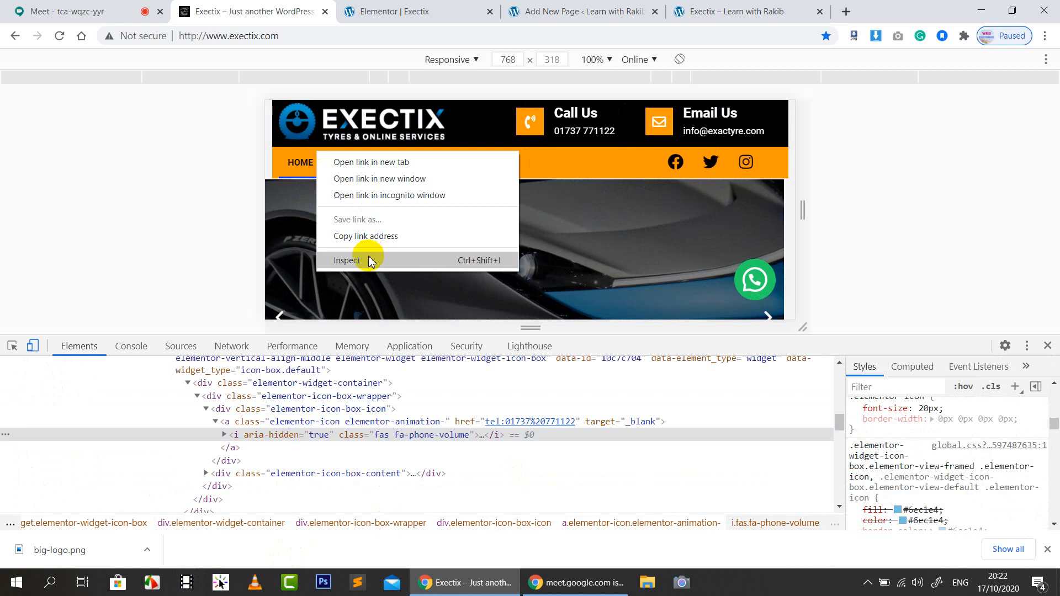
click(345, 258)
scroll(1011, 422, down, 6)
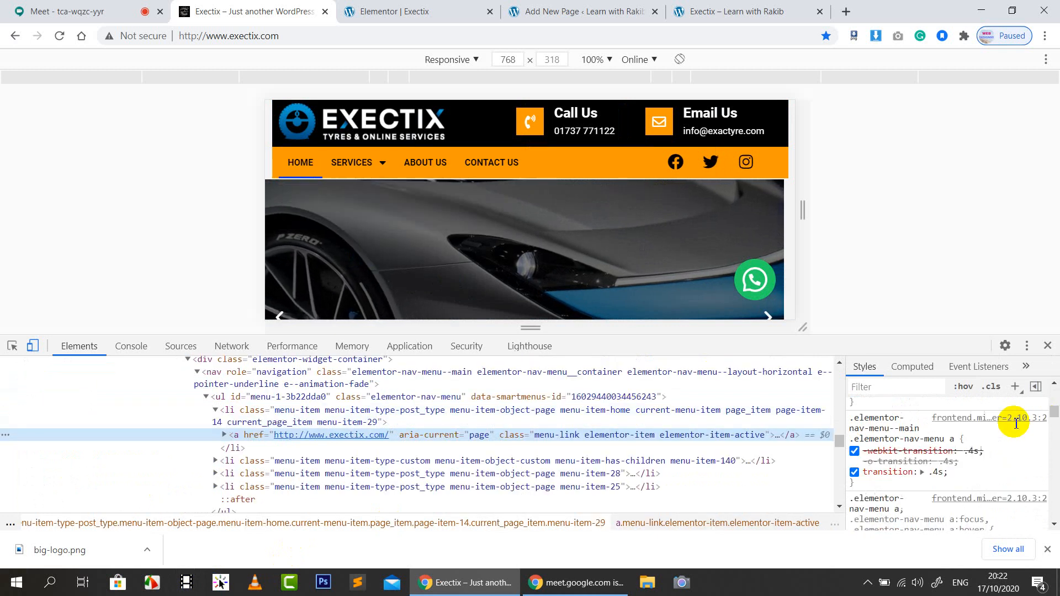
scroll(1009, 430, up, 3)
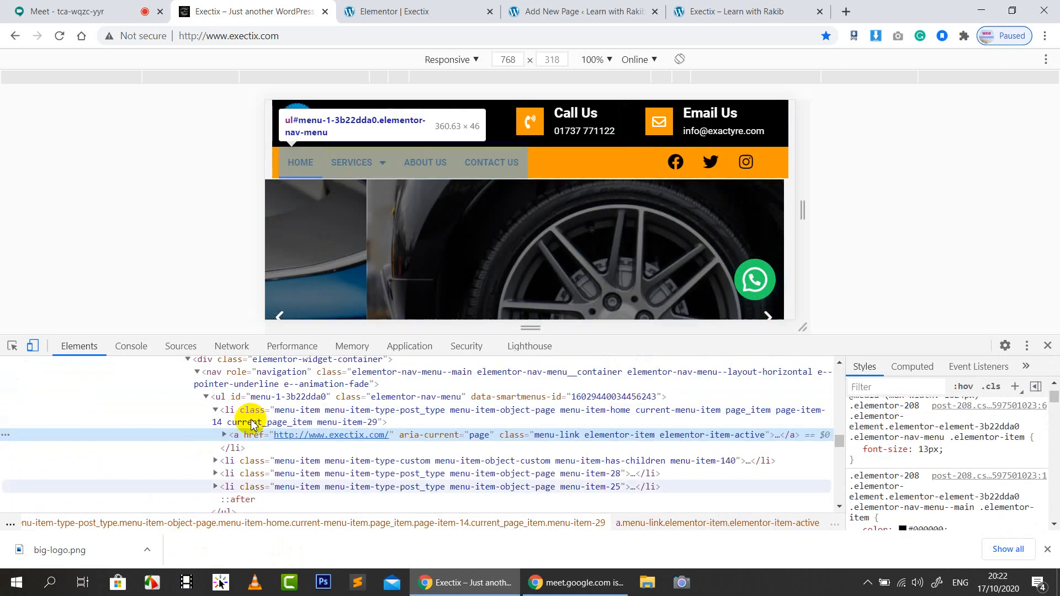
scroll(235, 387, up, 3)
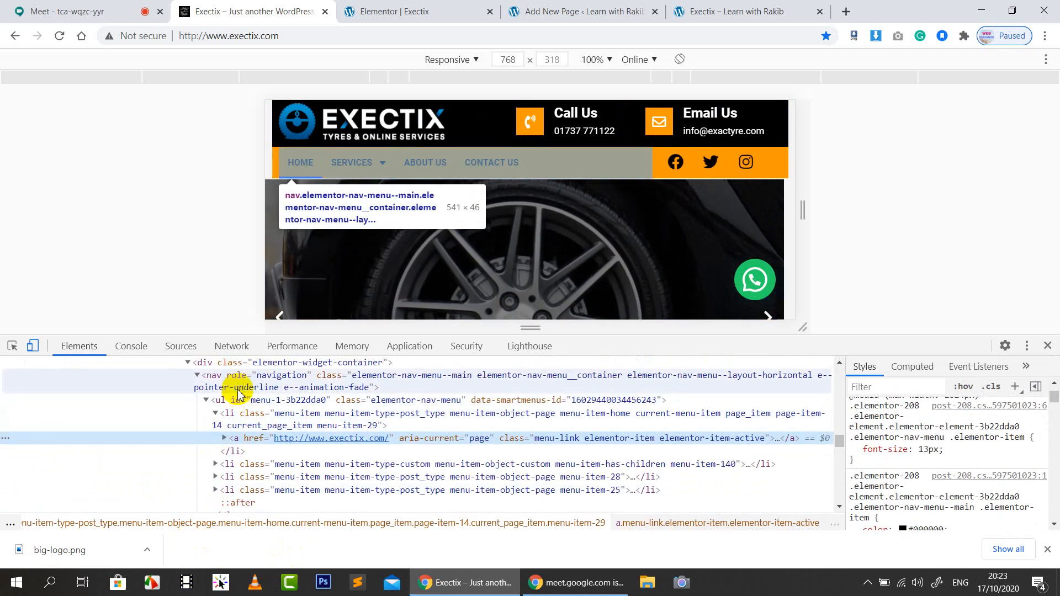
click(231, 400)
scroll(232, 400, up, 3)
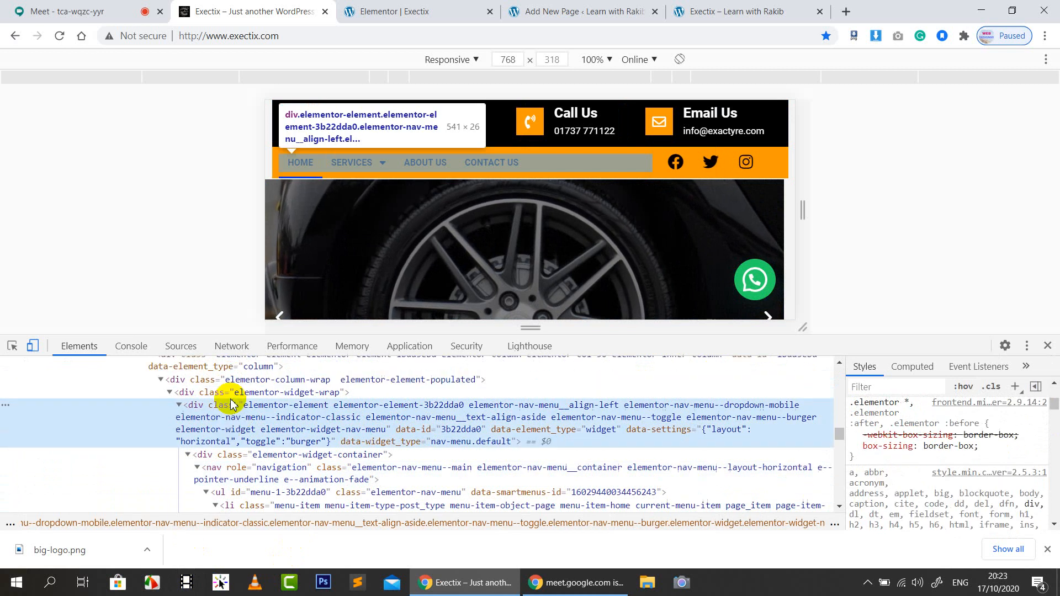
scroll(232, 419, up, 2)
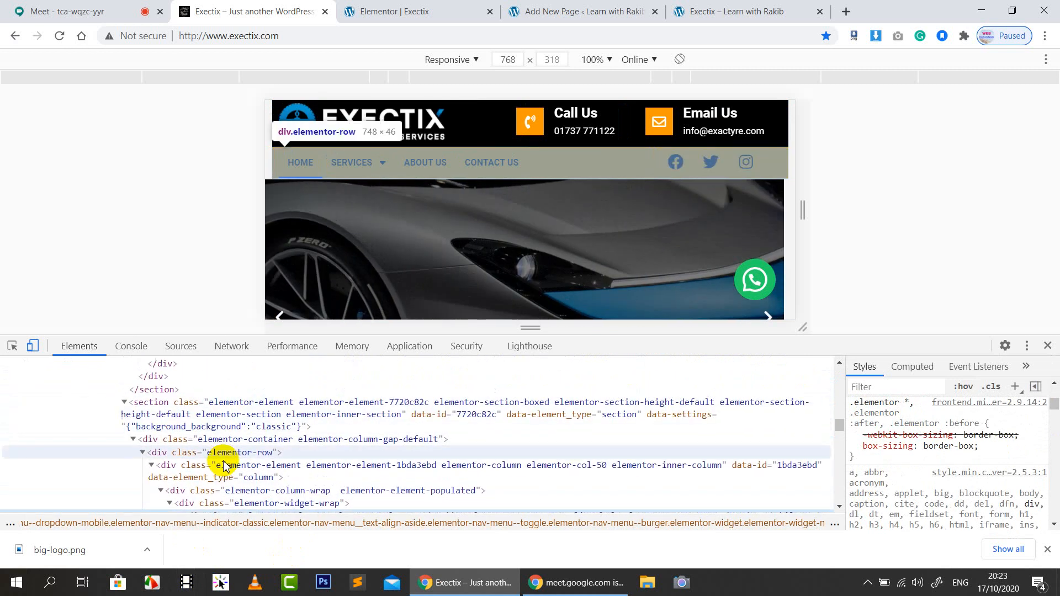
click(178, 404)
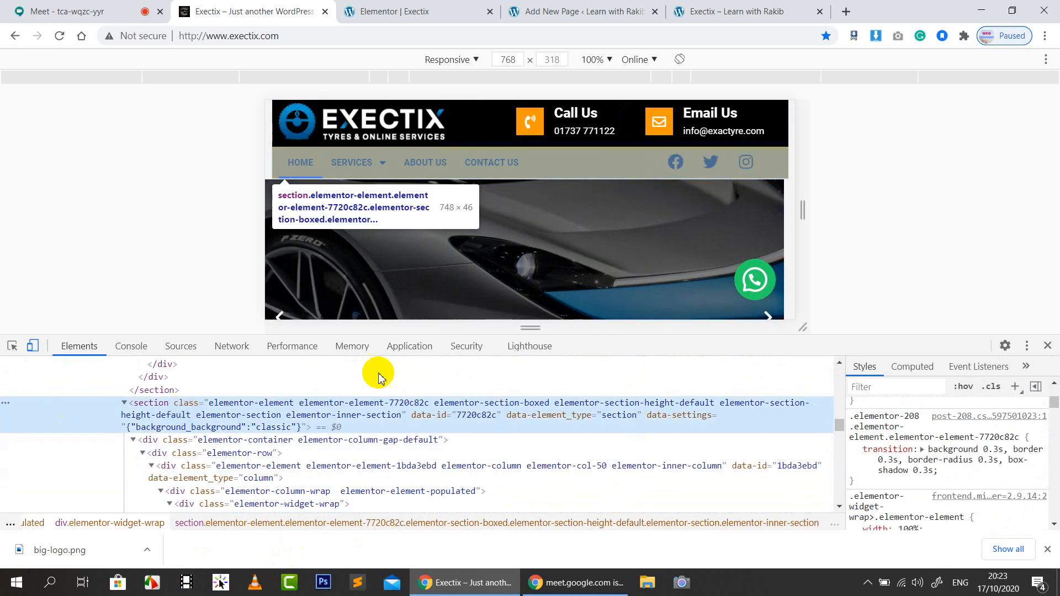
Copy the menu bar's #FA9900 background-color value from the Styles pane
scroll(921, 463, up, 1)
scroll(922, 467, up, 1)
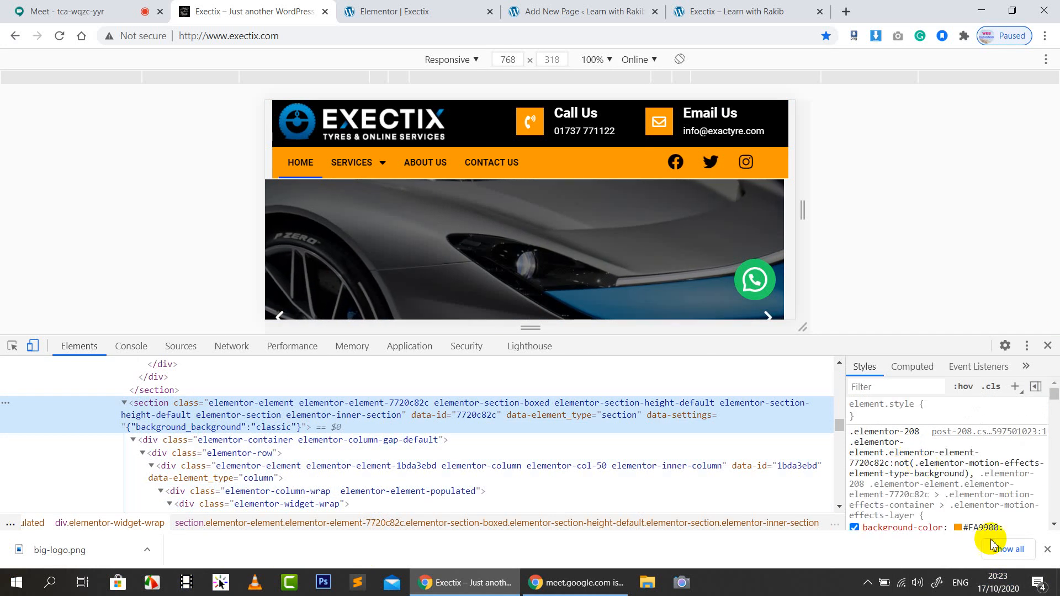
click(979, 528)
right_click(982, 531)
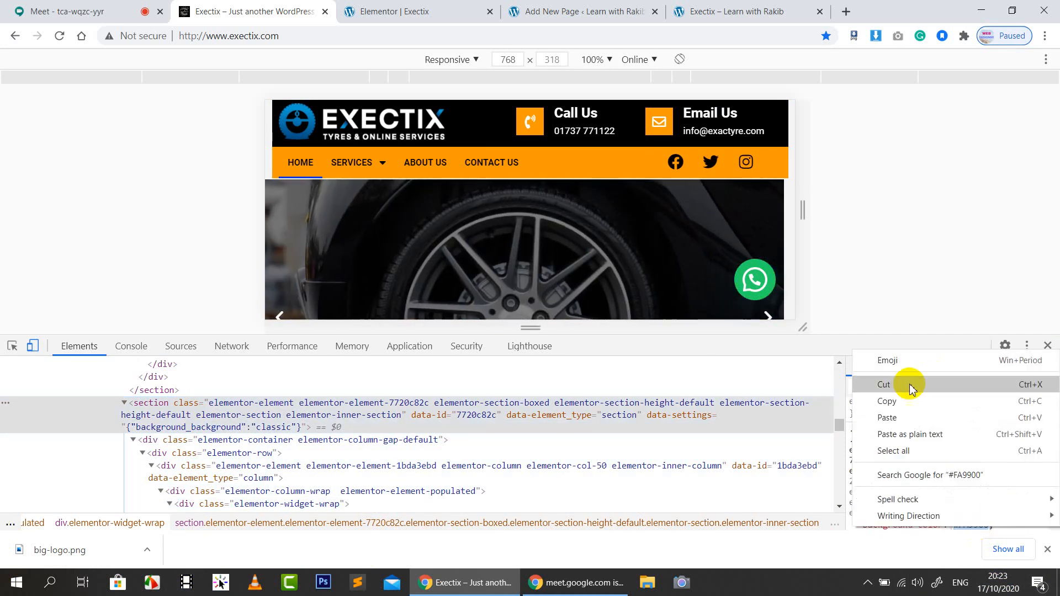
click(906, 401)
click(418, 7)
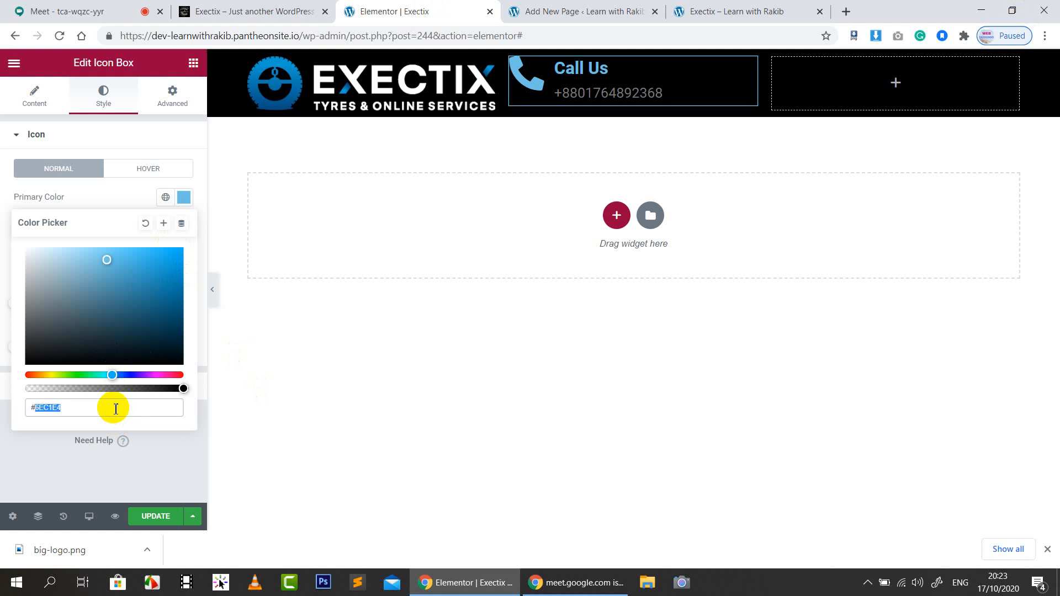
Colour the phone icon #FA9900, the title white and the phone number near-white #FAFAFA
key(ctrl+v)
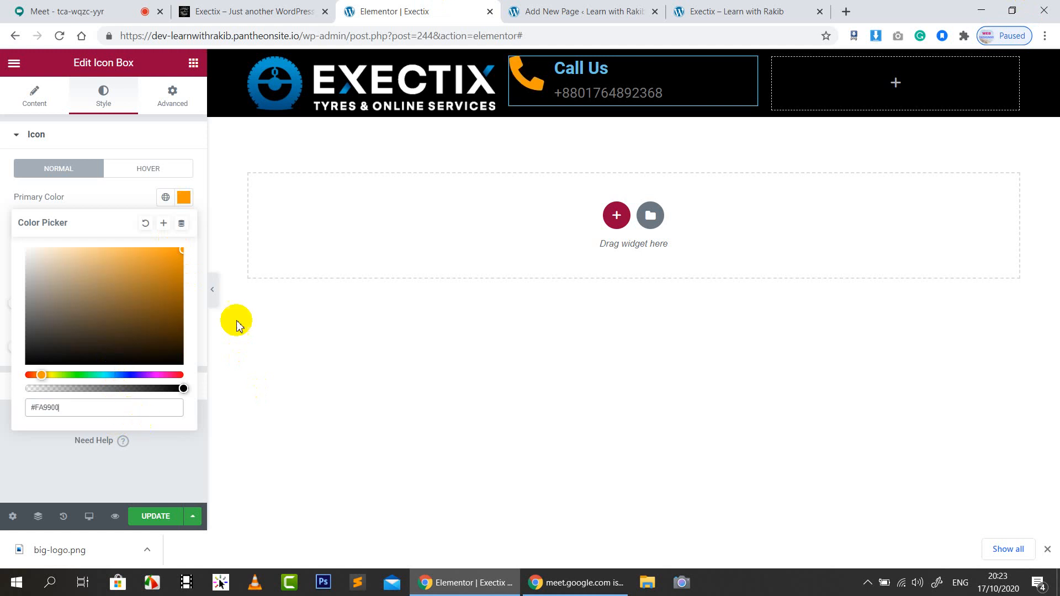
click(118, 195)
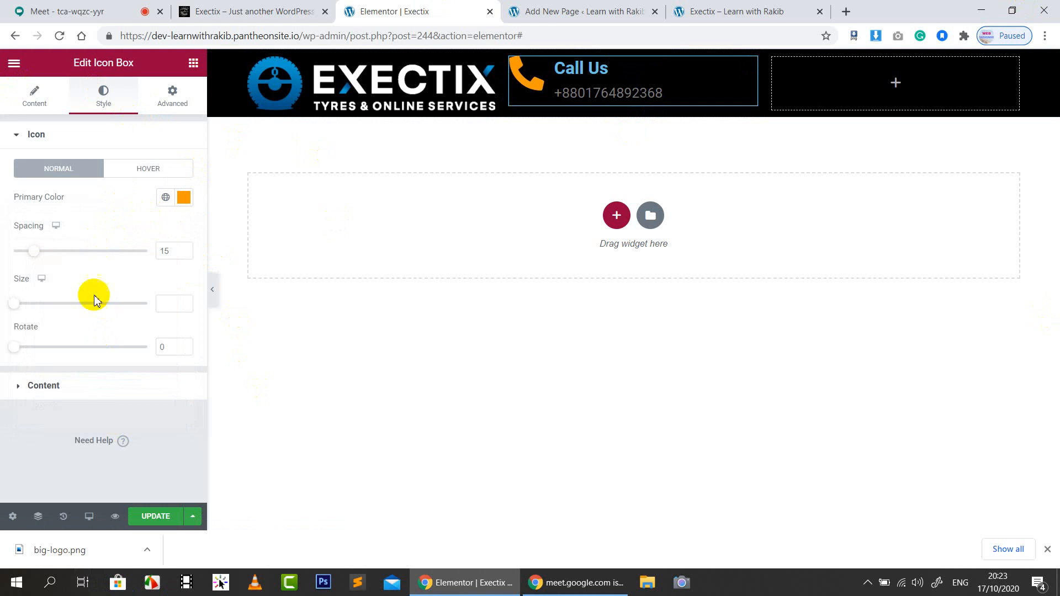
click(64, 400)
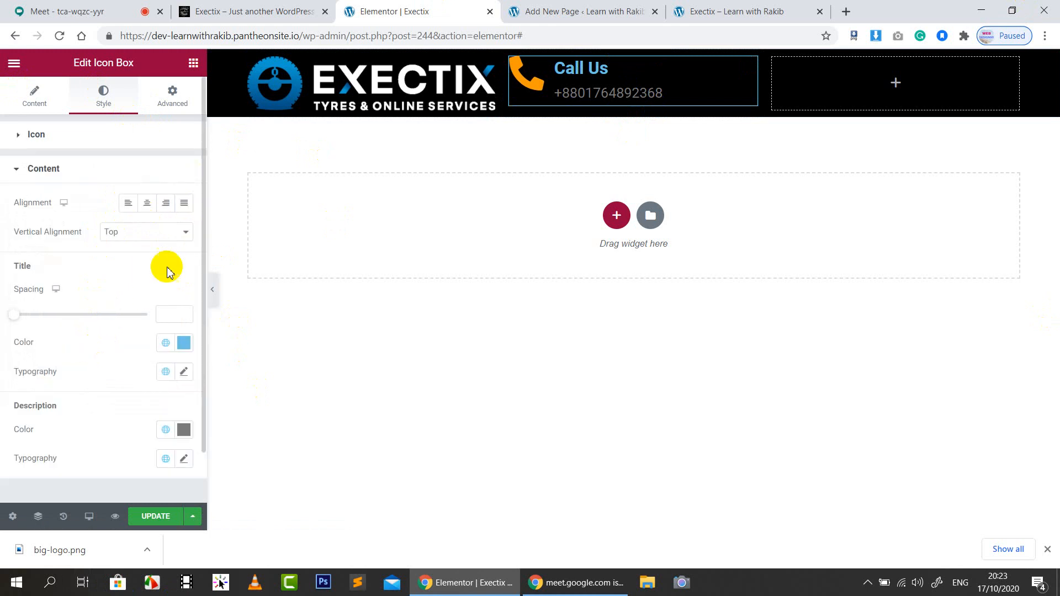
click(183, 345)
drag(133, 245, 10, 141)
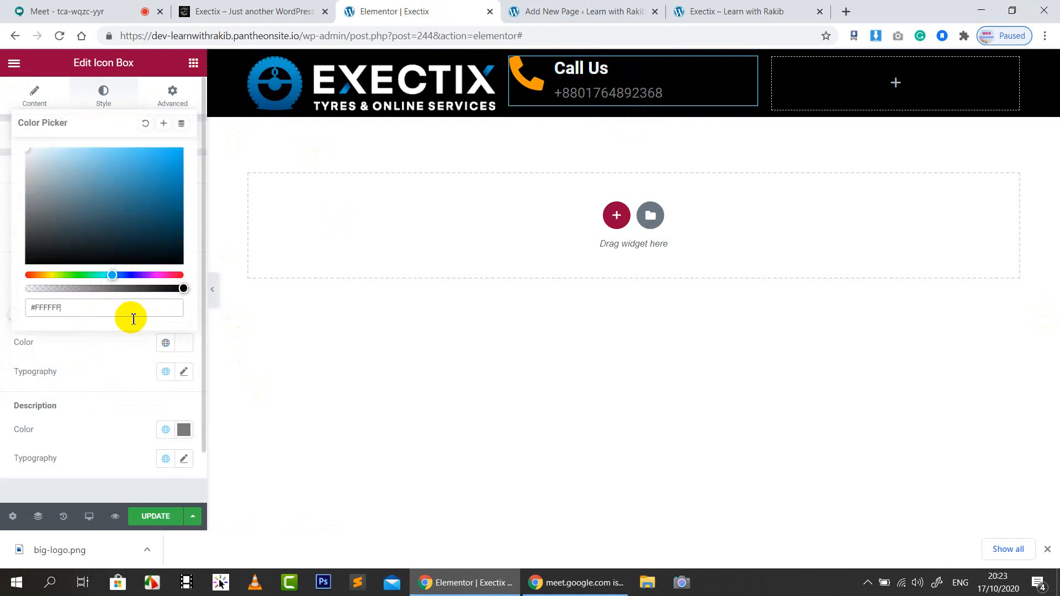
click(113, 334)
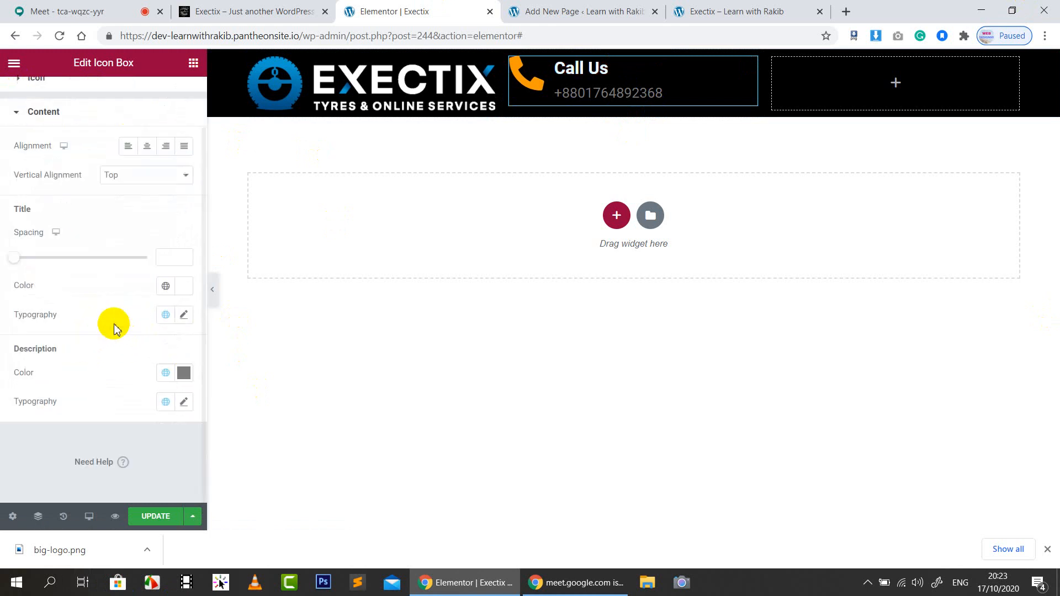
click(185, 381)
drag(95, 208, 5, 184)
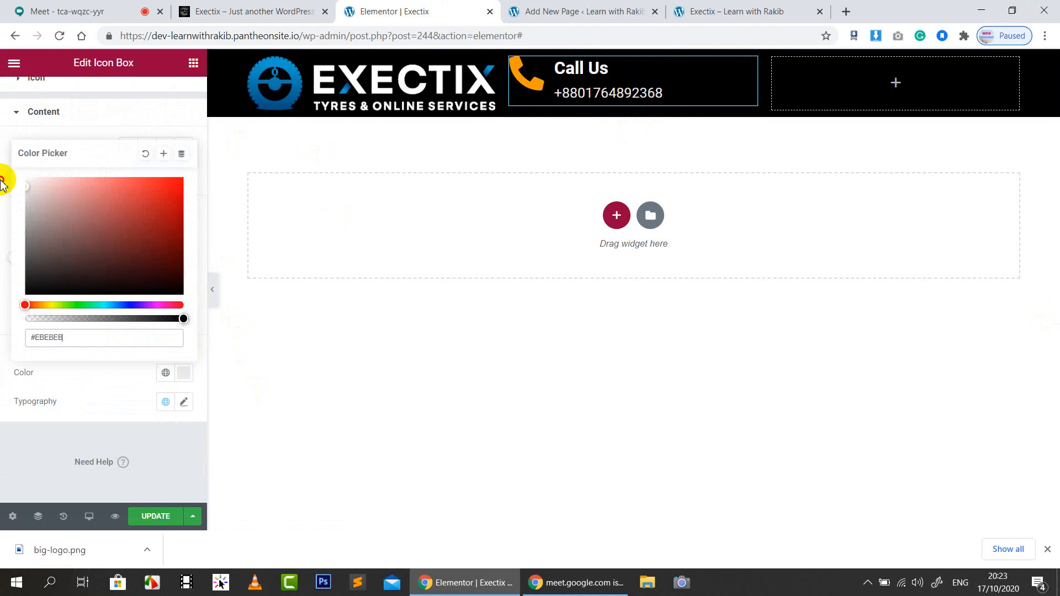
click(103, 382)
Set the icon spacing to 11 and the icon size to 30
scroll(111, 342, up, 2)
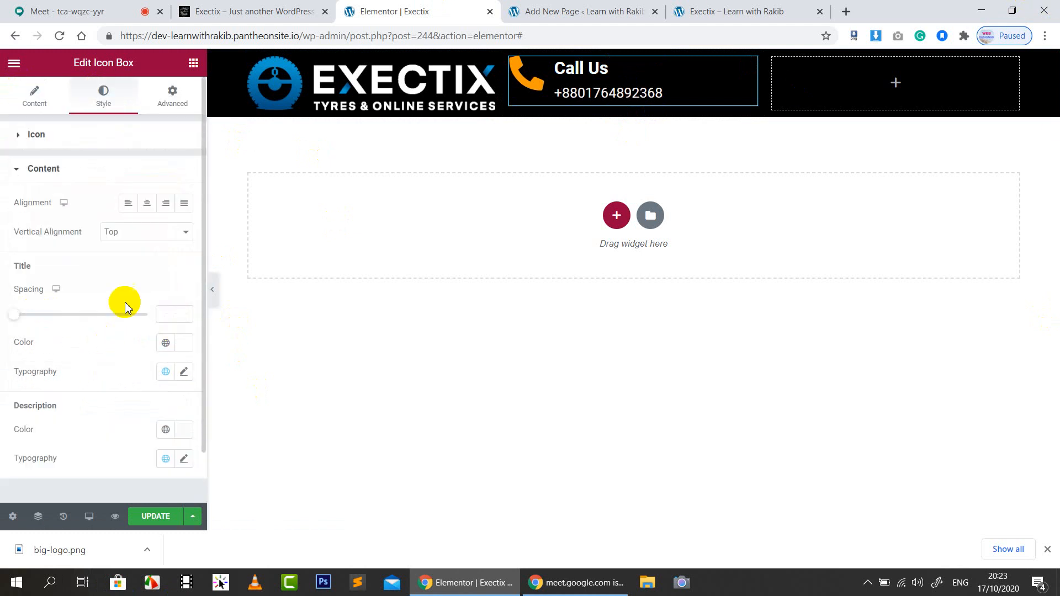
click(34, 108)
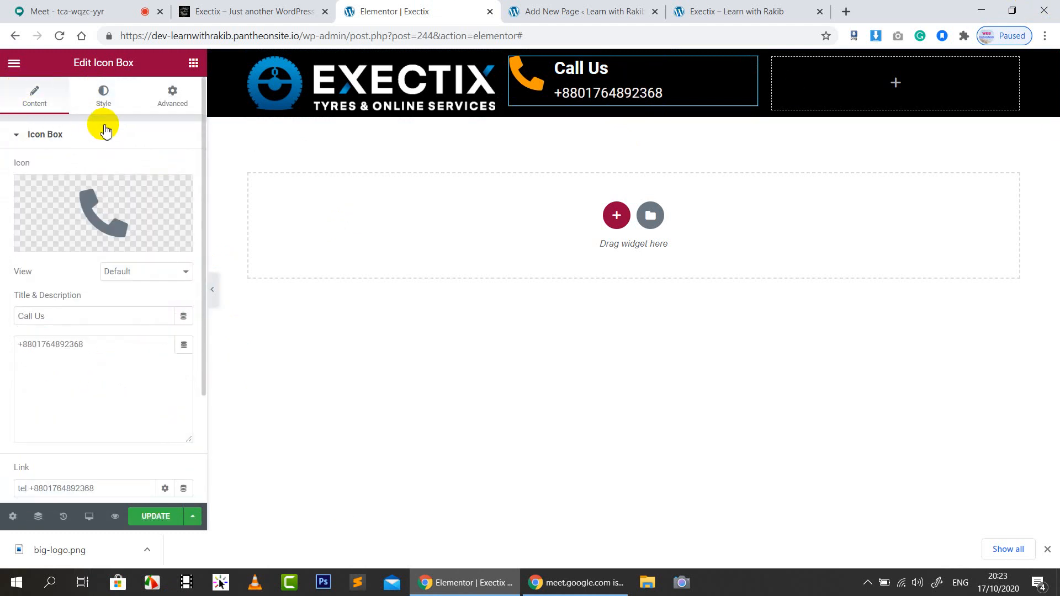
click(109, 104)
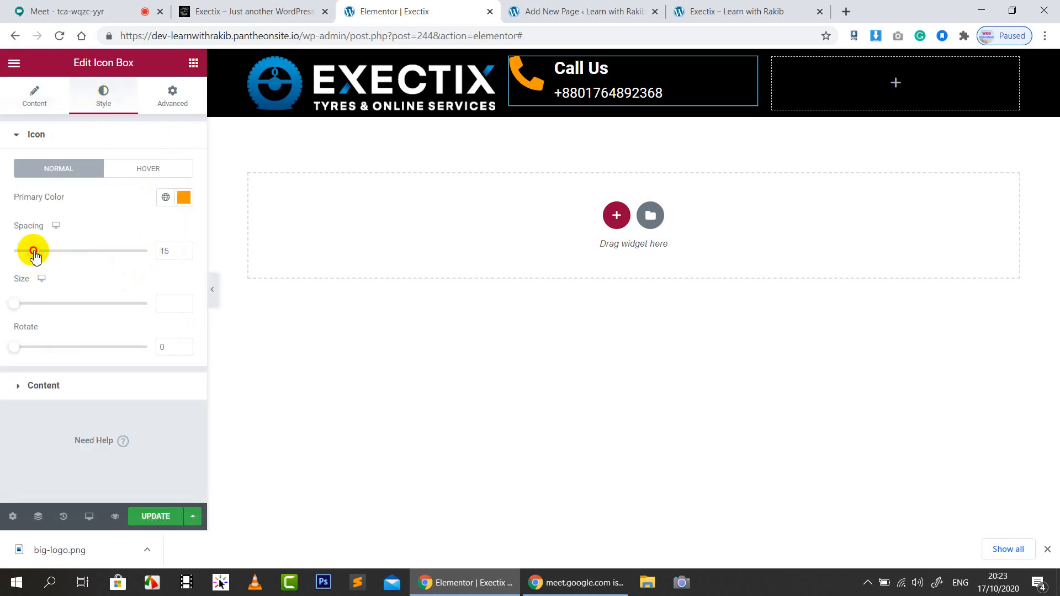
drag(34, 253, 102, 256)
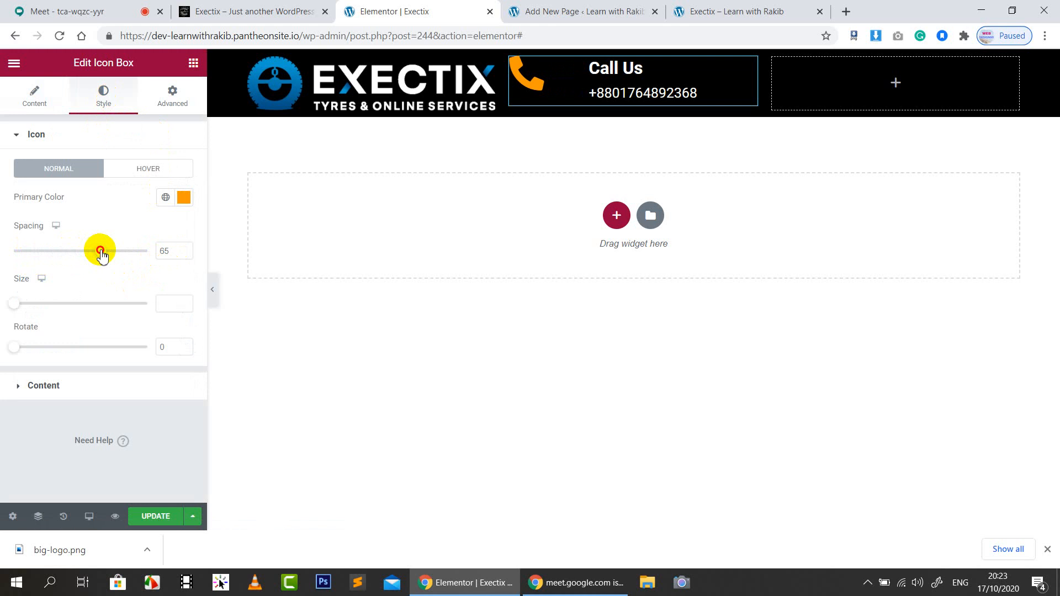
drag(102, 255, 29, 252)
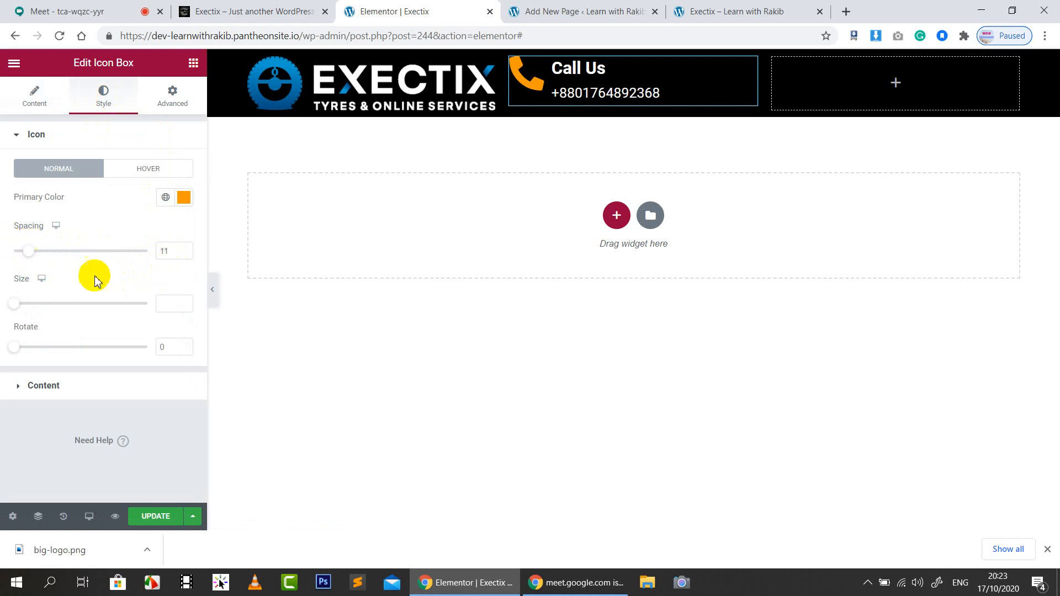
click(18, 304)
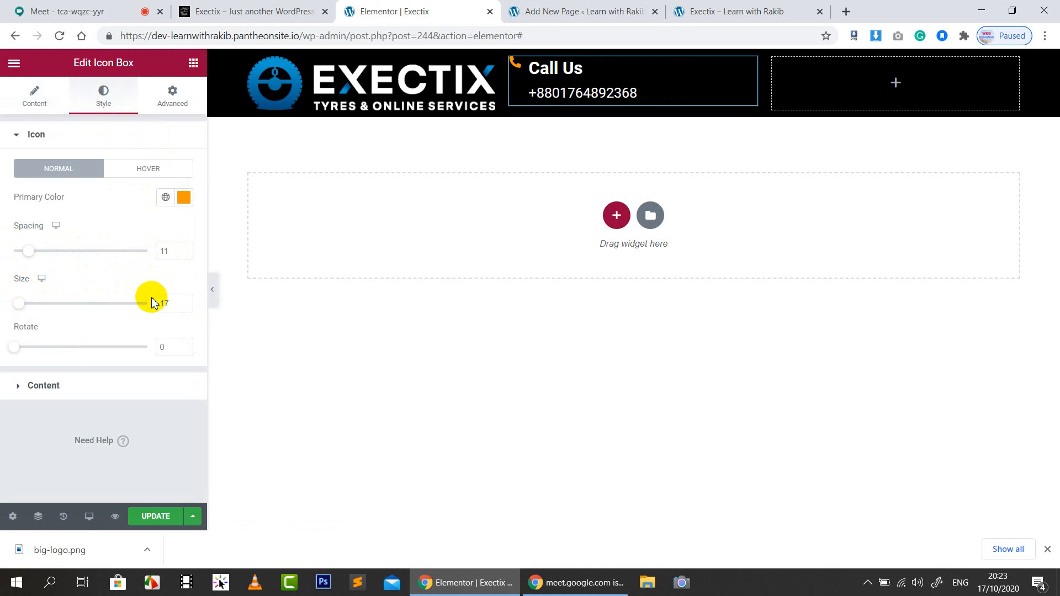
text(30)
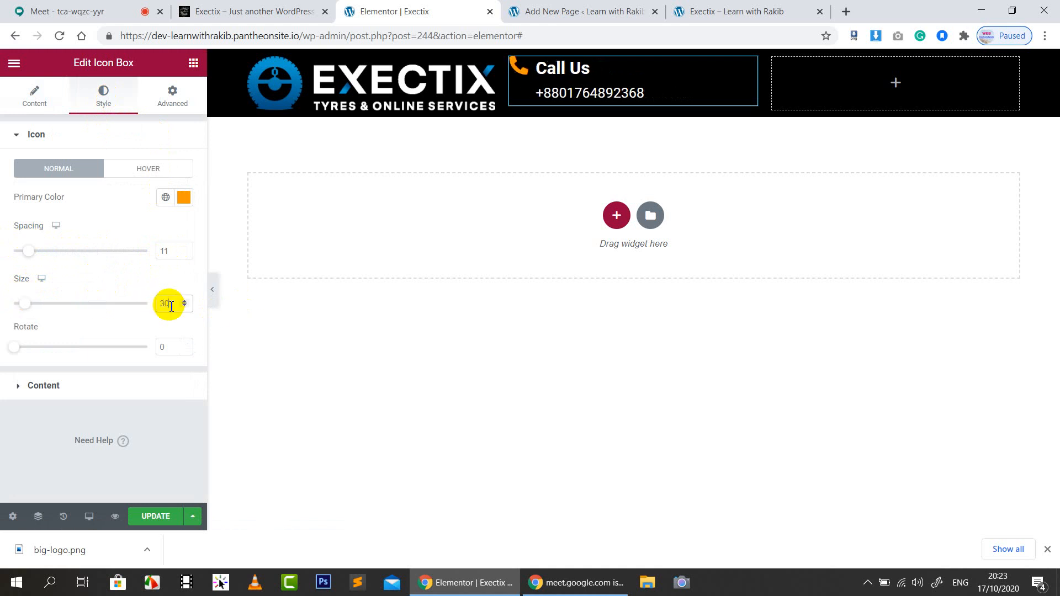
Center the icon vertically beside the text and set the title spacing to 0
click(44, 386)
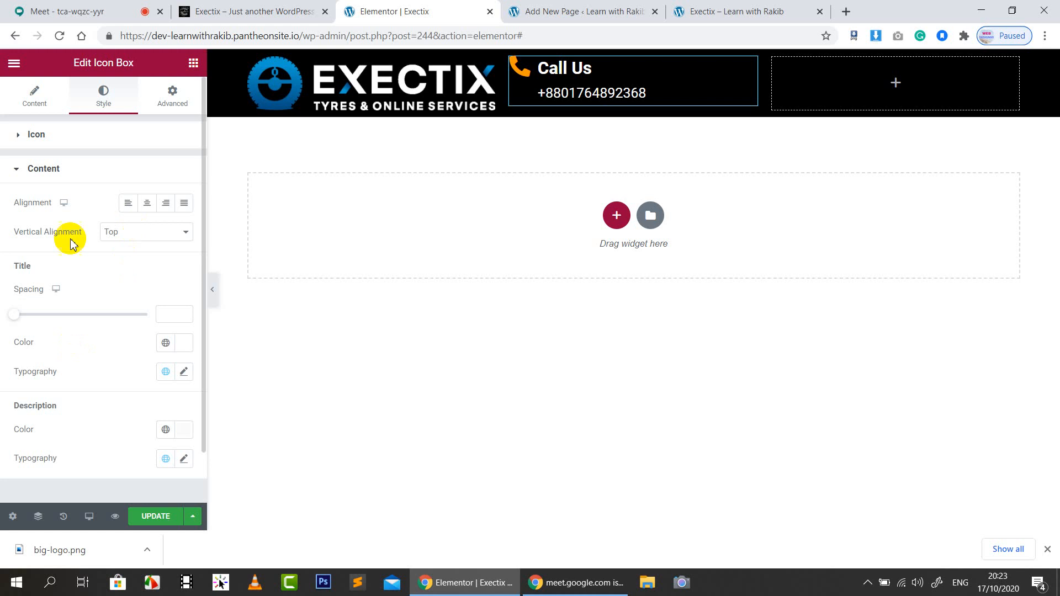
click(138, 233)
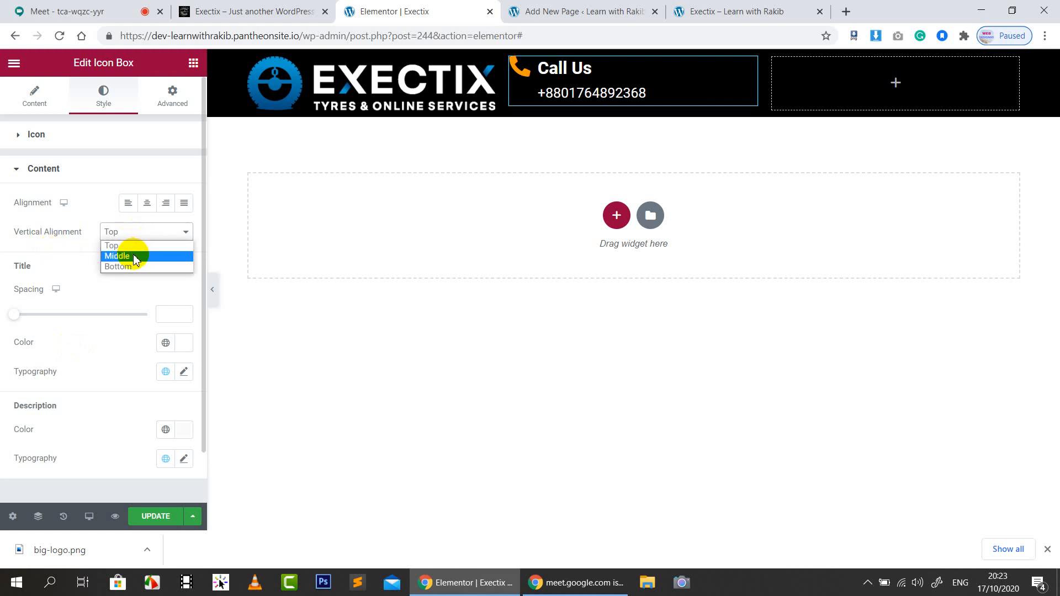
click(135, 254)
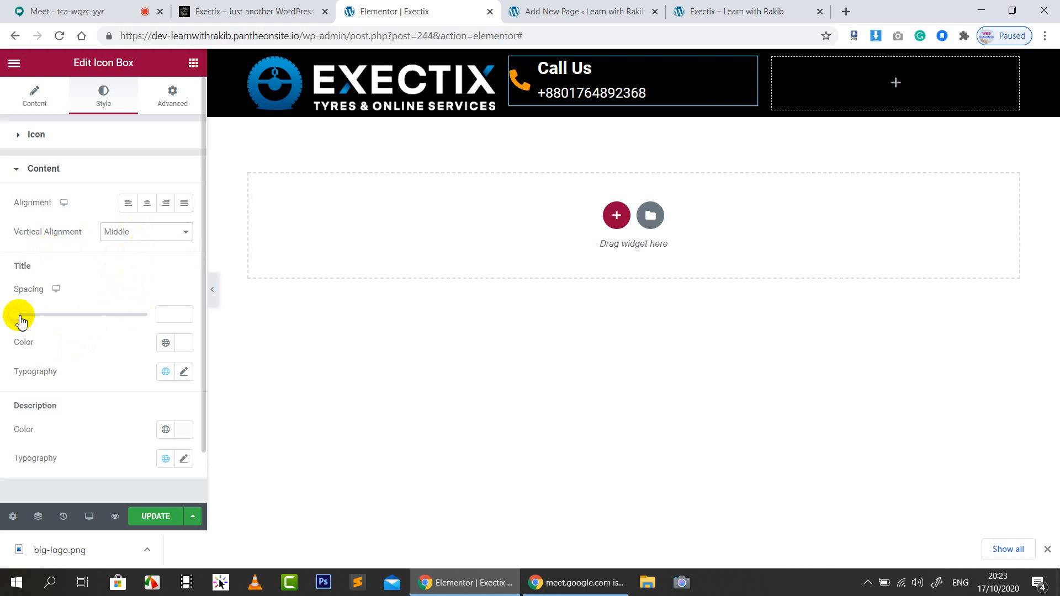
mouse_move(20, 316)
mouse_down()
mouse_move(41, 310)
mouse_move(6, 308)
mouse_up()
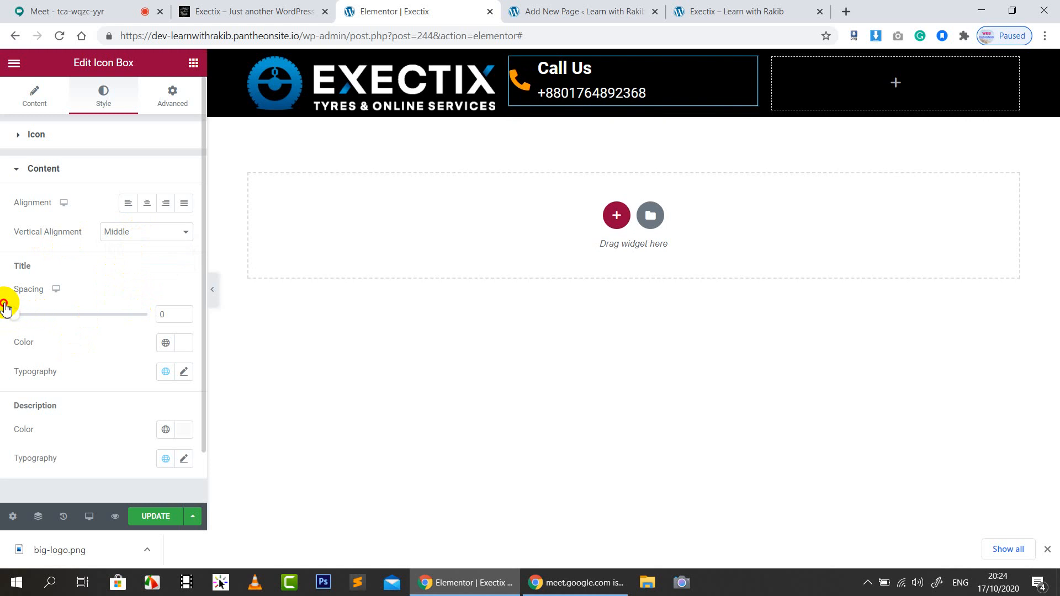
scroll(114, 325, down, 1)
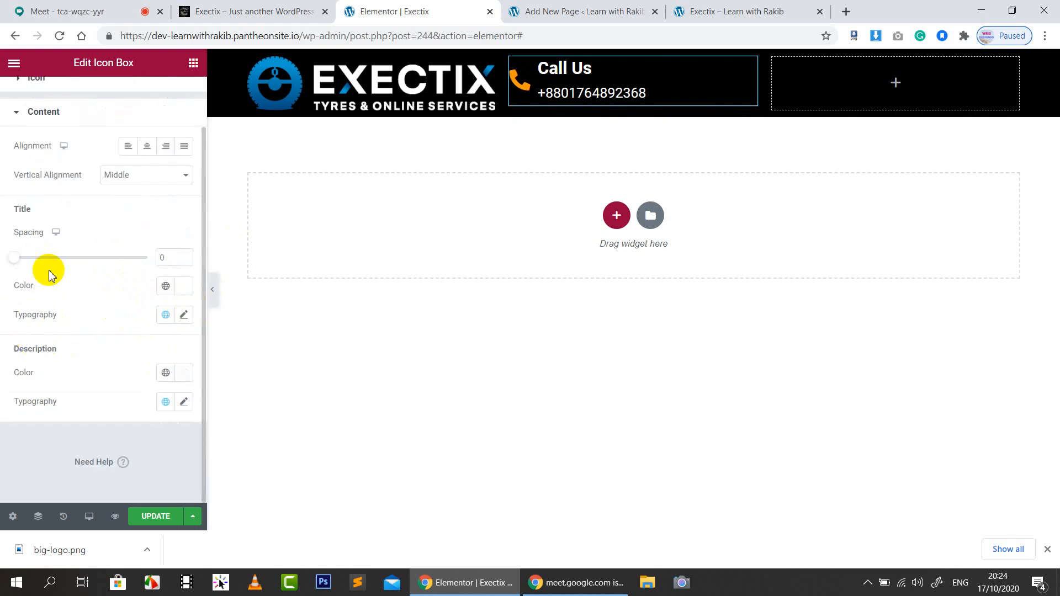
Set the Call Us title typography size to 20
click(184, 316)
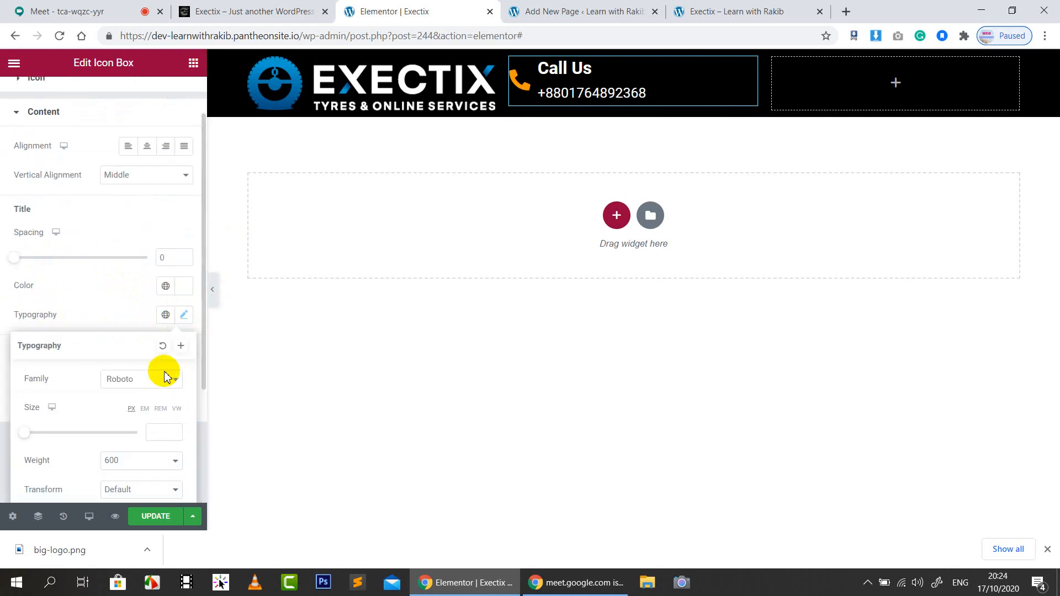
click(156, 433)
text(20)
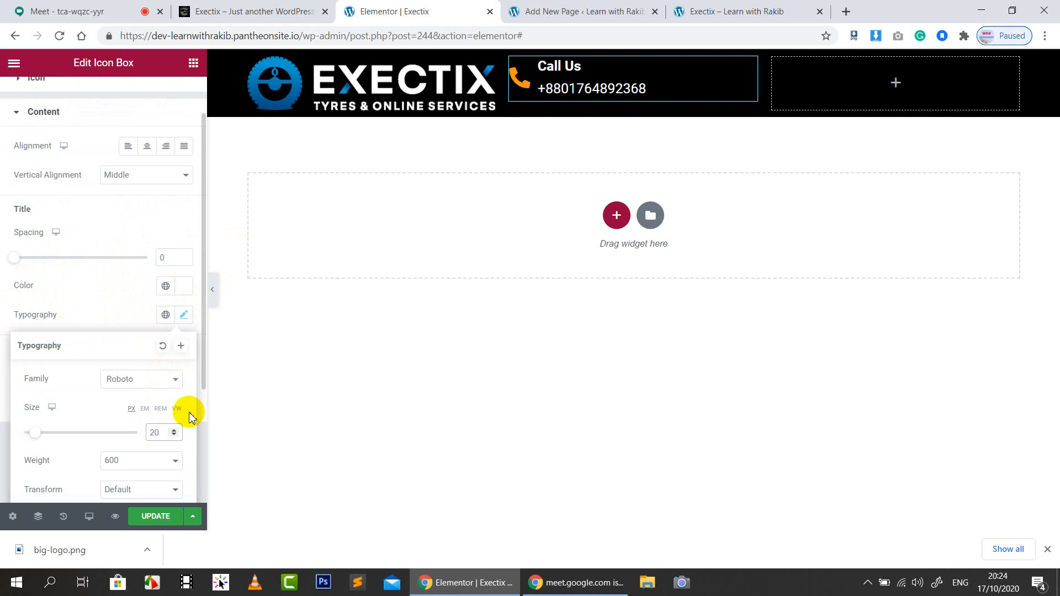
scroll(123, 354, down, 3)
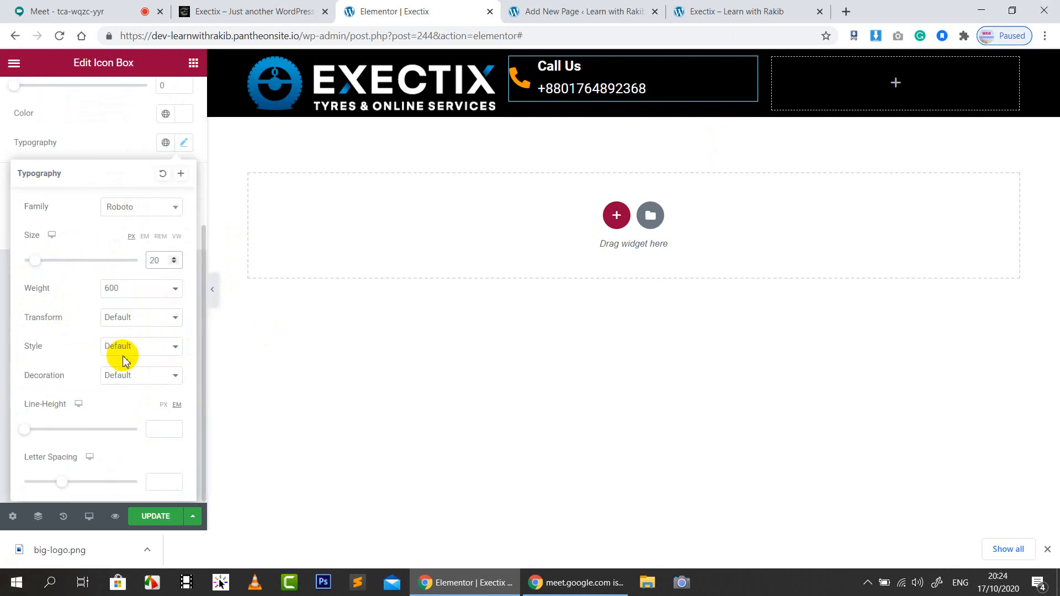
scroll(78, 238, up, 4)
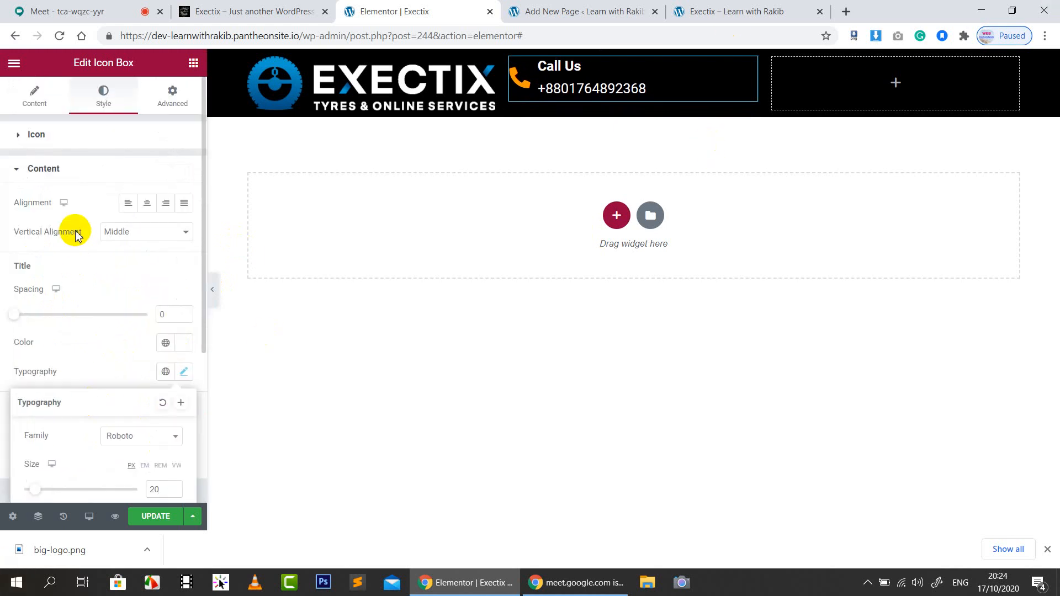
click(77, 236)
click(80, 167)
click(80, 167)
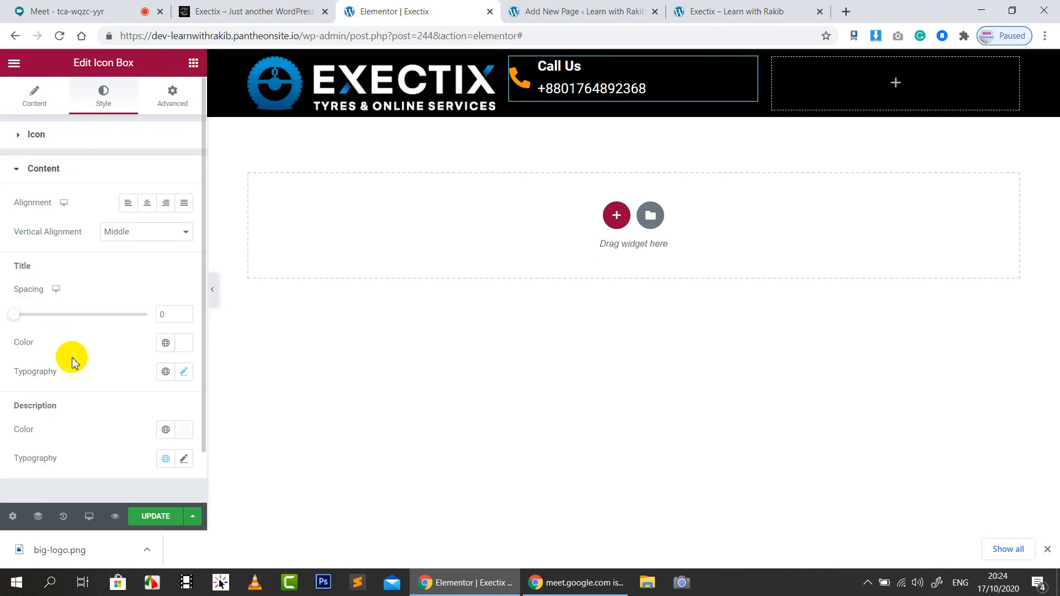
Set the phone number's description typography size to 18
scroll(73, 362, down, 2)
click(184, 404)
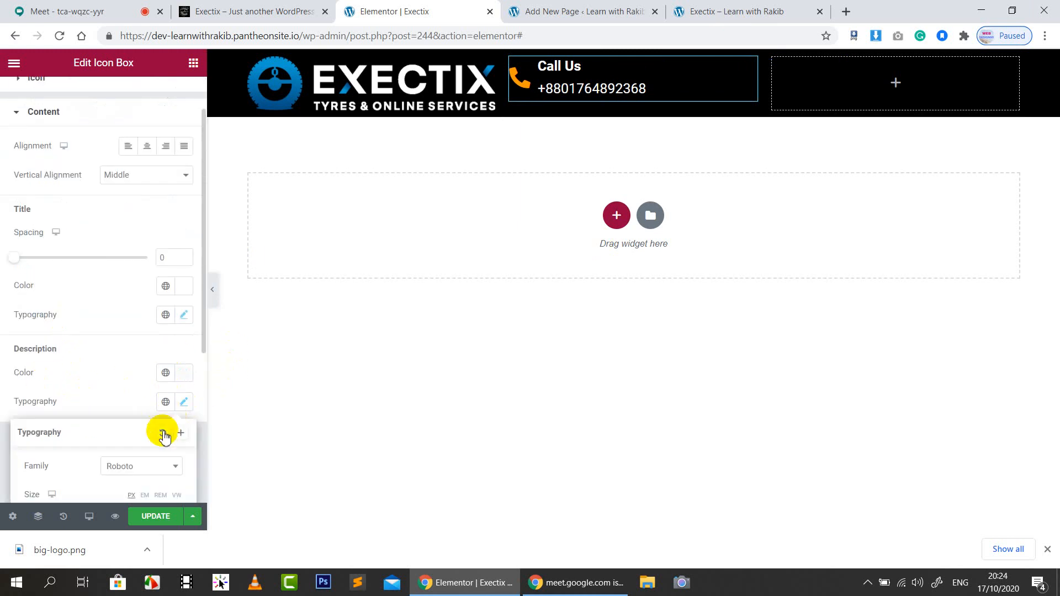
scroll(147, 436, down, 5)
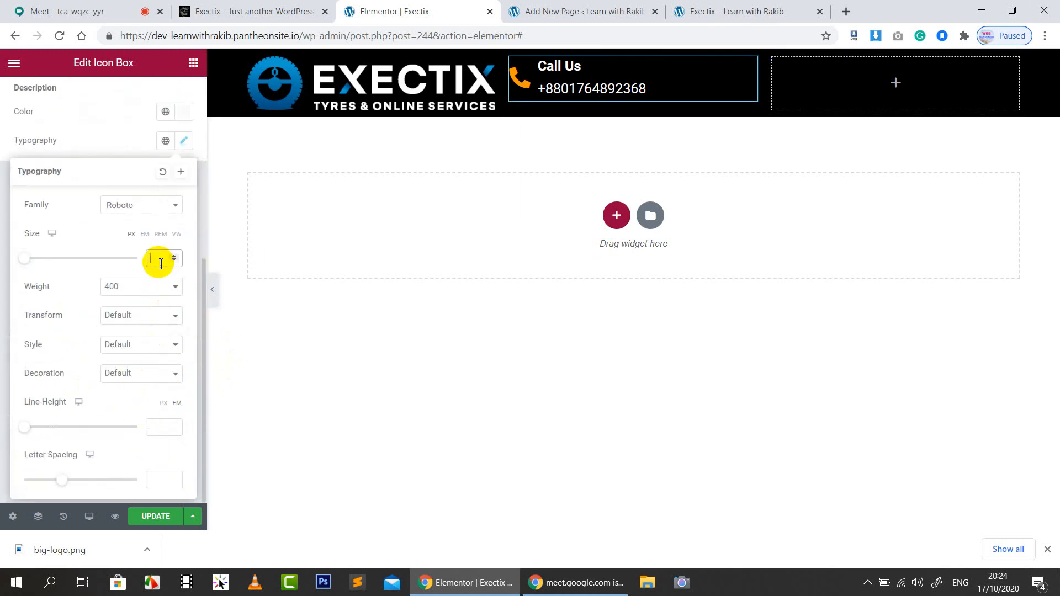
text(20)
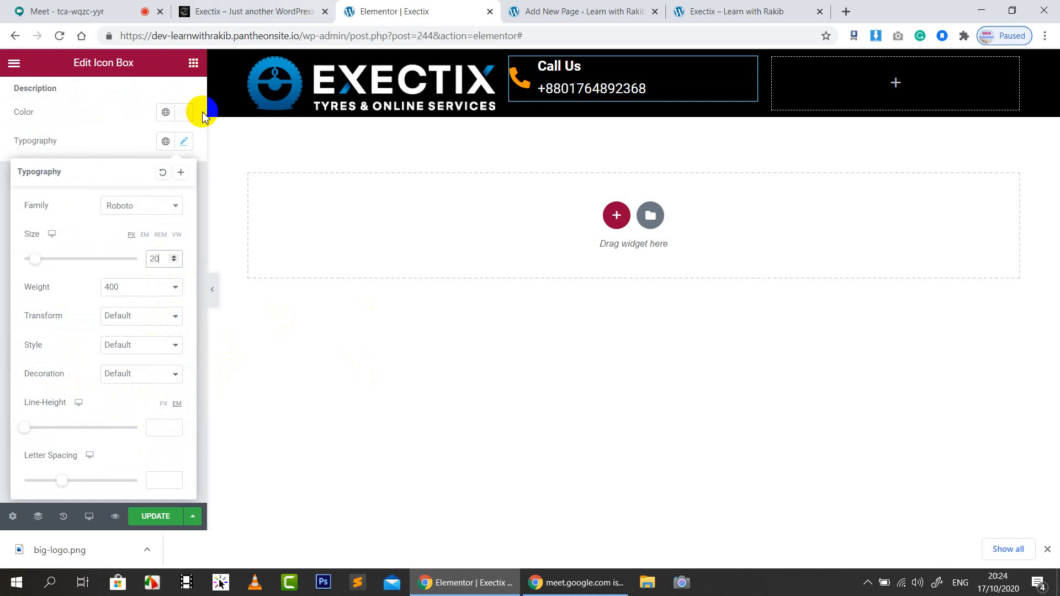
click(173, 263)
click(173, 263)
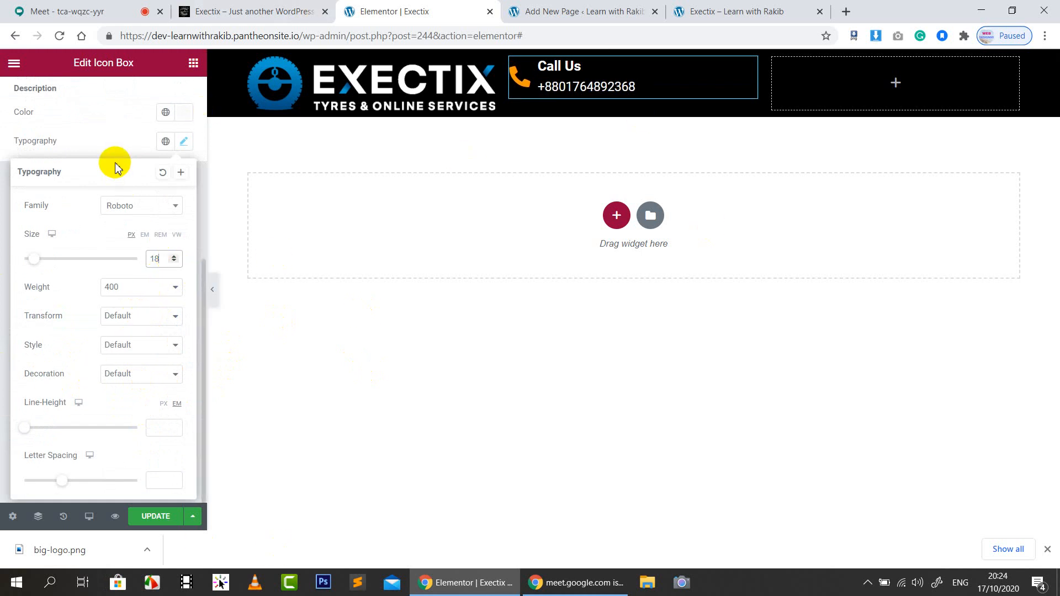
click(117, 132)
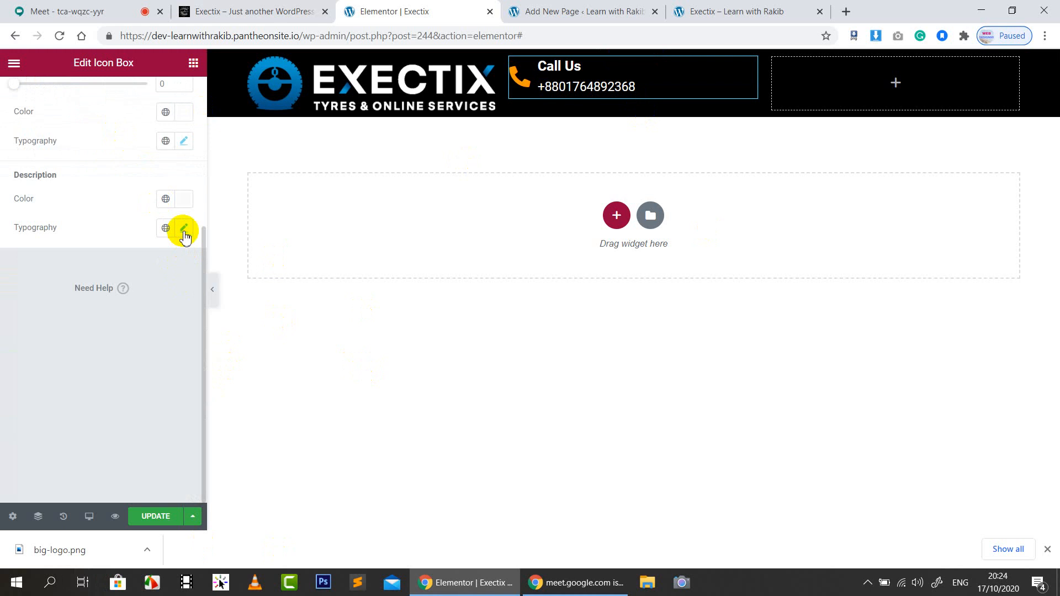
click(184, 228)
click(173, 343)
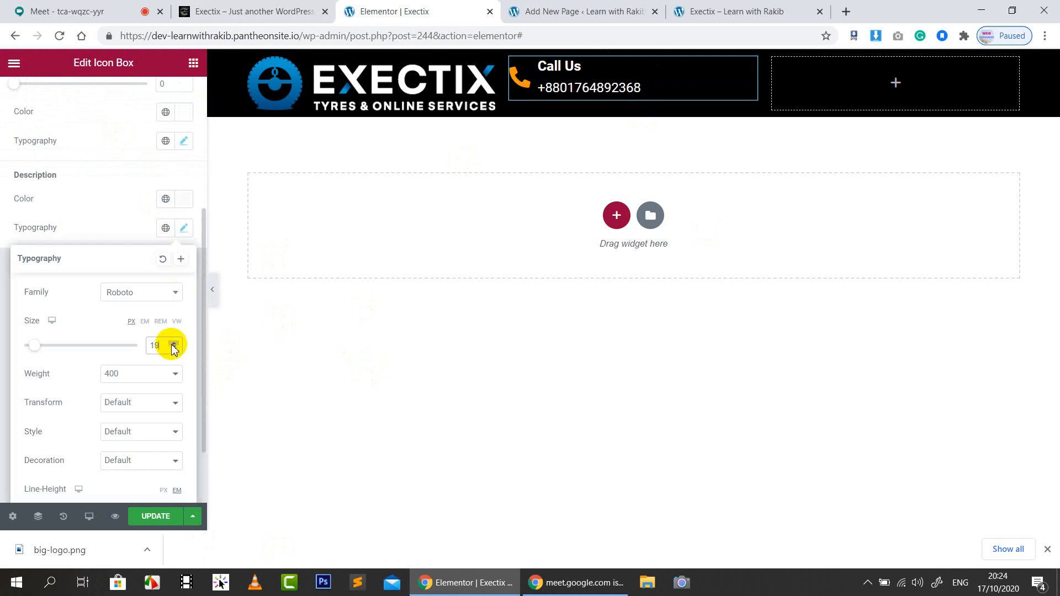
click(173, 343)
click(173, 349)
click(174, 350)
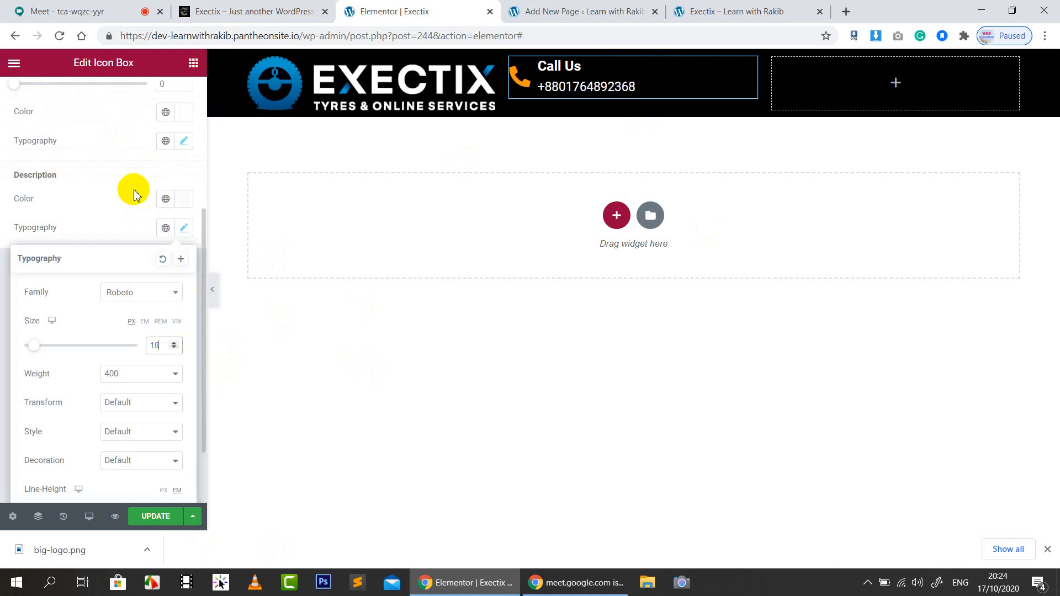
click(133, 190)
Raise the Call Us title typography size to 22
click(184, 142)
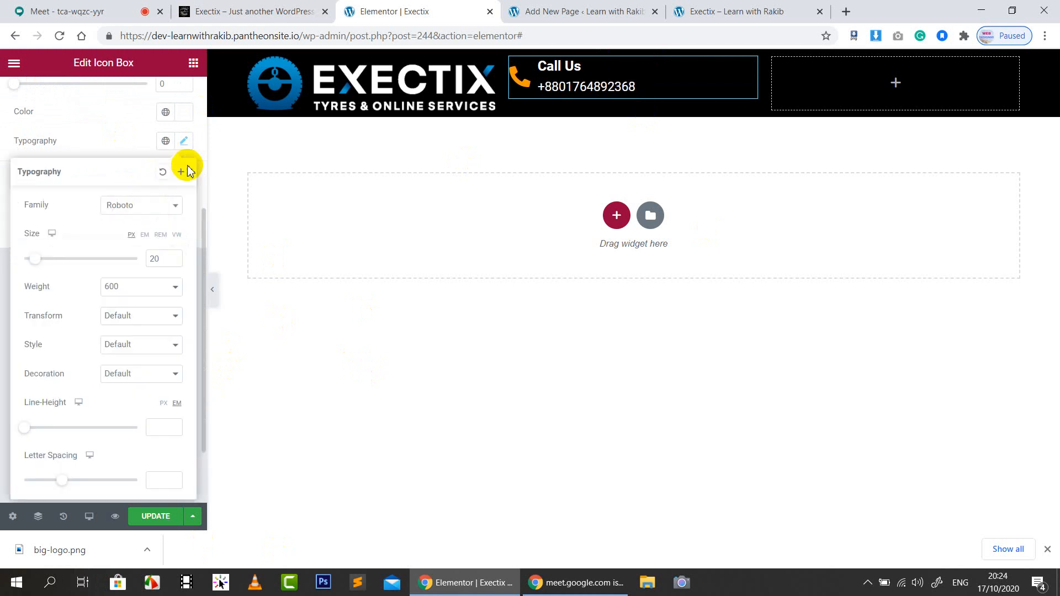
click(173, 256)
click(173, 256)
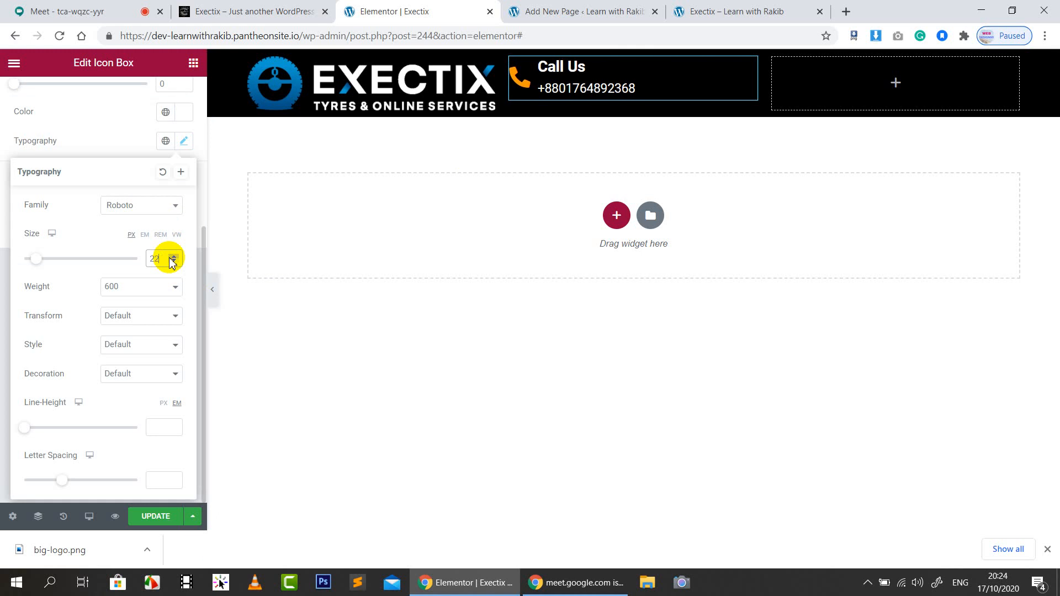
click(108, 148)
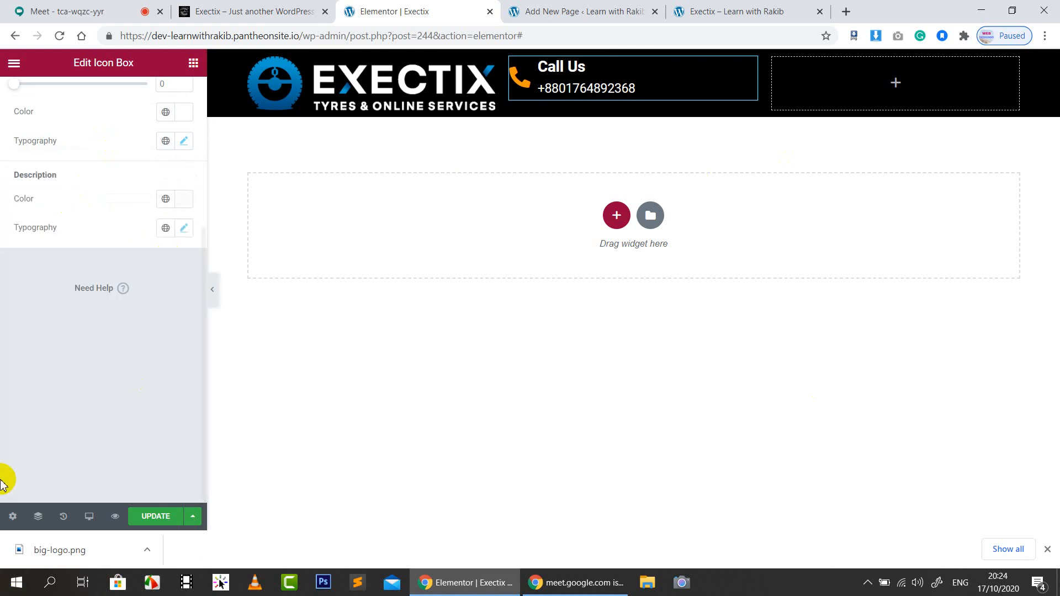
scroll(88, 285, up, 4)
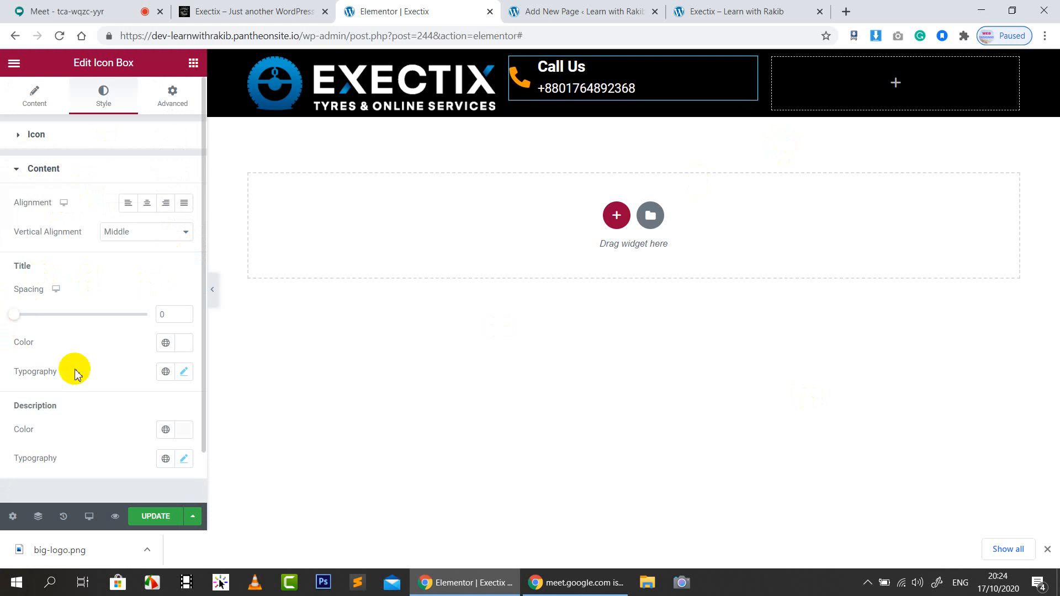
Save the page changes with Update
click(296, 12)
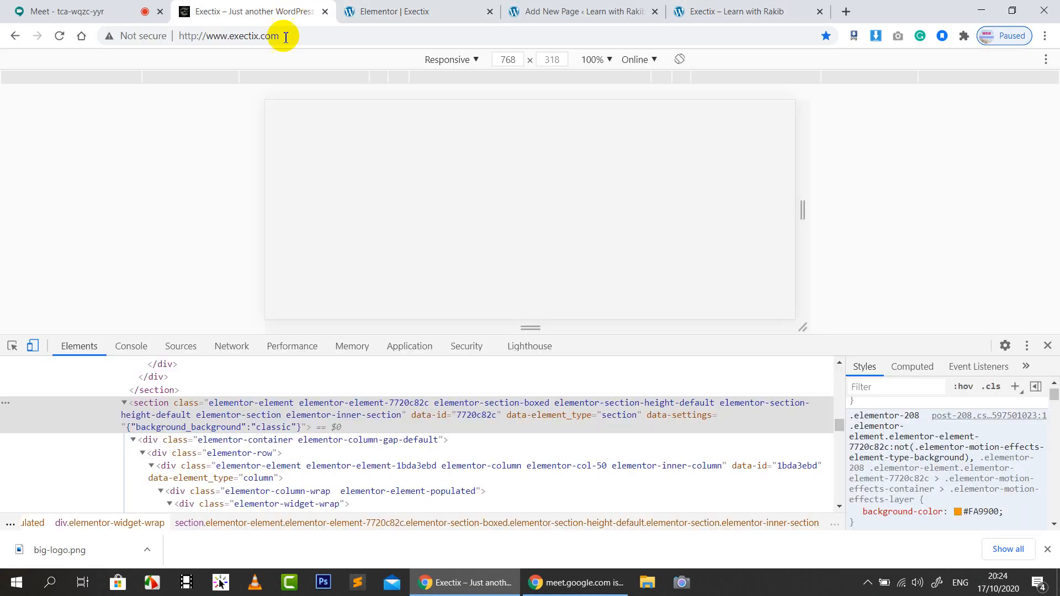
click(566, 9)
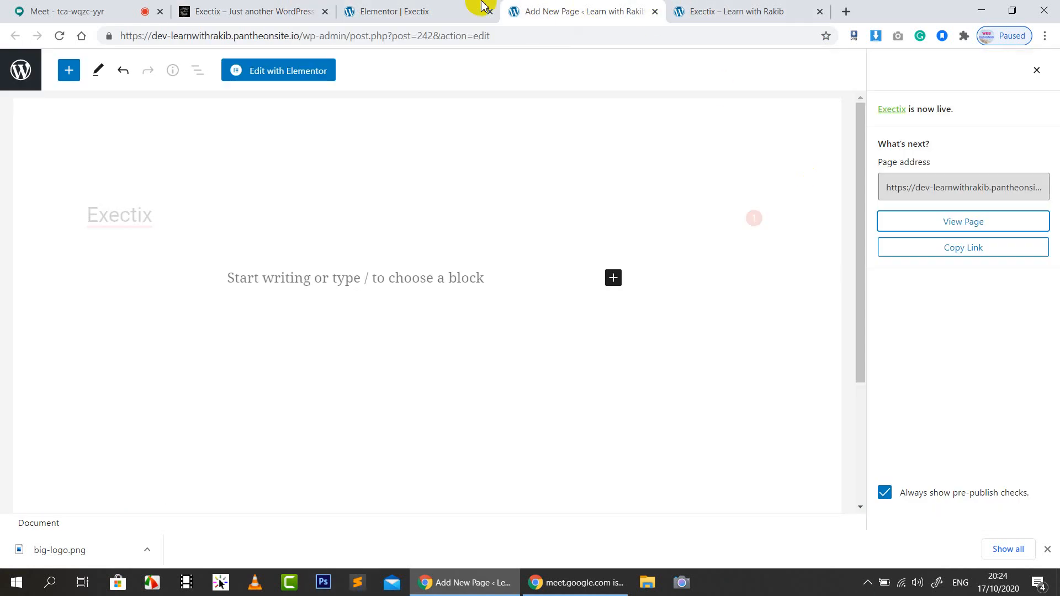
click(477, 10)
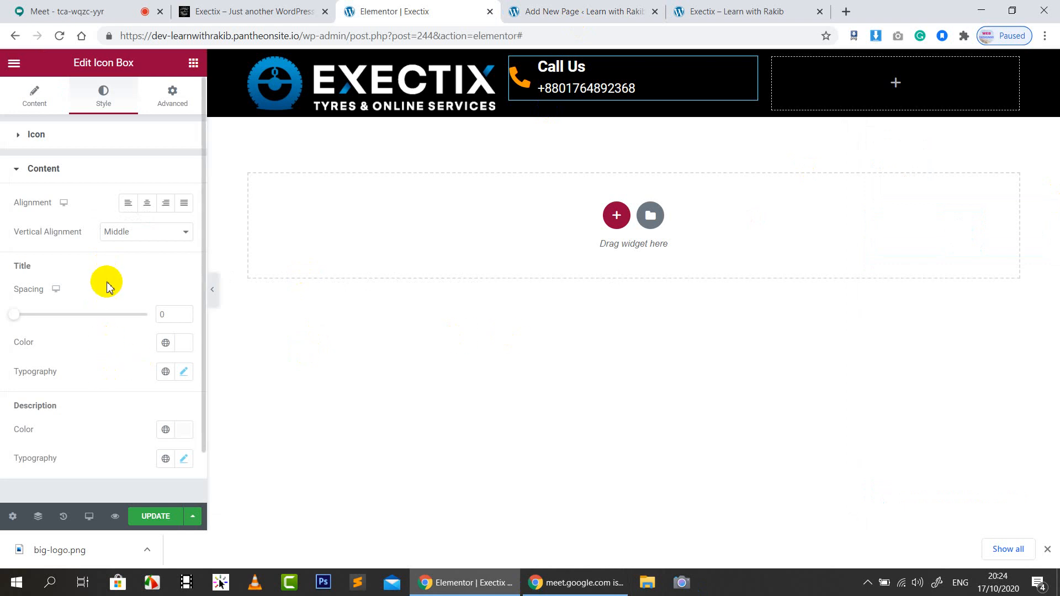
click(156, 522)
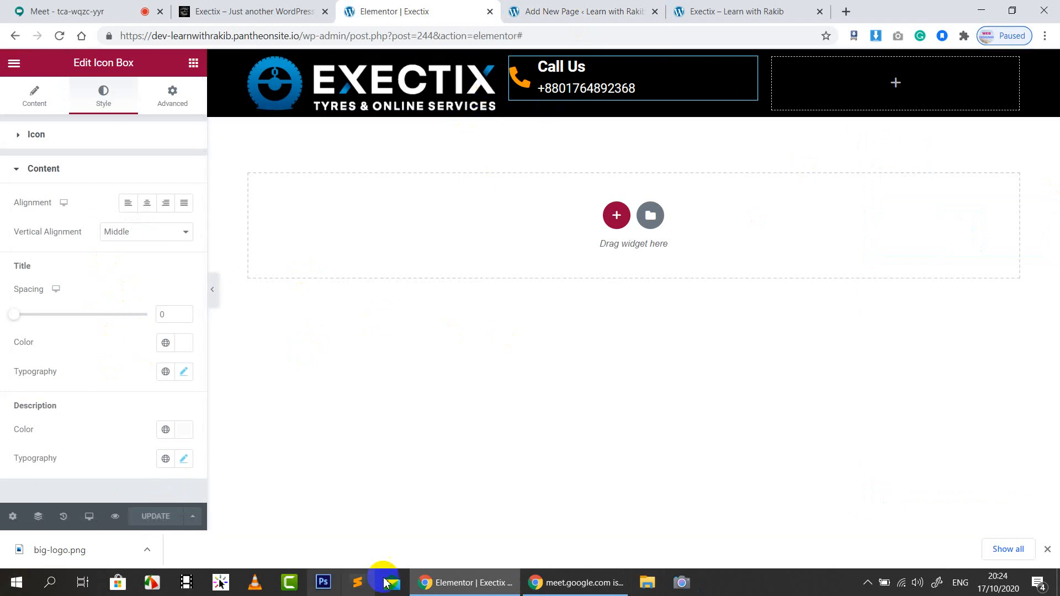
Set the icon view to Stacked with a Square shape
click(254, 11)
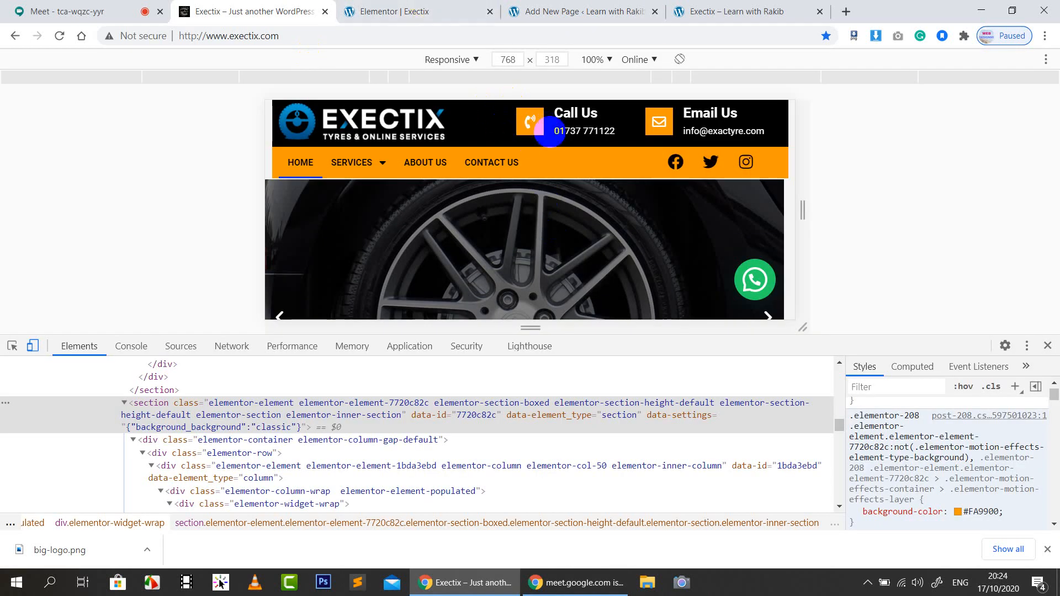
click(409, 8)
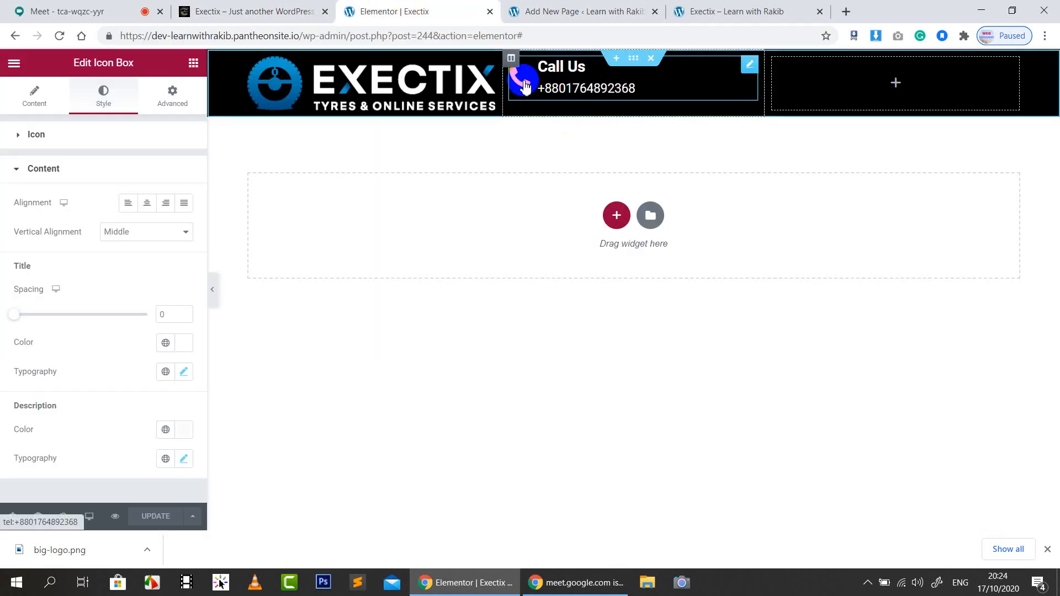
click(31, 99)
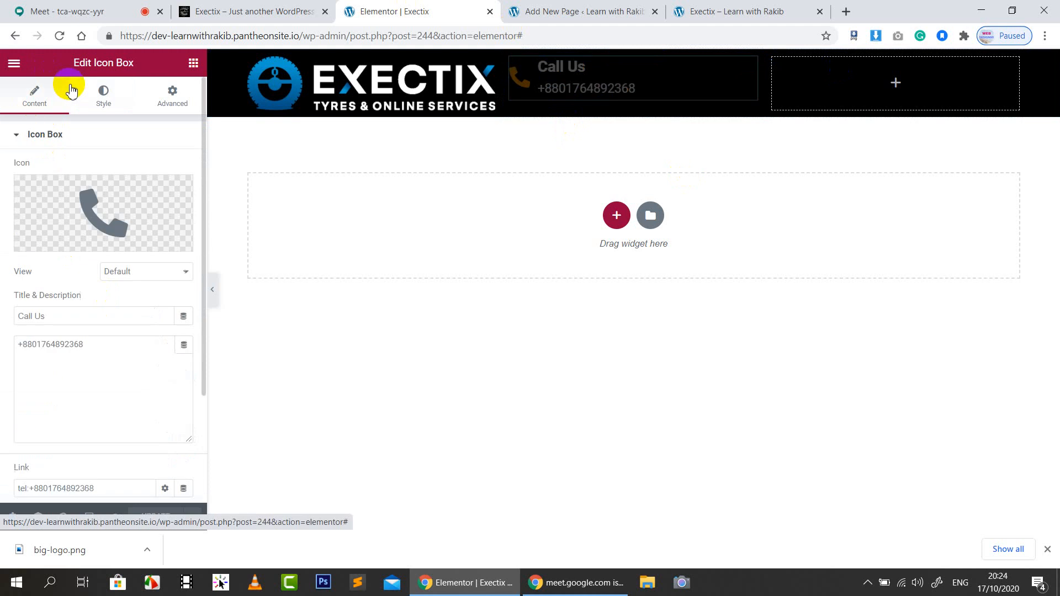
click(140, 269)
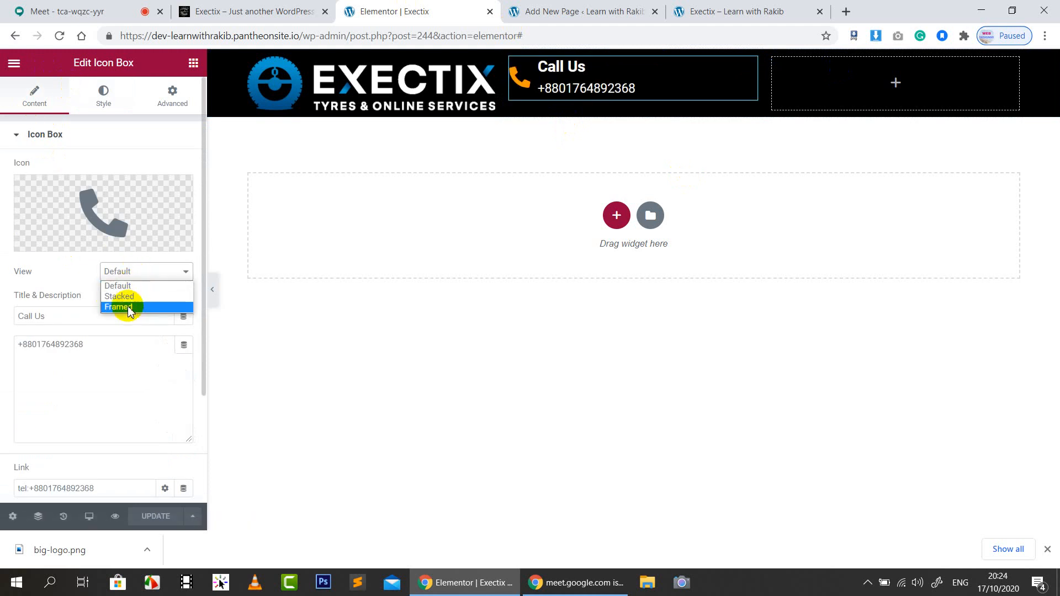
click(125, 296)
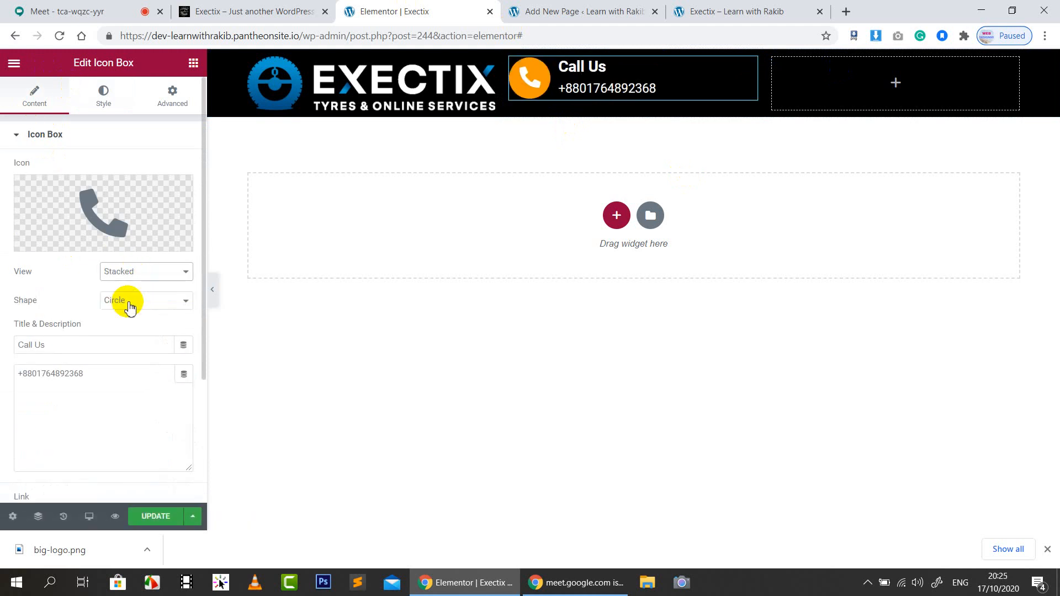
click(135, 307)
click(130, 325)
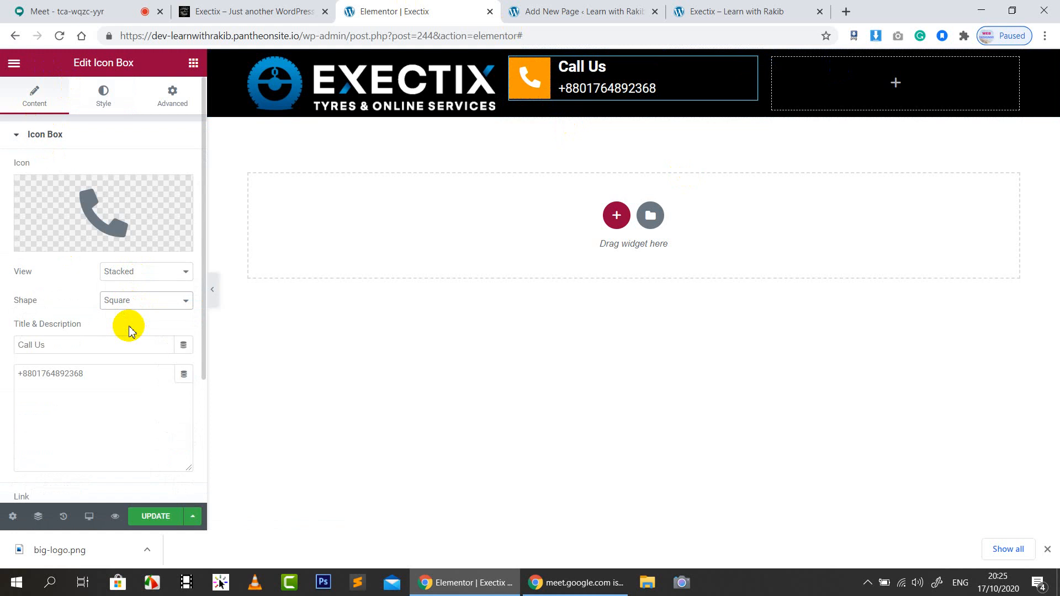
Lower the Call Us icon size to 22
click(97, 105)
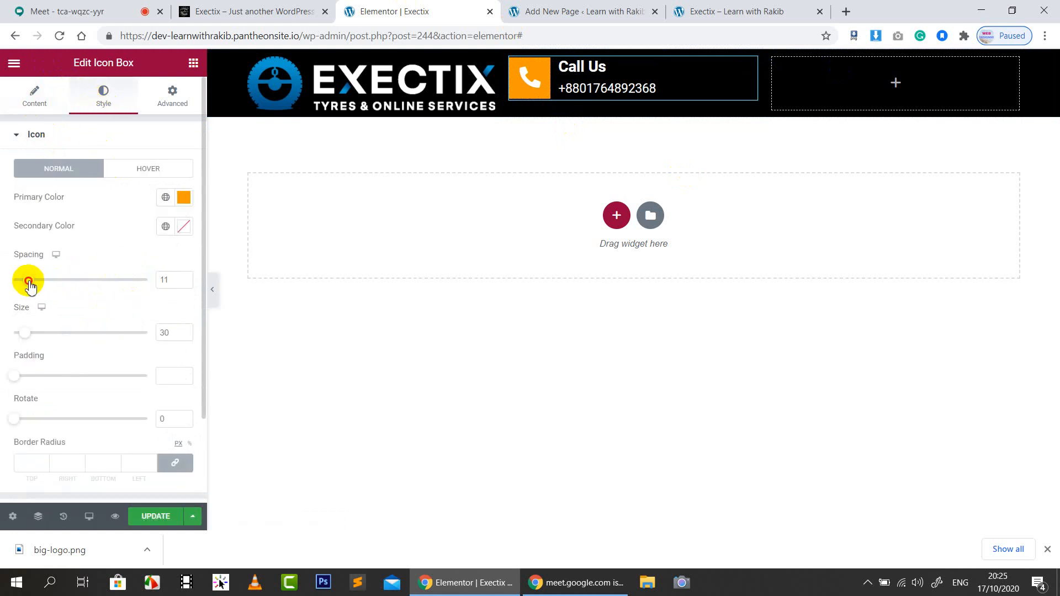
click(184, 335)
click(184, 335)
click(185, 336)
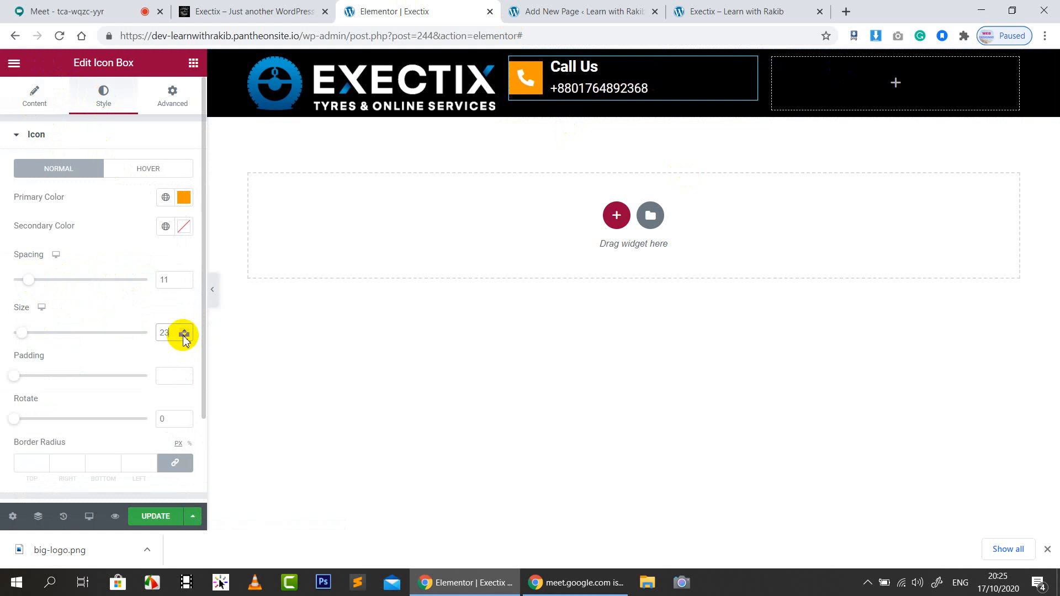
click(185, 335)
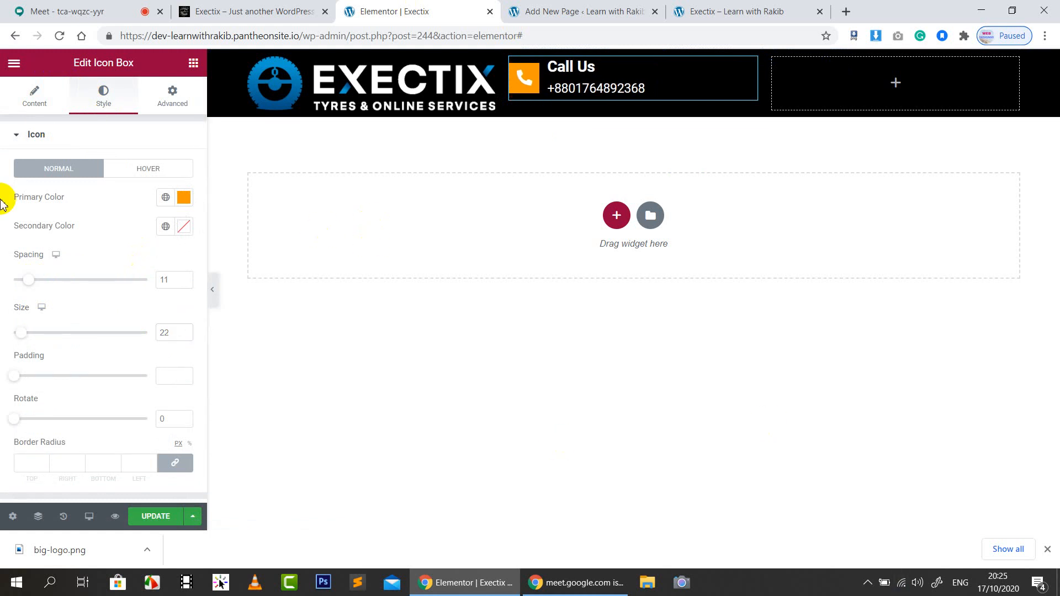
Replace the icon with the Phone-volume icon from the Icon Library
click(34, 93)
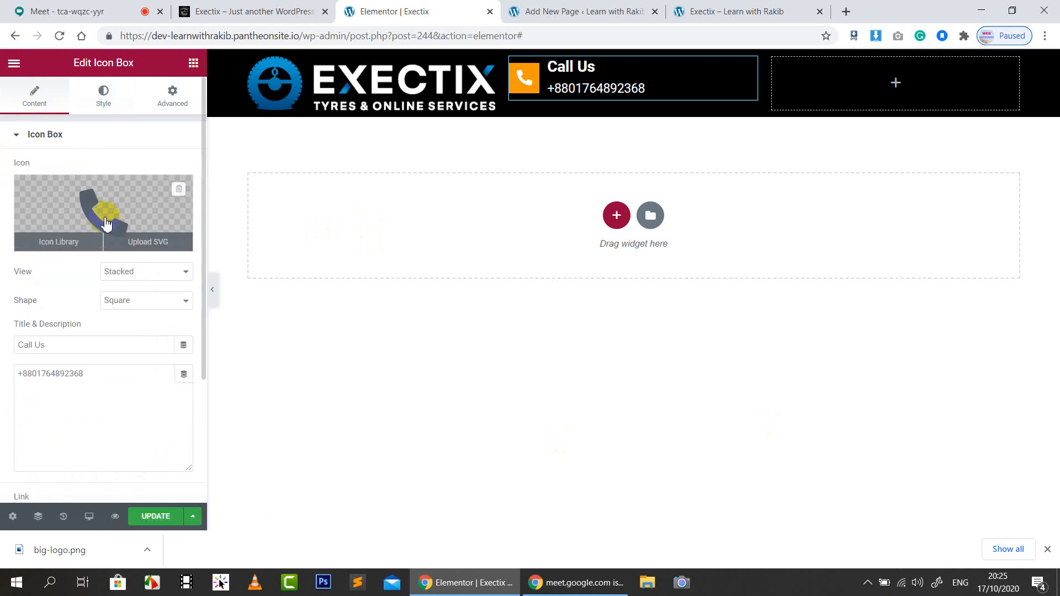
click(57, 239)
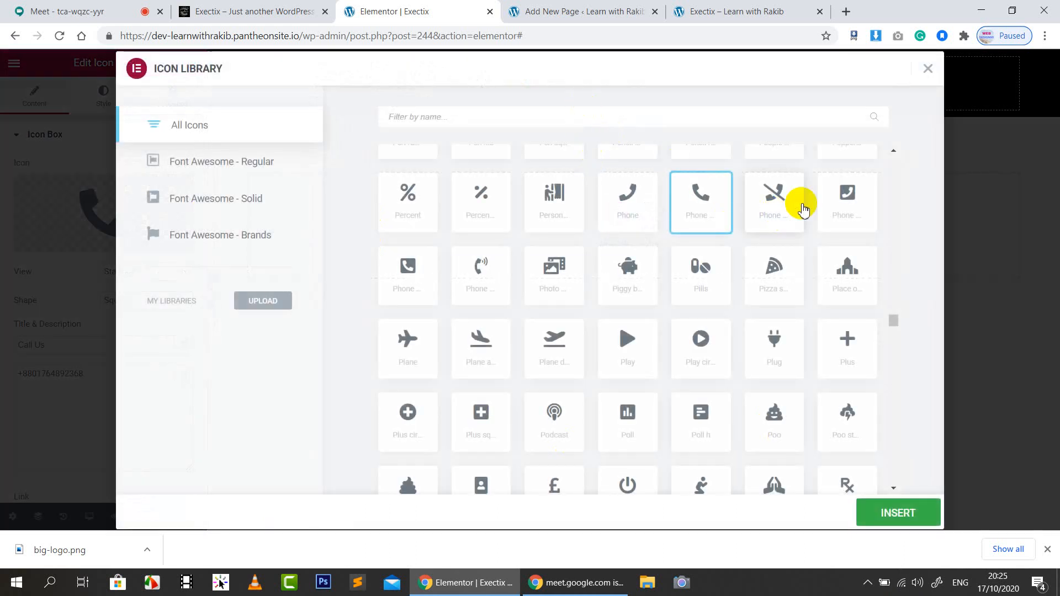
click(497, 273)
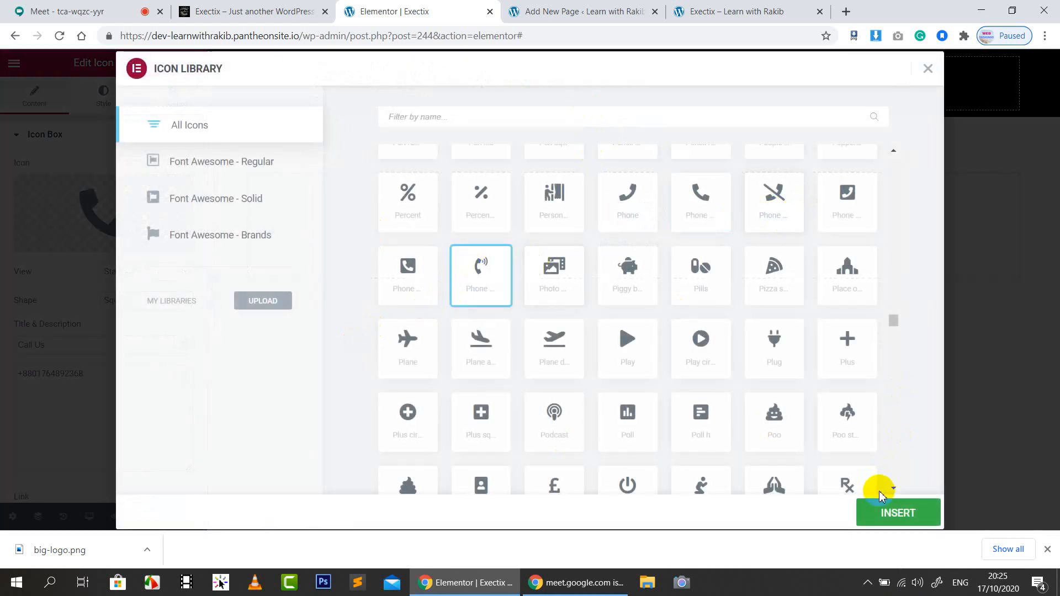
click(880, 515)
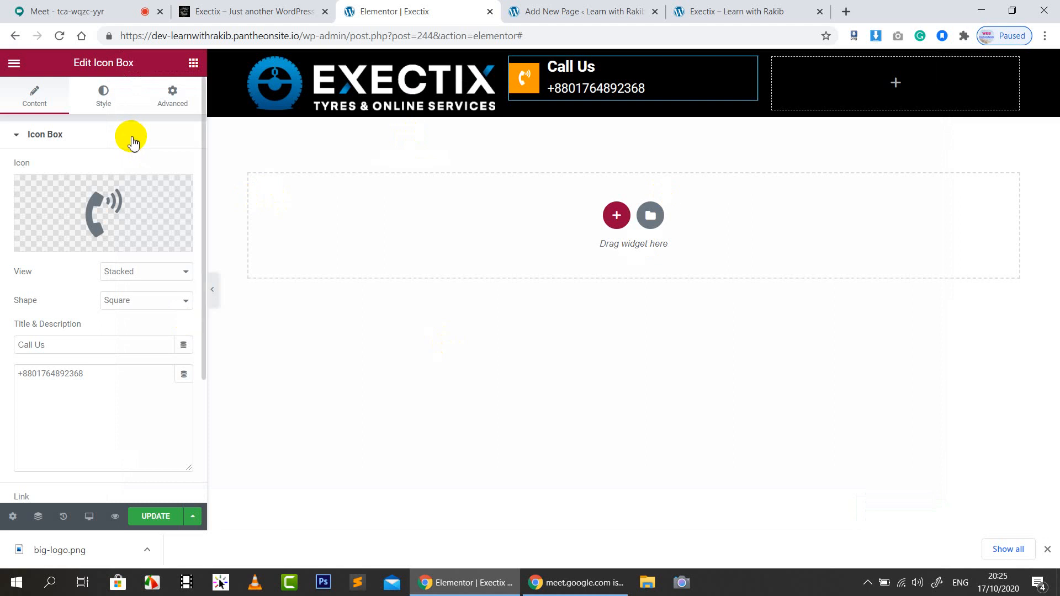
click(245, 8)
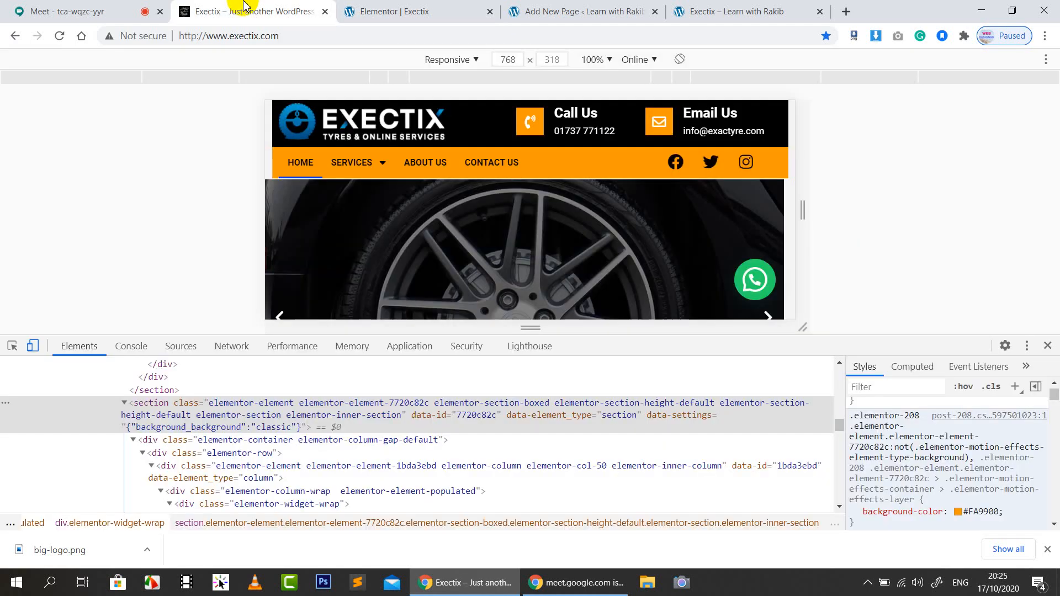
Save the page again and compare it with the live Exectix site
click(380, 8)
click(157, 517)
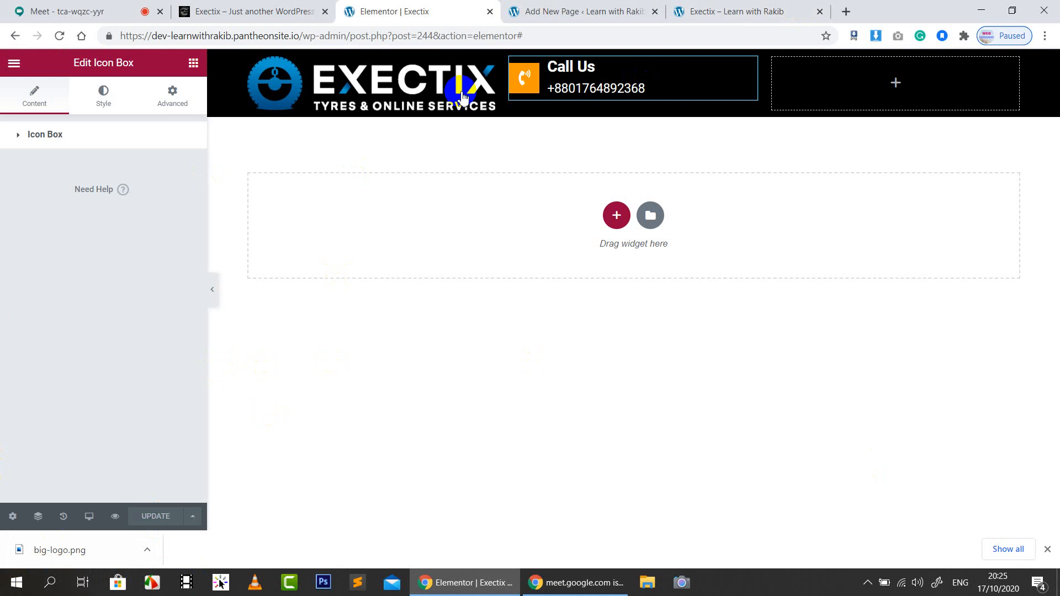
click(276, 11)
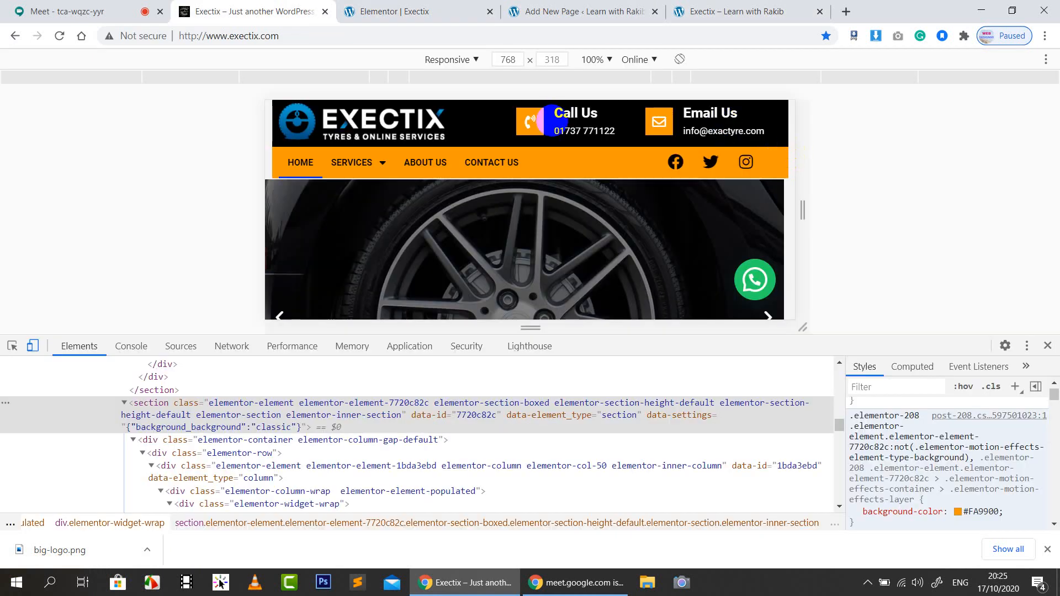
click(462, 11)
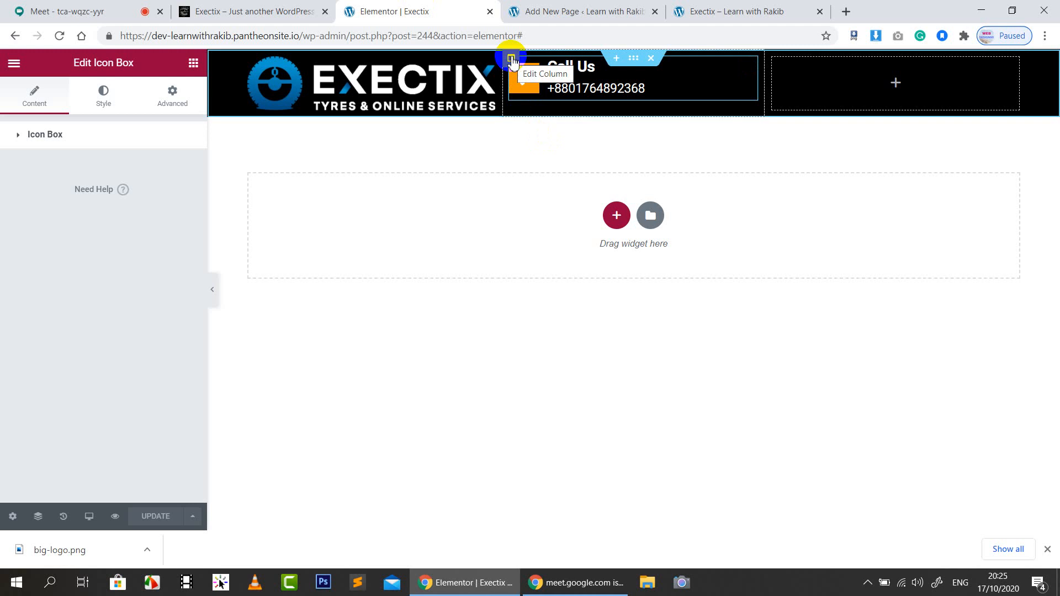
Copy the Call Us icon box and paste it into the empty right column
right_click(512, 60)
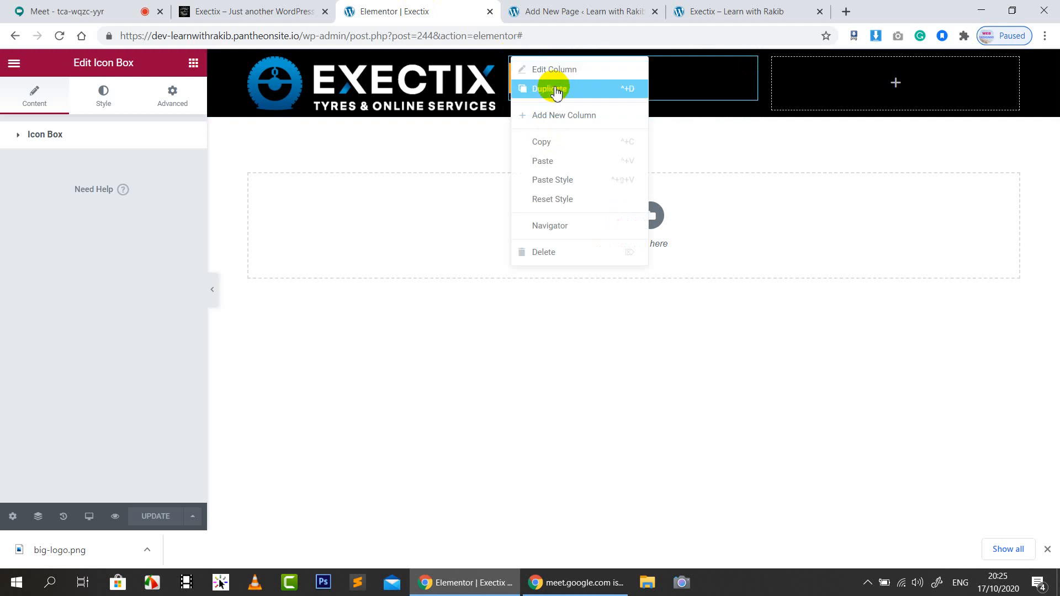
click(841, 176)
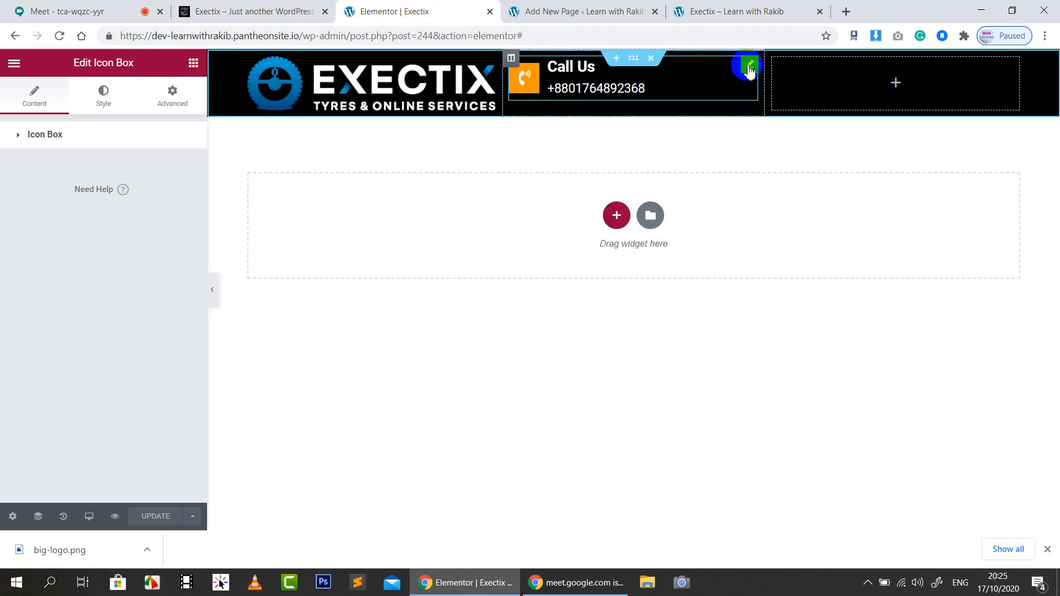
right_click(750, 70)
click(777, 126)
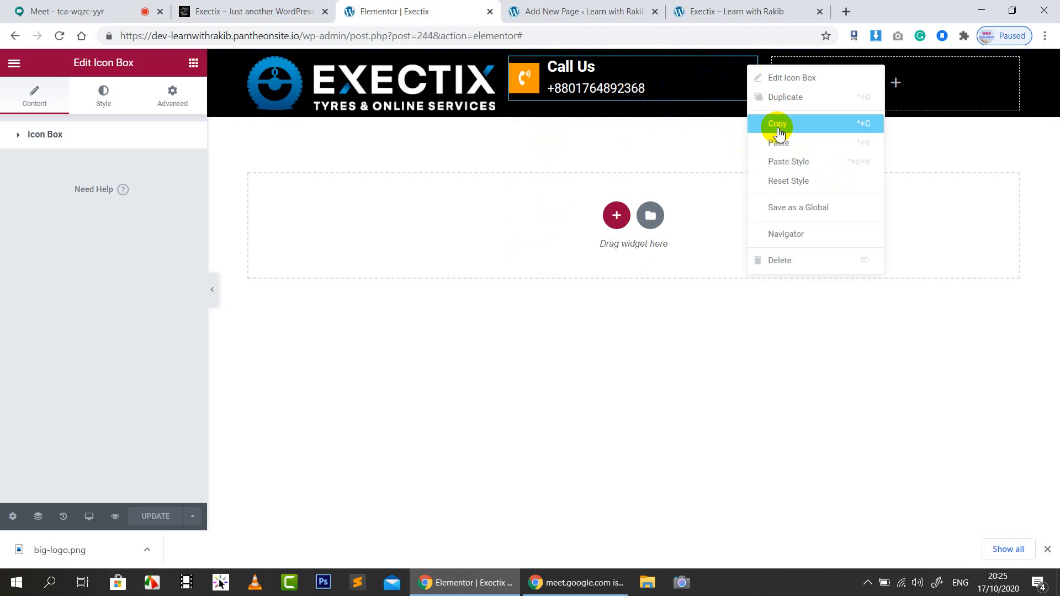
right_click(895, 82)
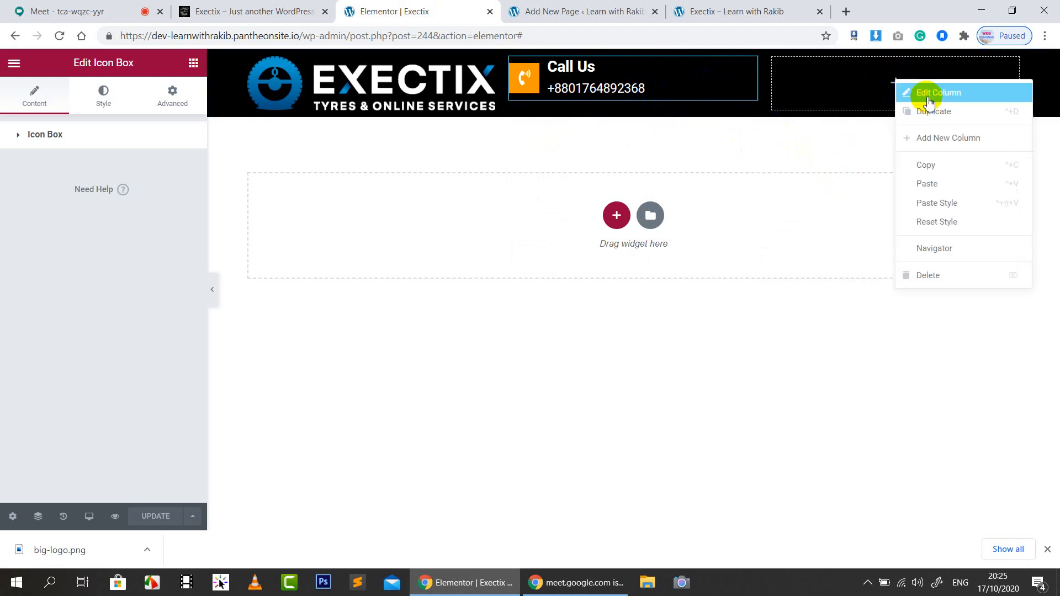
click(926, 183)
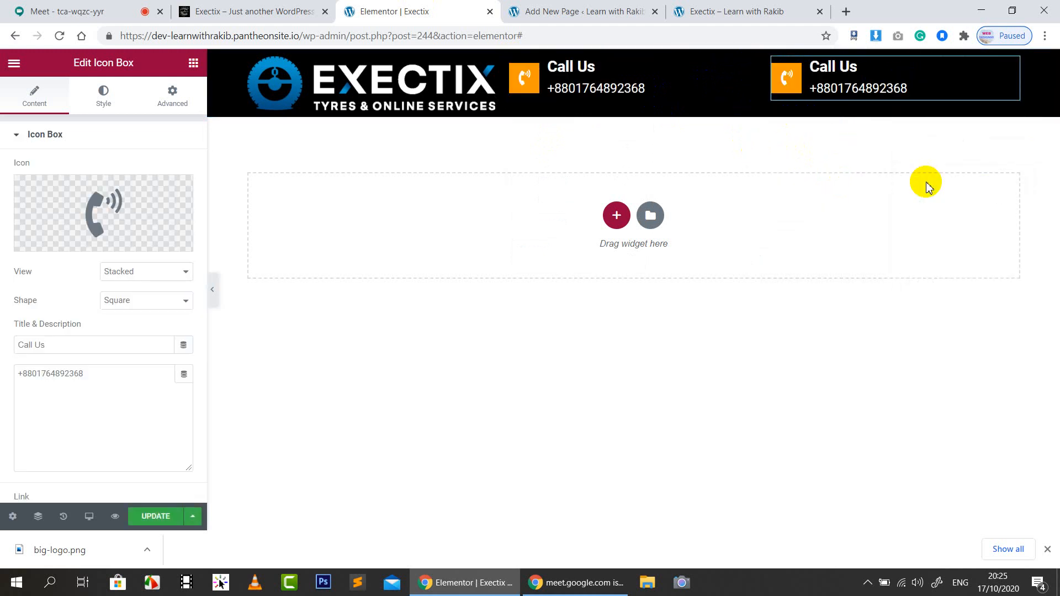
Replace the copied box's phone icon with the Envelope icon, found by searching 'enve'
click(82, 207)
text(enve)
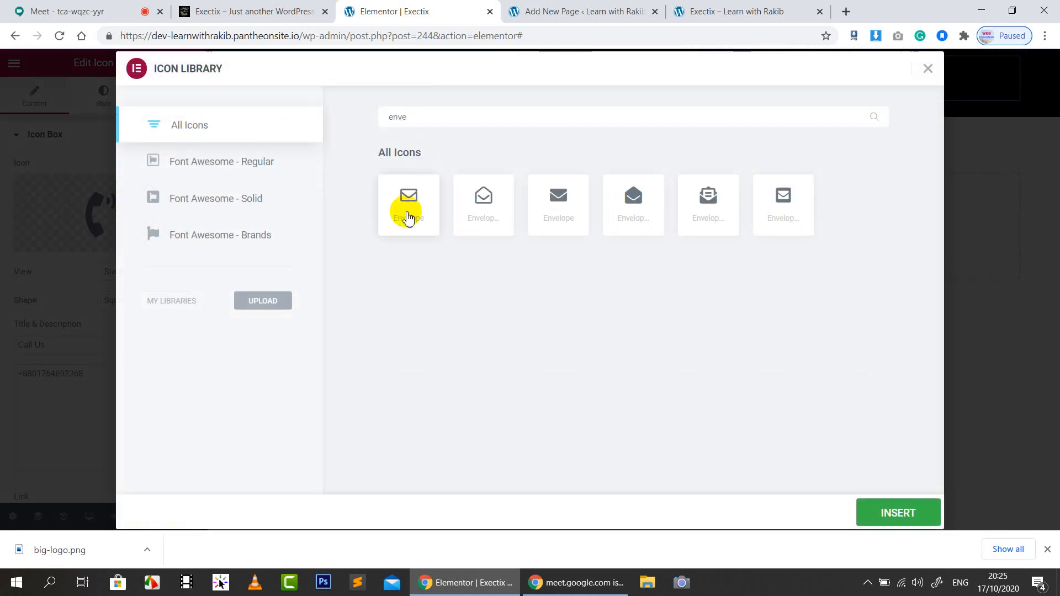
click(409, 217)
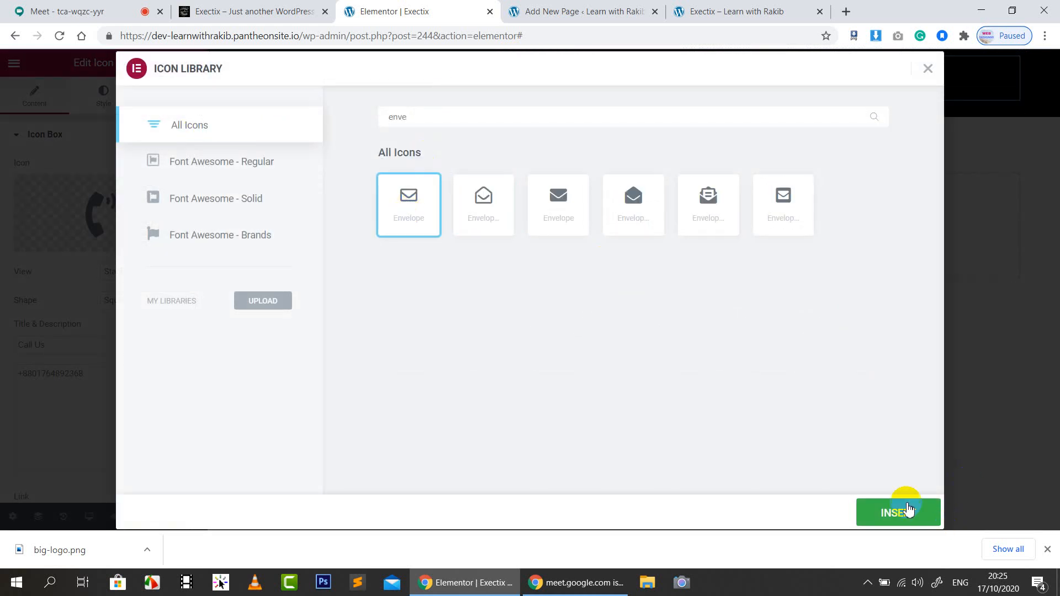
click(901, 512)
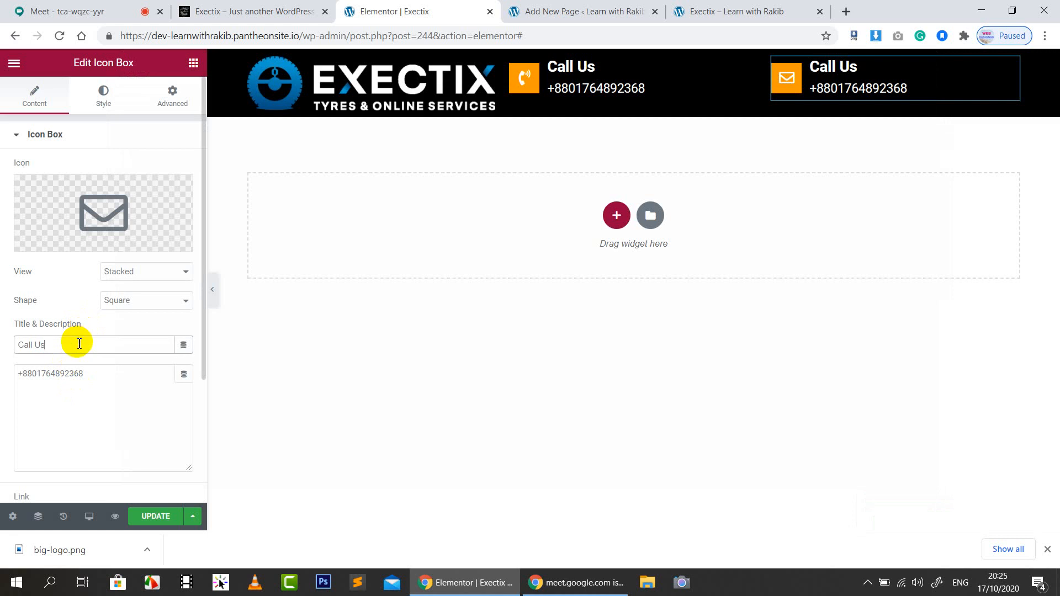
Change the title to 'Email US' and replace the phone number with an e-mail address
key(BackSpace)
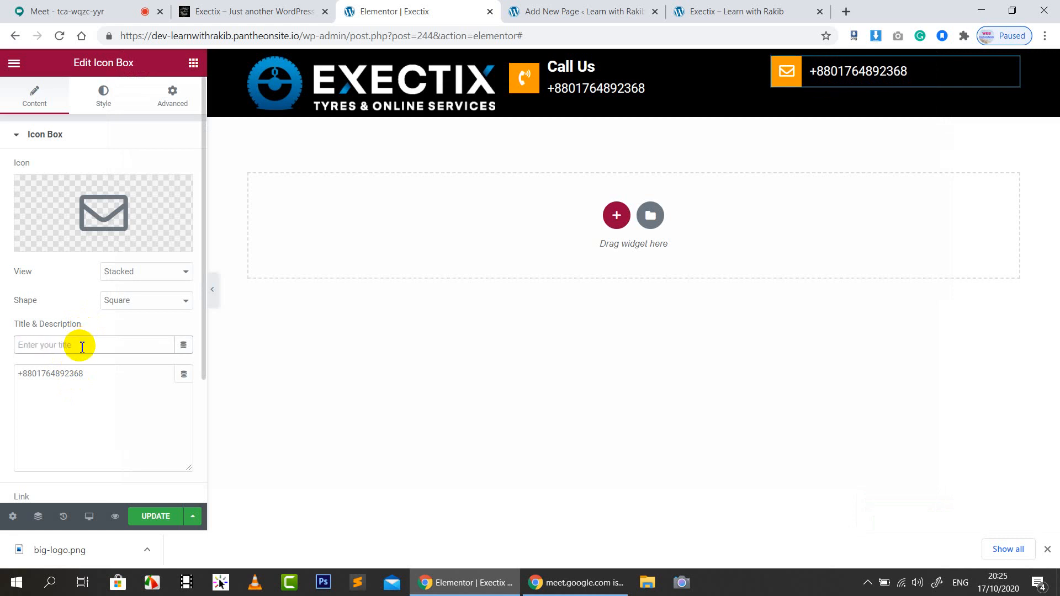
text(EmailUS)
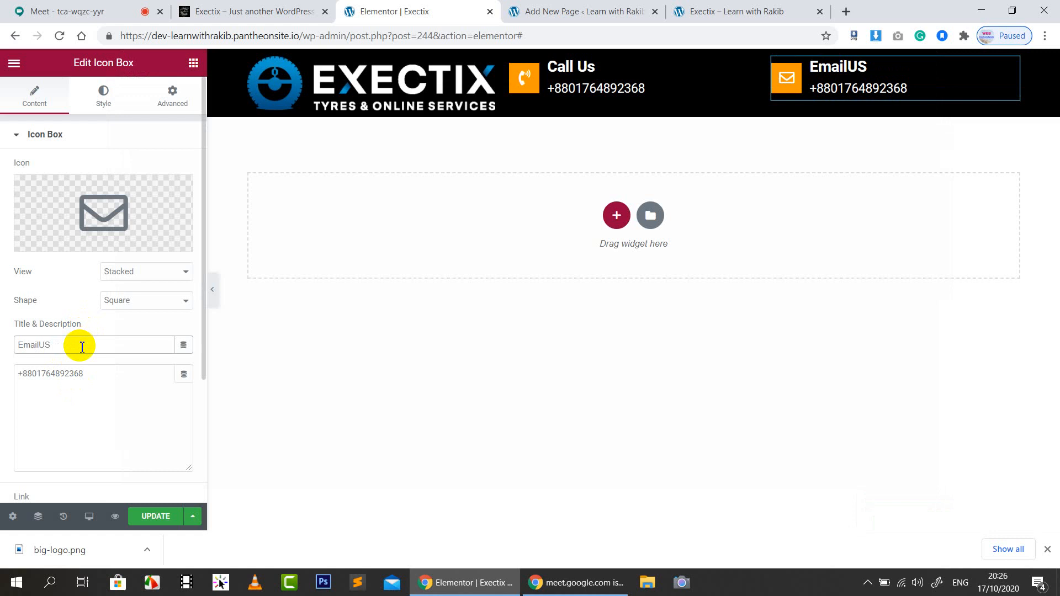
click(53, 348)
double_click(90, 378)
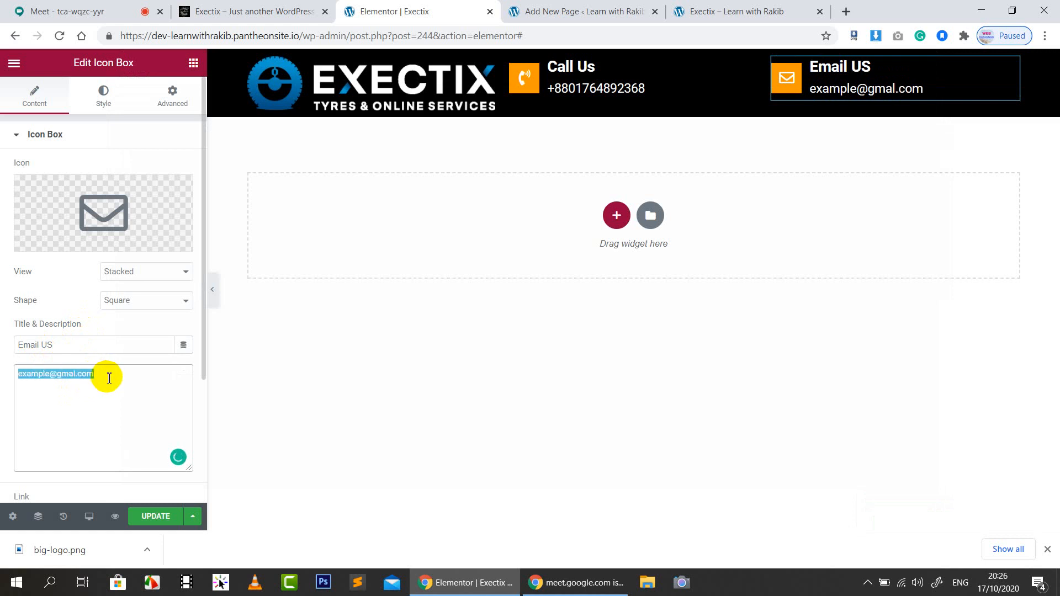
Set the box link to mailto: followed by the e-mail address
scroll(114, 382, down, 3)
drag(125, 345, 13, 356)
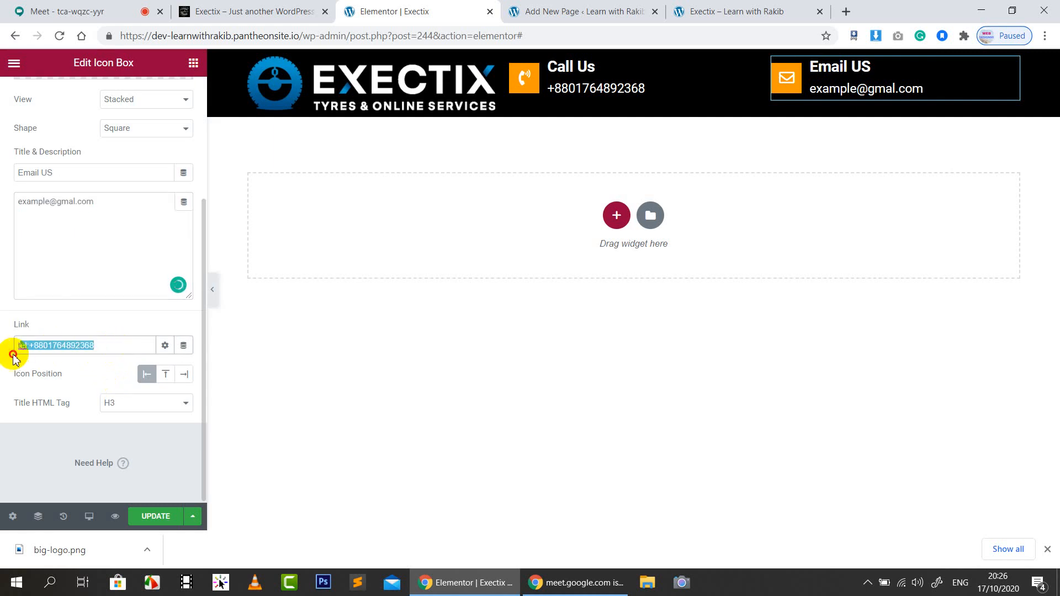
text(mailto)
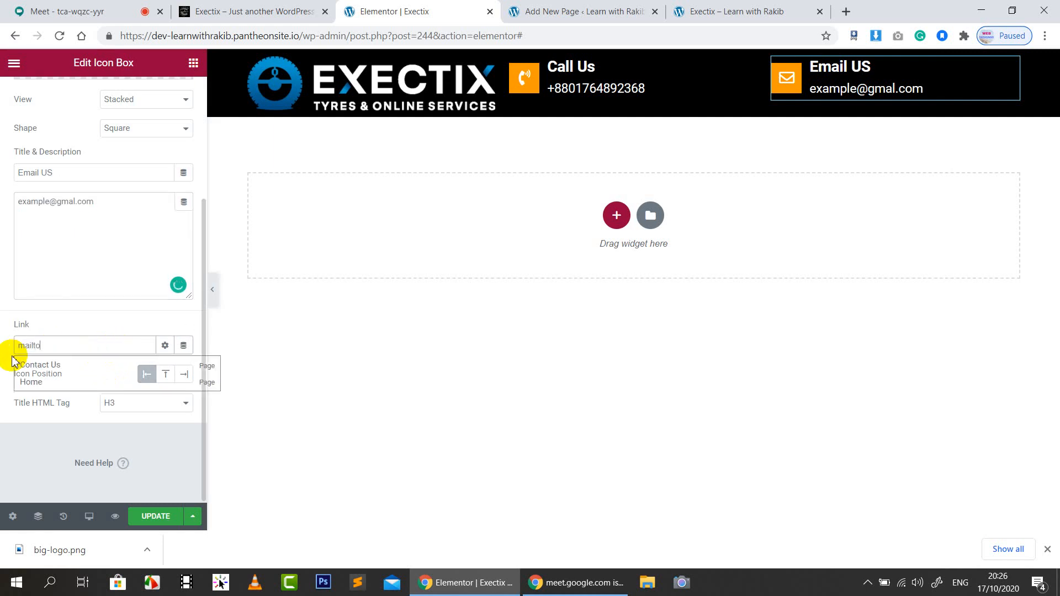
text(:)
key(ctrl+v)
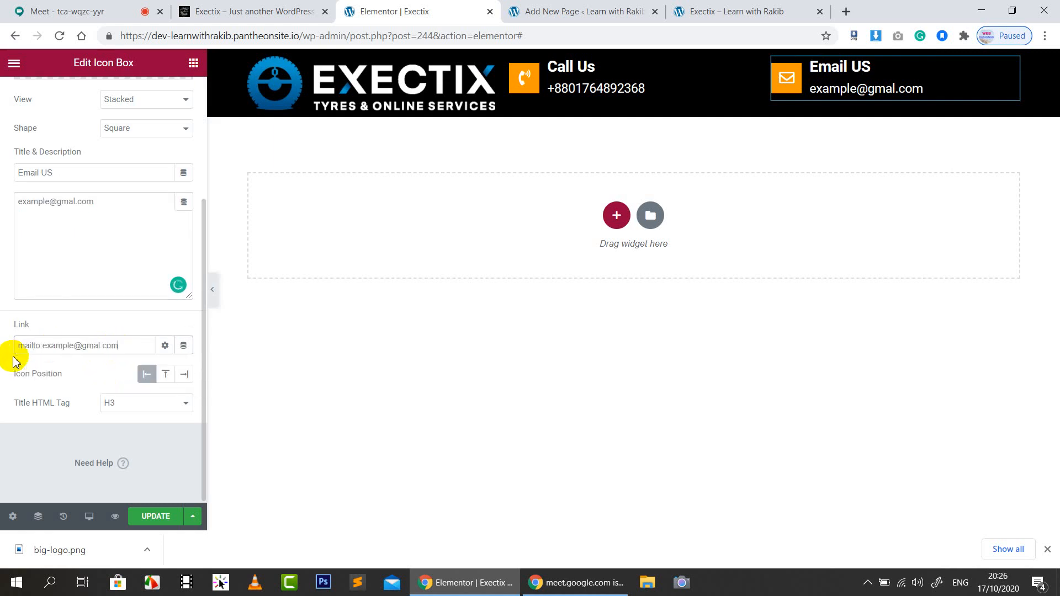
scroll(77, 215, up, 4)
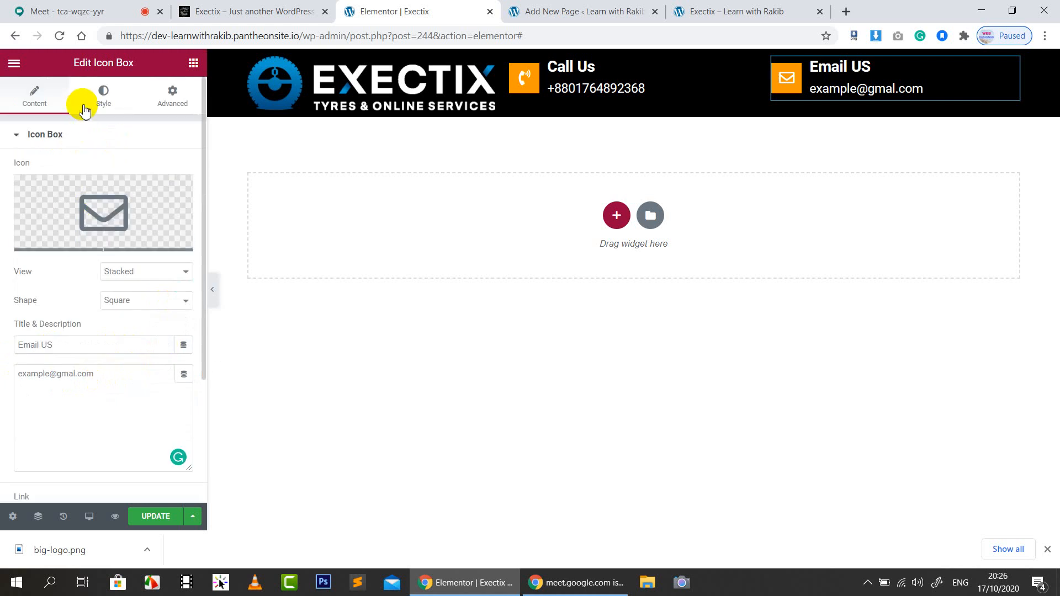
click(83, 135)
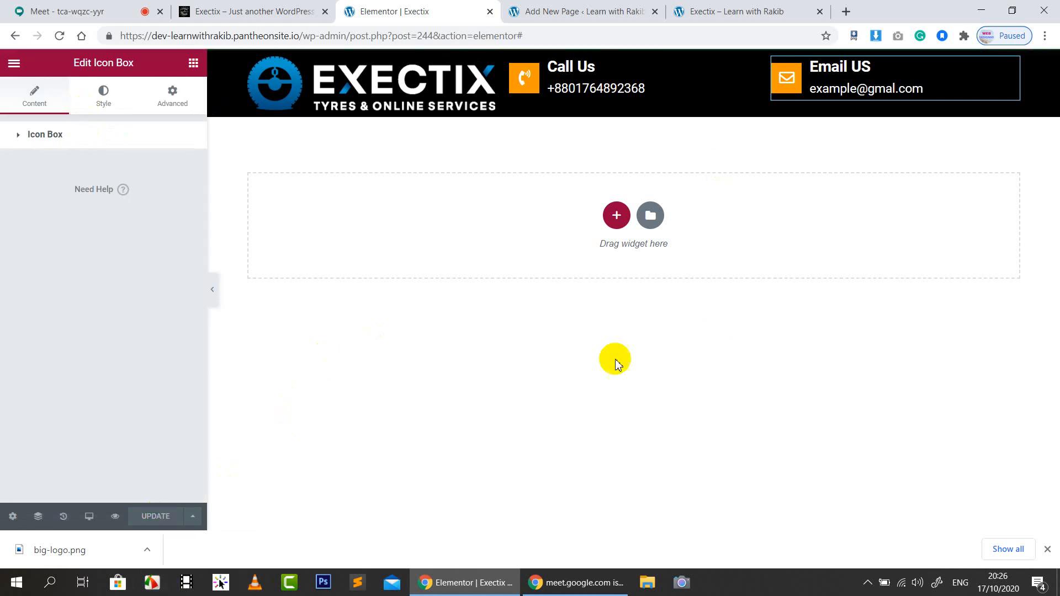
Close DevTools on the live Exectix site to view its full-width header, then reselect the Call Us box
click(282, 7)
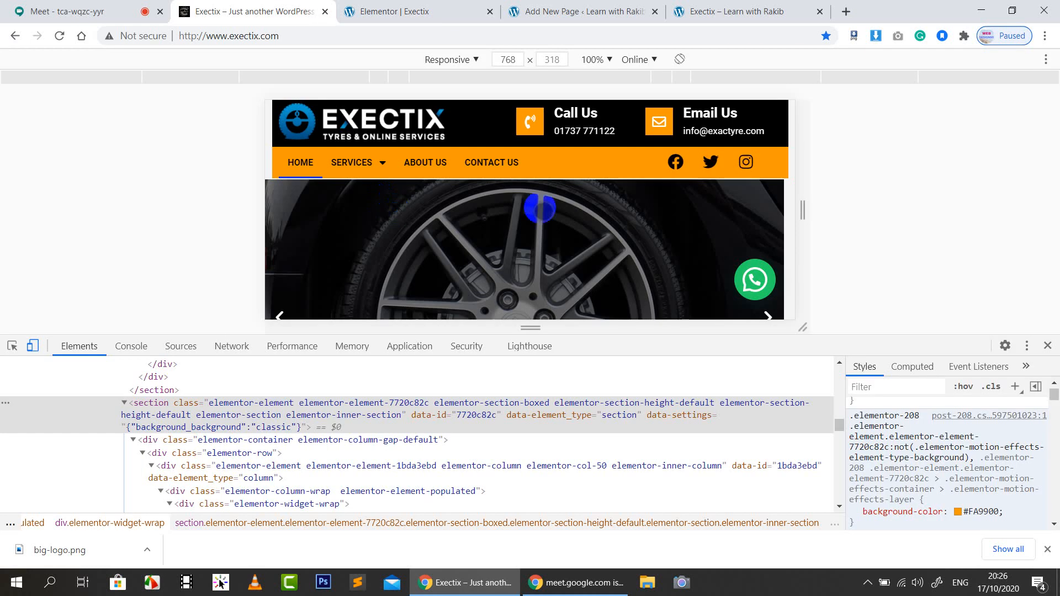
click(1048, 345)
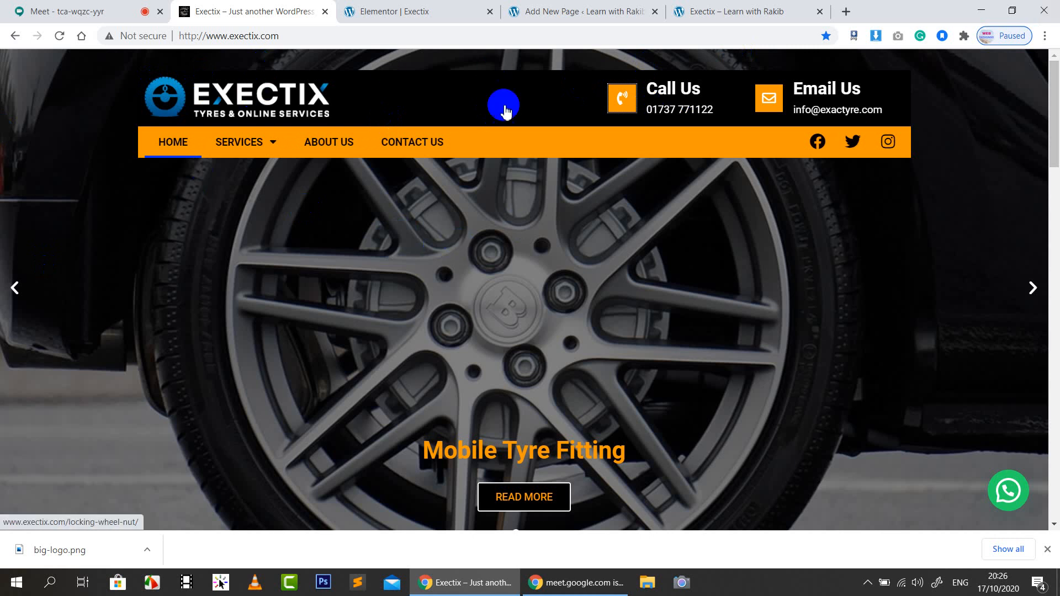
click(416, 11)
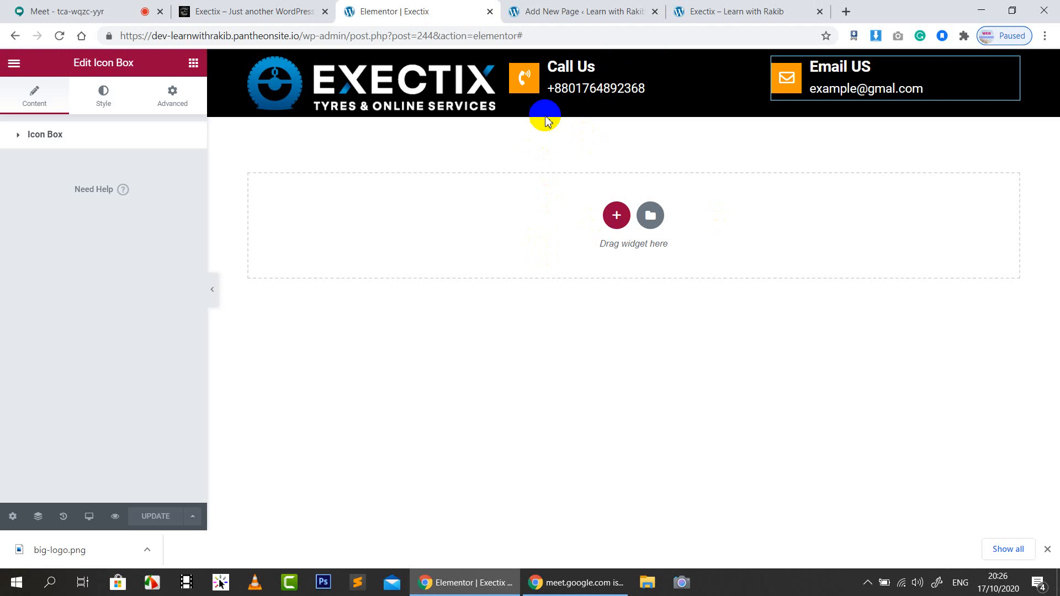
click(552, 89)
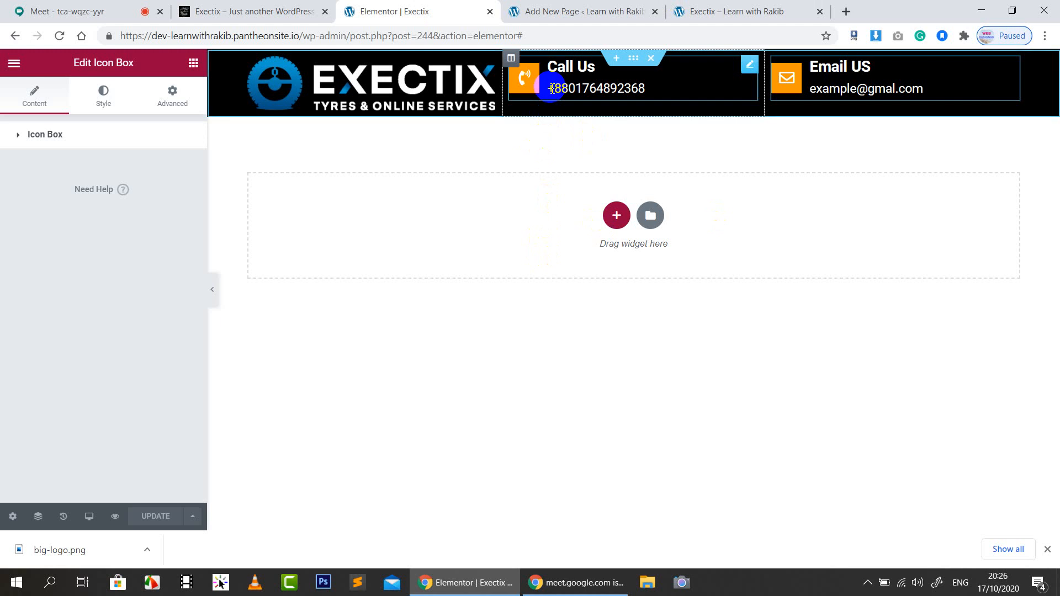
Enter 'first_header' as the CSS ID in the header section's Advanced settings
click(633, 62)
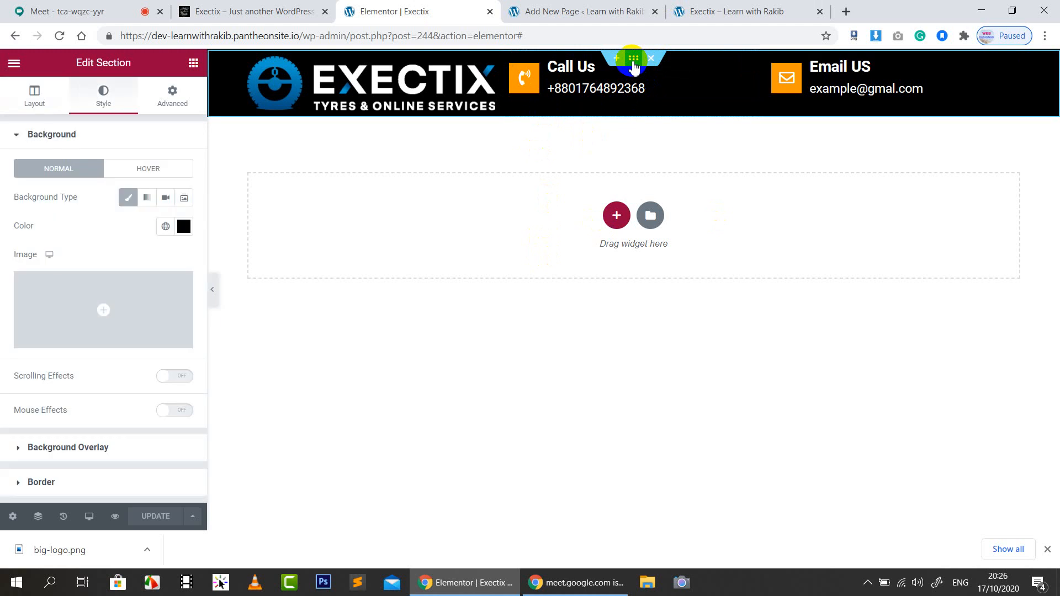
click(173, 94)
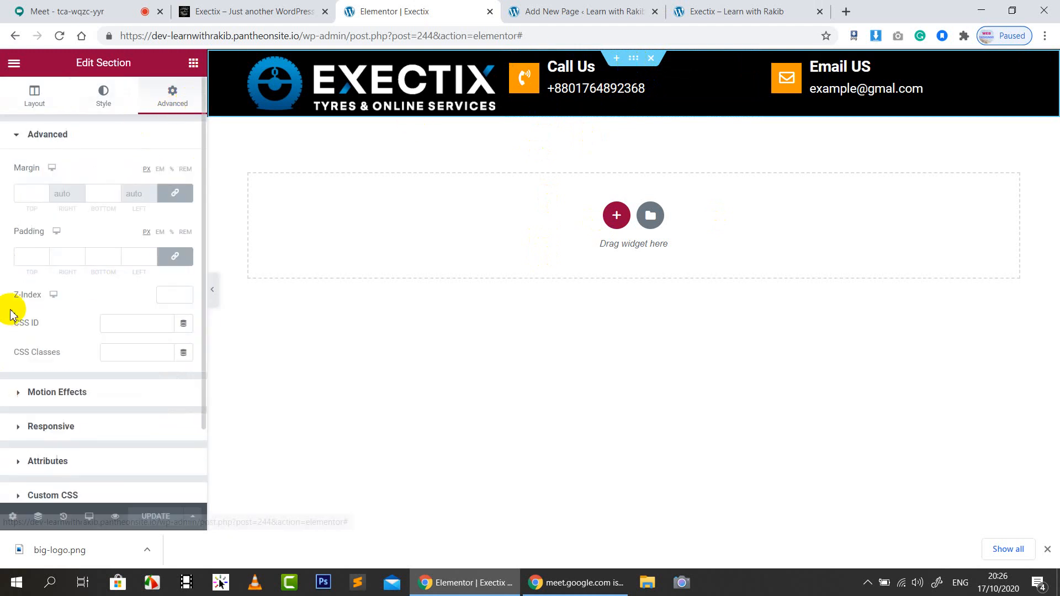
click(234, 12)
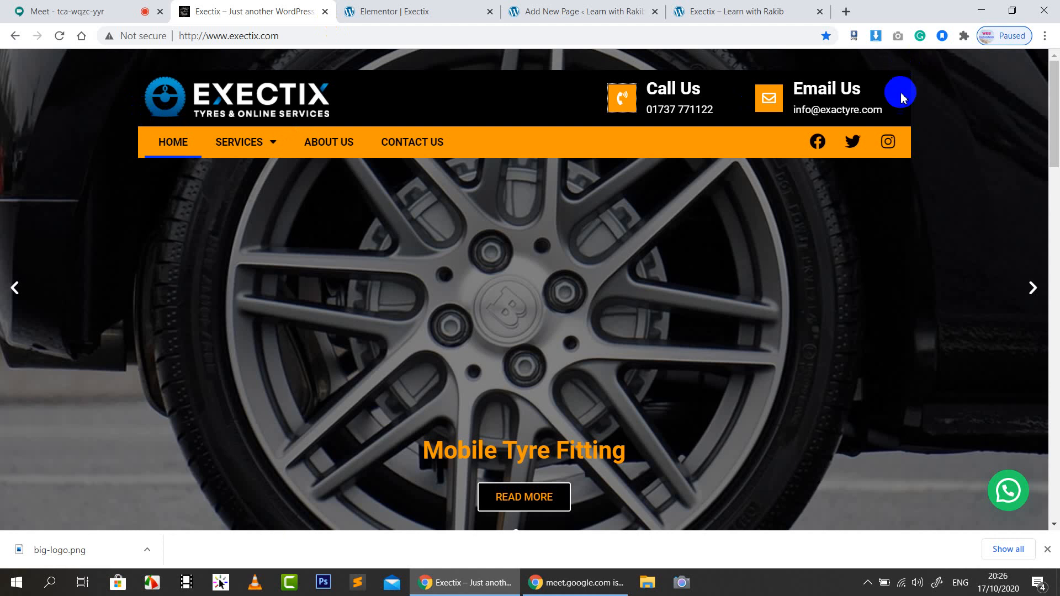
click(415, 11)
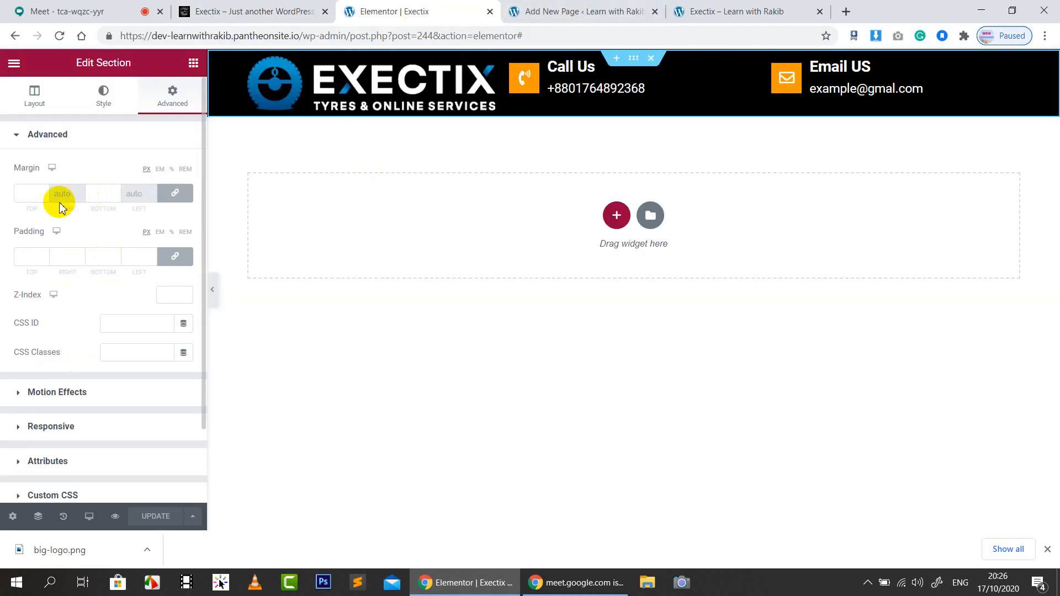
click(122, 325)
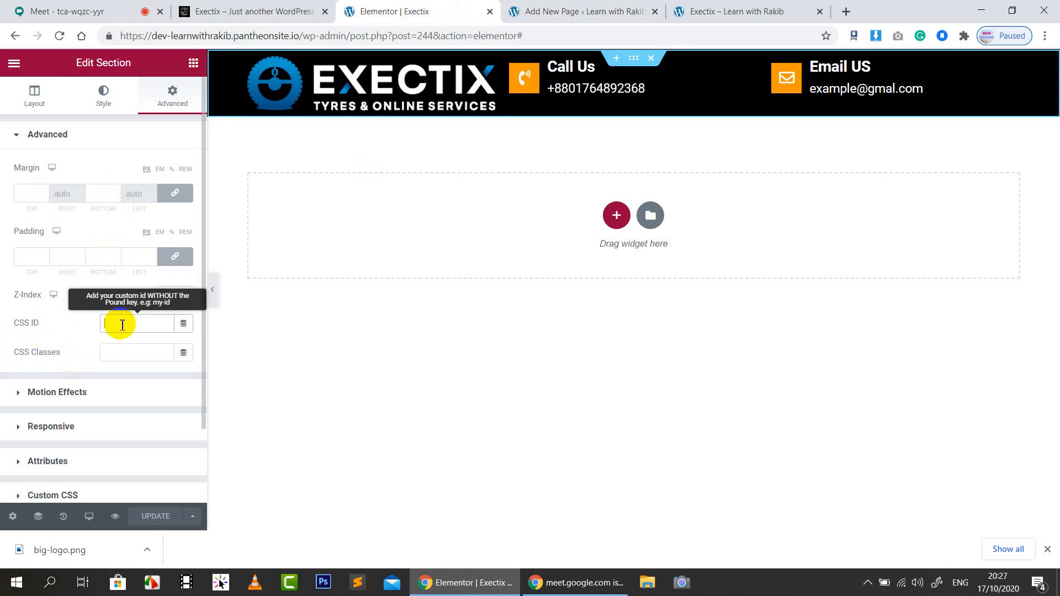
text(first_header)
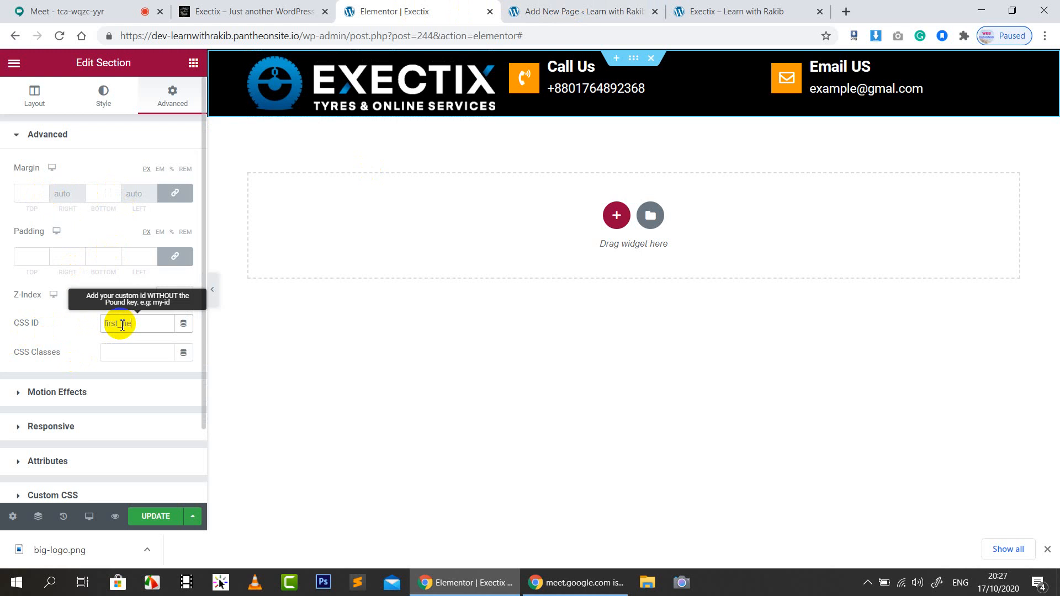
click(71, 325)
scroll(80, 386, down, 2)
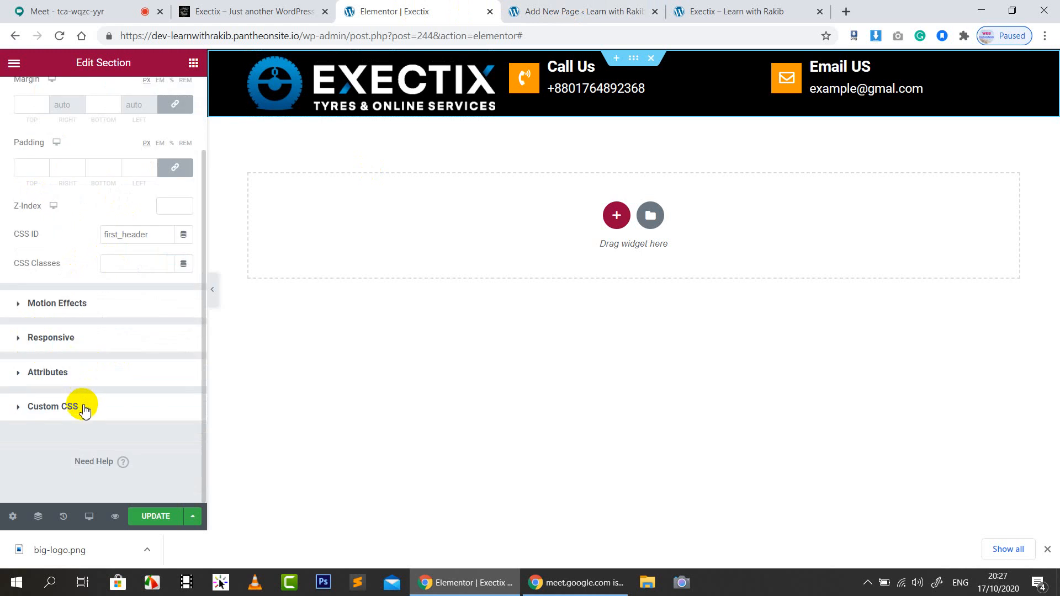
Write a '#first_header{ }' rule in the section's Custom CSS, pasting the ID into the selector
click(82, 406)
click(58, 332)
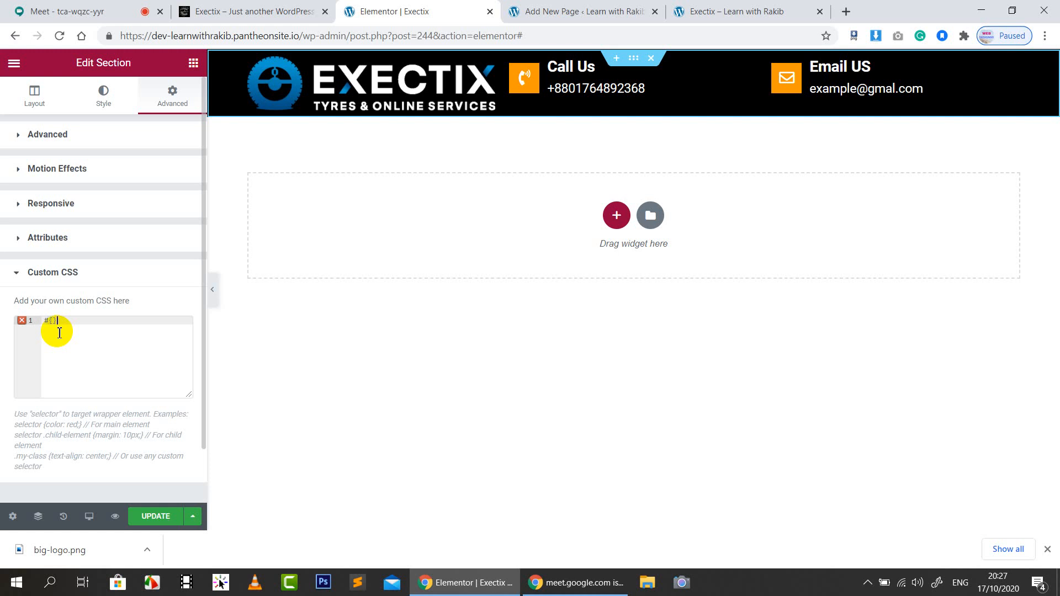
text(#{)
key(Return)
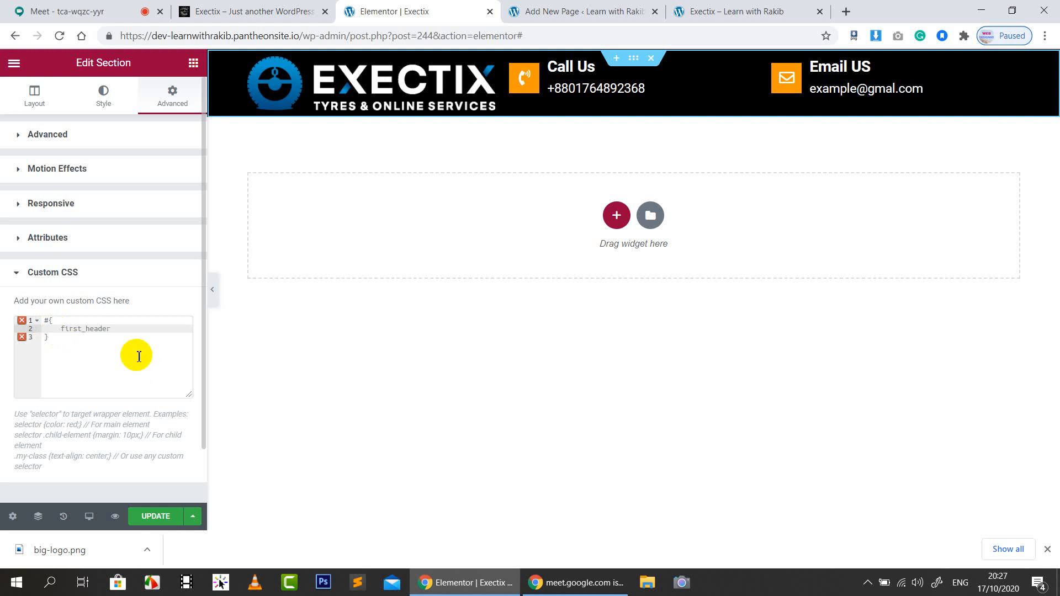
drag(114, 330, 61, 329)
key(ctrl+c)
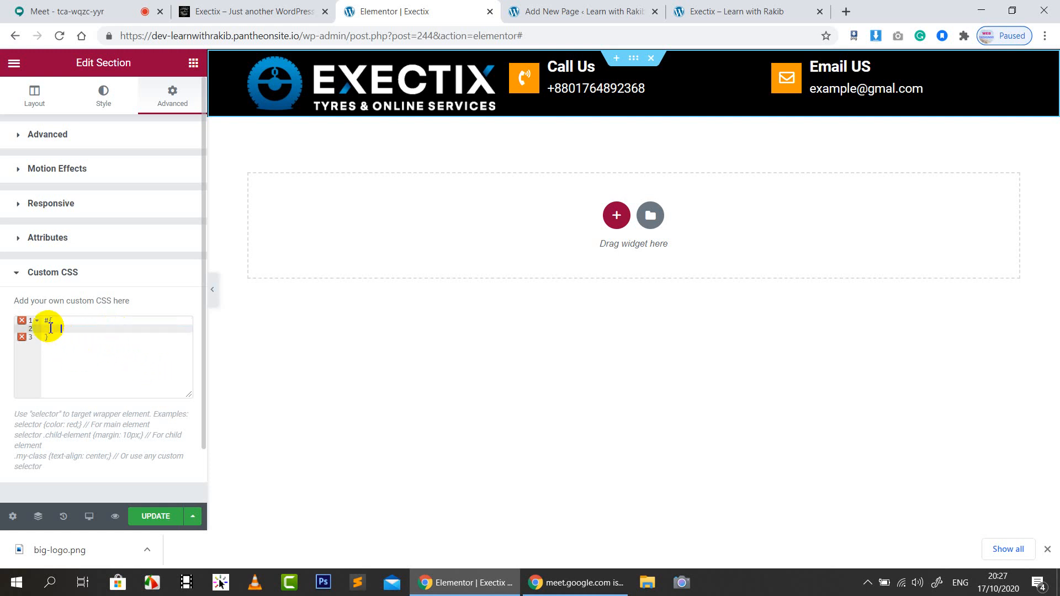
click(50, 323)
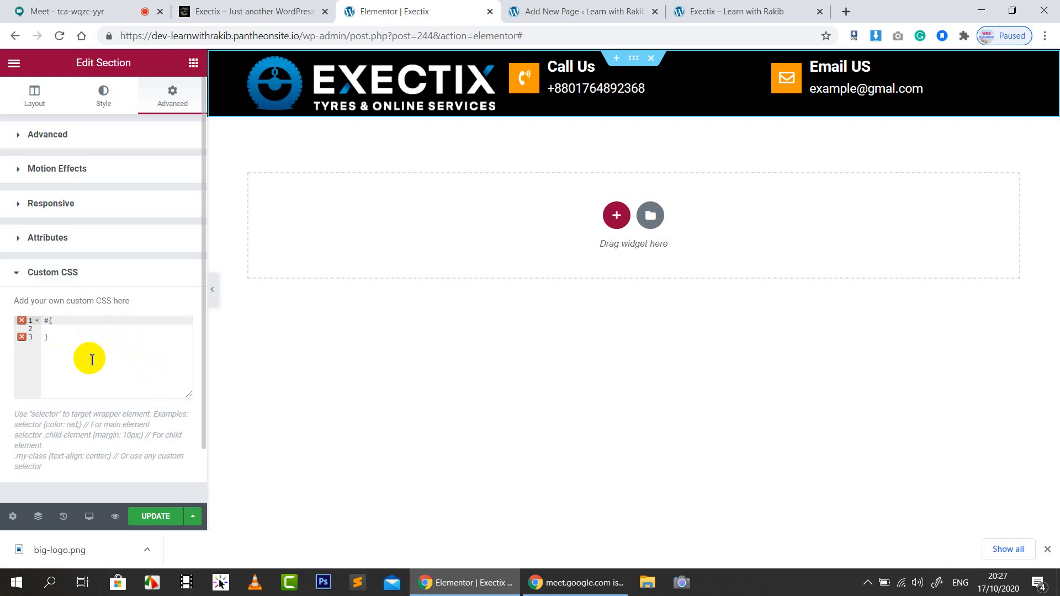
key(ctrl+v)
click(115, 329)
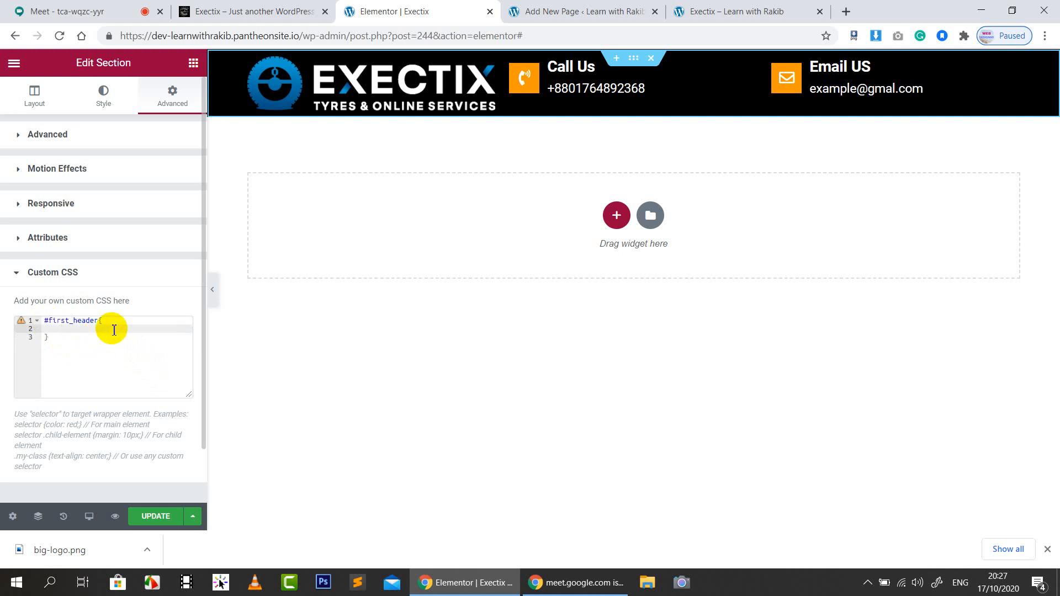
key(Return)
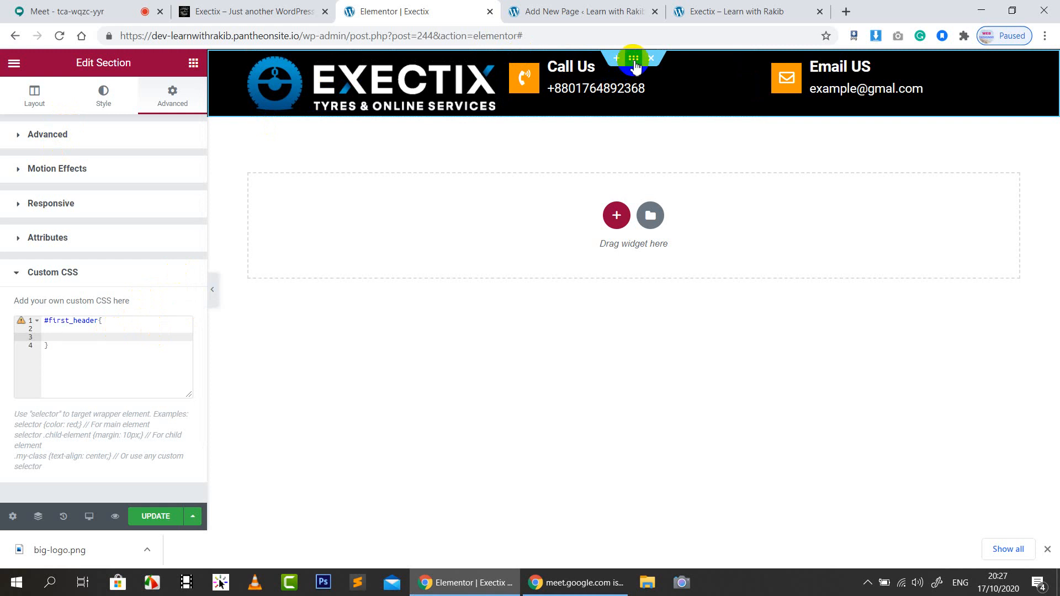
Recheck the section's CSS ID value and return to the custom CSS rule
click(128, 142)
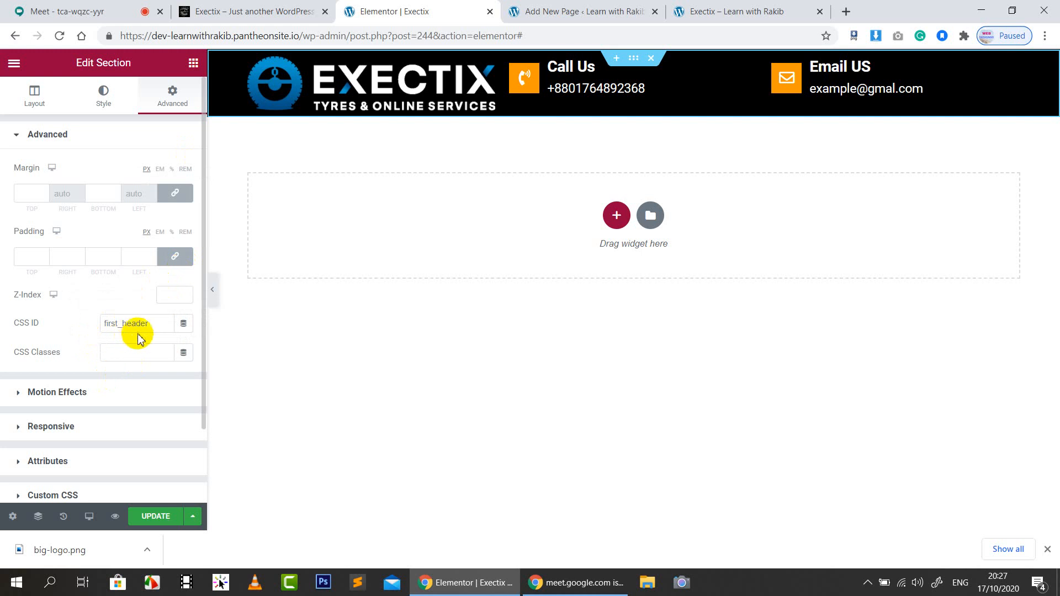
scroll(128, 315, down, 2)
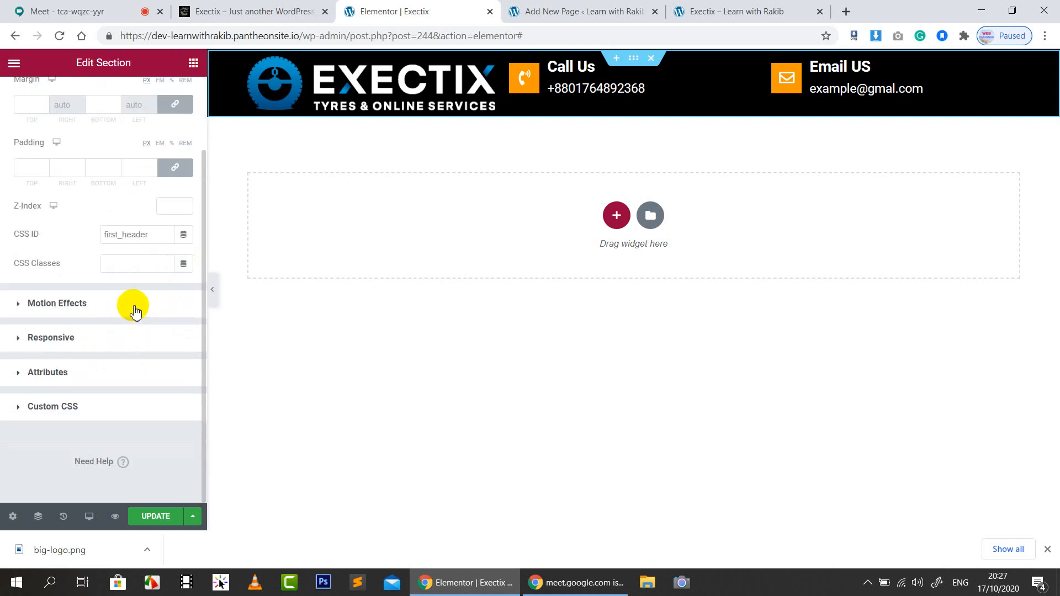
click(88, 403)
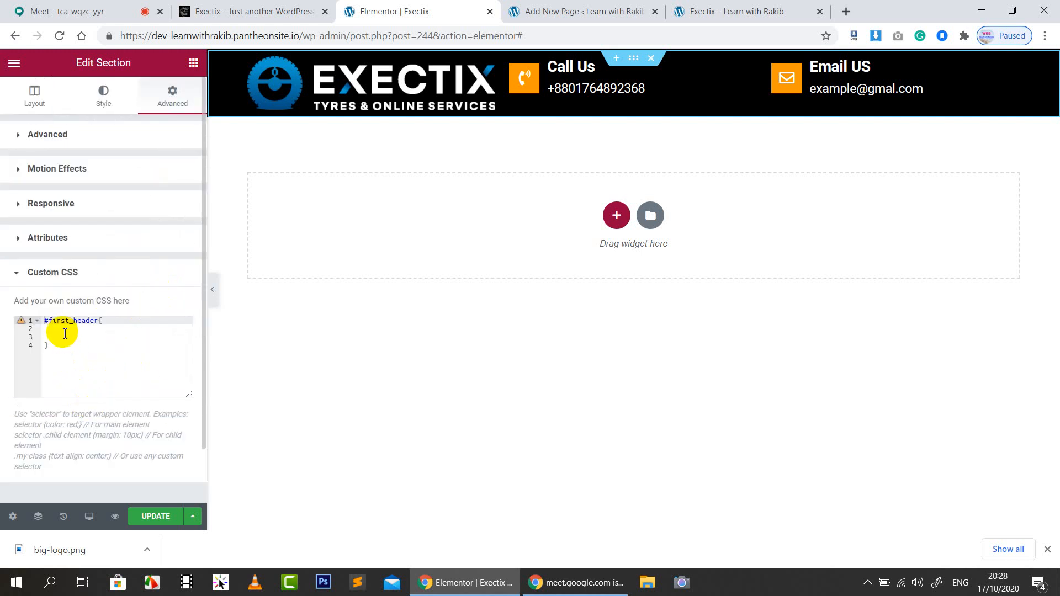
click(91, 138)
scroll(148, 331, down, 2)
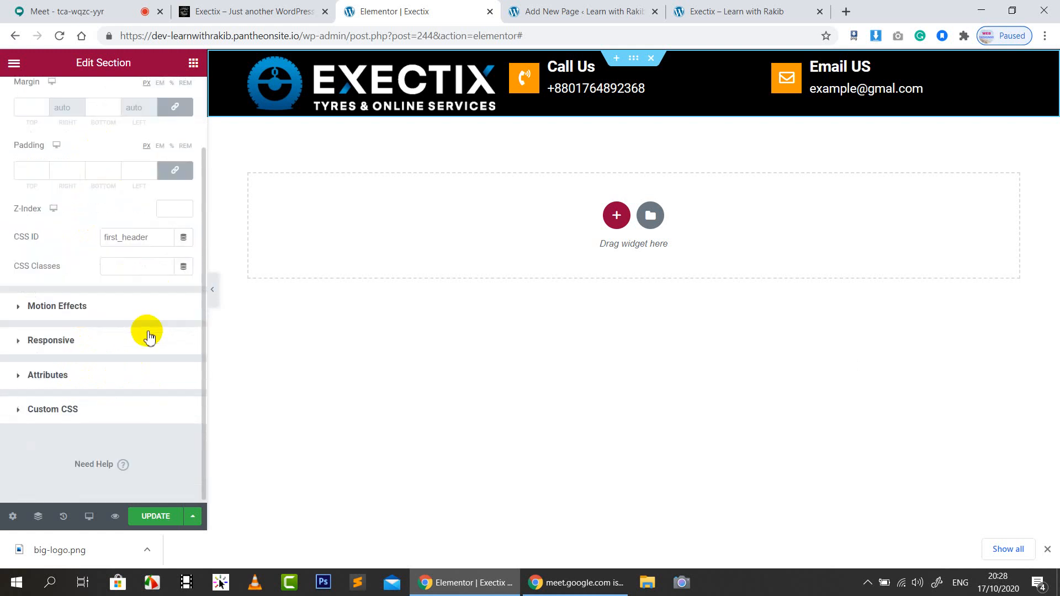
click(83, 406)
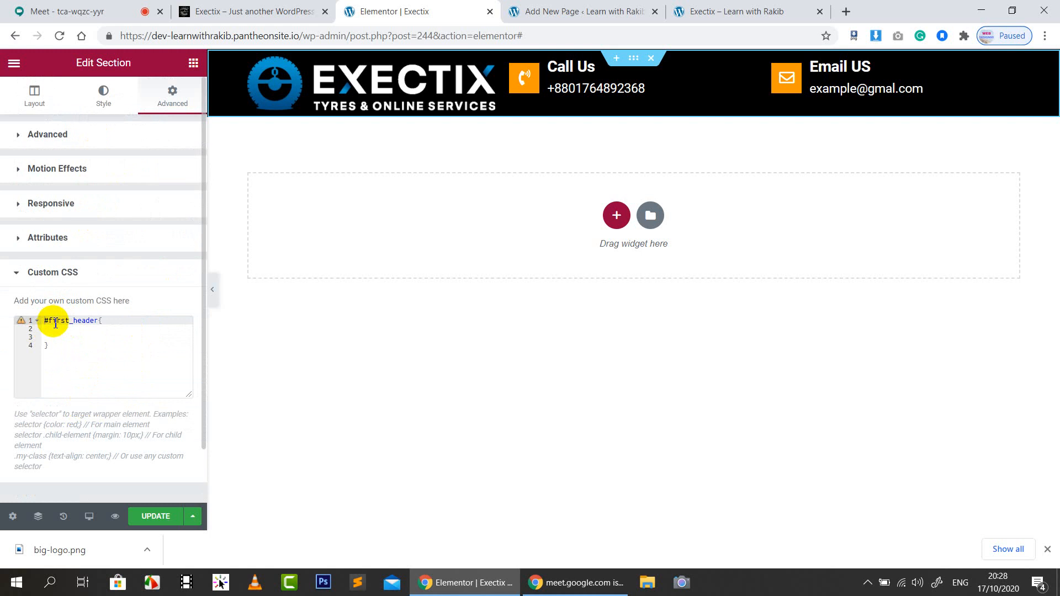
Add 'margin-left: 50px;' and 'margin-right: 50px;' to the #first_header rule using autocomplete
click(67, 335)
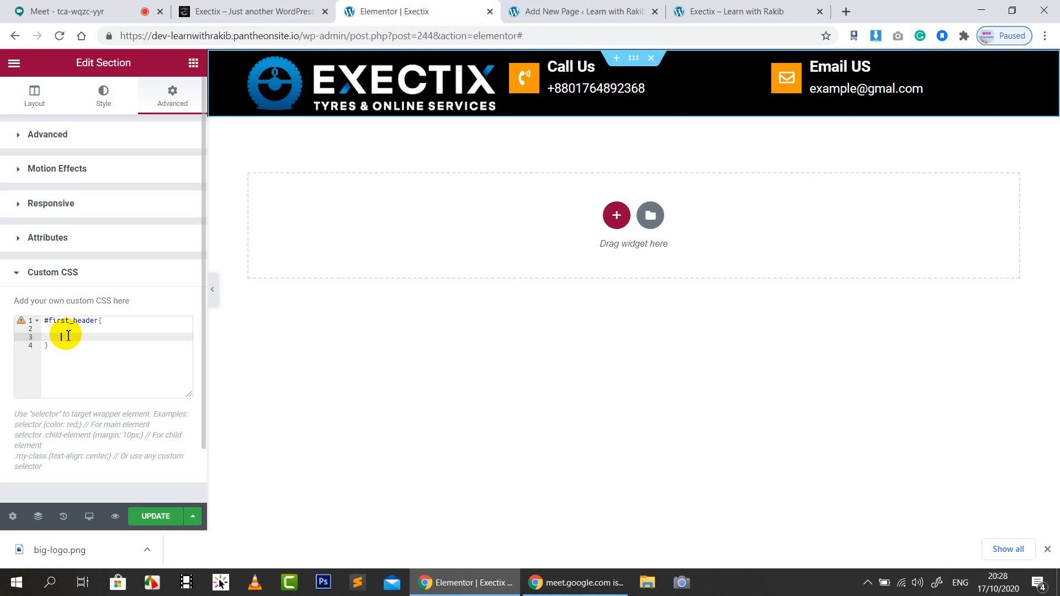
text(mar)
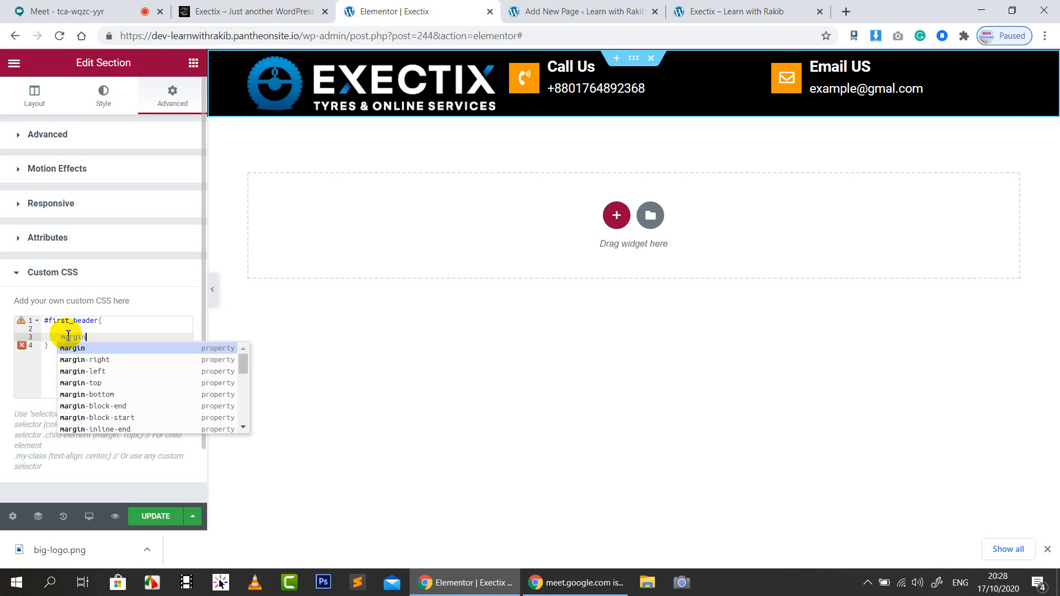
text(gin)
key(Down)
key(Down)
key(Return)
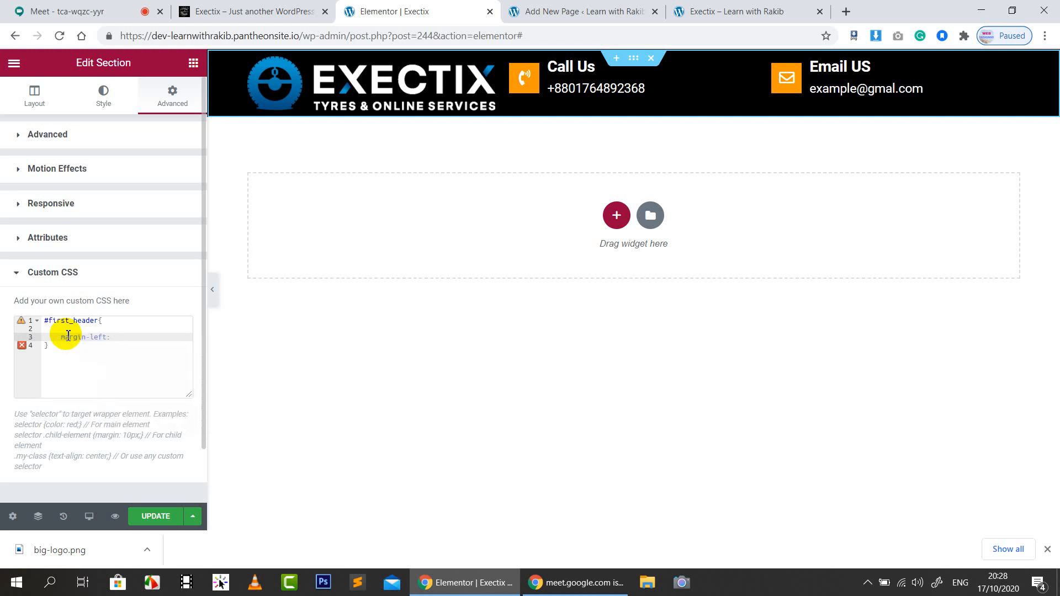
text(50px;)
key(Return)
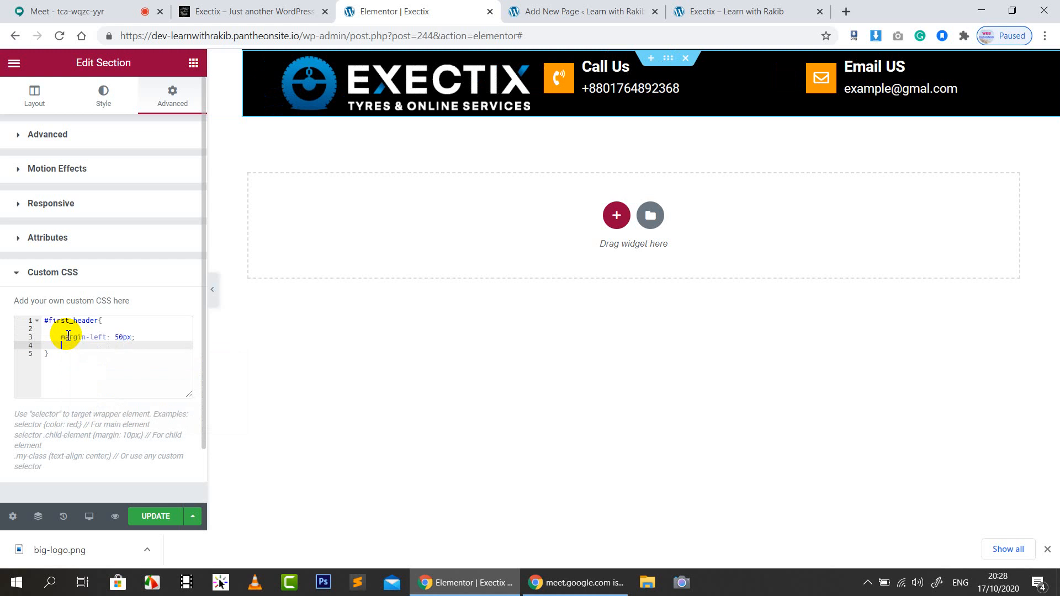
text(mar)
key(Down)
key(Down)
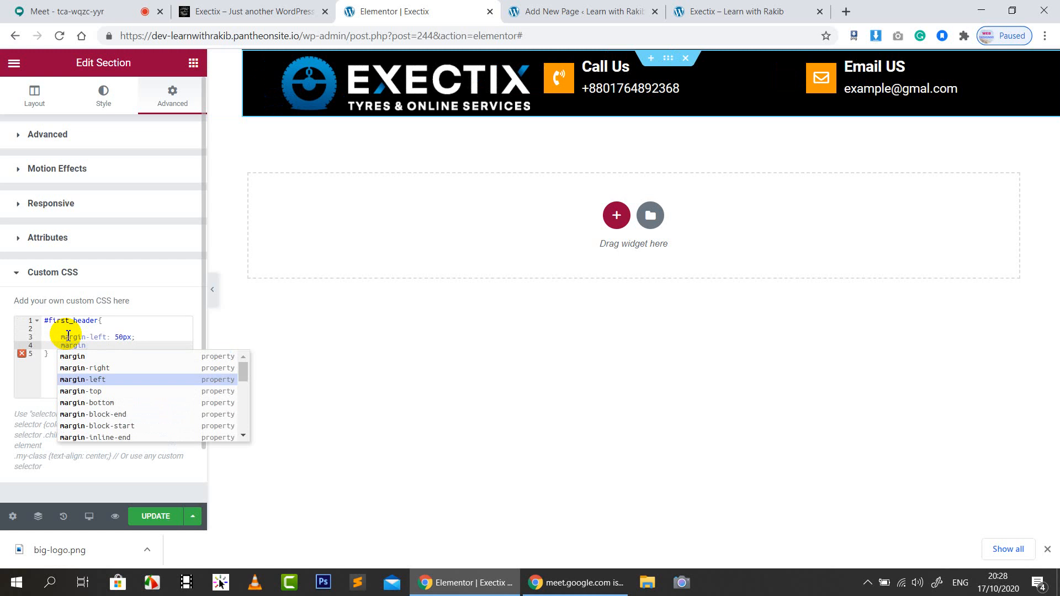
key(Up)
text(gin)
key(Return)
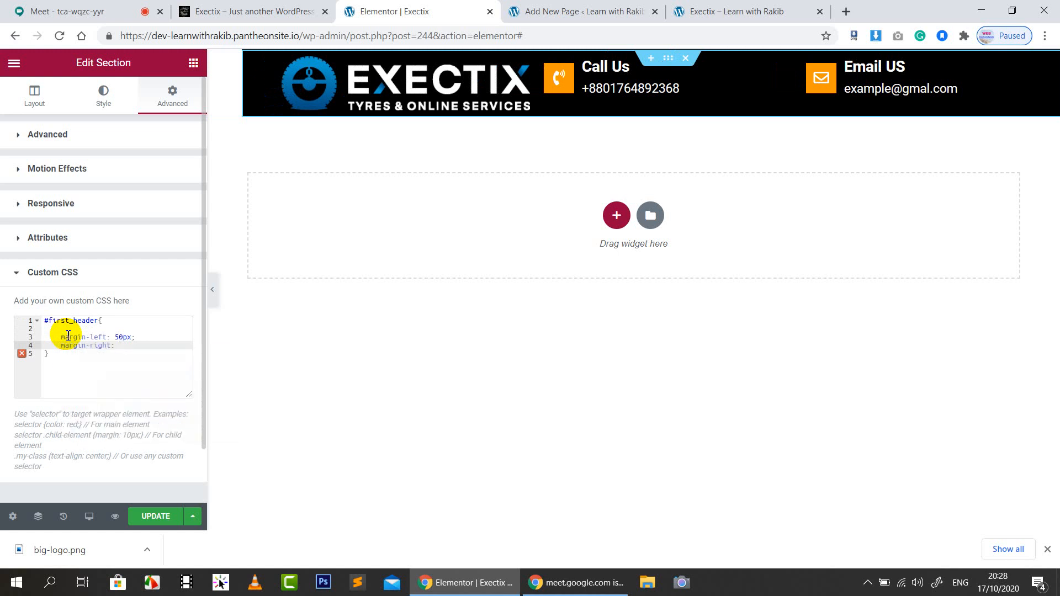
text(50)
key(Return)
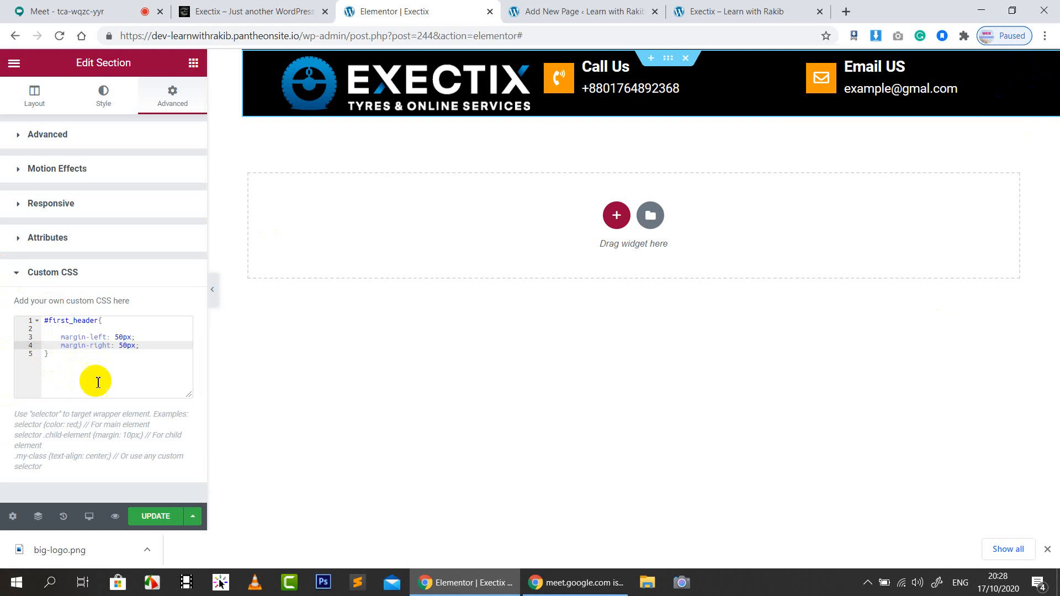
Inspect the live Exectix header's logo and inner section in DevTools at full page width
click(239, 11)
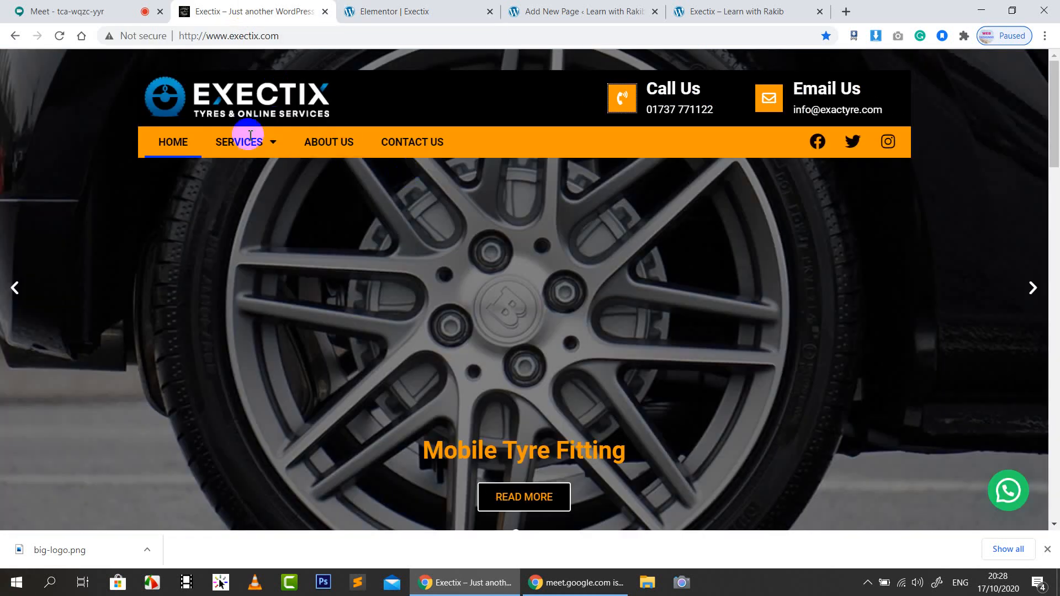
right_click(179, 84)
click(223, 302)
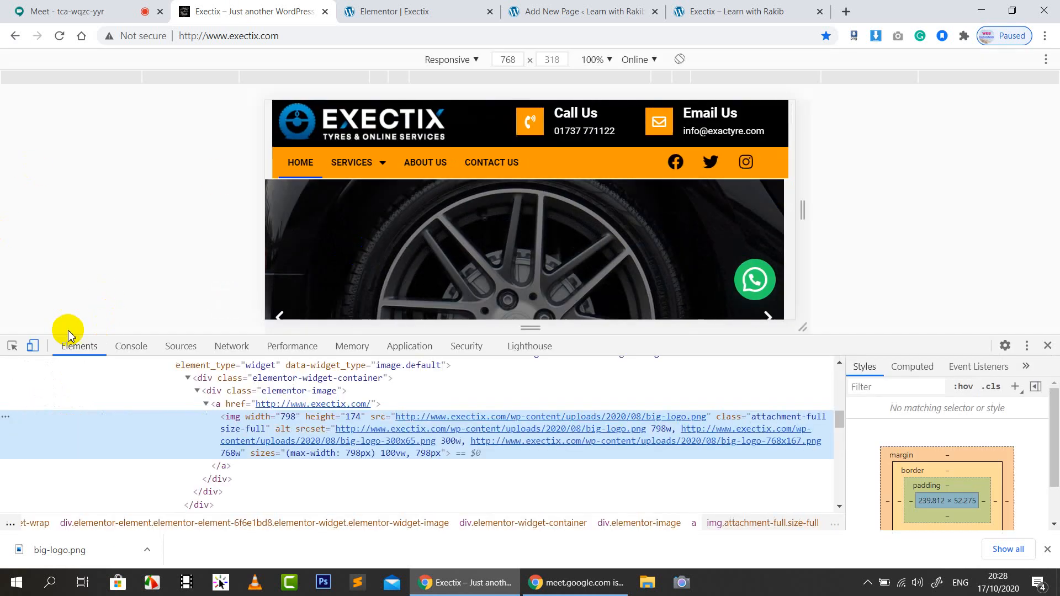
click(33, 347)
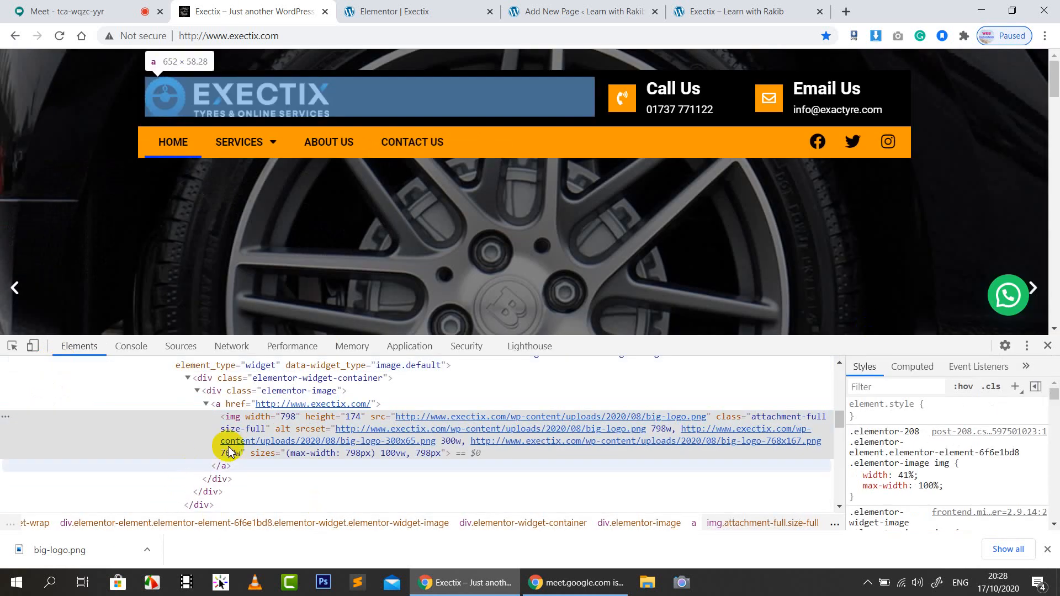
scroll(271, 442, up, 3)
scroll(270, 442, up, 2)
click(206, 465)
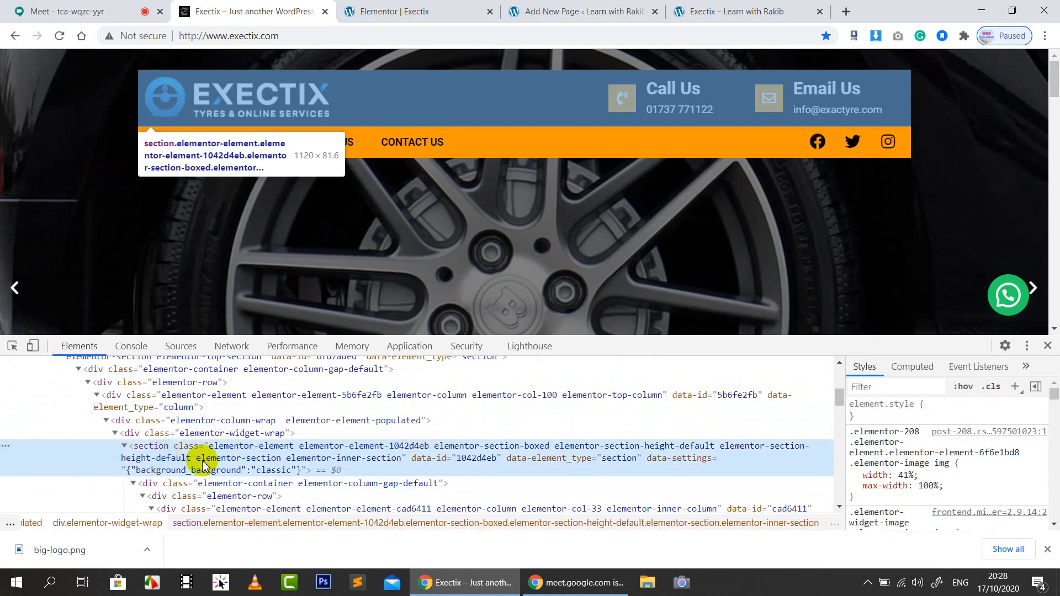
Review the inner section's rules in the Styles pane, then go back to the Elementor tab
scroll(997, 459, down, 2)
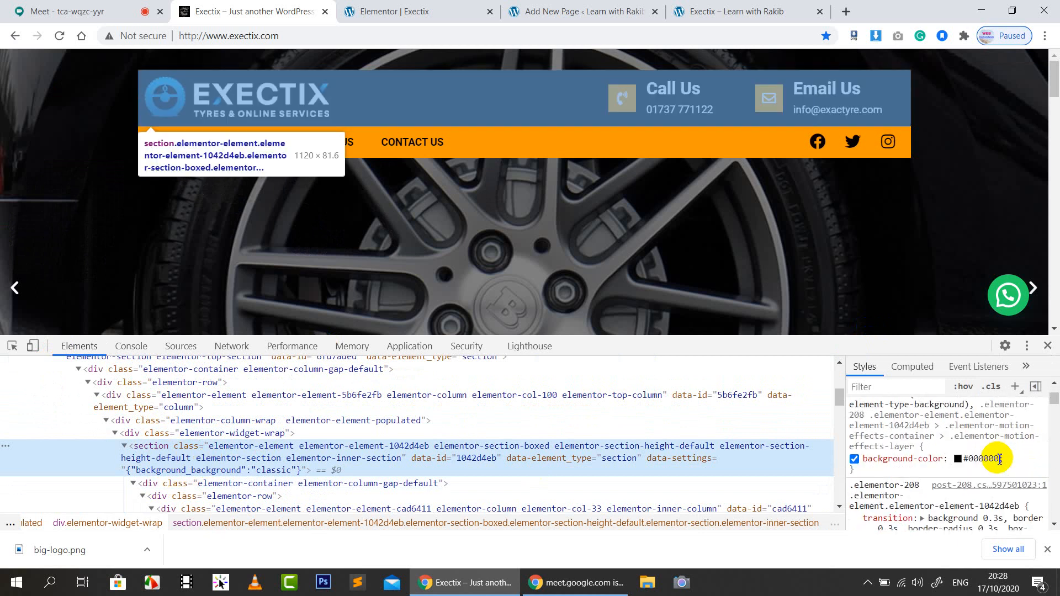
scroll(994, 464, down, 3)
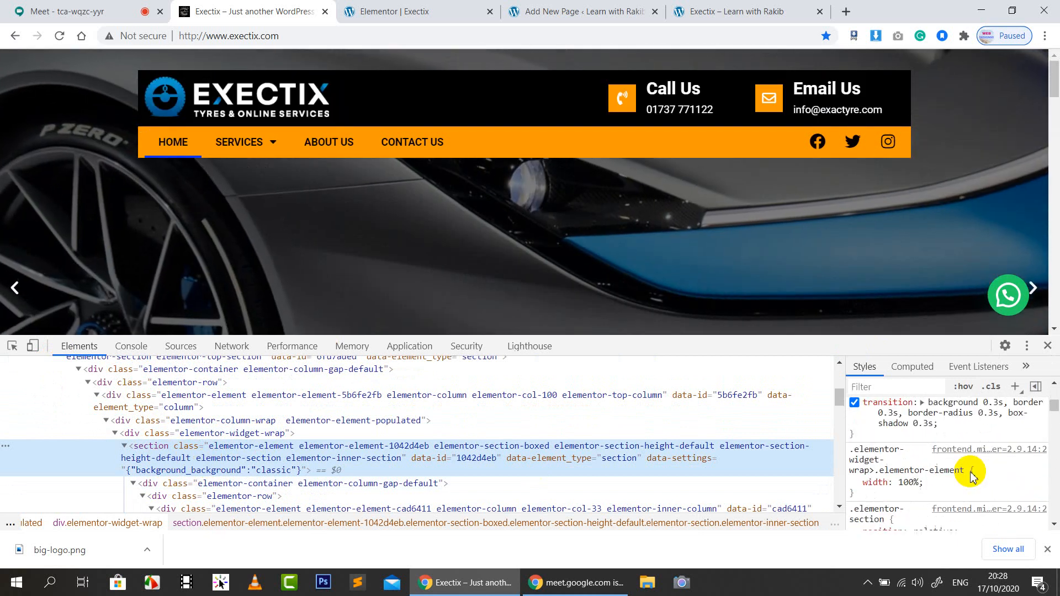
scroll(973, 476, down, 5)
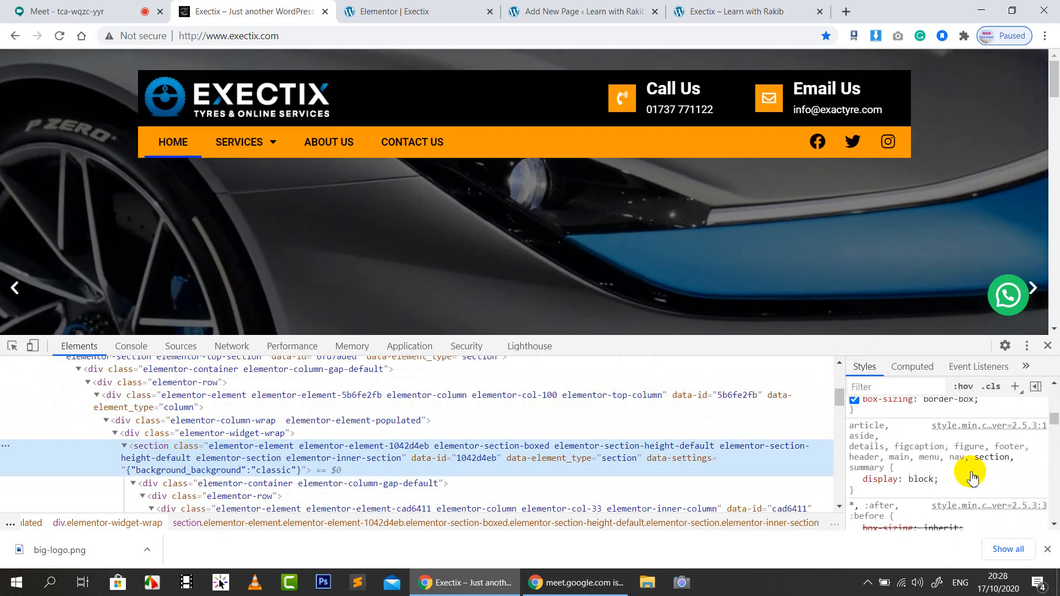
scroll(974, 476, down, 6)
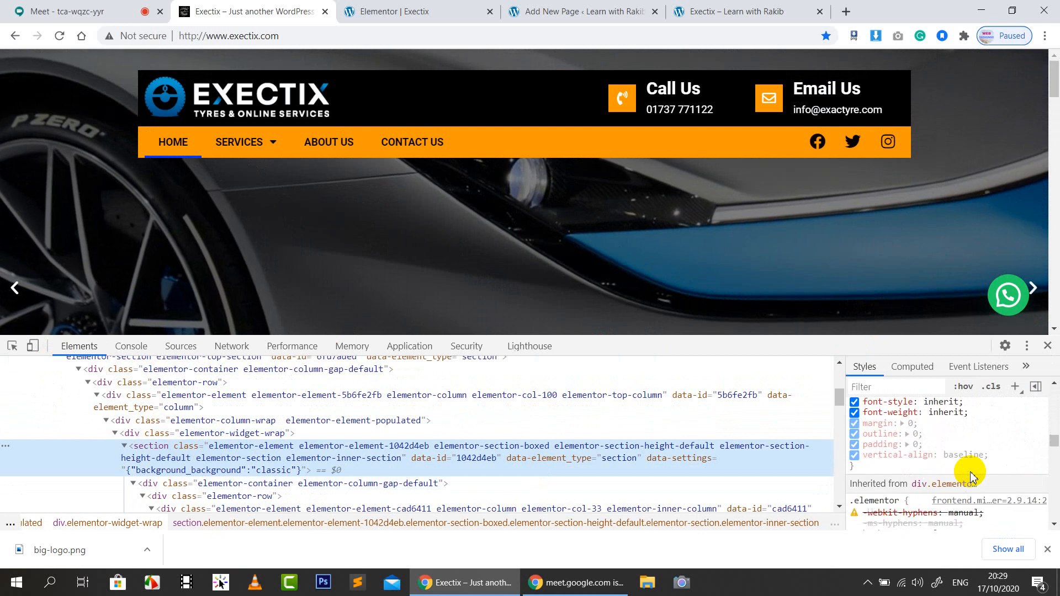
scroll(972, 476, down, 3)
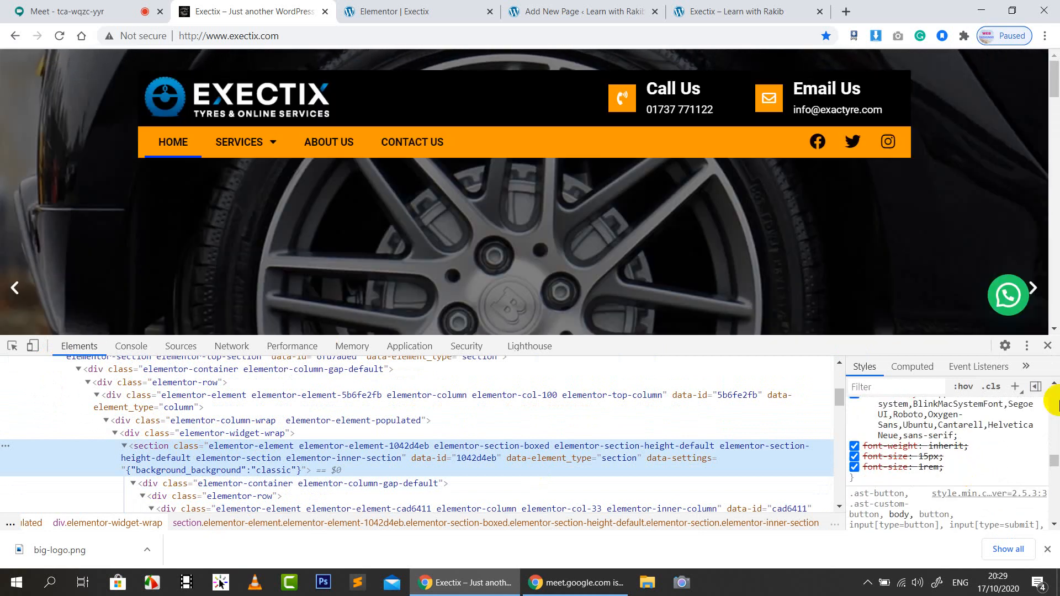
scroll(982, 460, up, 2)
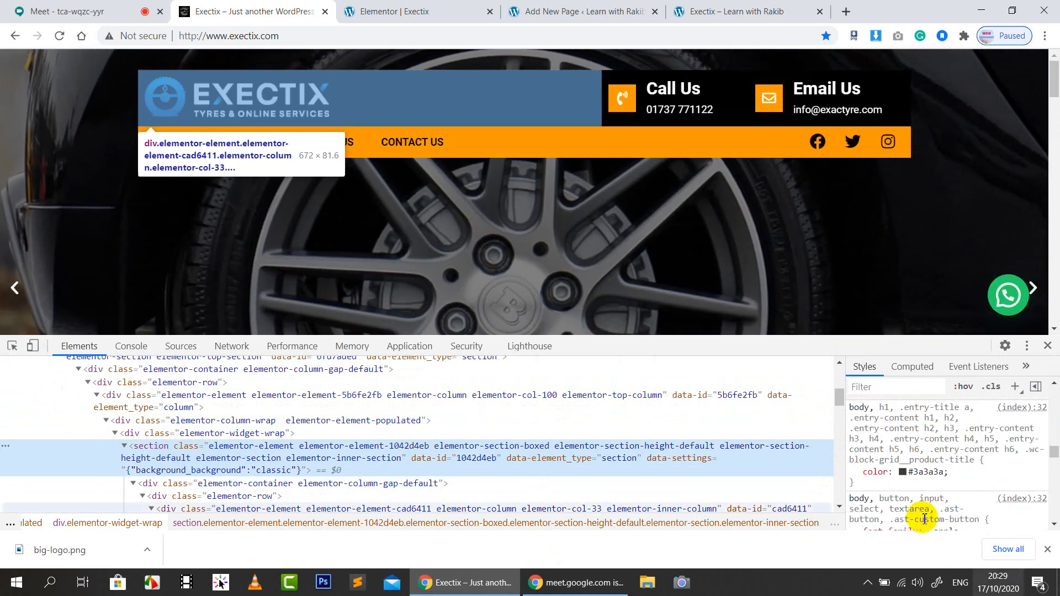
scroll(939, 486, down, 2)
scroll(939, 489, down, 5)
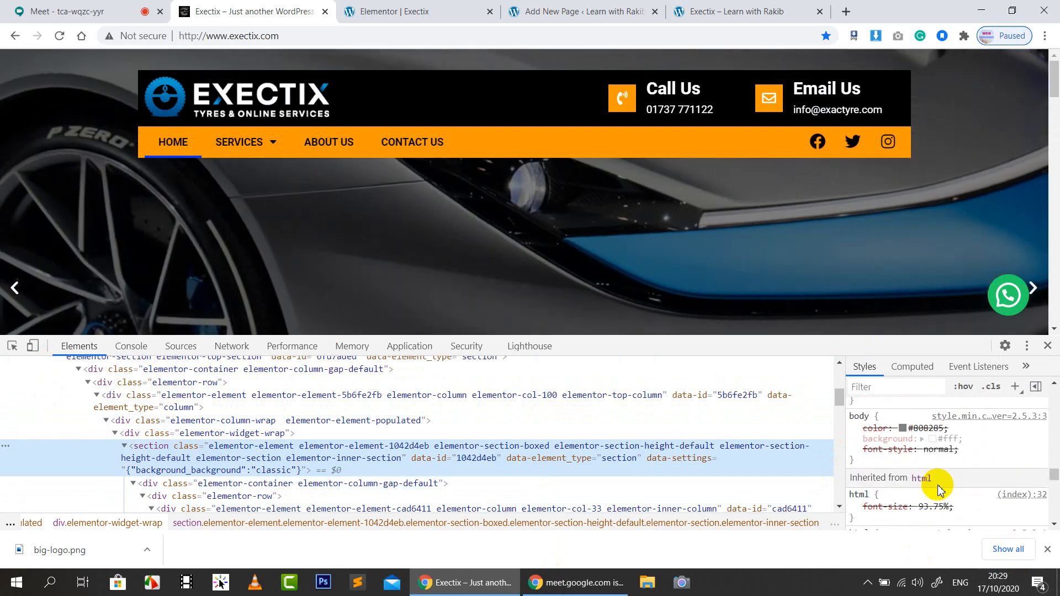
scroll(939, 489, down, 5)
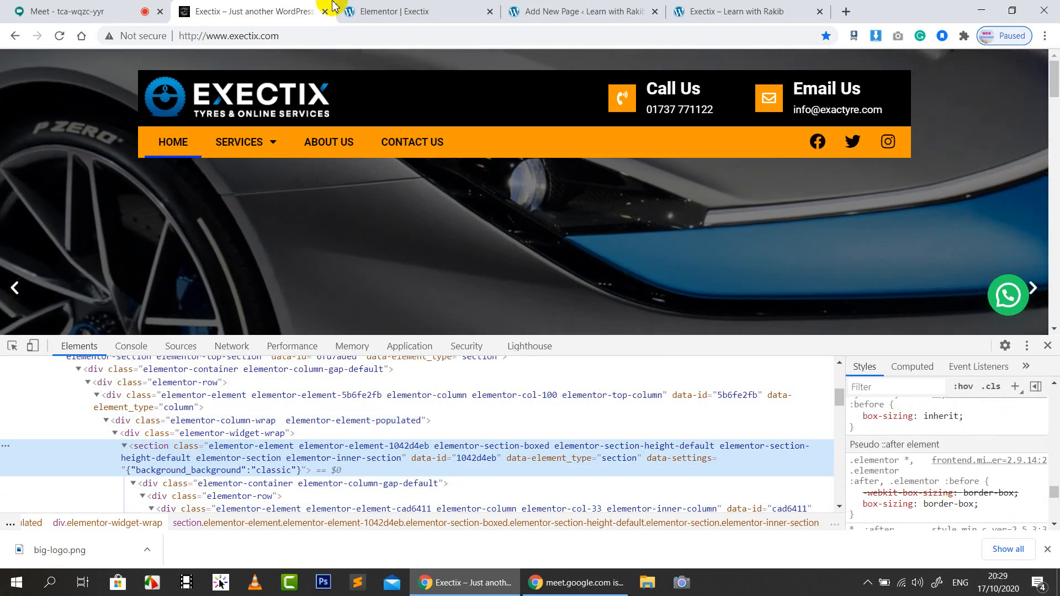
click(406, 6)
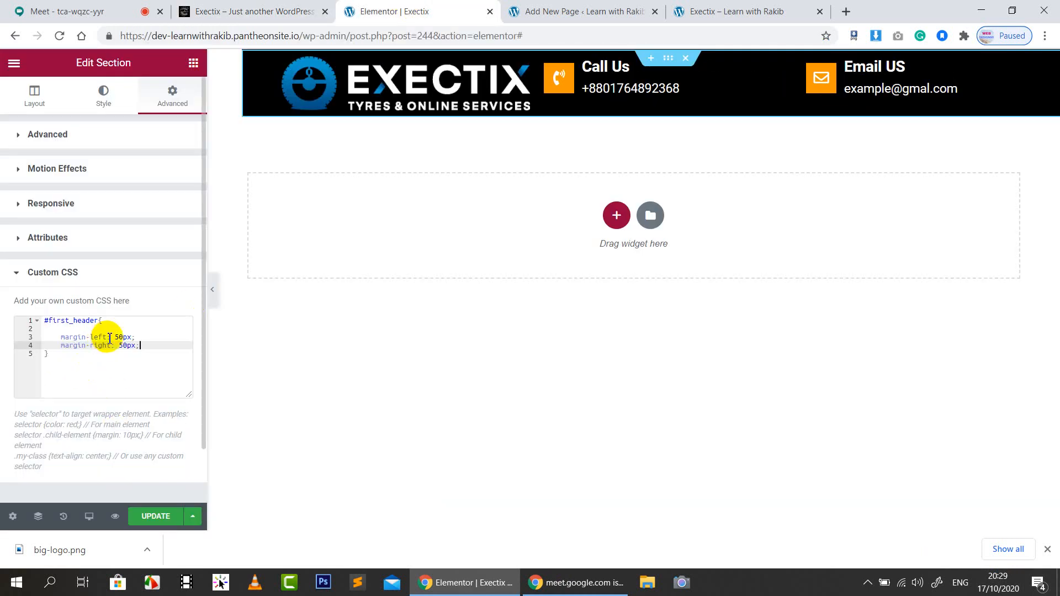
Replace the two side-margin lines with a single 'margin: 0px 50px' declaration
drag(142, 347, 58, 338)
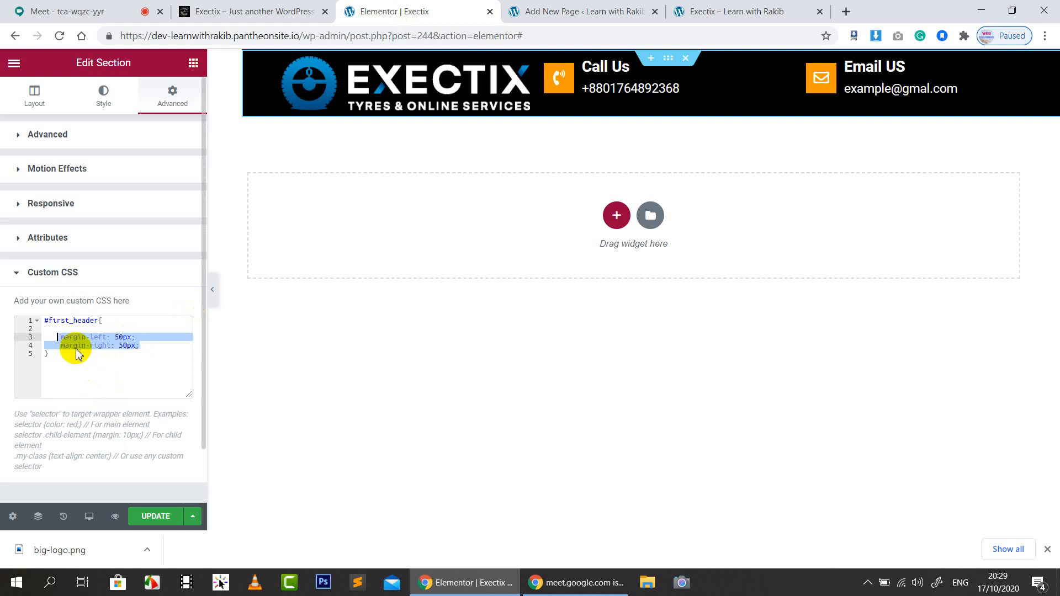
key(BackSpace)
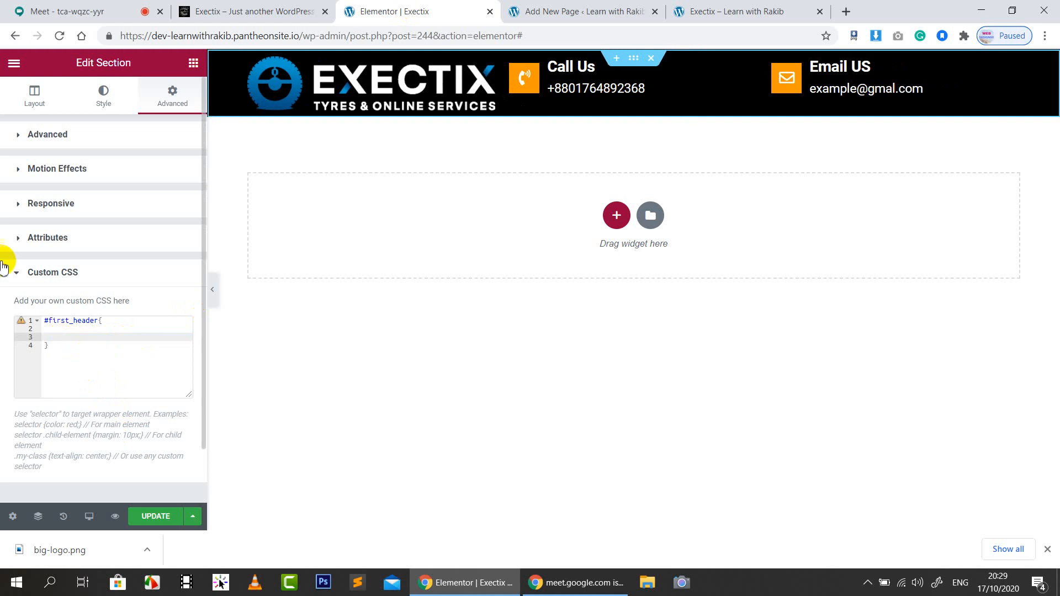
text(mar)
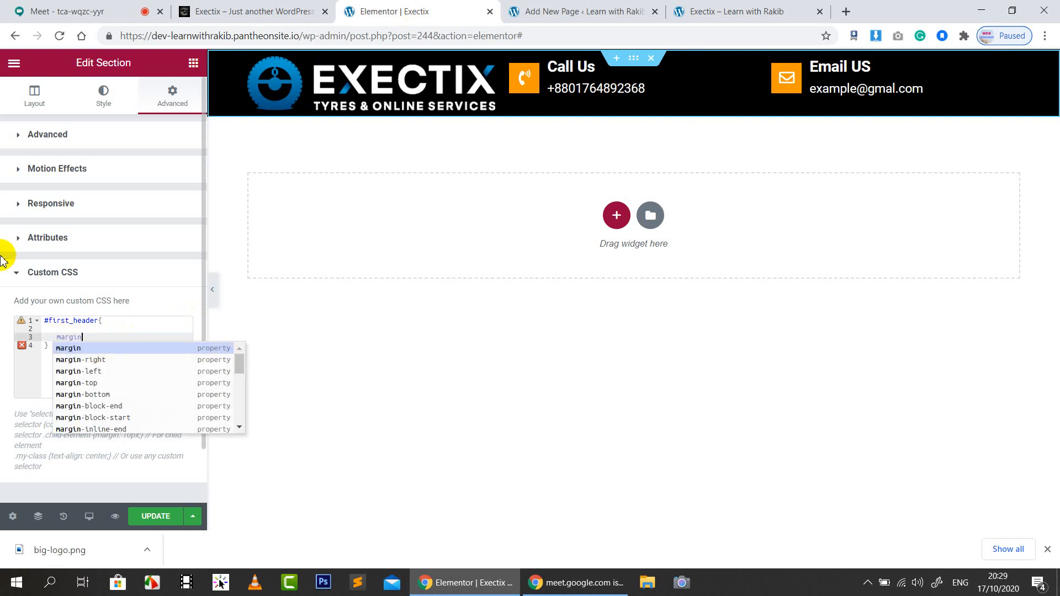
text(gin)
key(Return)
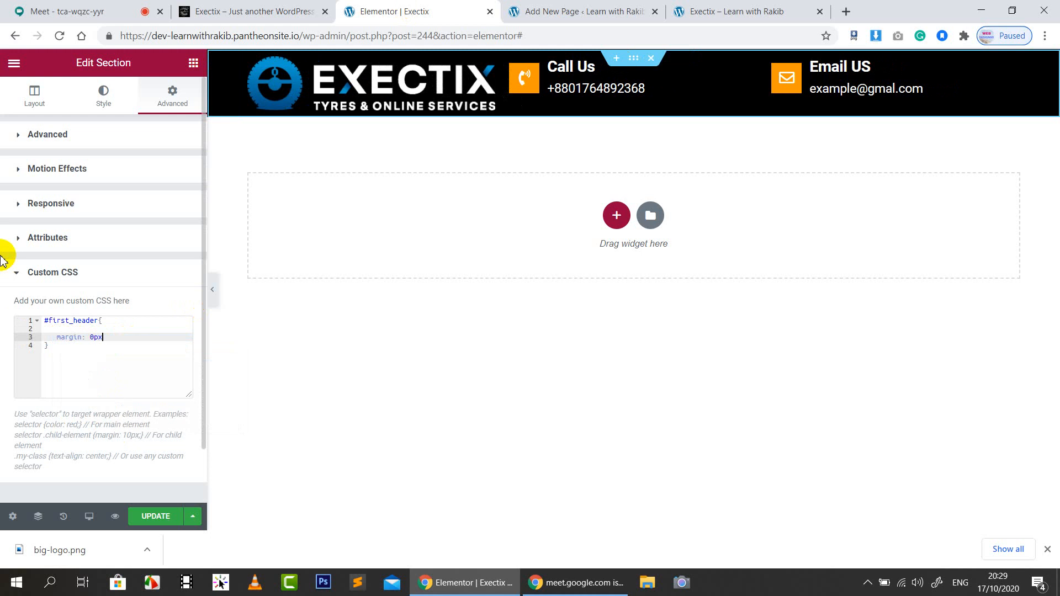
text(0px 50px;)
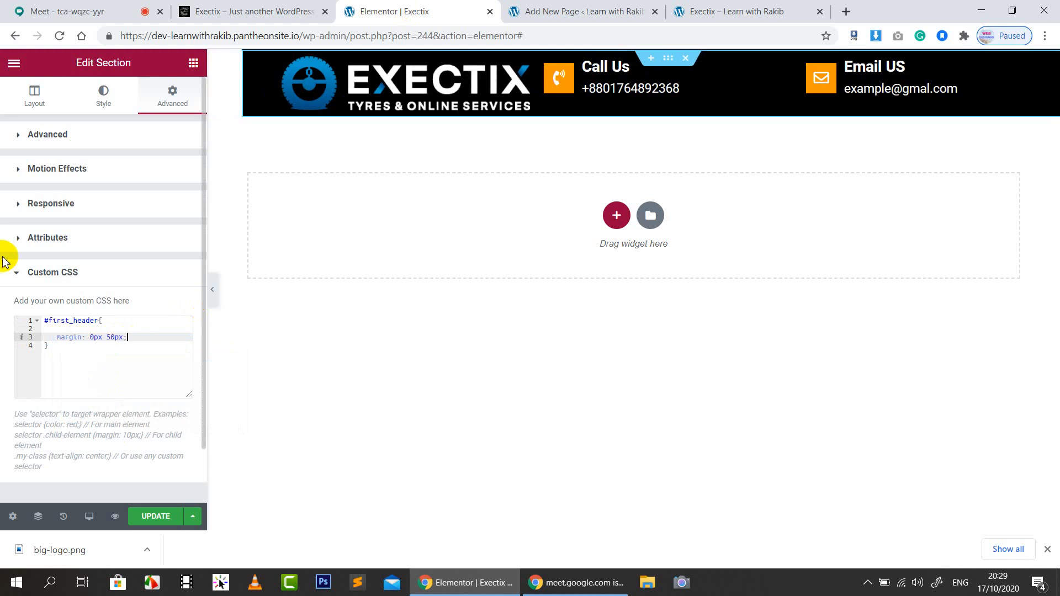
Unlink the section's Advanced margin values, then select the CSS margin line and retype 'margin'
click(265, 11)
click(395, 11)
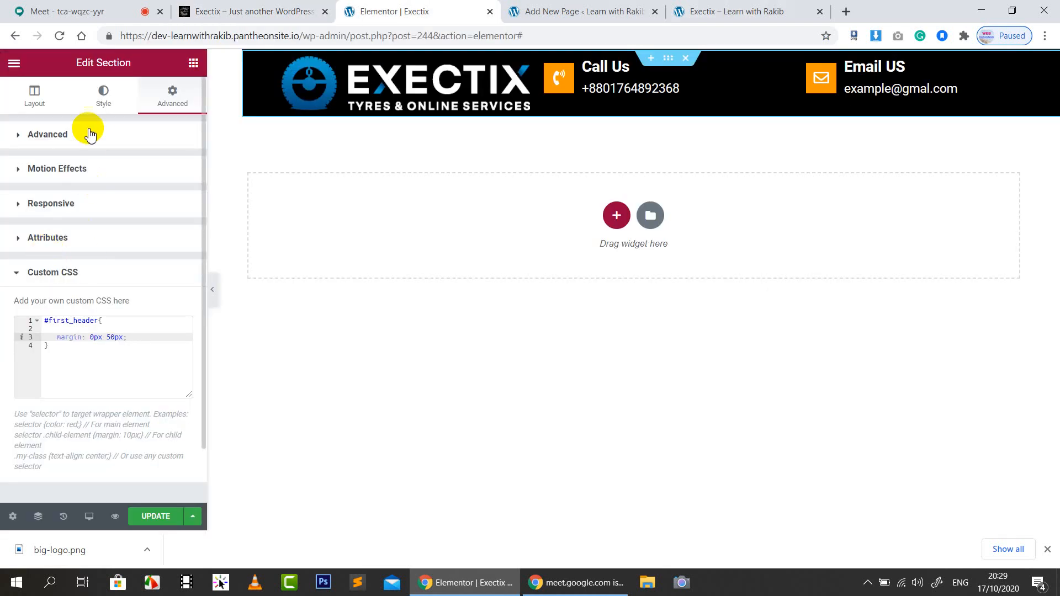
click(130, 132)
click(175, 193)
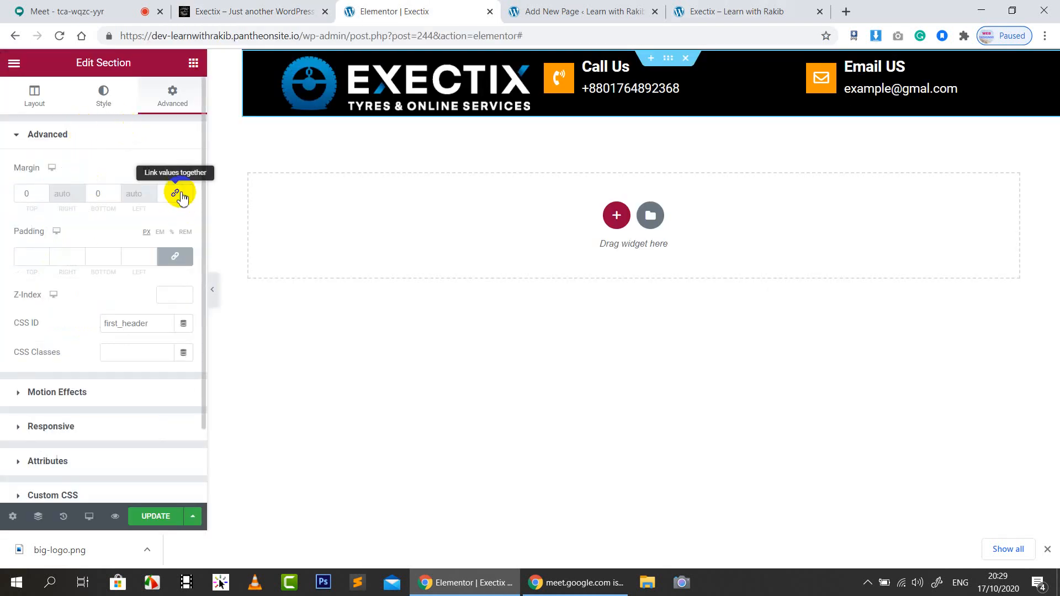
click(262, 6)
click(393, 8)
scroll(105, 387, down, 2)
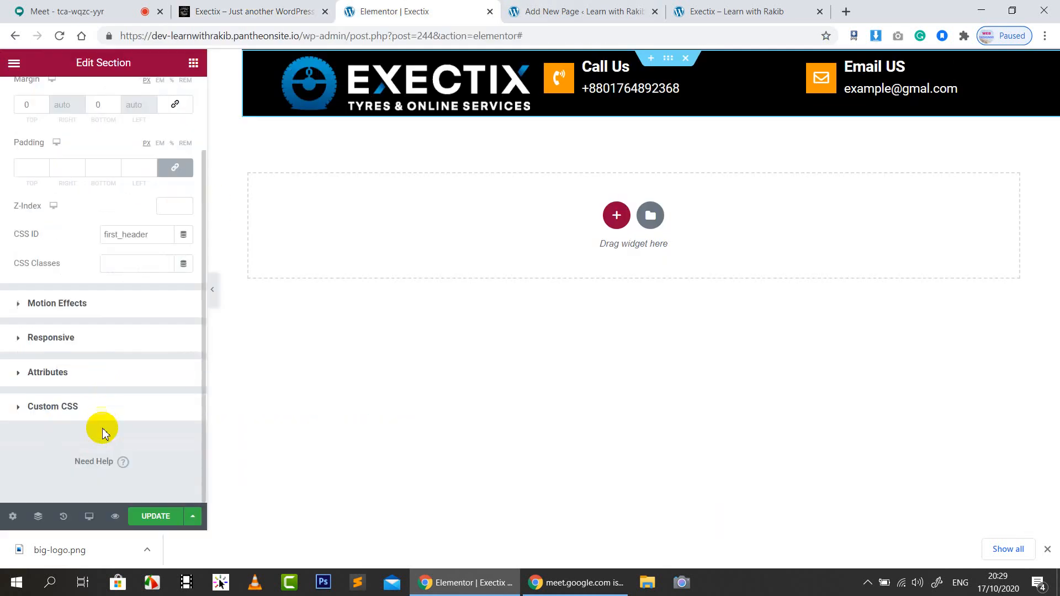
click(95, 406)
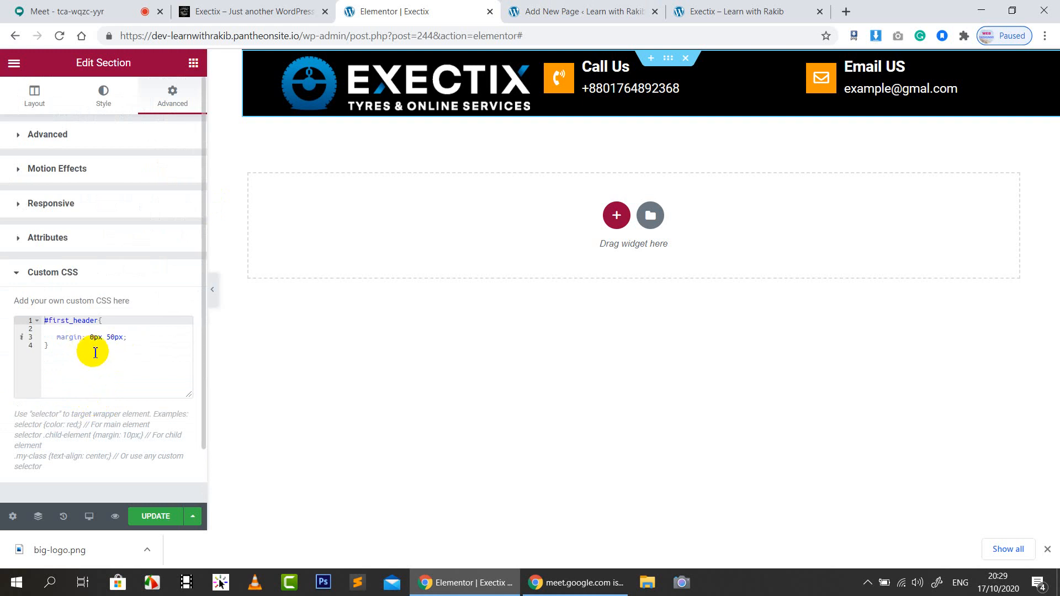
drag(128, 337, 45, 339)
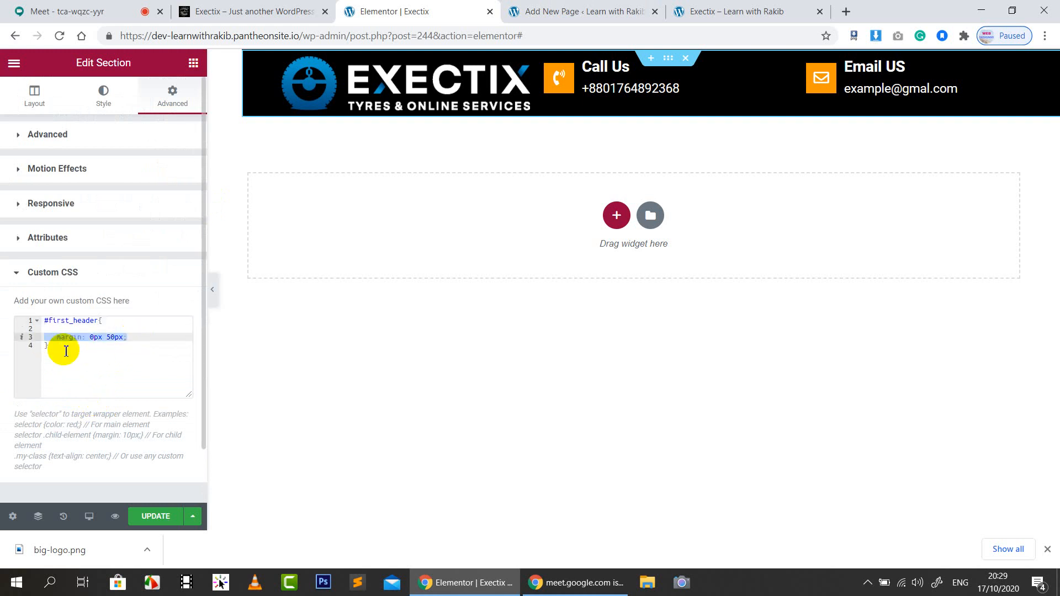
text(margin)
key(Down)
key(Down)
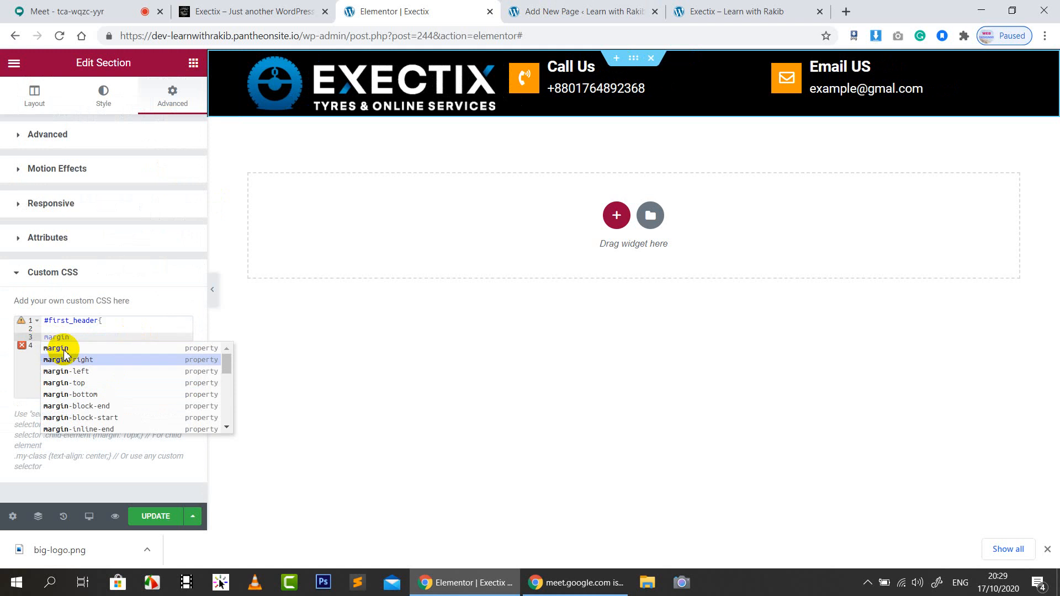
Turn the declaration into 'margin-left: -100px' by adding a minus sign and switching from margin-right
key(Up)
key(Return)
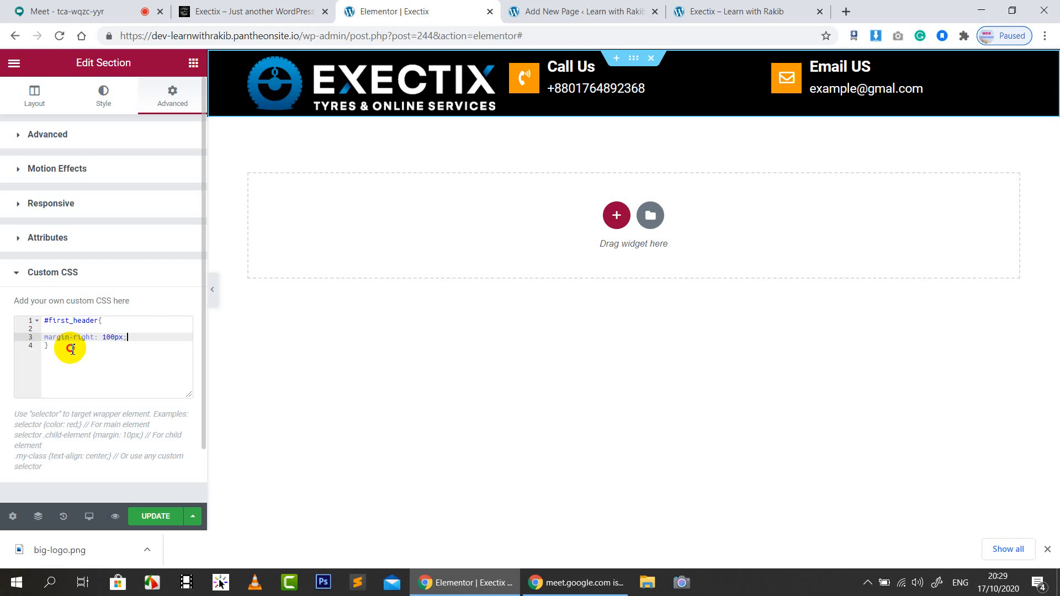
click(102, 337)
text(-)
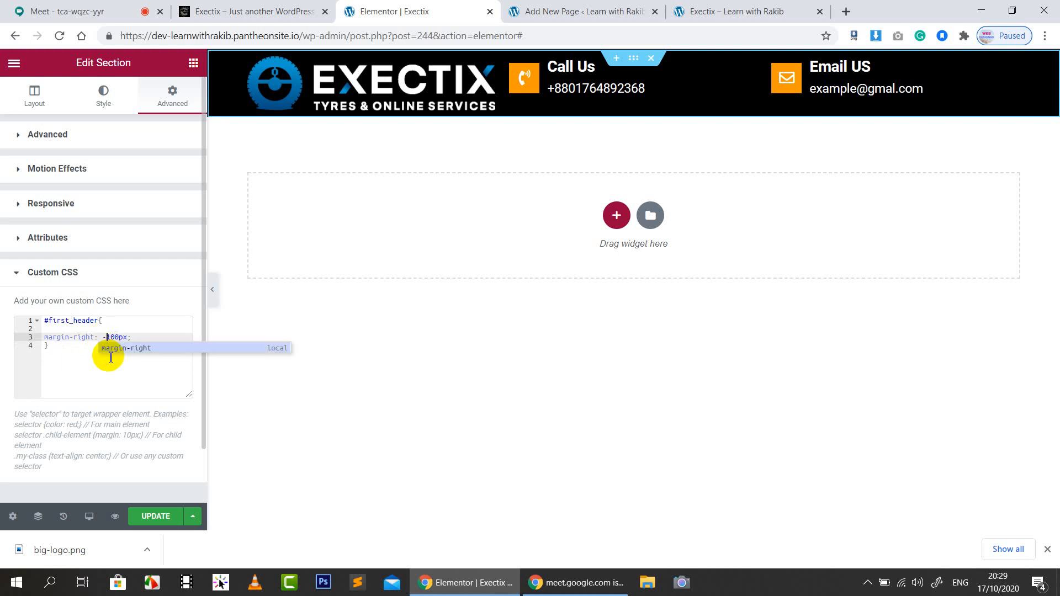
key(Escape)
click(151, 341)
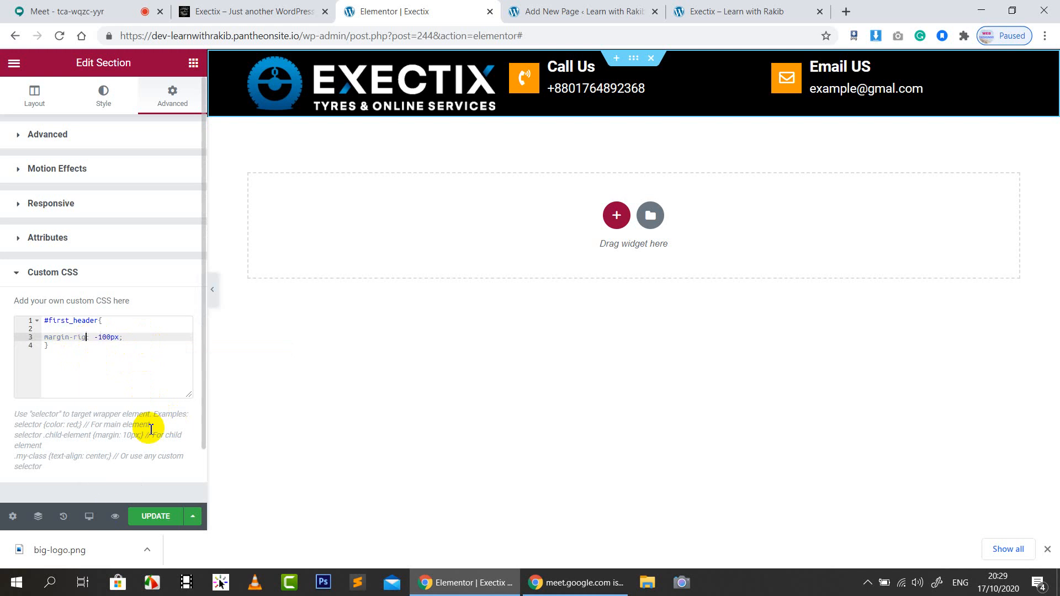
text(left)
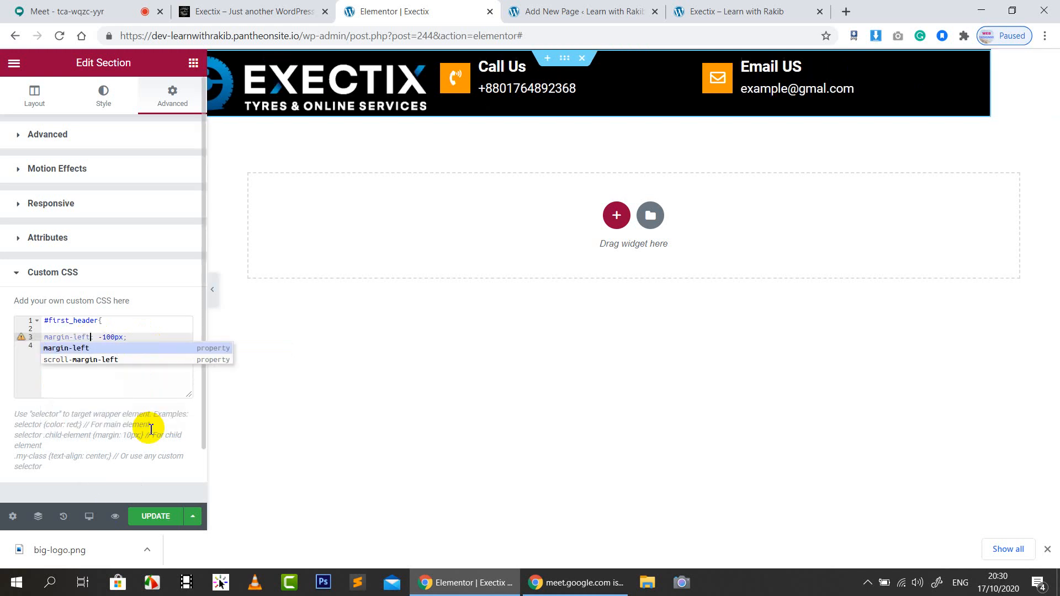
click(95, 352)
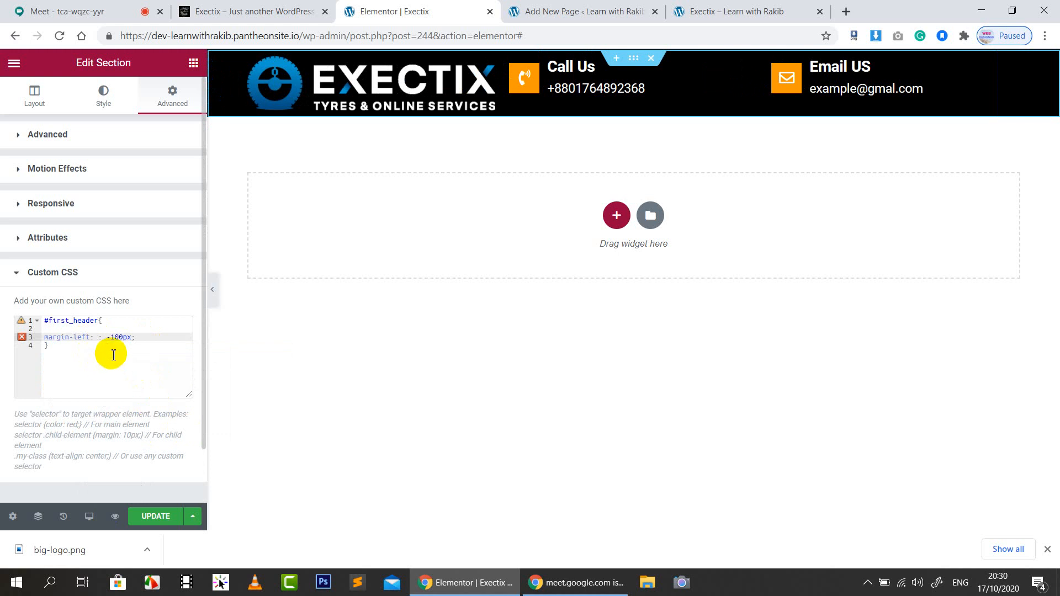
key(Delete)
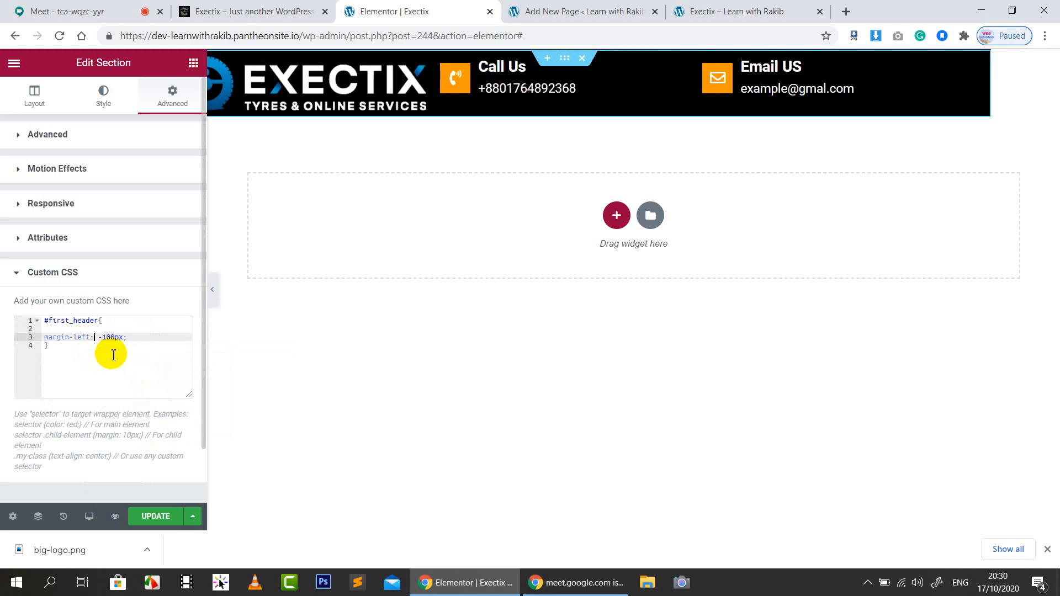
click(136, 341)
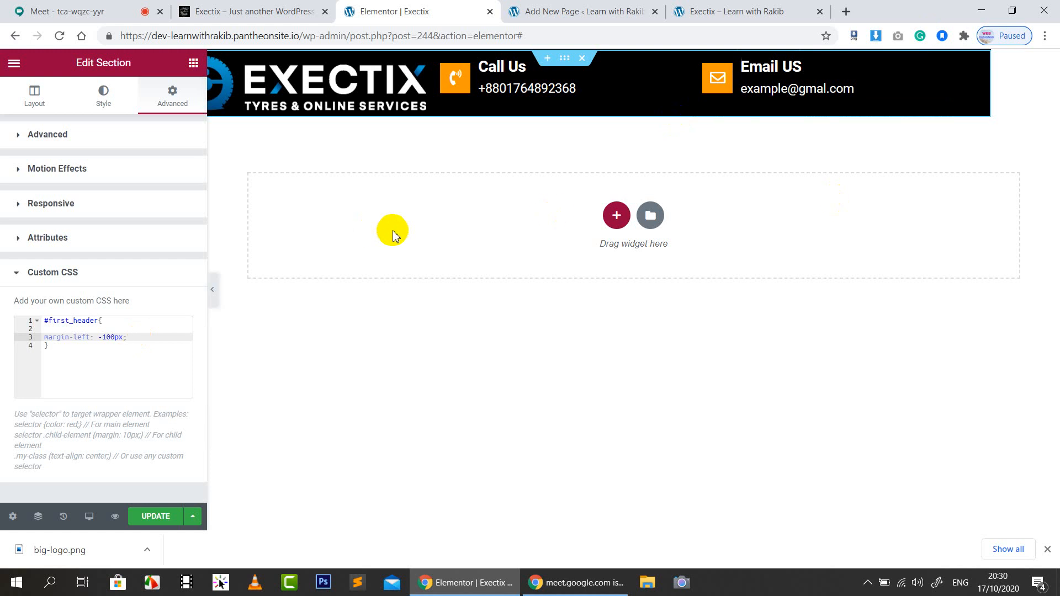
Change the left margin to -50px and add a 'margin-right: 50px' line below it
double_click(105, 338)
text(5)
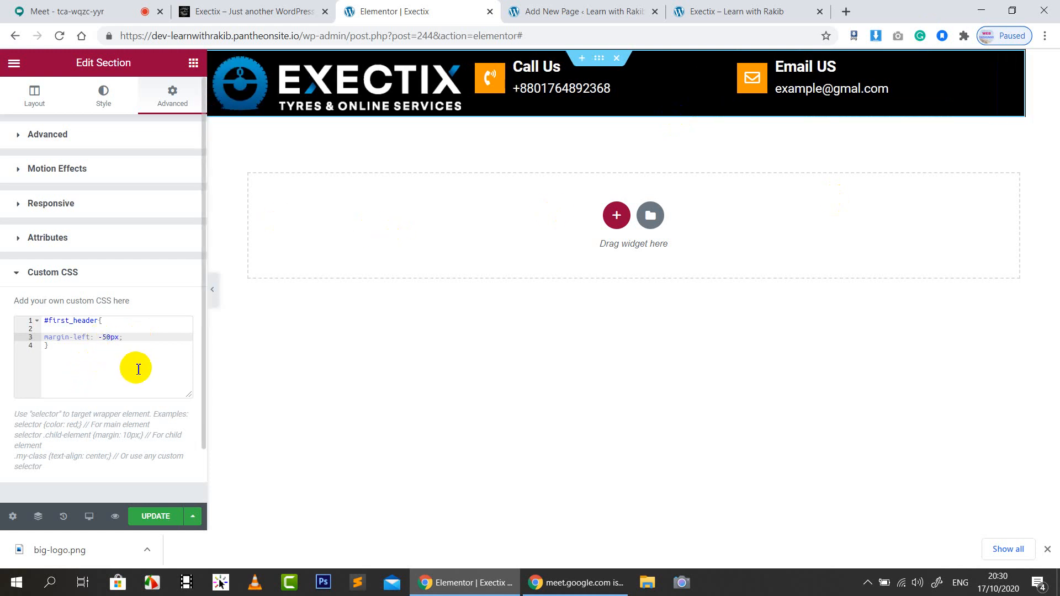
click(141, 341)
key(Return)
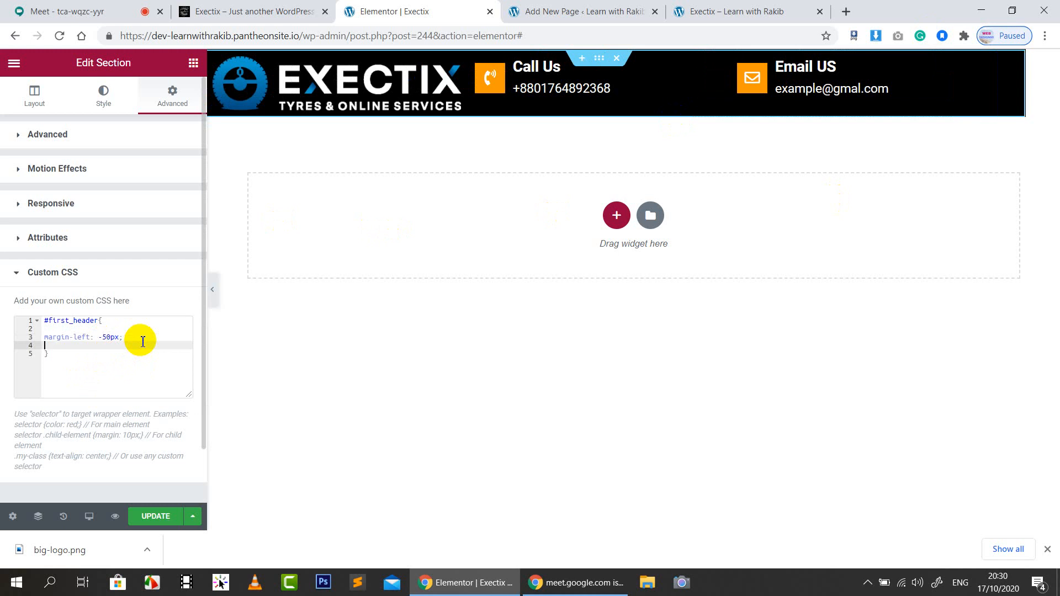
text(margi)
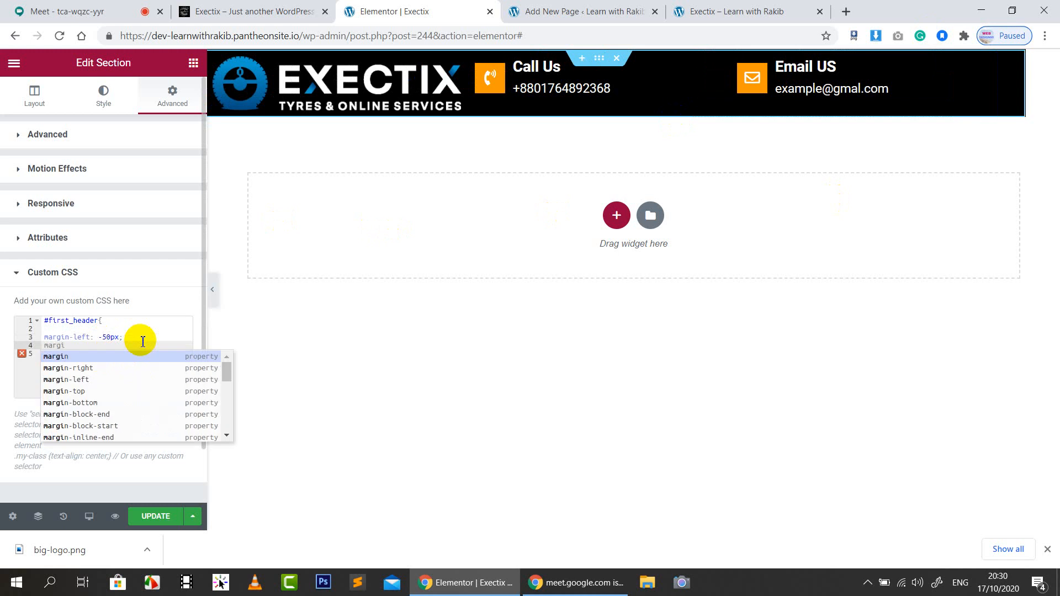
key(Down)
key(Down)
text(gi)
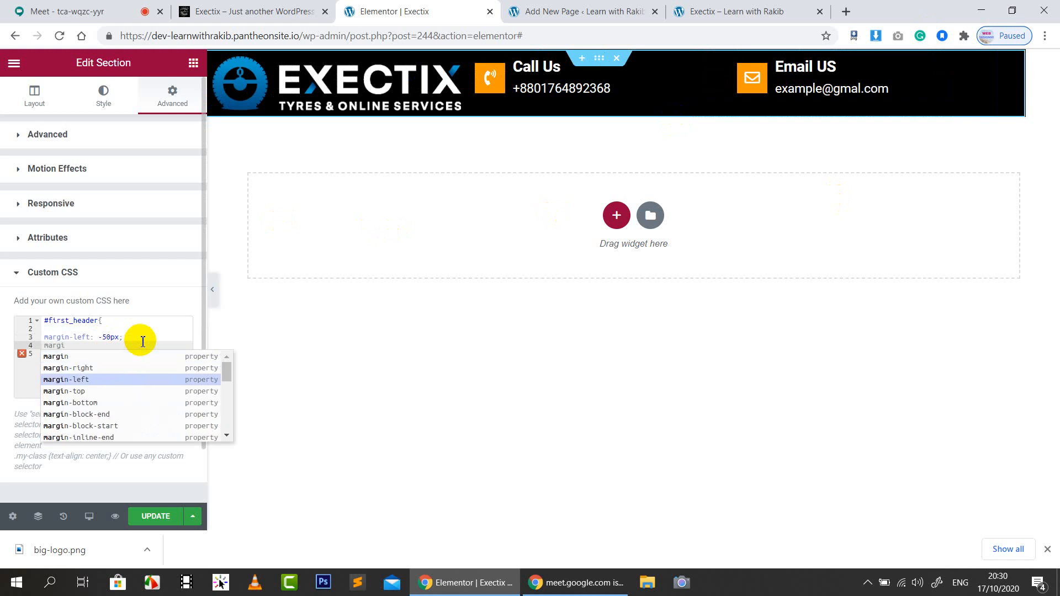
key(Up)
key(Return)
text(5)
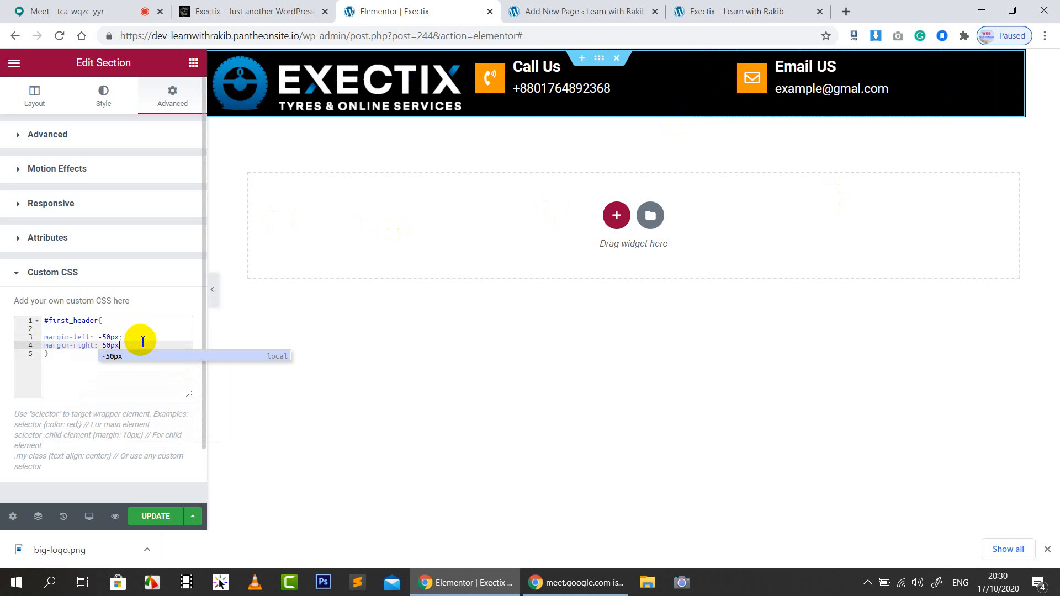
text(0px)
key(Return)
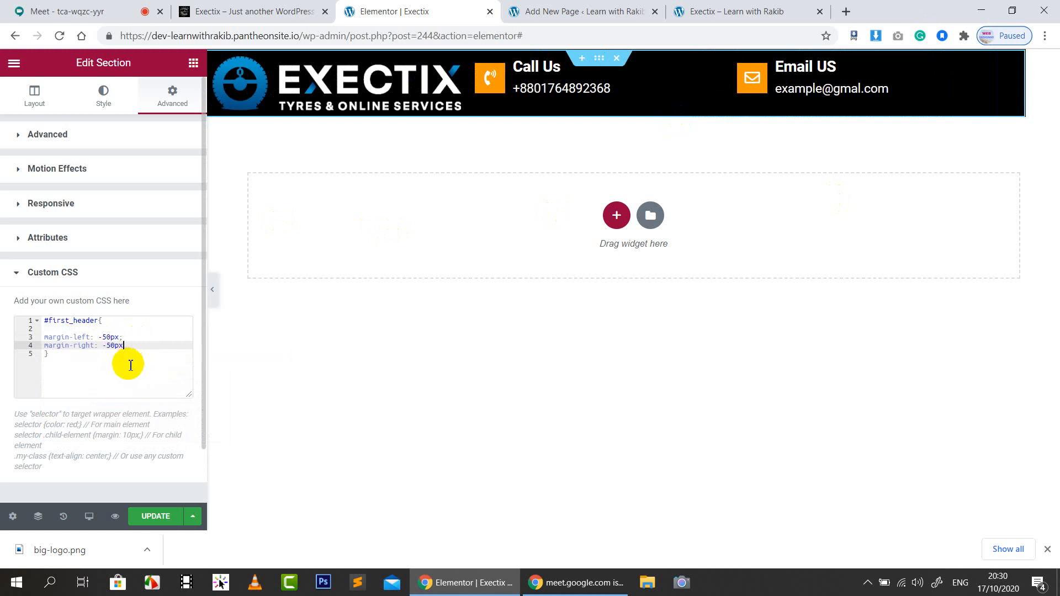
Flip the signs so margin-left is 50px and margin-right is -50px
click(107, 346)
click(133, 338)
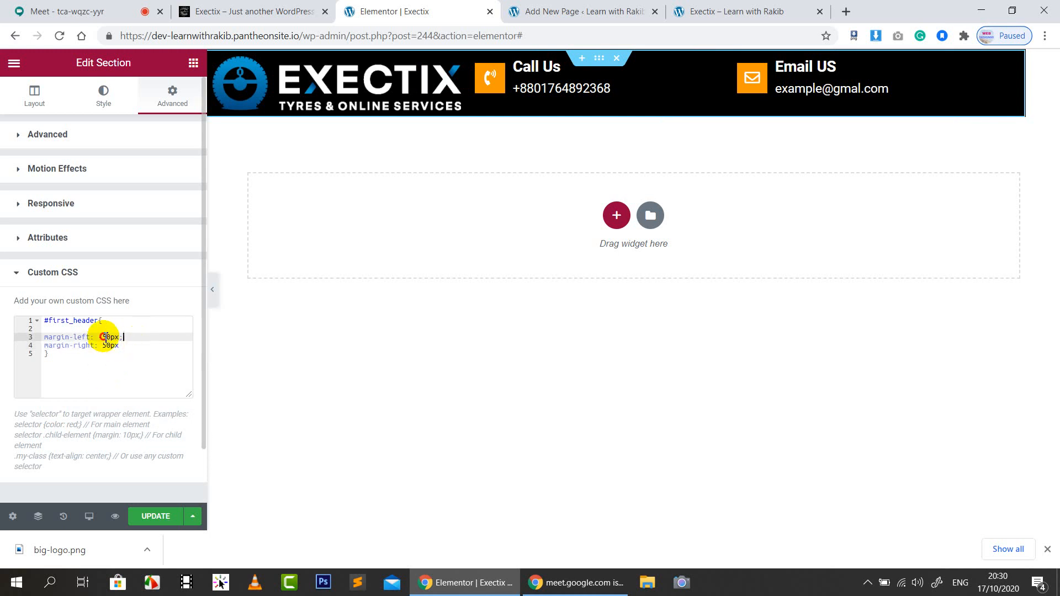
click(103, 337)
key(BackSpace)
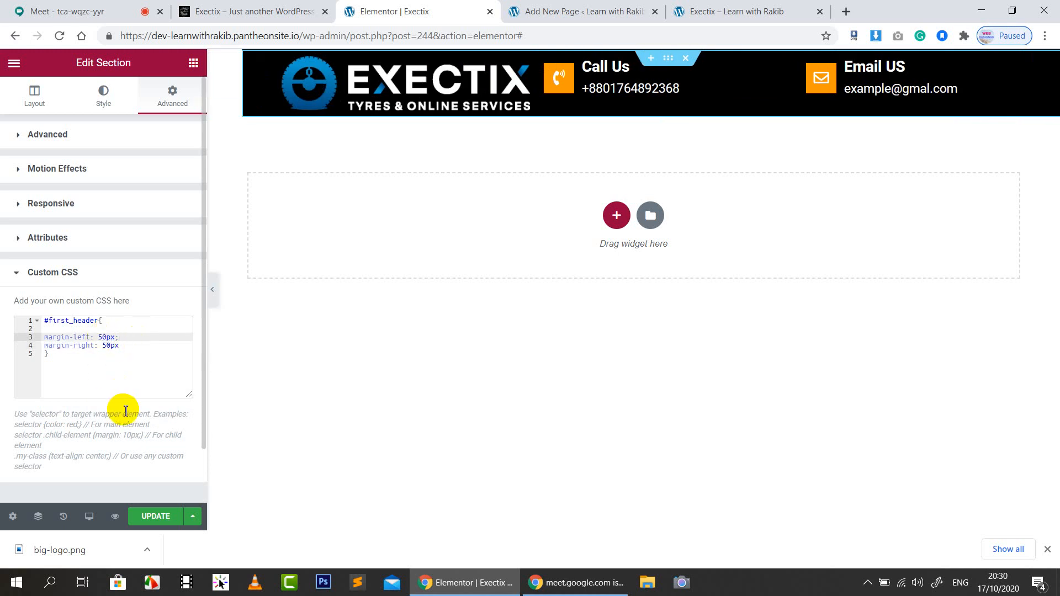
click(134, 337)
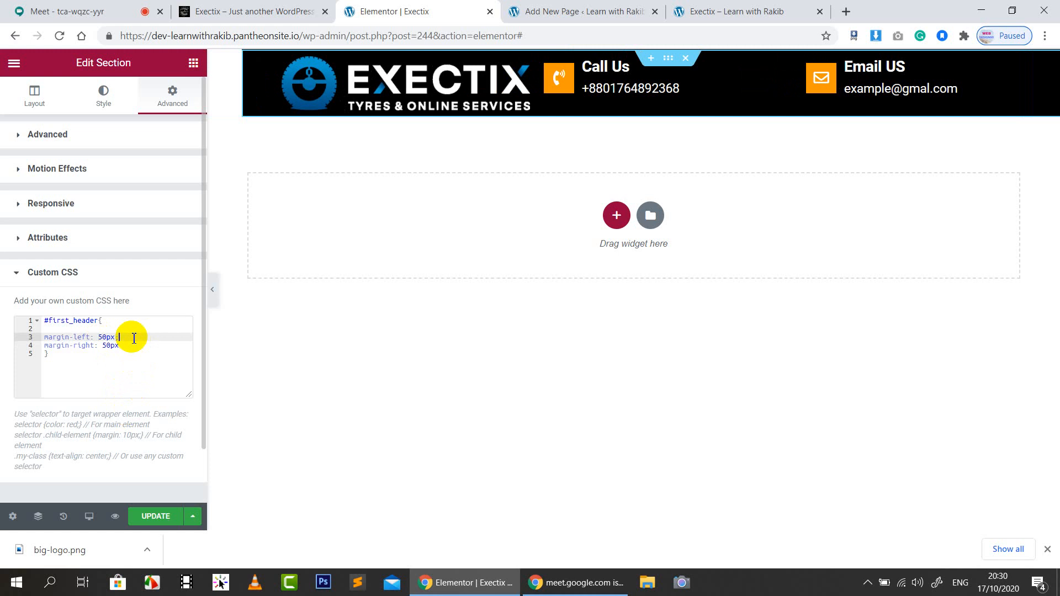
click(103, 346)
text(-)
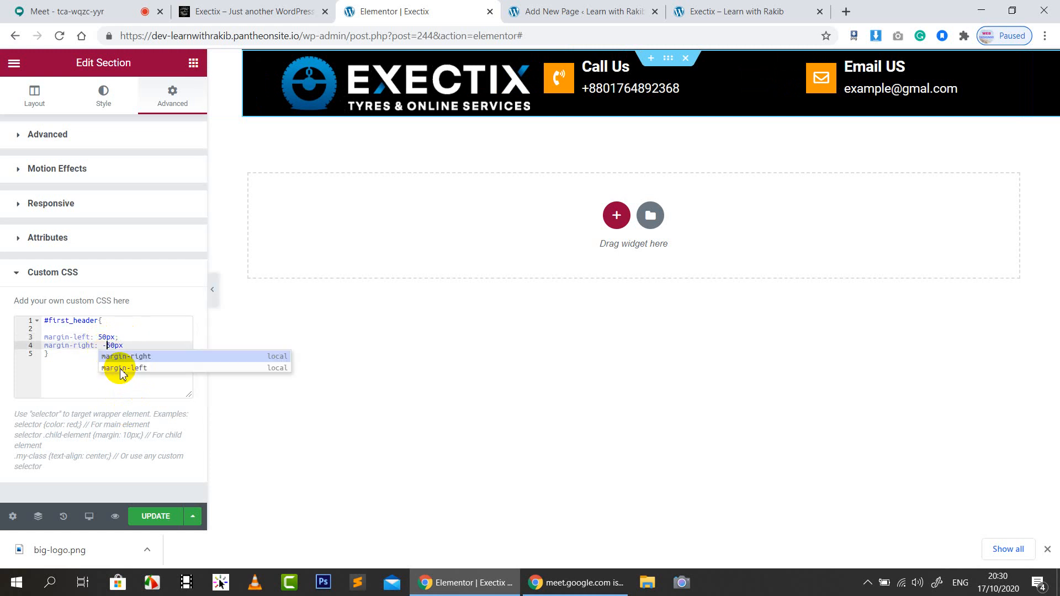
click(151, 357)
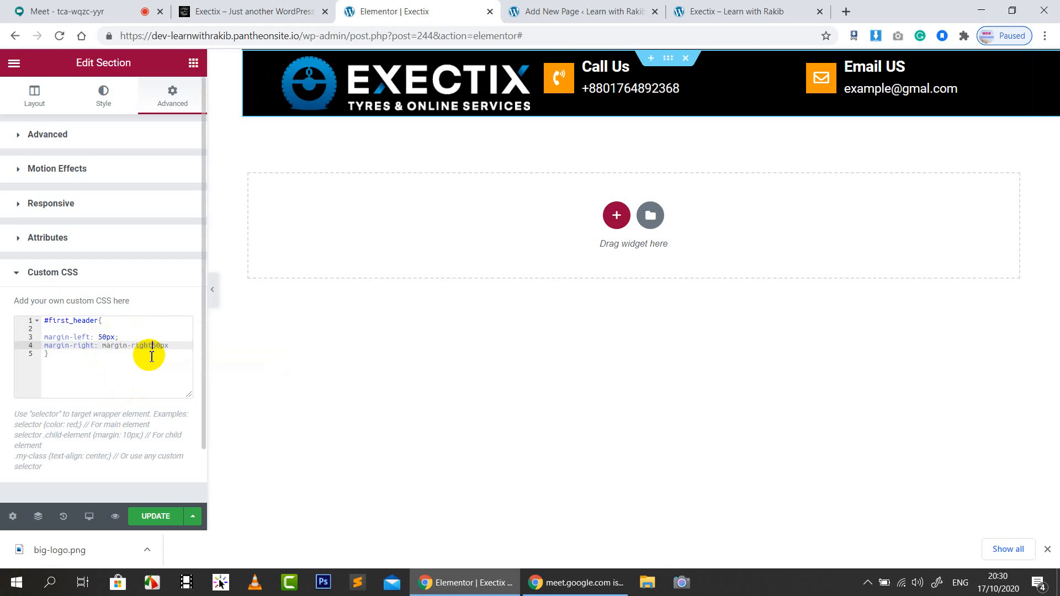
Delete both margin lines, leaving the #first_header rule empty
drag(172, 348, 45, 339)
key(BackSpace)
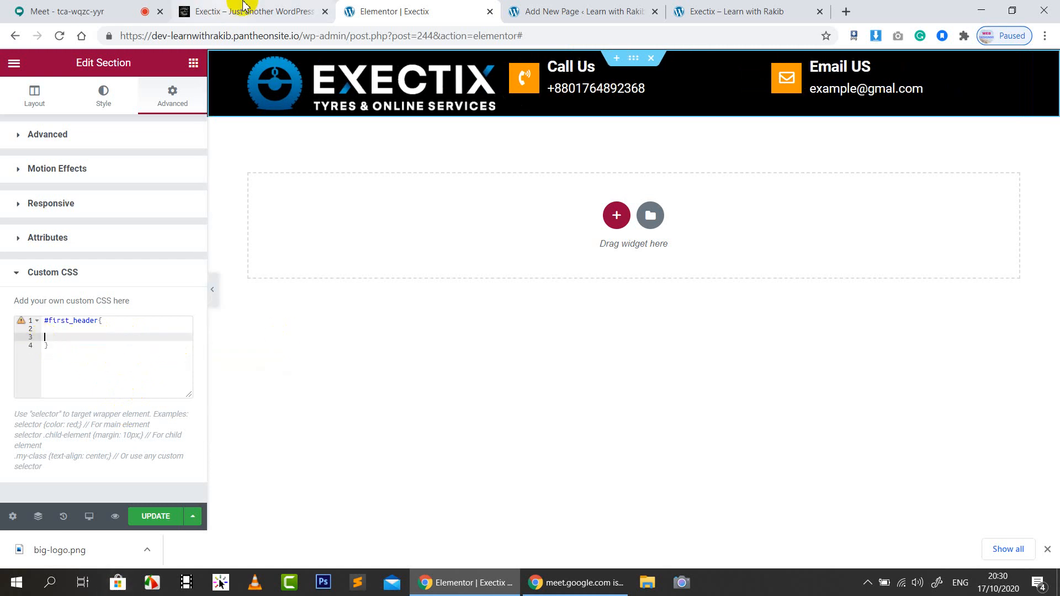
click(304, 13)
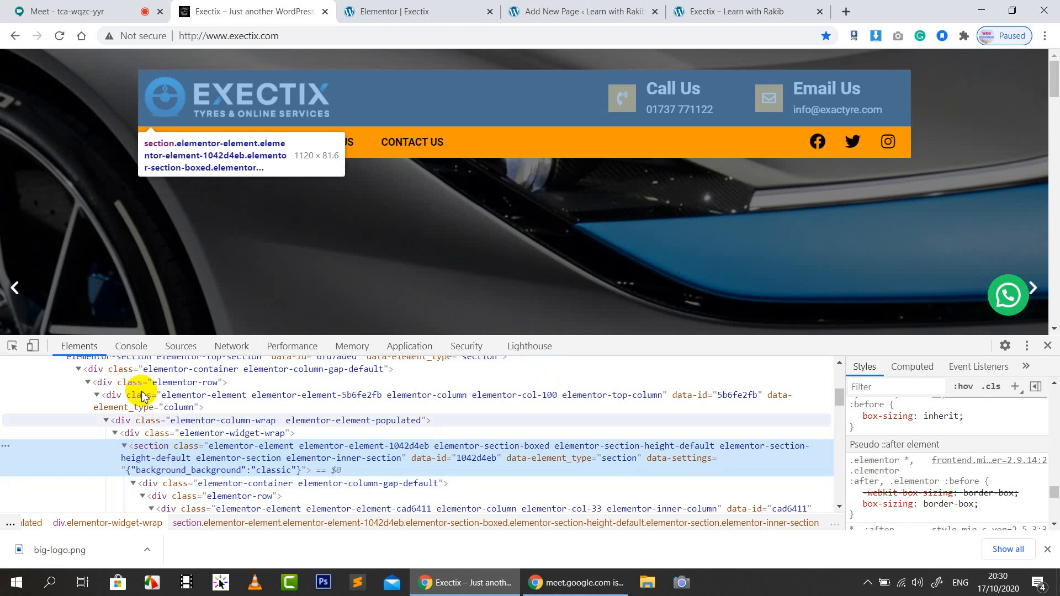
Collapse the live header's section node in the Elements panel and scroll through its style rules
scroll(215, 442, down, 1)
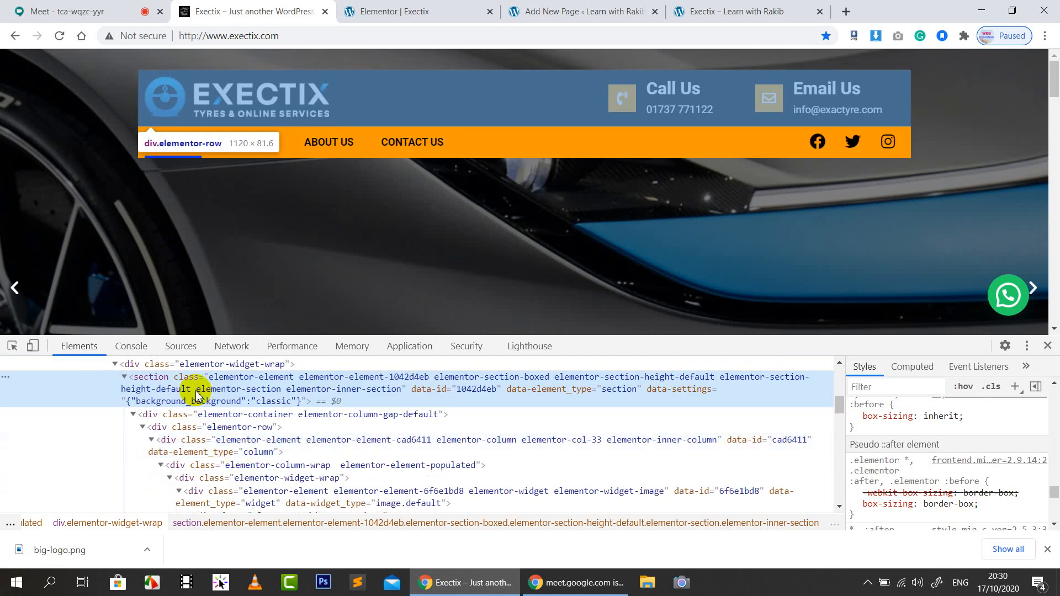
click(126, 378)
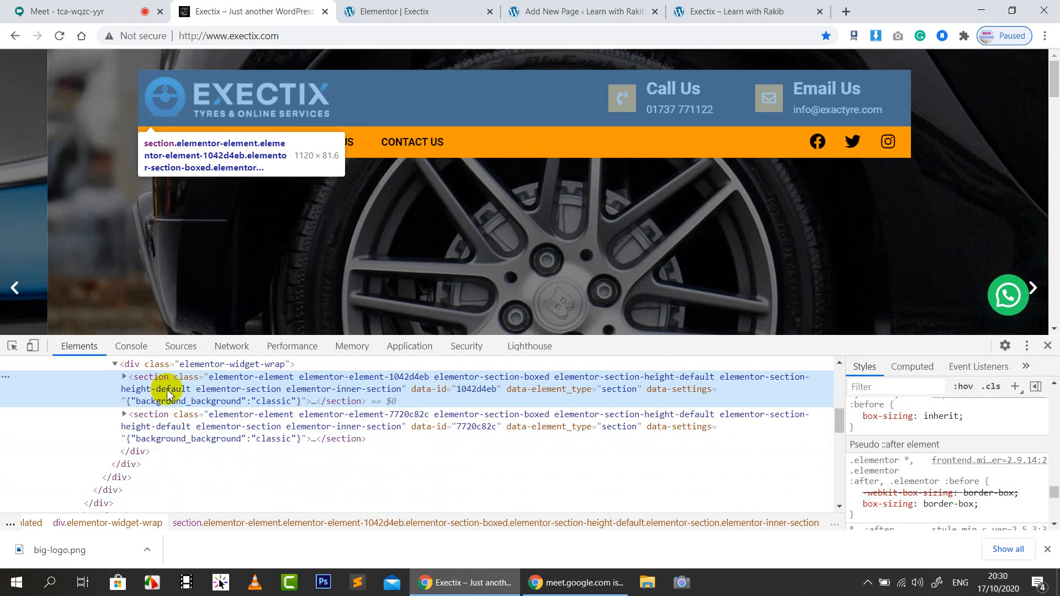
scroll(933, 469, up, 1)
scroll(933, 470, up, 5)
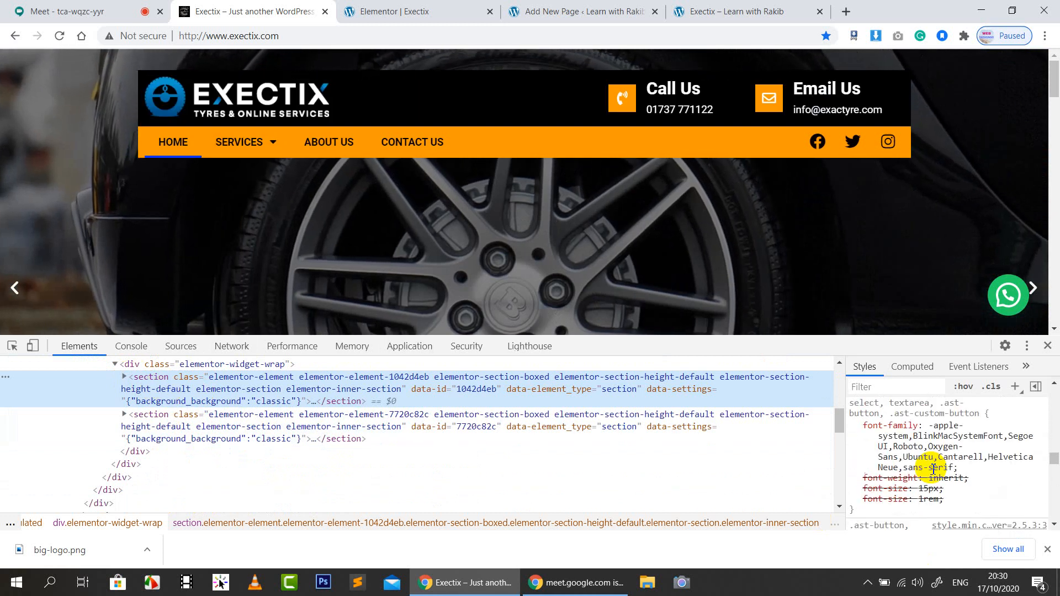
scroll(933, 470, up, 6)
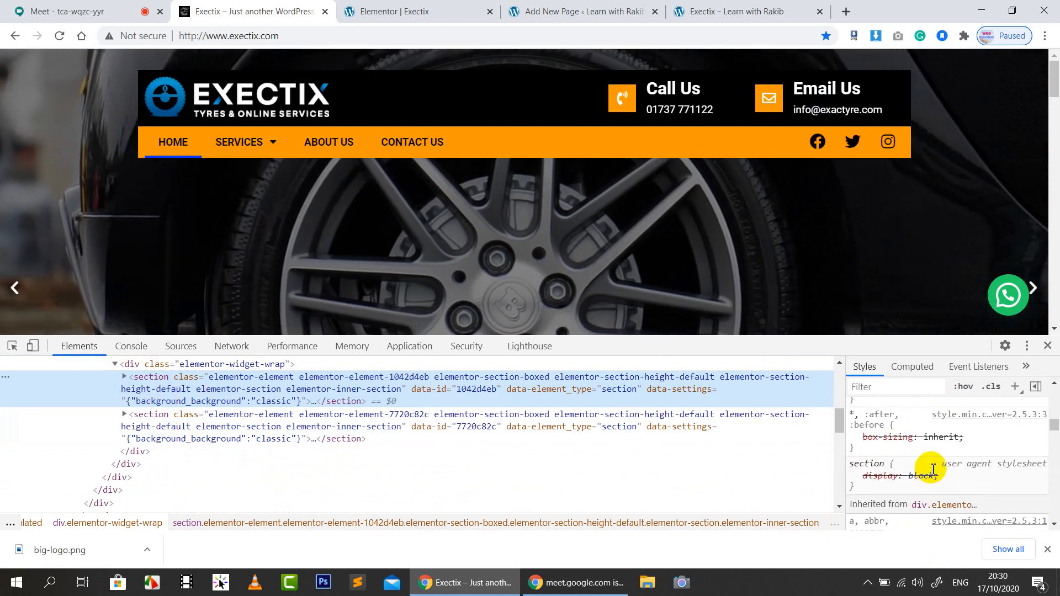
scroll(933, 470, down, 2)
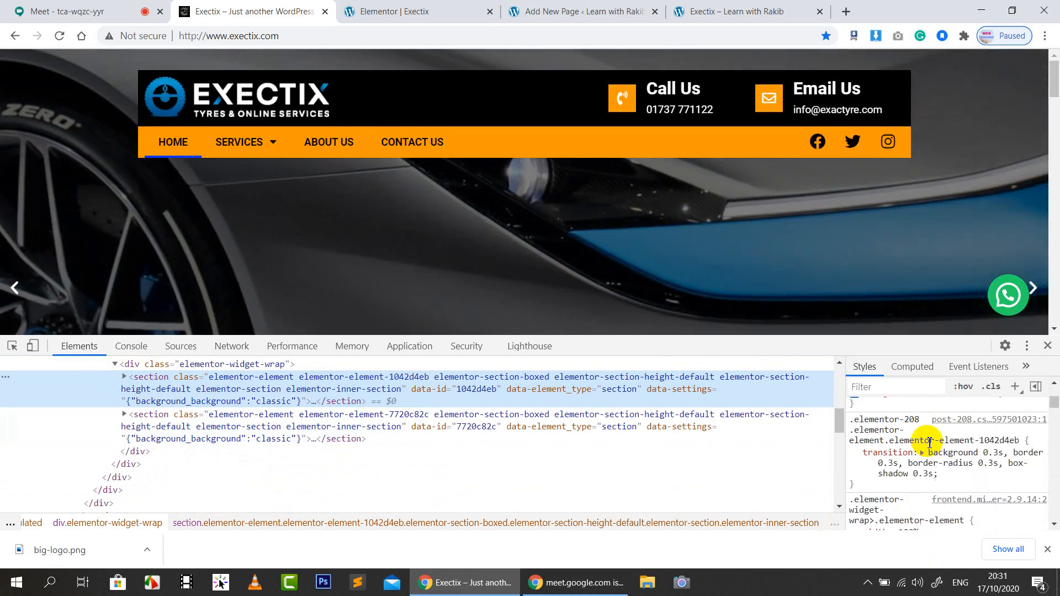
scroll(933, 446, down, 5)
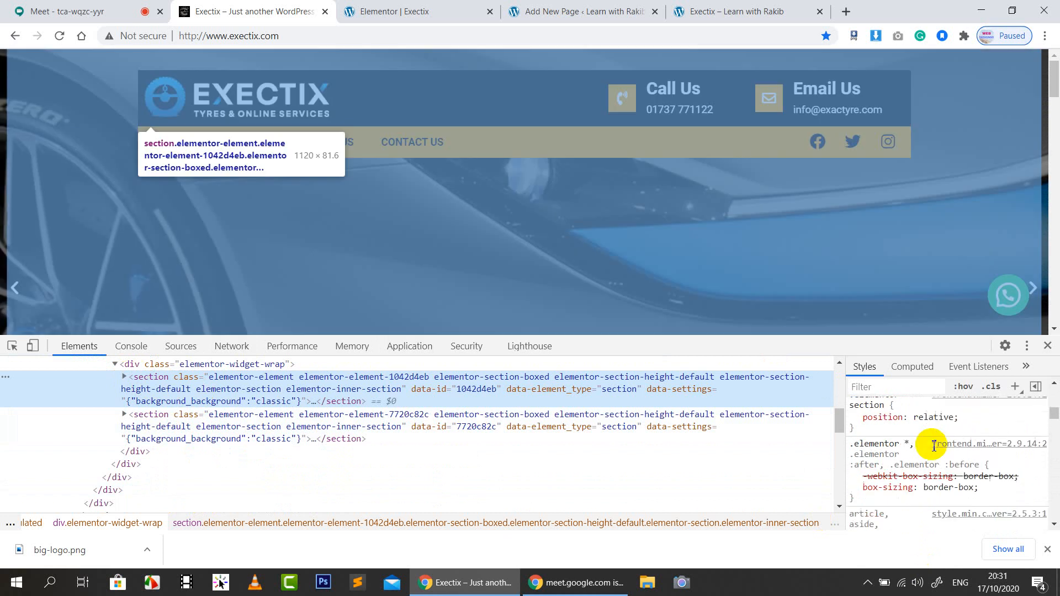
scroll(934, 446, down, 5)
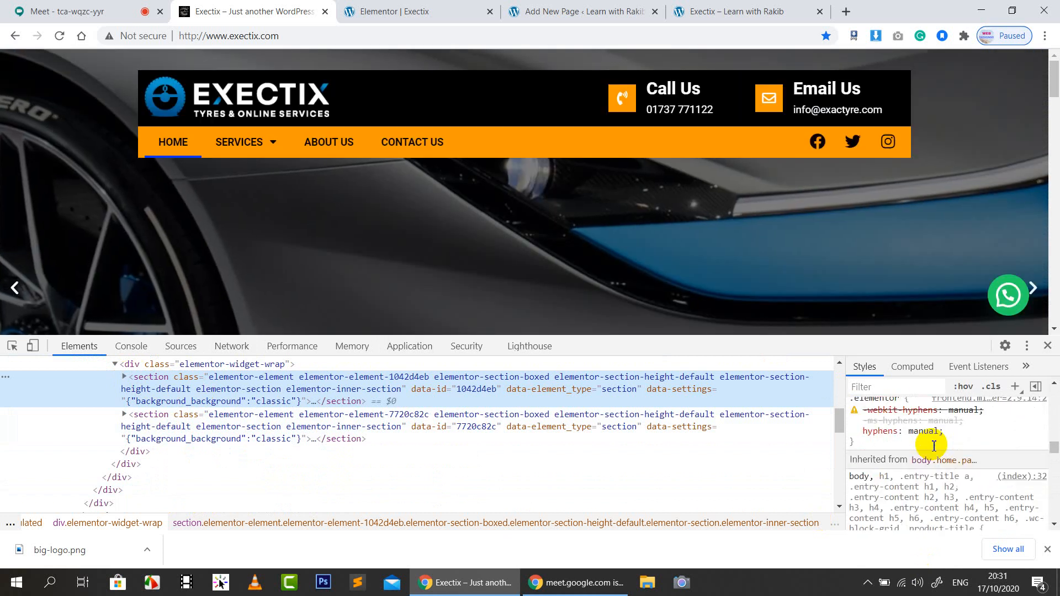
Unlink the header section's padding and set top, bottom, left and right to 0
click(403, 5)
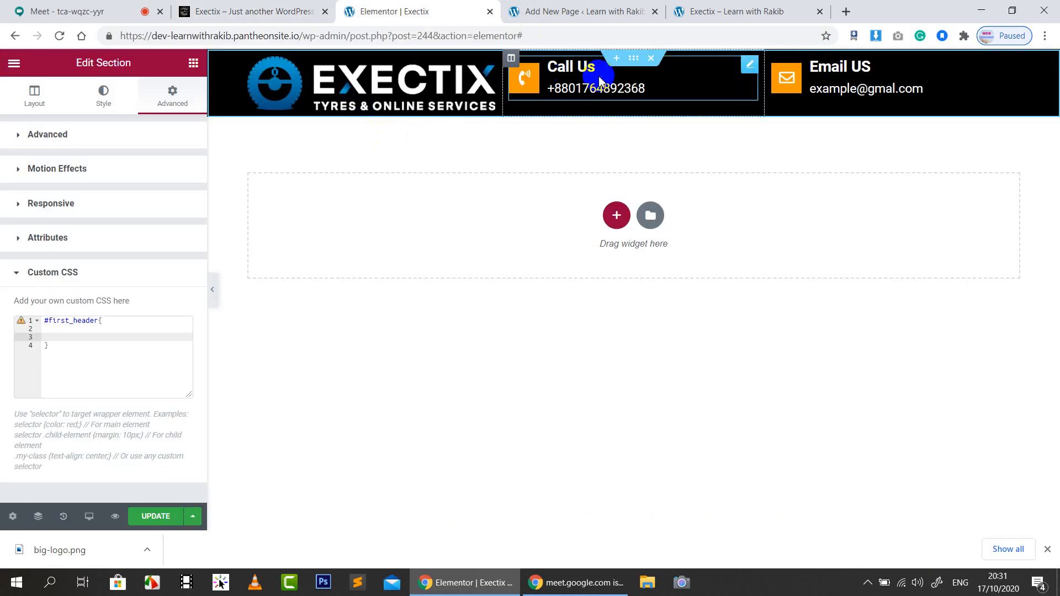
click(99, 134)
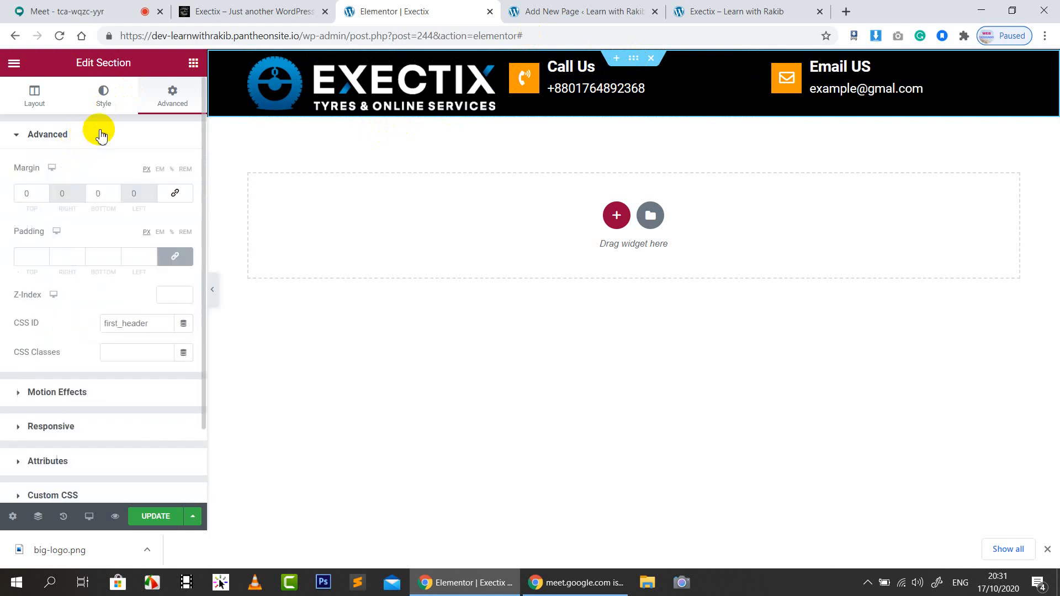
click(139, 257)
text(50)
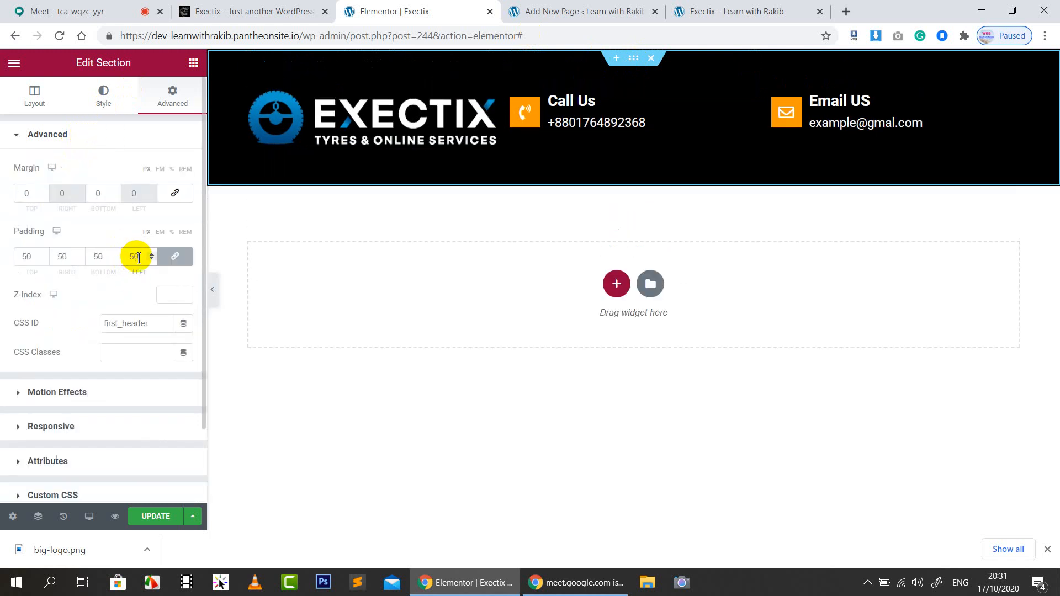
click(175, 256)
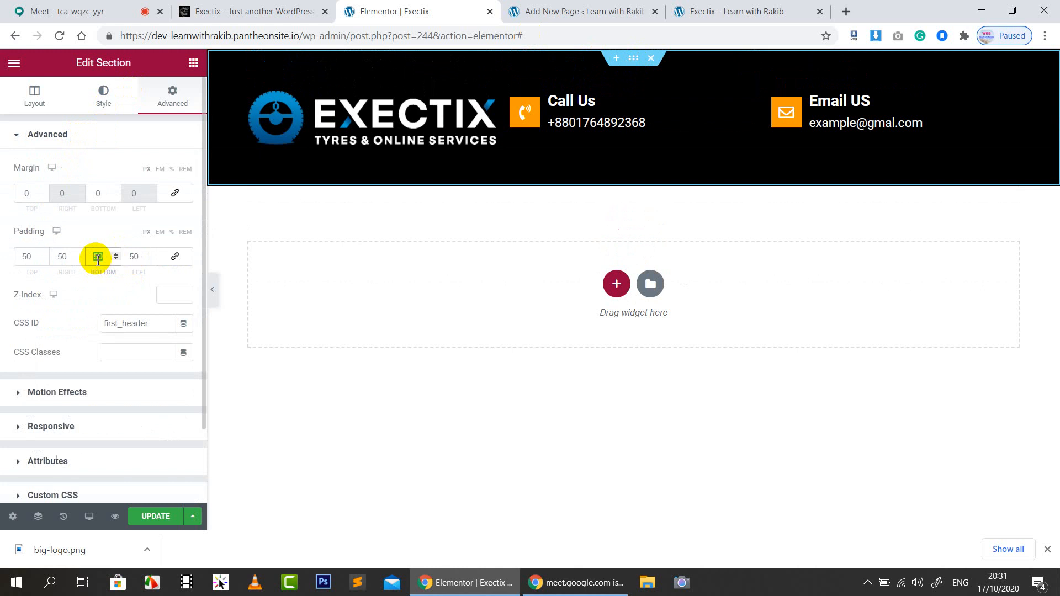
text(0)
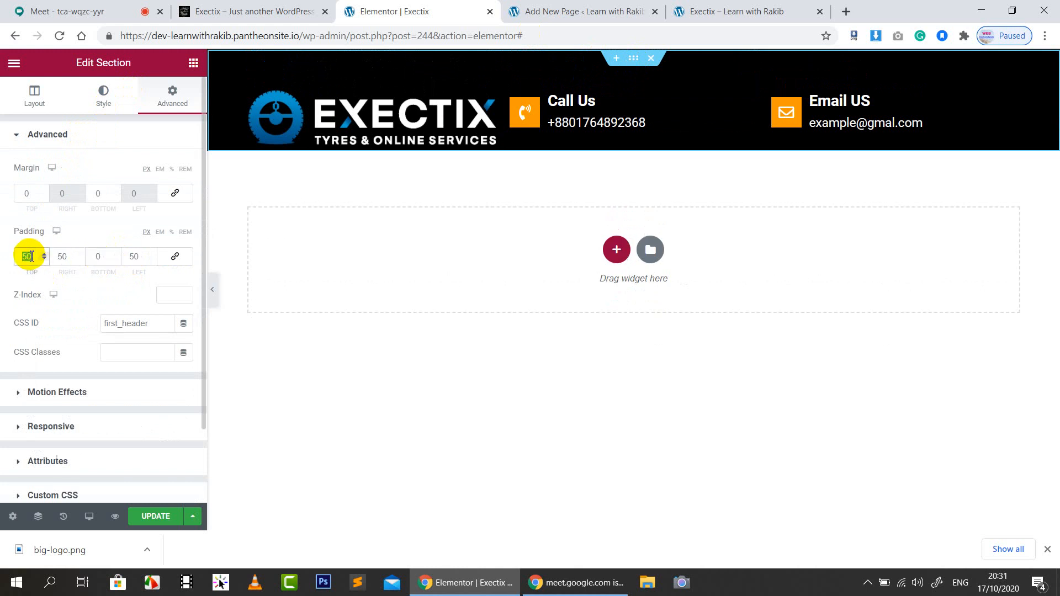
text(0)
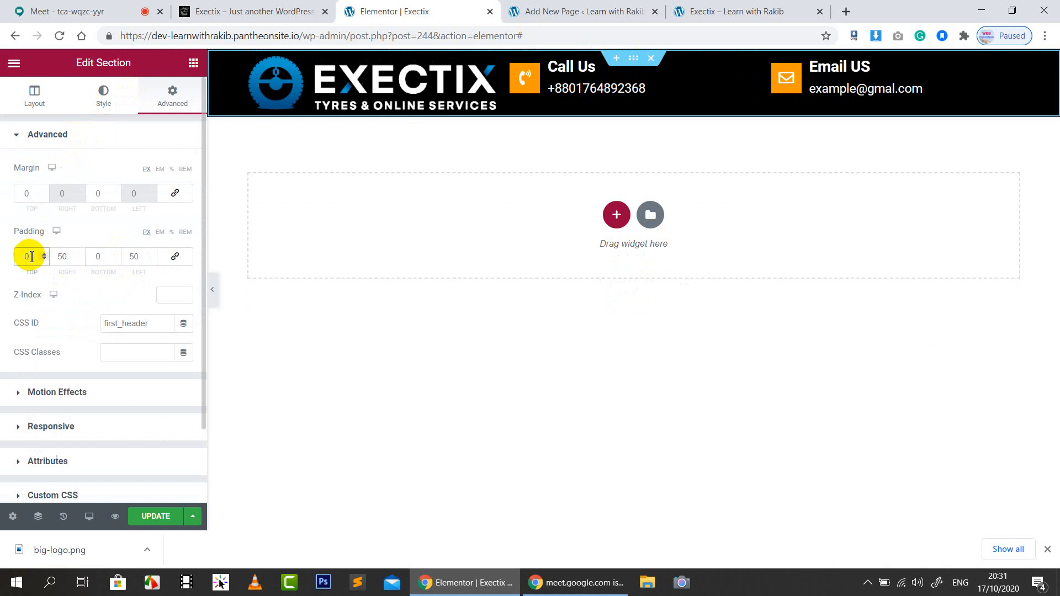
click(129, 255)
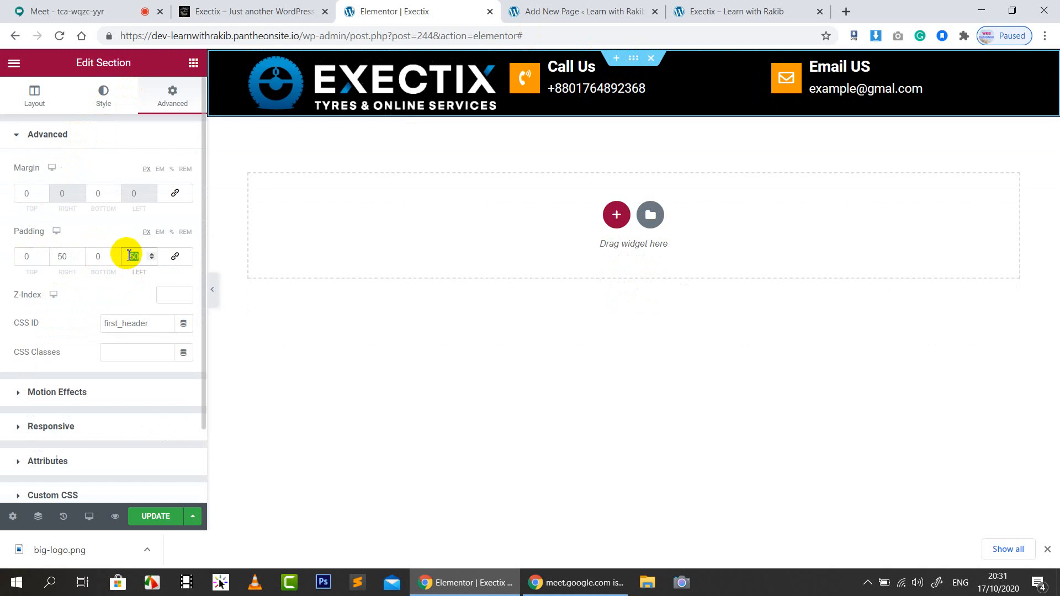
text(0)
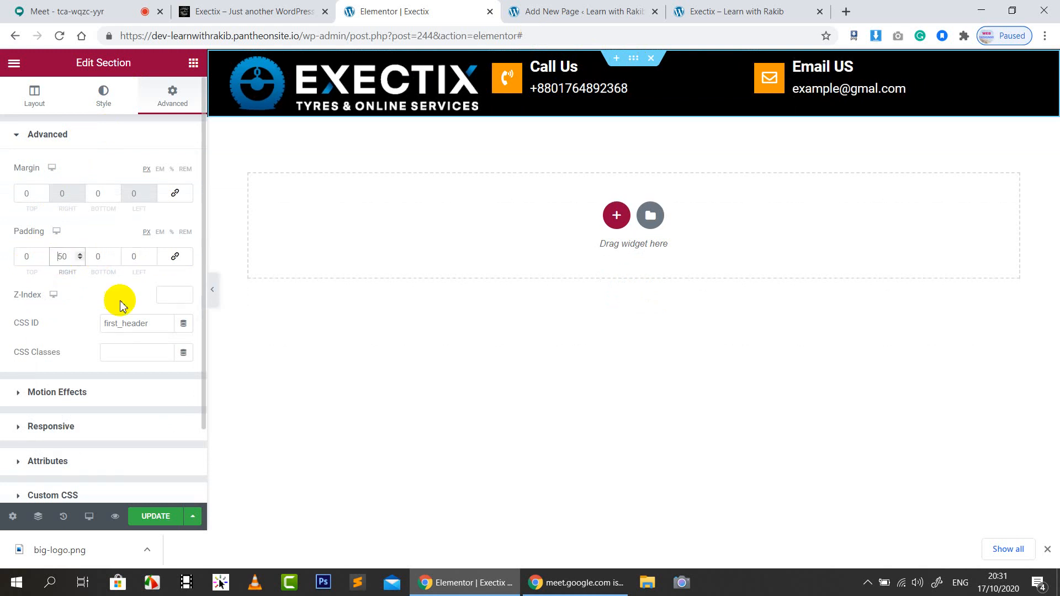
click(68, 254)
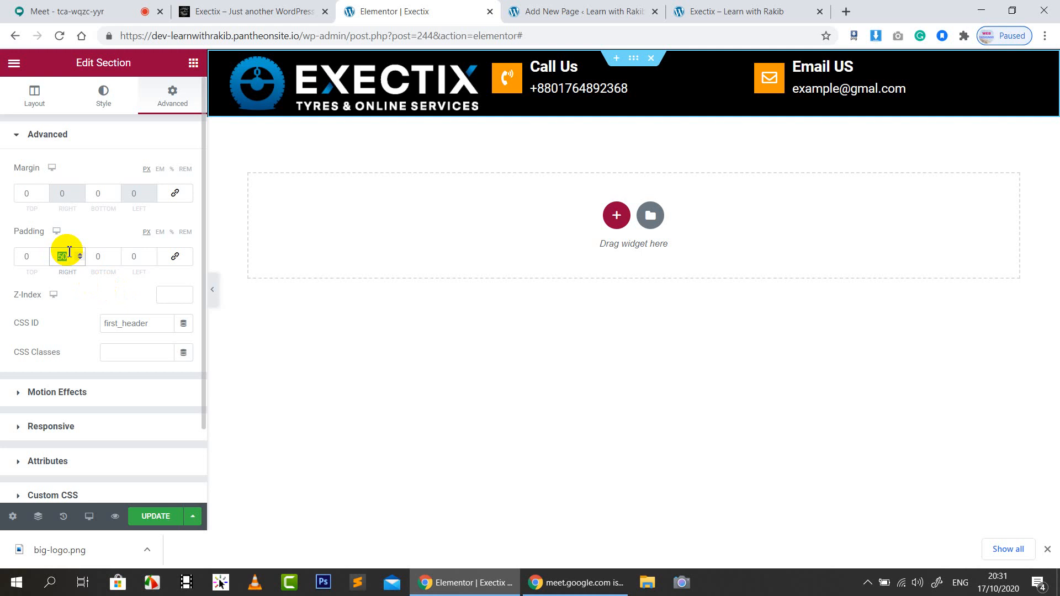
text(0)
scroll(131, 403, down, 2)
click(59, 374)
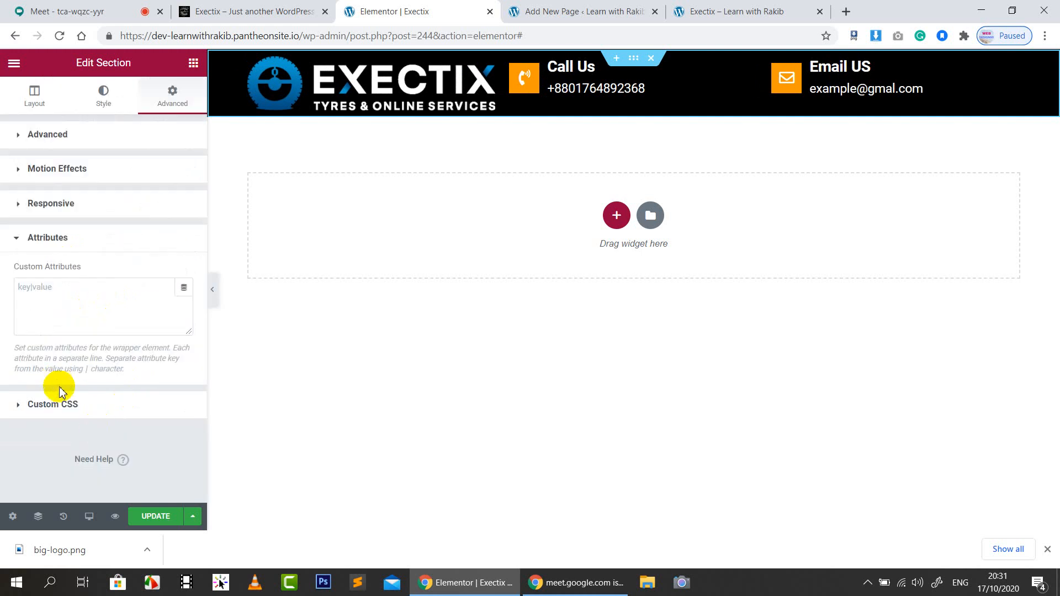
Review the #first_header custom CSS rule, save the page, and preview the Exectix header in a new tab
click(63, 404)
drag(80, 356, 44, 321)
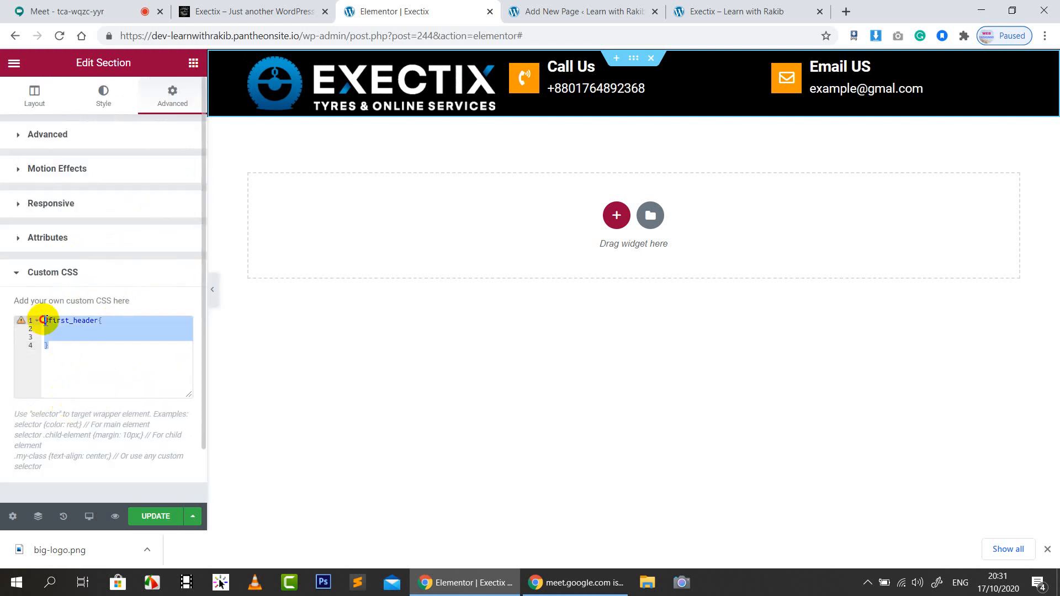
click(94, 346)
click(147, 516)
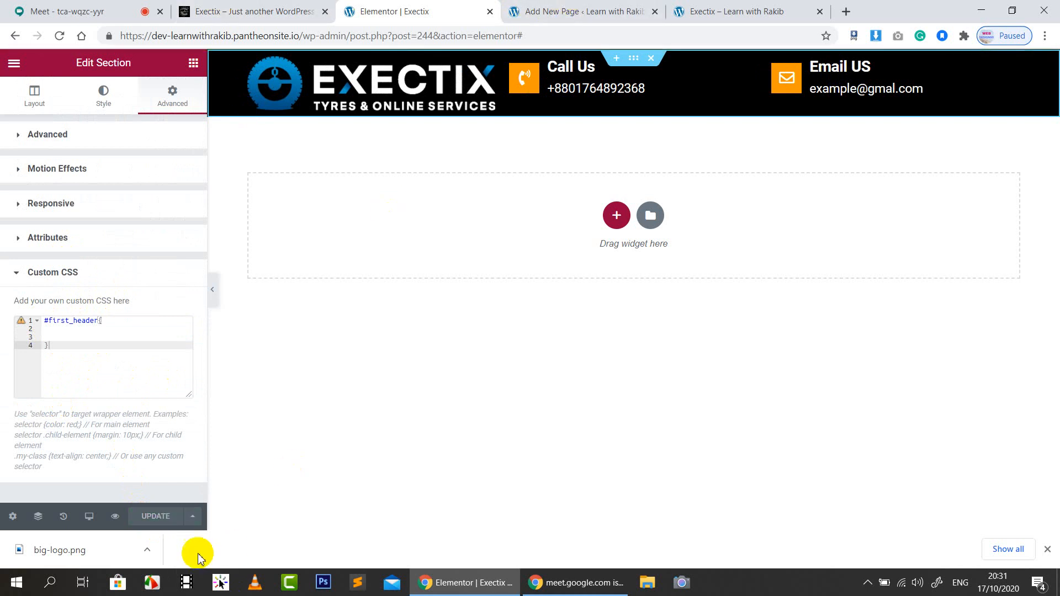
click(114, 520)
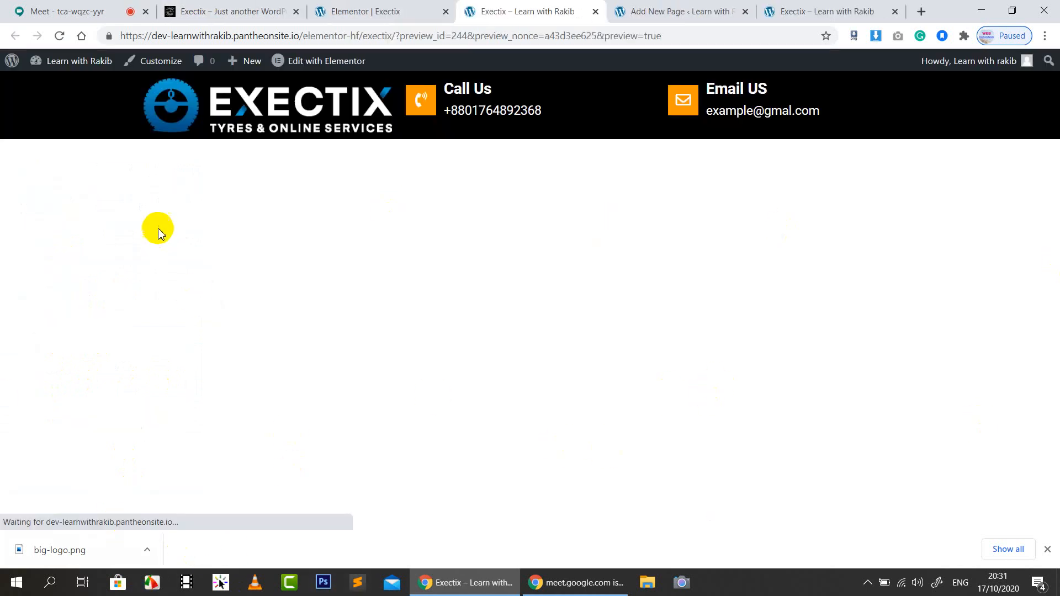
Inspect the EXECTIX logo in DevTools and select the first_header section in the element tree
right_click(226, 80)
click(296, 310)
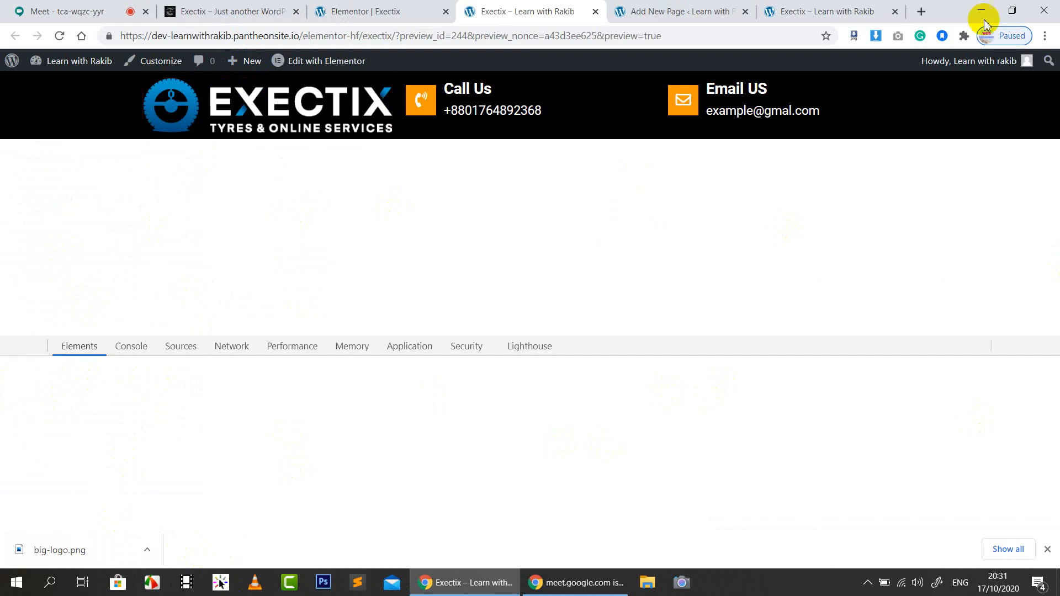
scroll(213, 467, up, 5)
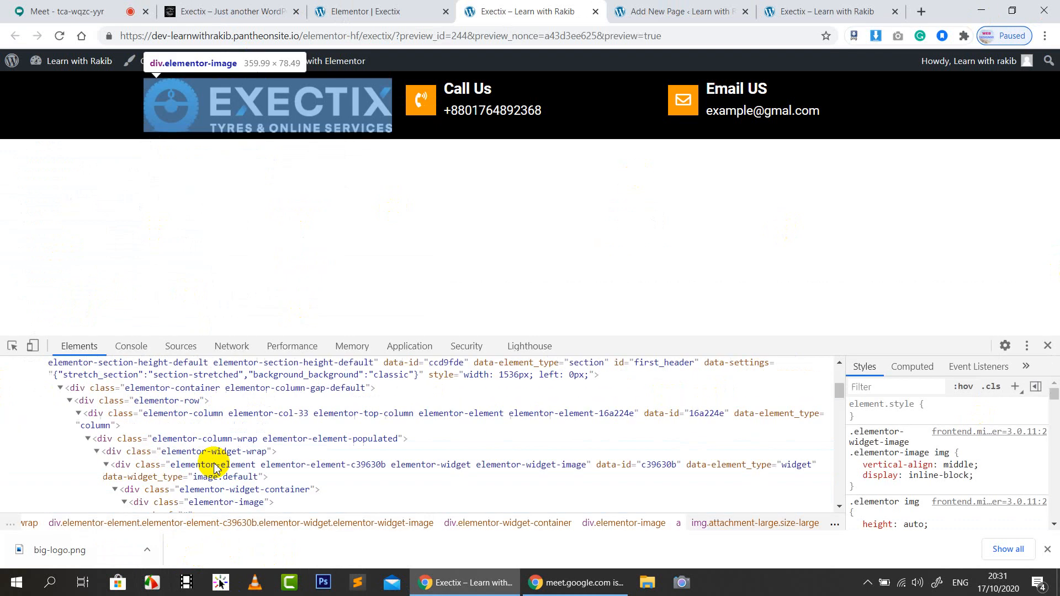
click(148, 397)
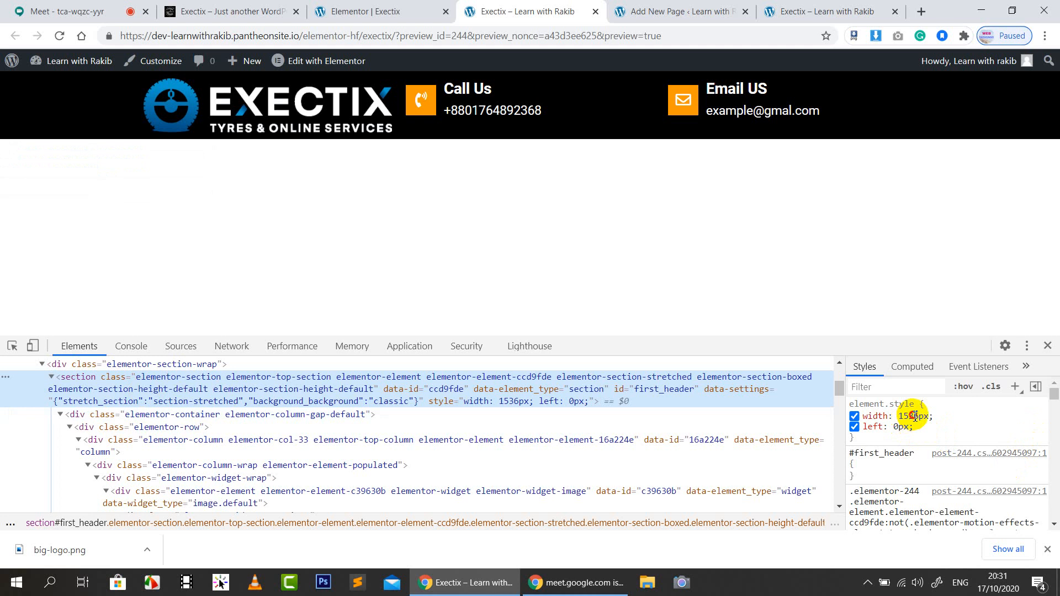
Lower the header's inline width to 1462px, disable it, and add a new section#first_header rule
key(Down)
key(Down)
key(Down)
key(Down)
key(Down)
key(Down)
key(Down)
key(Down)
key(Down)
key(Down)
key(Down)
key(Down)
key(Down)
key(Down)
key(Down)
key(Down)
key(Down)
key(Down)
key(Down)
key(Down)
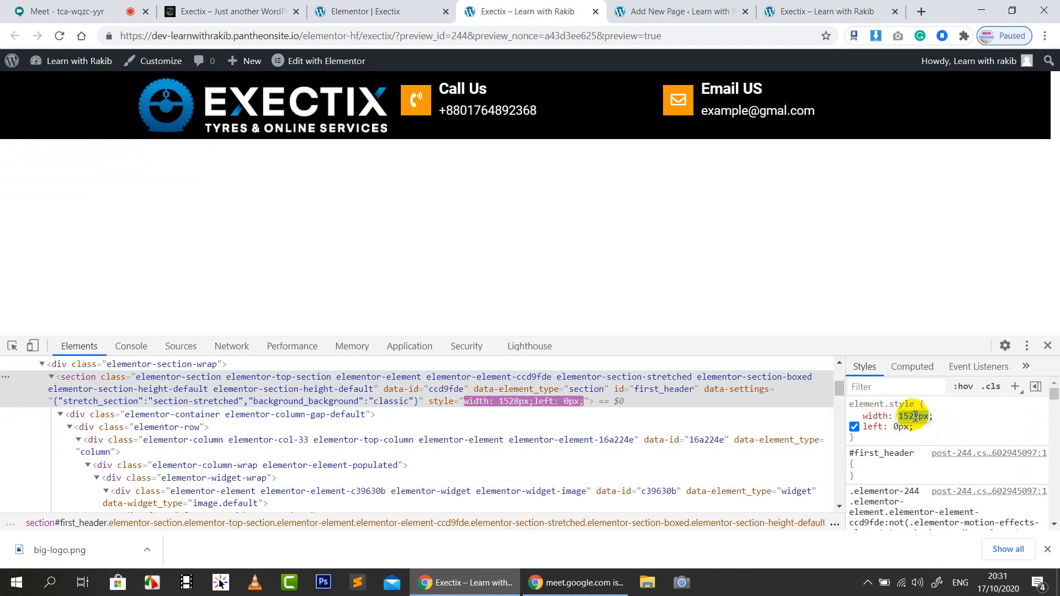
key(Down)
key(Down)
key(Down)
key(Down)
key(Down)
key(Down)
key(Down)
key(Down)
key(Down)
key(Down)
key(Down)
key(Down)
key(Down)
key(Down)
key(Down)
key(Down)
key(Down)
key(Down)
key(Down)
key(Down)
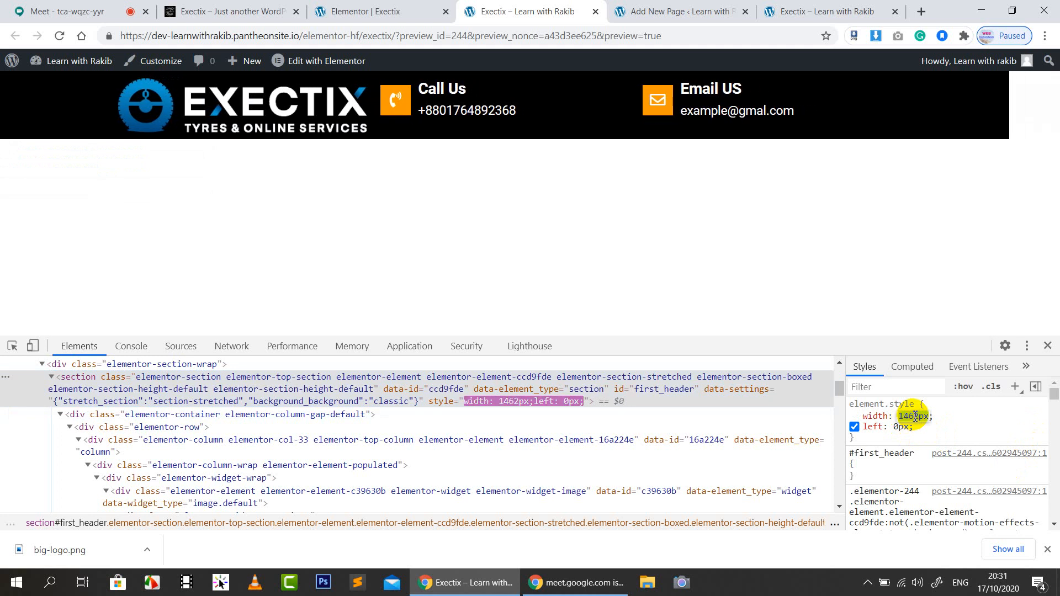
click(924, 448)
click(855, 416)
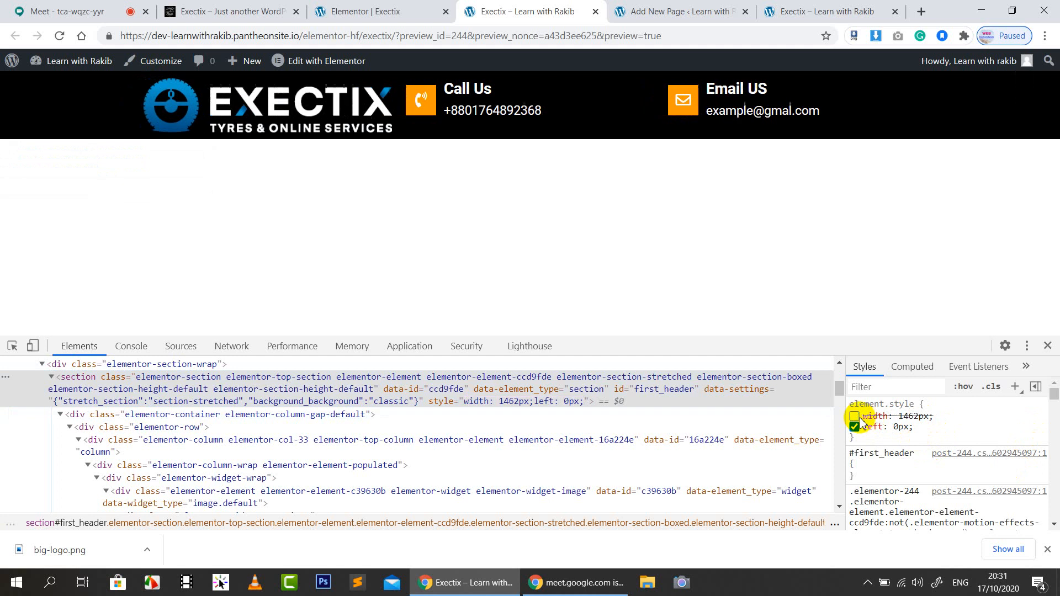
click(1015, 386)
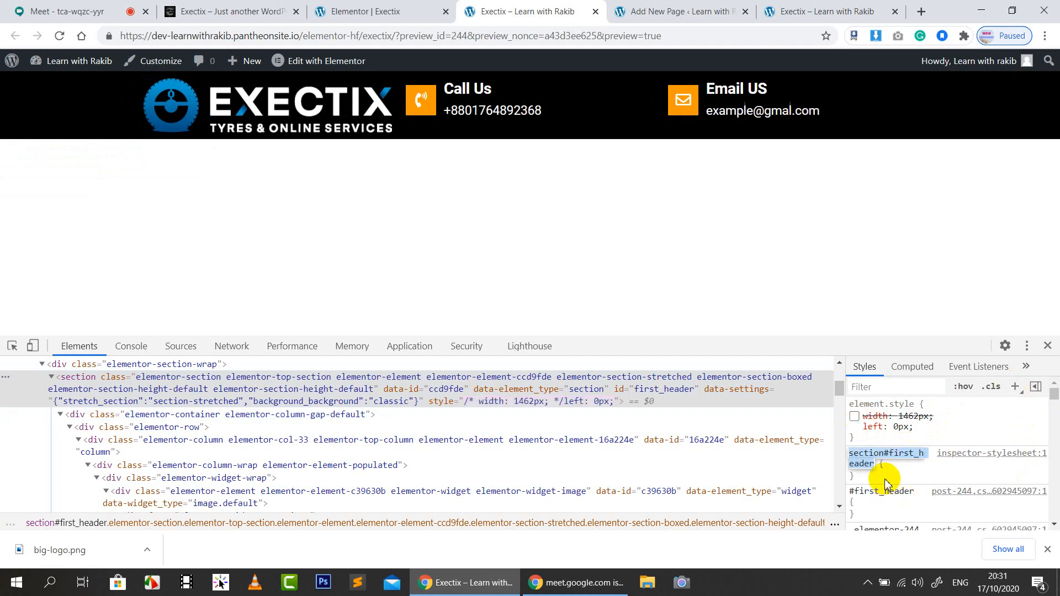
Give the new header rule a margin of 0px 200px
click(882, 479)
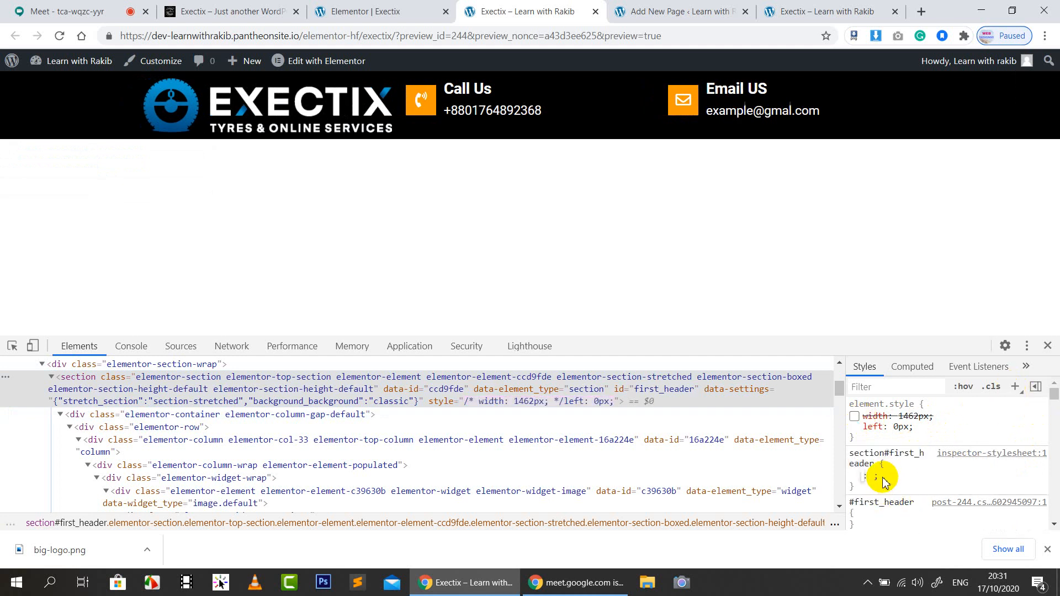
text(mar)
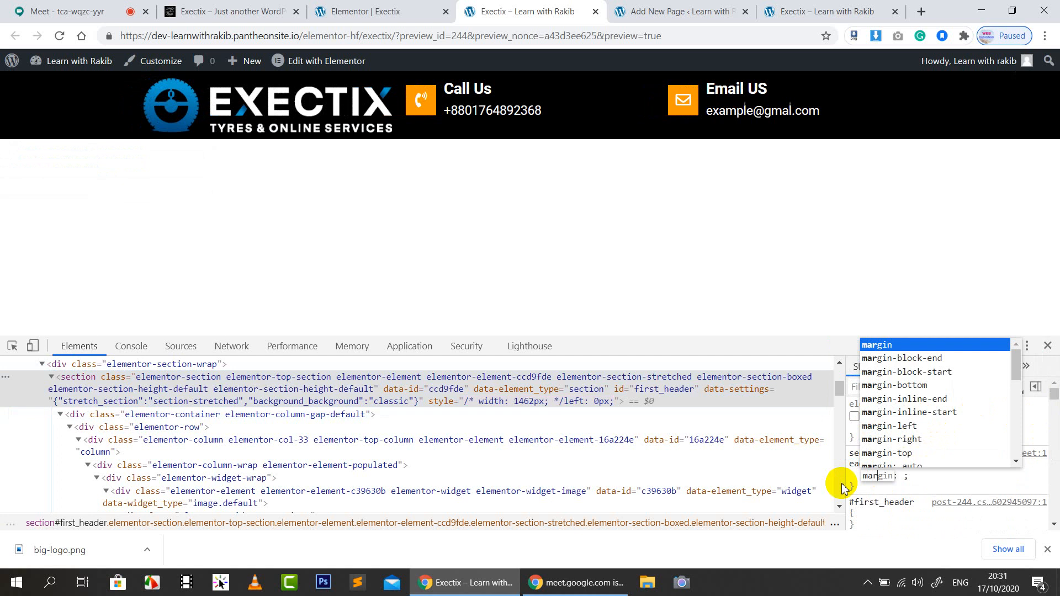
key(Tab)
text(0)
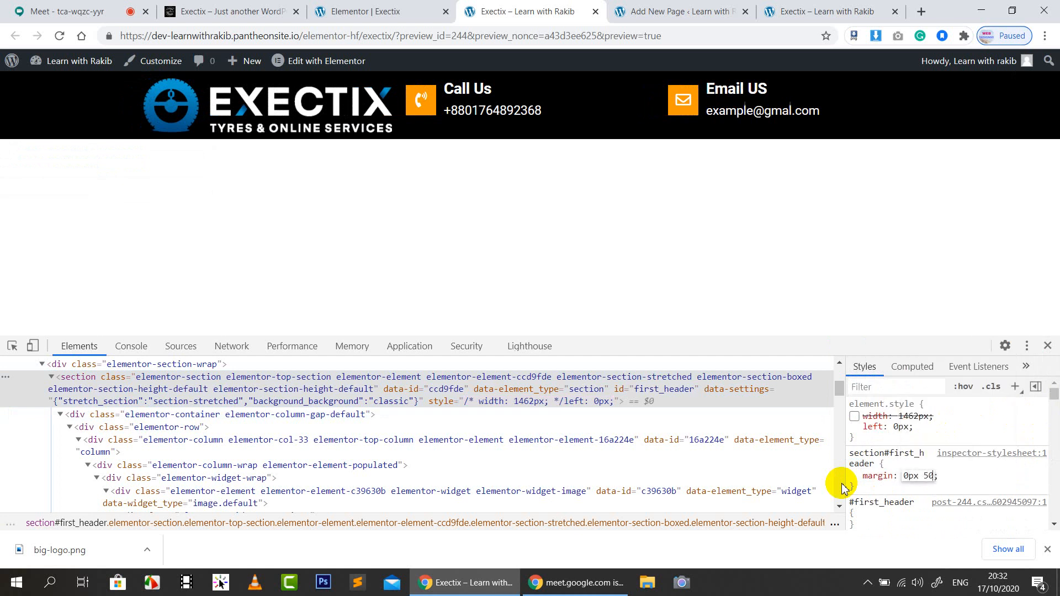
text(px 50px)
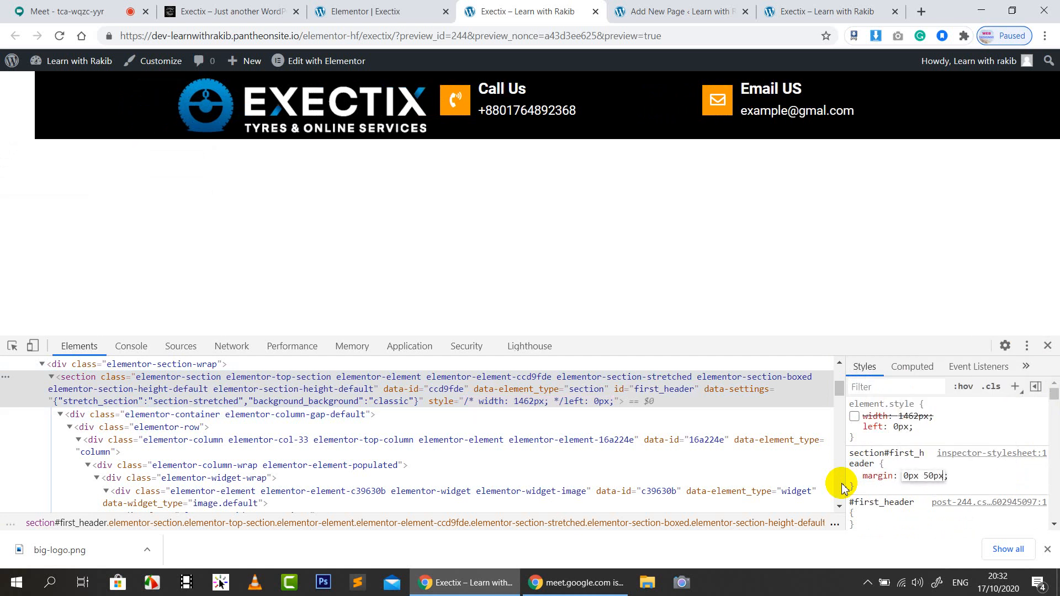
key(Up)
key(Up)
key(Up)
key(Up)
key(Up)
key(Up)
key(Up)
key(Up)
key(Up)
key(Up)
key(Up)
key(Up)
key(Up)
key(Up)
key(Up)
key(Up)
key(Up)
key(Up)
key(Up)
key(Up)
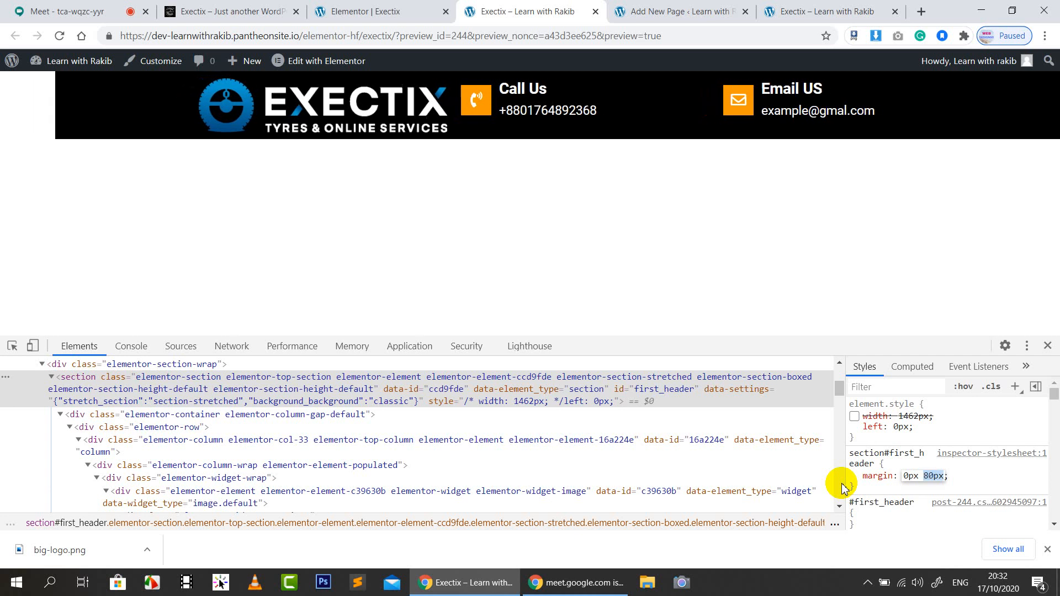
key(Up)
key(Up)
key(Up)
key(Up)
key(Up)
key(Up)
key(Up)
key(Up)
key(Up)
key(Up)
key(Up)
key(Up)
key(Up)
key(Up)
key(Up)
key(Up)
key(Up)
key(Up)
key(Up)
key(Up)
key(Up)
key(Up)
key(Up)
key(Up)
key(Up)
key(Up)
key(Up)
key(Up)
key(Up)
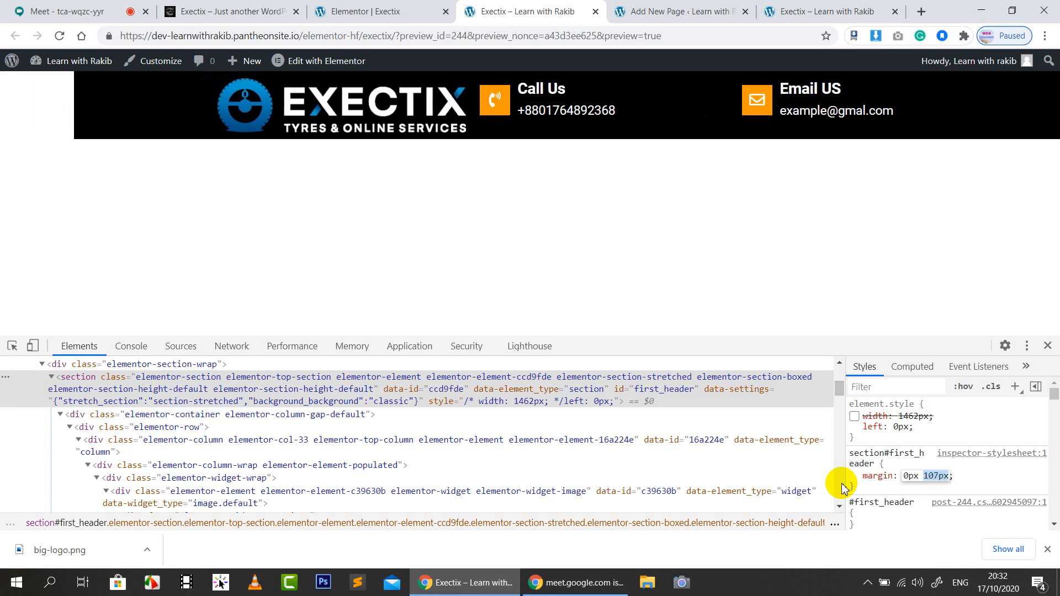
key(BackSpace)
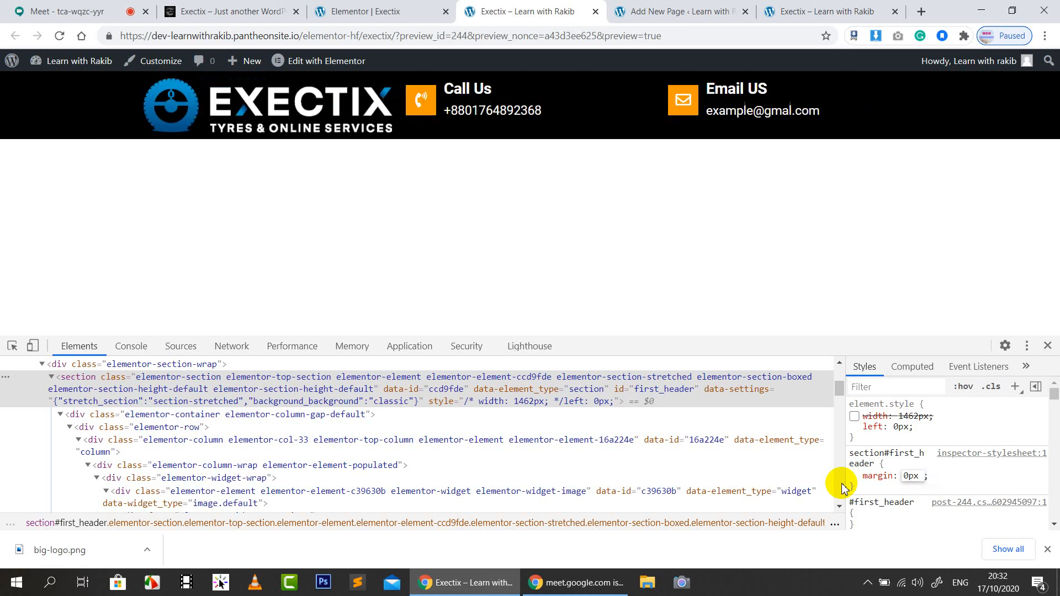
text(200px)
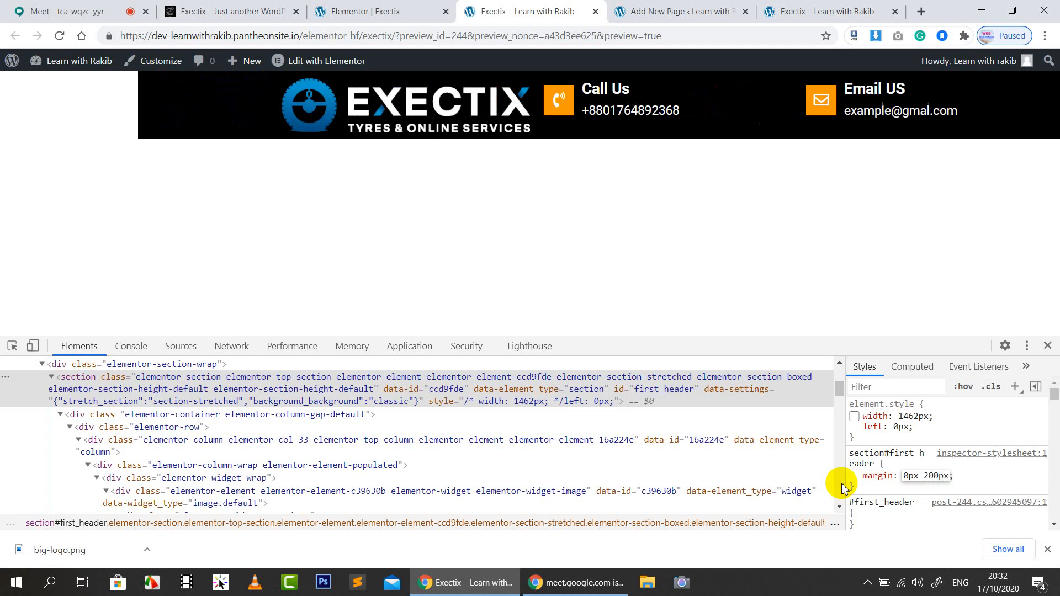
click(906, 487)
Add a margin-right: 50 declaration to the header rule, then disable it
click(896, 493)
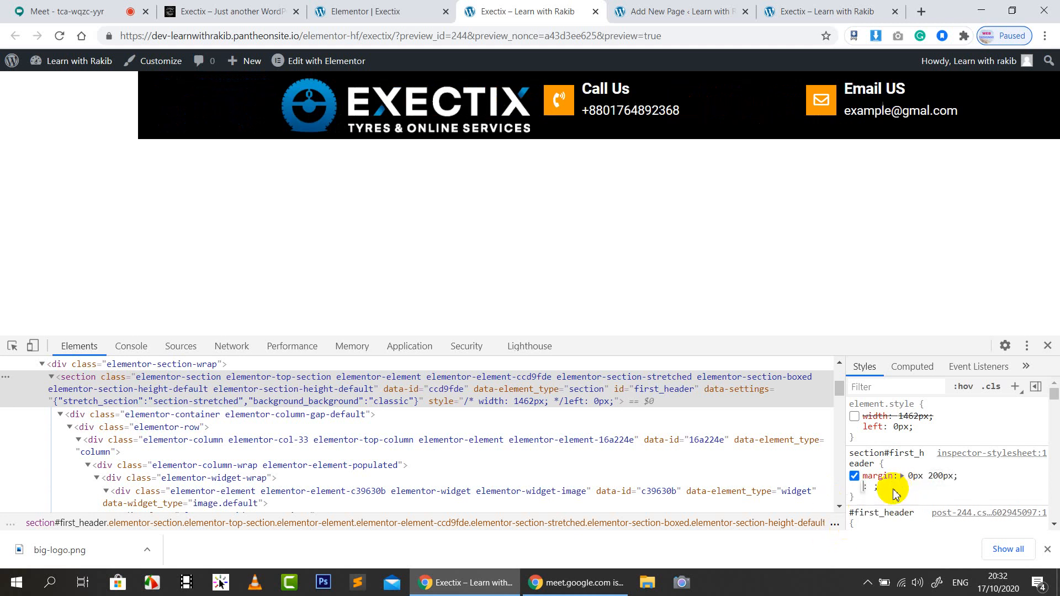
text(margin)
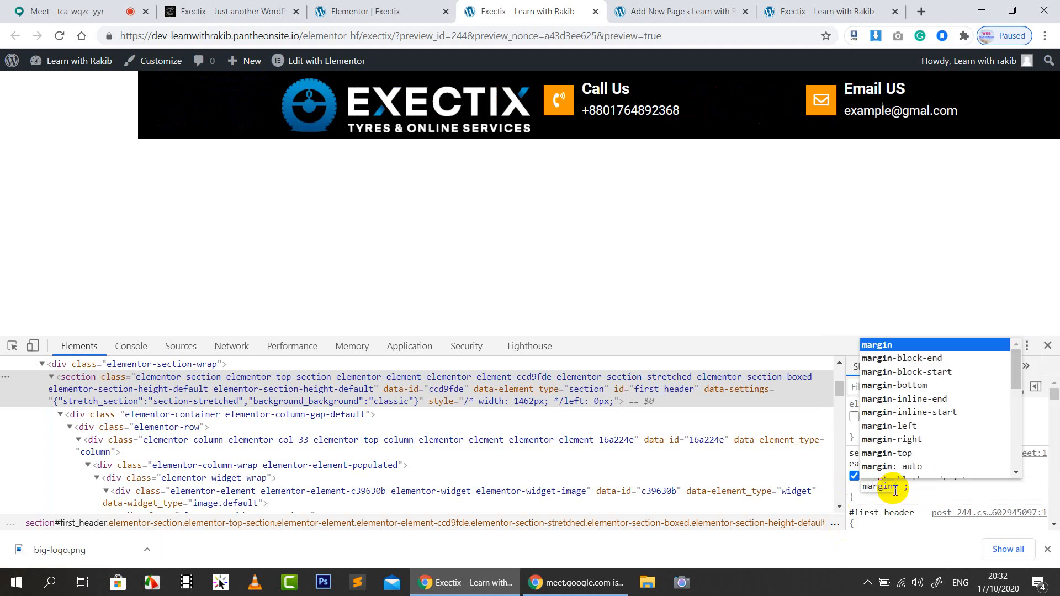
key(Down)
key(Down)
key(Down)
key(Down)
key(Down)
key(Down)
key(Down)
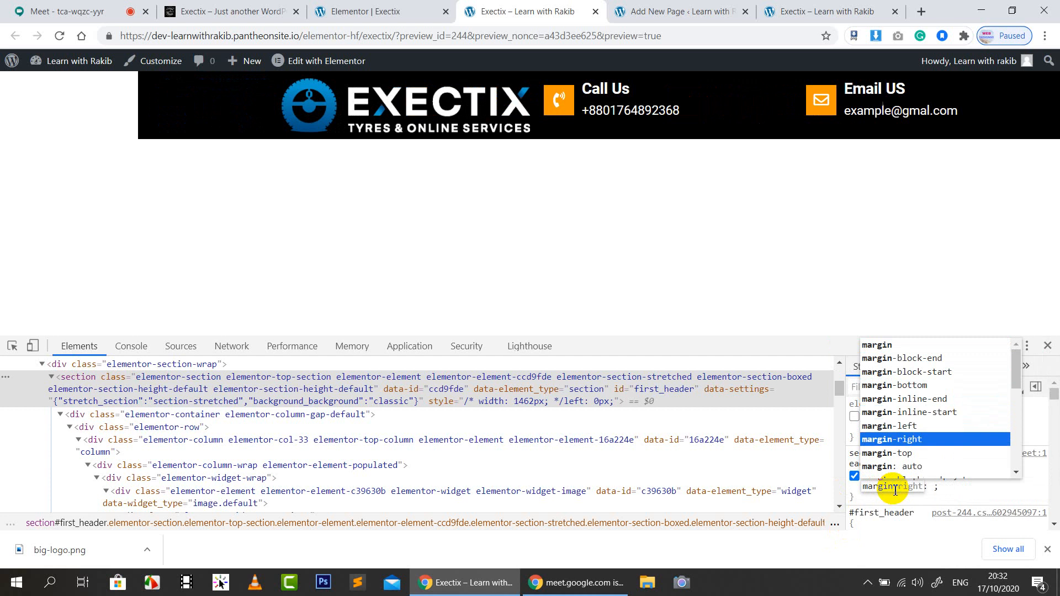
key(Return)
text(50)
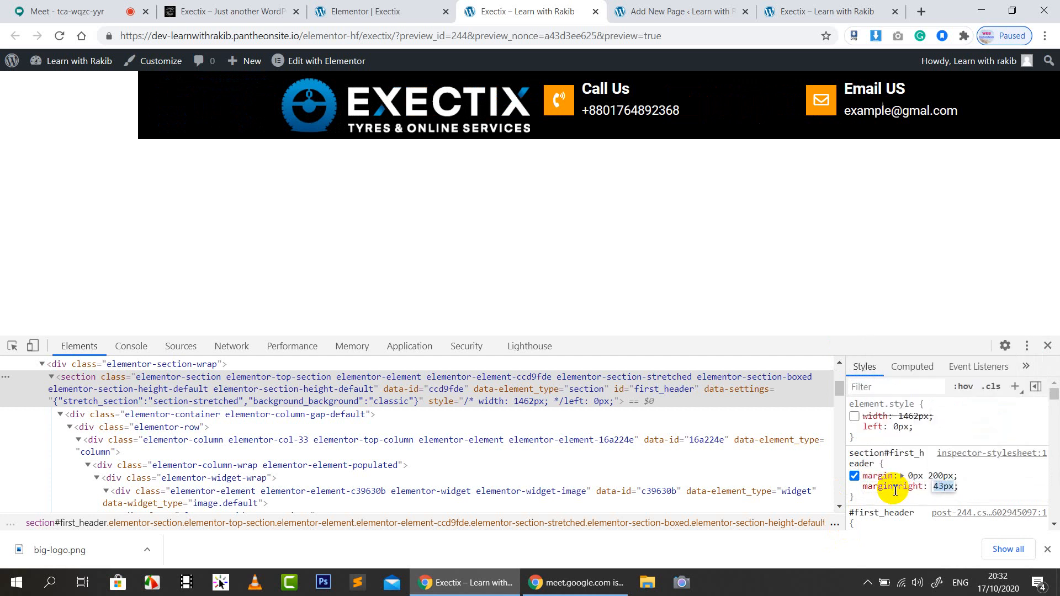
key(Return)
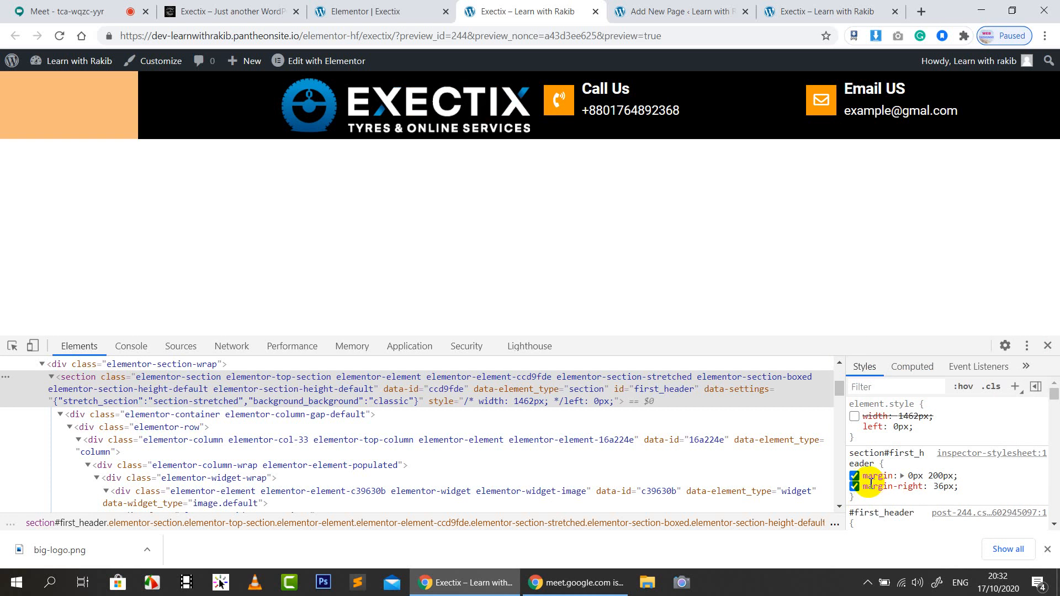
click(854, 488)
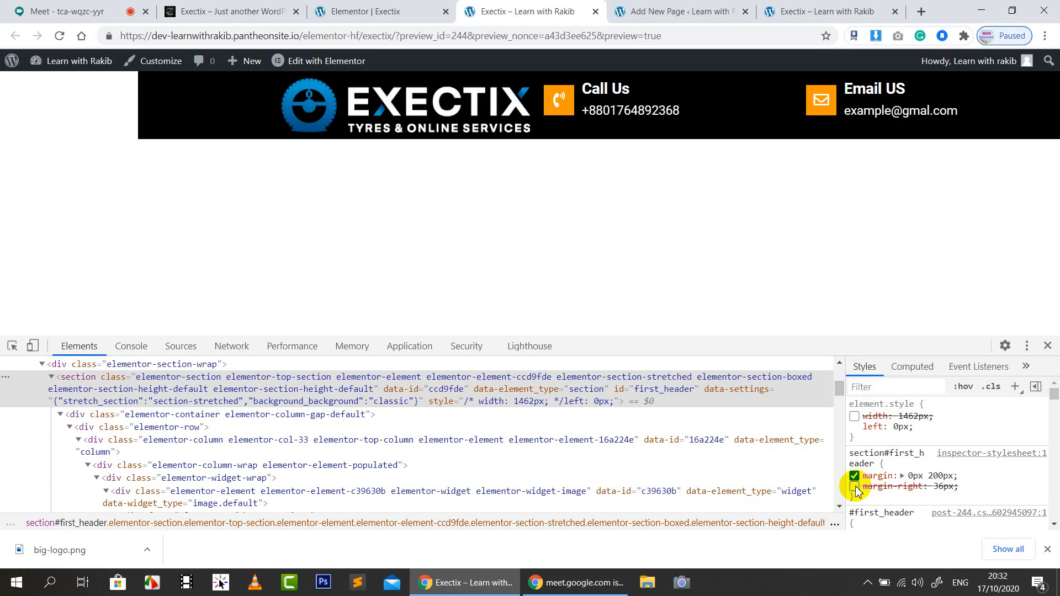
Compare against the live Exectix site tab, then return to the Elementor editor
click(308, 61)
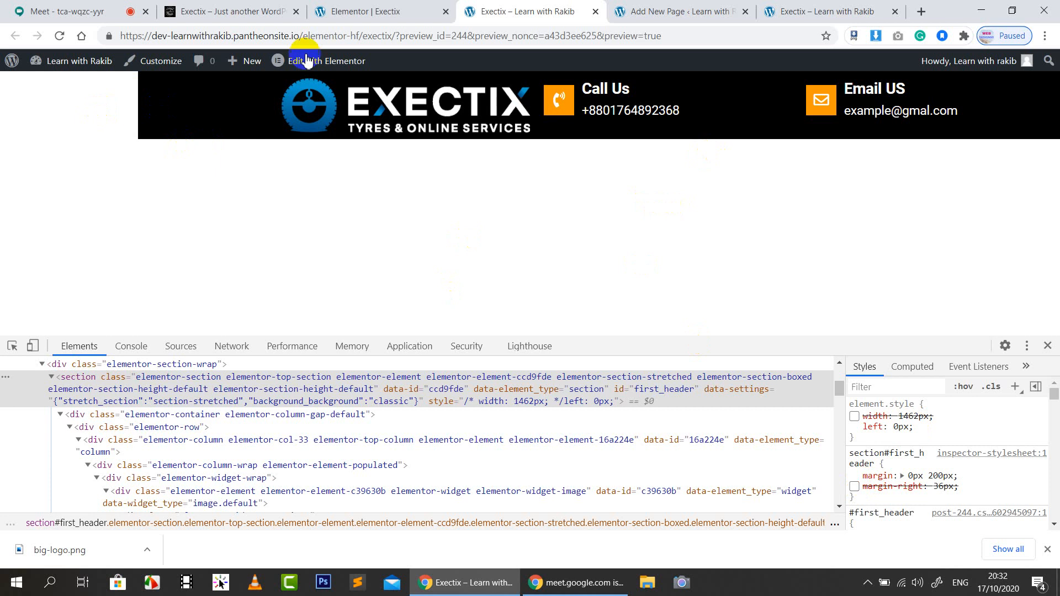
click(223, 3)
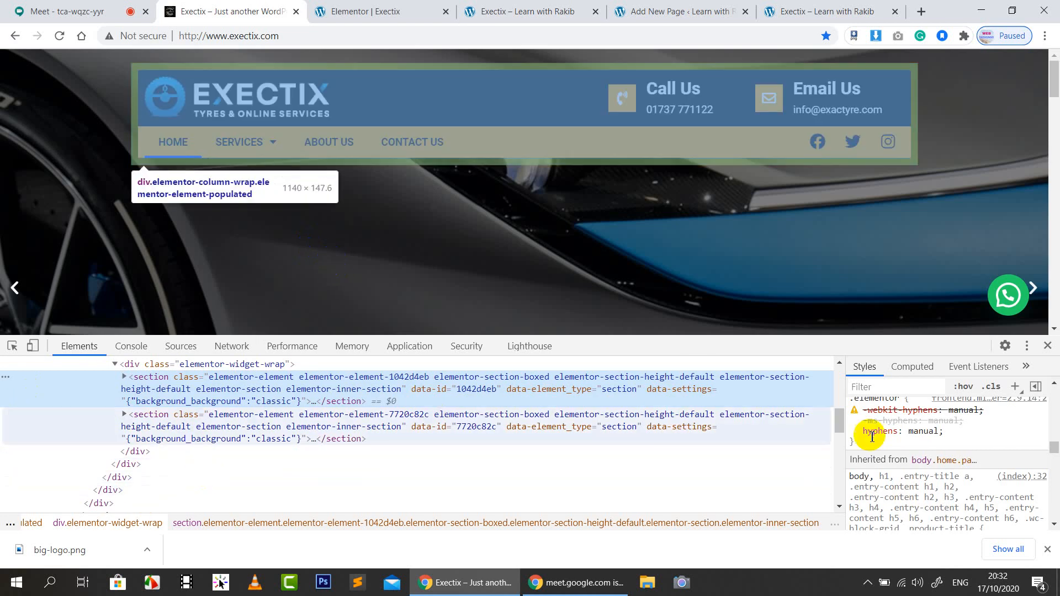
scroll(983, 452, up, 8)
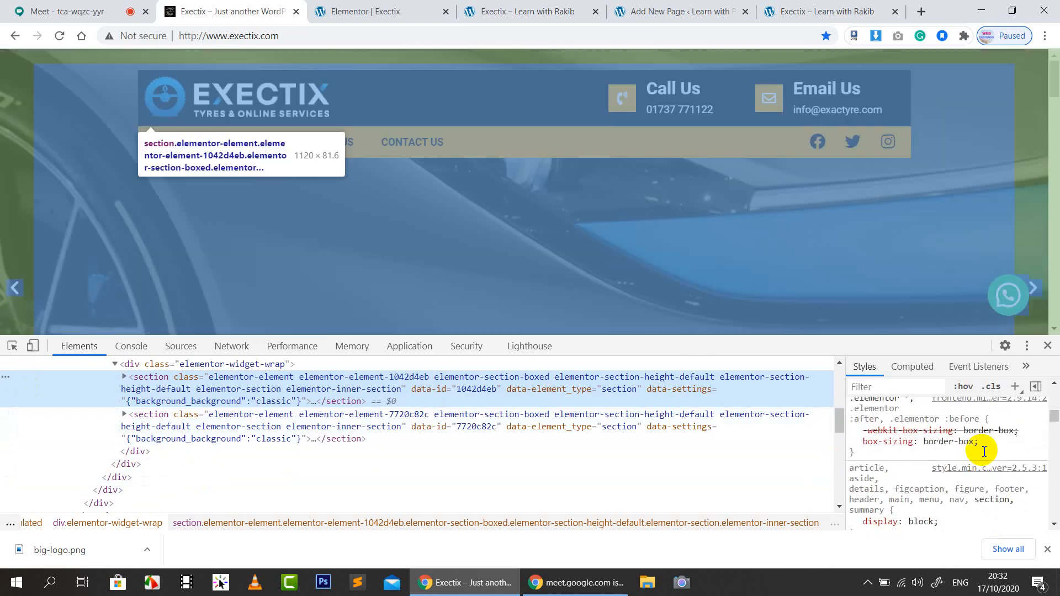
scroll(984, 451, down, 3)
click(186, 583)
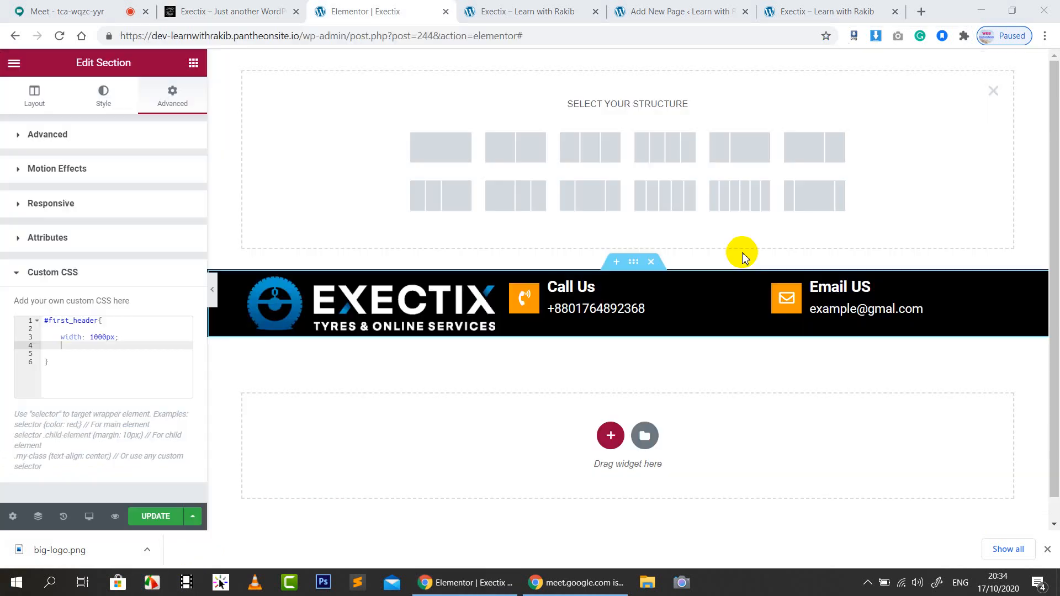
Insert a stretched single-column section above the header and drop a two-column Inner Section into it
click(993, 92)
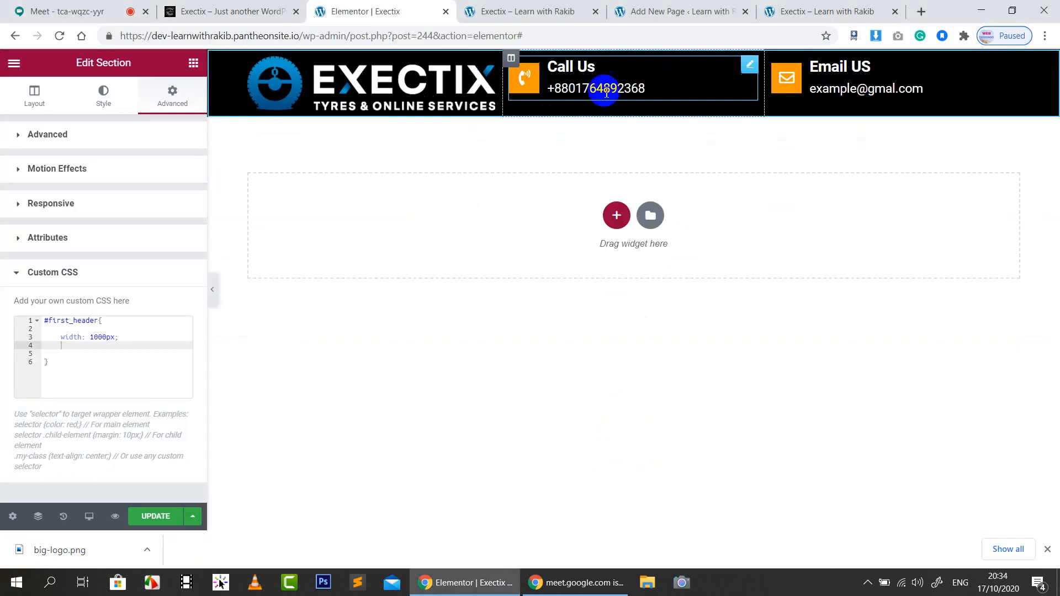
click(616, 59)
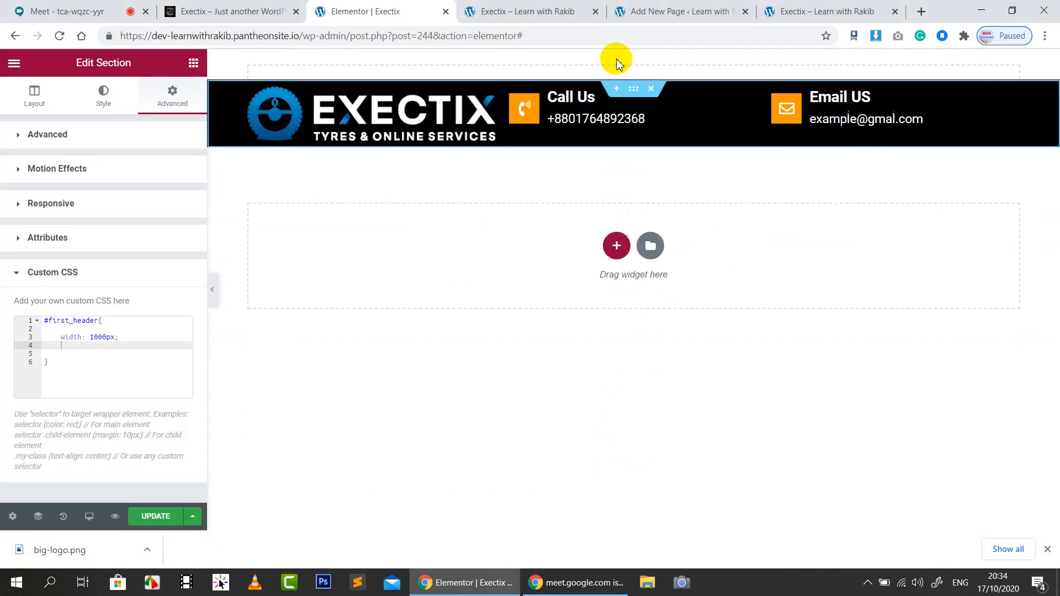
click(617, 109)
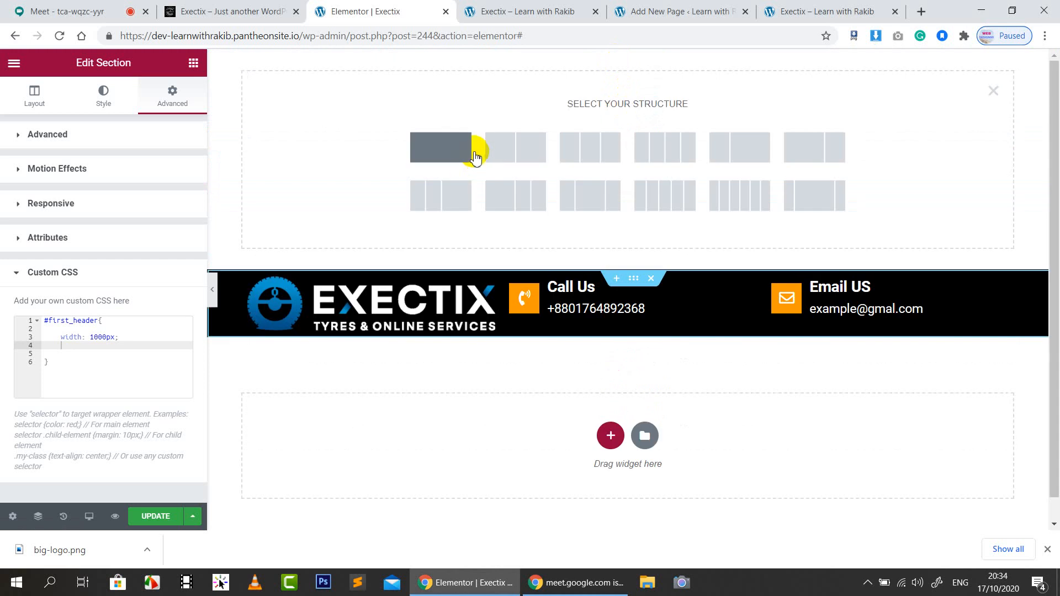
click(468, 156)
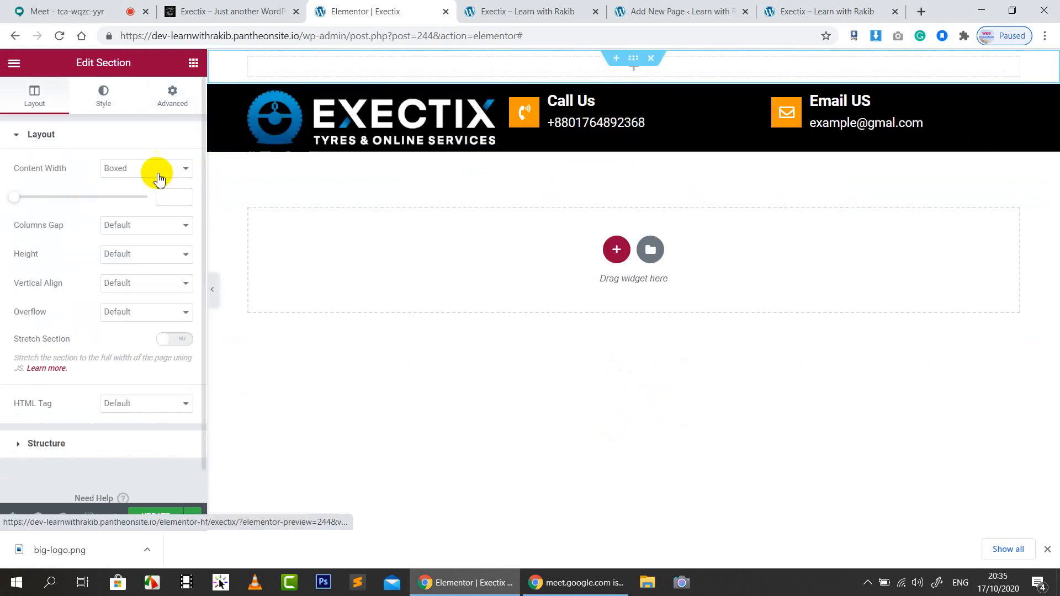
click(174, 340)
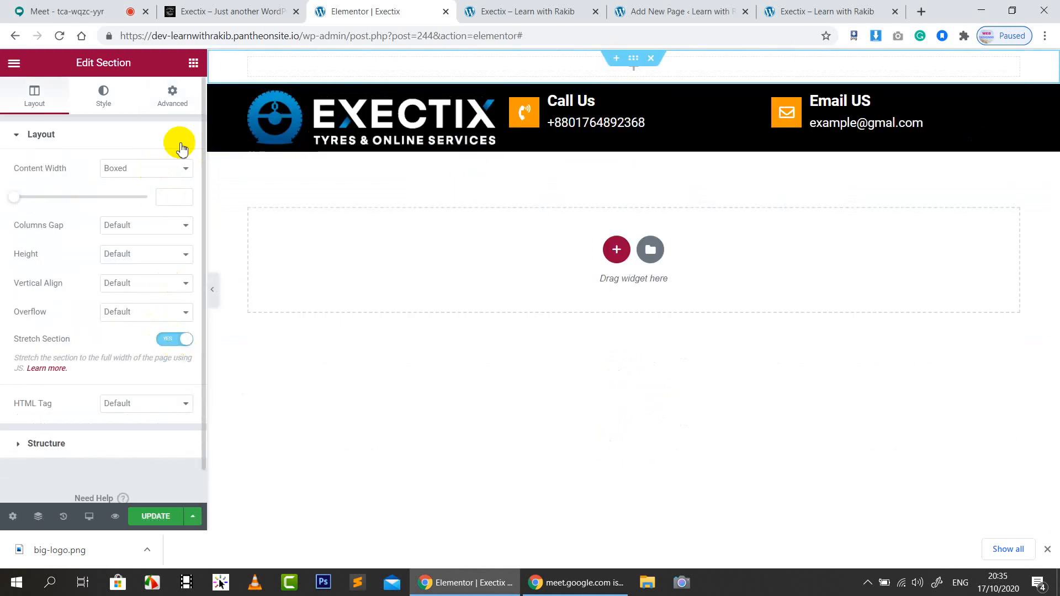
click(193, 62)
drag(42, 199, 629, 59)
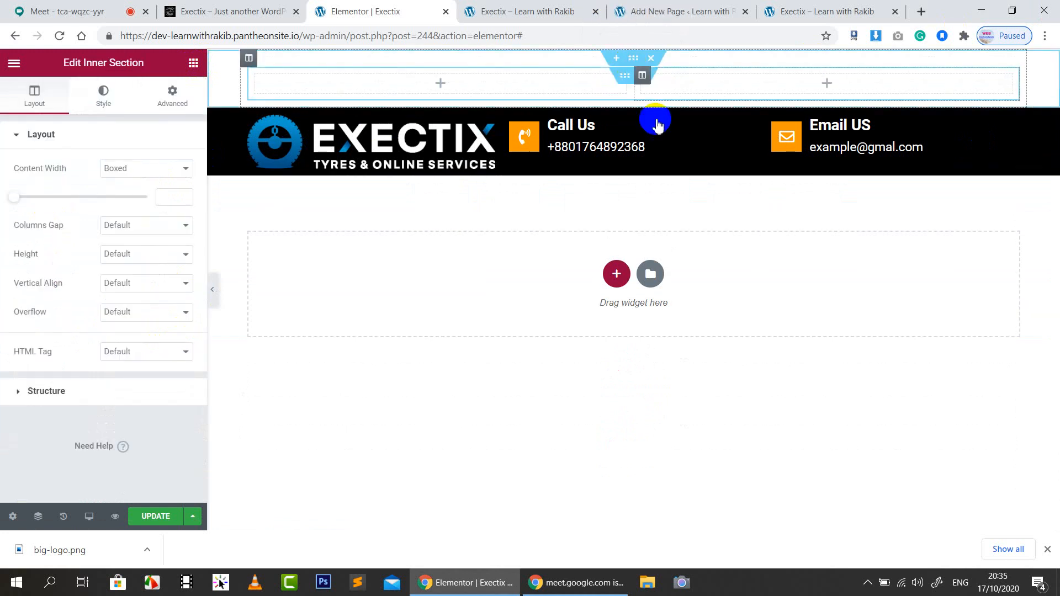
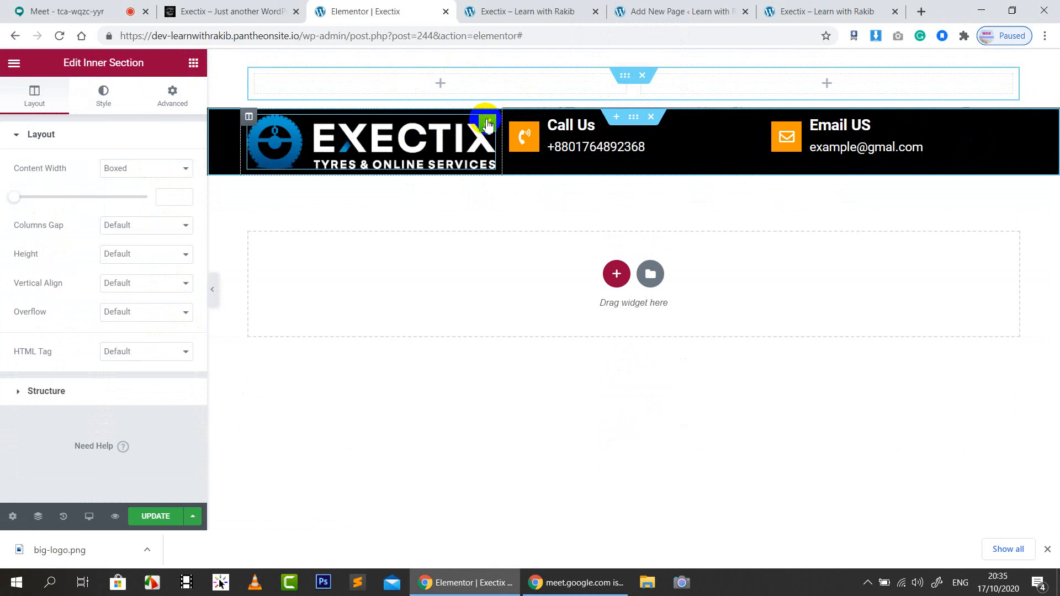
Move the EXECTIX logo and Call Us box into the inner section, then duplicate the Call Us column
drag(486, 114, 452, 83)
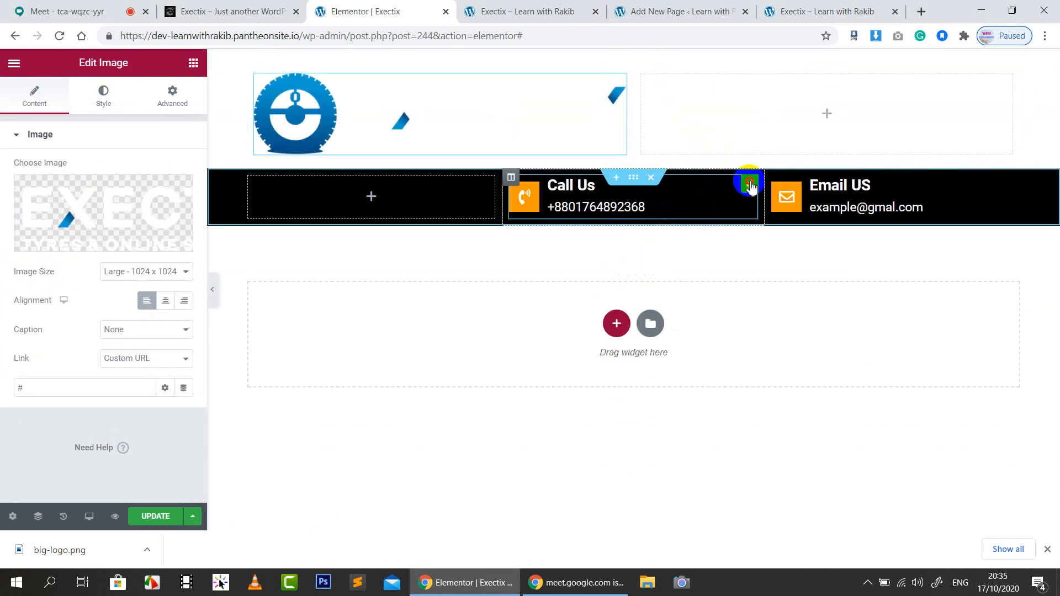
drag(750, 184, 657, 109)
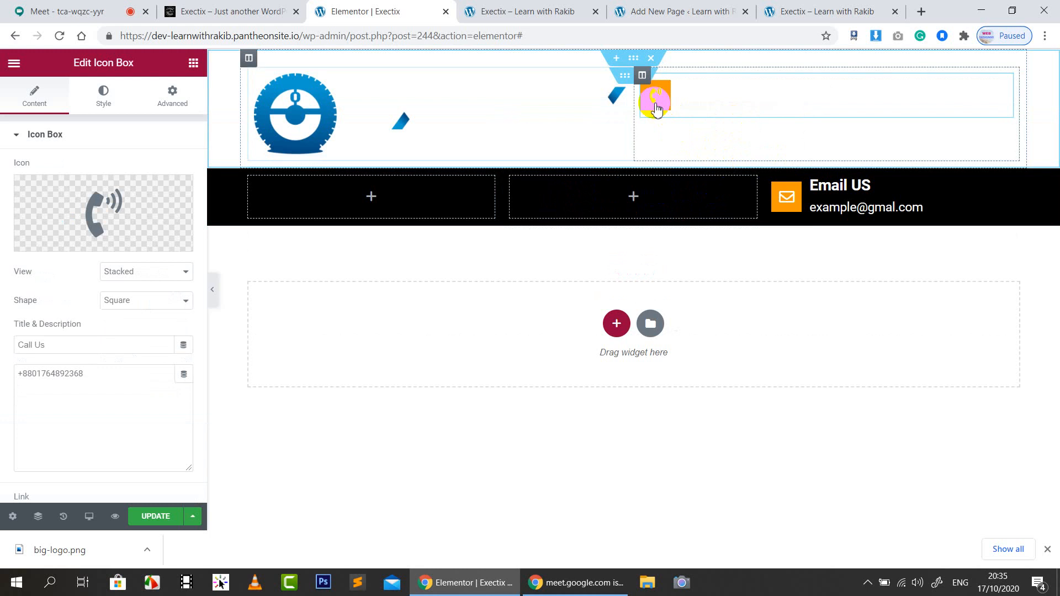
right_click(641, 77)
click(686, 106)
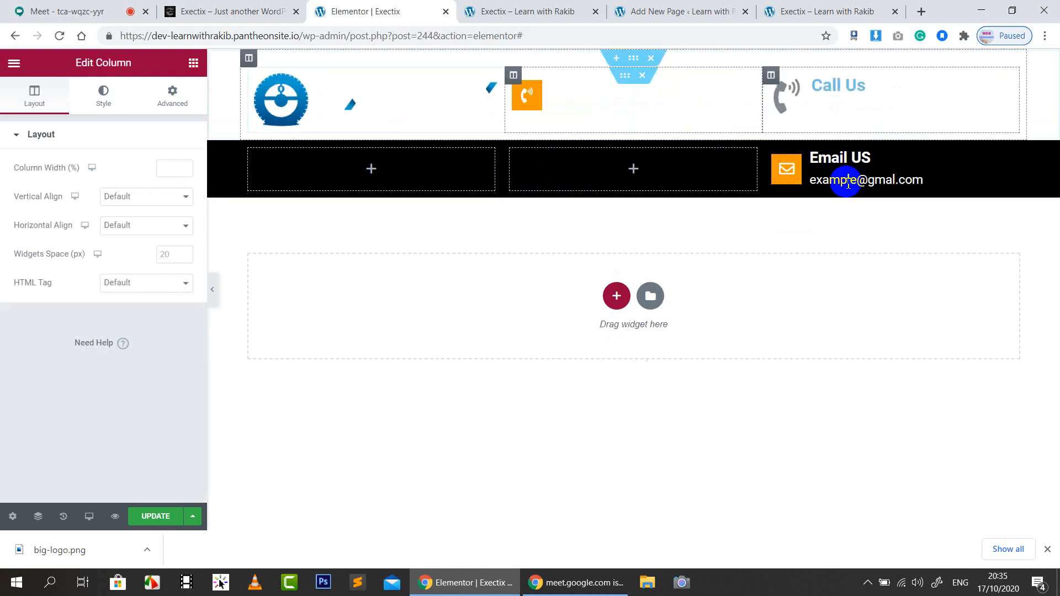
Delete the Email US box and the empty black three-column row, then select the inner section
drag(1010, 159, 927, 97)
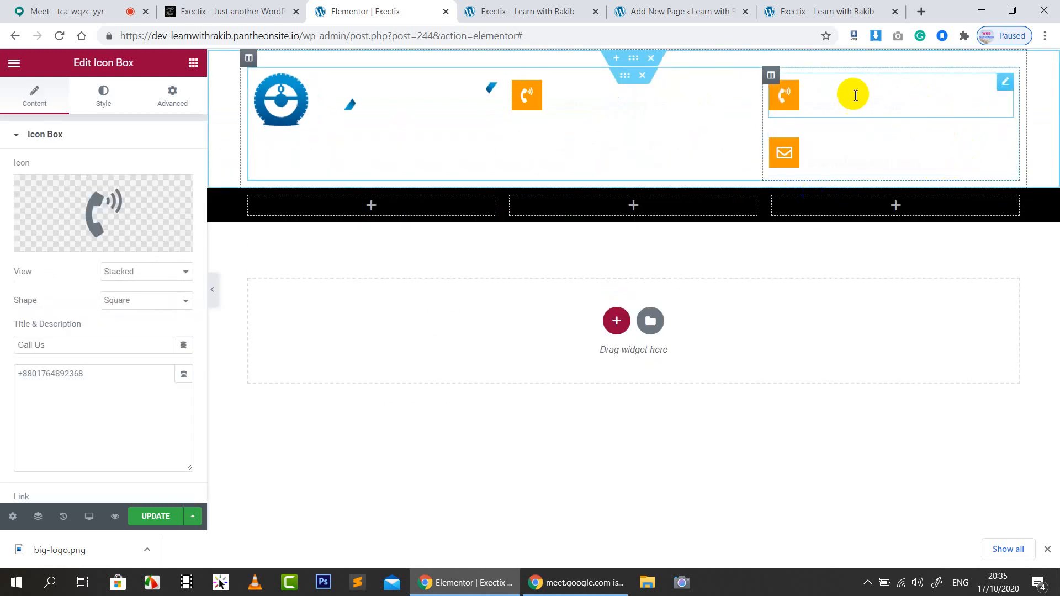
right_click(1004, 138)
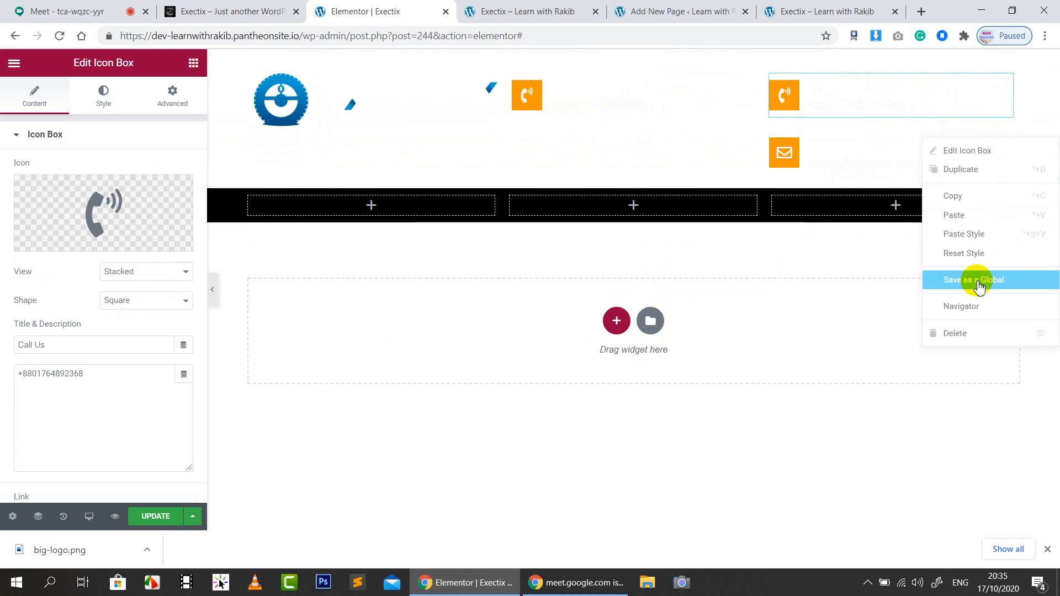
click(957, 333)
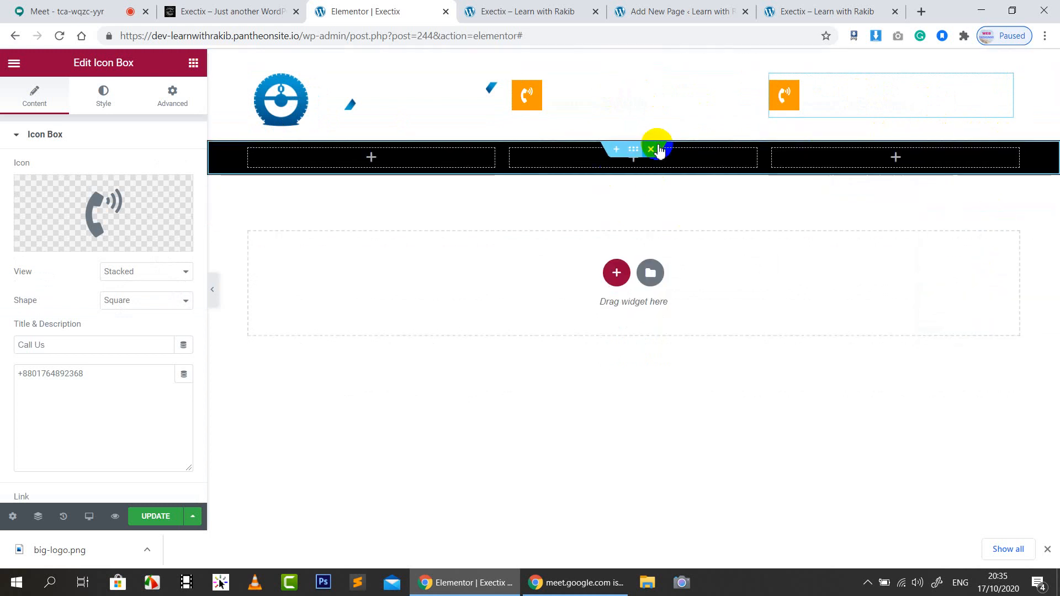
click(653, 148)
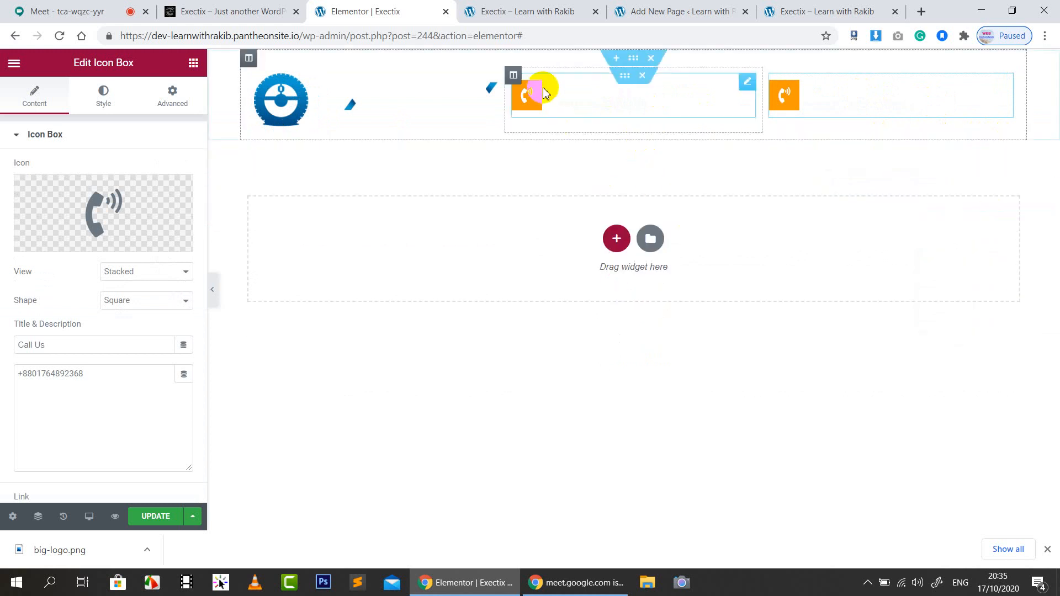
click(624, 75)
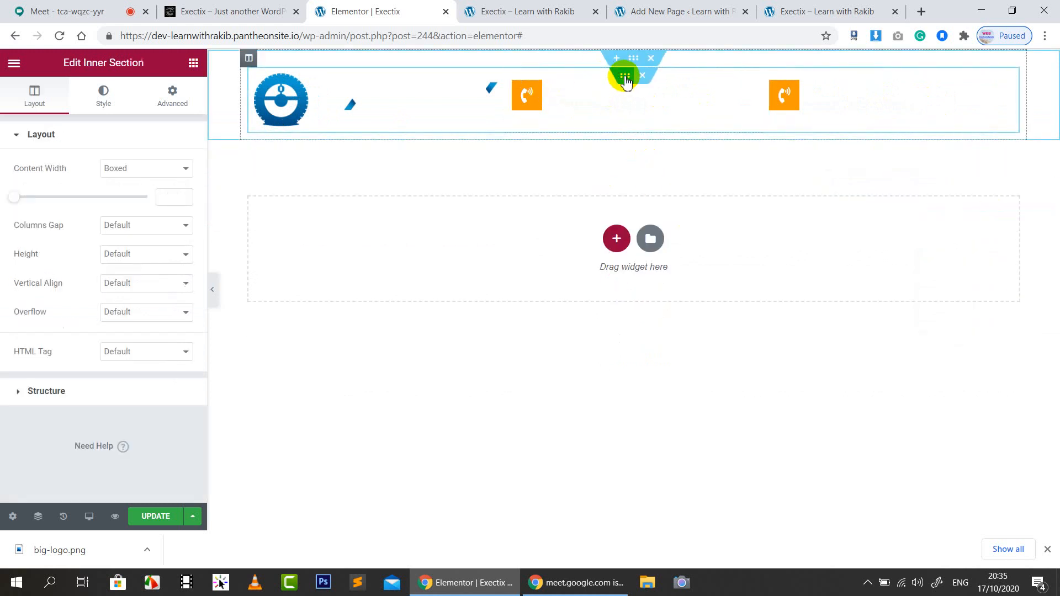
Give the inner section a classic black #000000 background
click(101, 99)
click(127, 197)
click(182, 232)
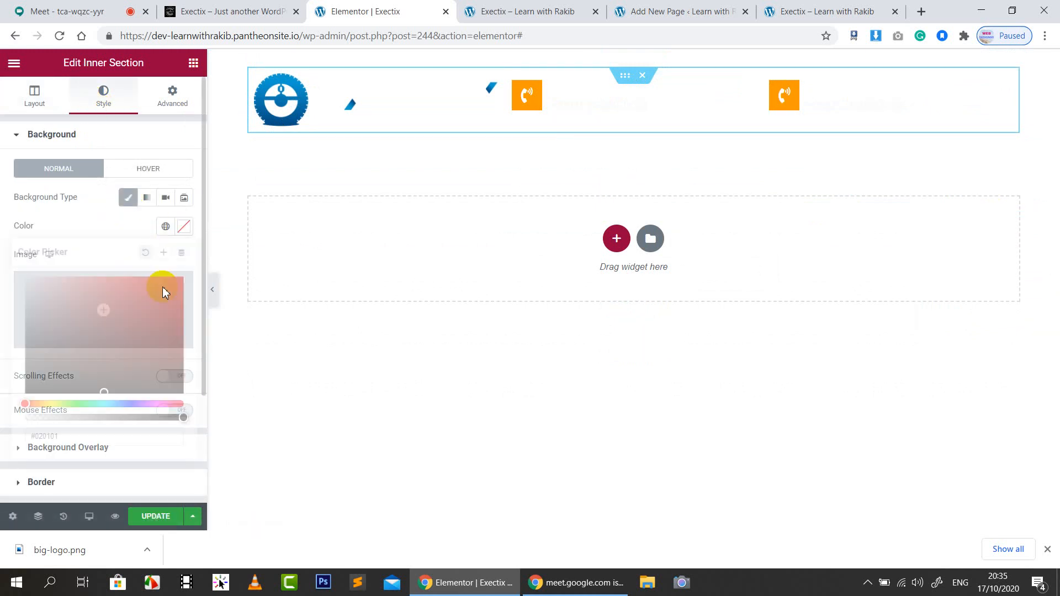
drag(161, 289, 183, 414)
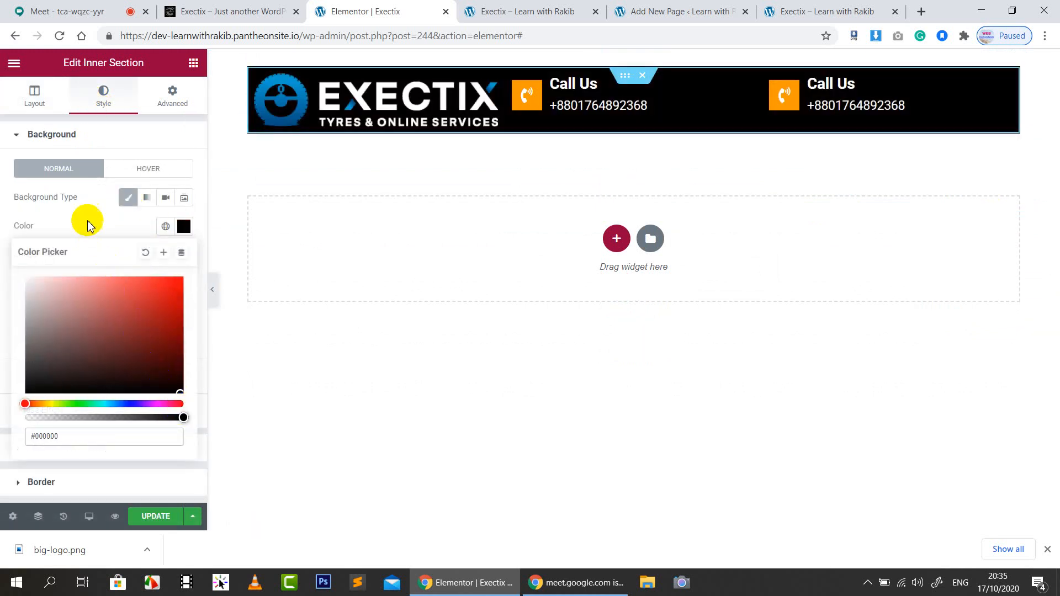
click(88, 222)
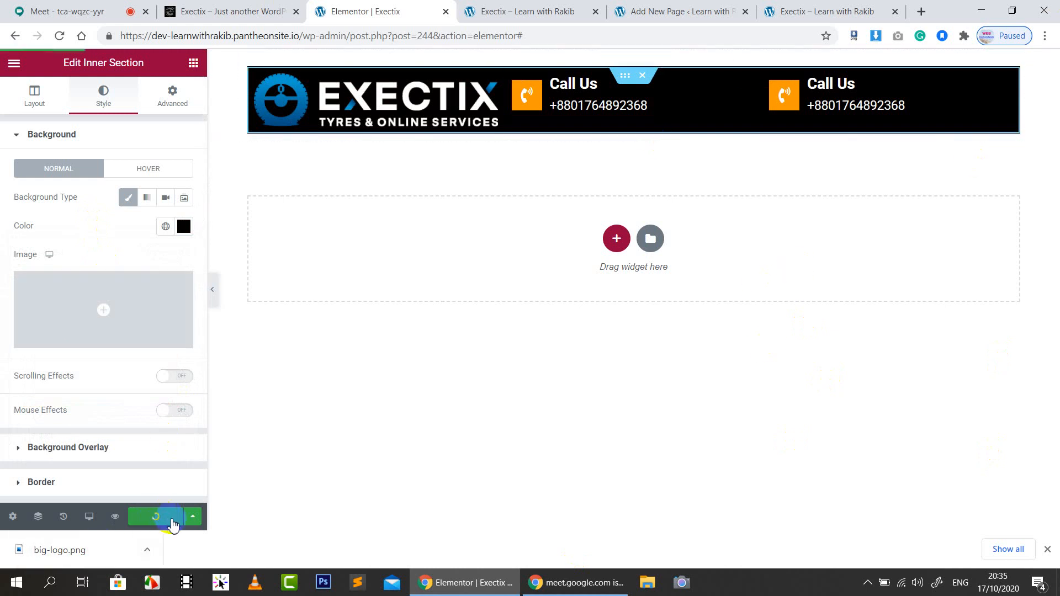
click(625, 77)
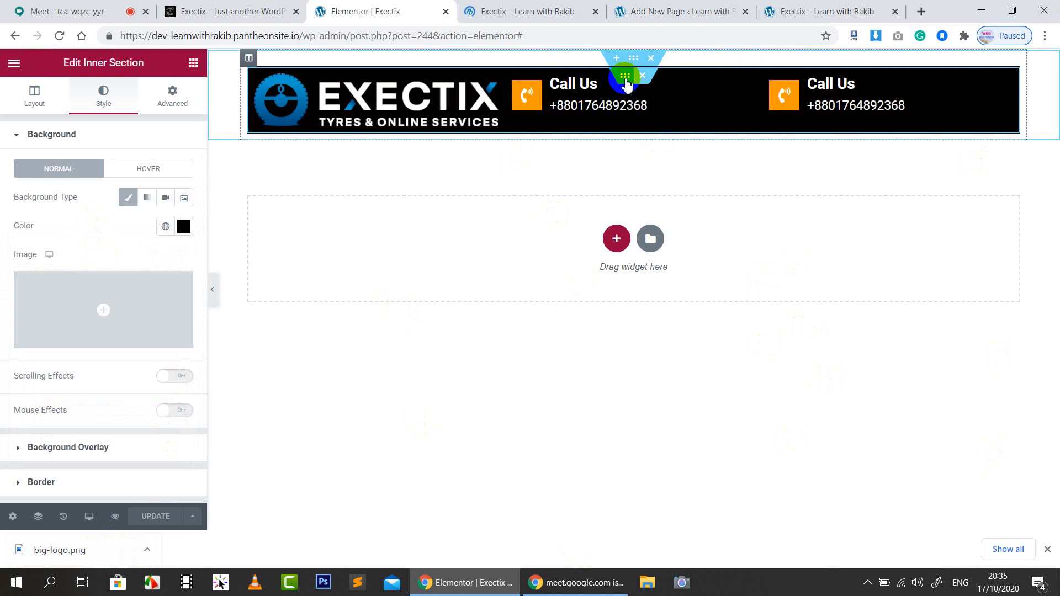
Set the section margin to 20 top and 0 bottom, save, and preview without the panel
click(172, 94)
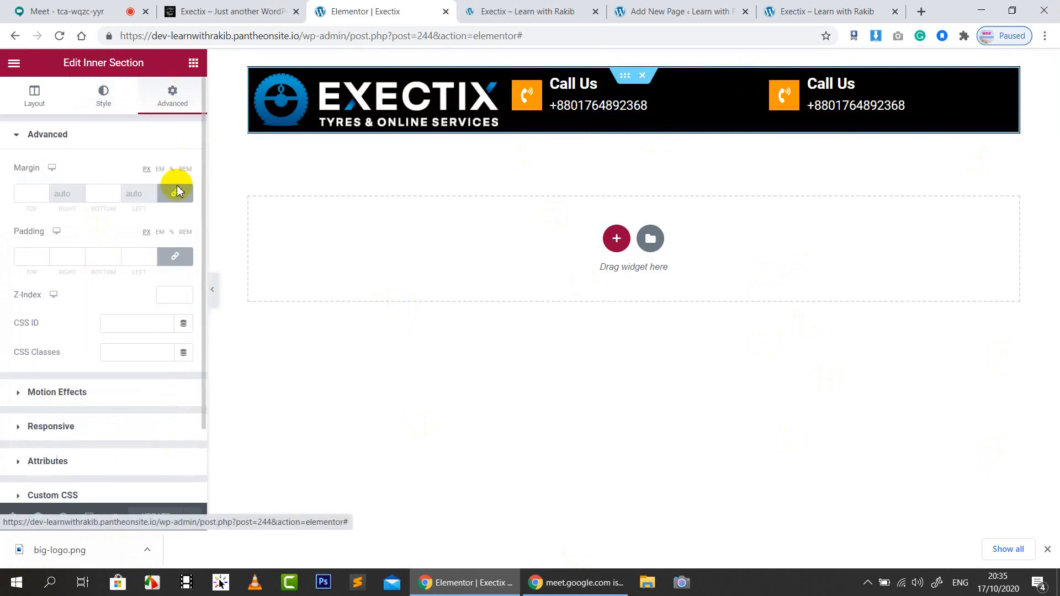
click(42, 200)
text(0)
click(44, 197)
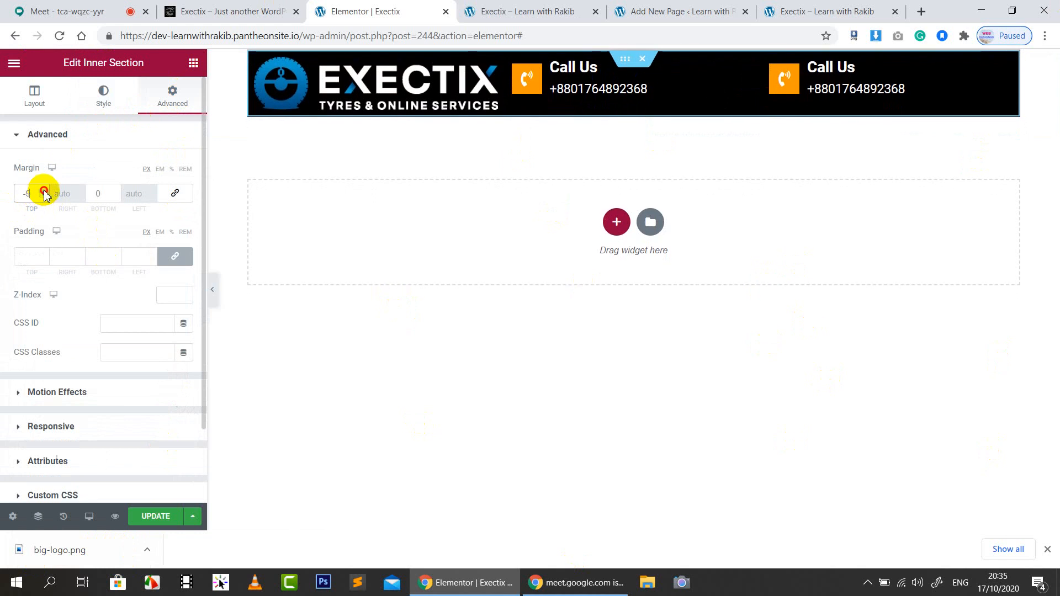
click(44, 191)
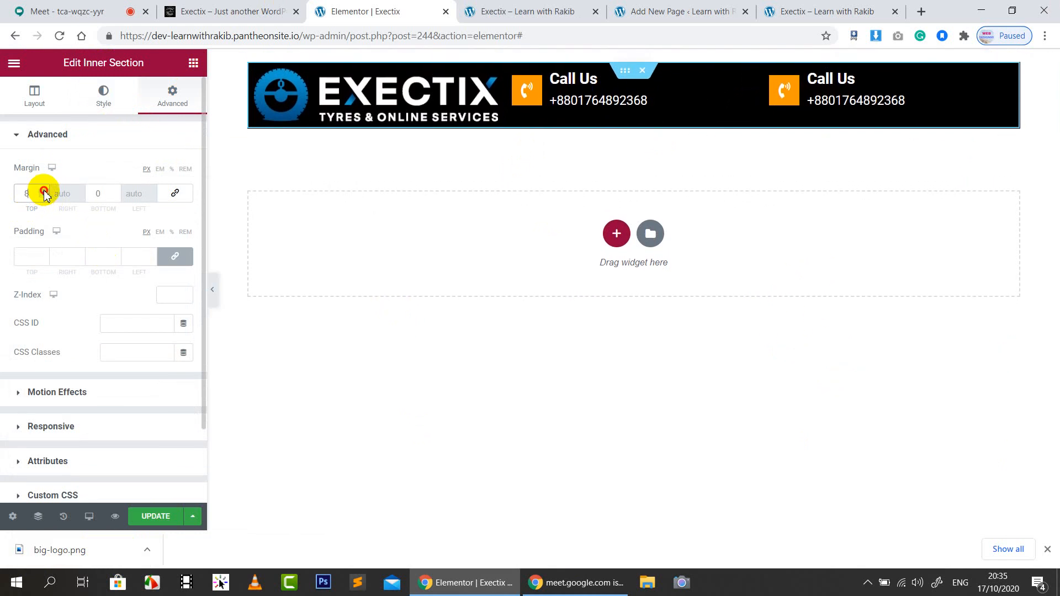
click(44, 192)
click(44, 191)
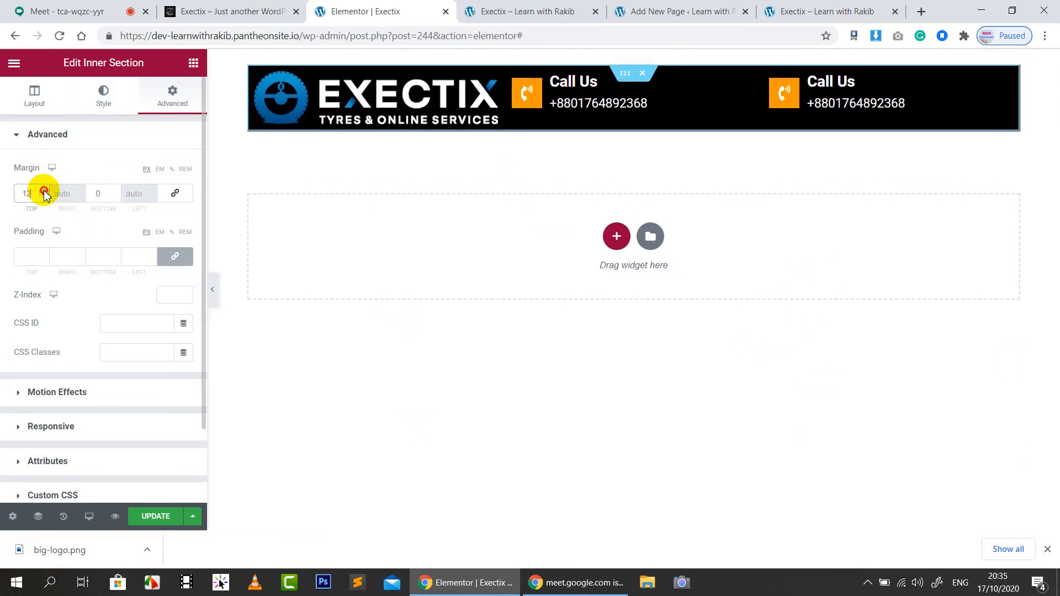
click(44, 191)
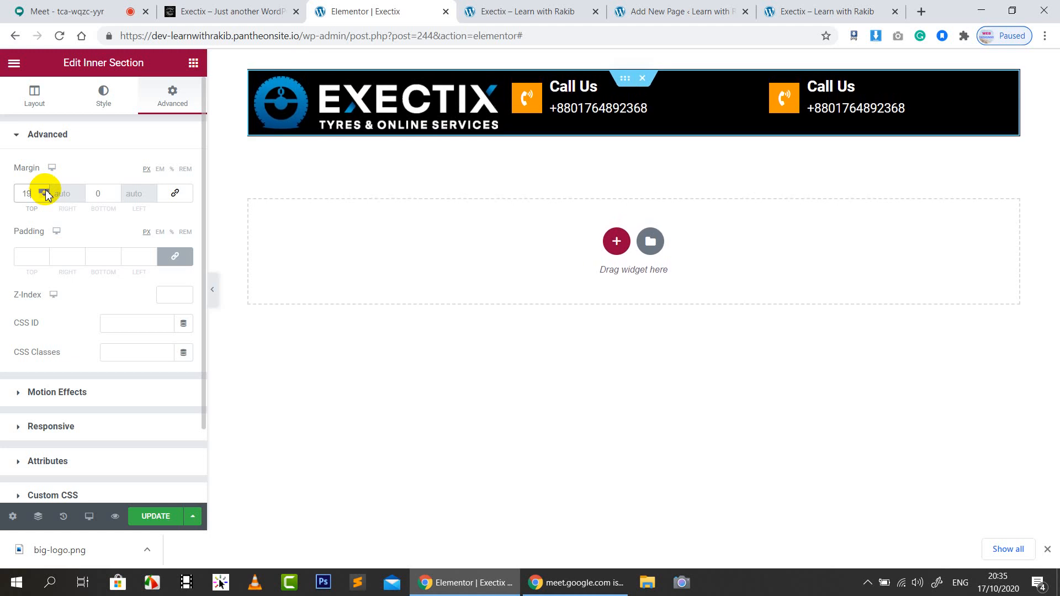
click(44, 192)
click(118, 142)
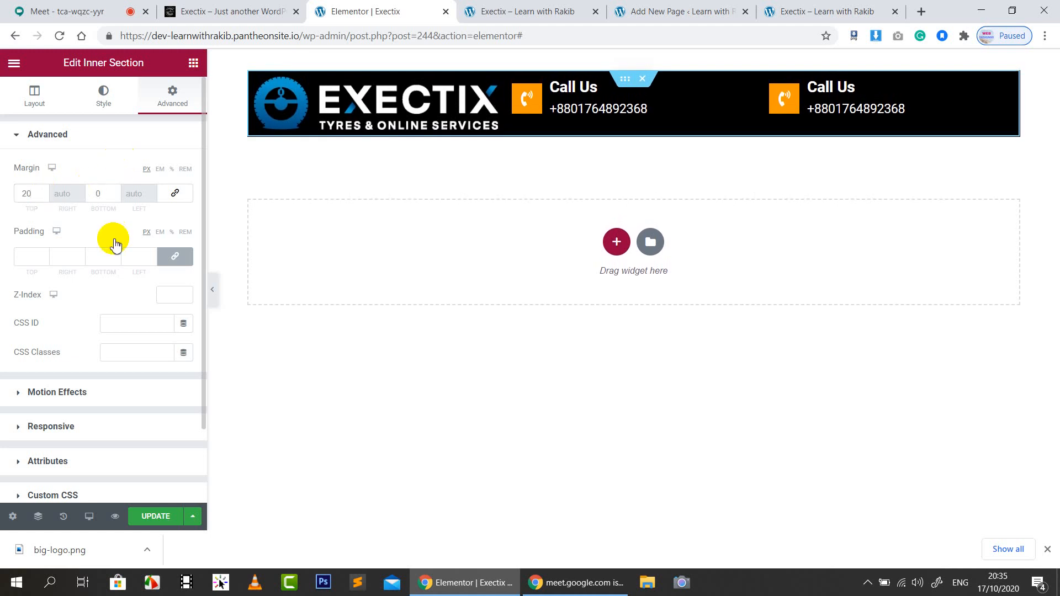
click(154, 517)
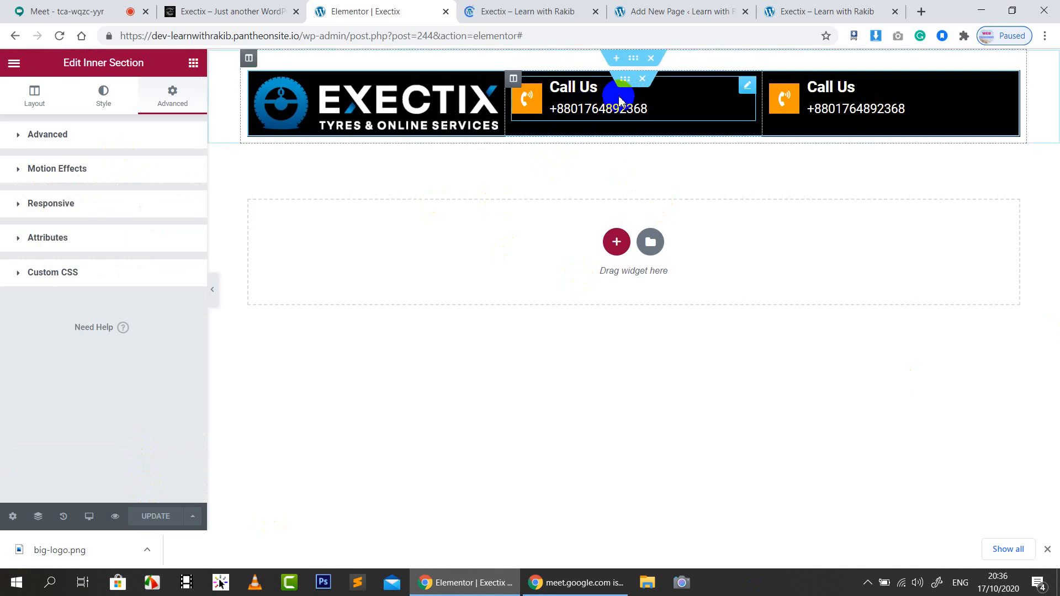
click(213, 289)
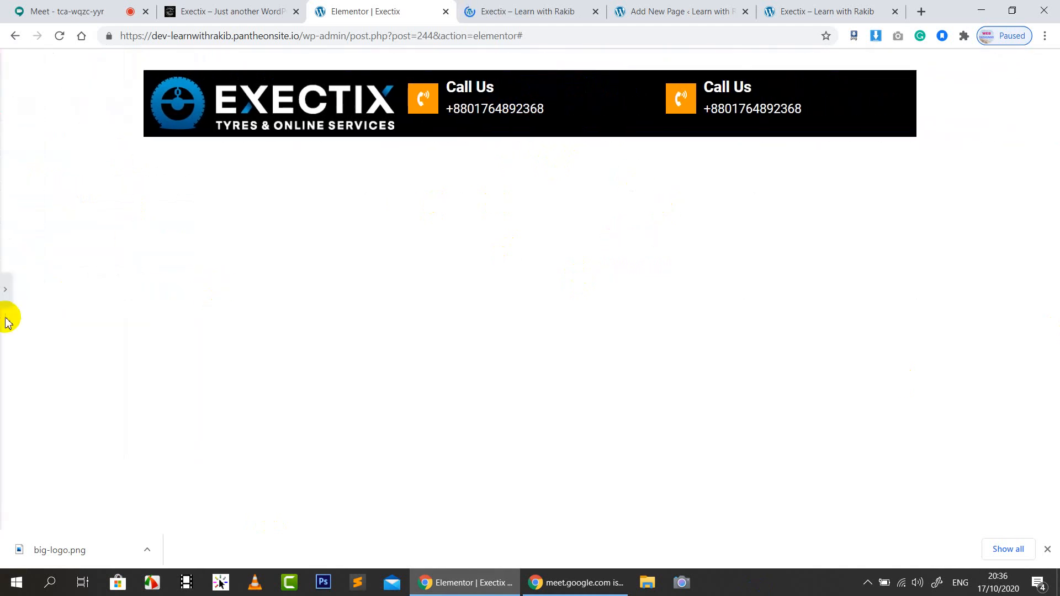
Set the logo column width to 23% and center its content vertically
click(5, 292)
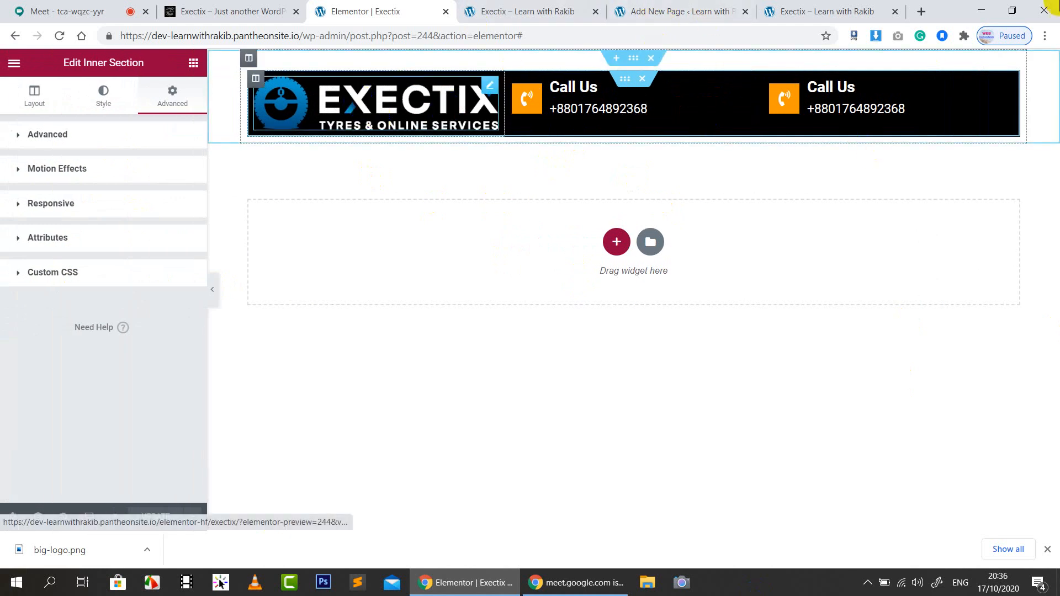
click(359, 103)
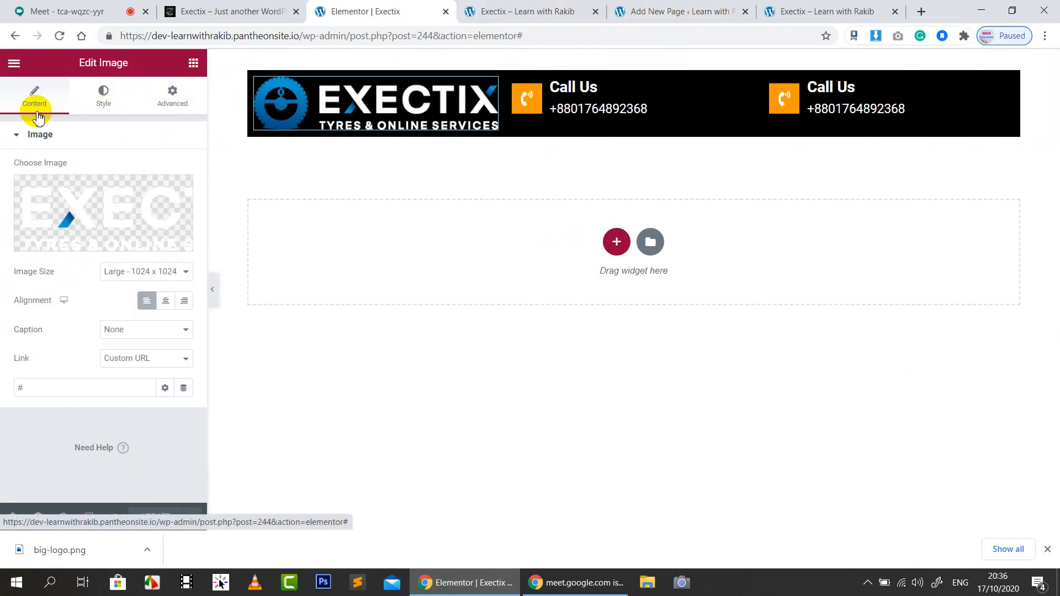
click(257, 80)
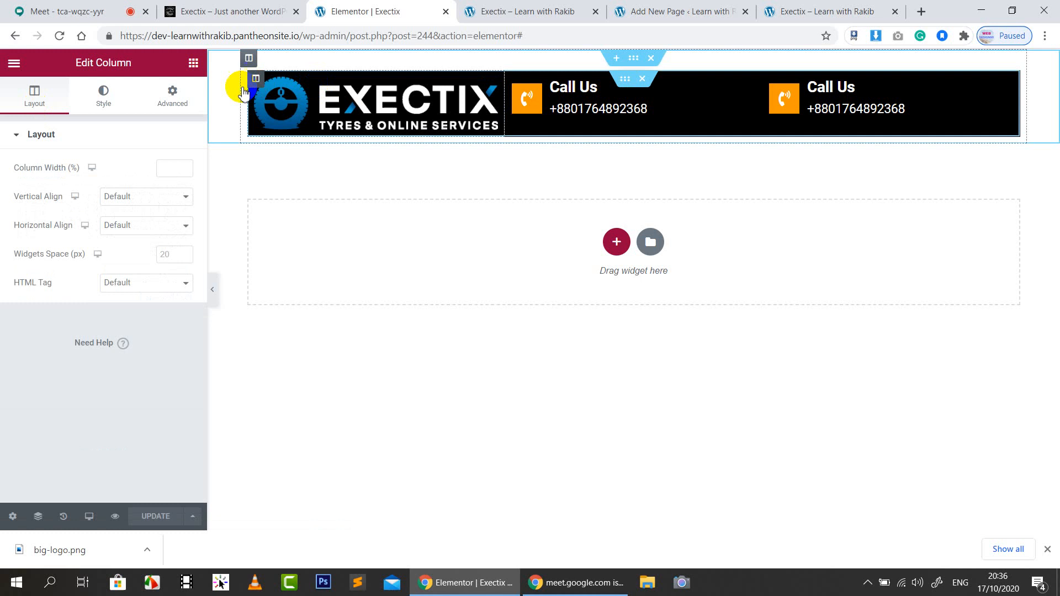
click(168, 168)
text(20)
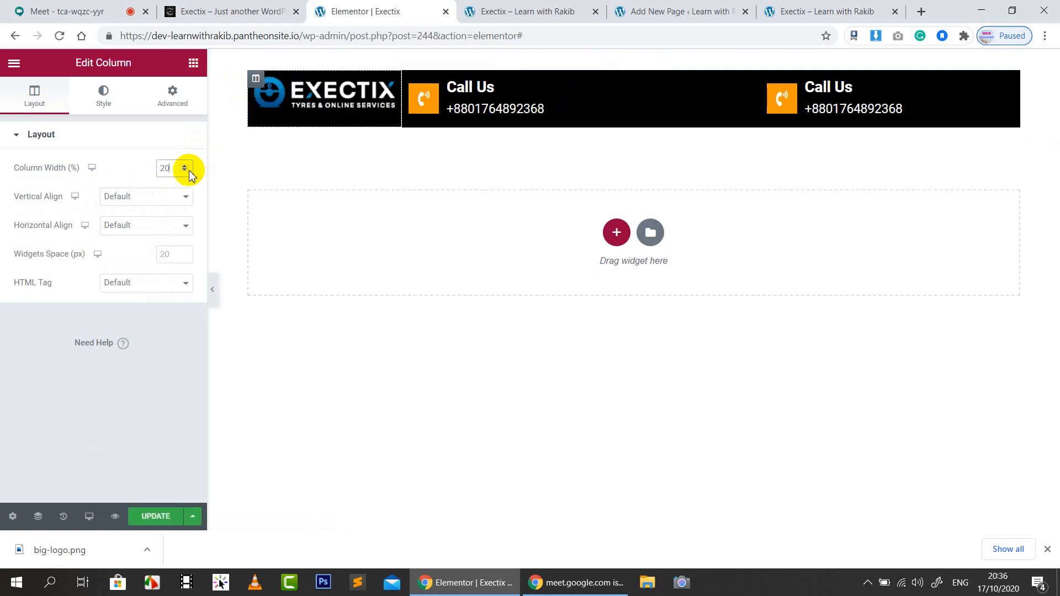
click(185, 166)
click(185, 165)
click(186, 166)
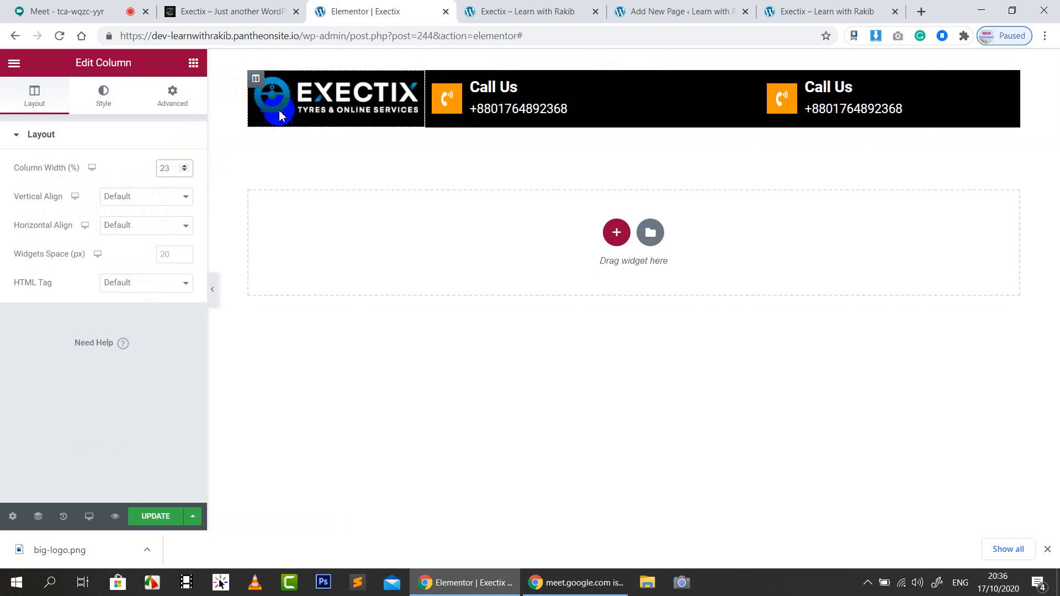
click(122, 193)
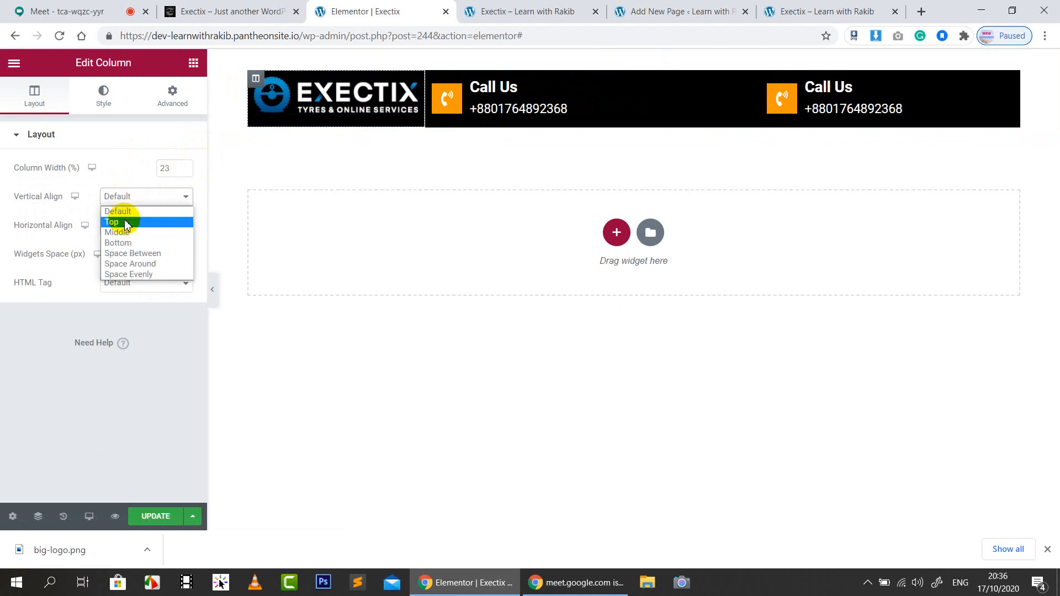
click(129, 230)
click(116, 148)
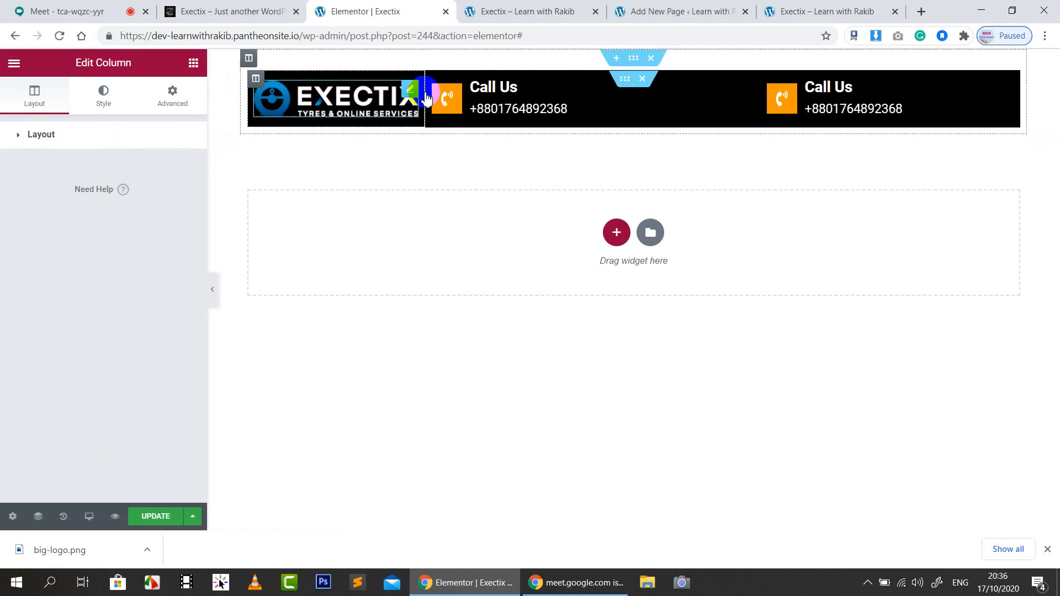
Change the logo column width to 50 and shrink the logo image width
click(434, 80)
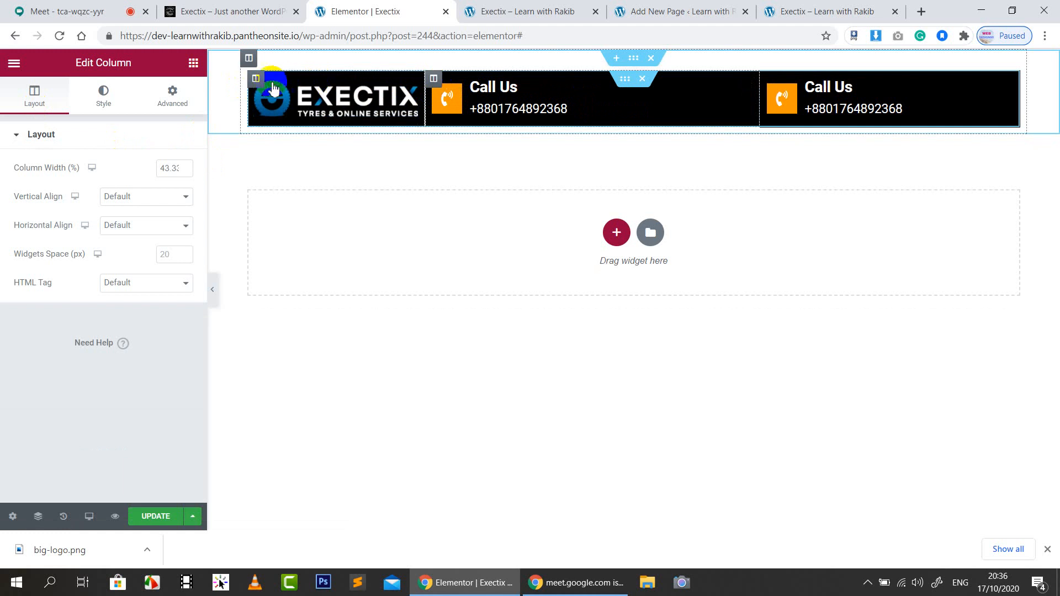
click(257, 80)
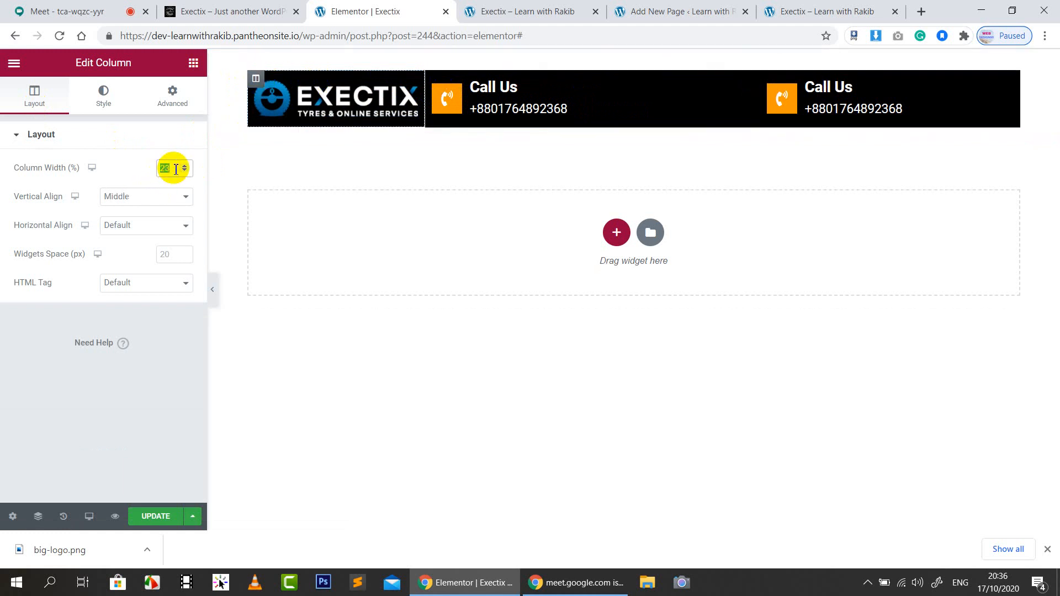
text(50)
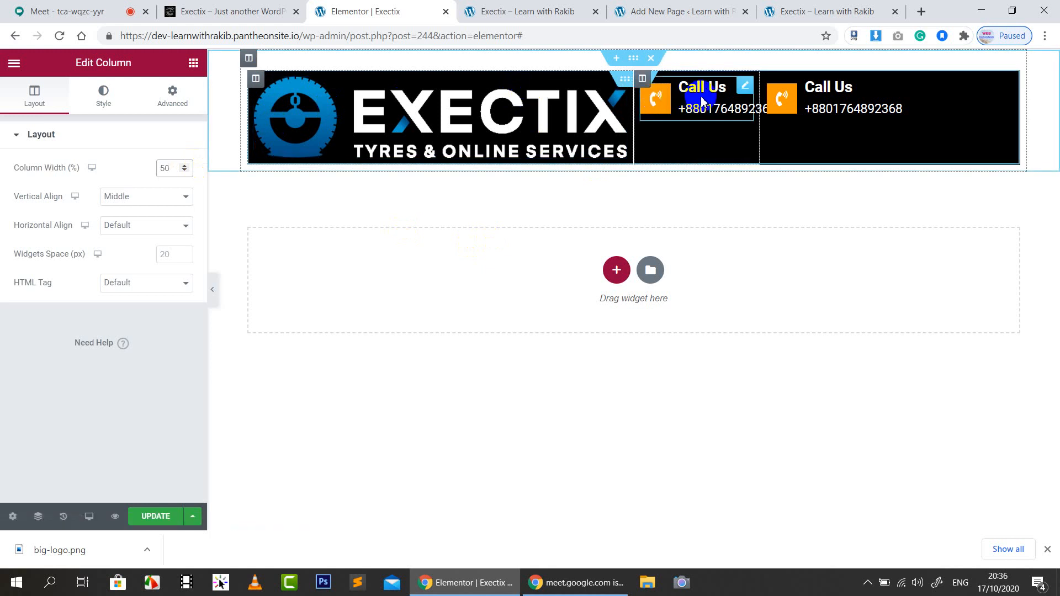
click(390, 123)
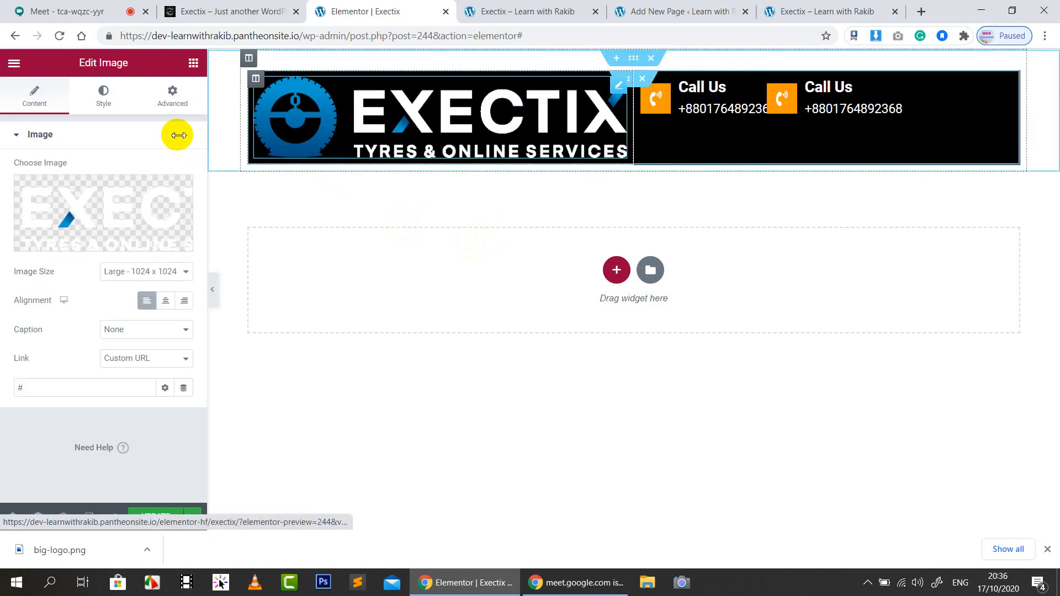
click(103, 105)
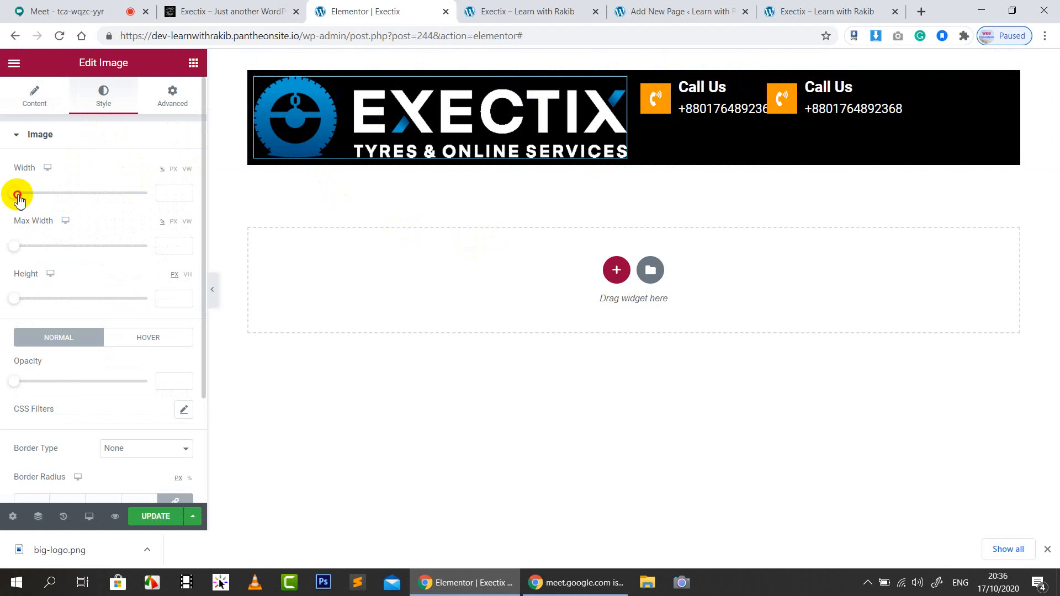
drag(21, 194, 83, 192)
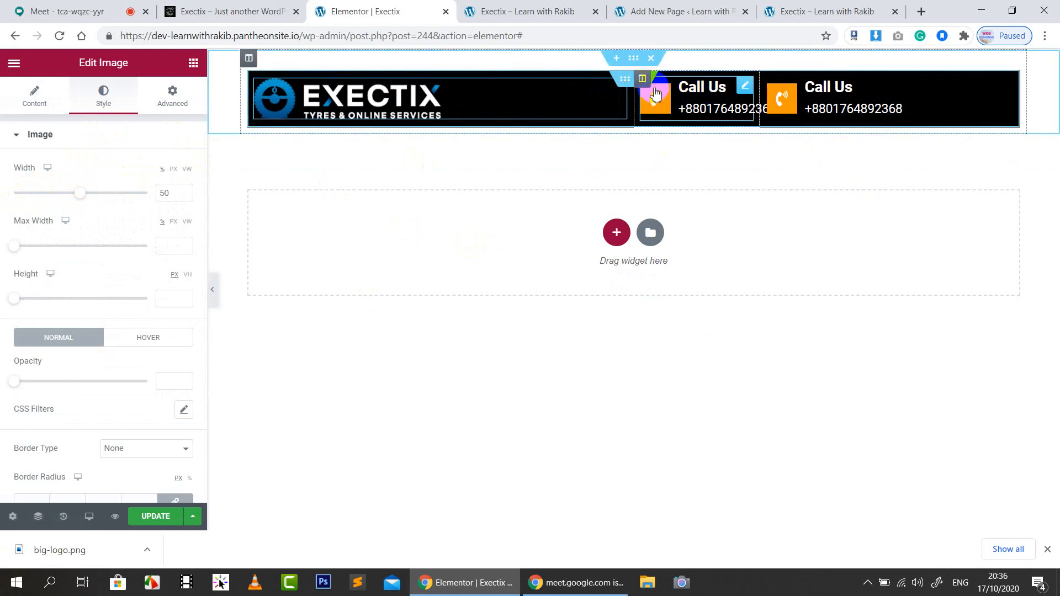
Set the first Call Us column width to 30%
click(642, 79)
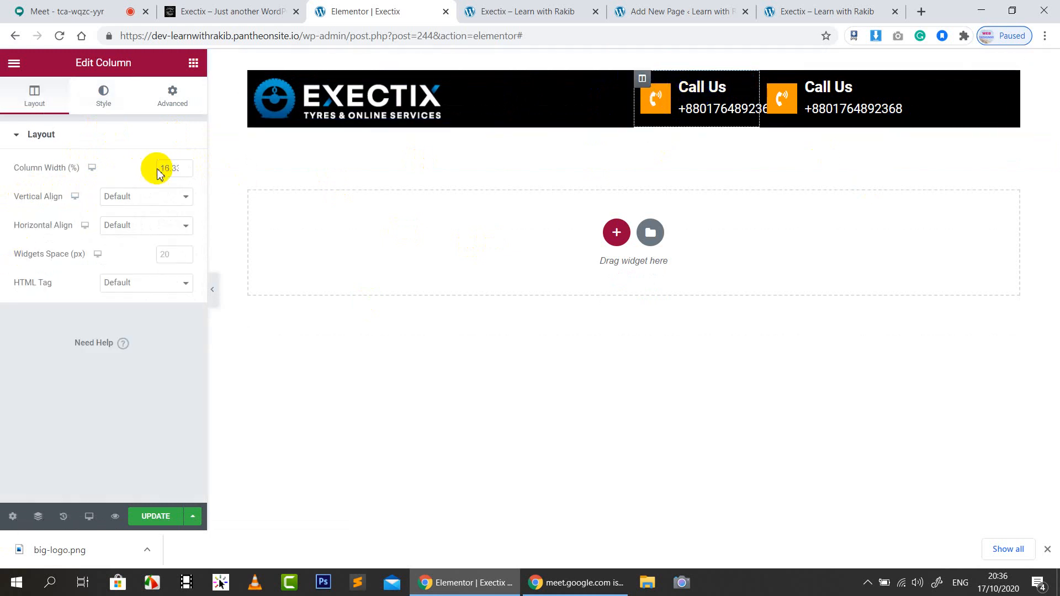
click(187, 166)
click(187, 167)
click(187, 166)
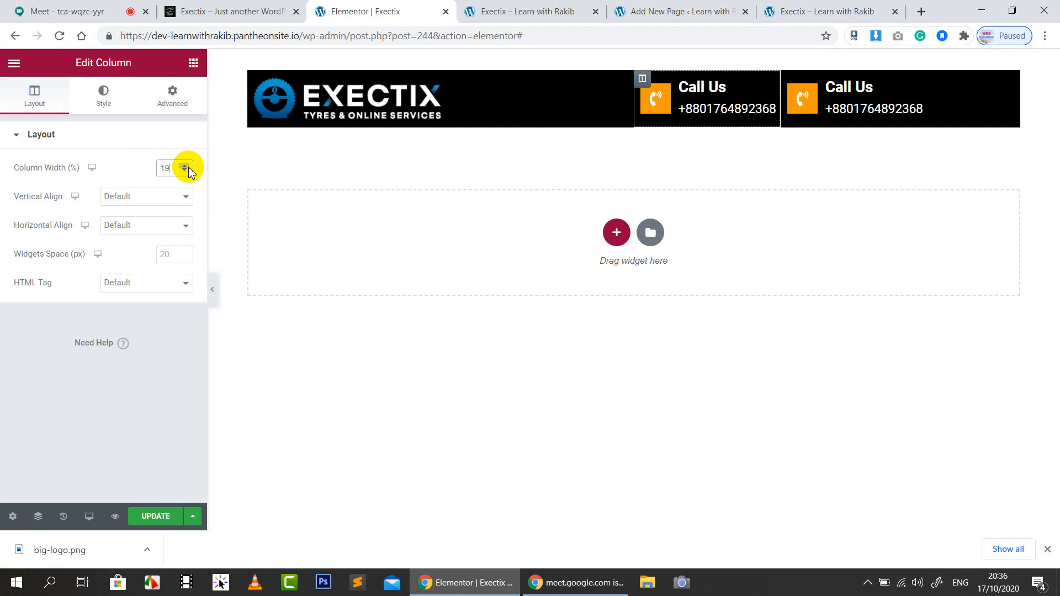
click(186, 166)
click(187, 166)
click(186, 167)
click(187, 166)
click(187, 166)
click(187, 166)
click(186, 166)
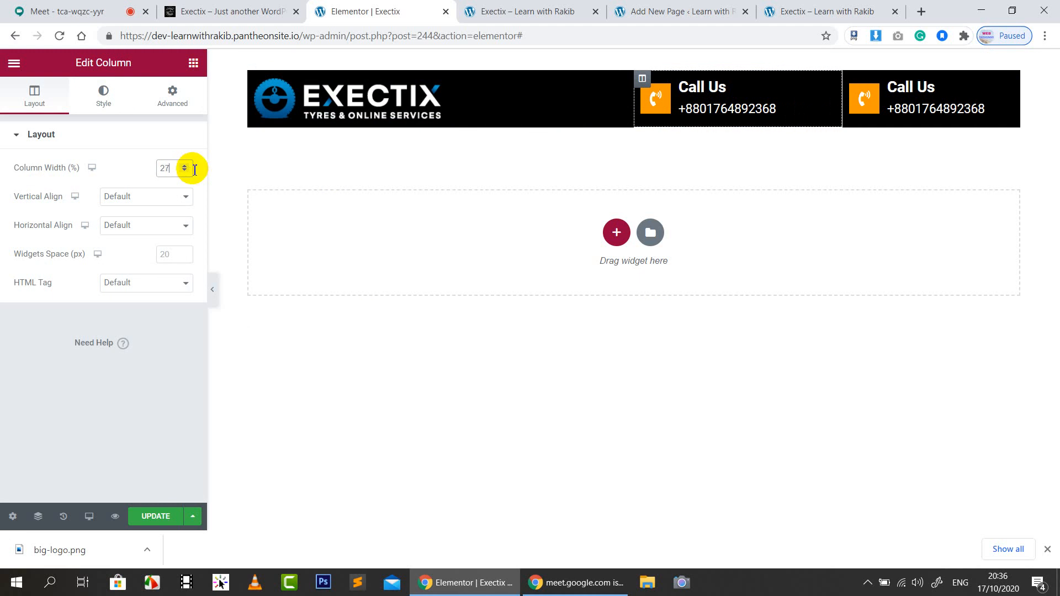
click(187, 167)
click(186, 166)
click(186, 166)
click(187, 166)
click(186, 170)
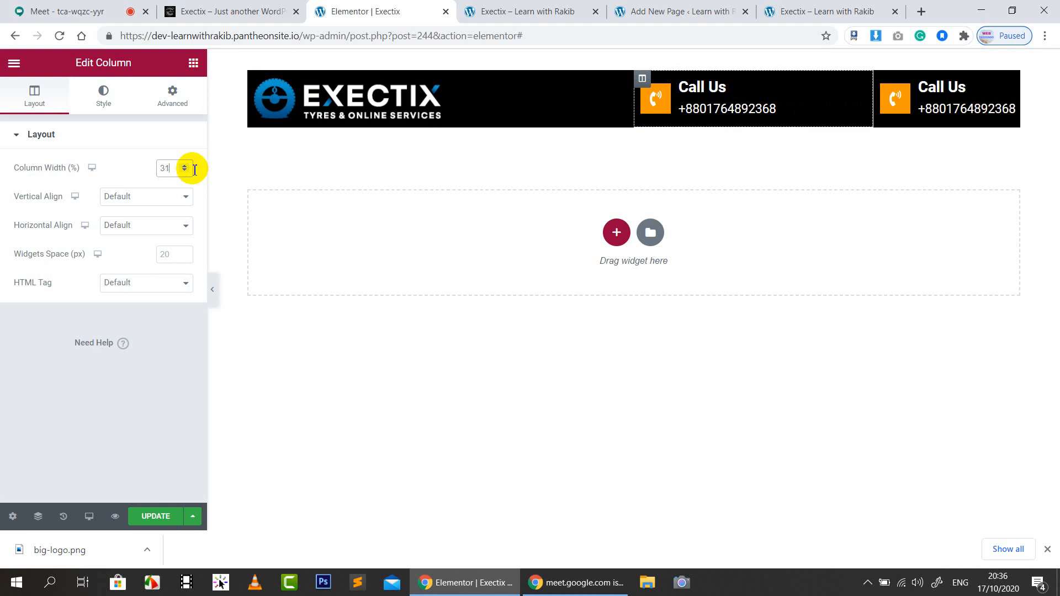
click(187, 170)
key(Up)
key(Up)
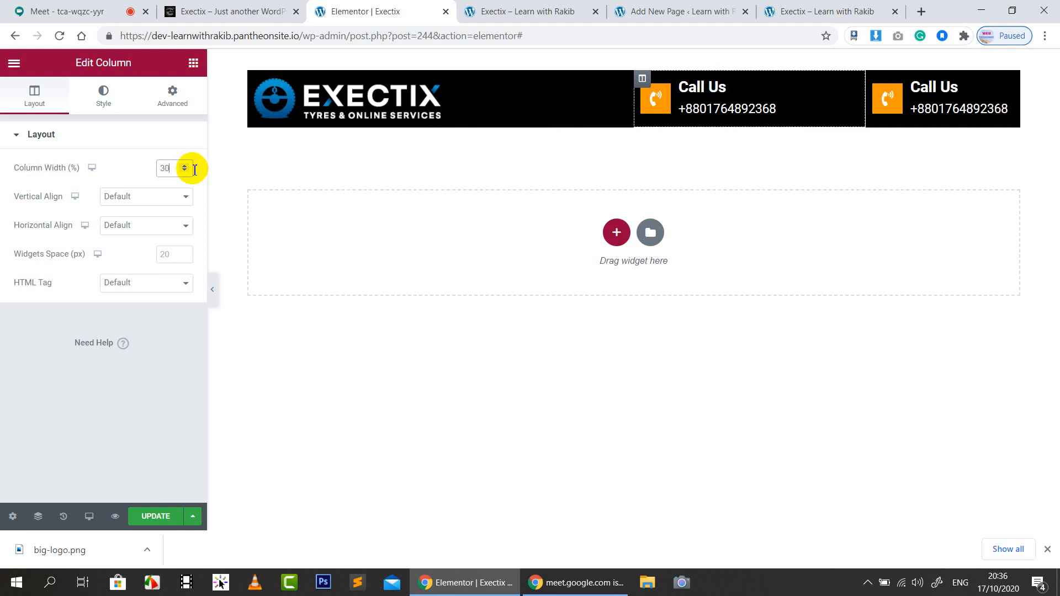
Set the logo column width to 59%
click(606, 105)
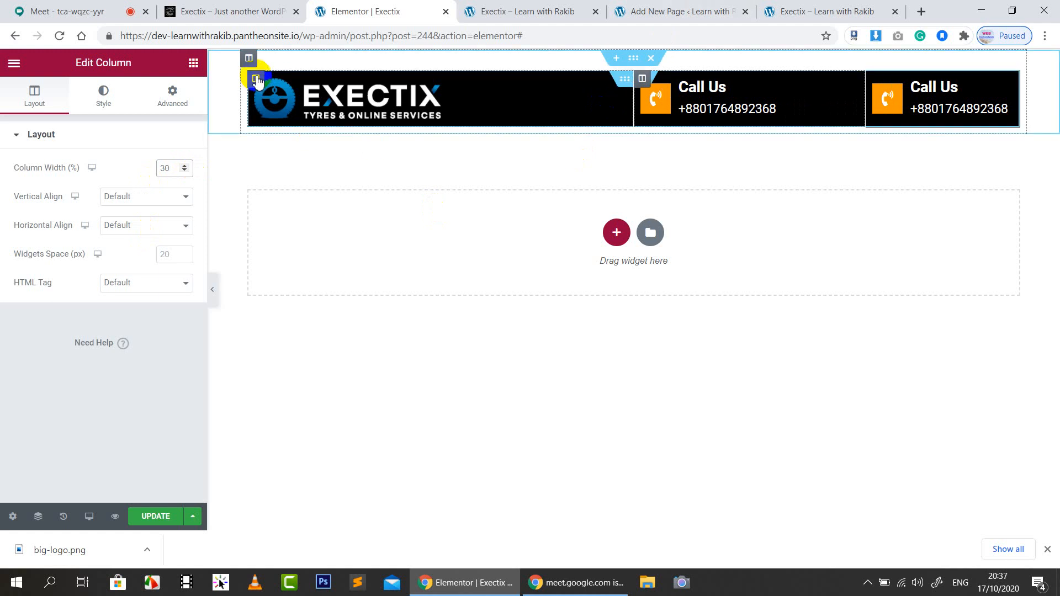
key(Up)
key(Up)
key(Up)
key(Up)
key(Up)
key(Up)
key(Up)
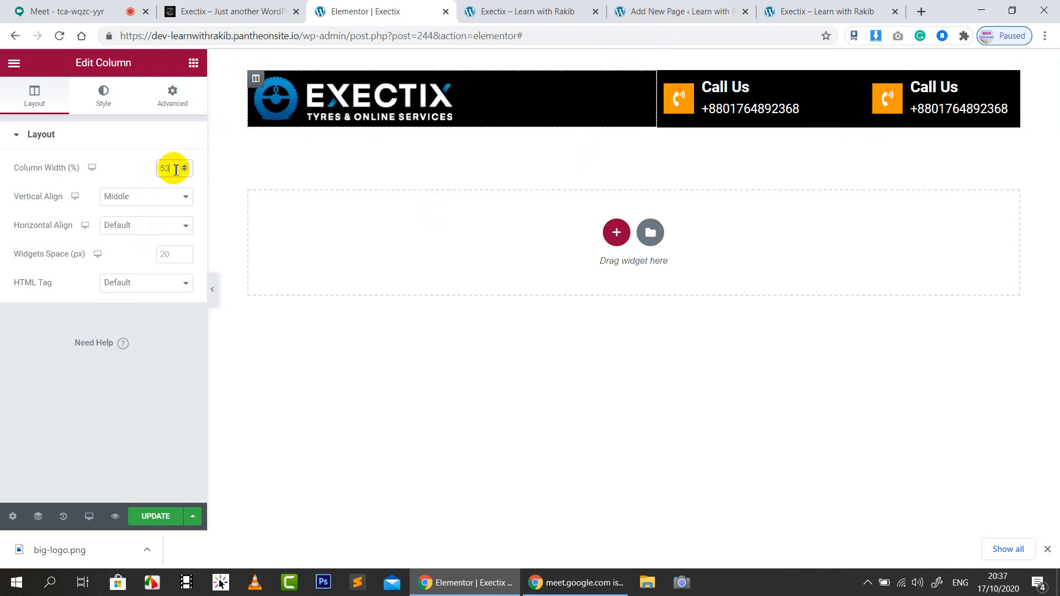
key(Up)
key(Up)
key(Up)
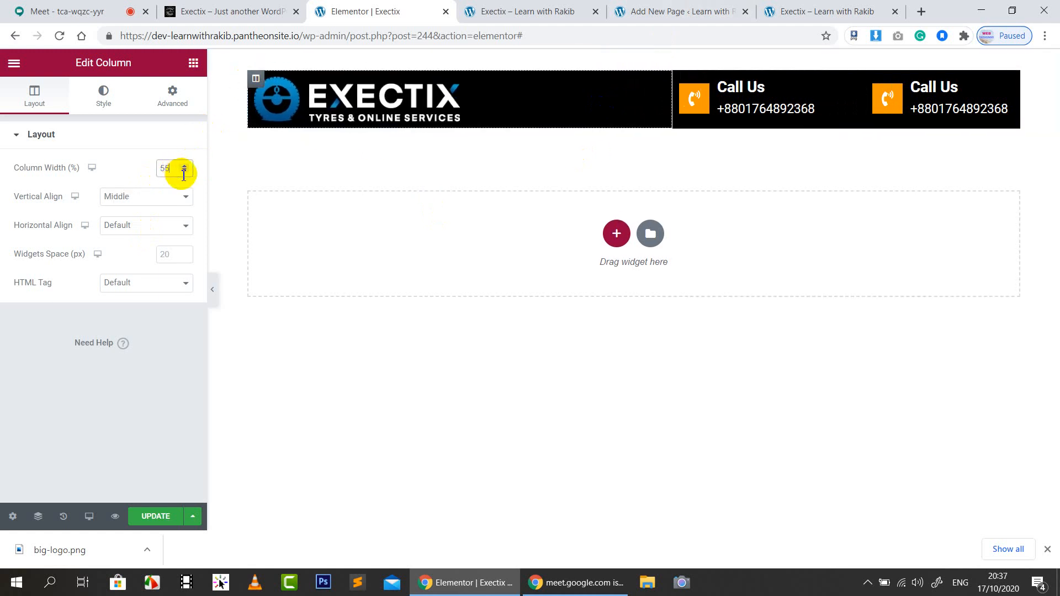
key(Up)
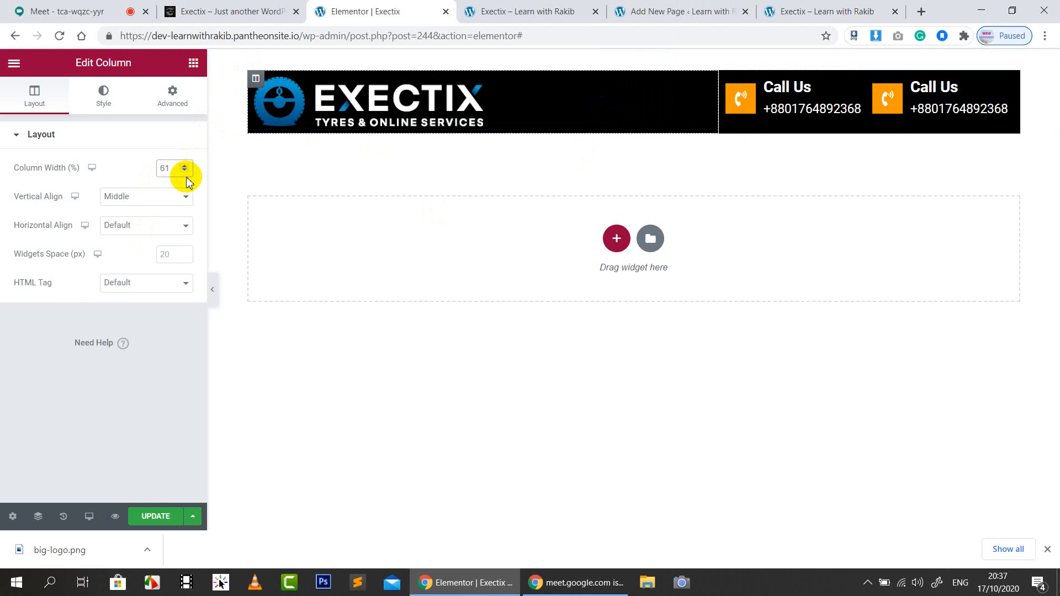
key(Down)
key(Down)
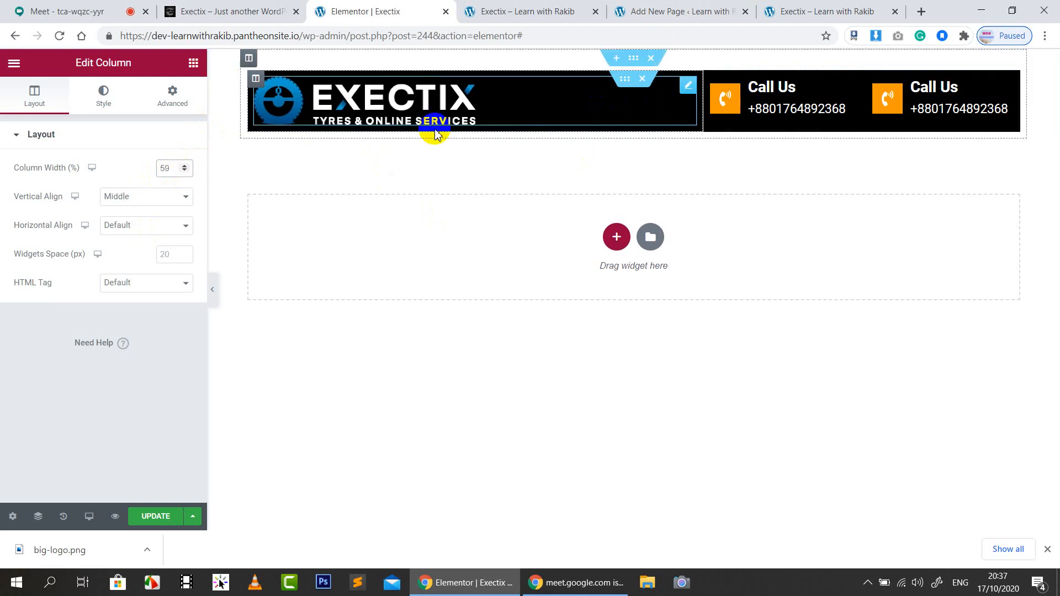
Set the logo image width to 43 and save the header
click(348, 112)
click(104, 95)
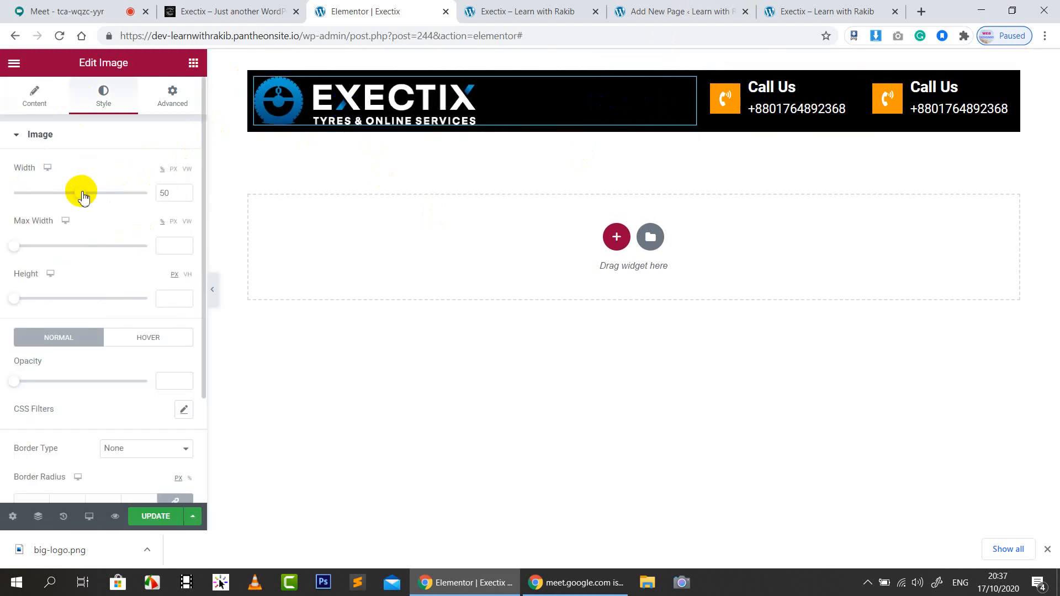
drag(81, 192, 72, 199)
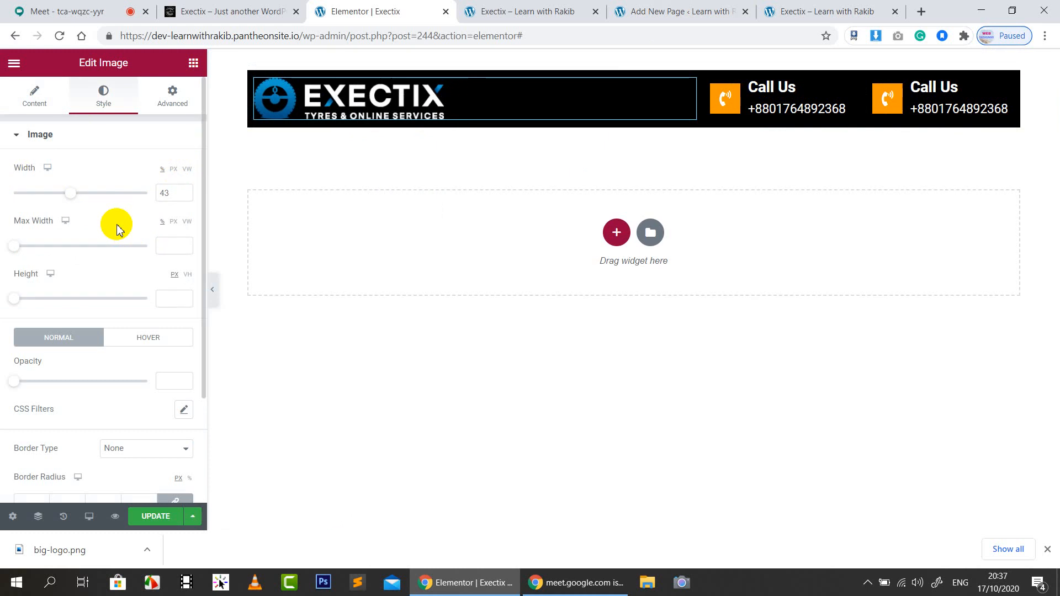
click(154, 517)
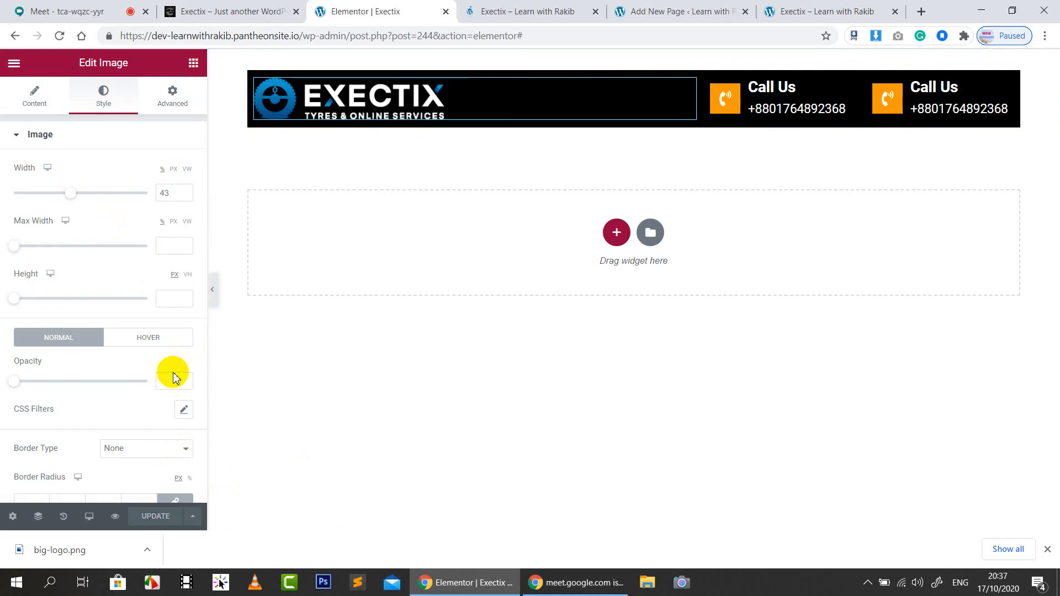
click(522, 9)
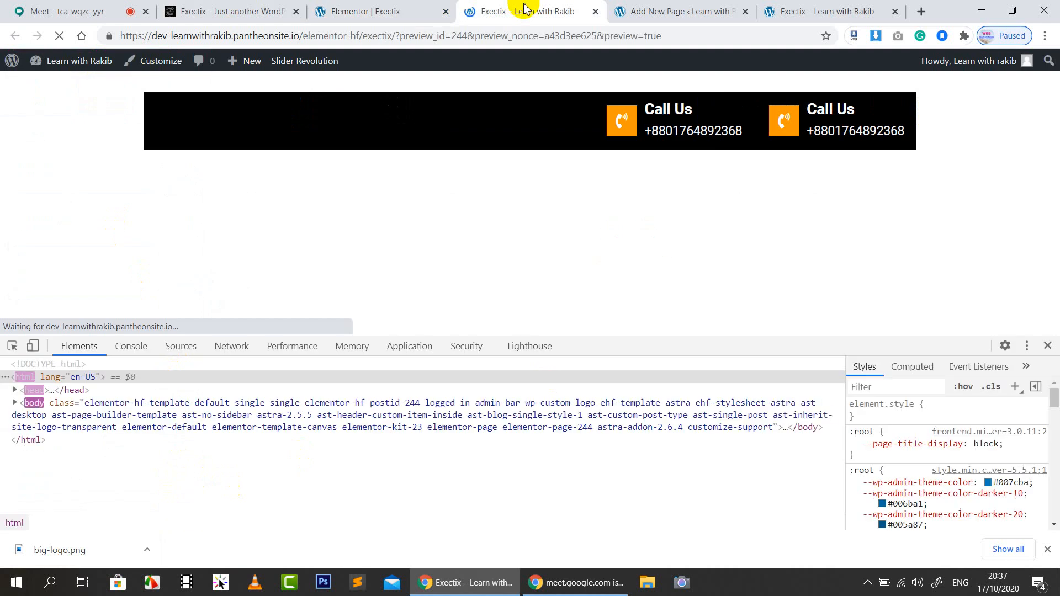
Toggle between the header preview and live exectix.com, closing DevTools on the preview
click(258, 5)
click(494, 6)
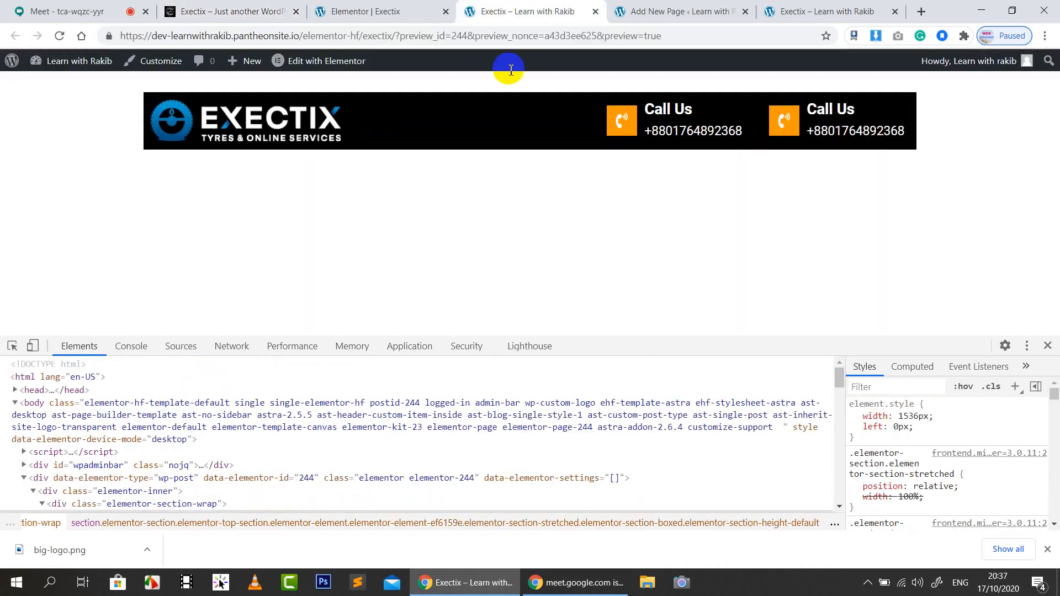
click(231, 7)
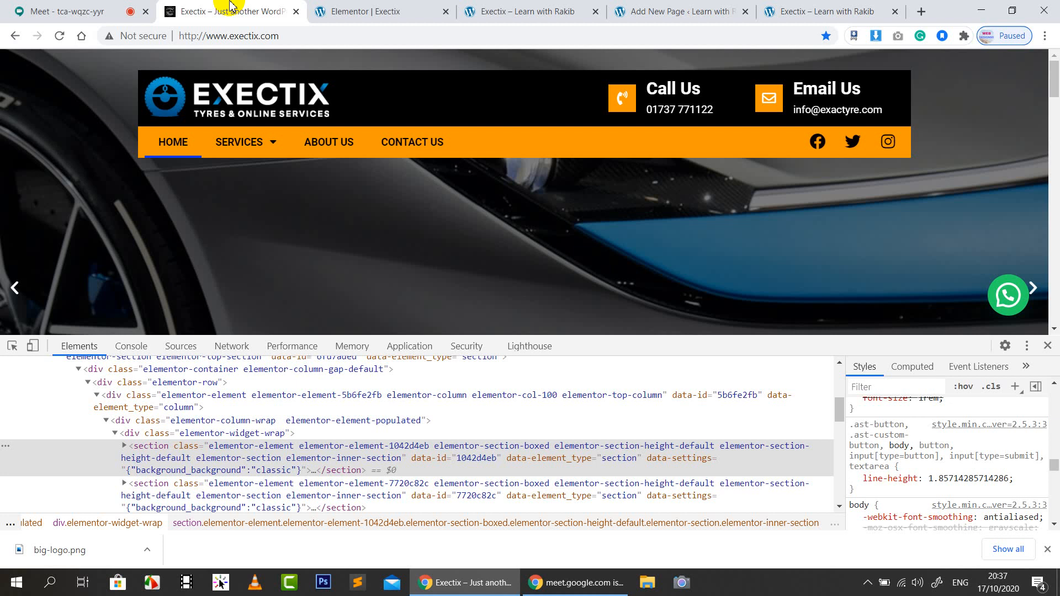
click(547, 6)
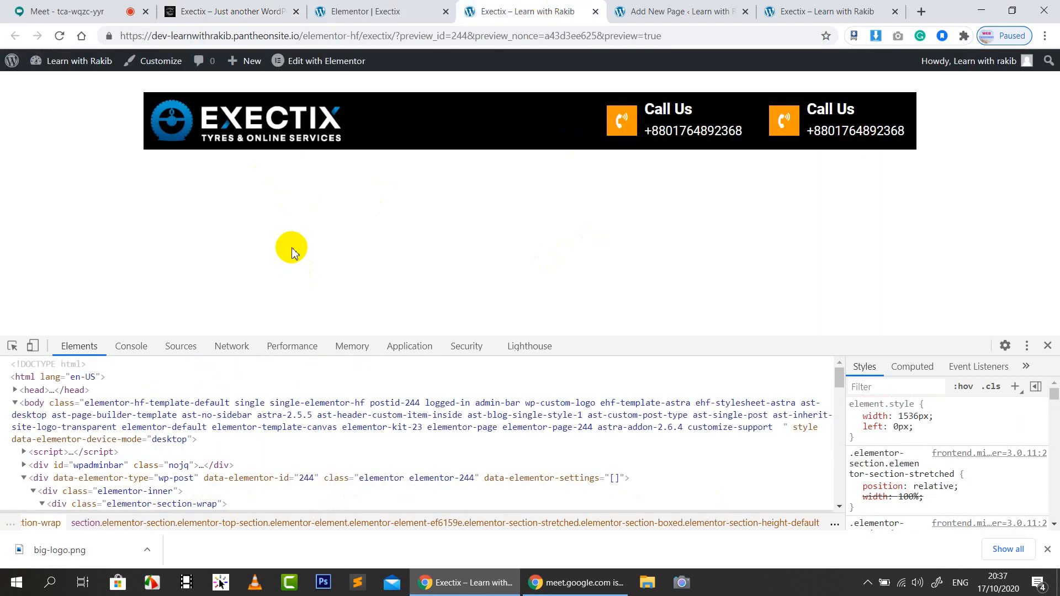
click(172, 10)
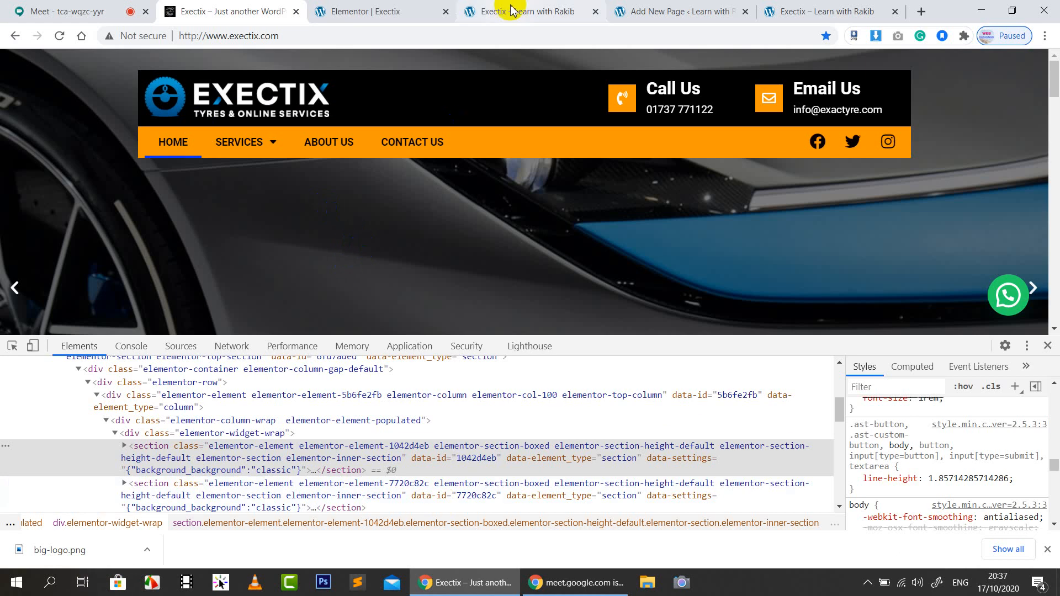
click(562, 7)
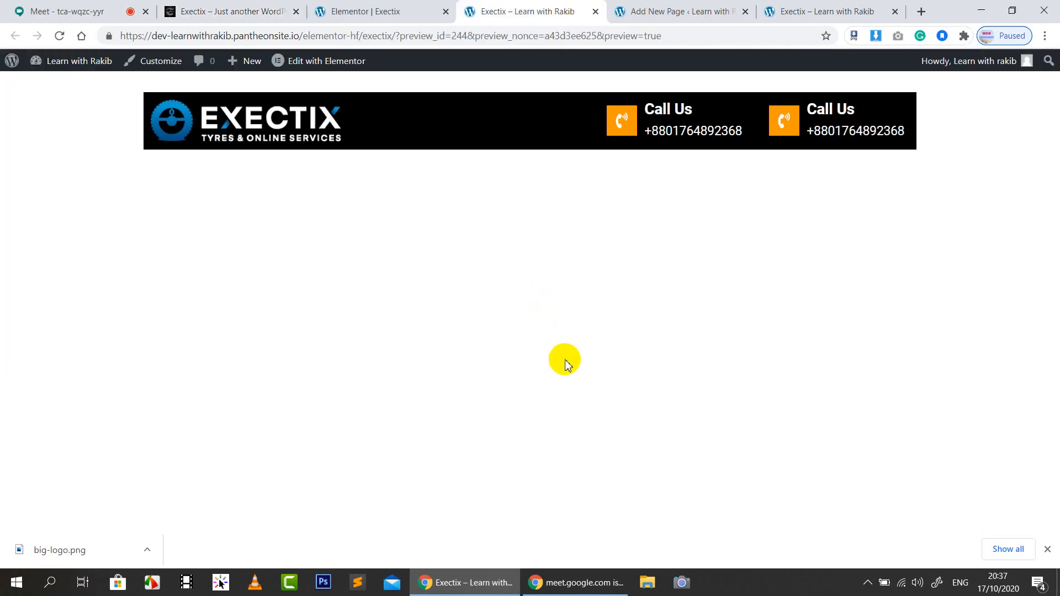
click(243, 6)
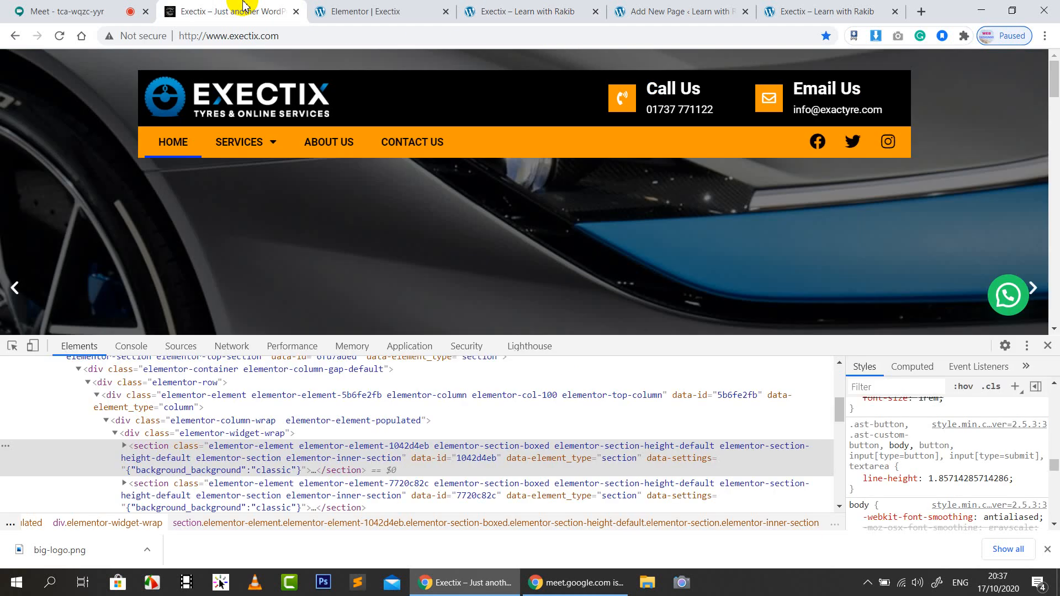
click(562, 6)
click(367, 8)
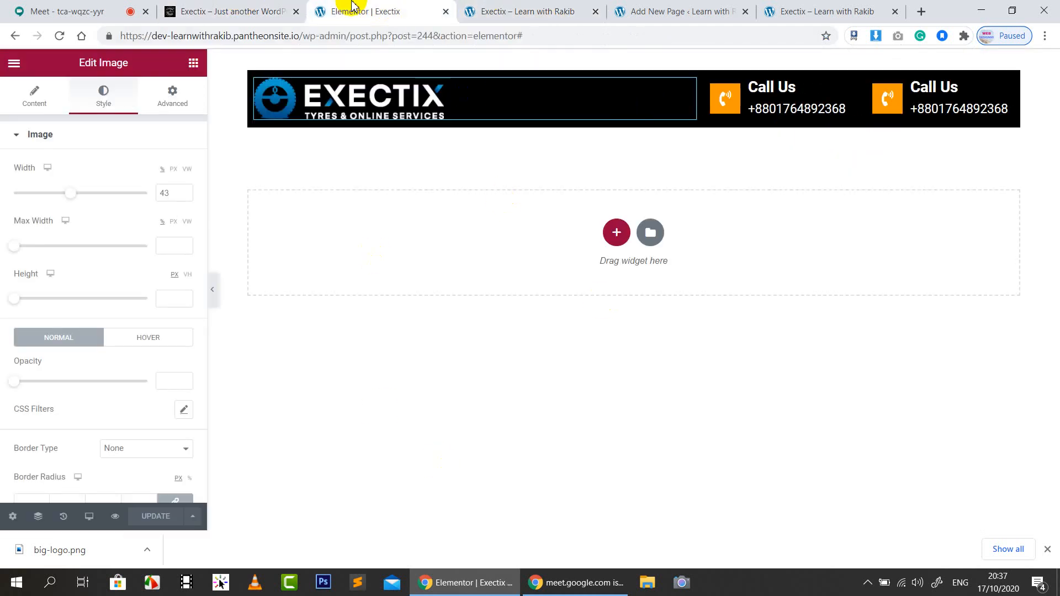
click(232, 11)
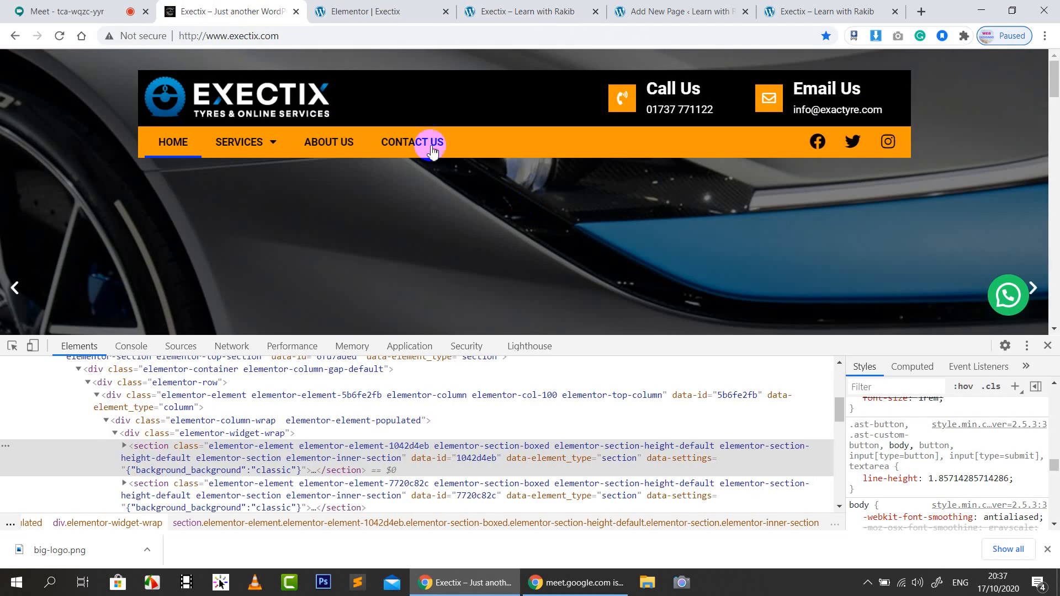
click(493, 15)
click(365, 10)
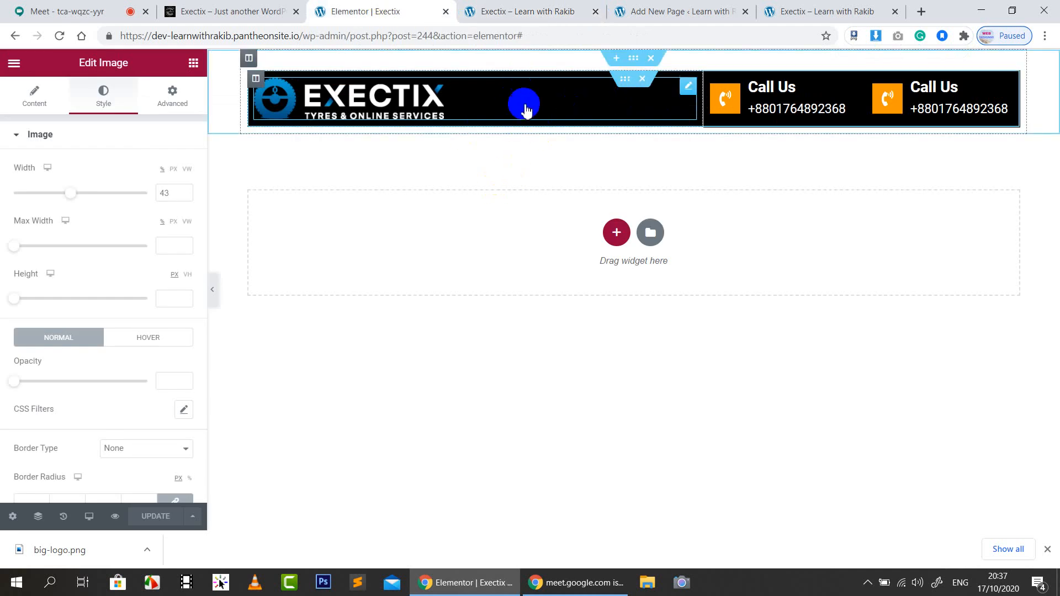
Duplicate the logo-and-call row, then test the phone number's tel: call link in the preview
right_click(626, 87)
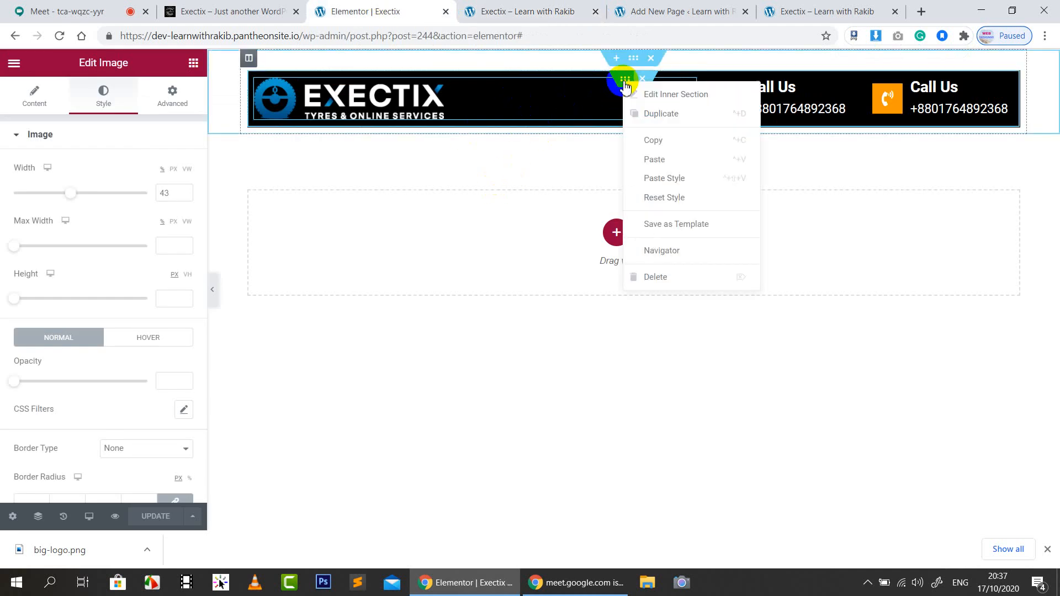
click(651, 113)
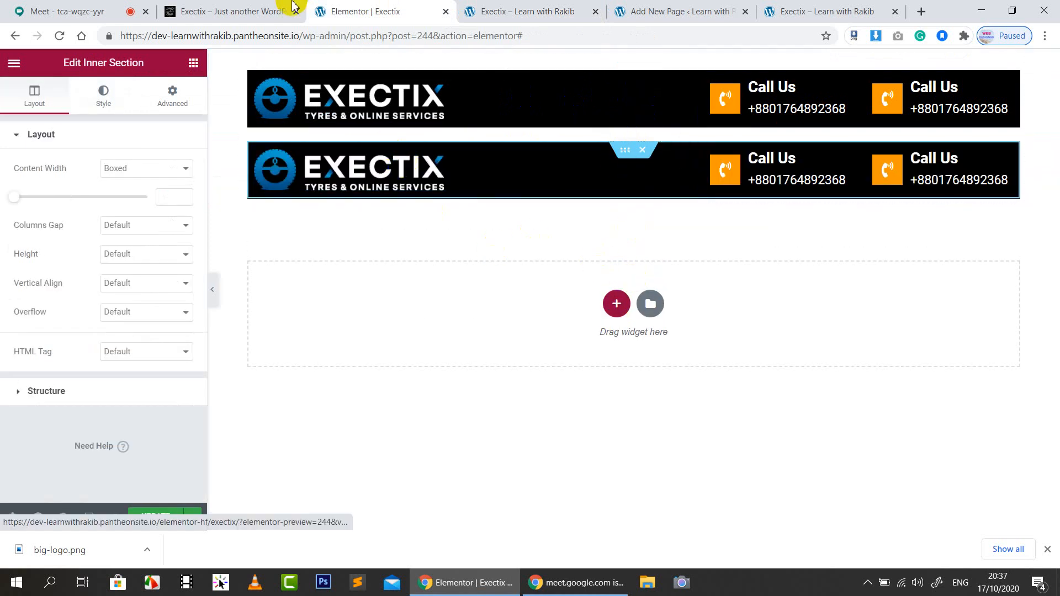
click(536, 7)
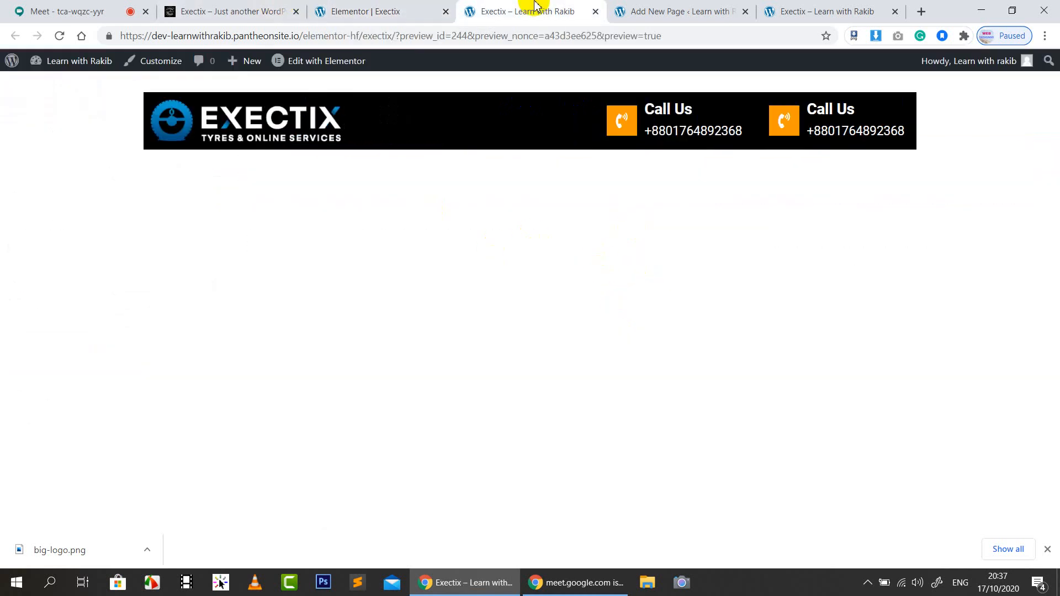
click(266, 8)
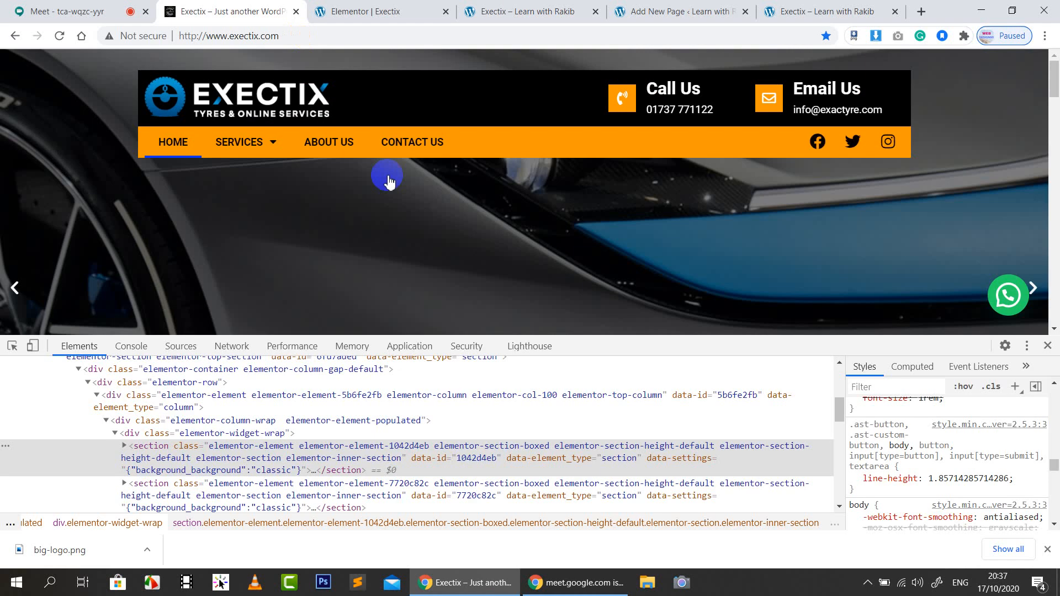
click(485, 9)
click(622, 122)
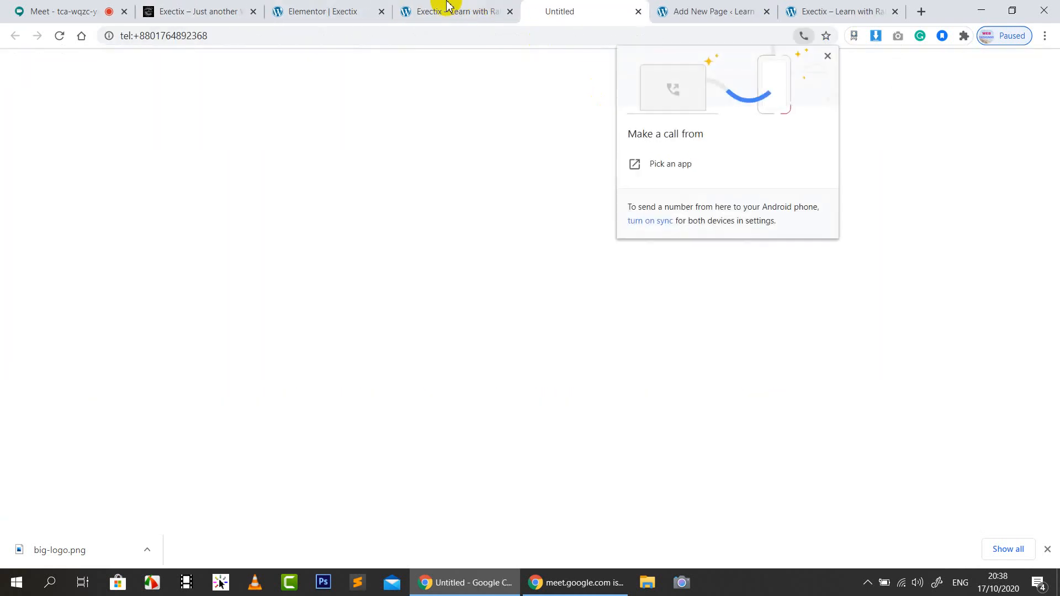
click(831, 55)
click(449, 8)
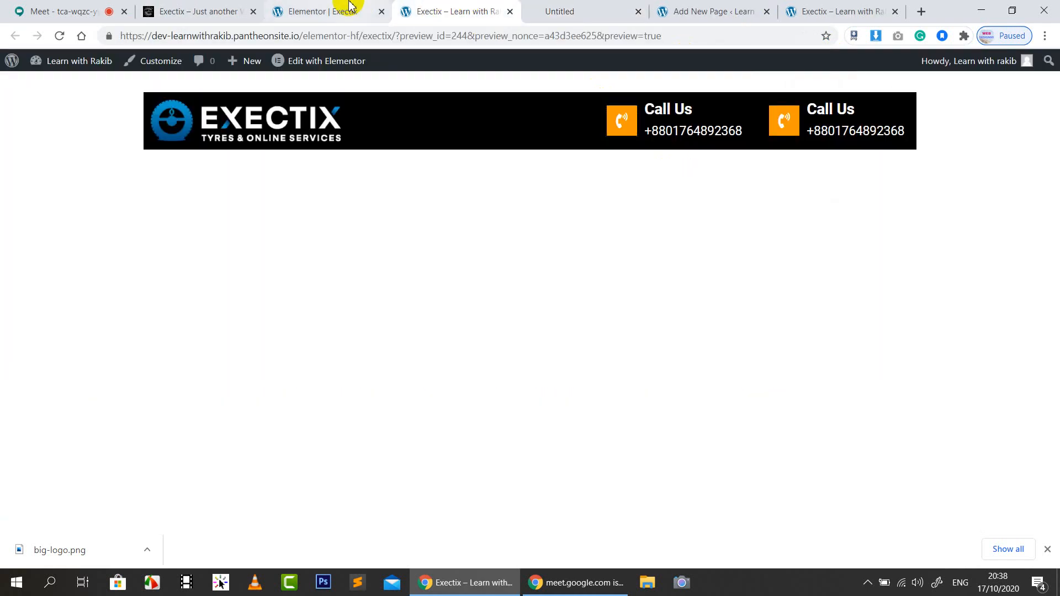
click(343, 7)
Copy the call icon's orange and apply #FA9900 as the duplicated row's background
click(722, 169)
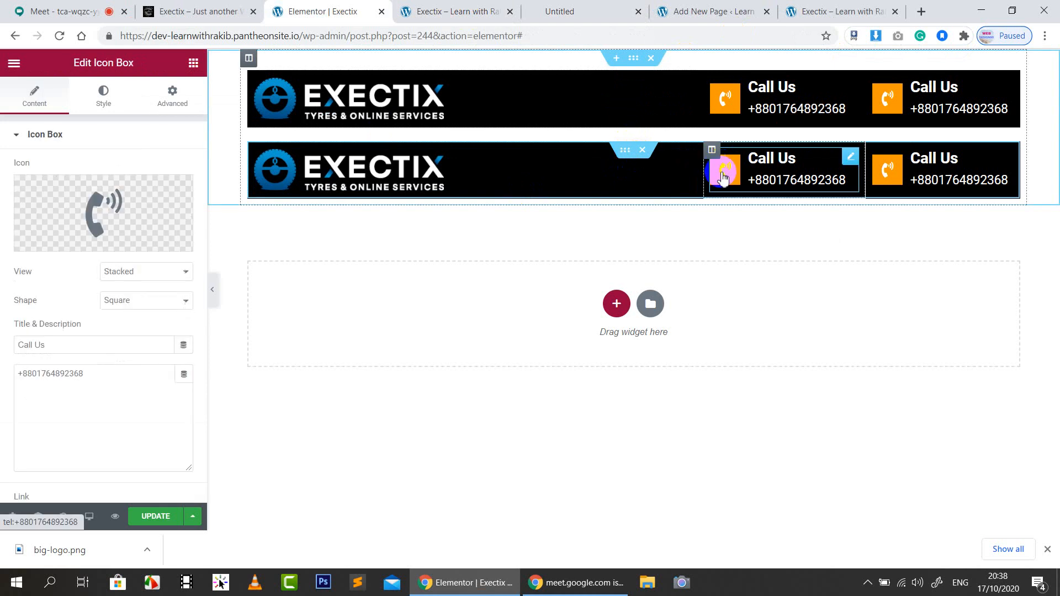
click(107, 104)
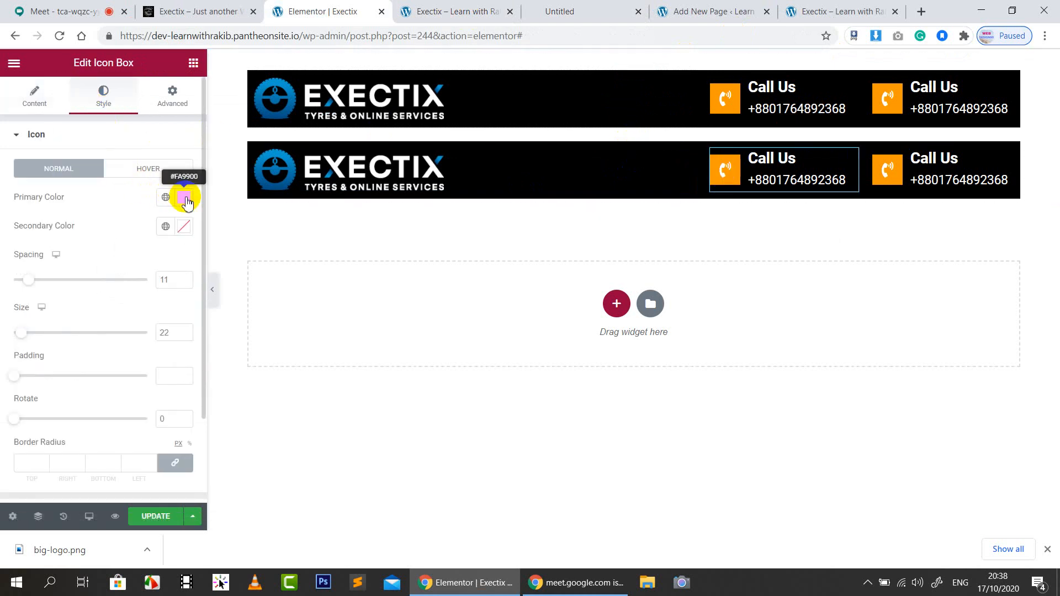
click(185, 198)
key(ctrl+c)
click(98, 194)
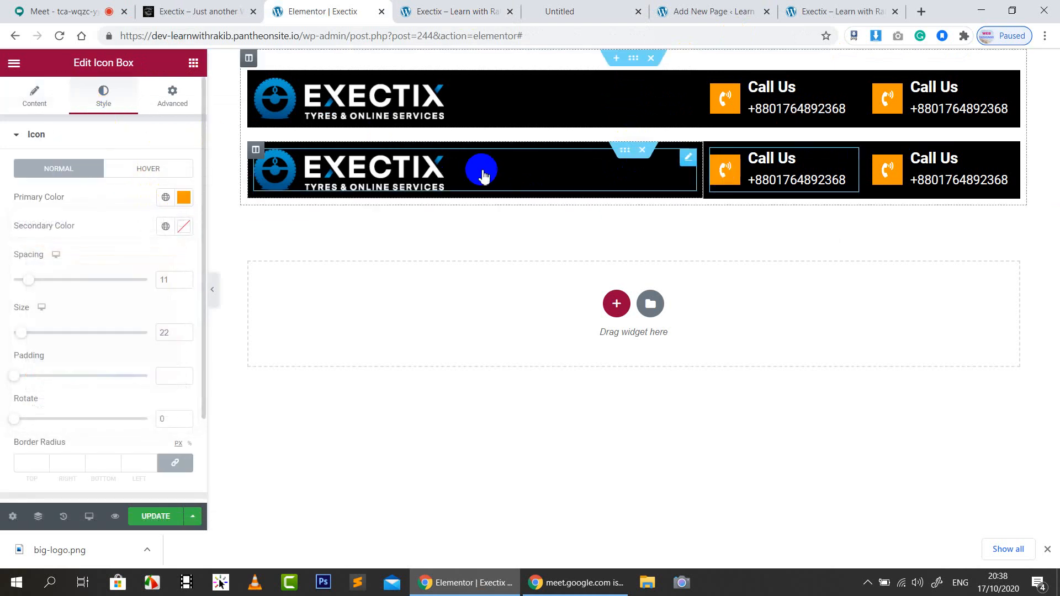
click(625, 153)
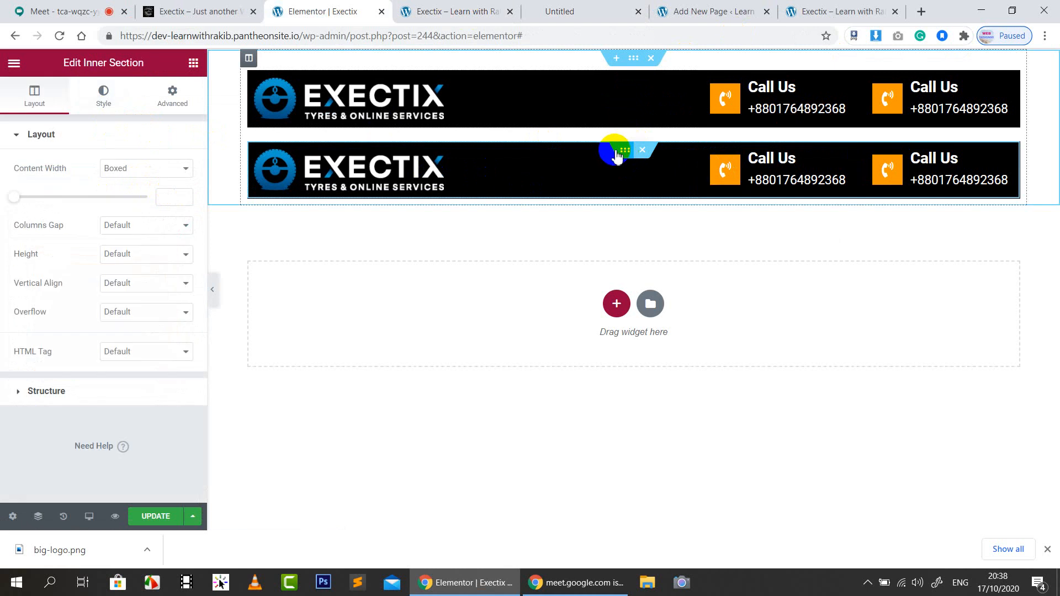
click(103, 99)
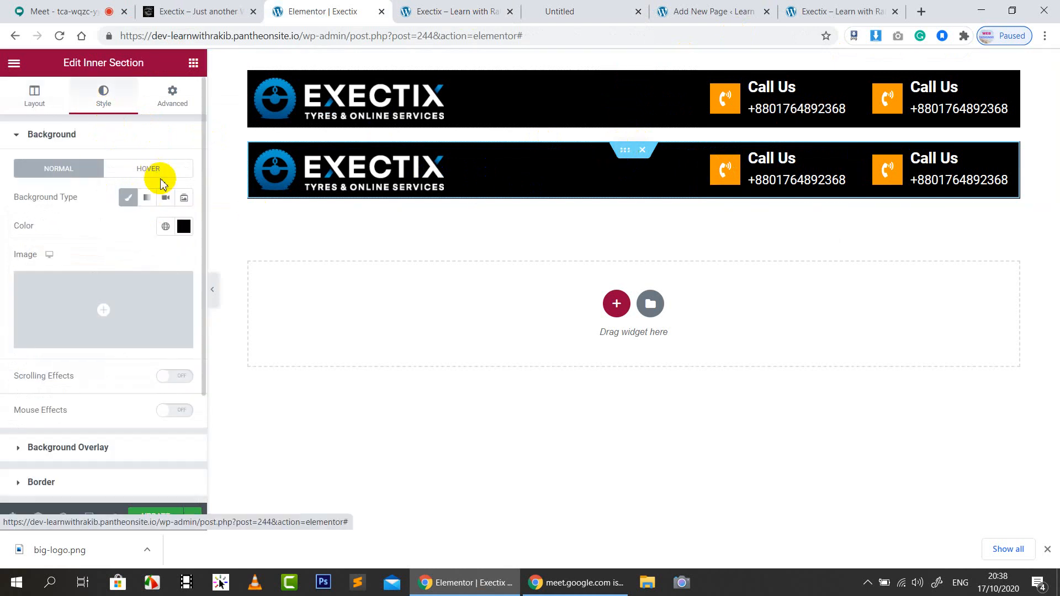
click(185, 227)
key(ctrl+v)
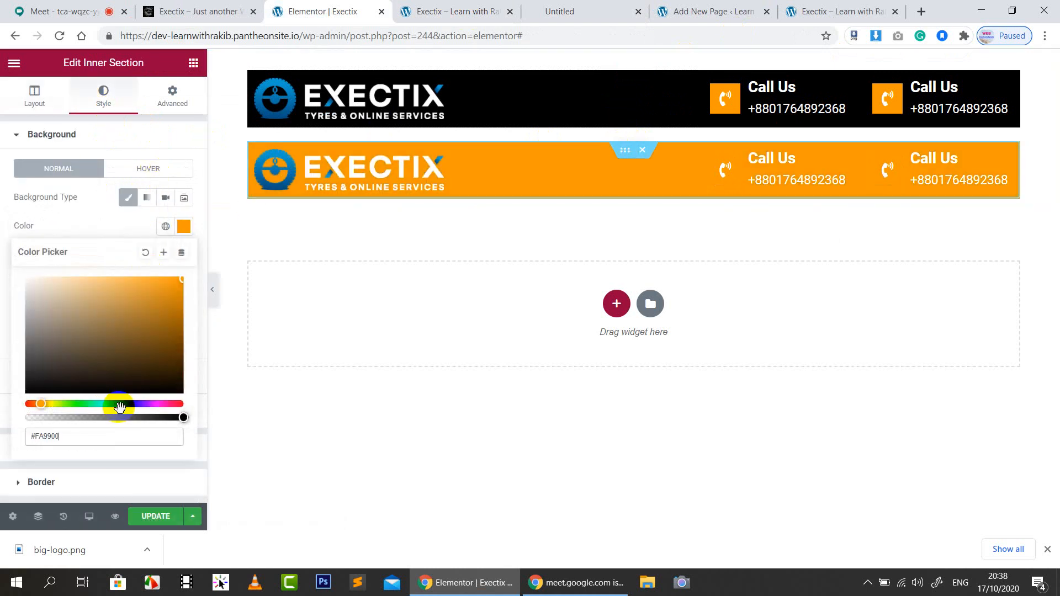
click(101, 234)
Delete the logo and the extra column from the orange row
right_click(372, 160)
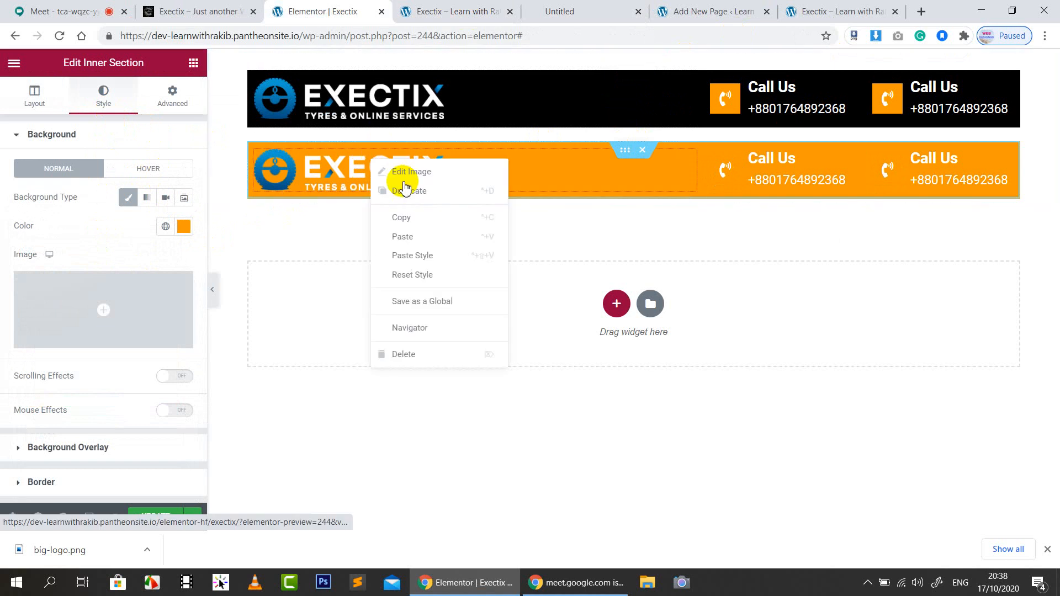
click(406, 354)
right_click(772, 169)
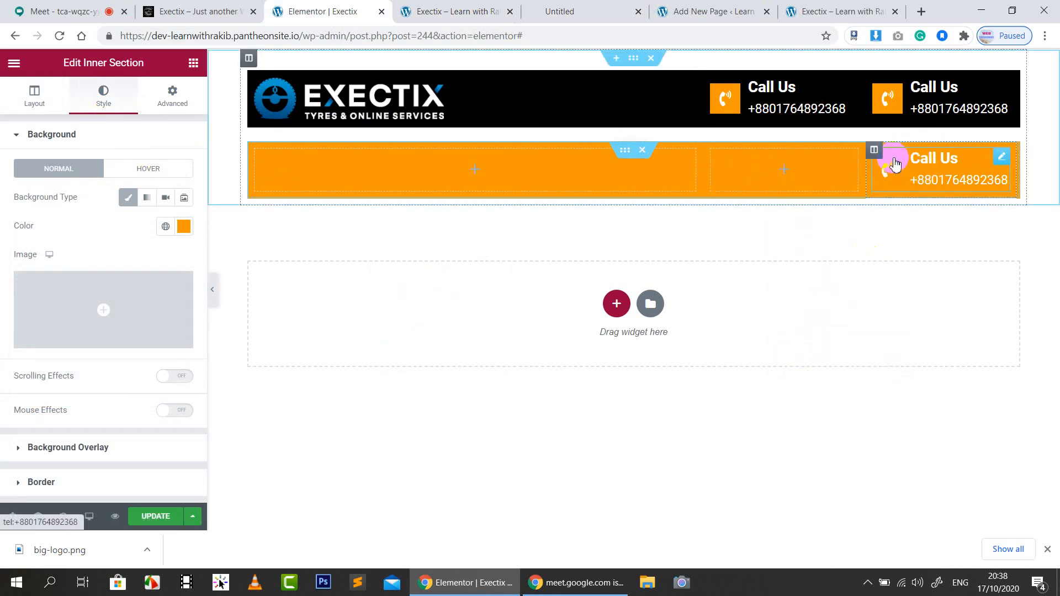
right_click(874, 150)
click(912, 346)
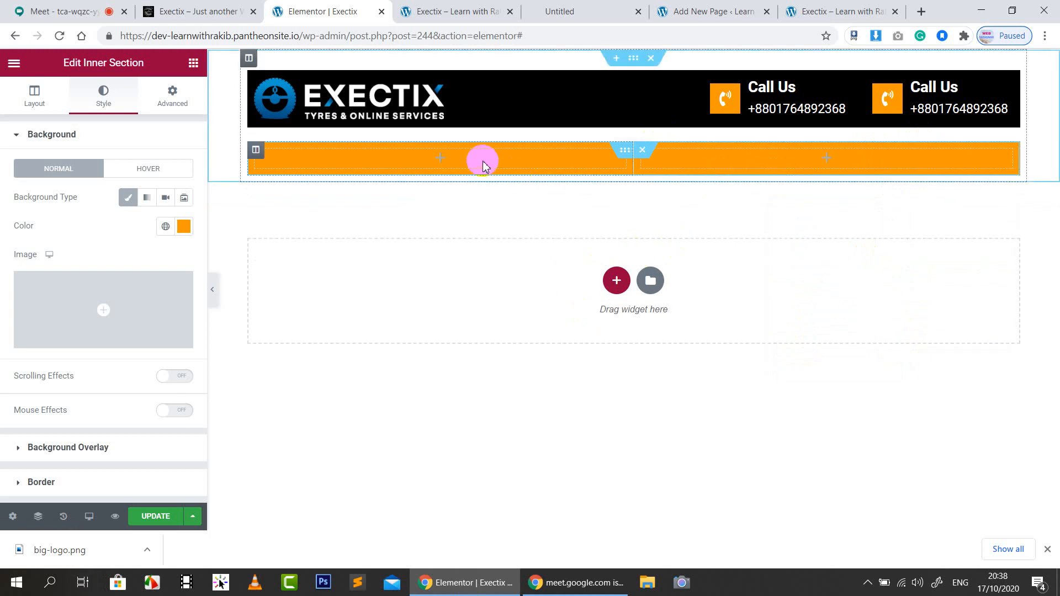
Set the orange row's left column to 70% width and the row's top margin to 0
click(258, 154)
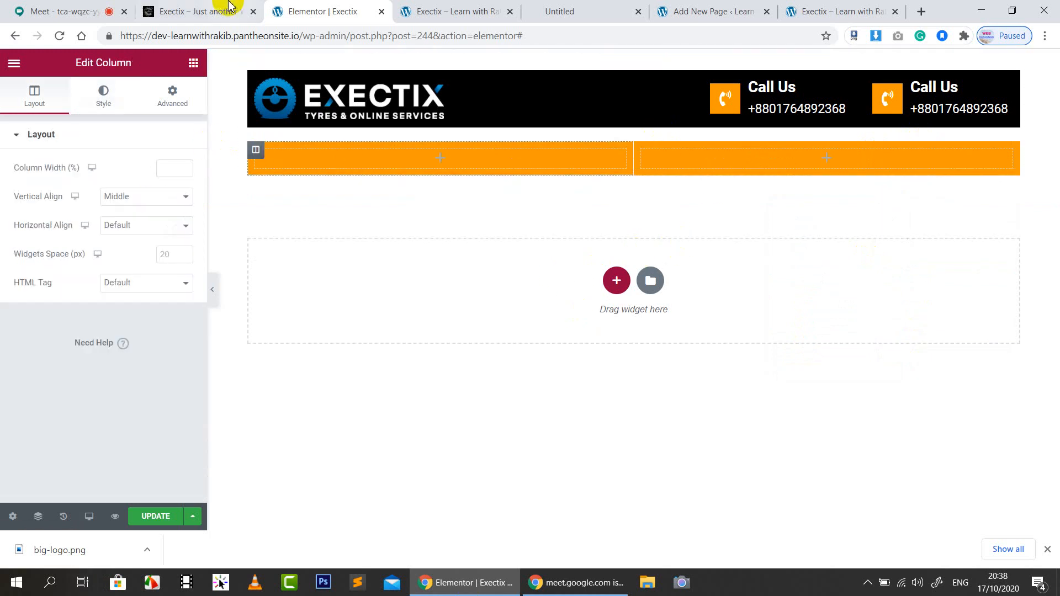
click(199, 11)
click(309, 11)
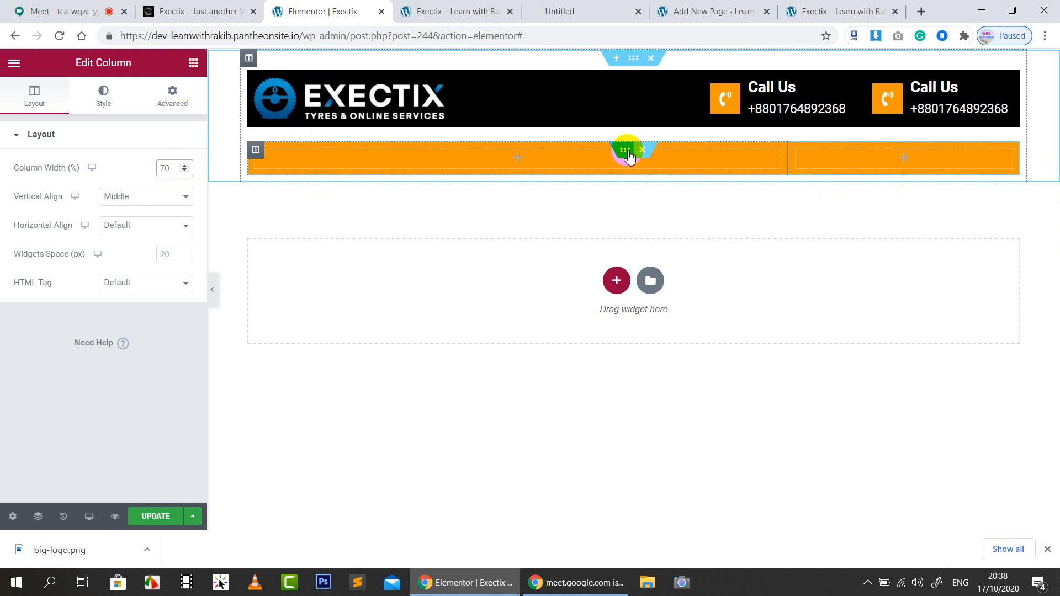
click(625, 151)
click(172, 95)
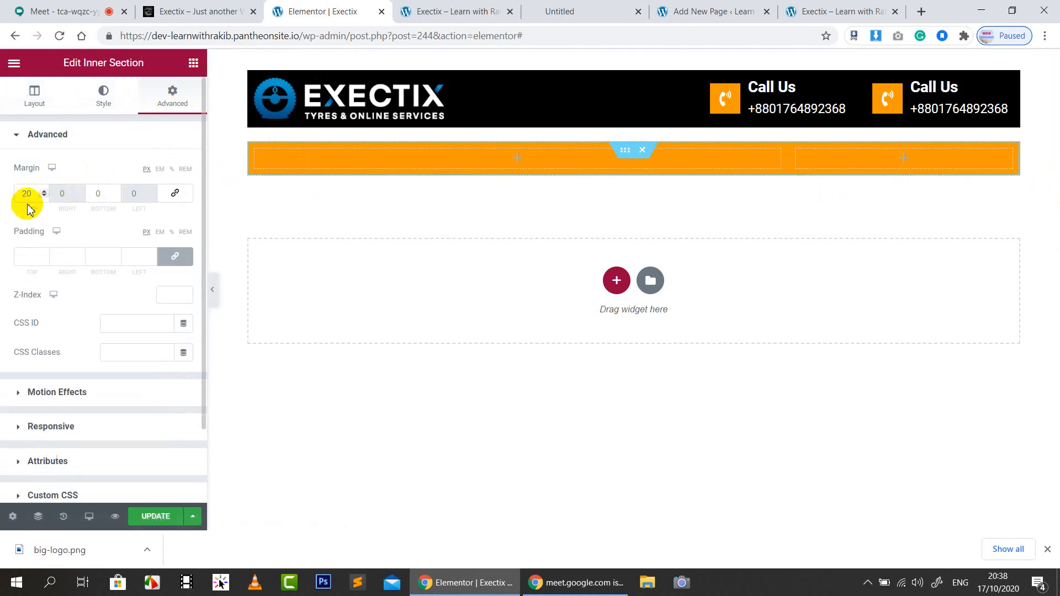
text(0)
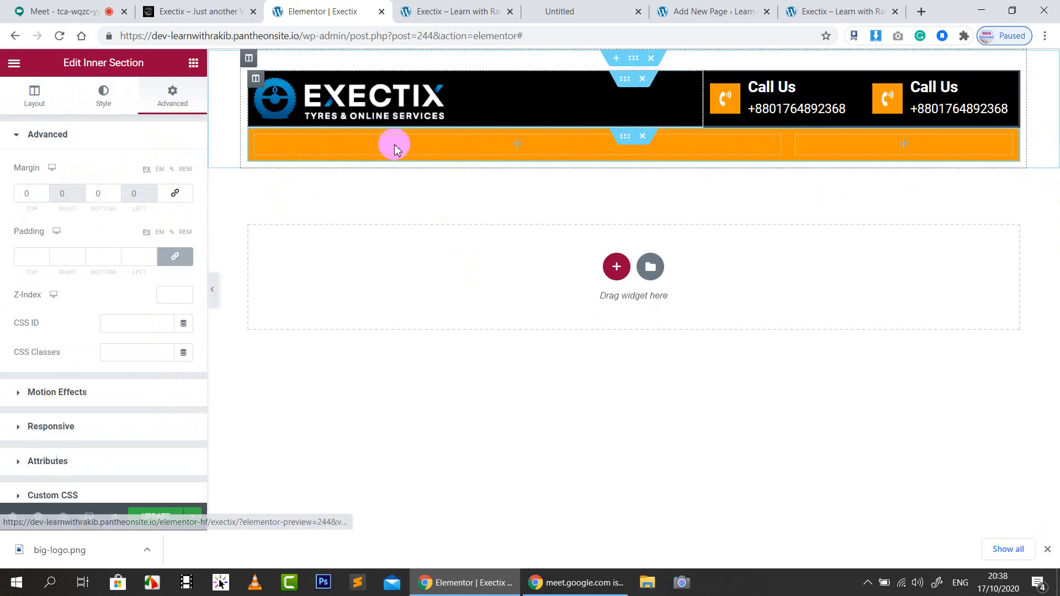
click(193, 63)
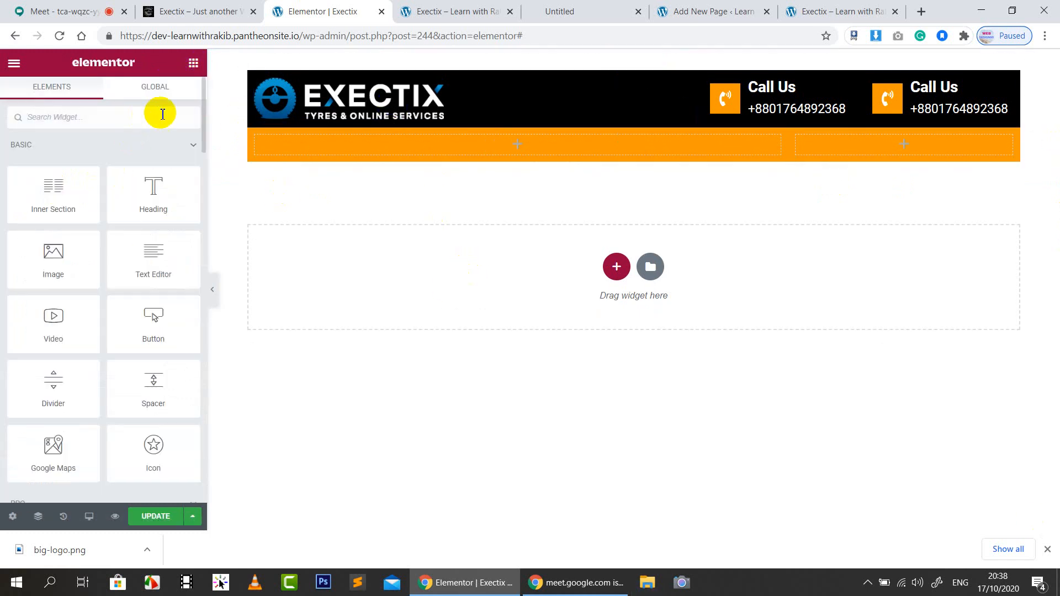
Add a Nav Menu widget to the orange row's left column and make its text black
text(menu)
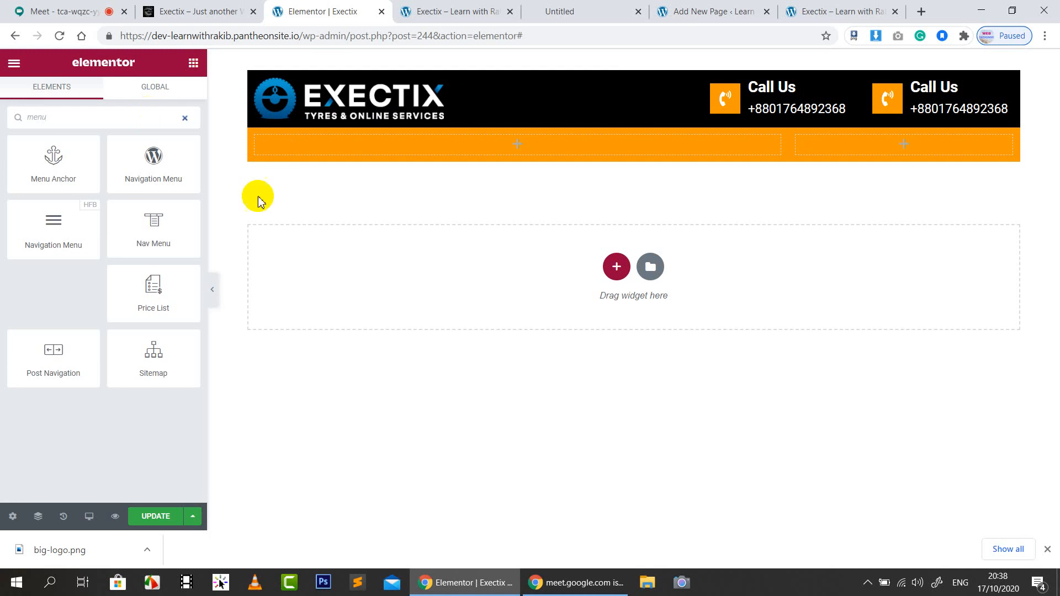
drag(164, 231, 384, 156)
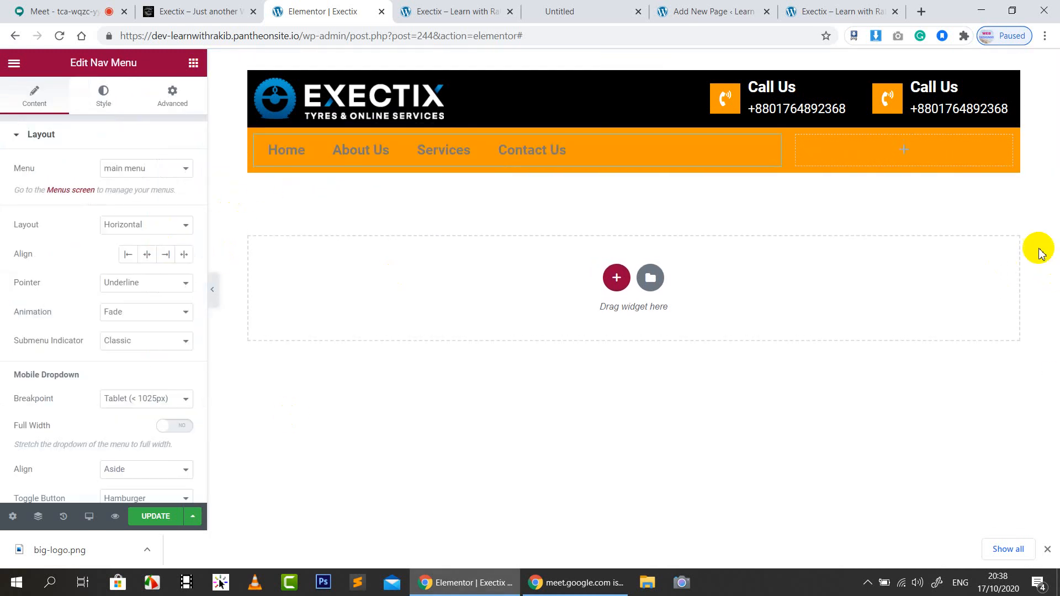
click(256, 5)
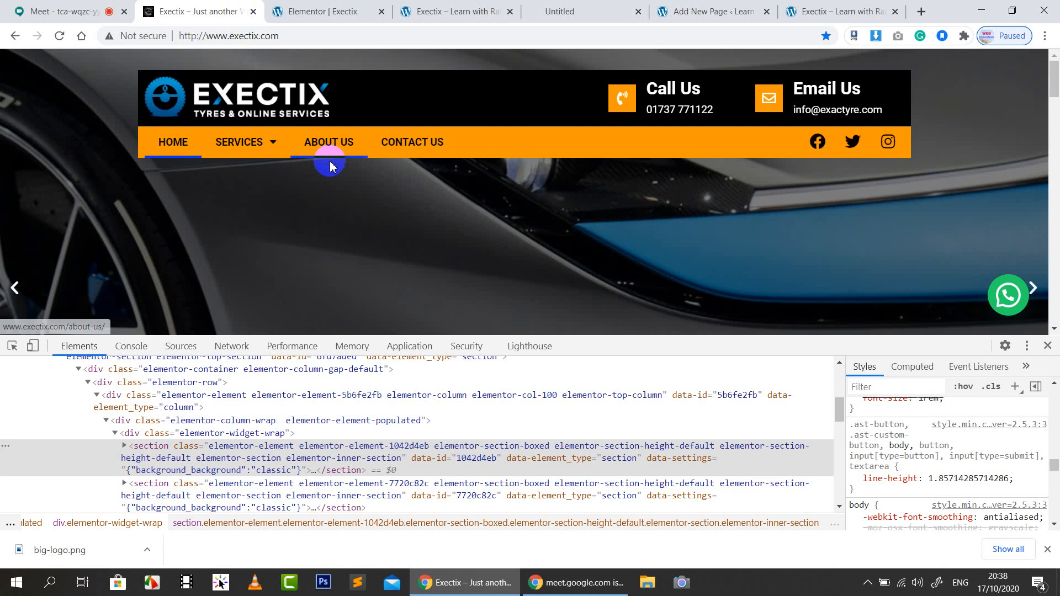
click(335, 12)
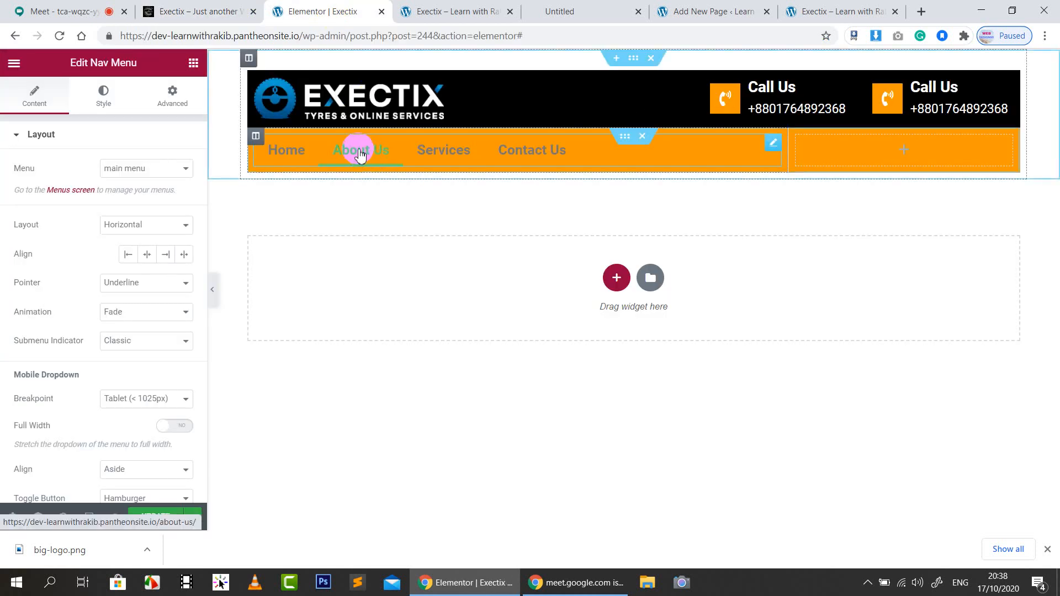
click(103, 97)
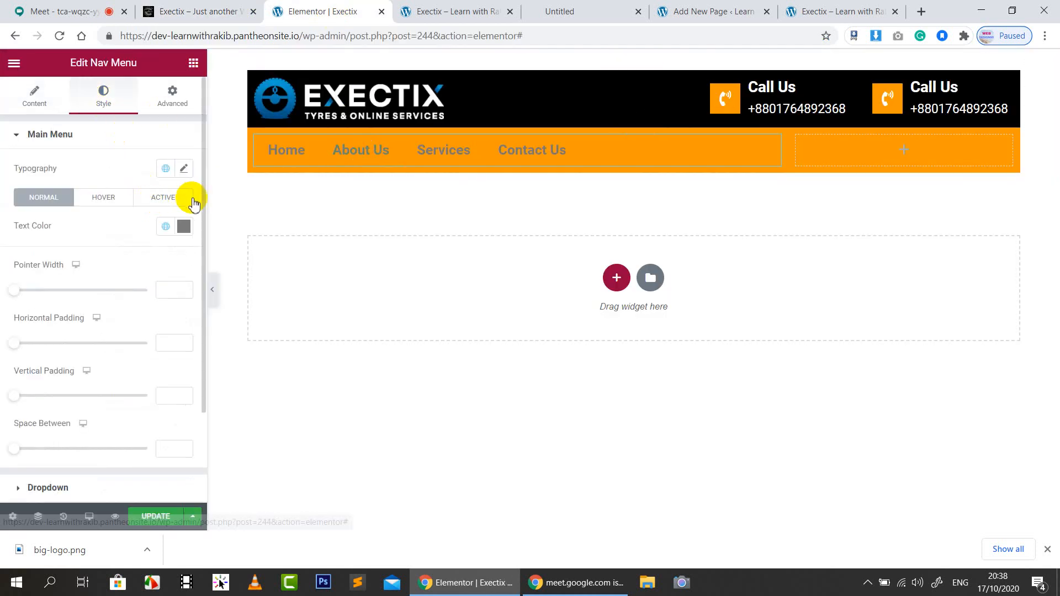
click(184, 226)
drag(166, 294, 185, 418)
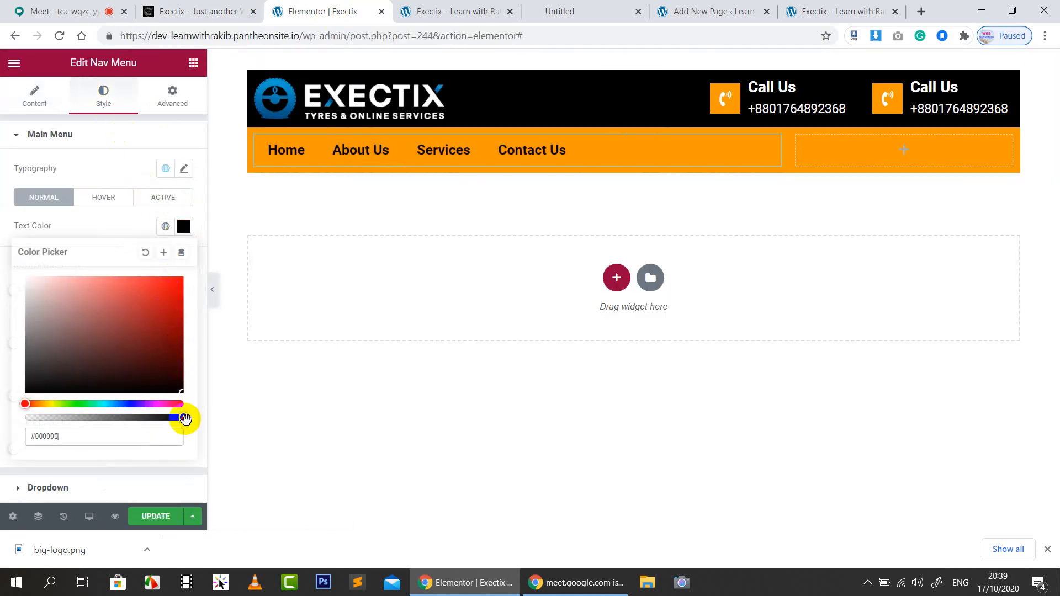
click(114, 227)
click(153, 7)
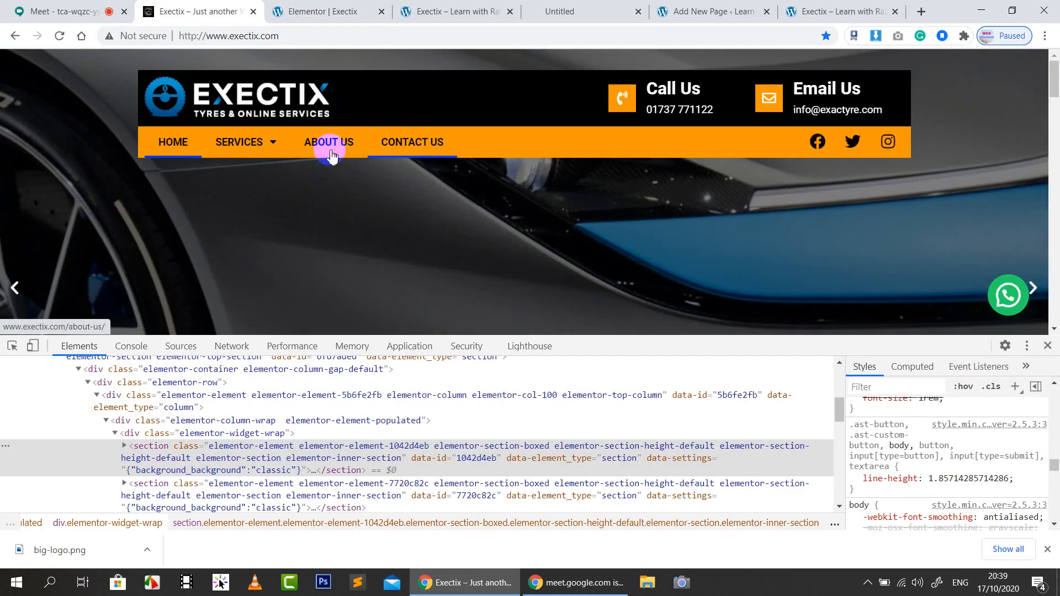
click(330, 6)
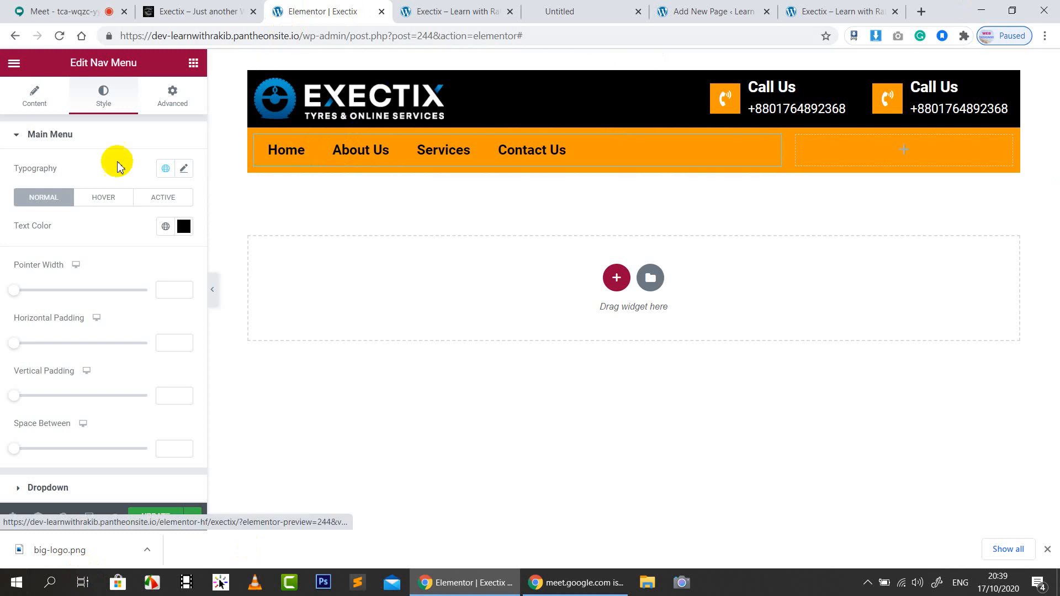
Set the menu's hover pointer colour to dark navy #021989
click(115, 199)
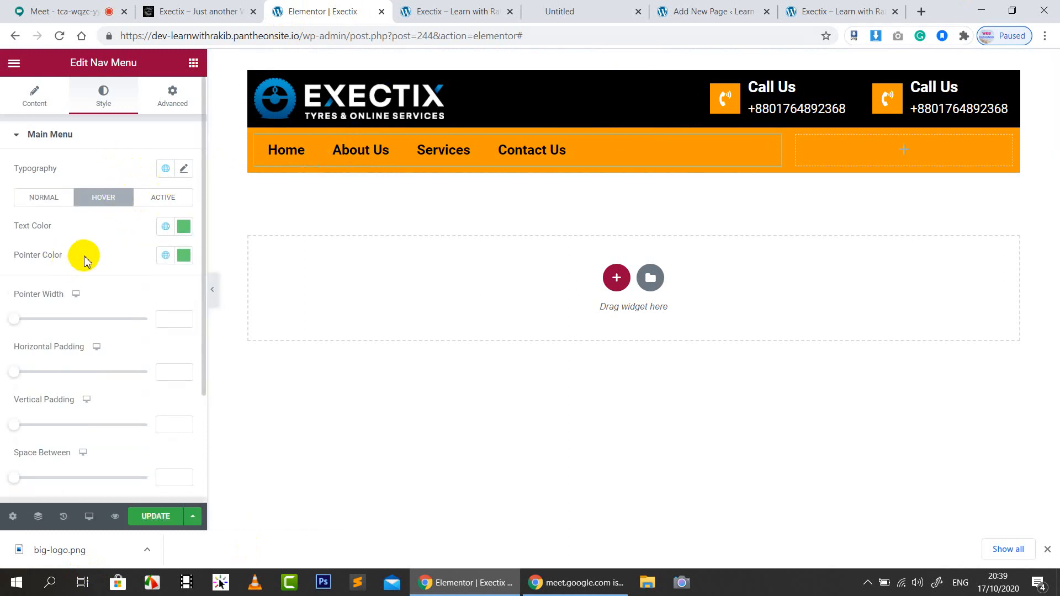
click(184, 257)
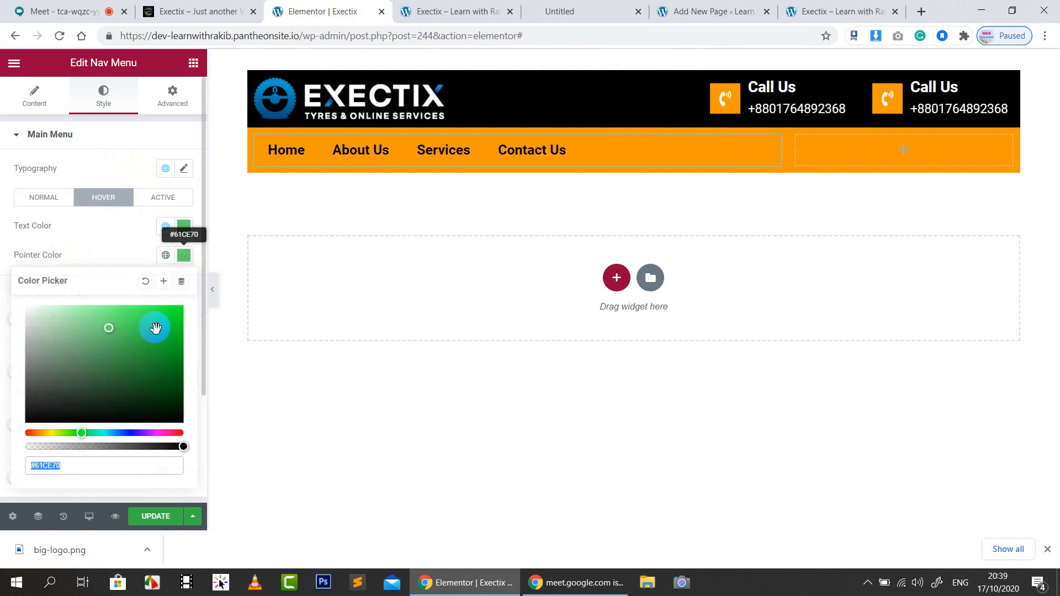
click(126, 434)
drag(170, 326, 169, 324)
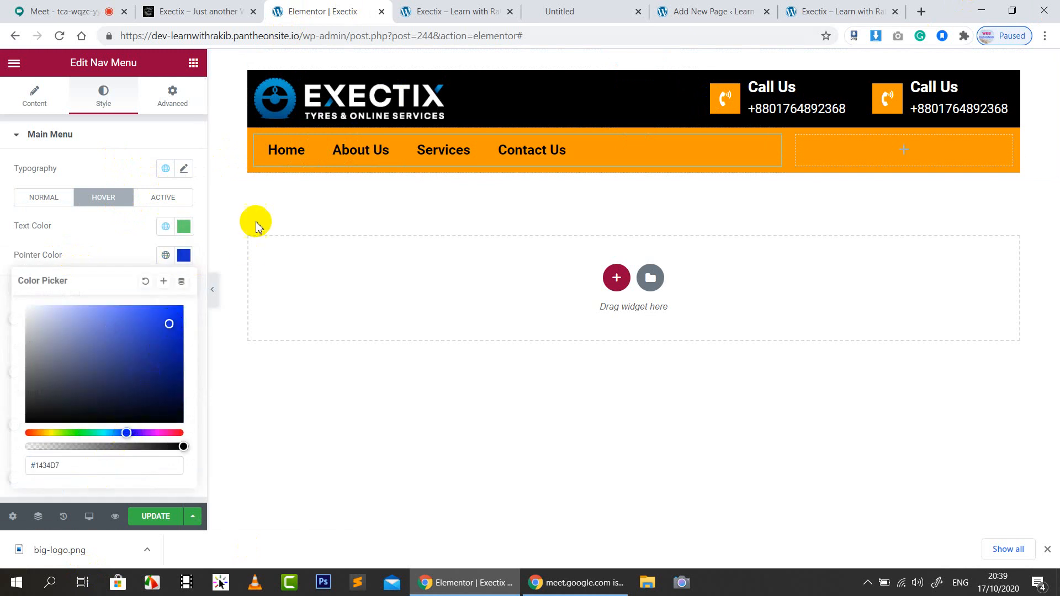
click(349, 160)
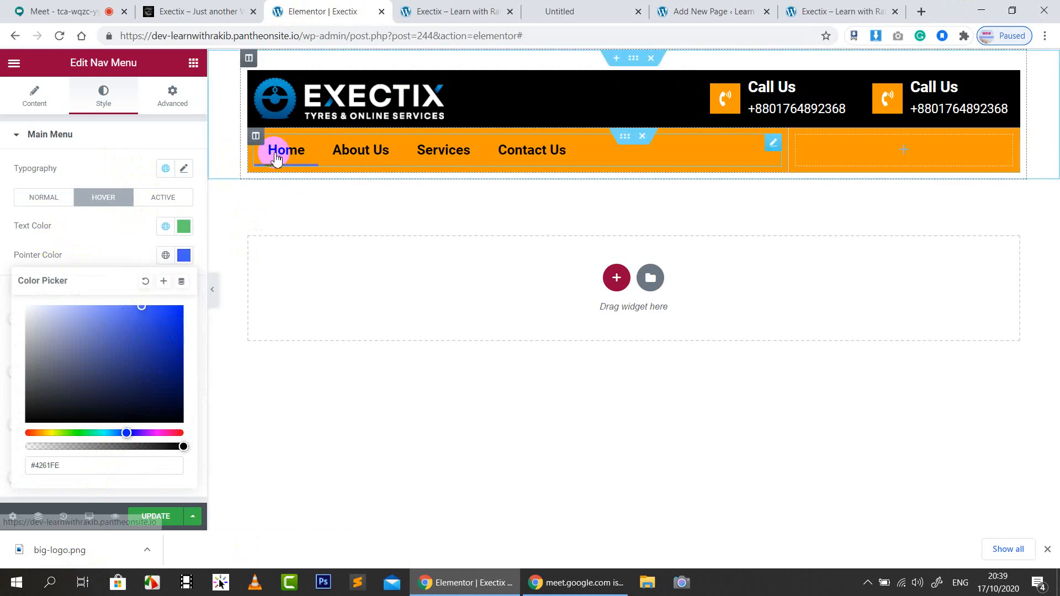
click(179, 357)
drag(179, 357, 181, 360)
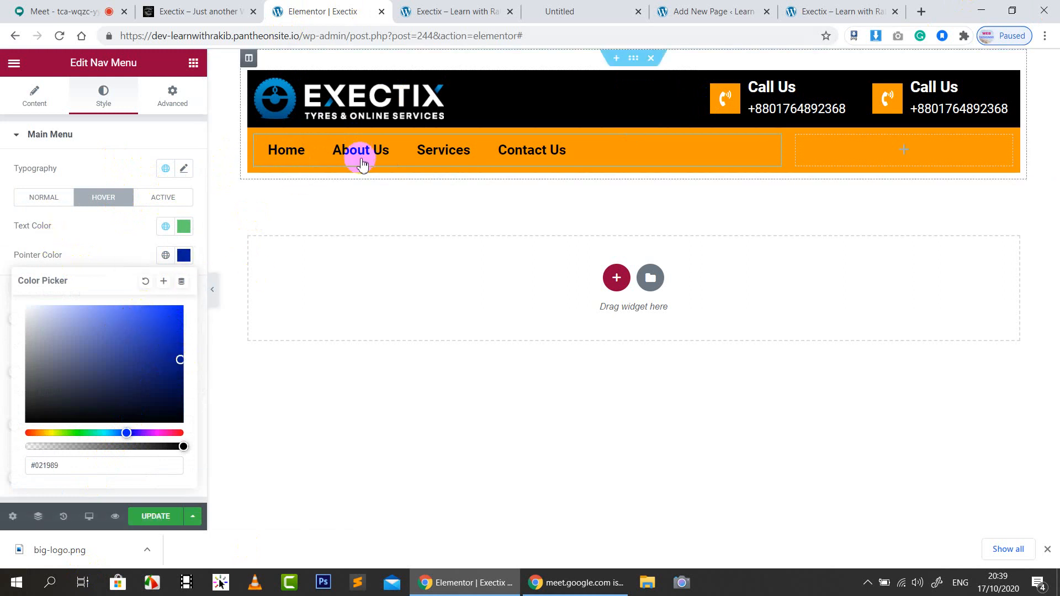
click(121, 237)
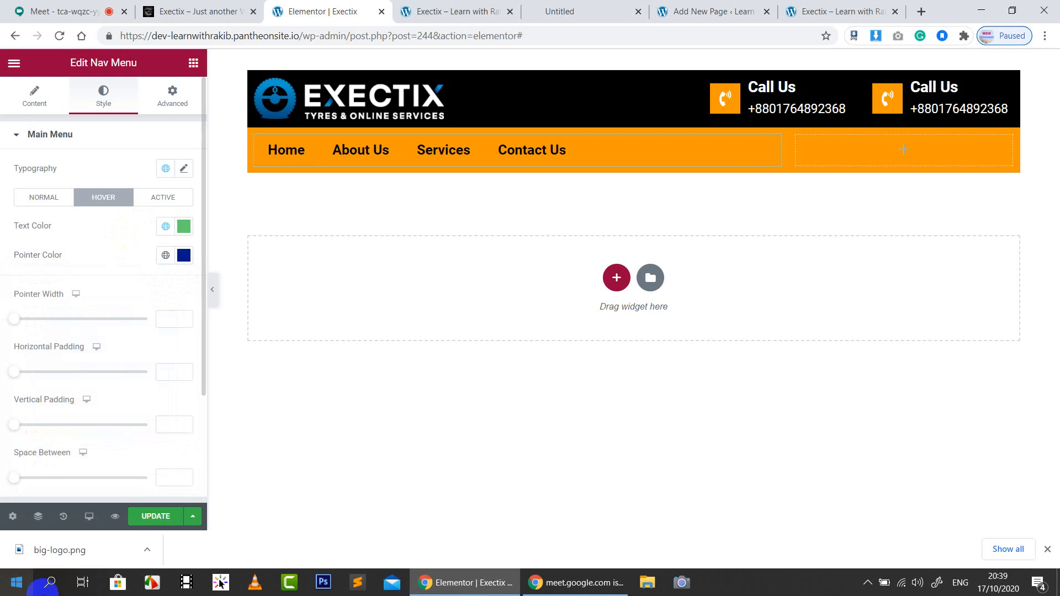
Compare the styled menu against the reference site and the front-end preview
click(185, 11)
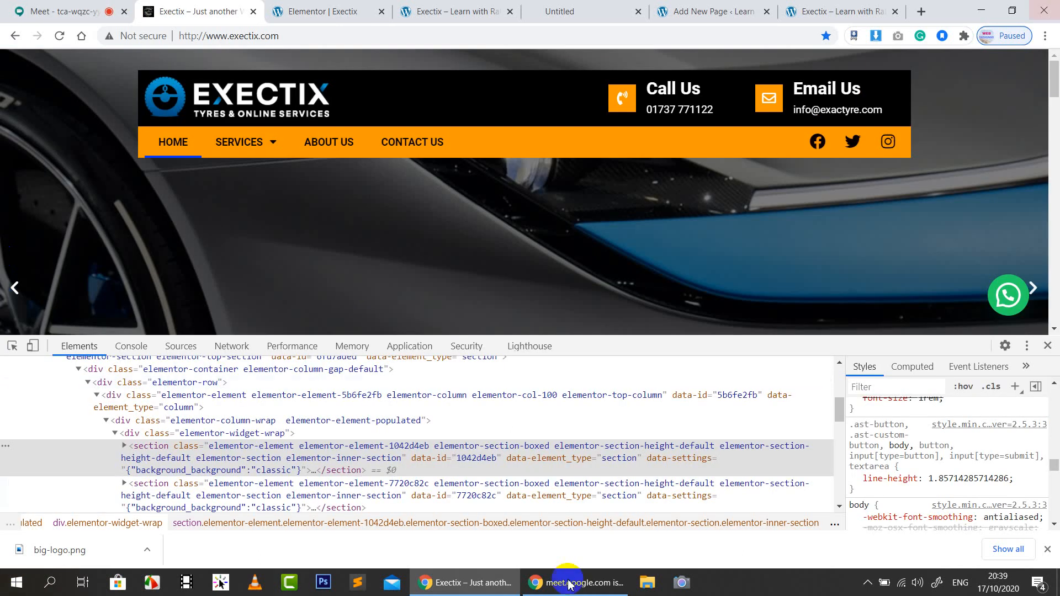
click(322, 11)
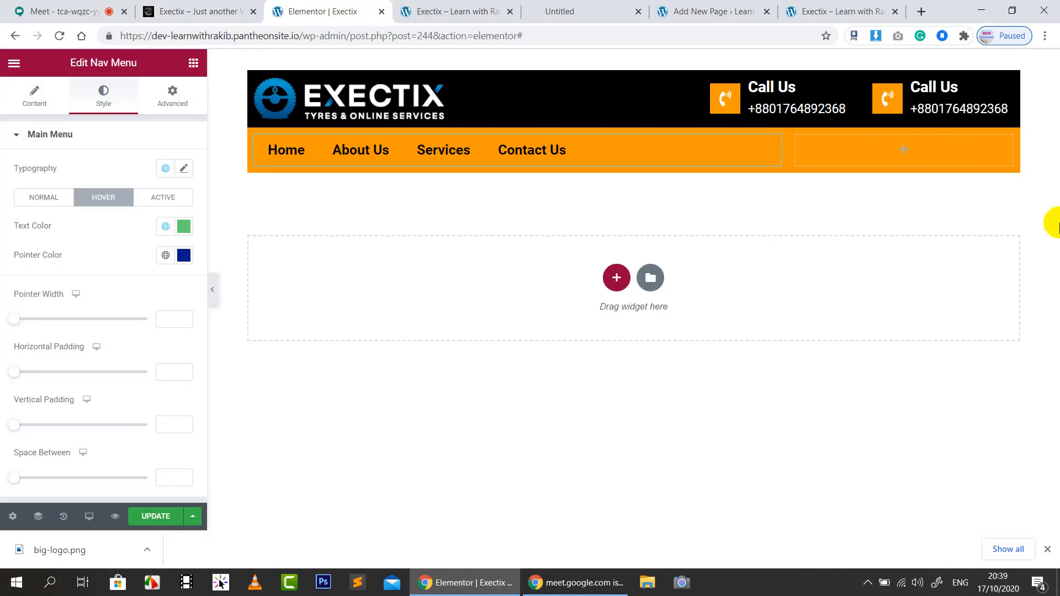
click(439, 10)
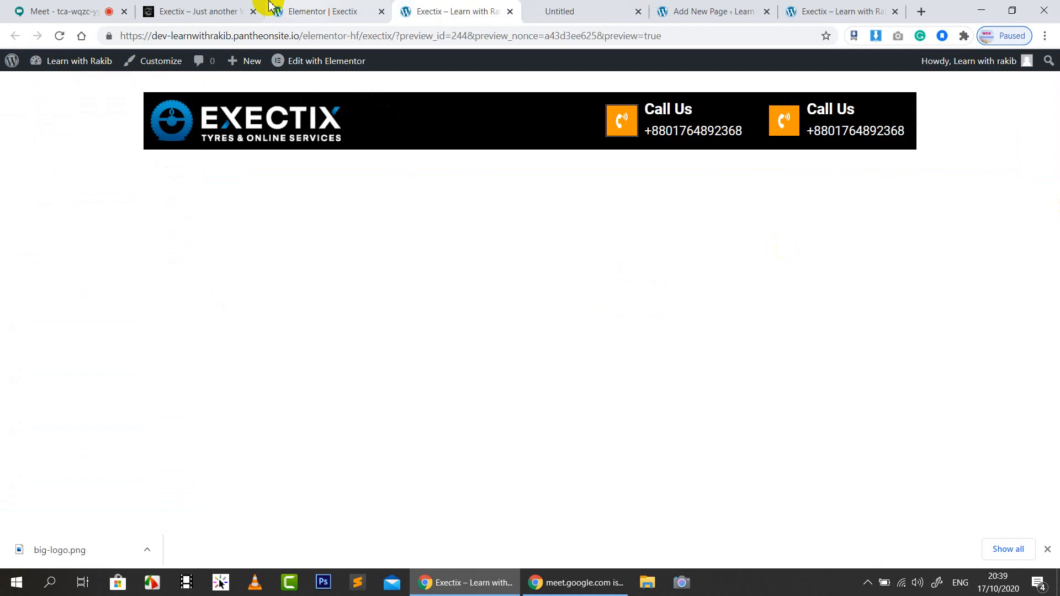
click(243, 8)
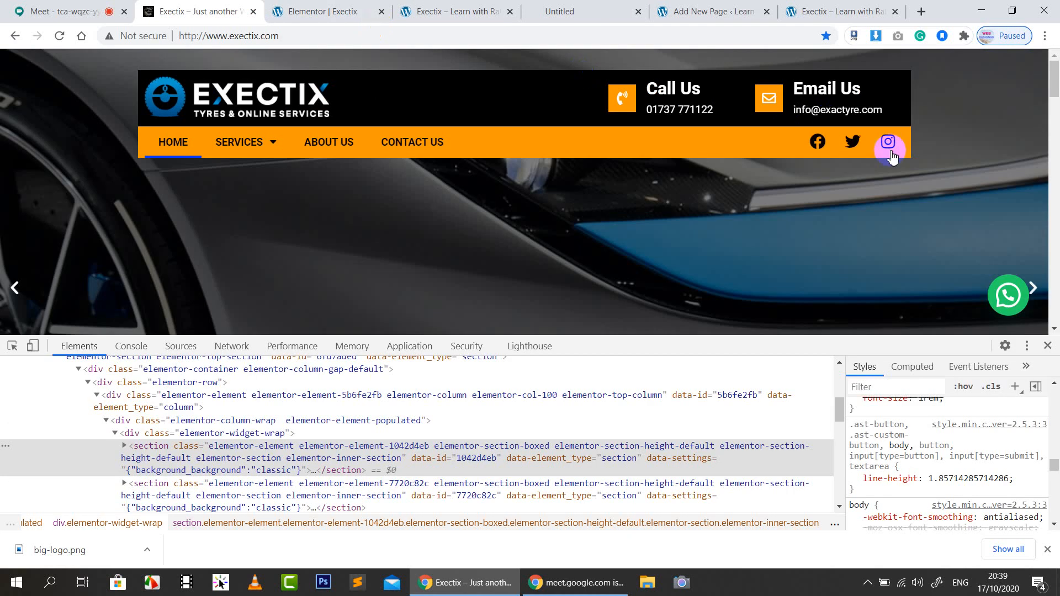
click(345, 10)
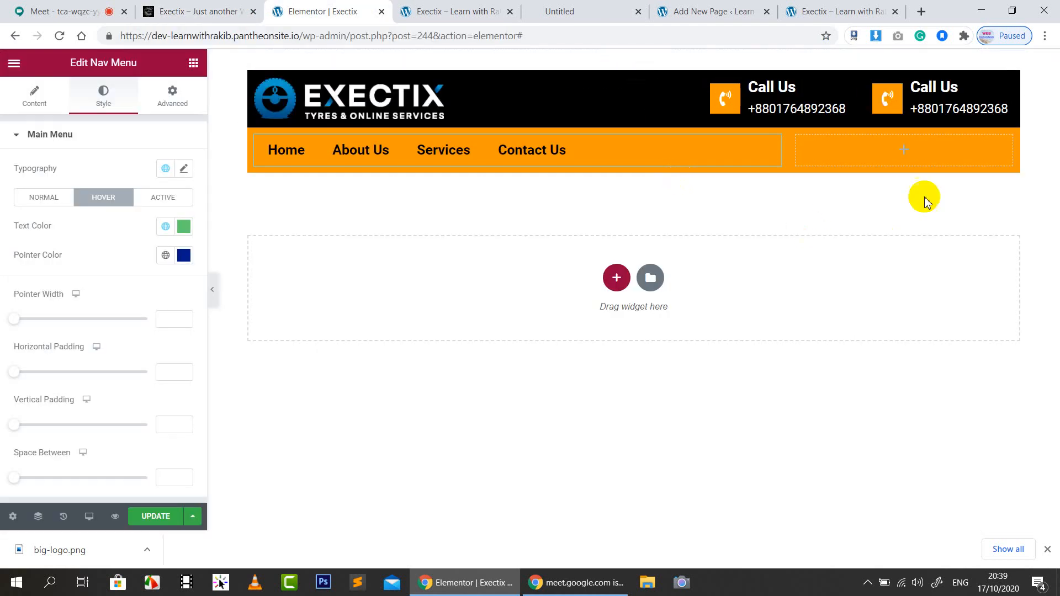
Search 'soc' and place the Social Icons widget in the nav bar's empty right column
click(194, 64)
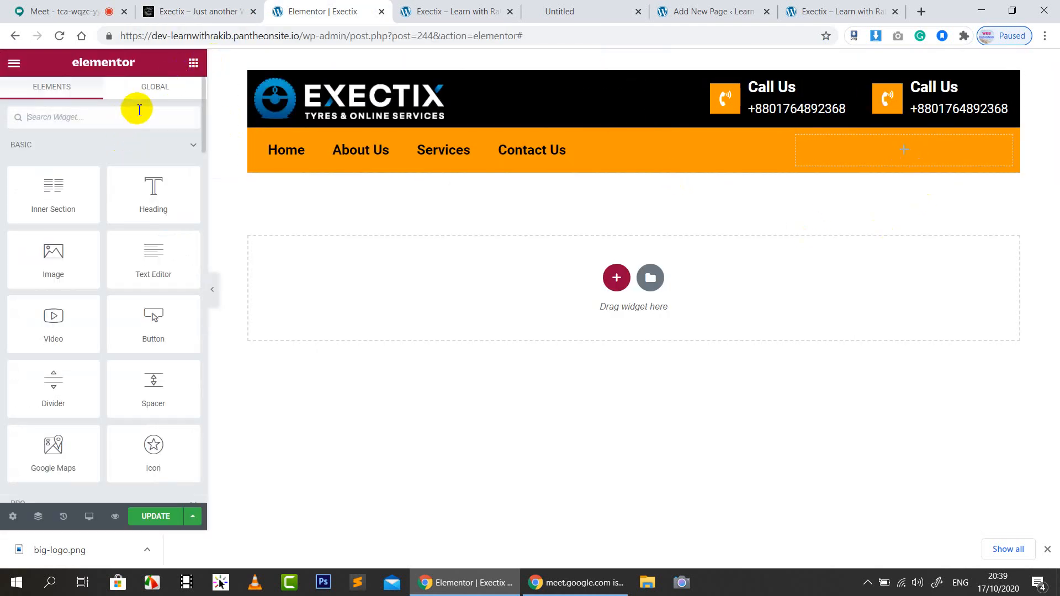
text(d)
key(BackSpace)
text(soci)
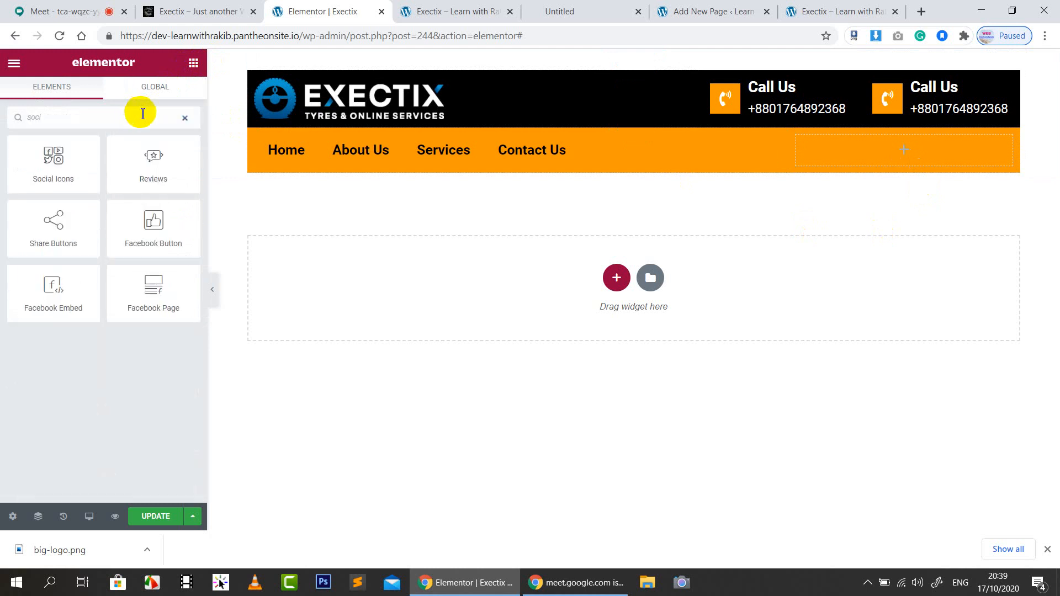
drag(31, 164, 908, 166)
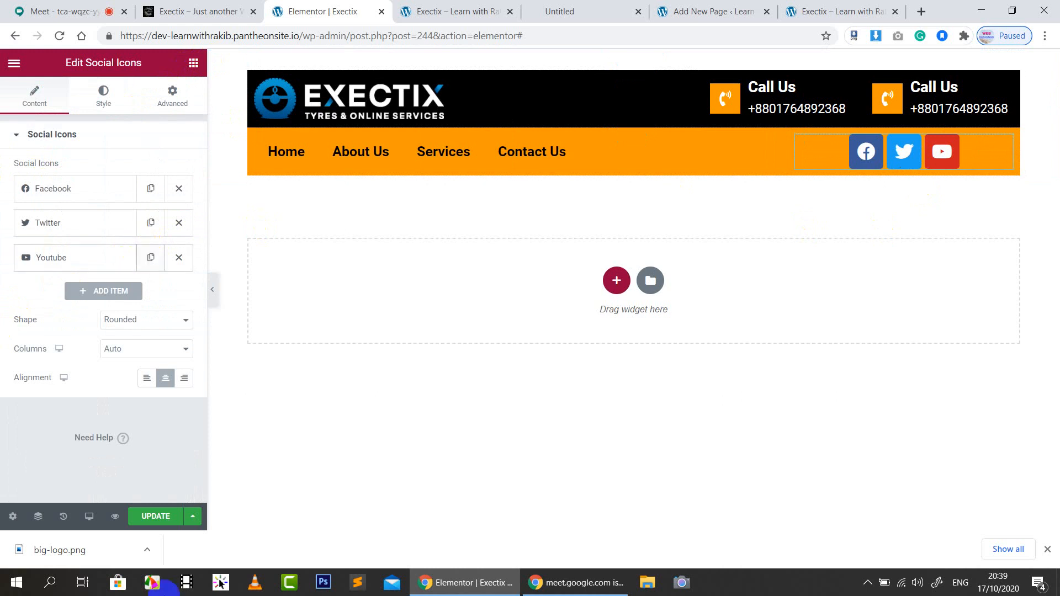
Compare the new social icons with the live exectix.com header
click(213, 10)
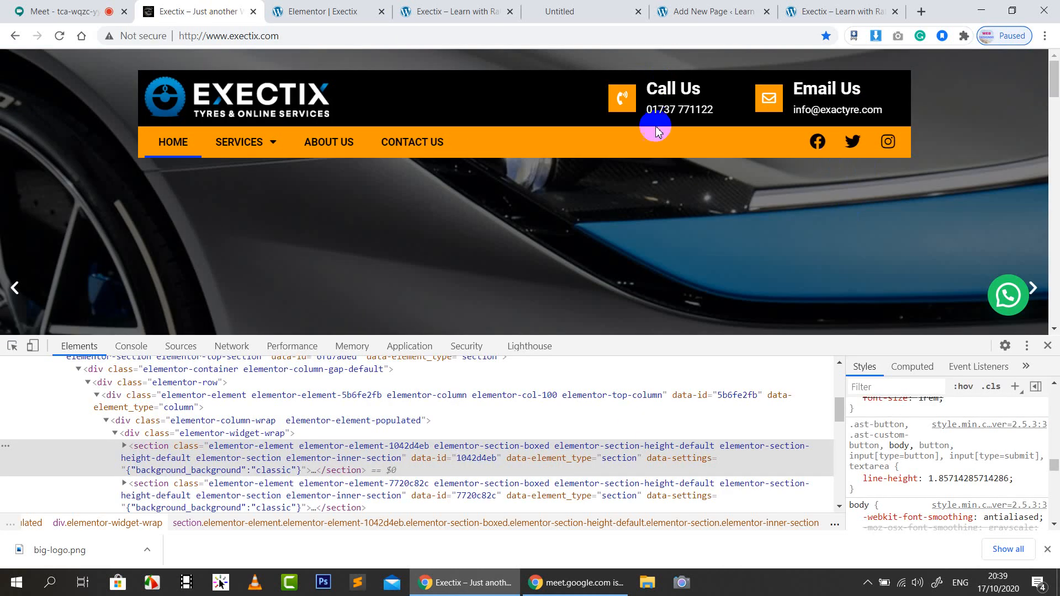
click(362, 7)
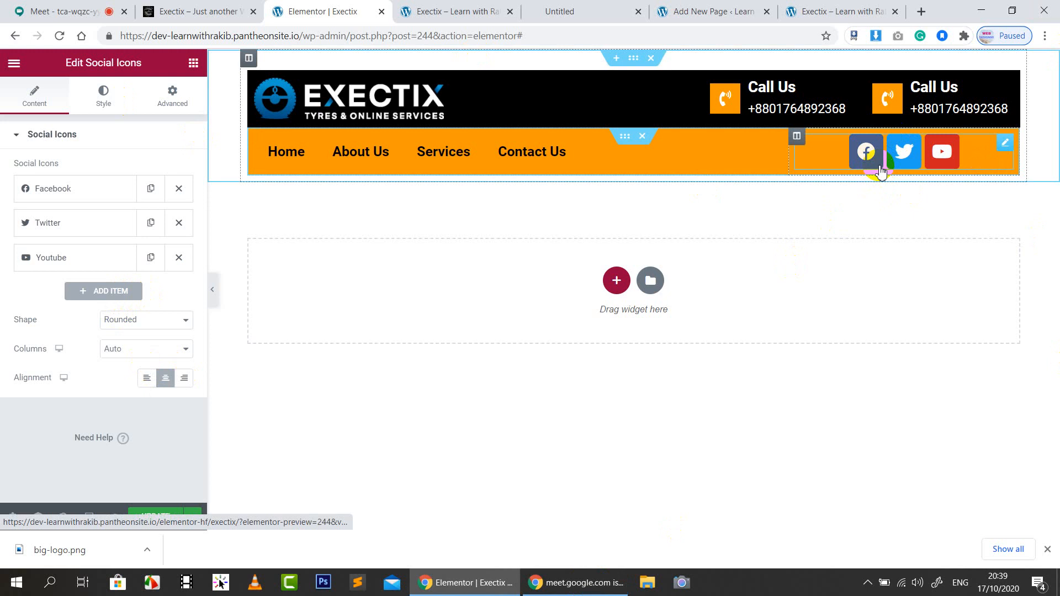
click(165, 11)
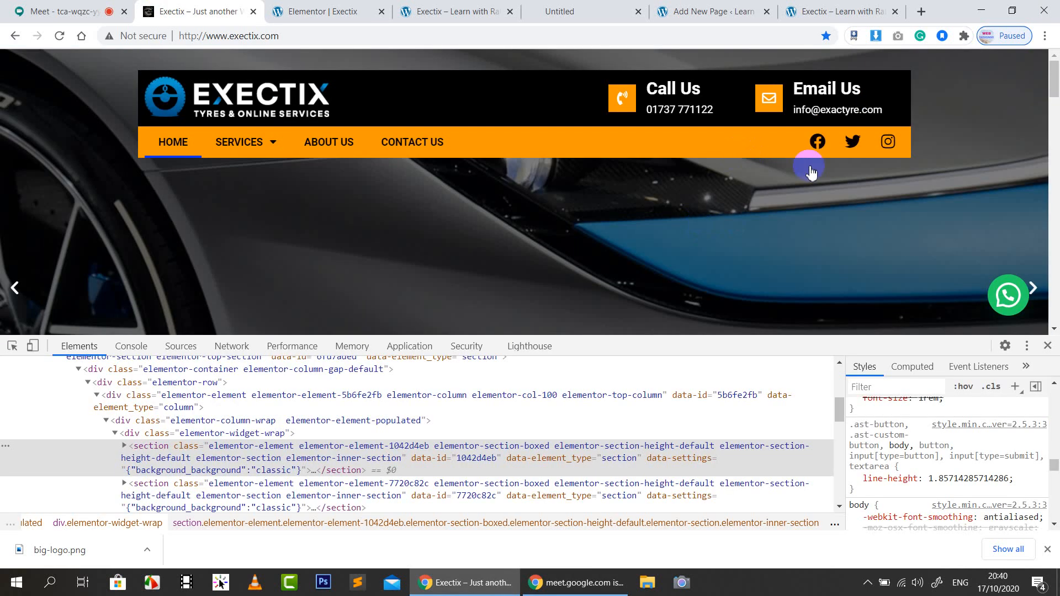
click(340, 10)
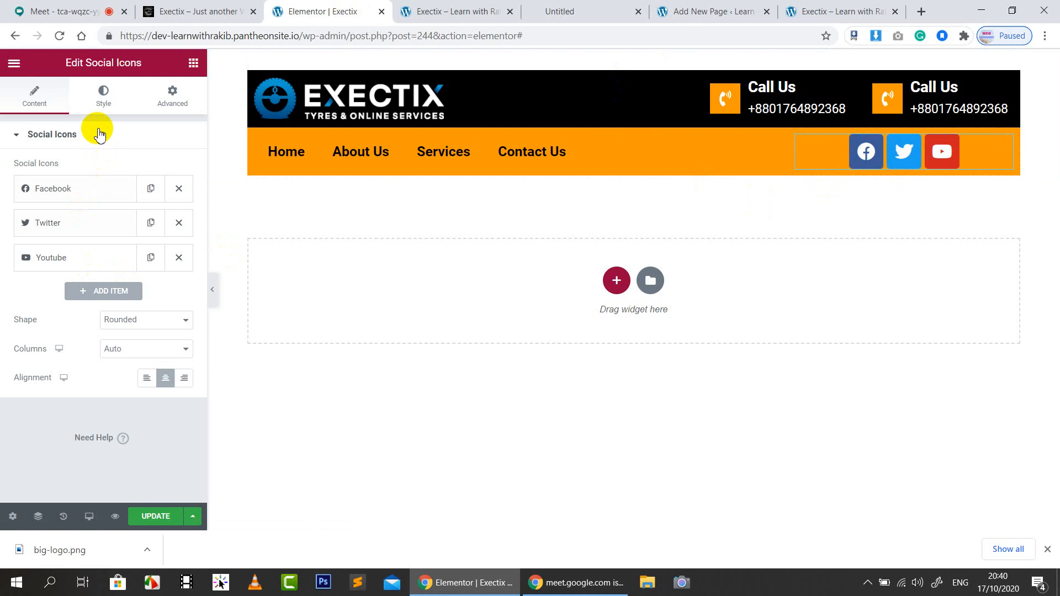
Set the social icons' Color to Custom with a fully transparent Primary Color
click(104, 97)
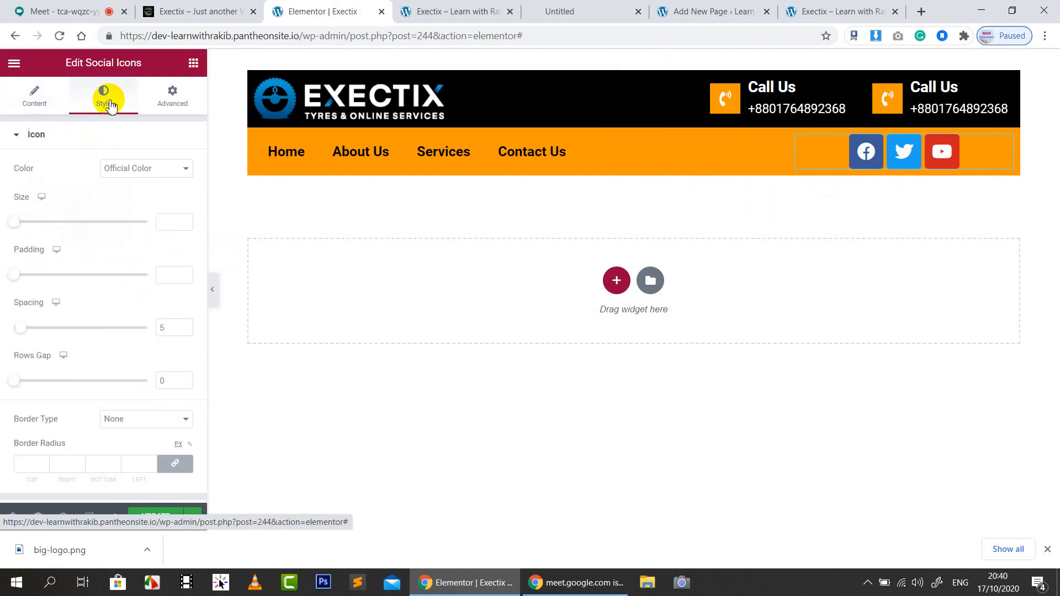
click(138, 171)
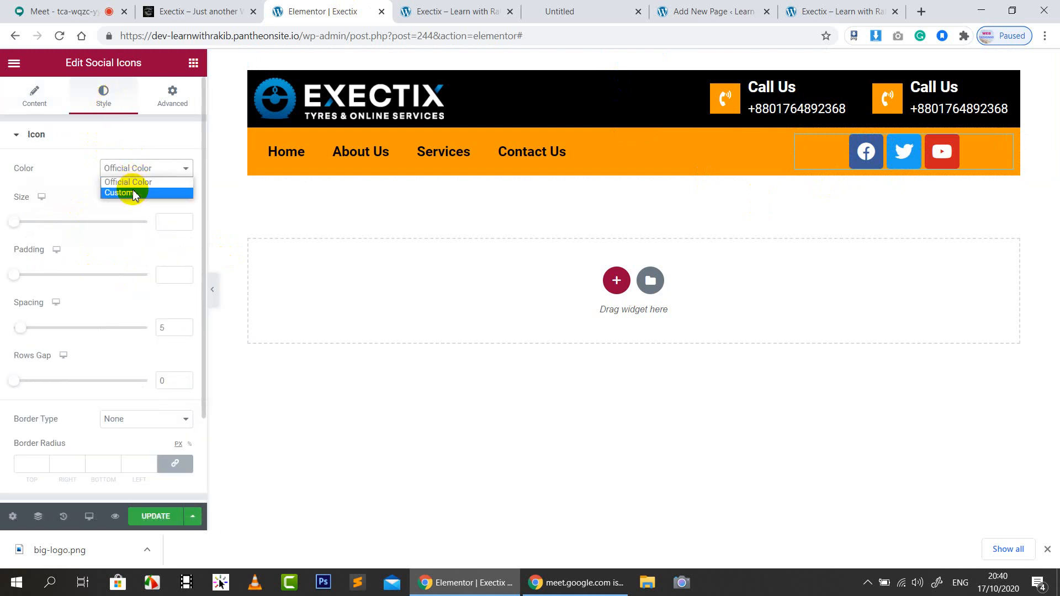
click(133, 190)
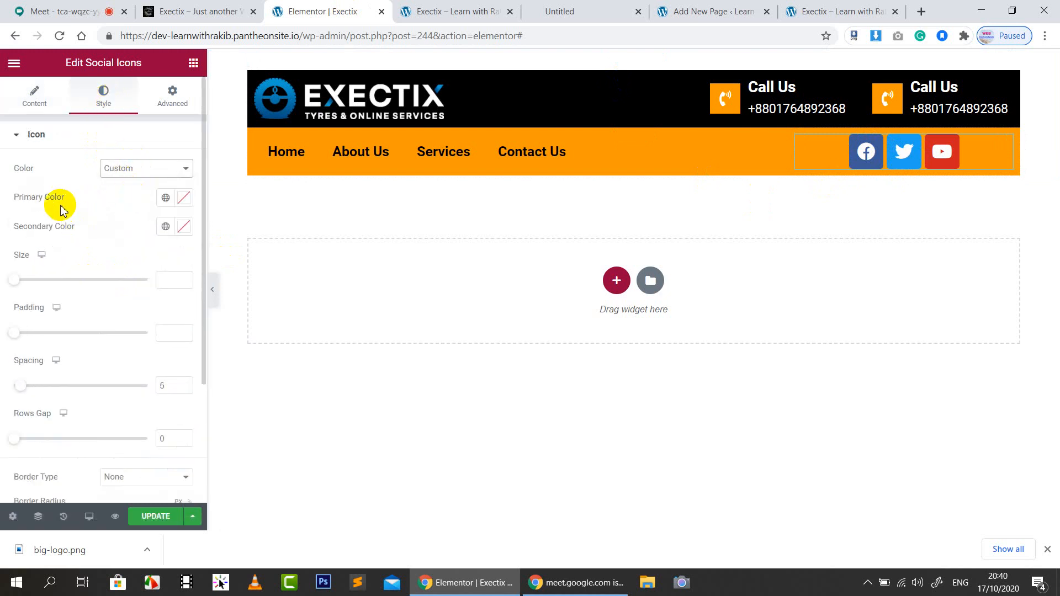
click(185, 228)
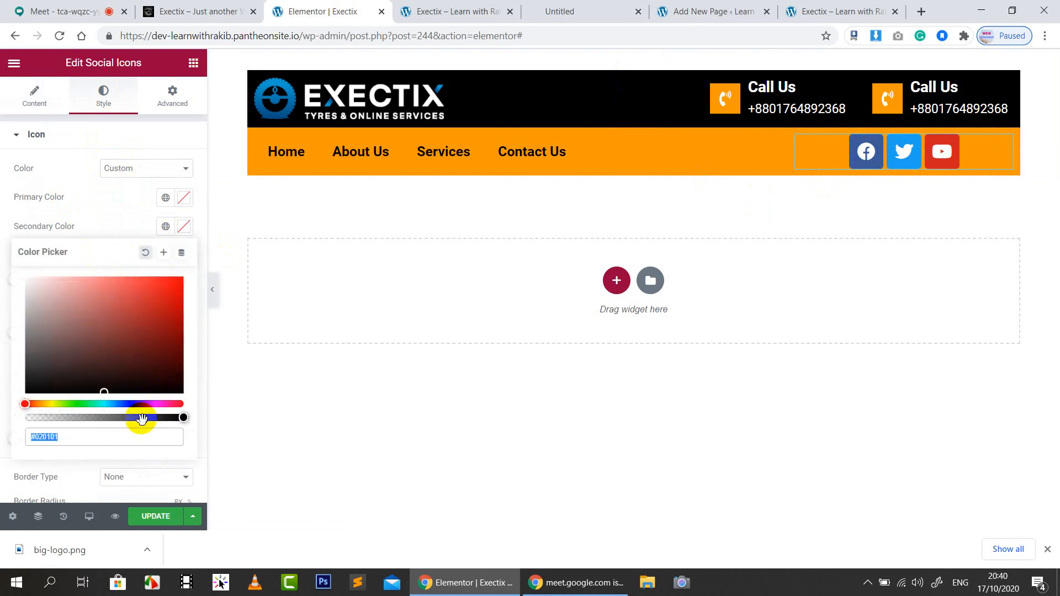
drag(143, 418, 208, 431)
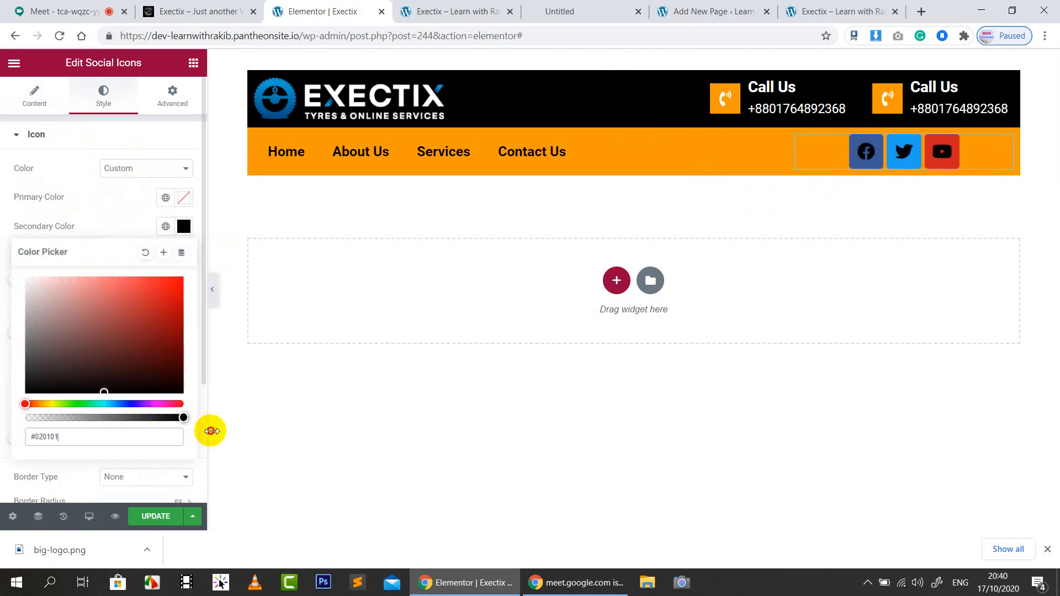
drag(140, 385, 9, 272)
click(173, 201)
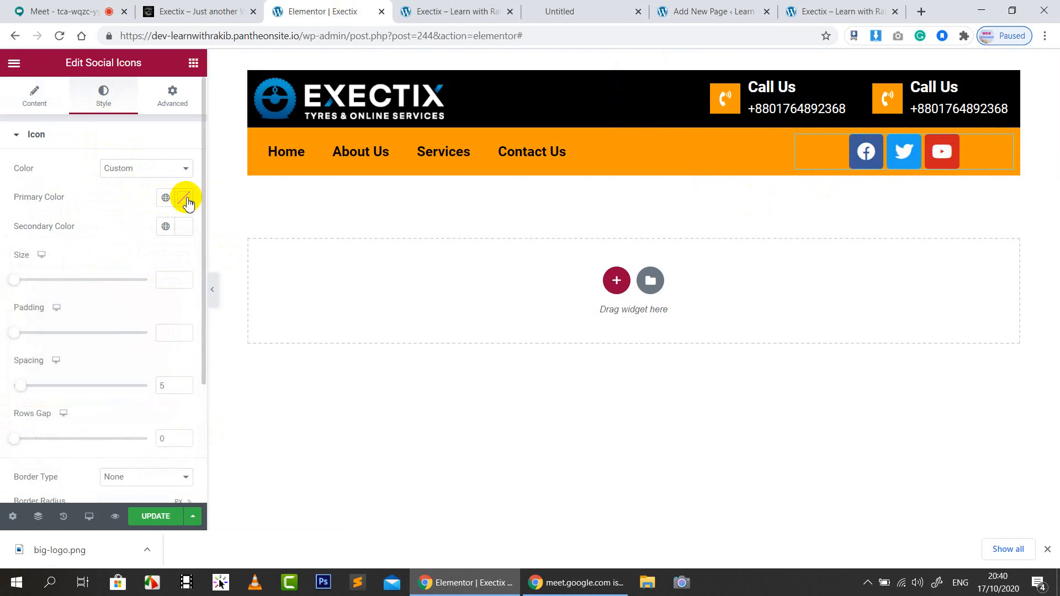
click(184, 198)
drag(108, 389, 11, 393)
click(144, 222)
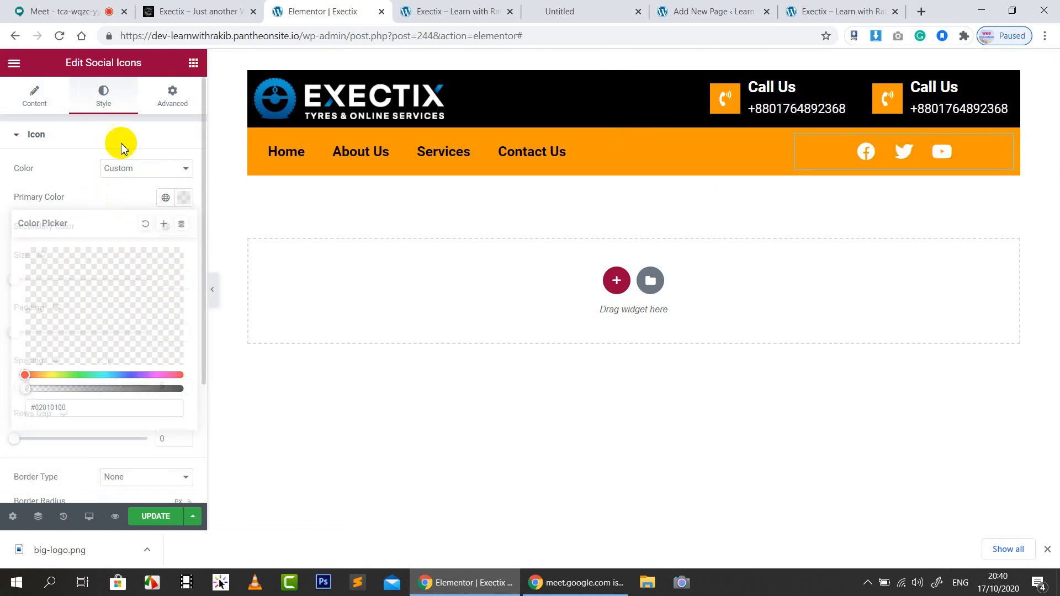
Set the Secondary Color to #000000 for black glyphs, checking against the live site's icons
click(220, 7)
click(343, 8)
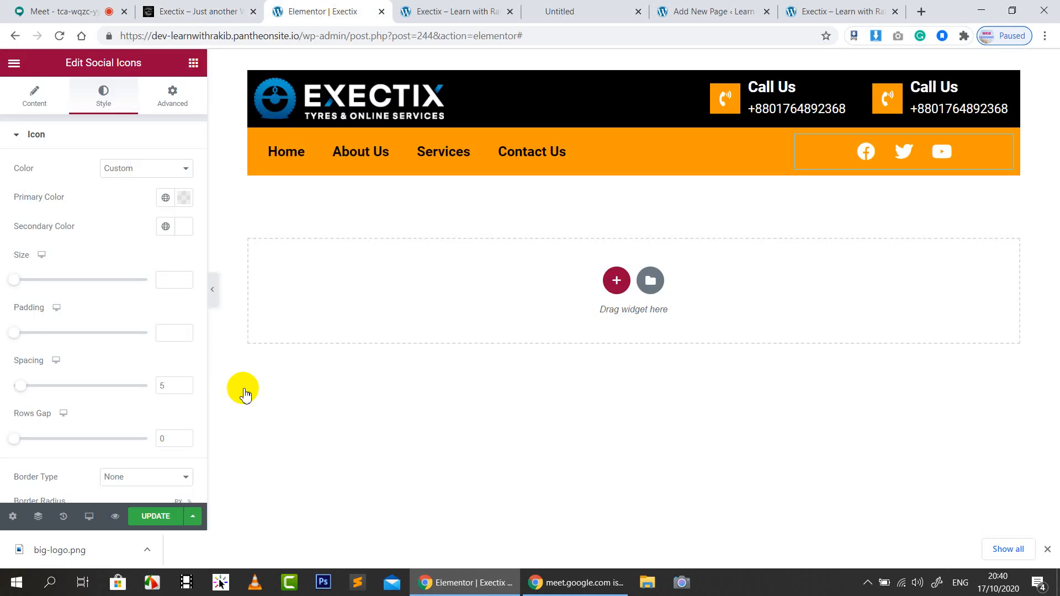
click(185, 199)
click(183, 228)
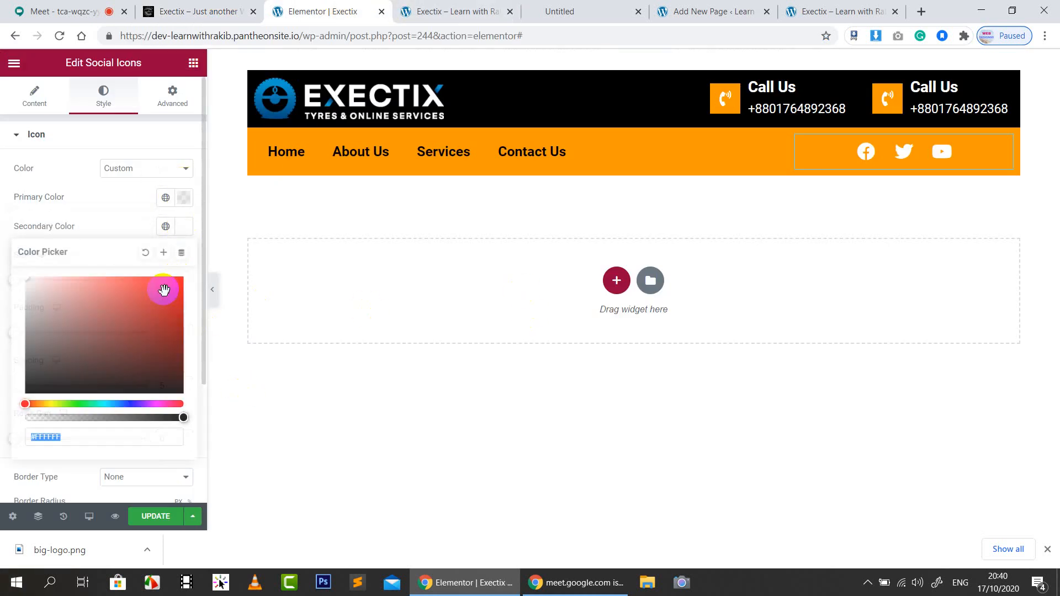
mouse_move(164, 289)
mouse_down()
mouse_move(158, 359)
mouse_move(196, 432)
mouse_up()
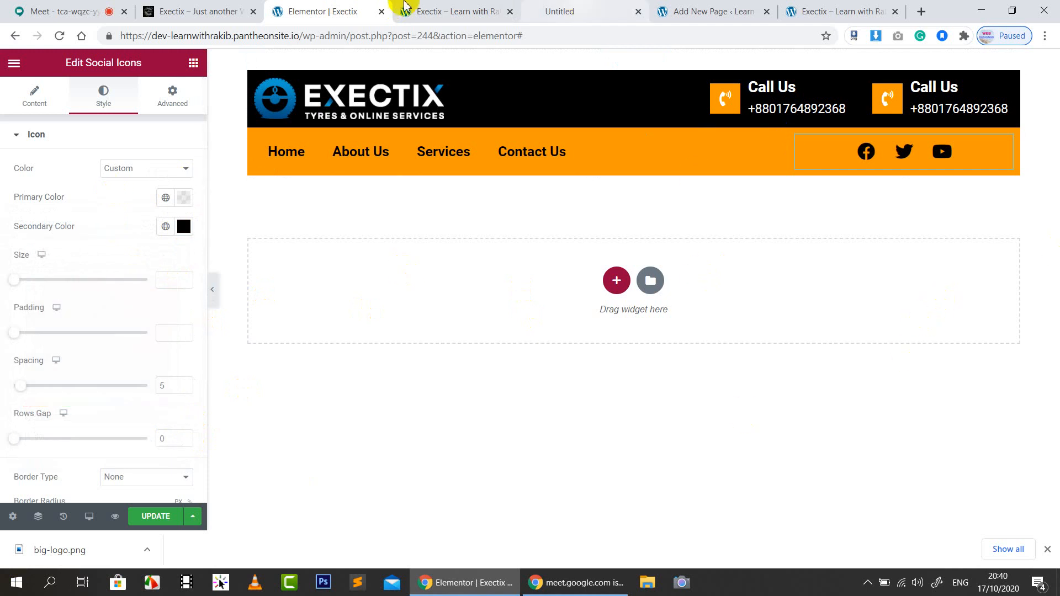
click(209, 8)
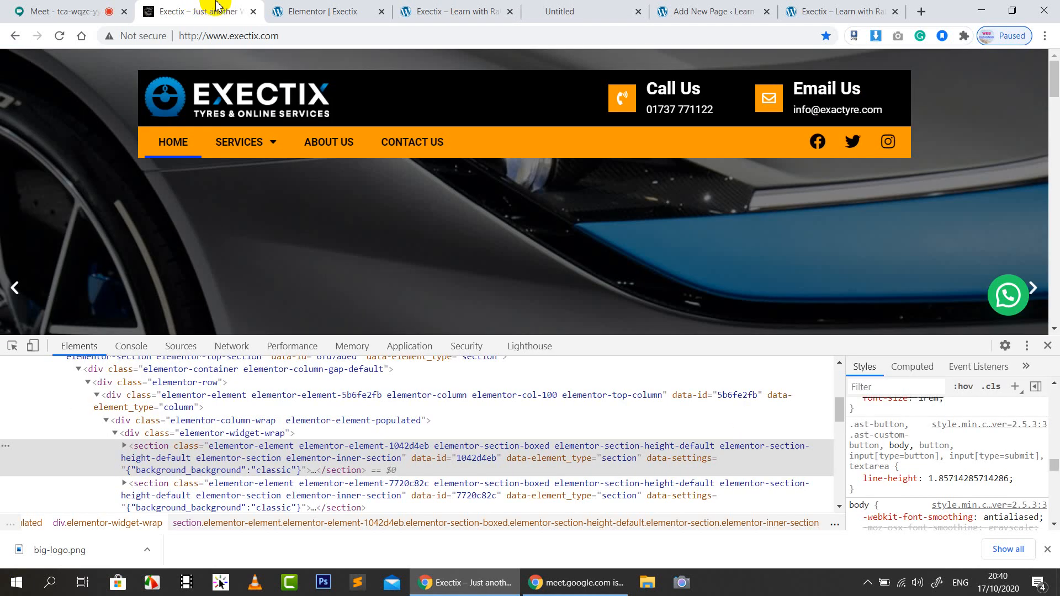
click(321, 7)
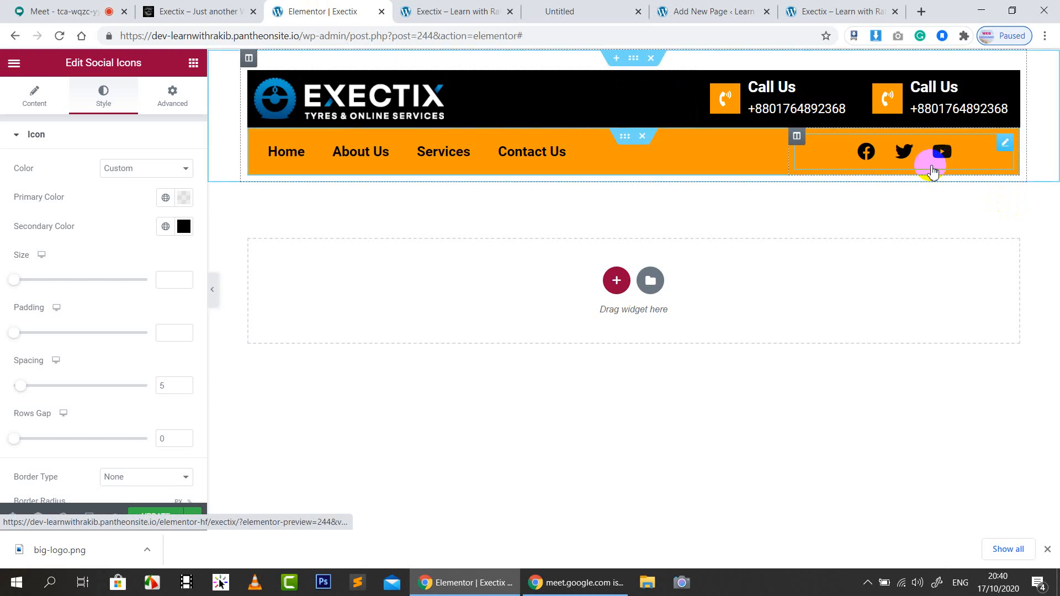
Set the icons' Padding to 0.1 and their Spacing to 11
scroll(52, 266, down, 3)
scroll(28, 232, up, 2)
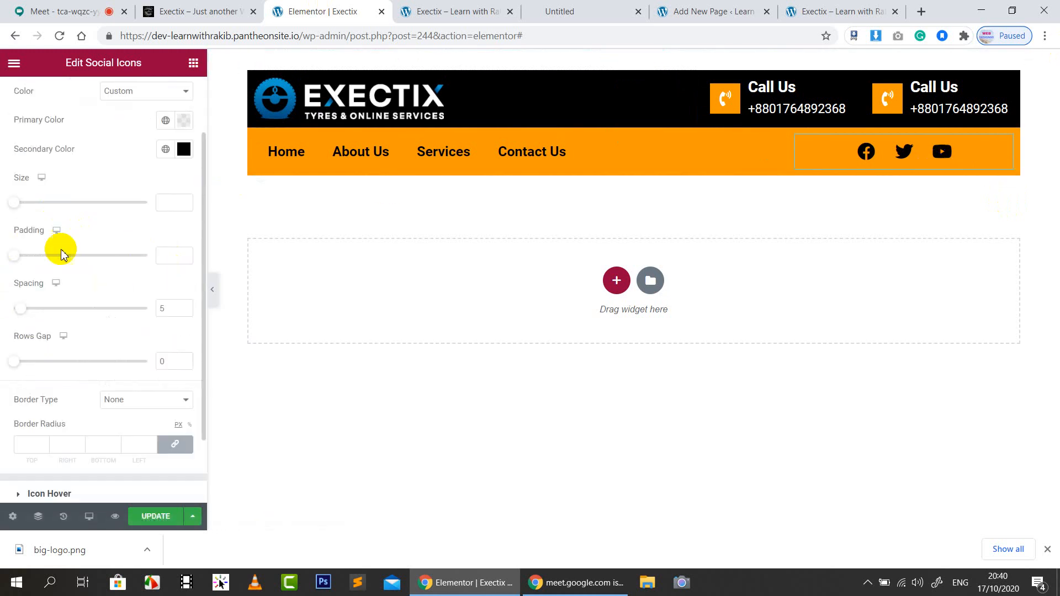
drag(15, 257, 28, 258)
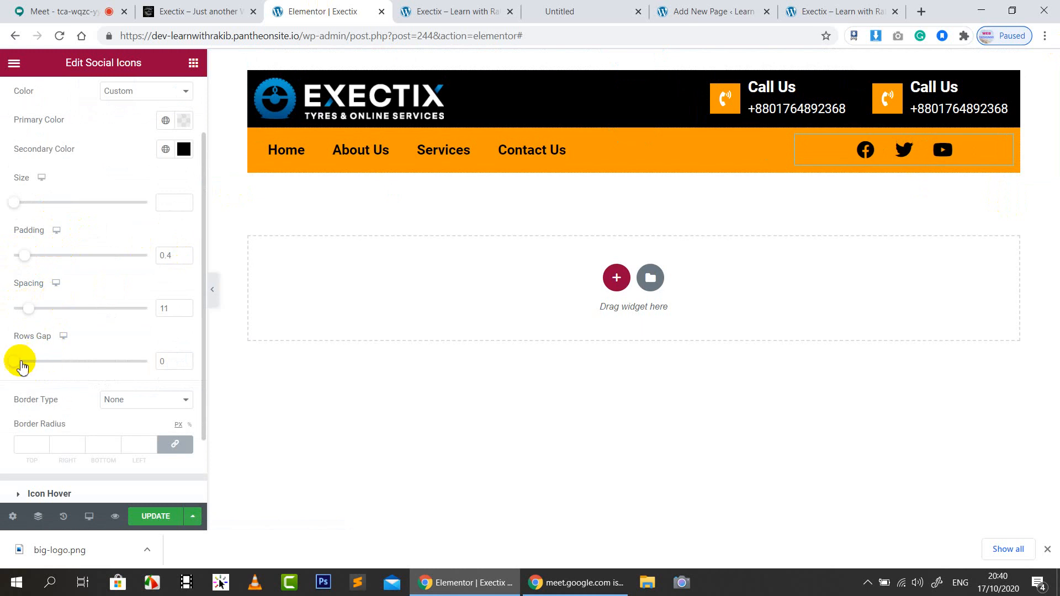
mouse_move(20, 364)
mouse_down()
mouse_move(108, 360)
mouse_move(5, 359)
mouse_move(3, 370)
mouse_up()
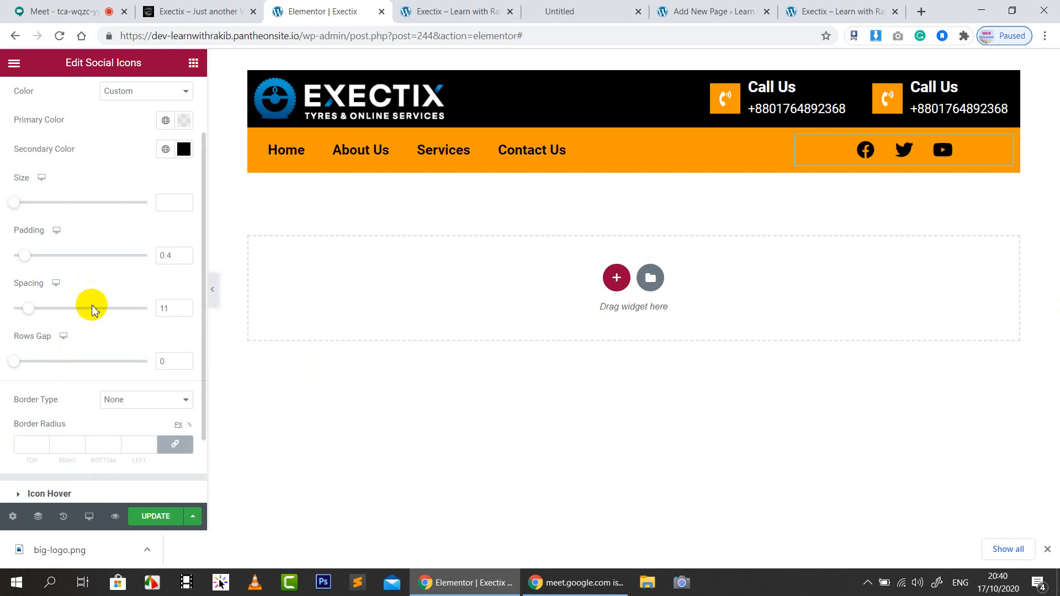
Try an opaque red Primary Color for the icon backgrounds
click(183, 120)
click(136, 214)
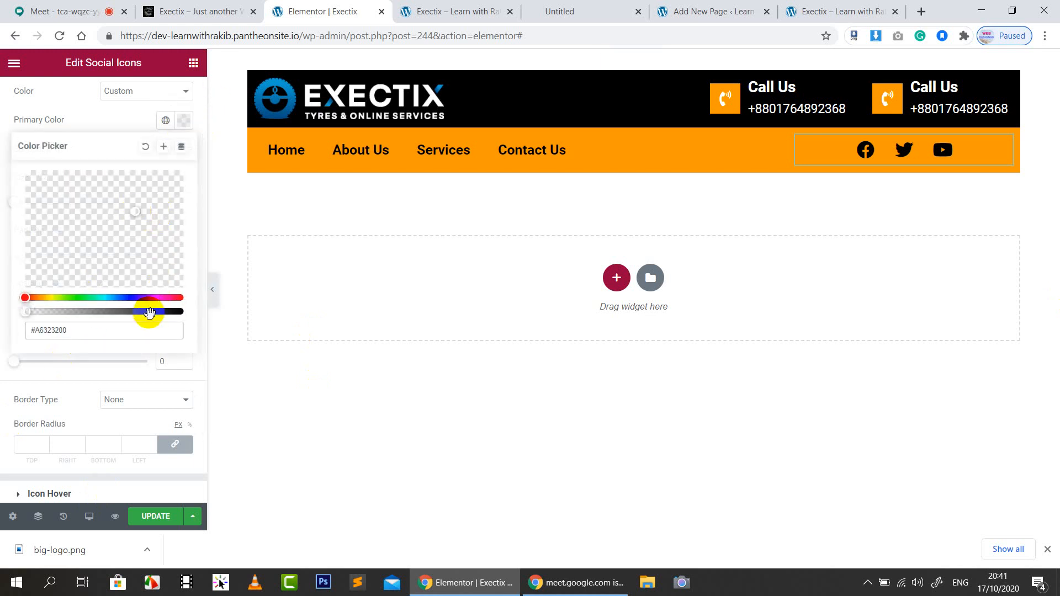
drag(150, 314, 182, 311)
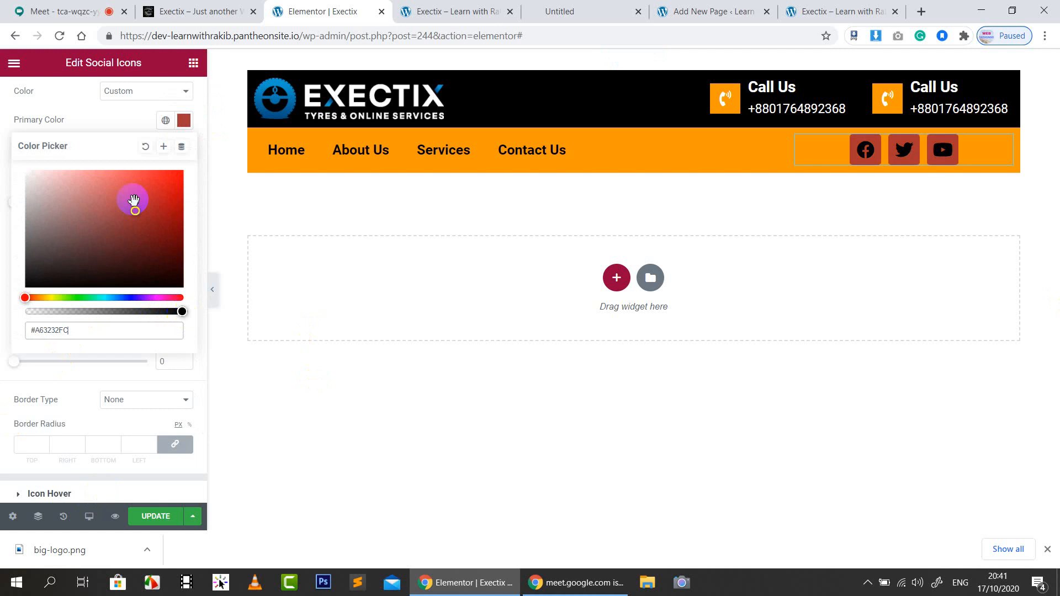
click(135, 116)
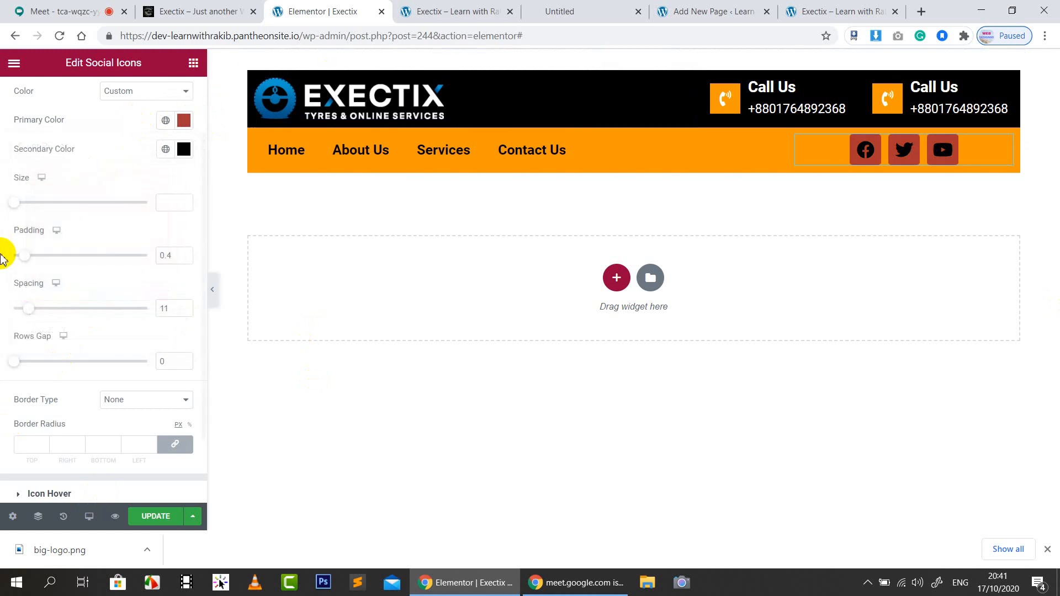
Tighten the padding, enlarge the icons to size 35, and make Primary Color transparent again
drag(30, 257, 20, 249)
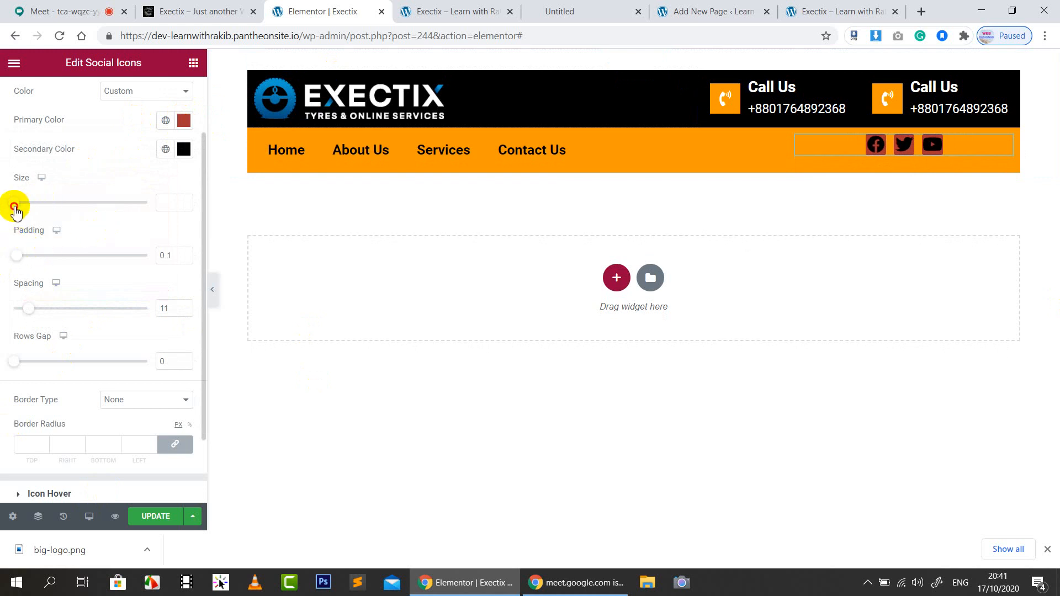
drag(15, 209, 24, 208)
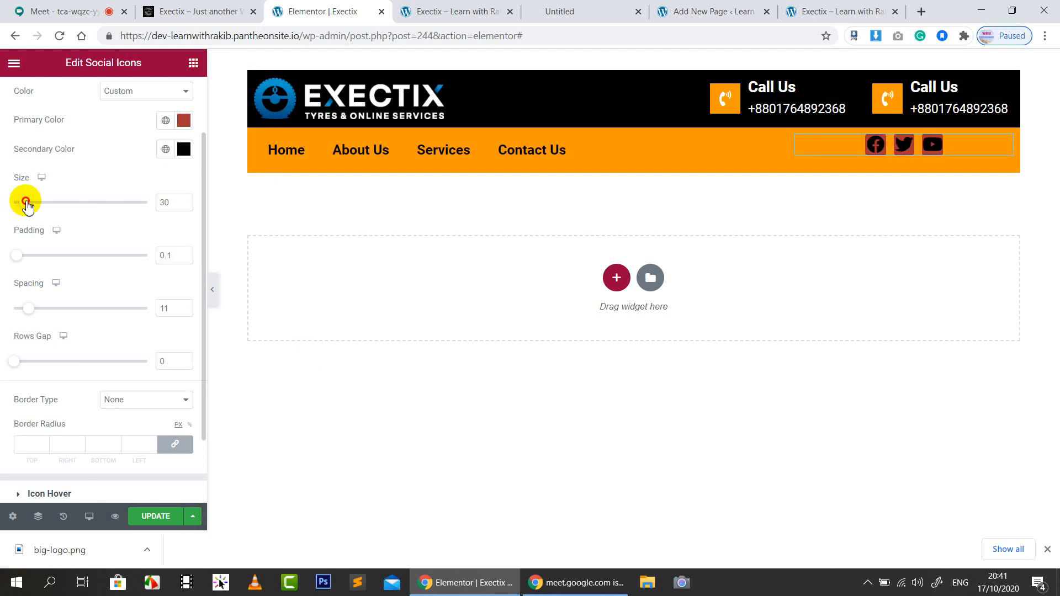
drag(28, 204, 27, 202)
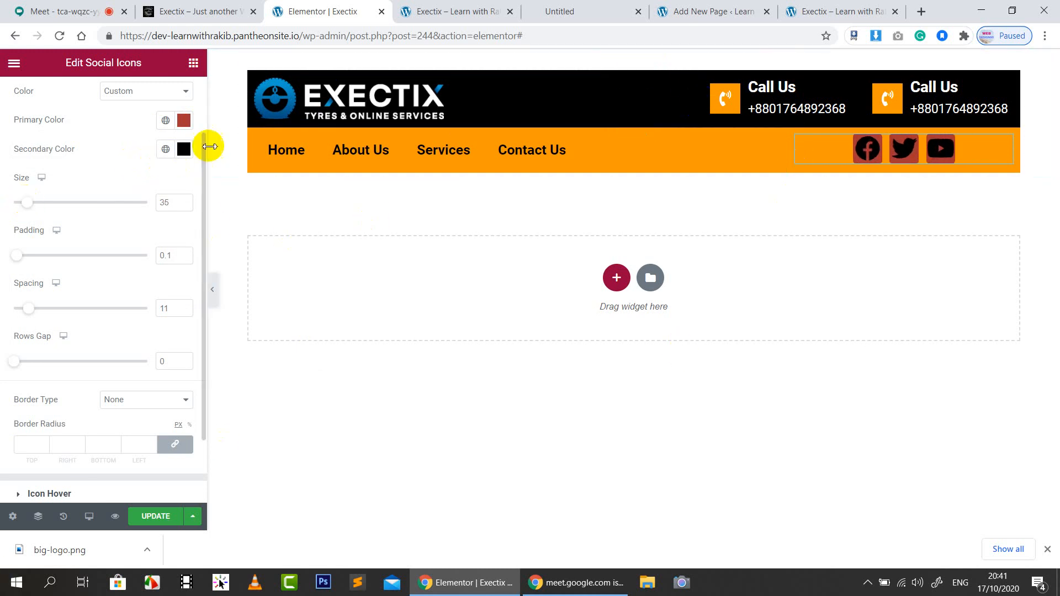
click(183, 121)
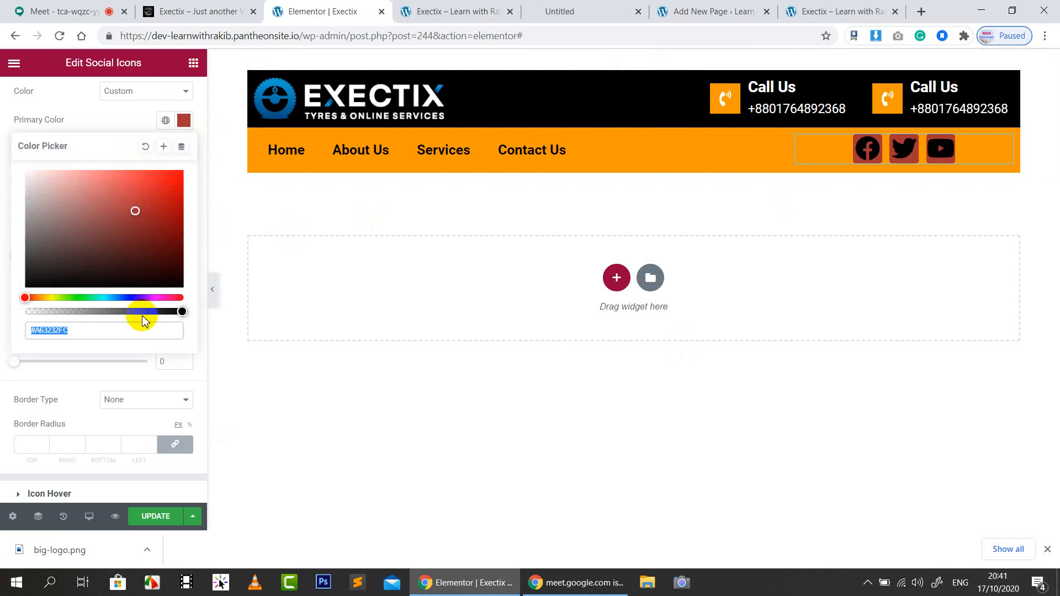
drag(142, 311, 2, 307)
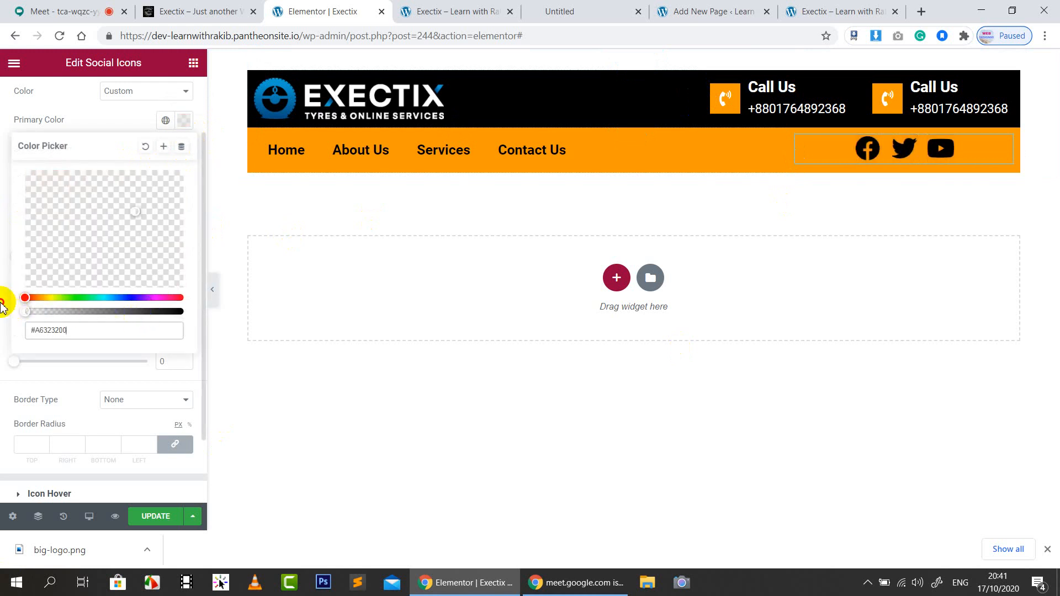
Set Vertical Align to Middle for both the social icons column and the menu column
click(130, 119)
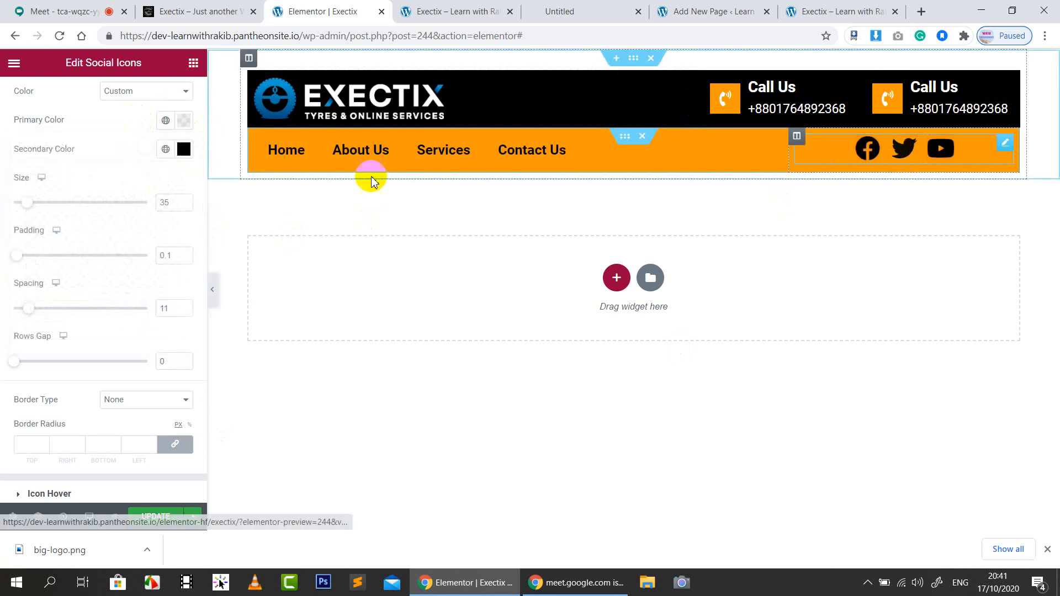
click(797, 137)
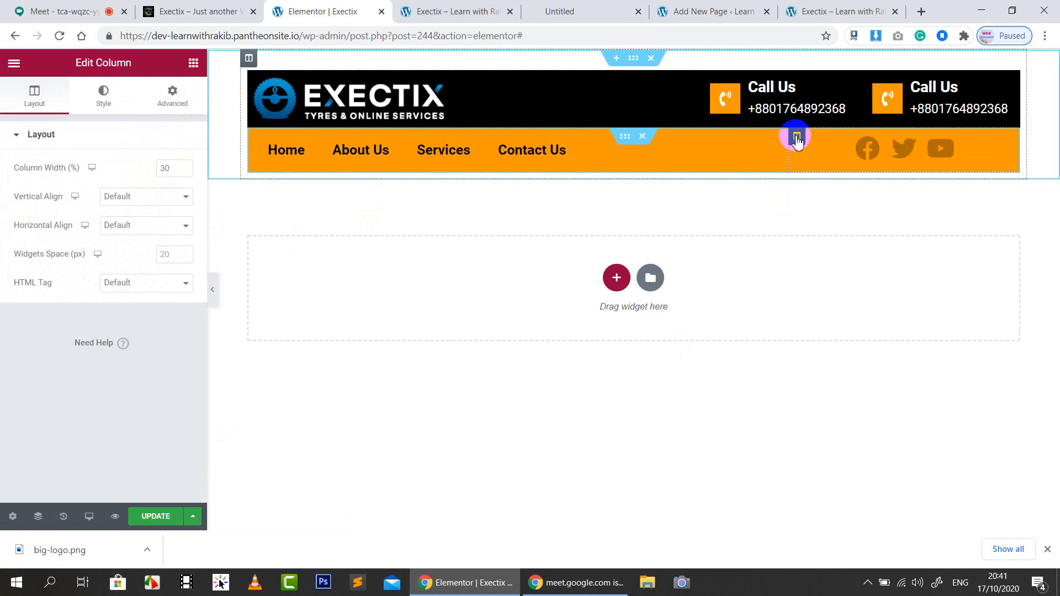
click(160, 197)
click(129, 232)
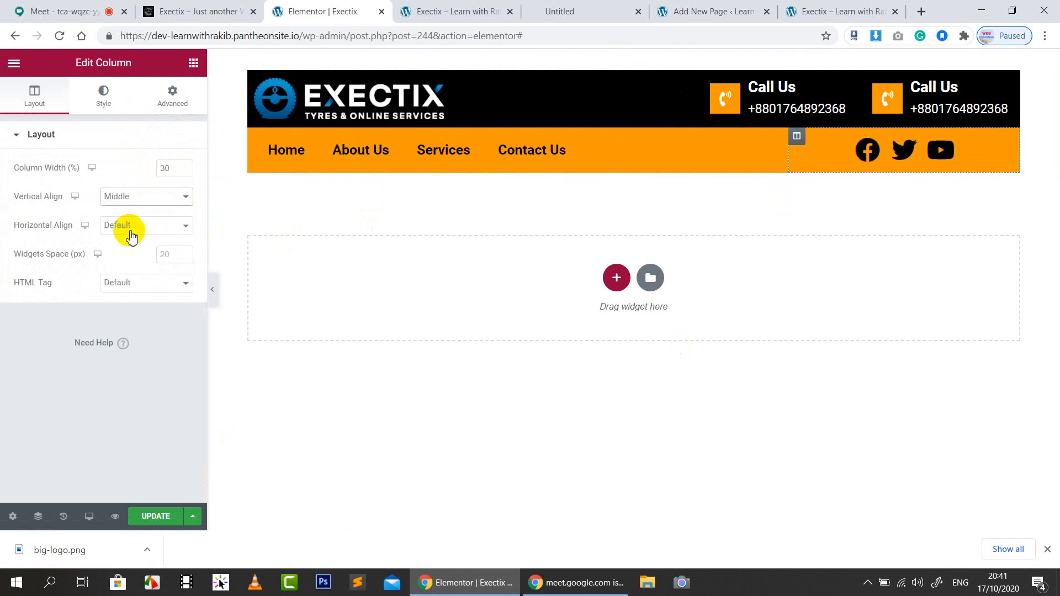
click(255, 136)
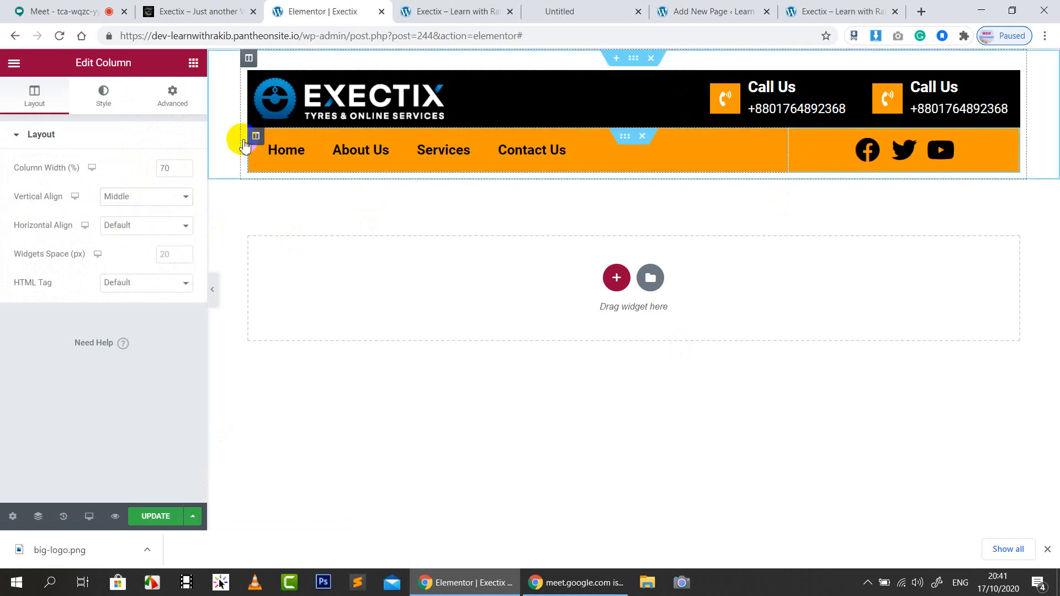
click(151, 198)
click(130, 234)
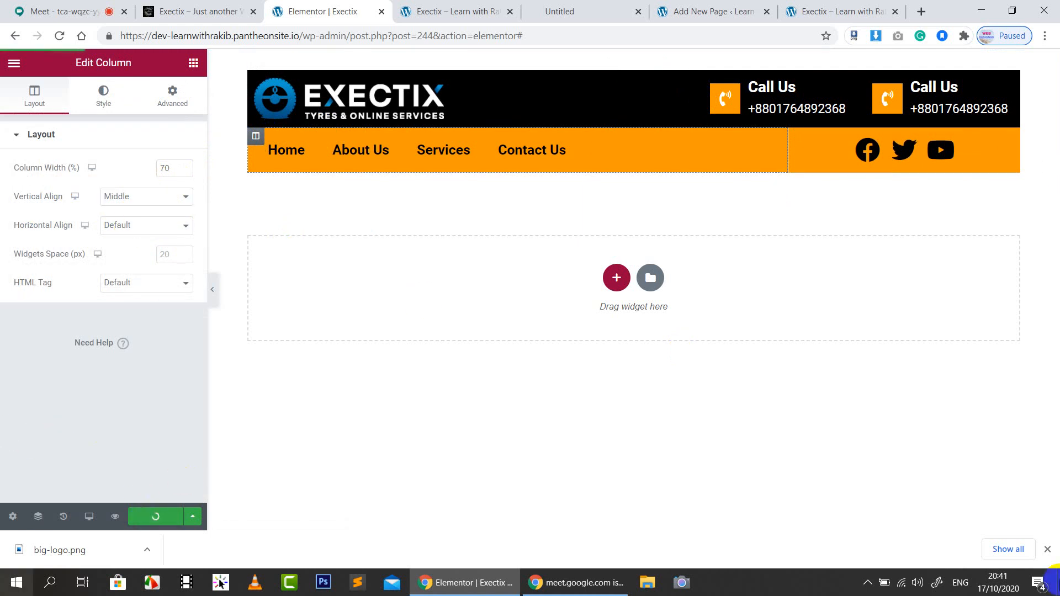
click(974, 151)
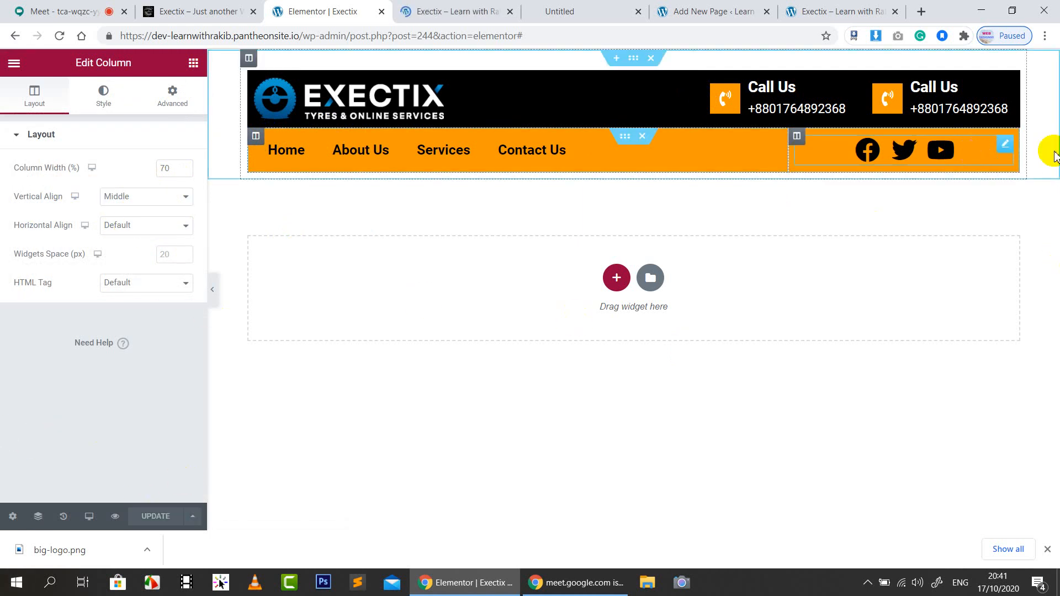
Shrink the social icons to size 28 and set the menu column Width to 80
click(184, 283)
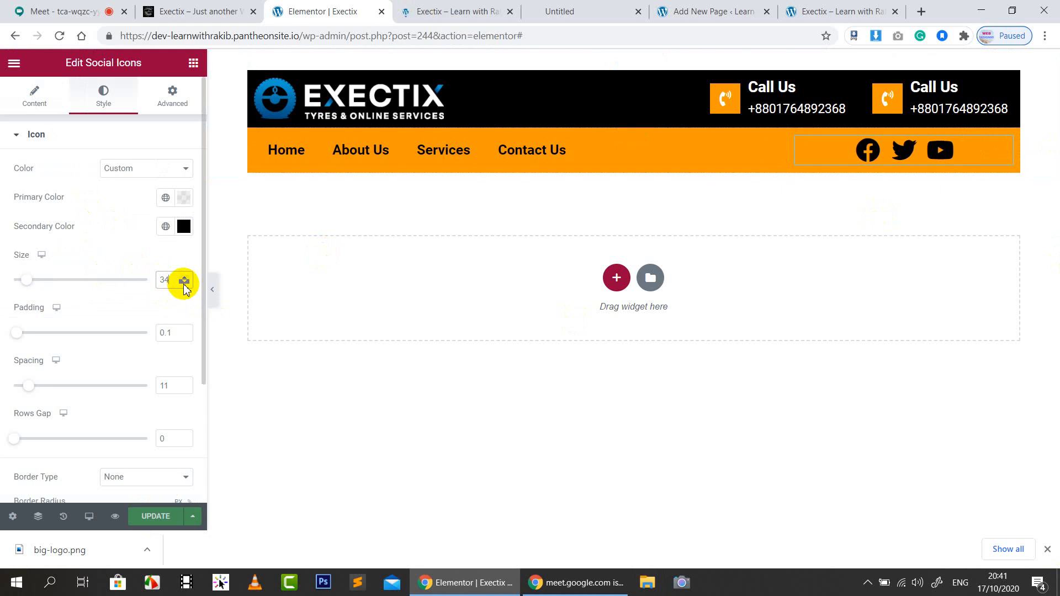
click(185, 283)
click(185, 283)
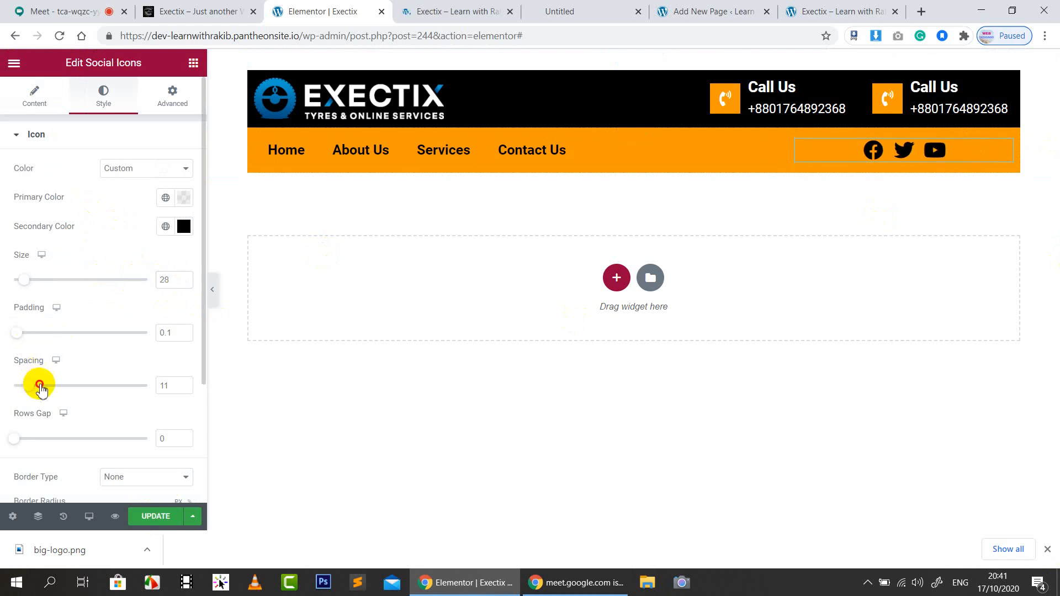
drag(46, 385, 73, 382)
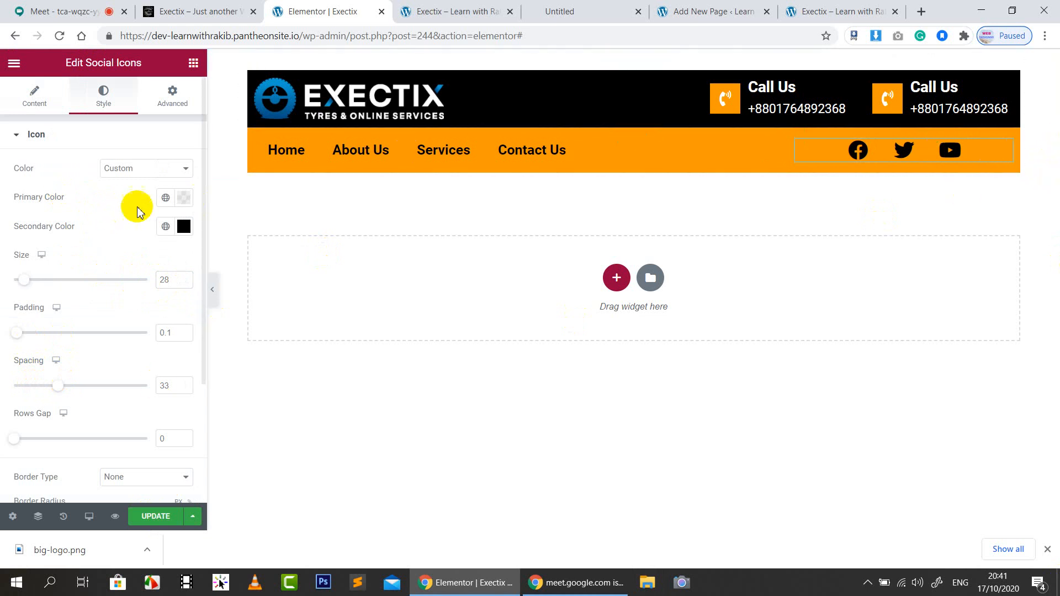
click(255, 136)
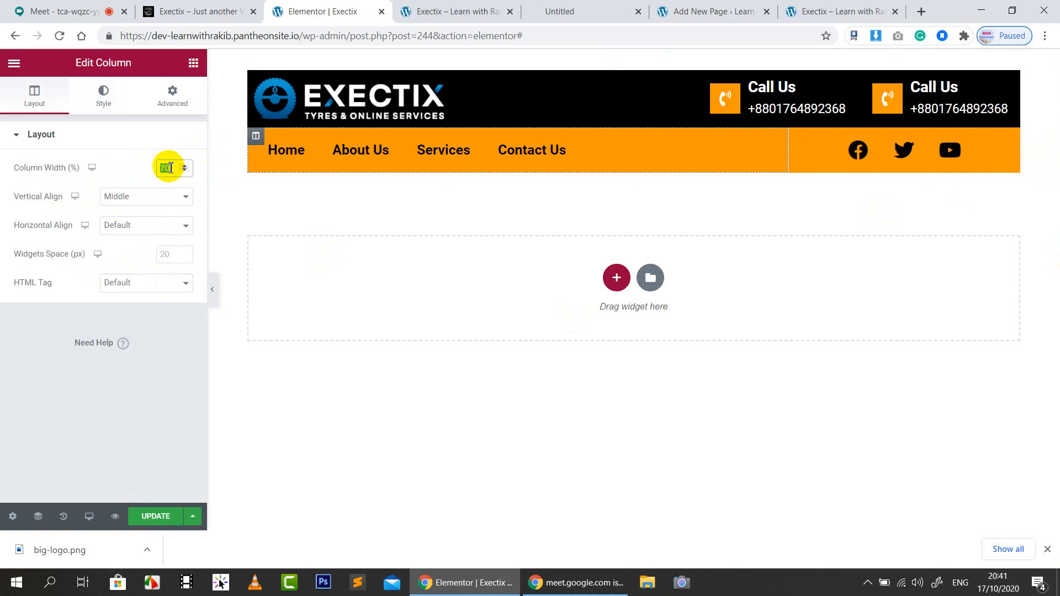
text(80)
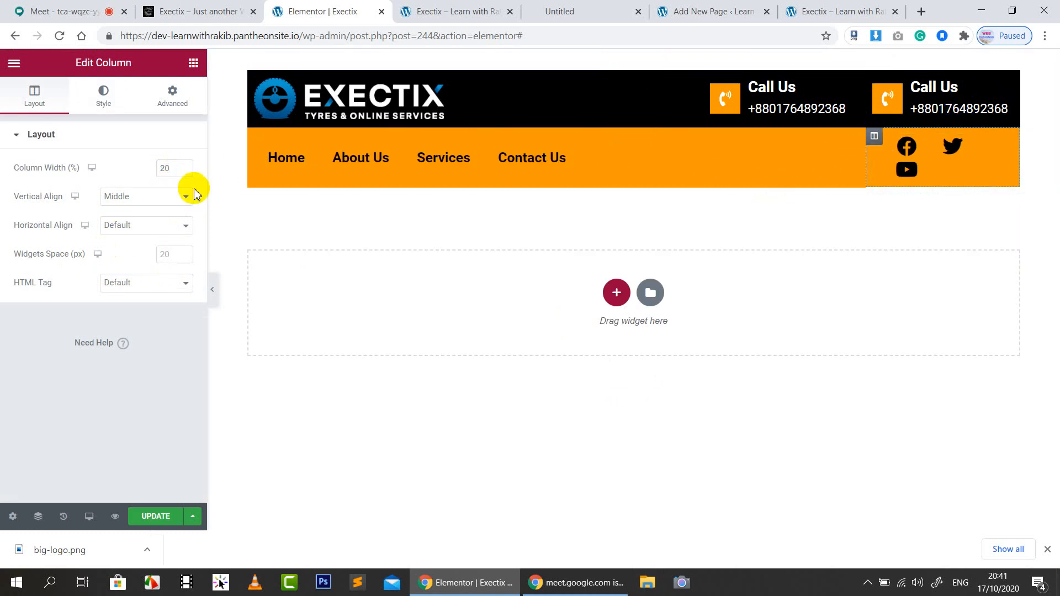
Reduce the icon Spacing to 21 so the icons fit one row, save, and view the preview
click(930, 155)
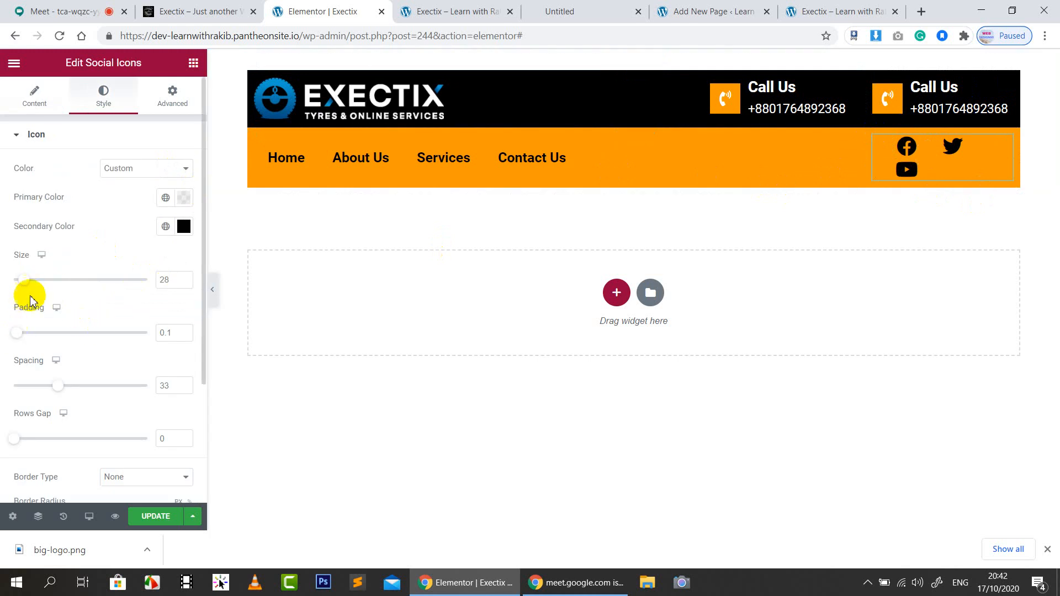
drag(49, 385, 37, 383)
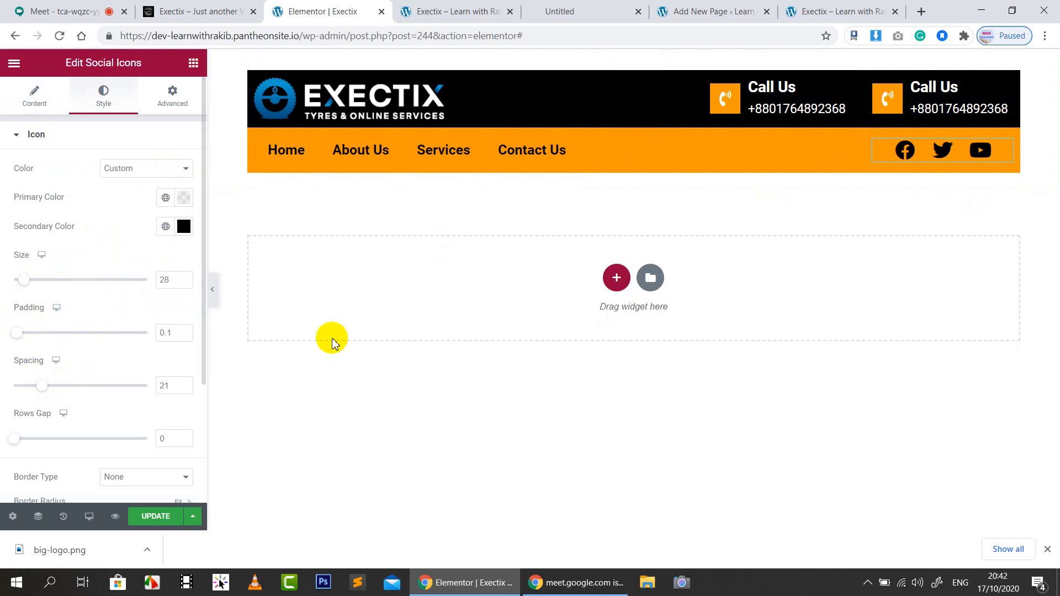
click(156, 522)
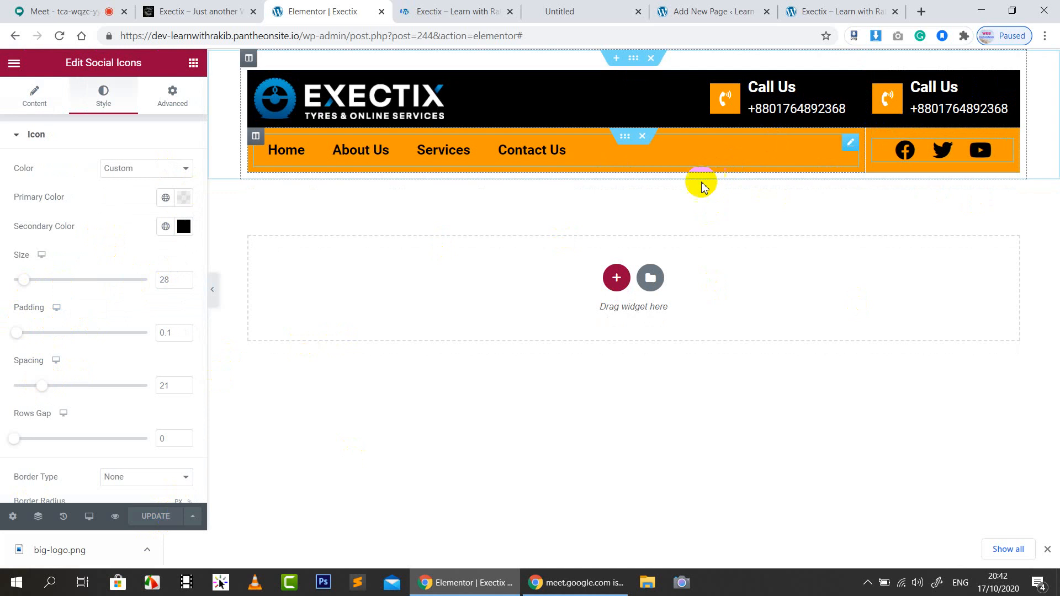
click(434, 9)
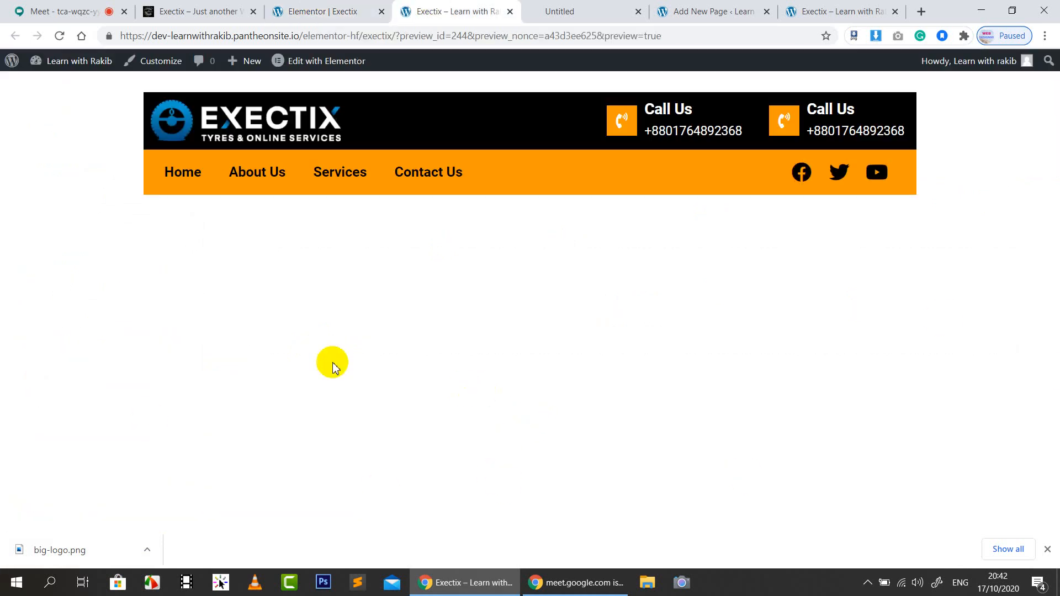
click(243, 9)
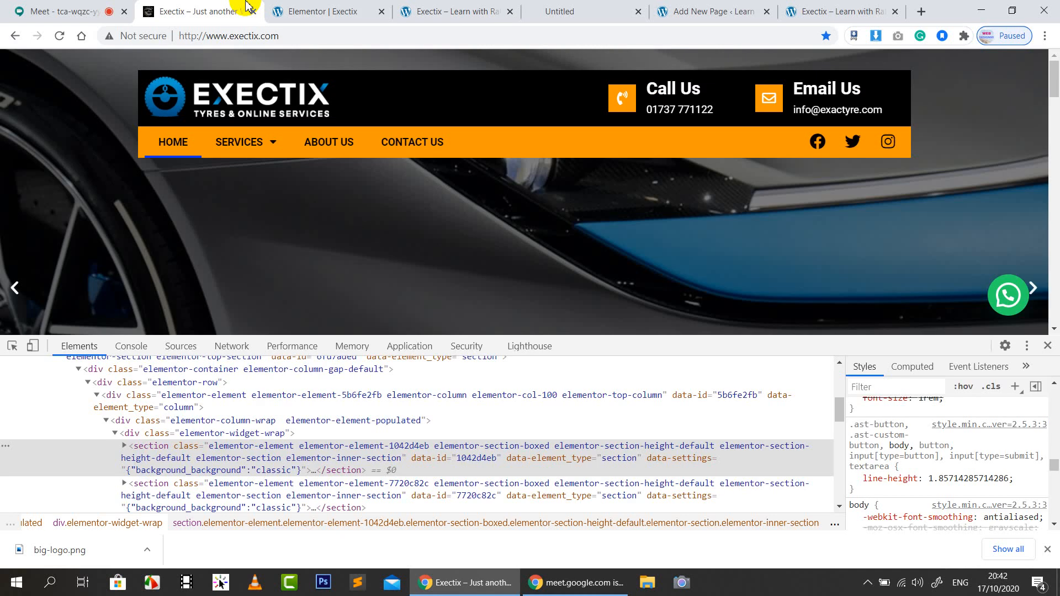
click(480, 8)
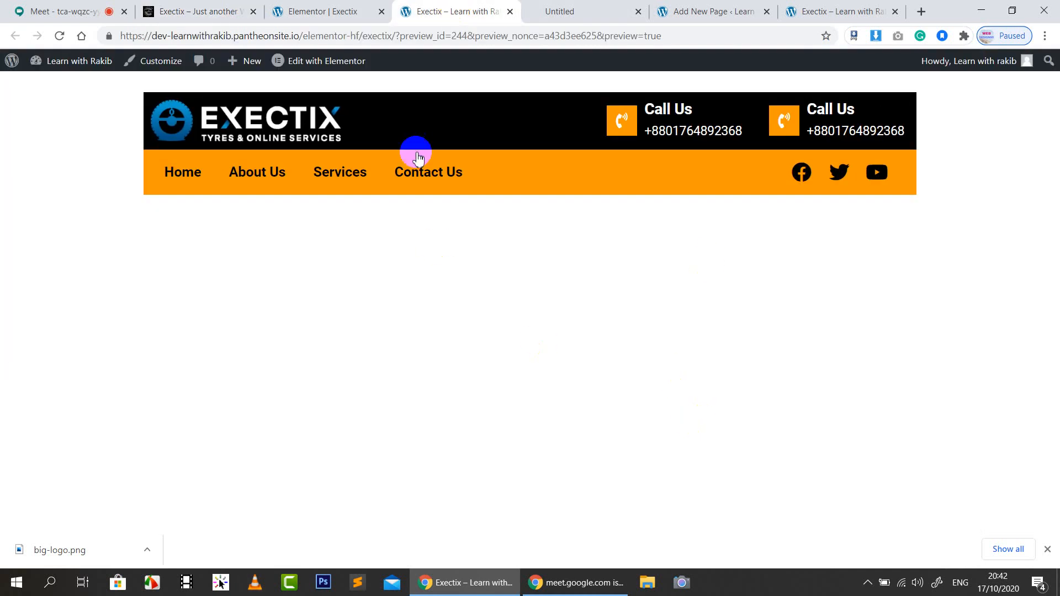
click(332, 9)
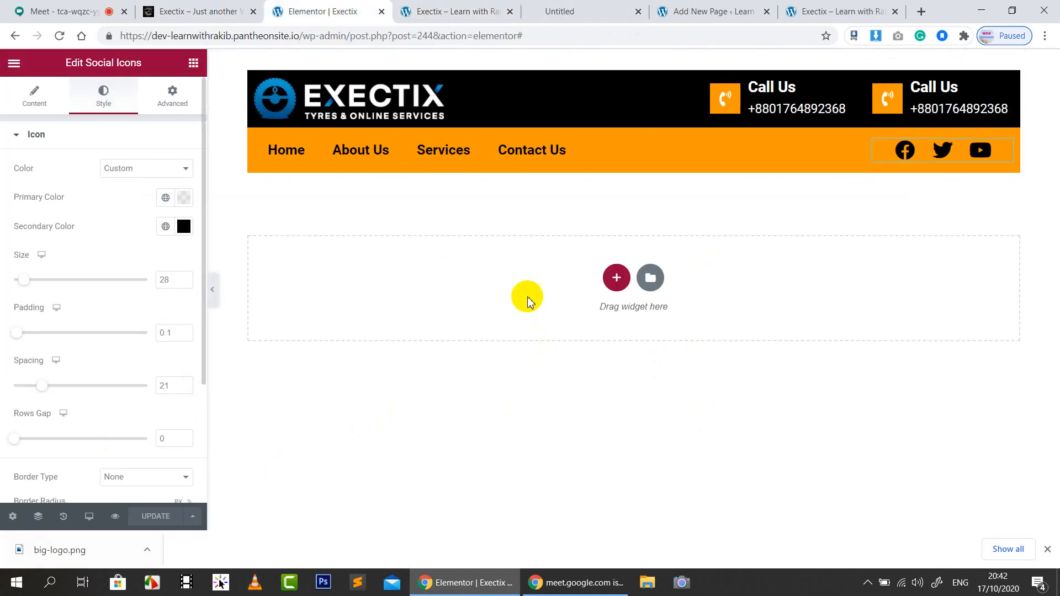
mouse_move(621, 102)
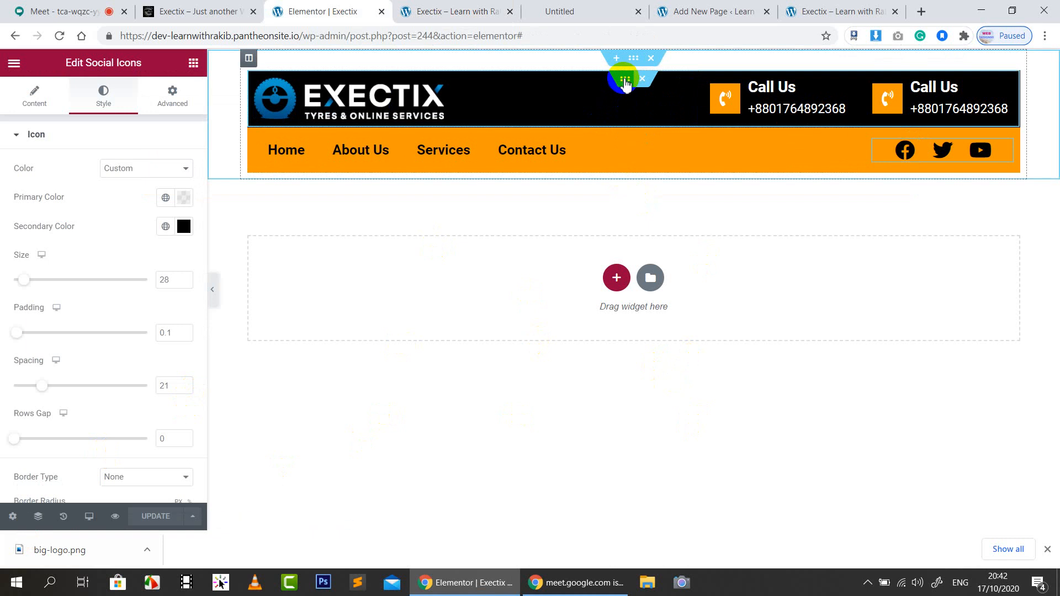
Preview the header at tablet size and narrow the logo column from 60% to 48%
click(625, 81)
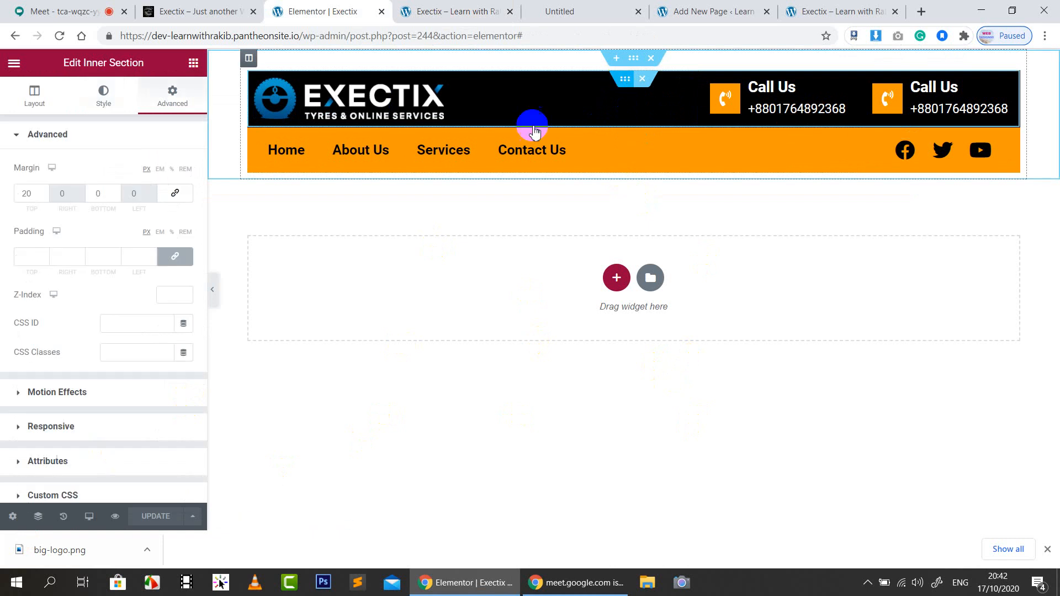
click(97, 523)
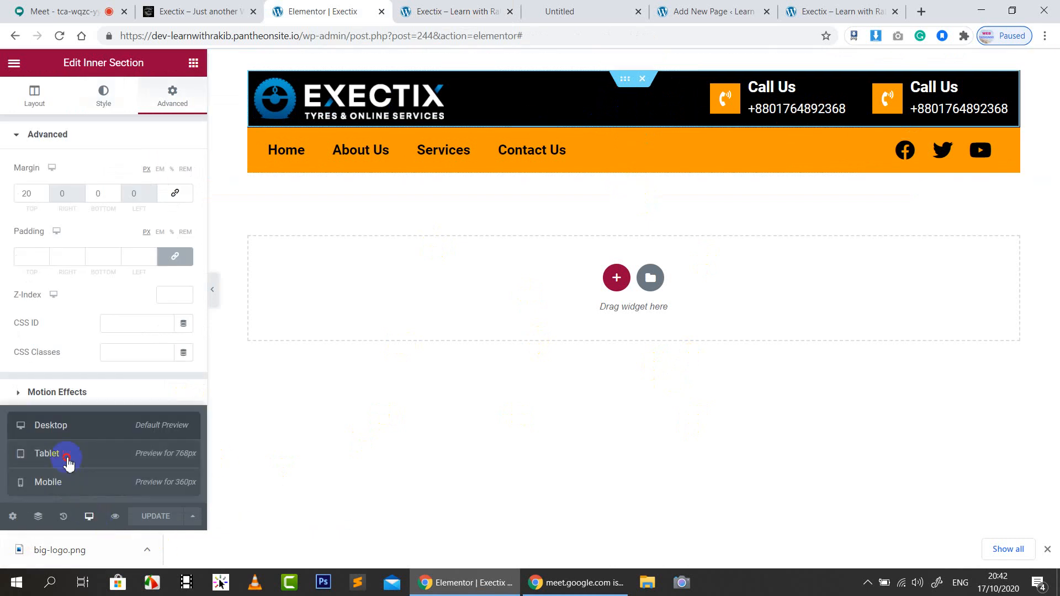
click(67, 458)
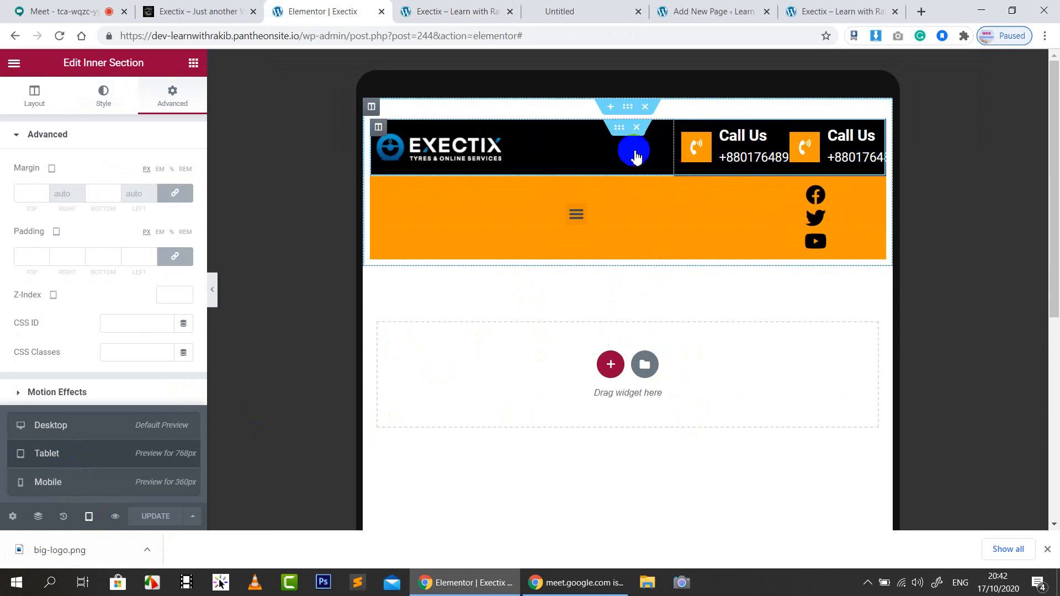
click(379, 127)
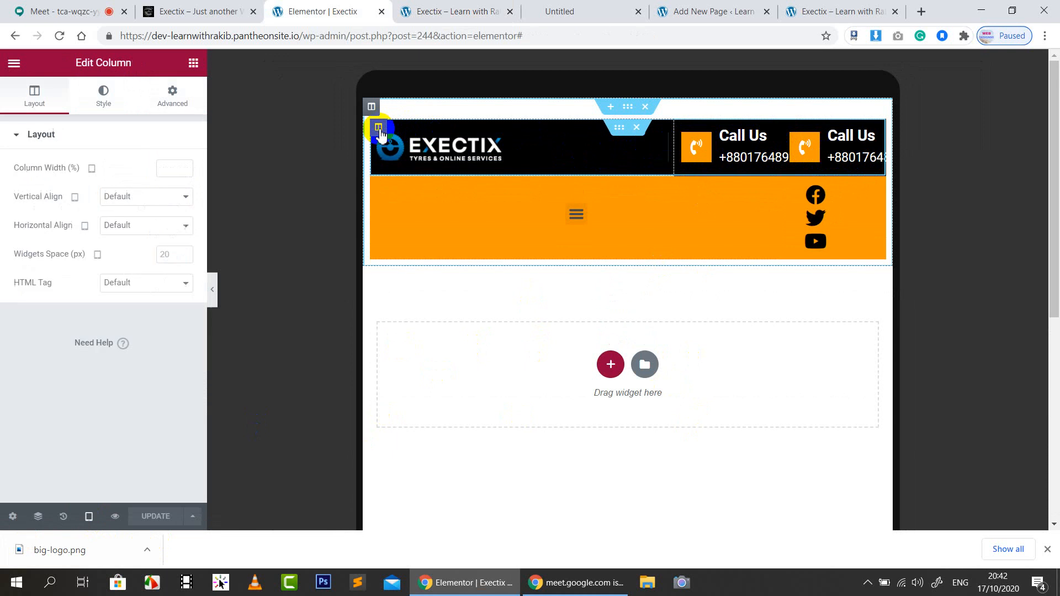
text(60)
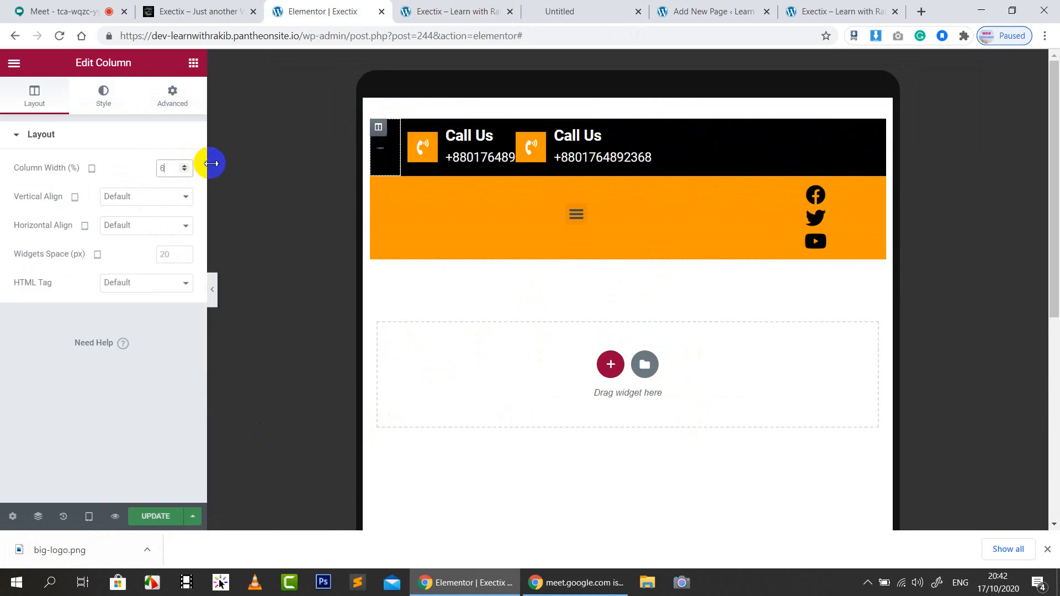
key(Down)
key(Down)
key(Down)
key(Down)
key(Down)
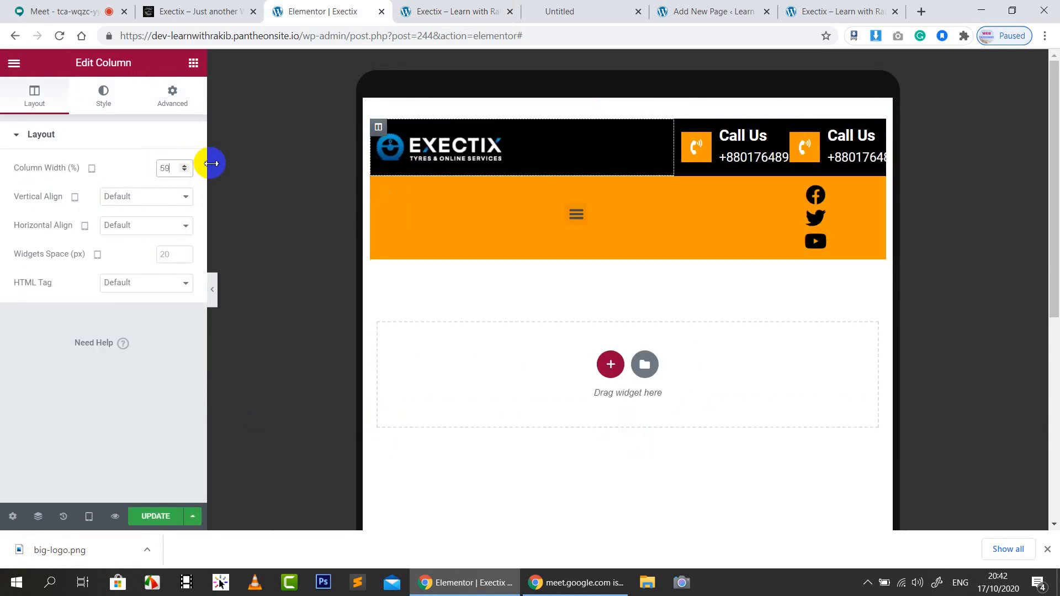
key(Down)
key(Down)
key(Down)
key(Down)
key(Down)
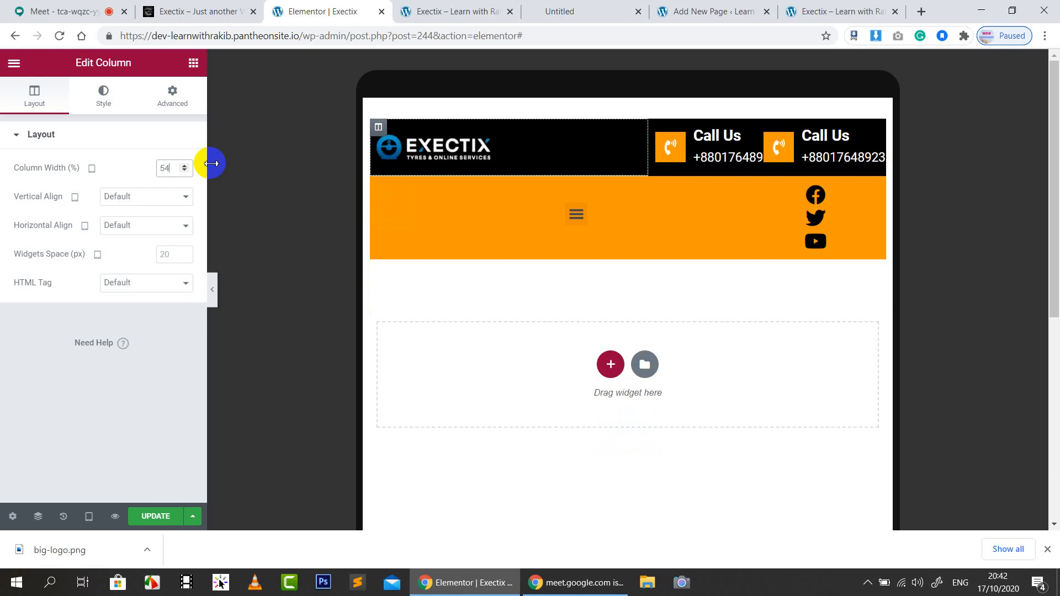
key(Down)
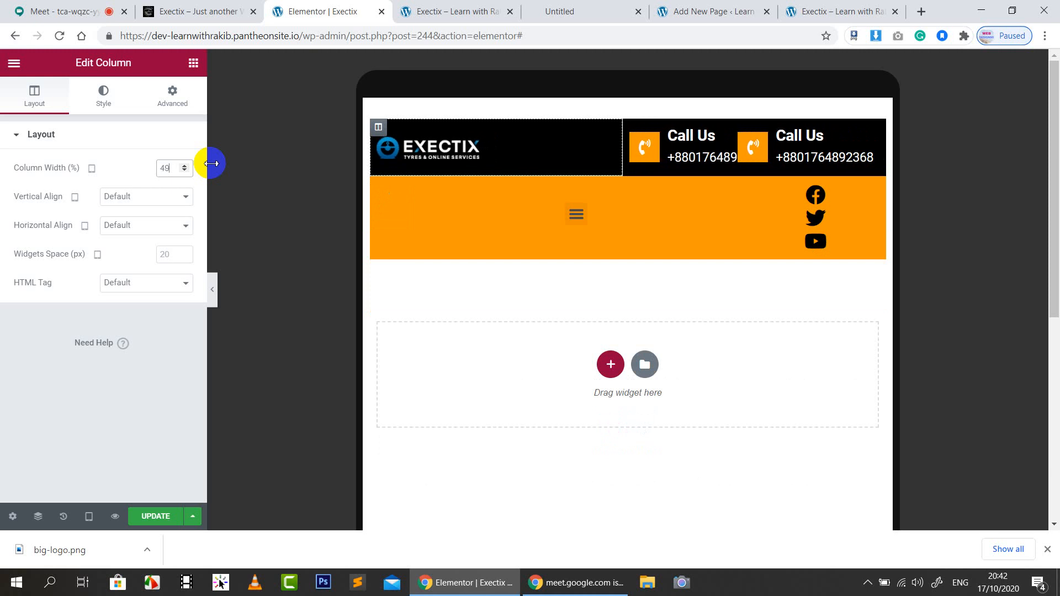
key(Up)
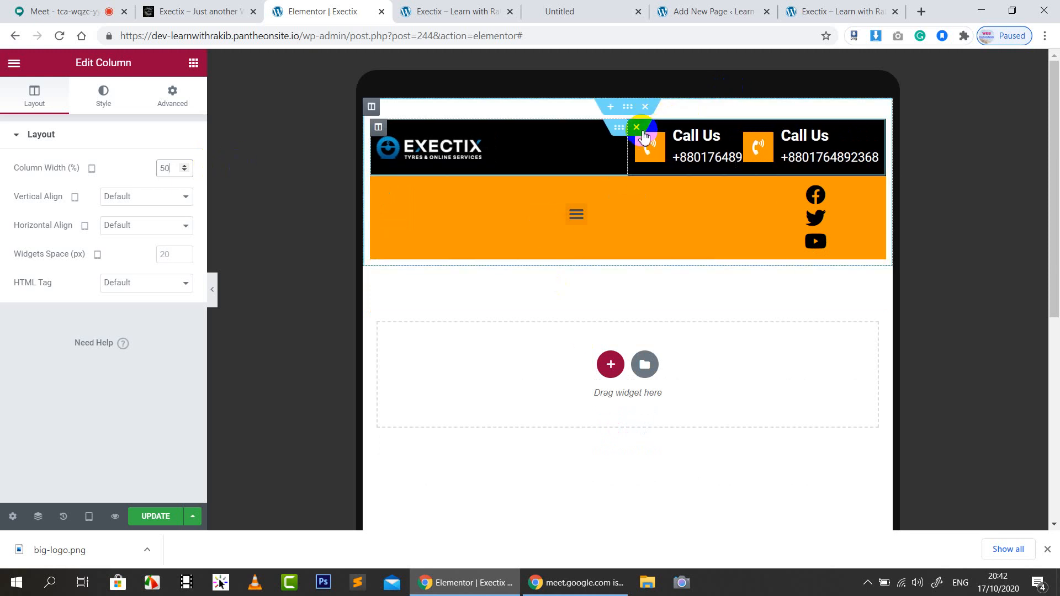
key(Down)
key(Down)
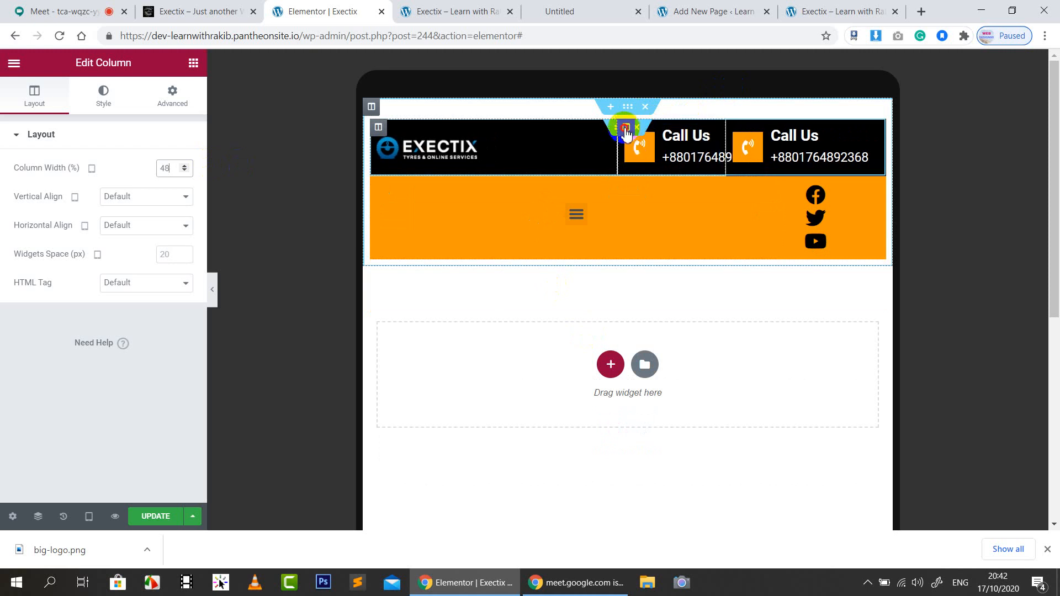
Widen the first Call Us column to 28% and narrow the logo column to 43%
click(626, 129)
text(20)
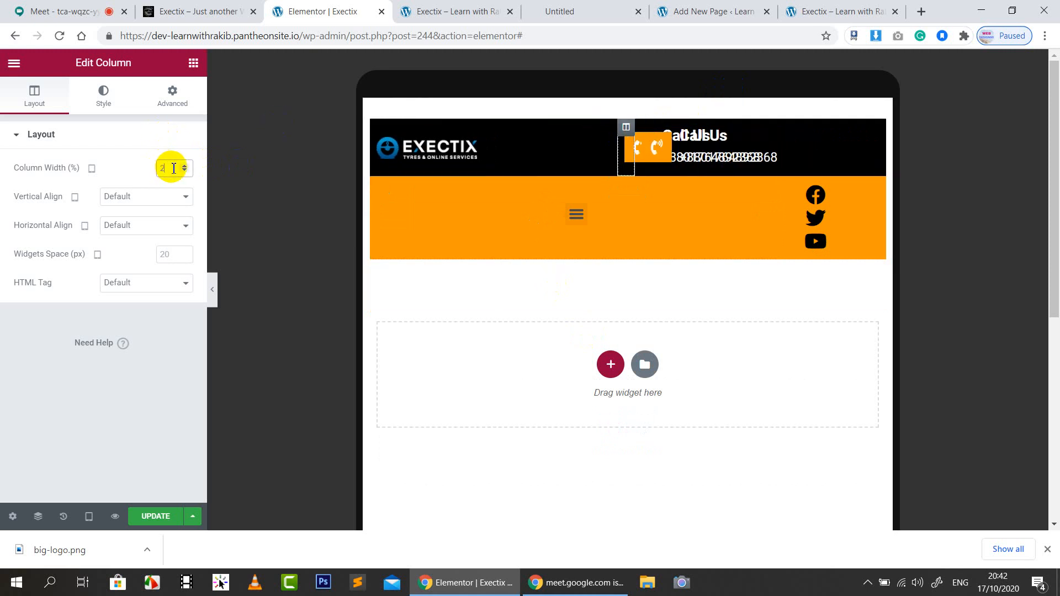
key(Up)
key(Up)
key(Up)
key(Up)
key(Up)
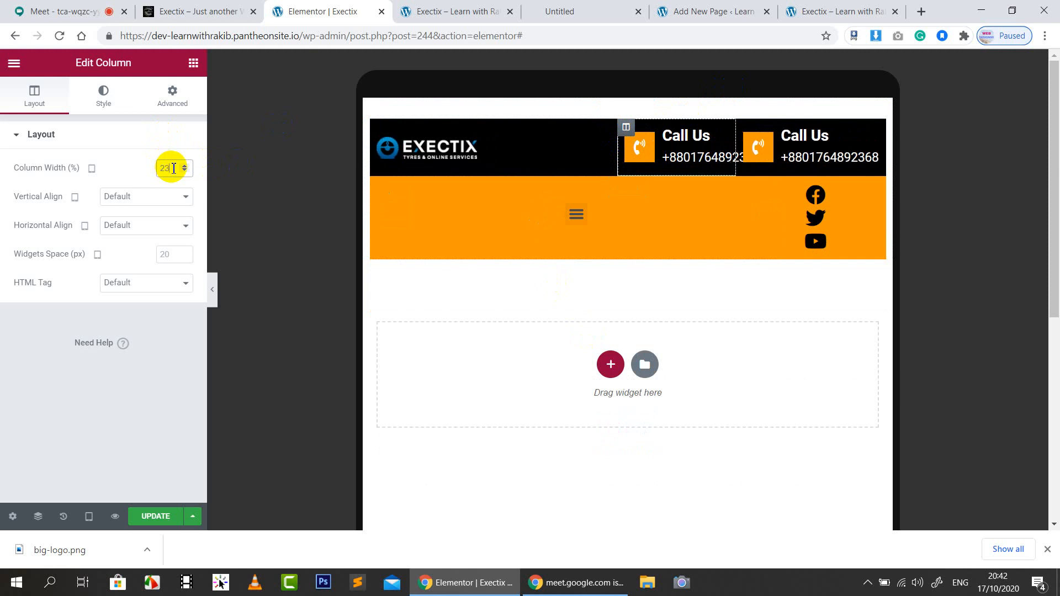
key(Up)
key(Up)
key(Up)
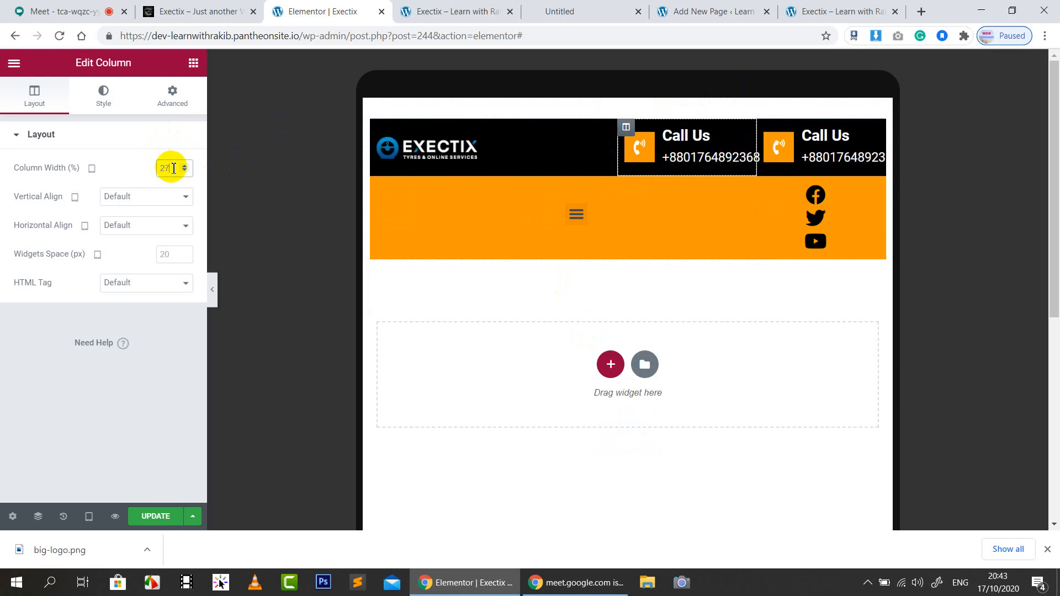
click(382, 140)
click(184, 172)
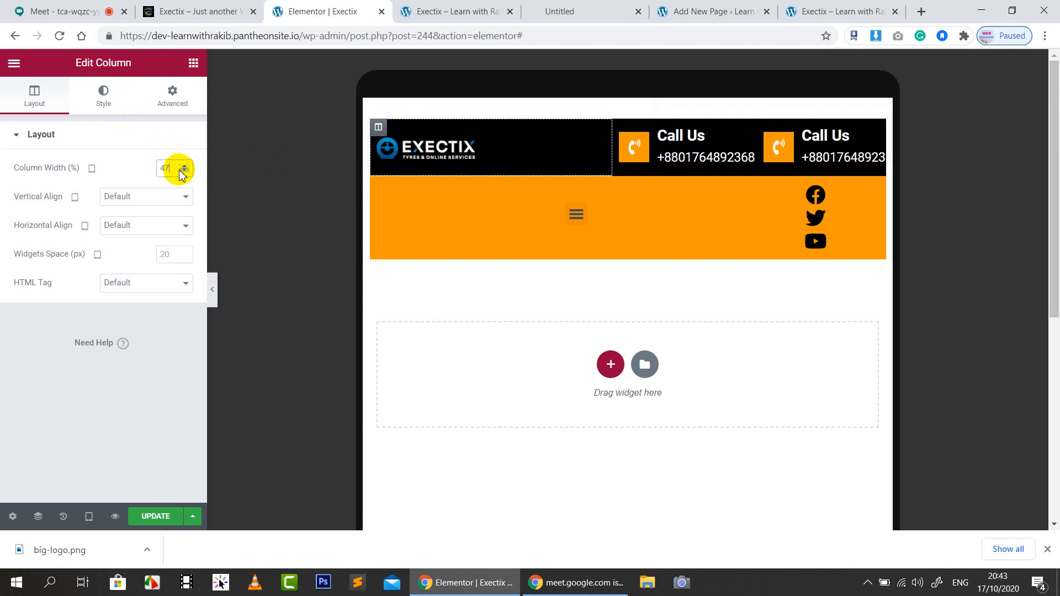
click(183, 172)
click(183, 172)
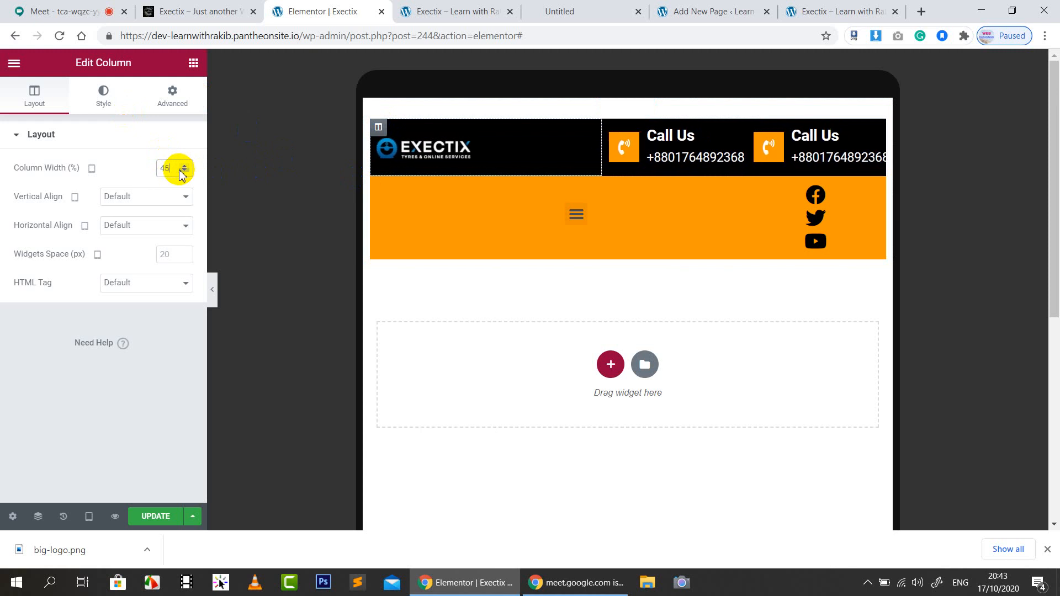
click(184, 173)
click(183, 172)
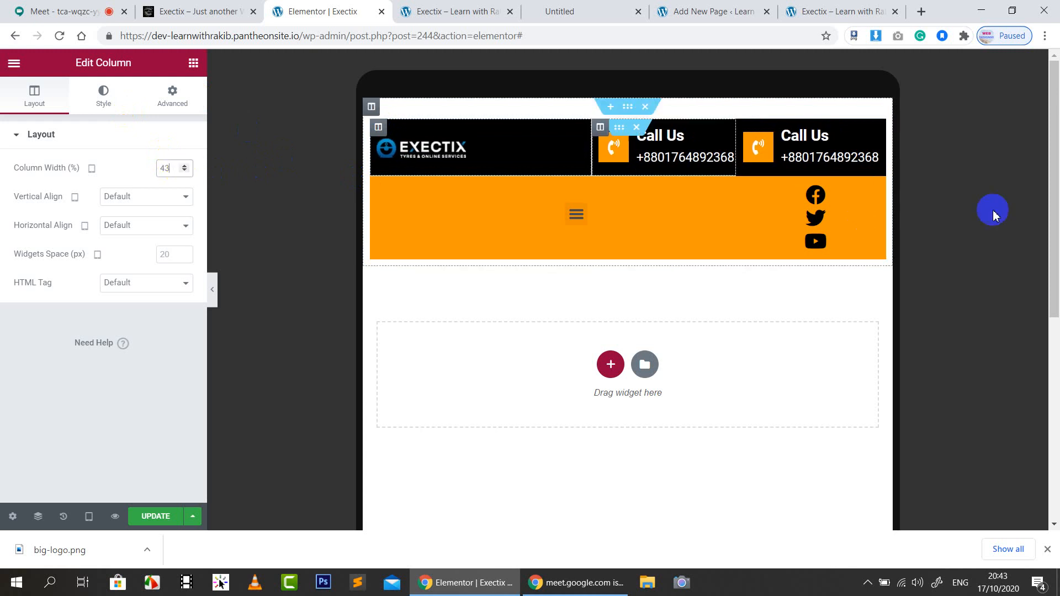
click(469, 156)
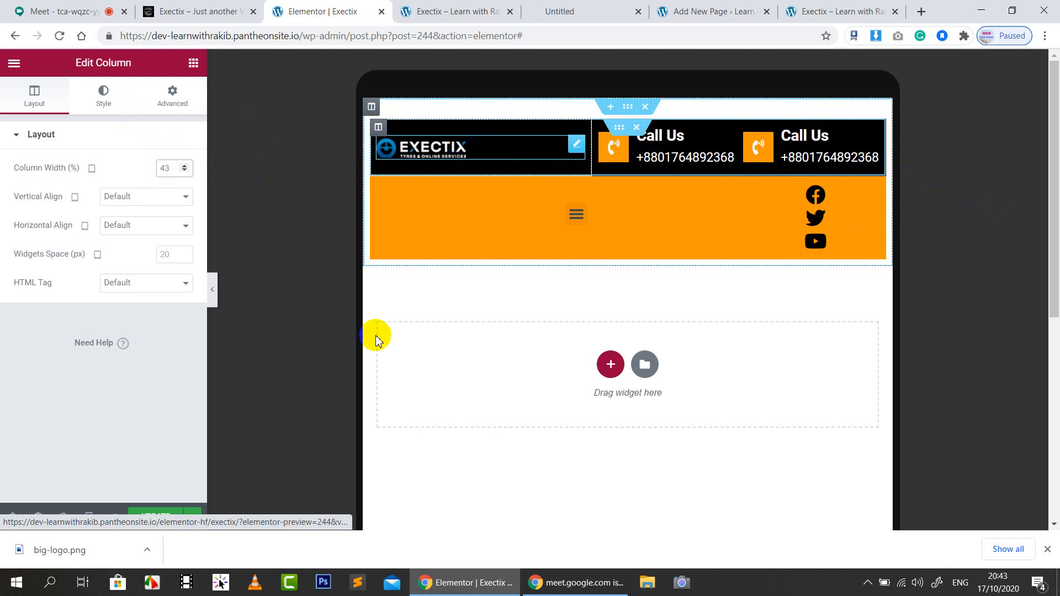
Make the logo image's Width slightly smaller in its Style settings
drag(19, 191, 99, 187)
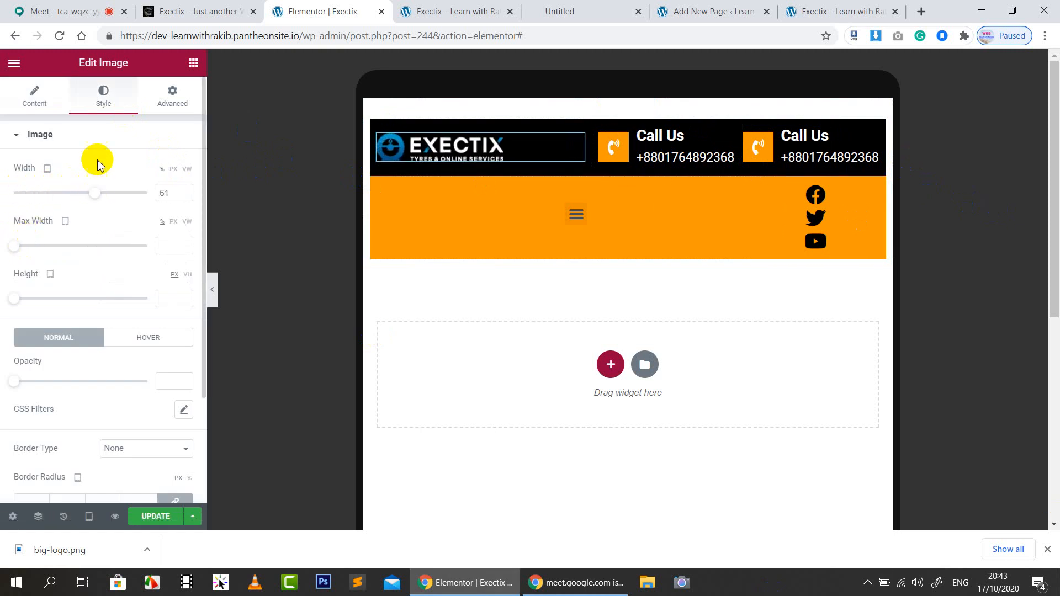
click(109, 141)
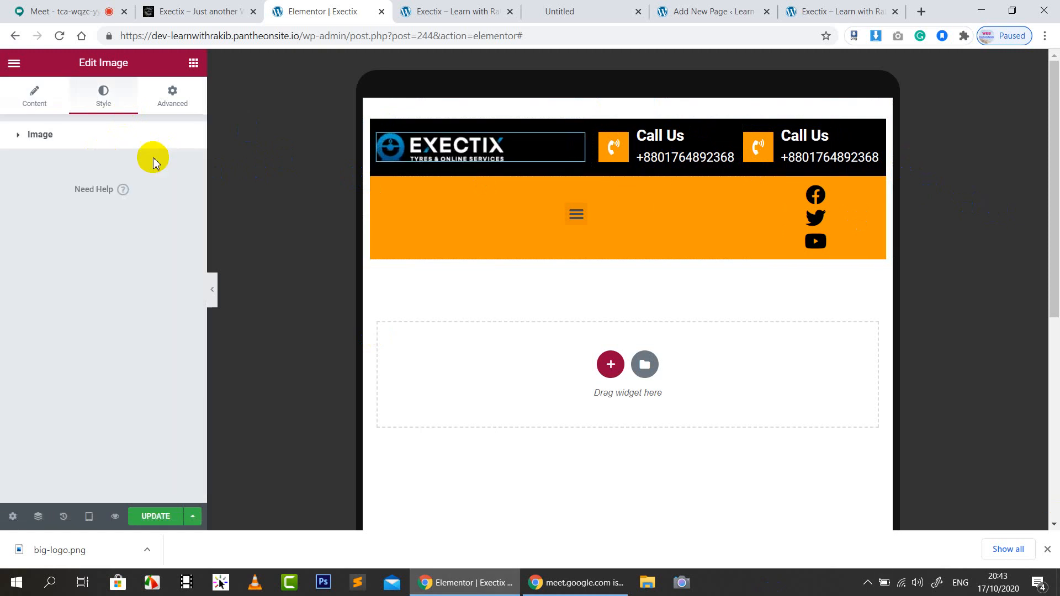
click(579, 213)
click(576, 200)
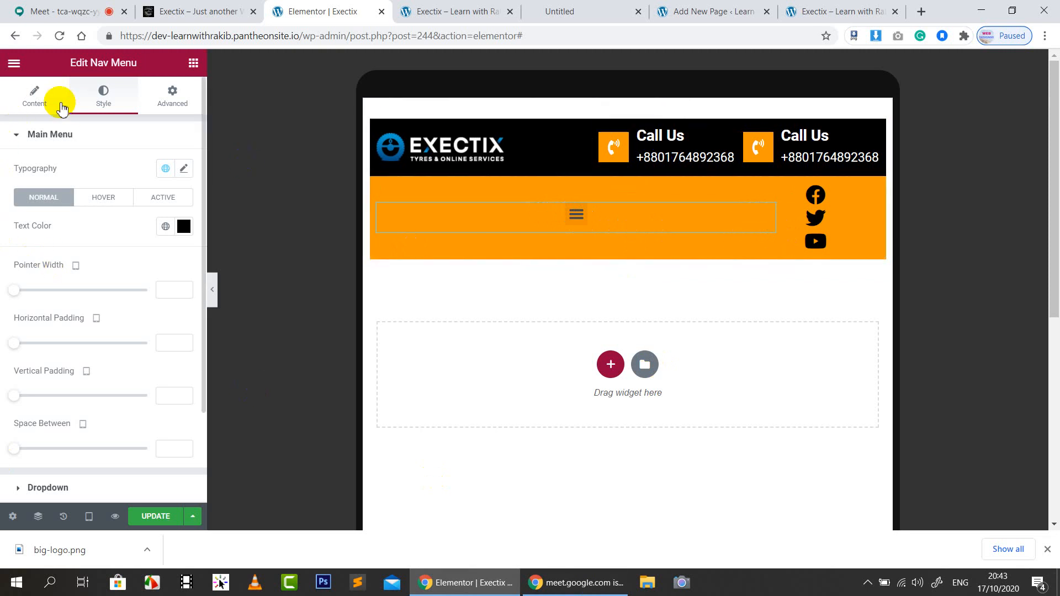
Set the nav menu's Mobile Dropdown Breakpoint to Mobile (< 768px)
click(42, 109)
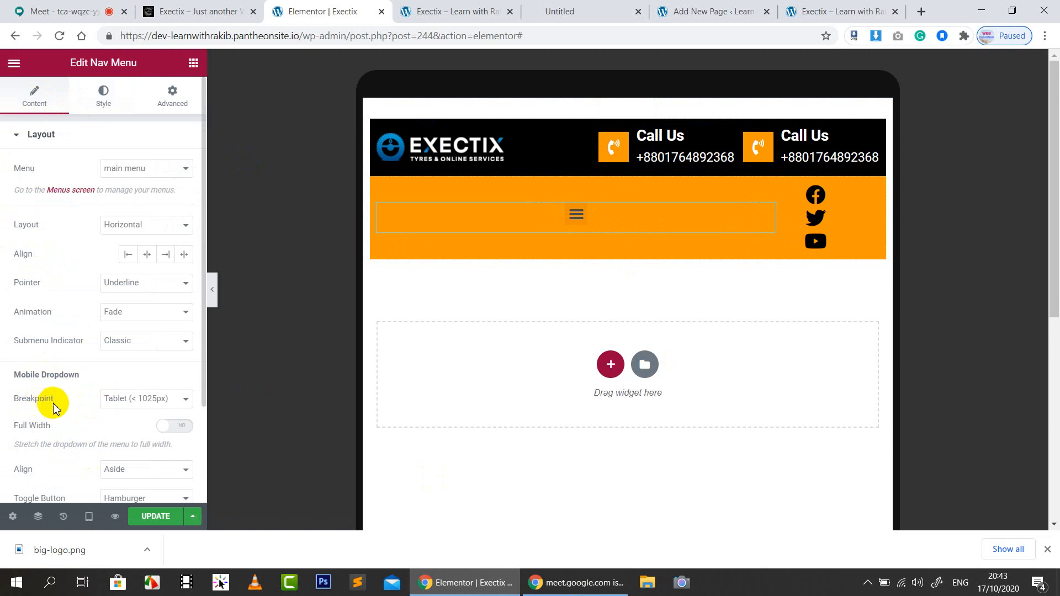
scroll(53, 407, down, 2)
click(120, 313)
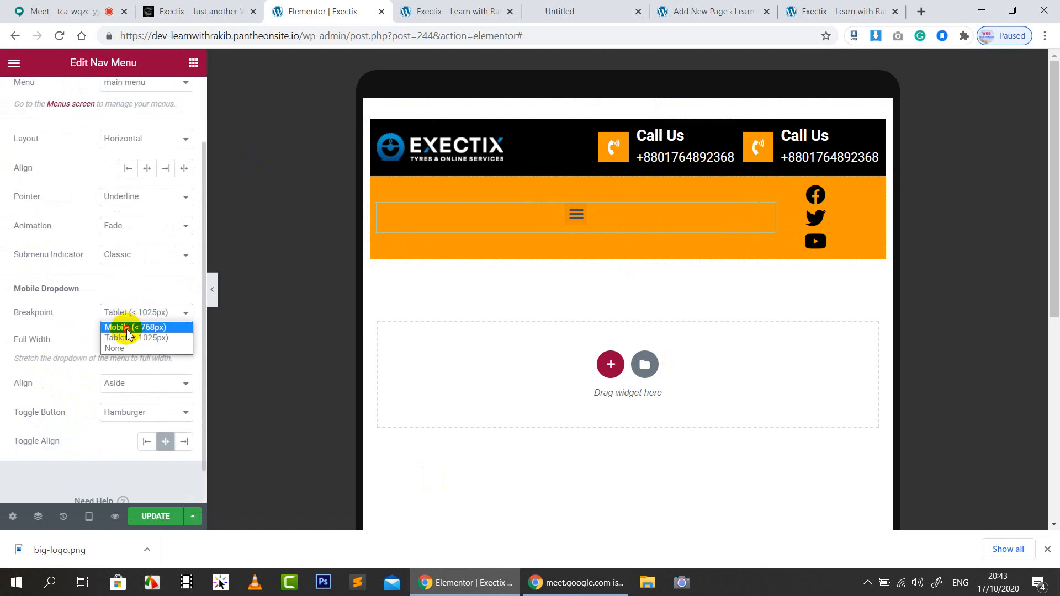
click(128, 328)
click(622, 220)
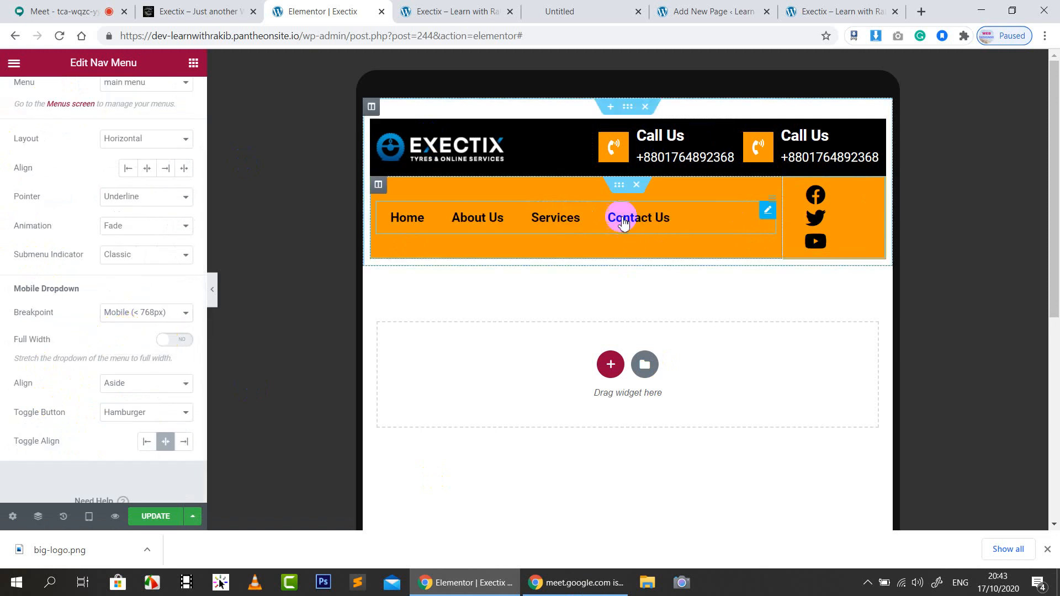
click(378, 185)
click(186, 170)
On tablet, set the nav column to 63% and try different widths for the social icons column
text(60)
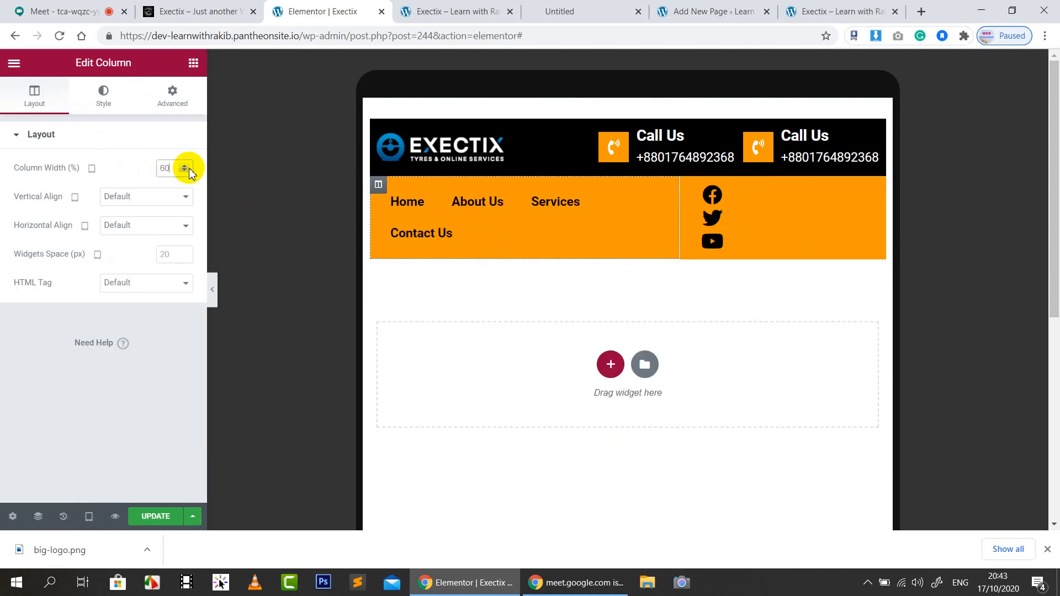
click(189, 169)
click(190, 169)
click(190, 169)
click(190, 169)
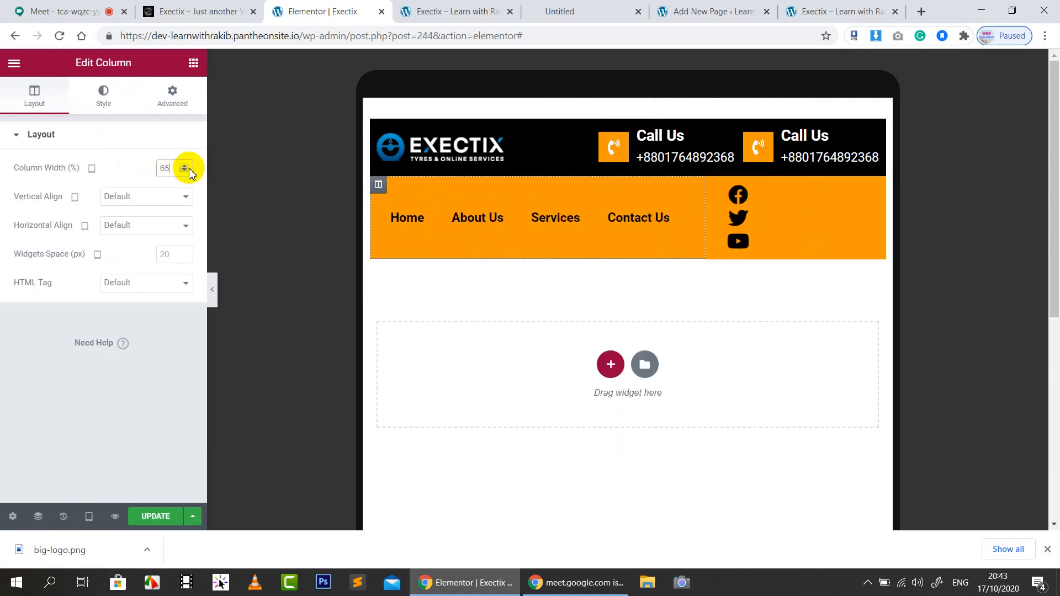
click(186, 170)
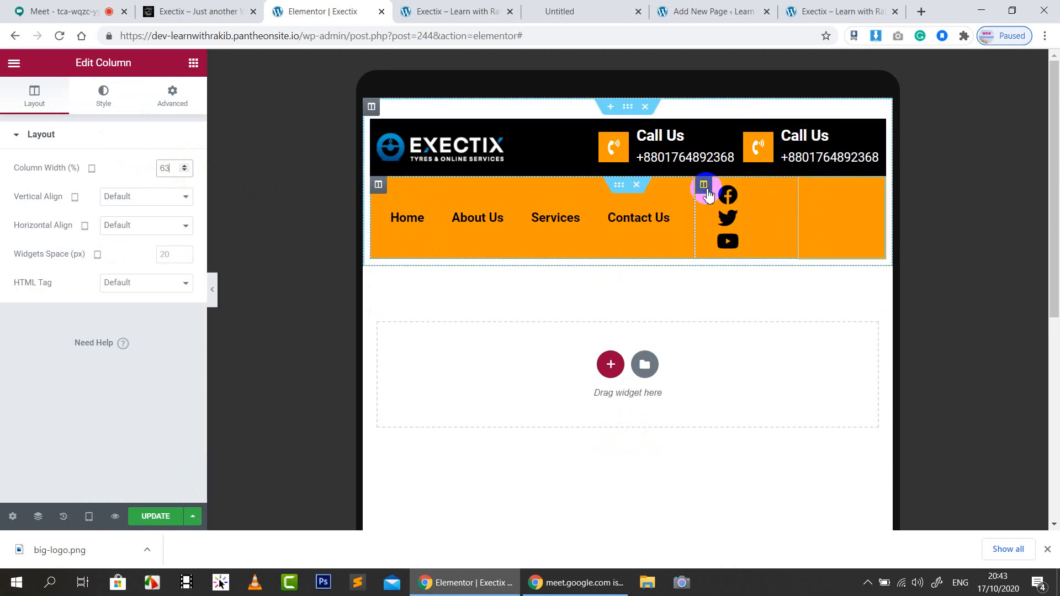
click(703, 184)
text(60)
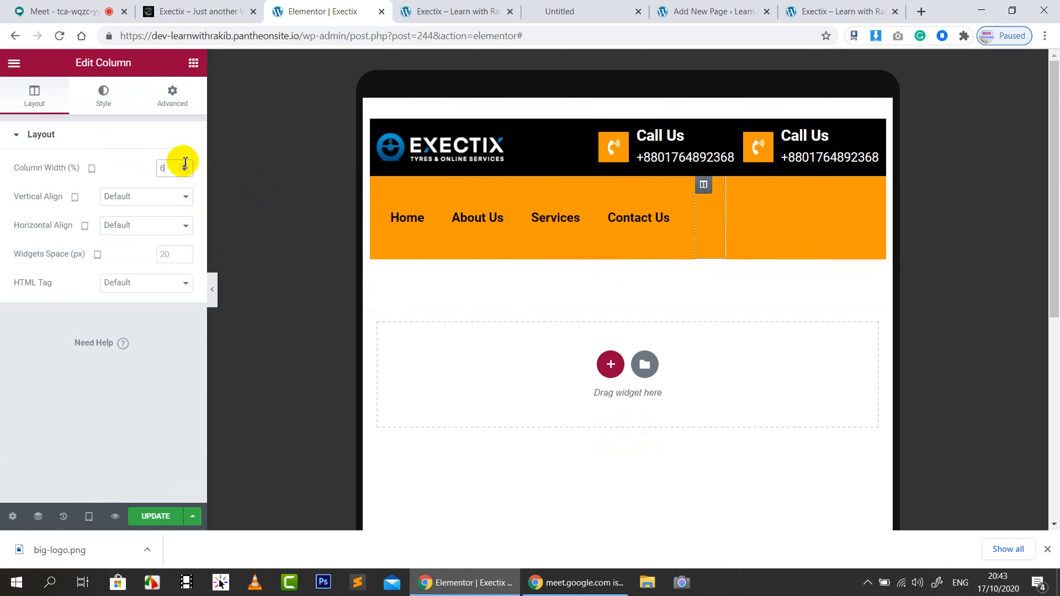
key(Down)
key(Down)
key(Down)
key(Down)
key(Down)
key(Down)
key(Down)
key(Down)
key(Down)
key(Down)
key(Down)
key(Down)
key(Down)
key(Down)
key(Down)
key(Down)
key(Down)
key(Down)
key(Down)
key(Down)
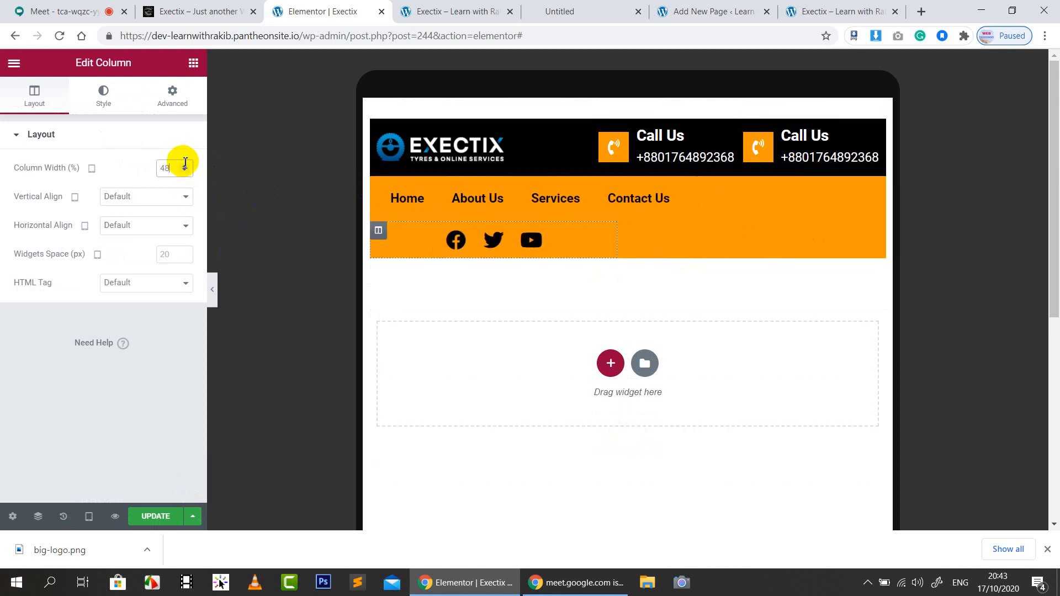
key(Up)
key(Up)
key(Up)
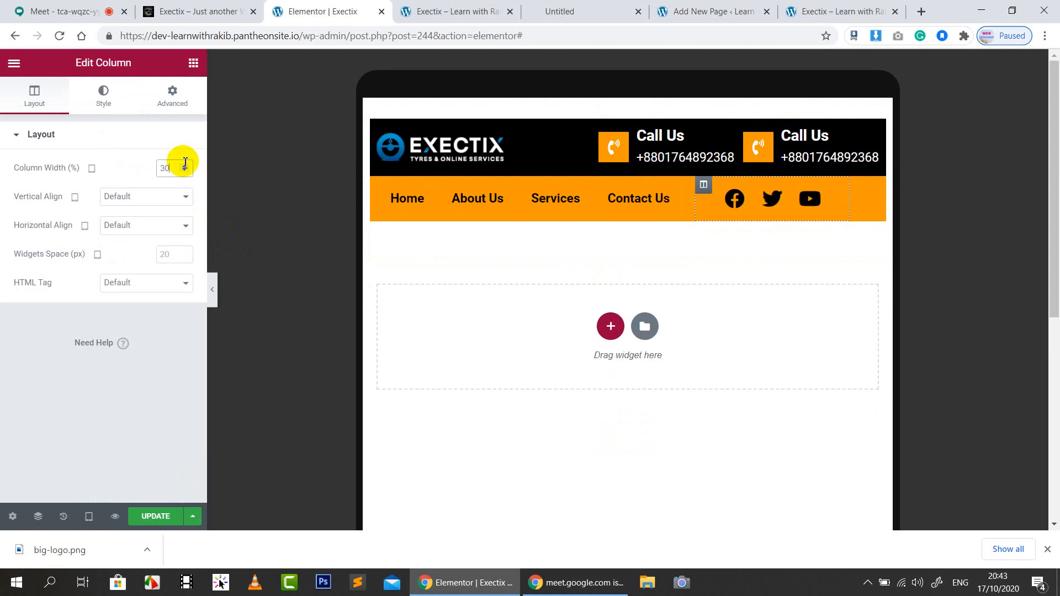
key(Up)
key(Up)
key(Up)
key(Up)
key(Up)
key(Up)
key(Up)
key(Up)
key(Up)
key(Down)
key(Down)
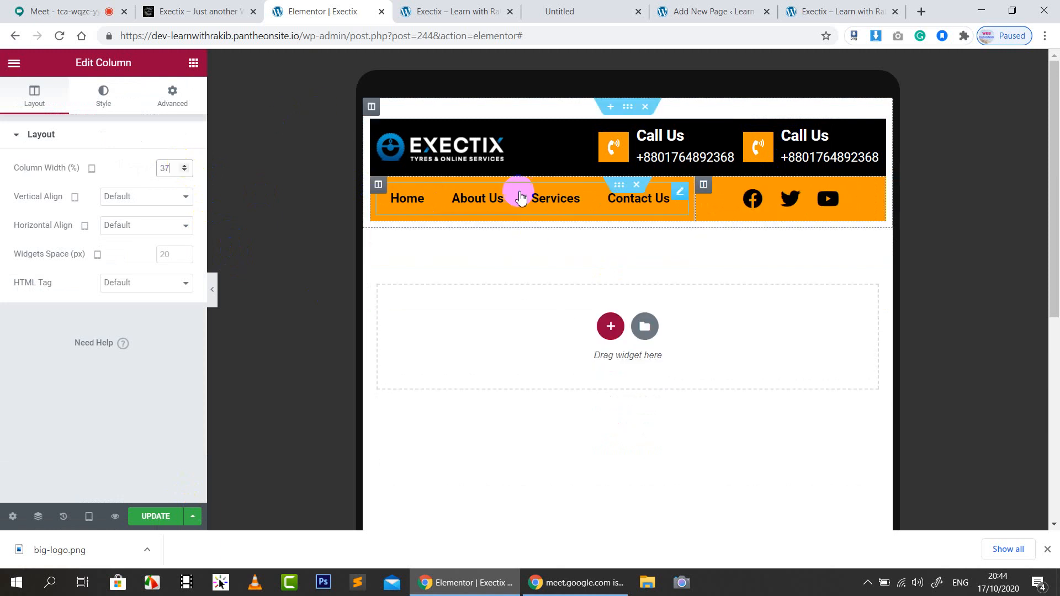
Rebalance the widths, trying the nav column up to 75% and the social column down to 25%
click(379, 185)
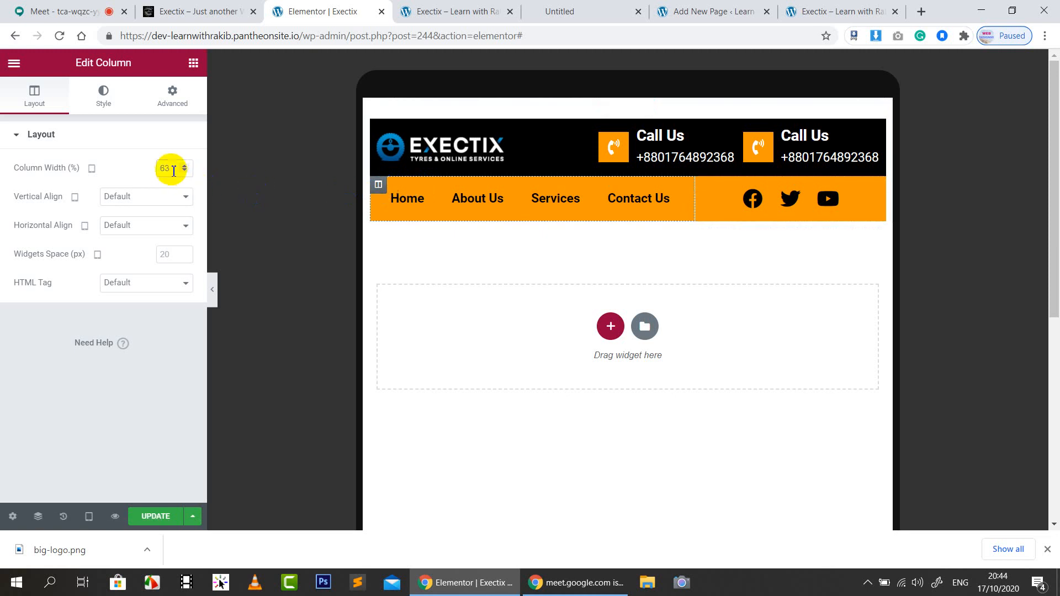
key(Up)
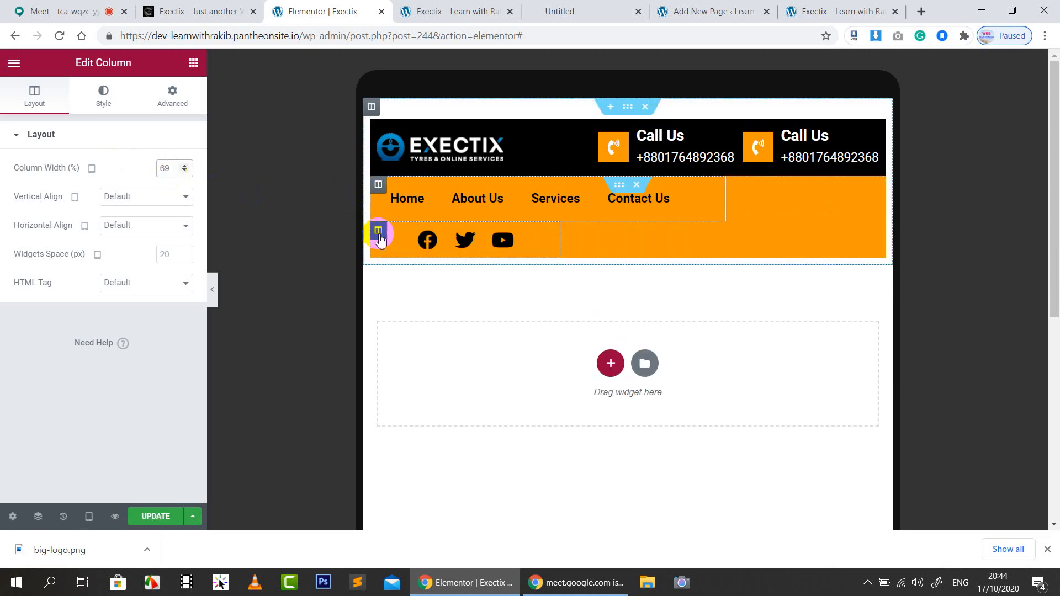
click(378, 230)
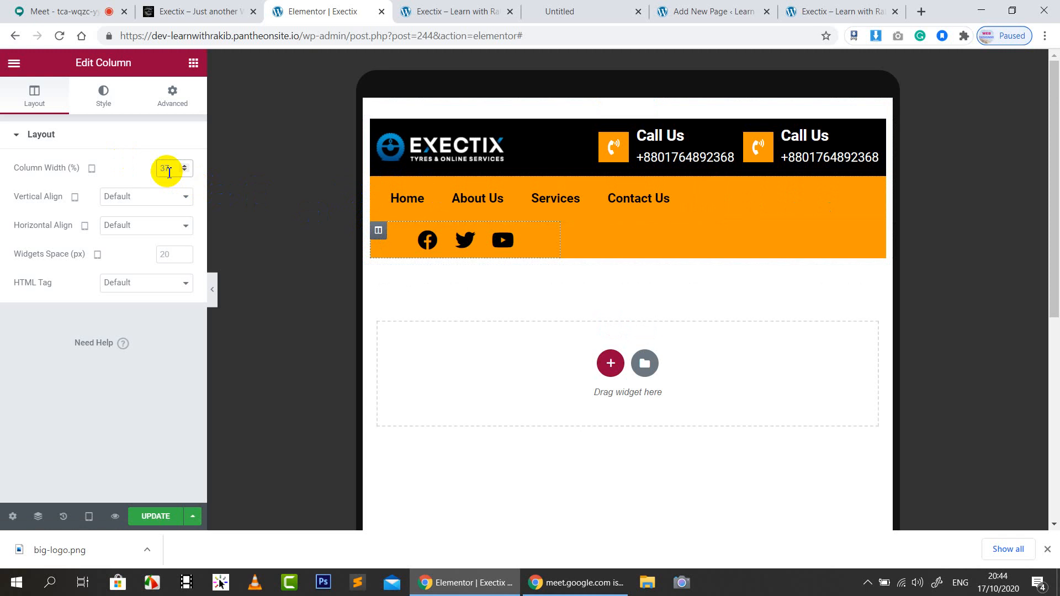
key(Down)
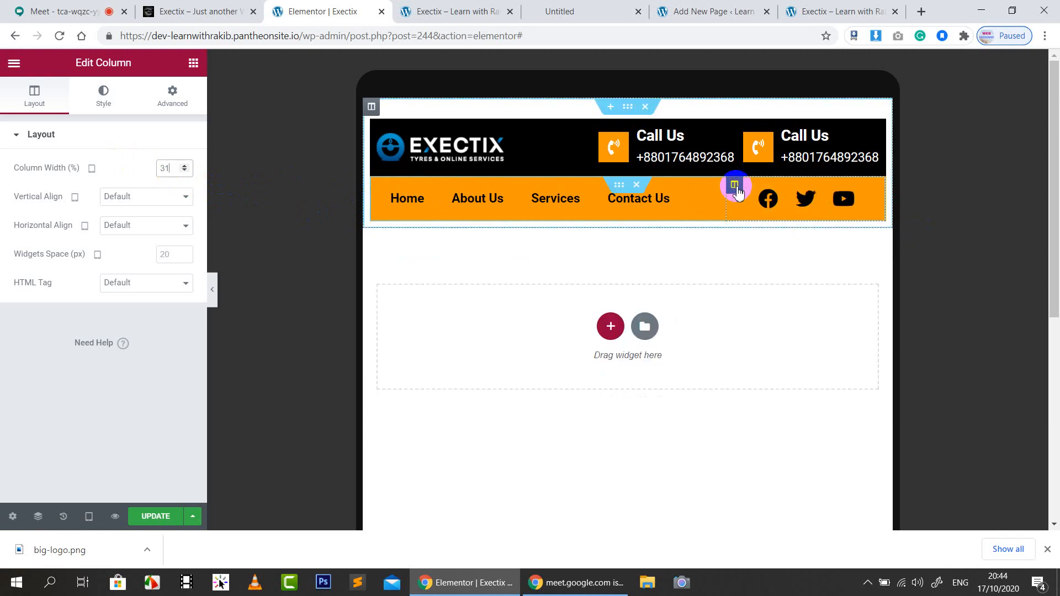
click(378, 185)
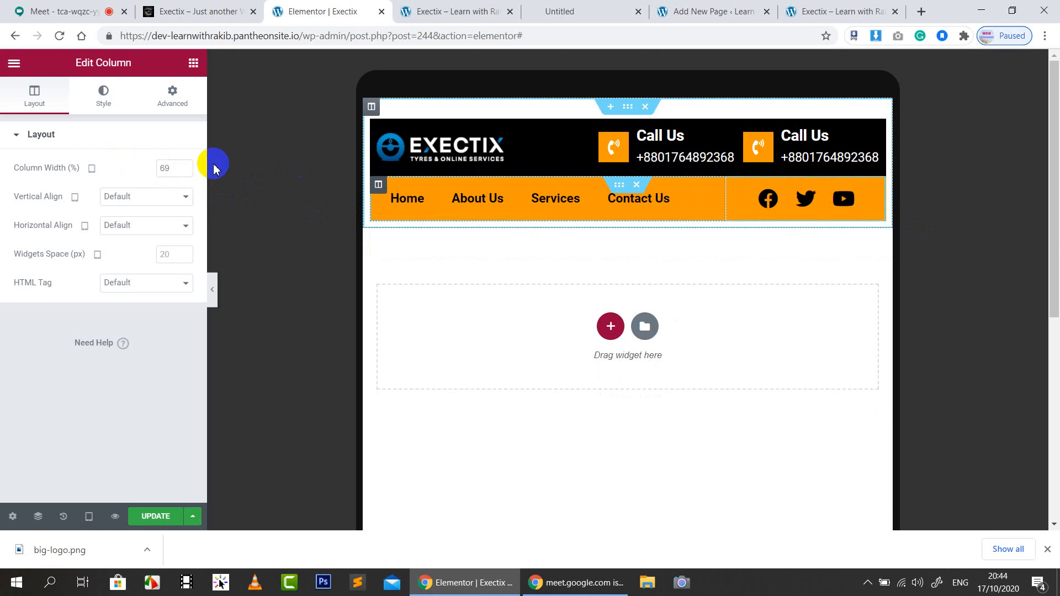
click(181, 166)
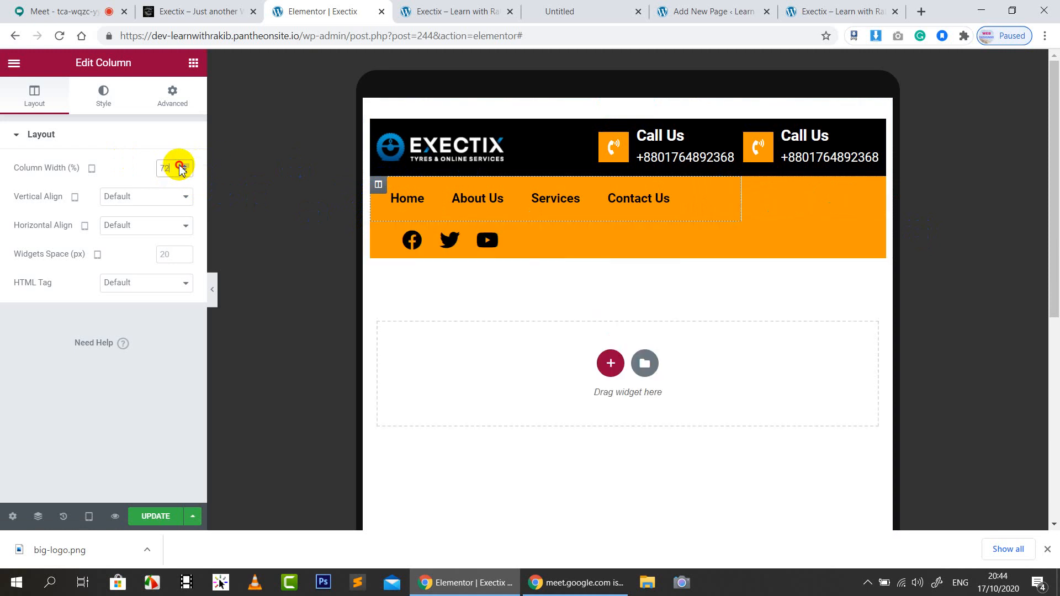
click(183, 167)
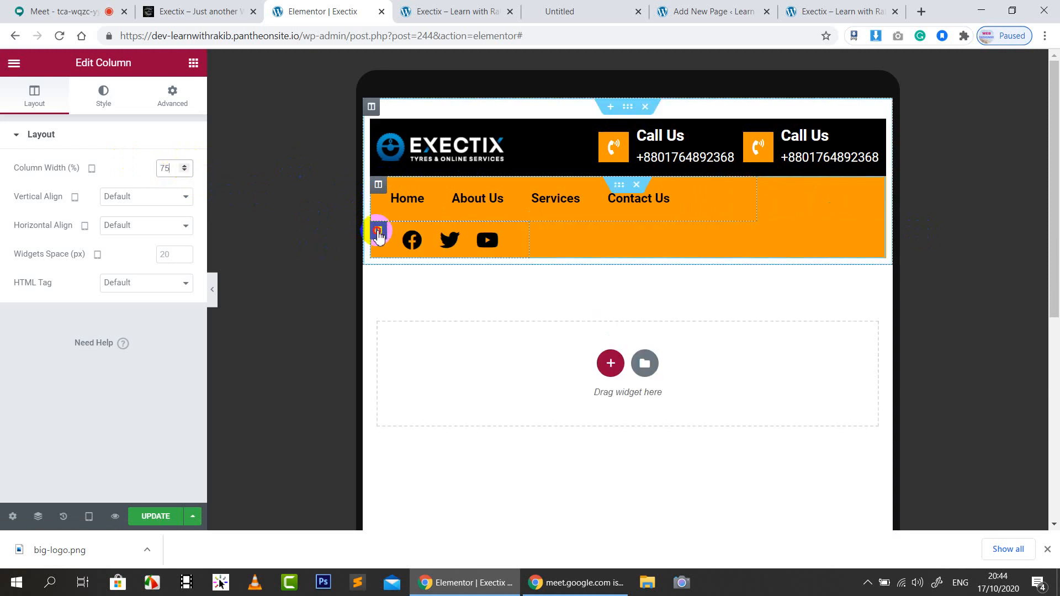
click(379, 232)
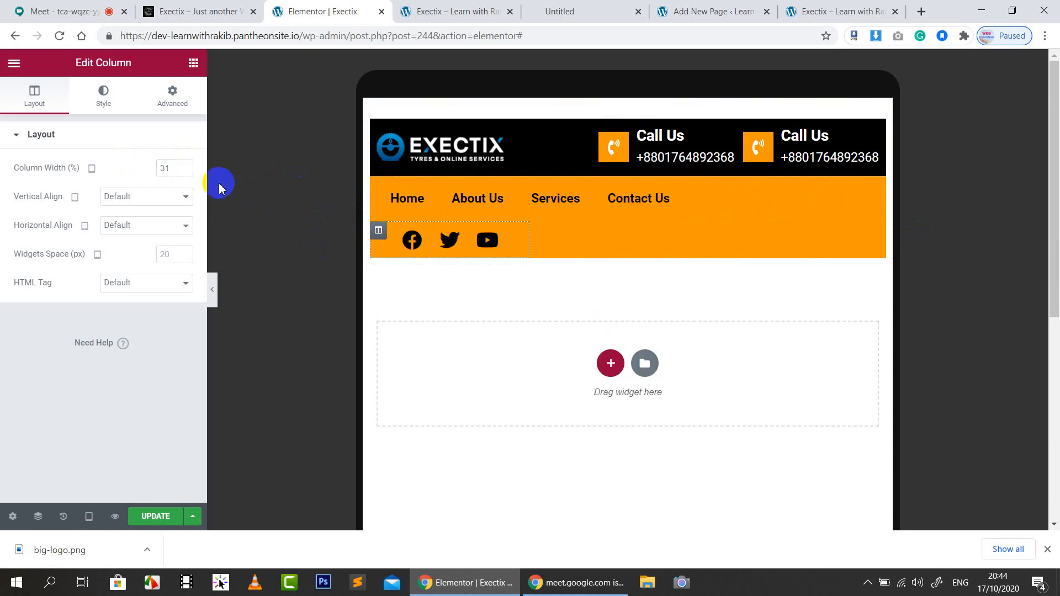
click(185, 171)
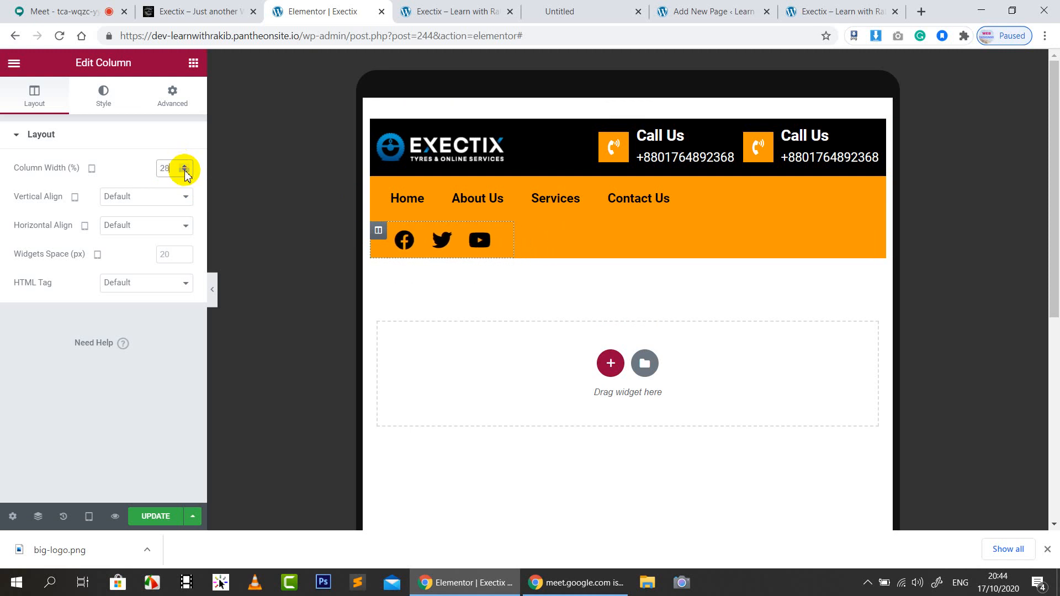
click(184, 171)
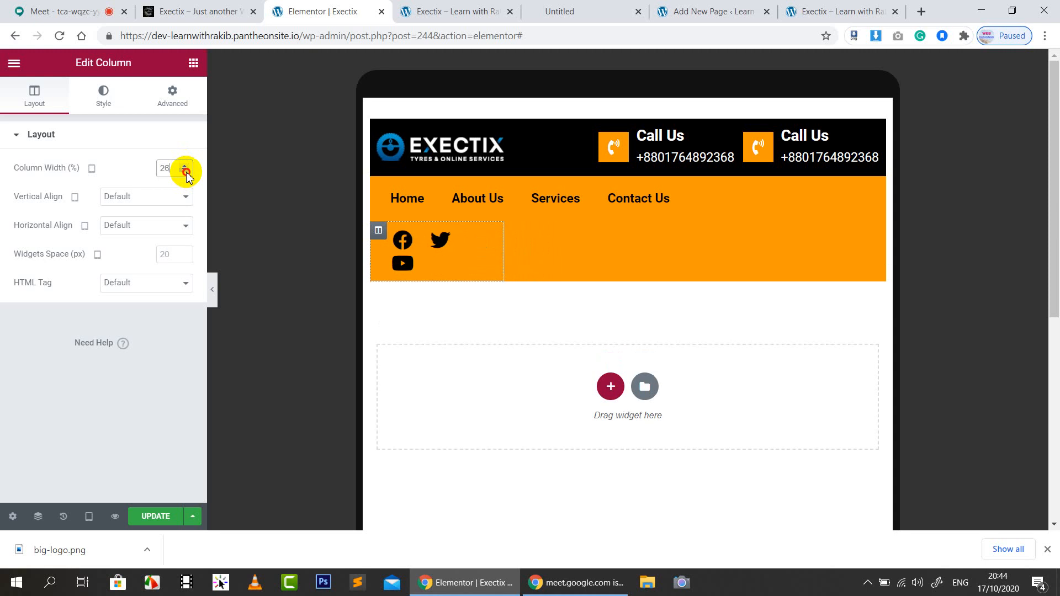
click(184, 171)
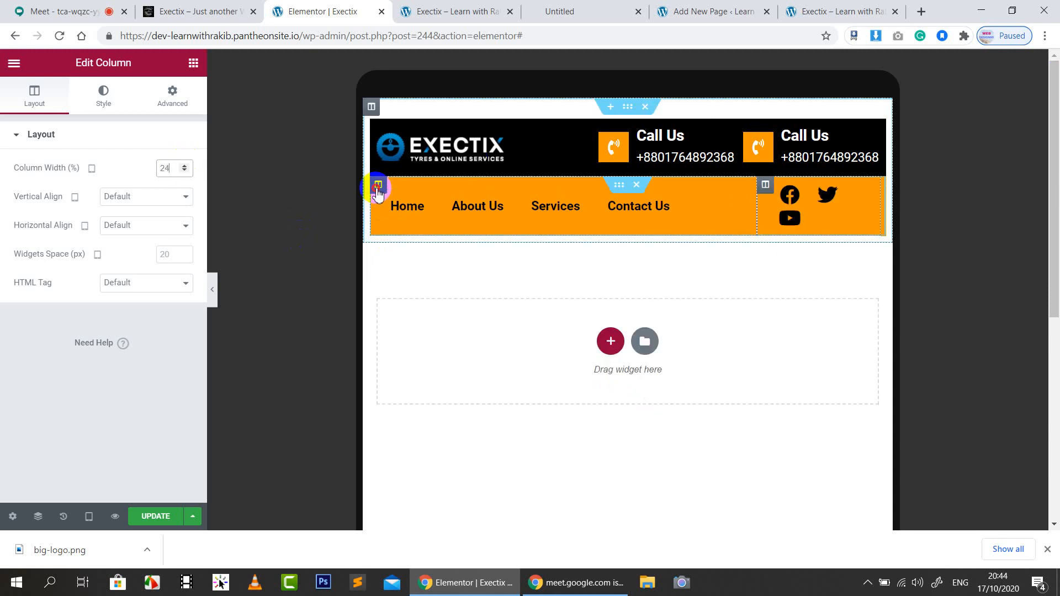
Settle on nav column 72% and social icons column 28%, then save the header
click(378, 188)
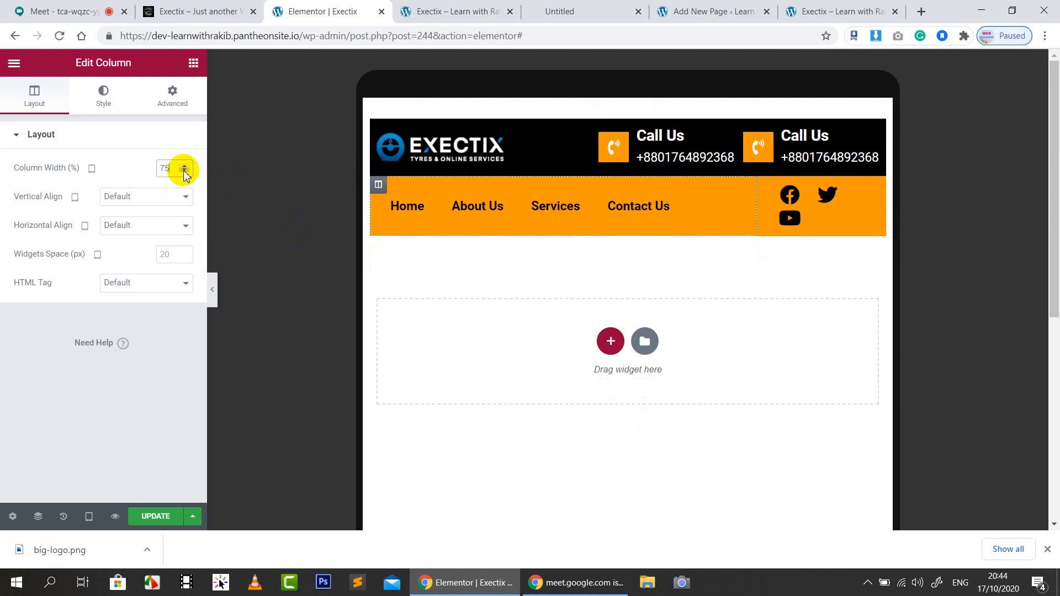
click(185, 171)
click(185, 171)
click(185, 171)
click(184, 171)
click(184, 172)
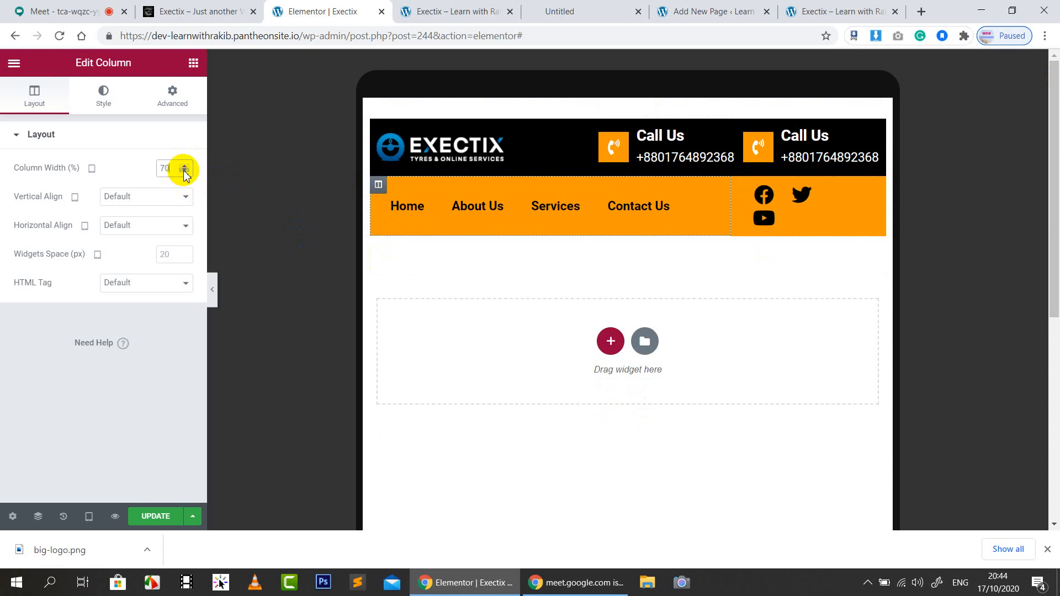
click(185, 171)
click(185, 165)
click(185, 165)
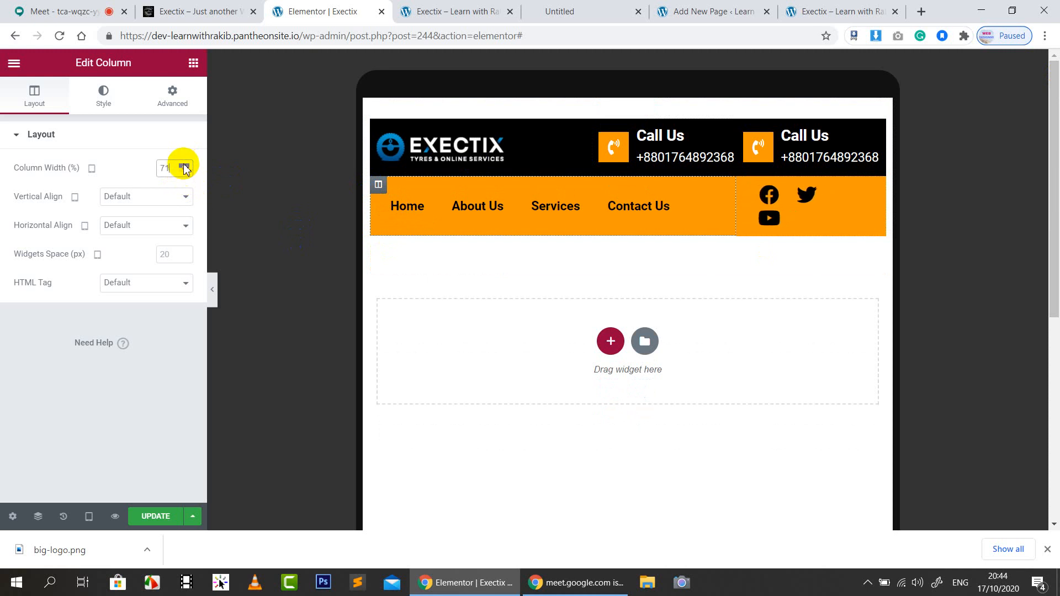
click(184, 166)
click(751, 185)
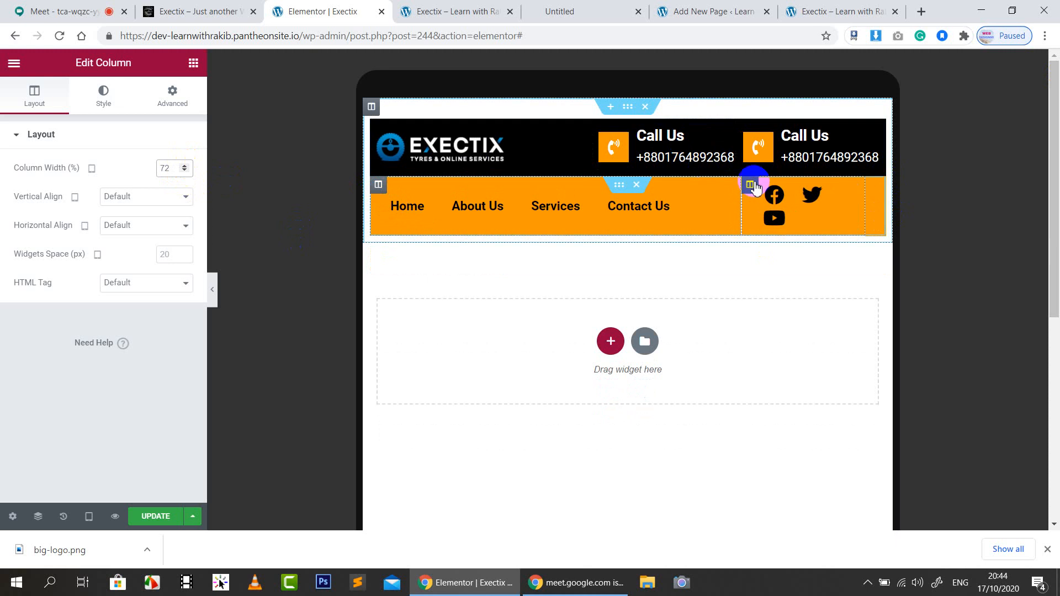
click(184, 165)
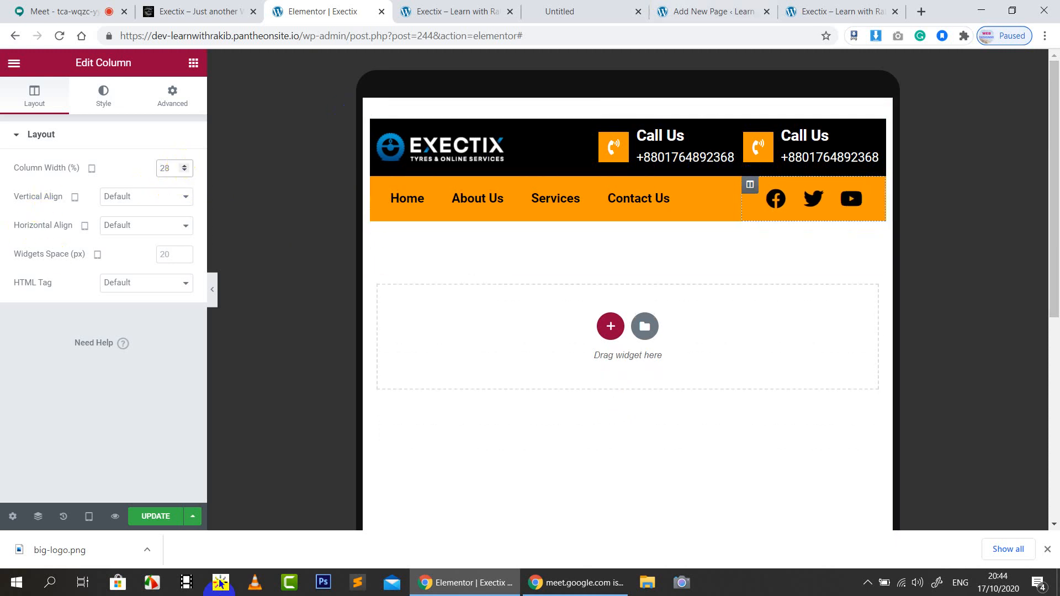
click(172, 516)
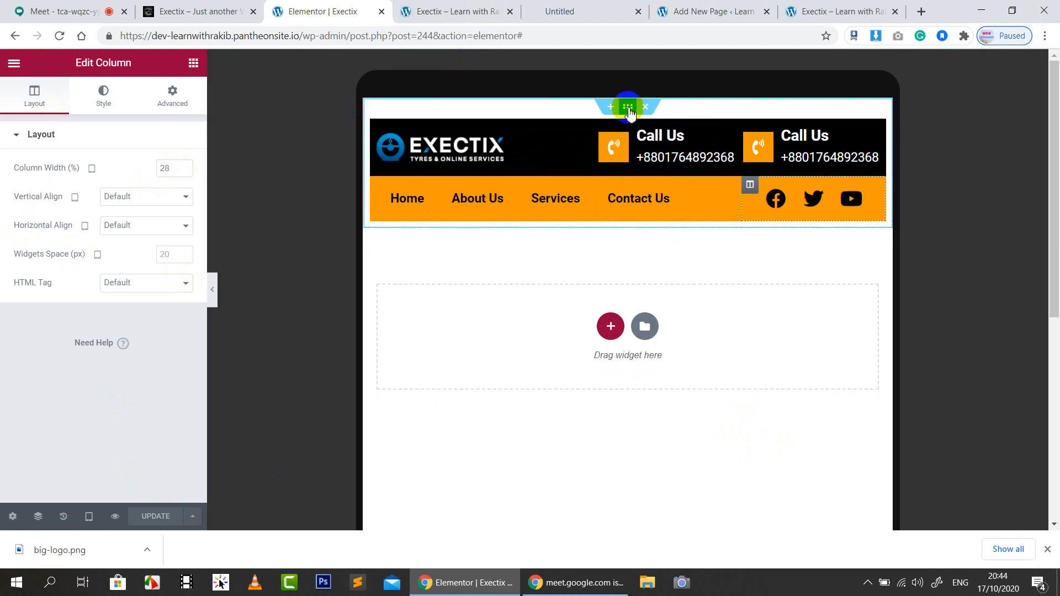
Try section Content Width 600 and 700, clear it to default, then preview on Mobile
click(628, 108)
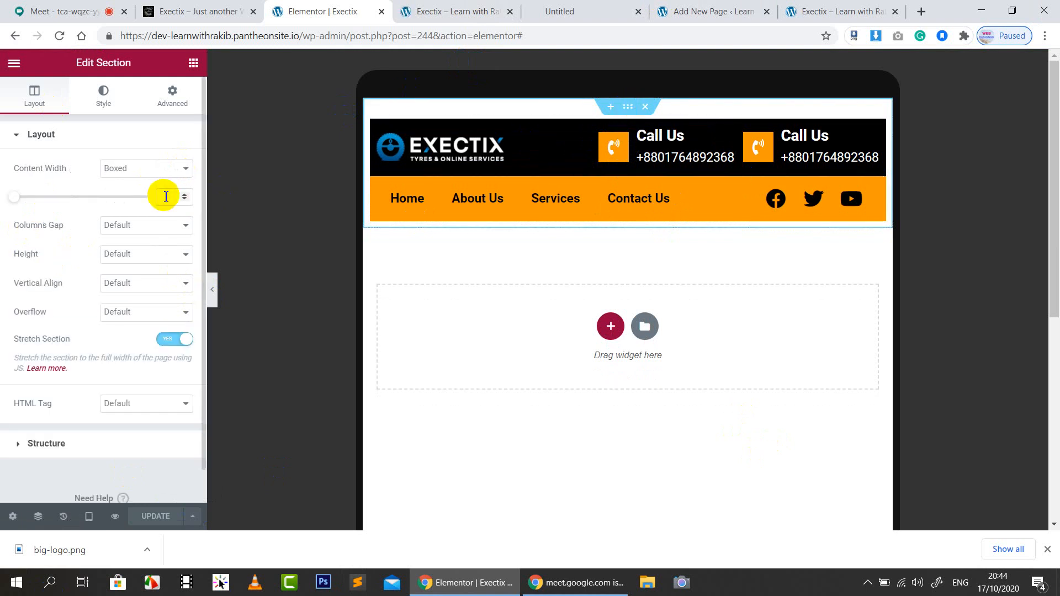
click(182, 197)
text(600)
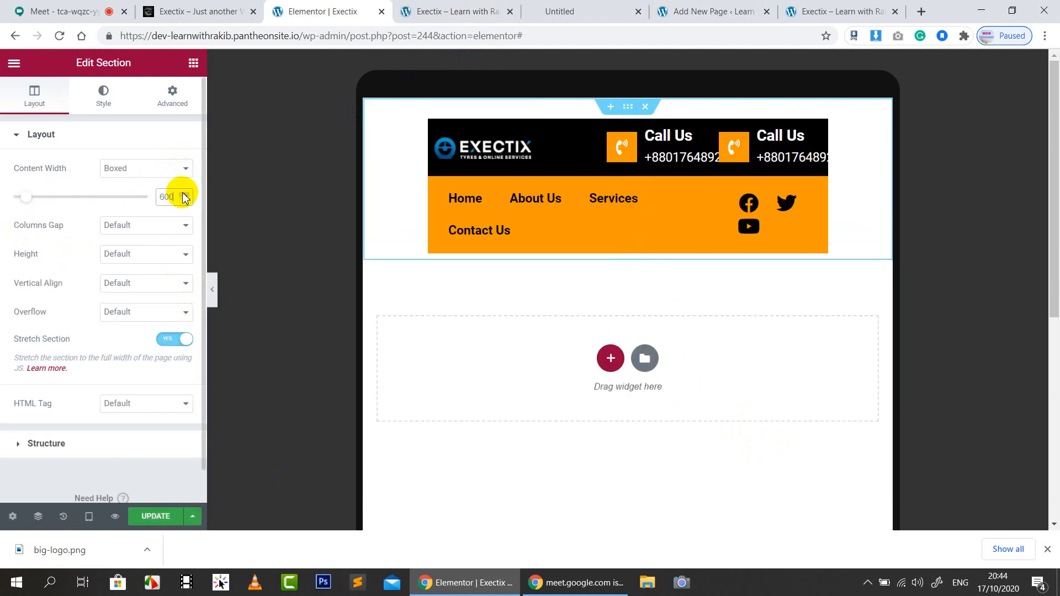
click(183, 193)
click(183, 194)
click(183, 194)
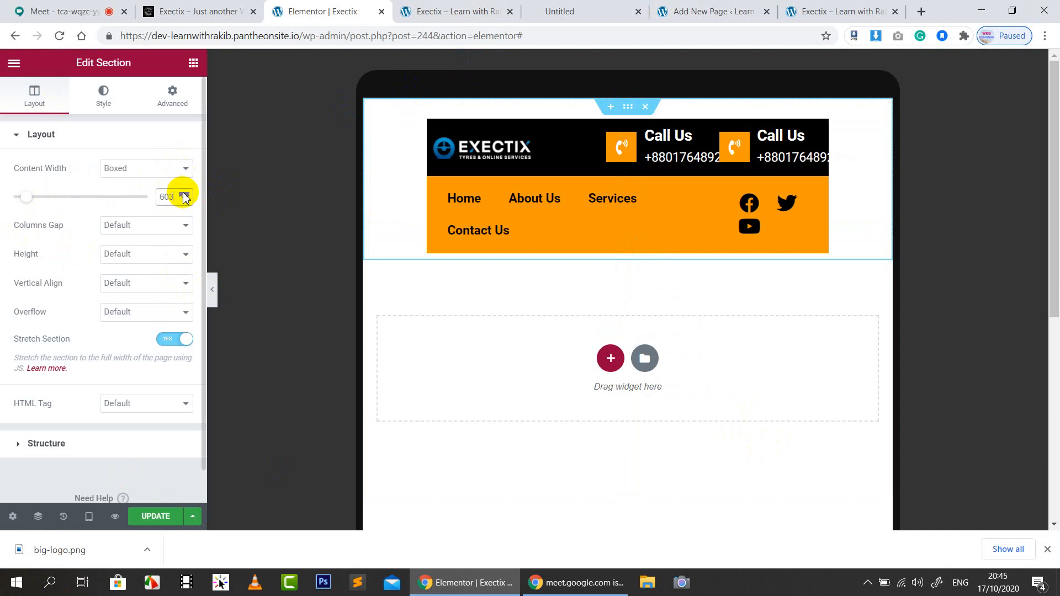
text(700)
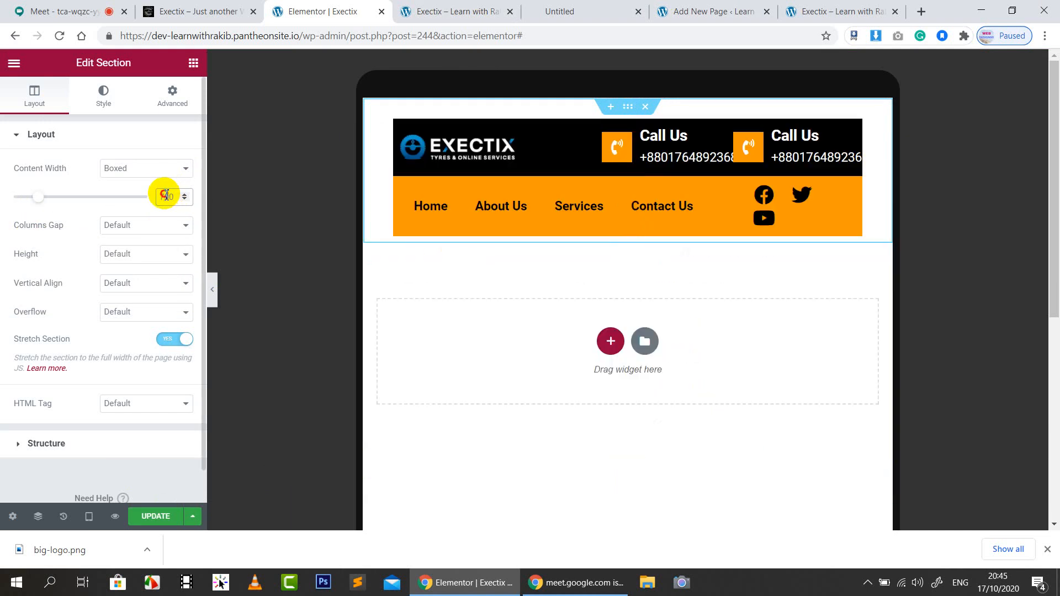
key(BackSpace)
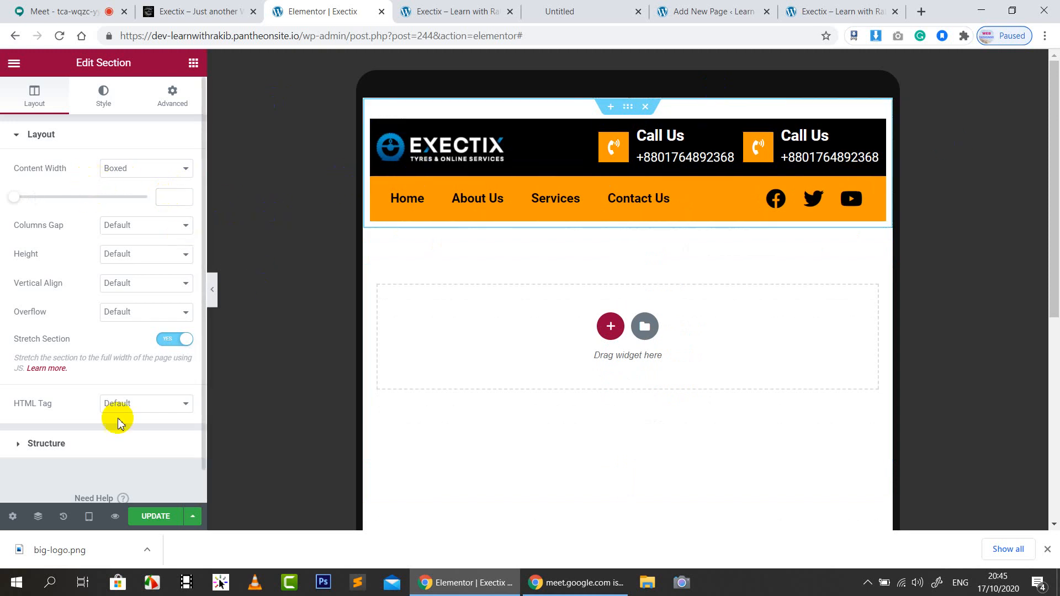
click(85, 530)
click(67, 482)
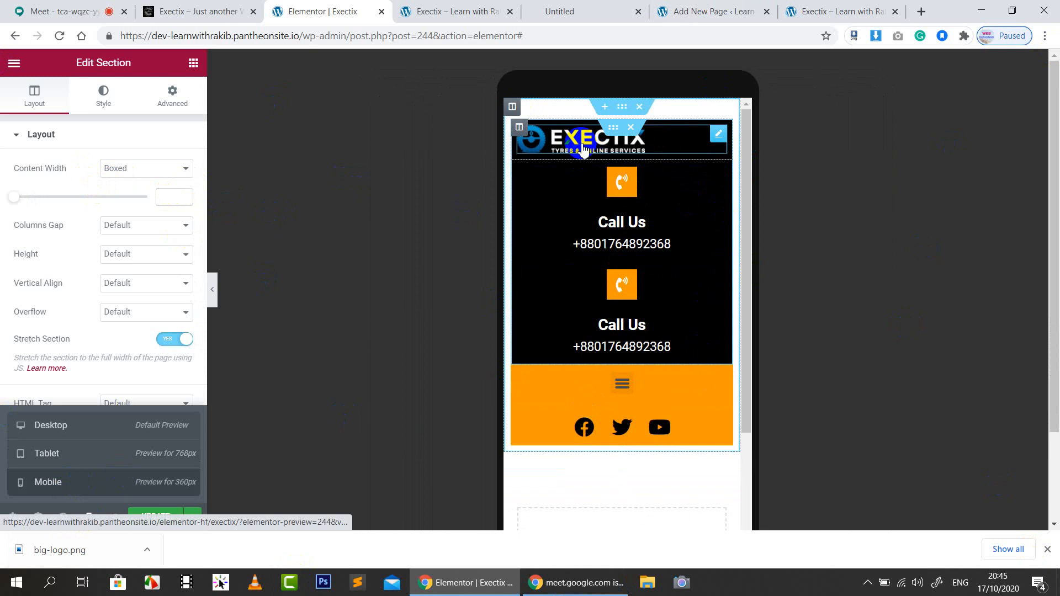
Enter 50 as the logo column's width and 25 for each Call Us column
click(520, 131)
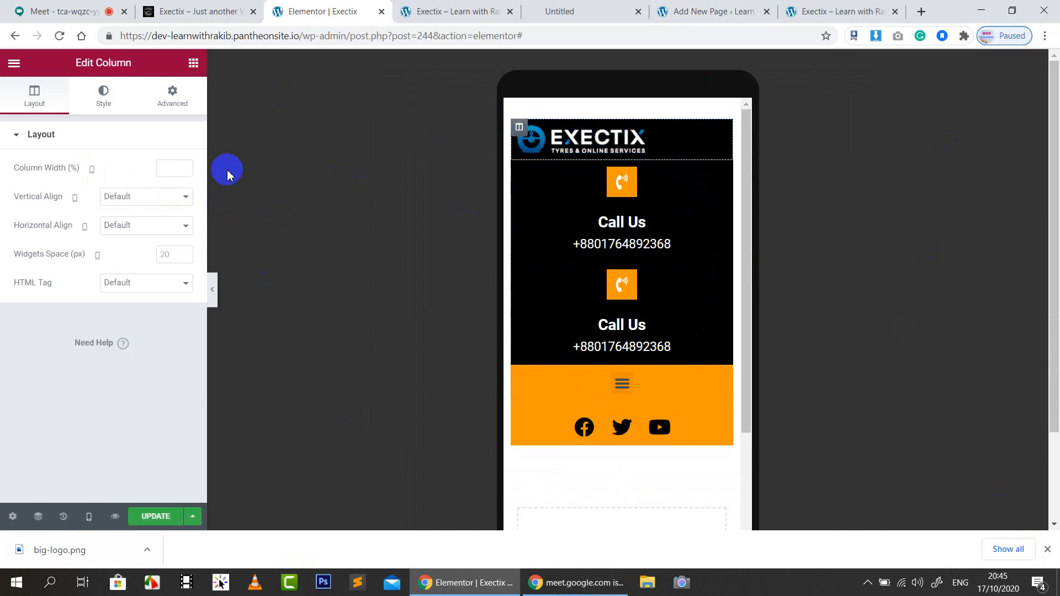
text(50)
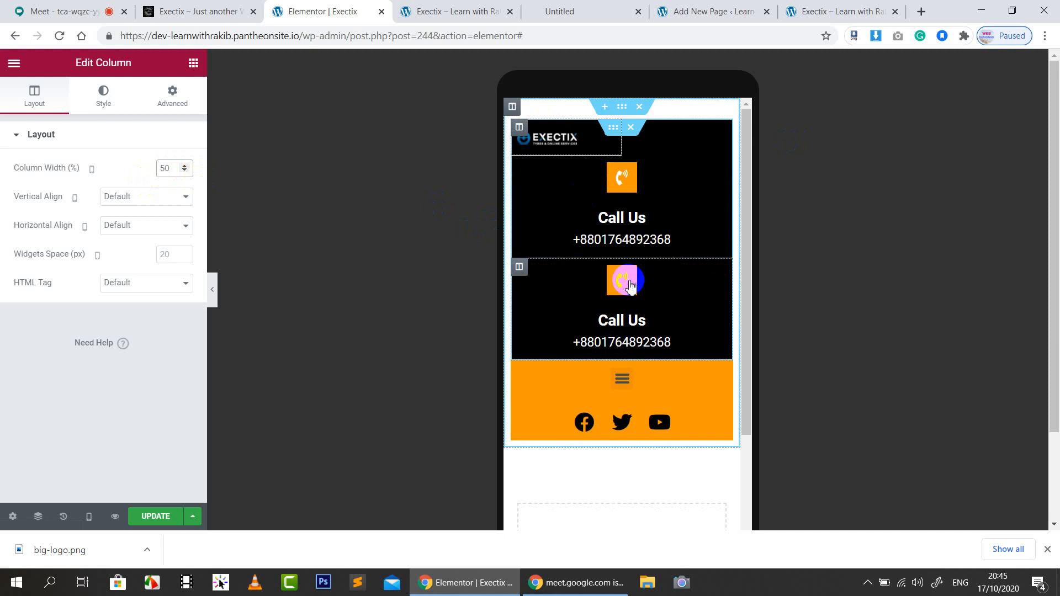
click(520, 164)
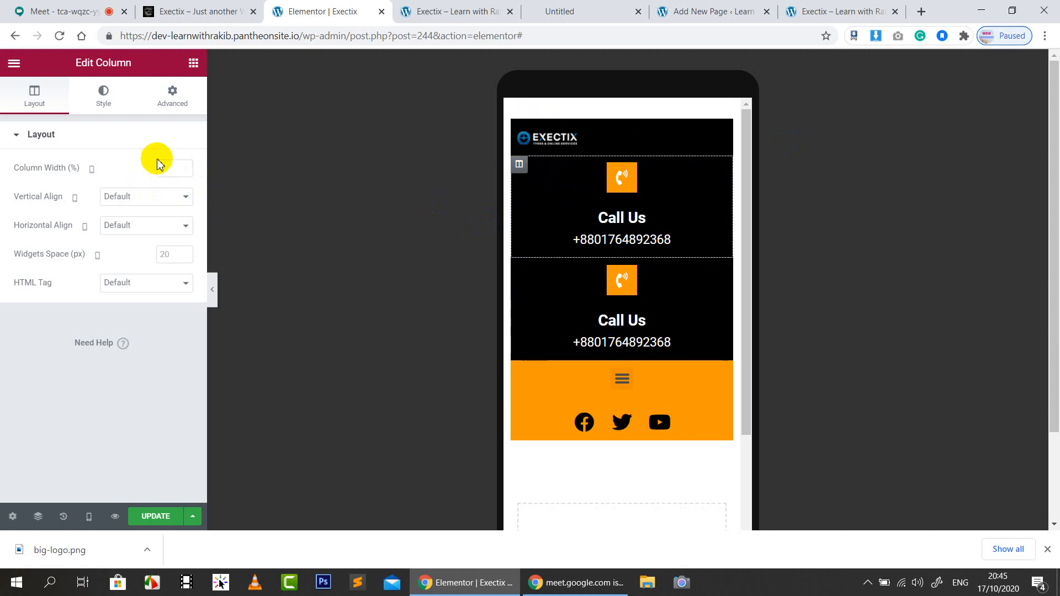
text(25)
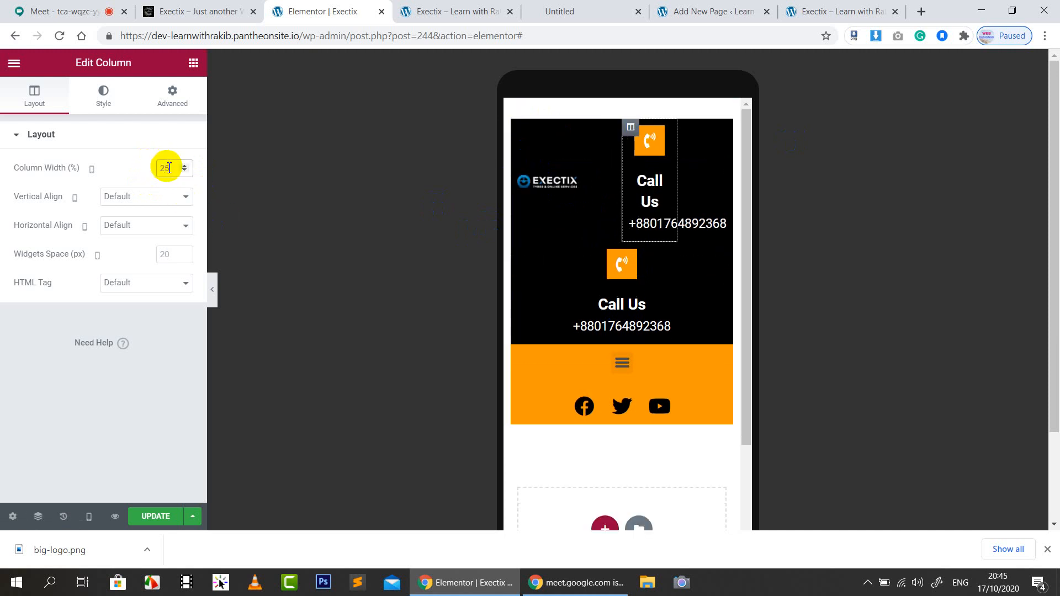
click(519, 253)
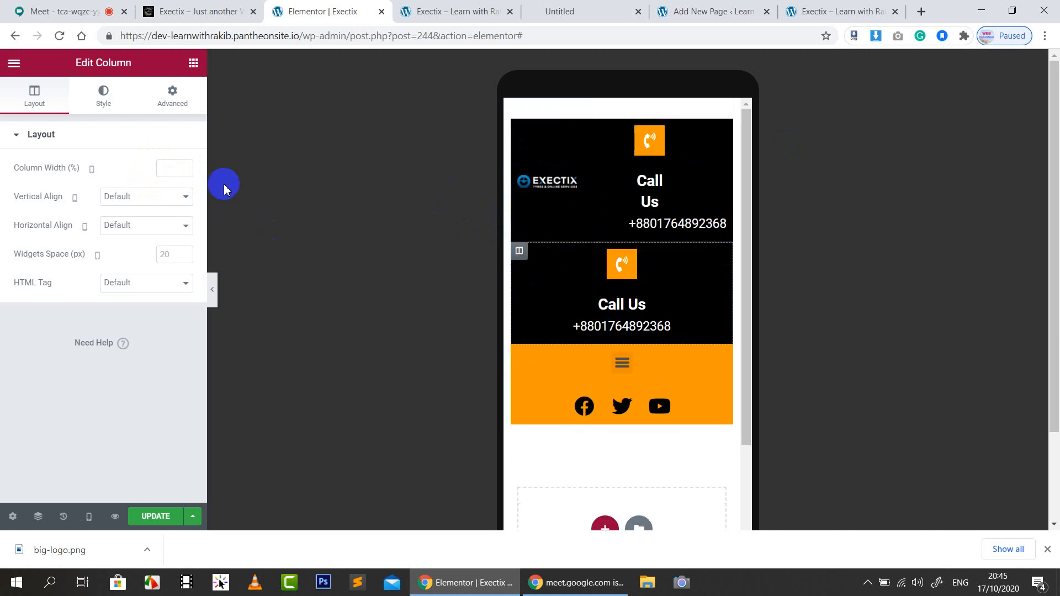
click(171, 176)
text(25)
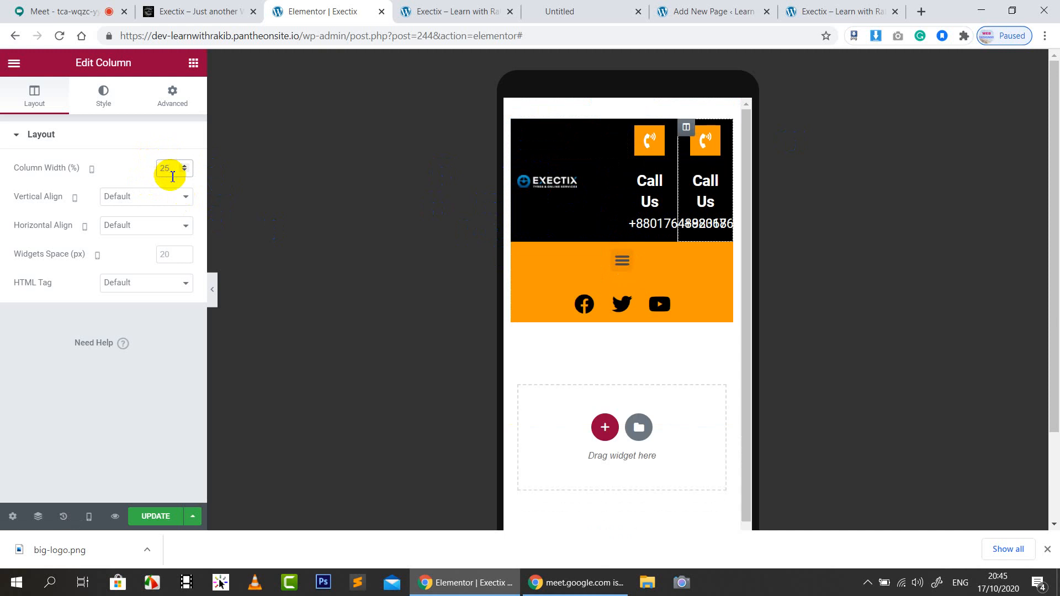
click(111, 145)
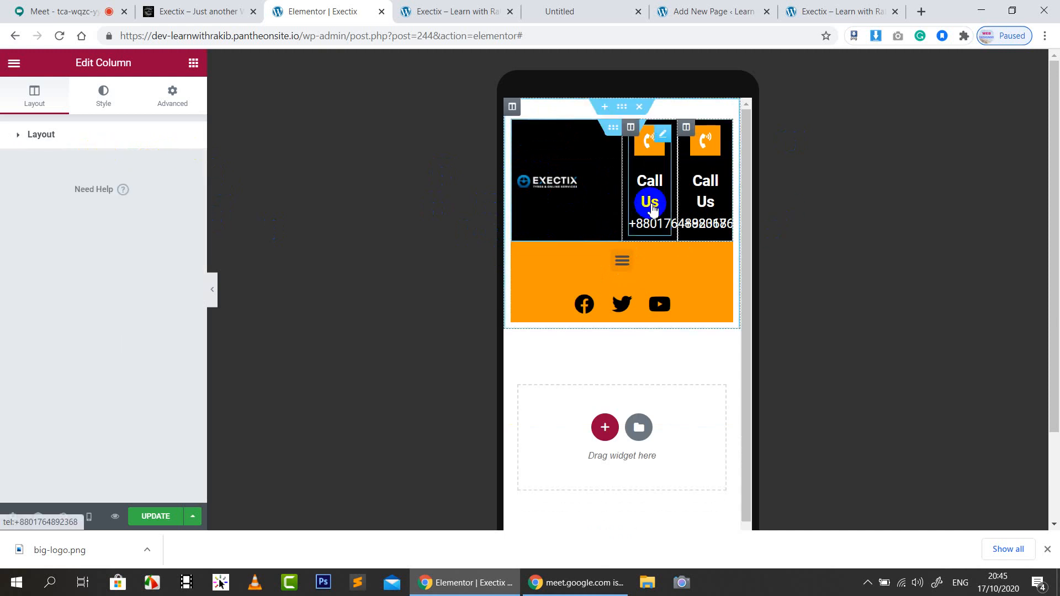
click(160, 10)
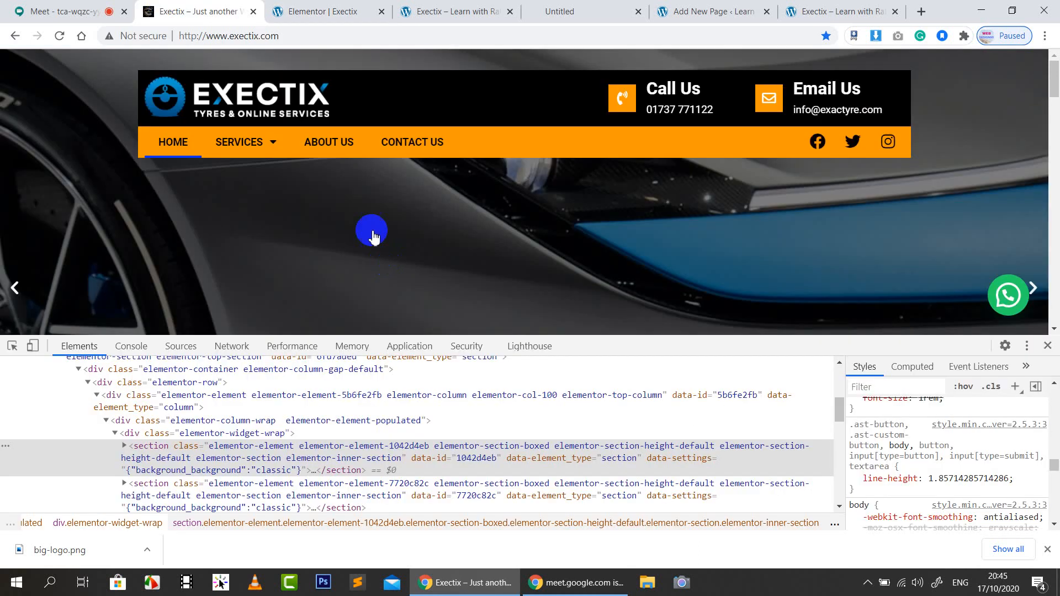
click(32, 345)
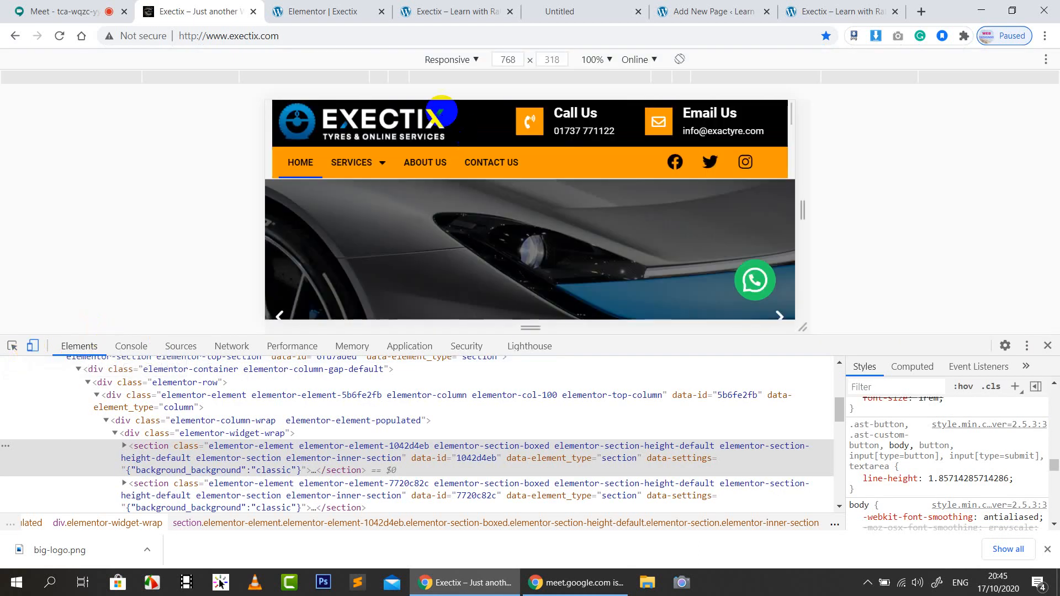
click(391, 80)
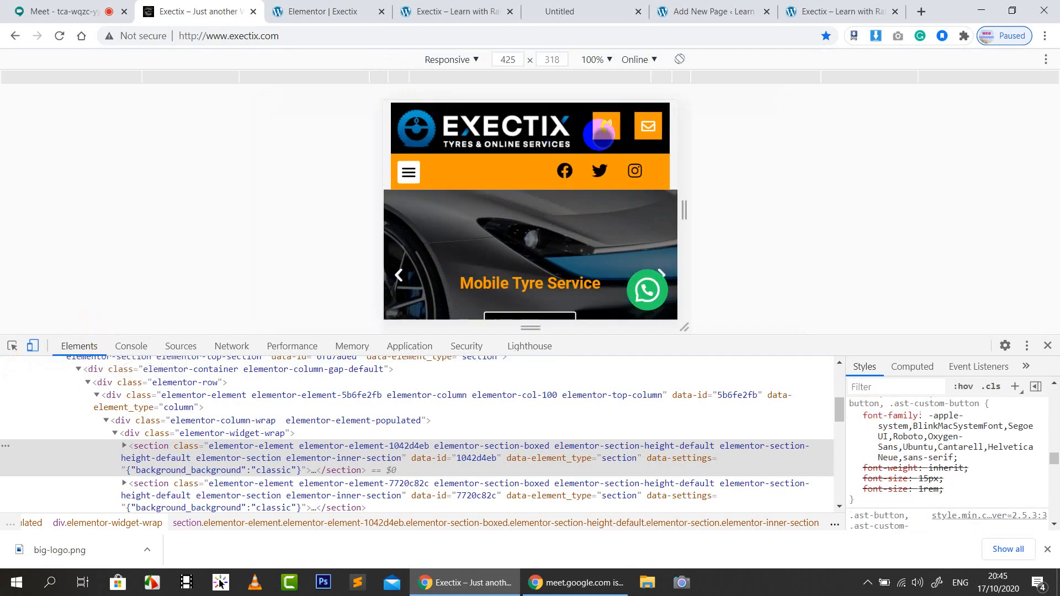
click(326, 10)
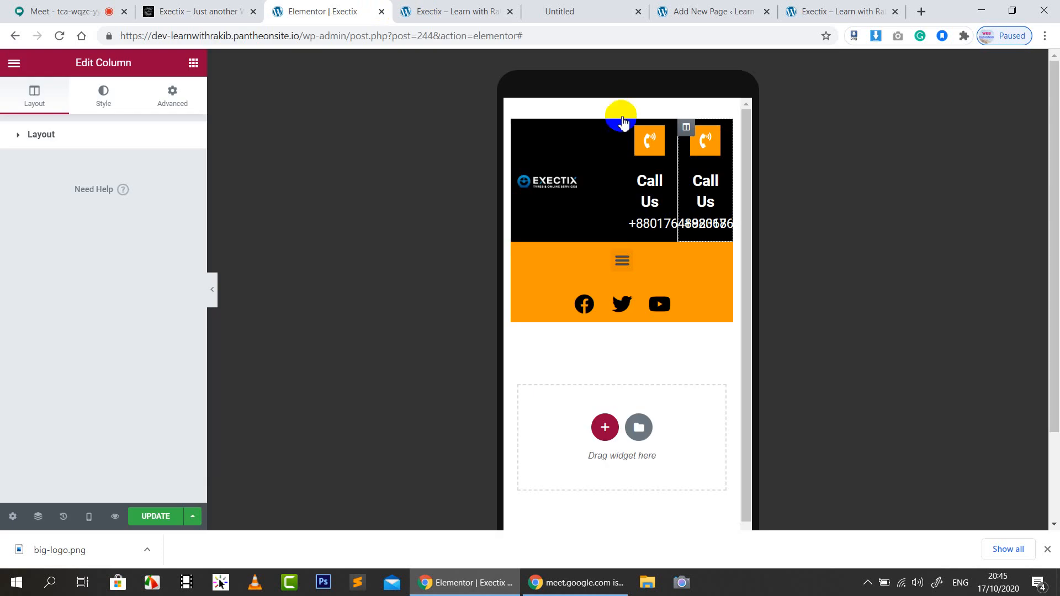
Set the first Call Us icon box's title and phone-number typography size to 0
click(667, 191)
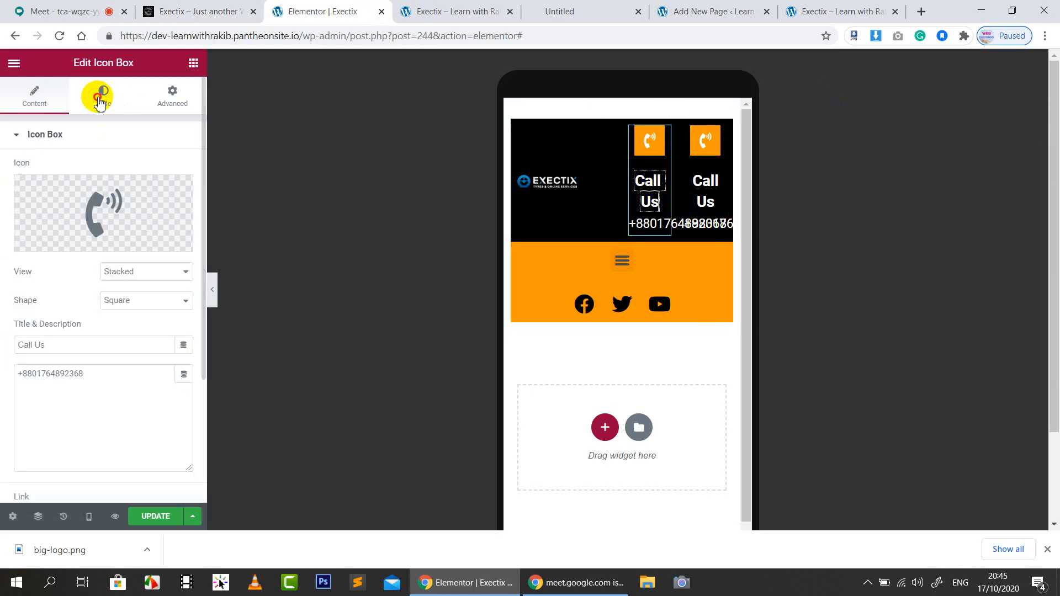
click(99, 99)
scroll(94, 381, down, 2)
scroll(133, 384, up, 2)
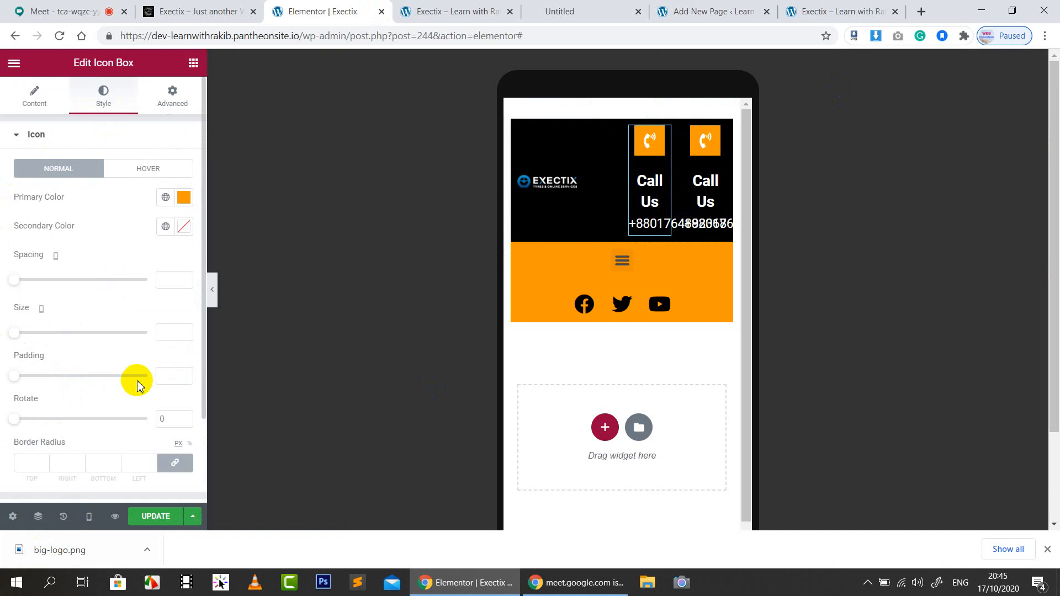
scroll(111, 289, down, 2)
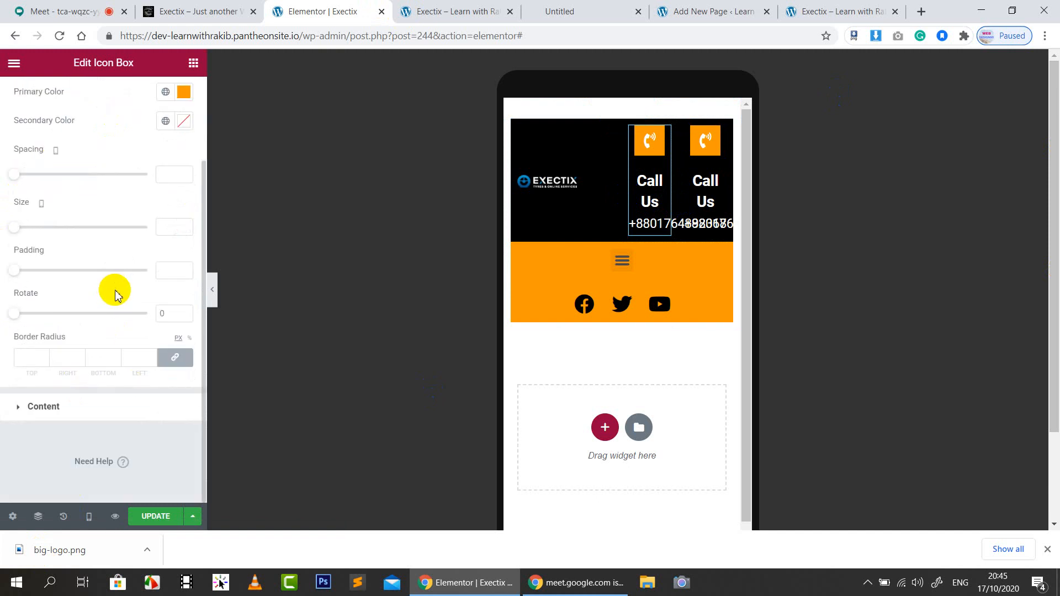
click(71, 411)
scroll(125, 289, down, 1)
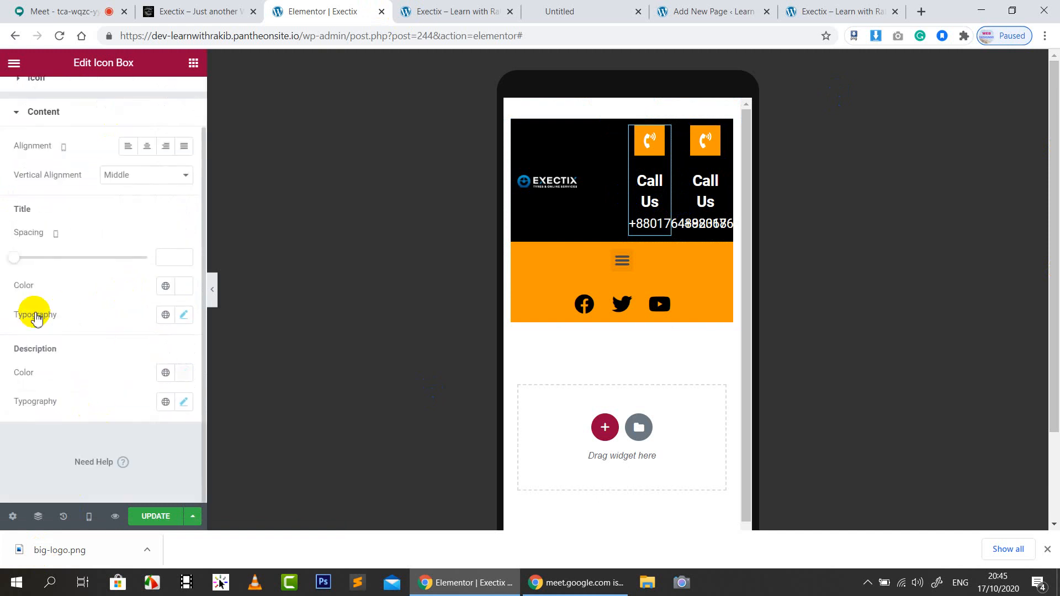
click(184, 316)
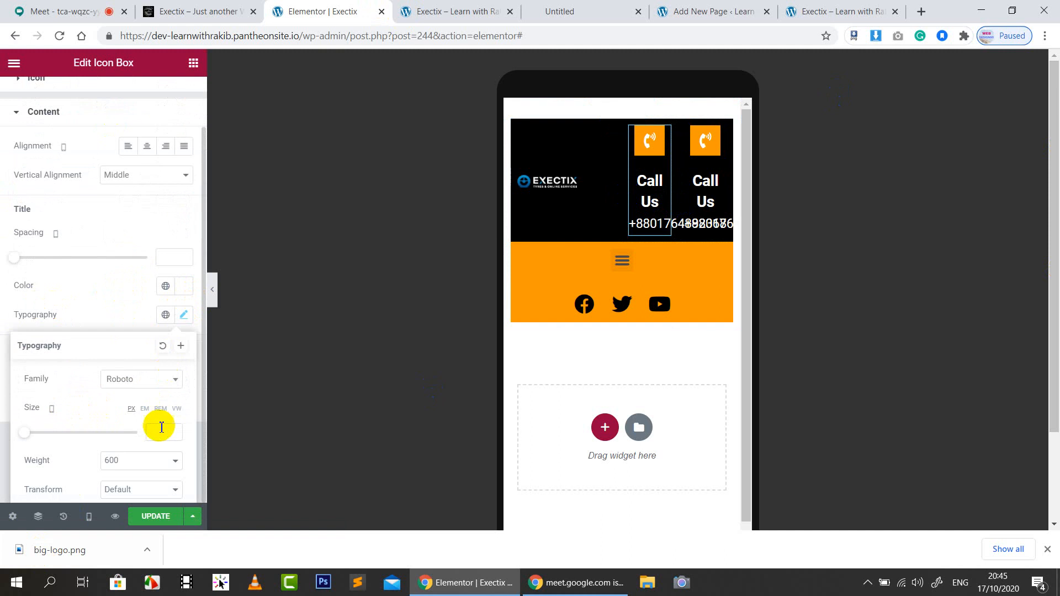
text(0)
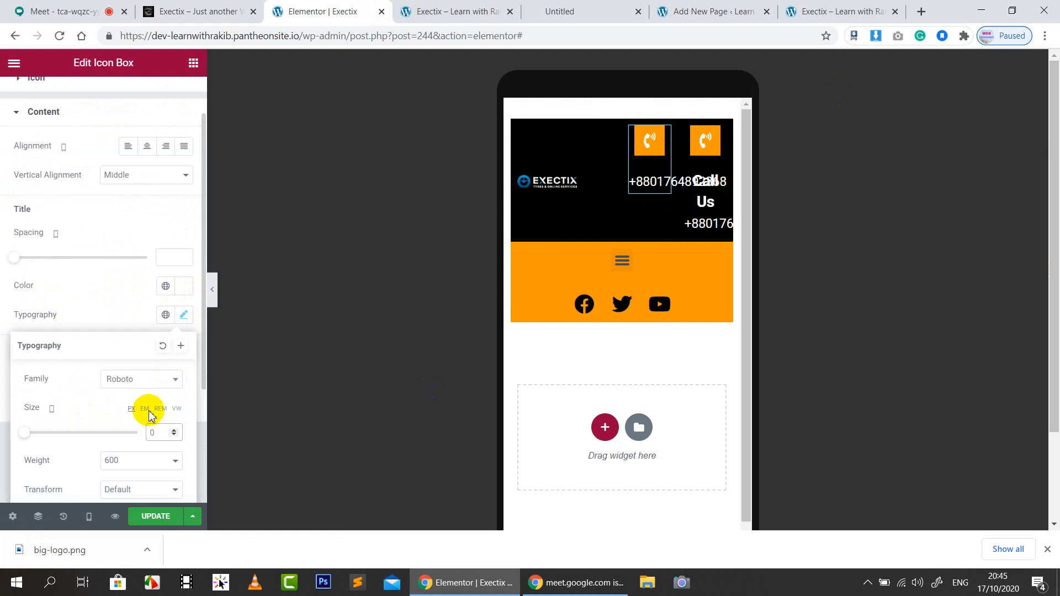
click(110, 301)
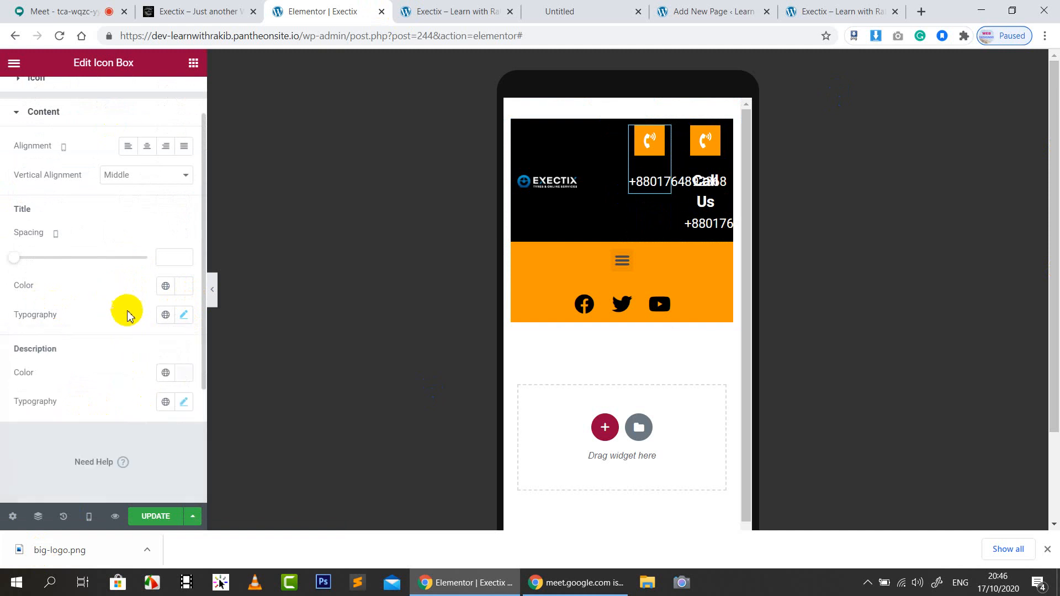
click(184, 401)
click(155, 261)
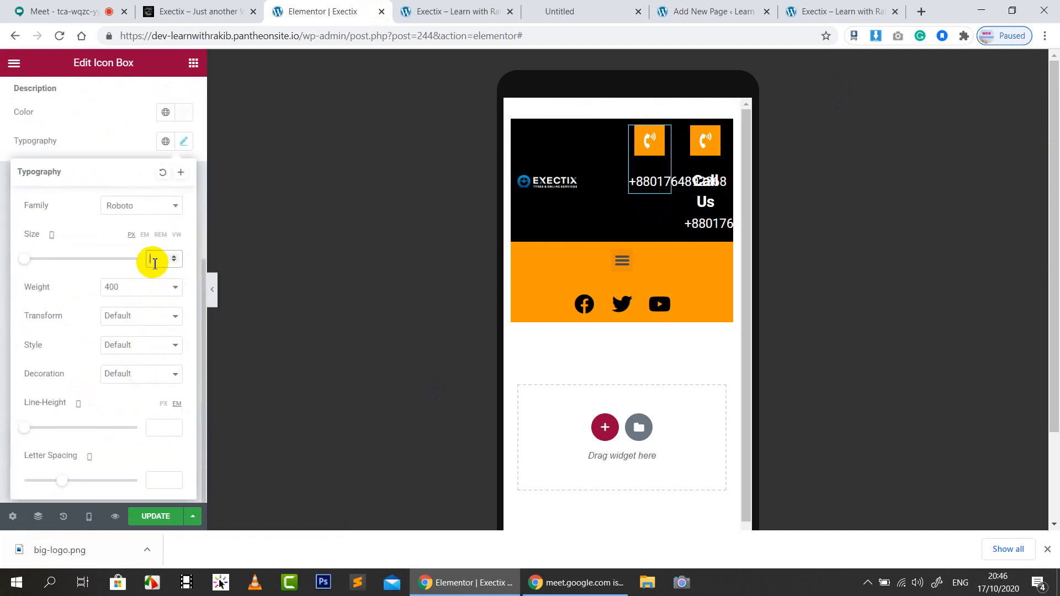
click(80, 235)
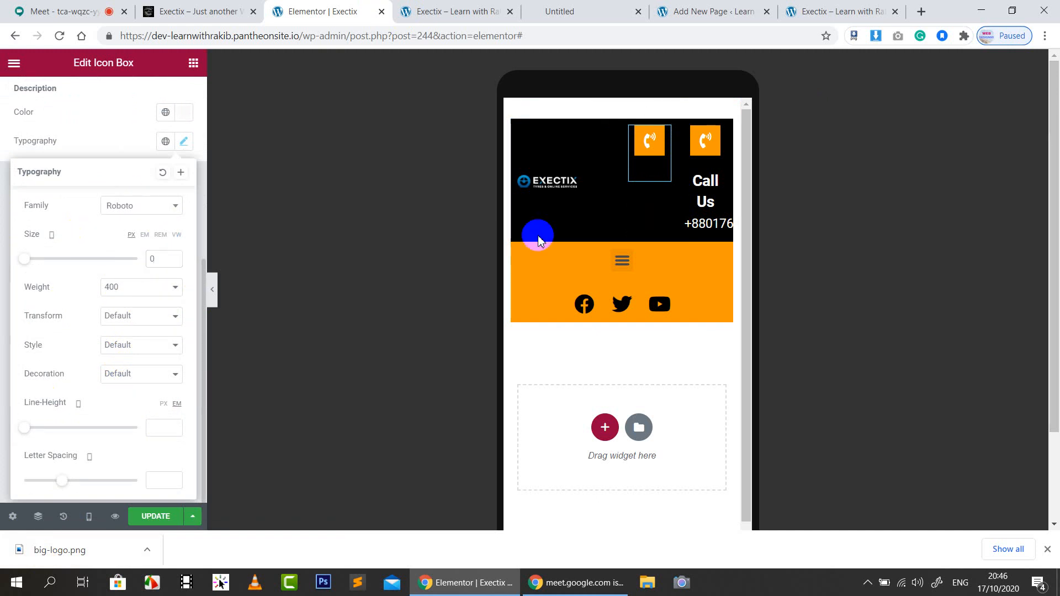
Set the second Call Us icon box's title and description text size to 0
click(711, 195)
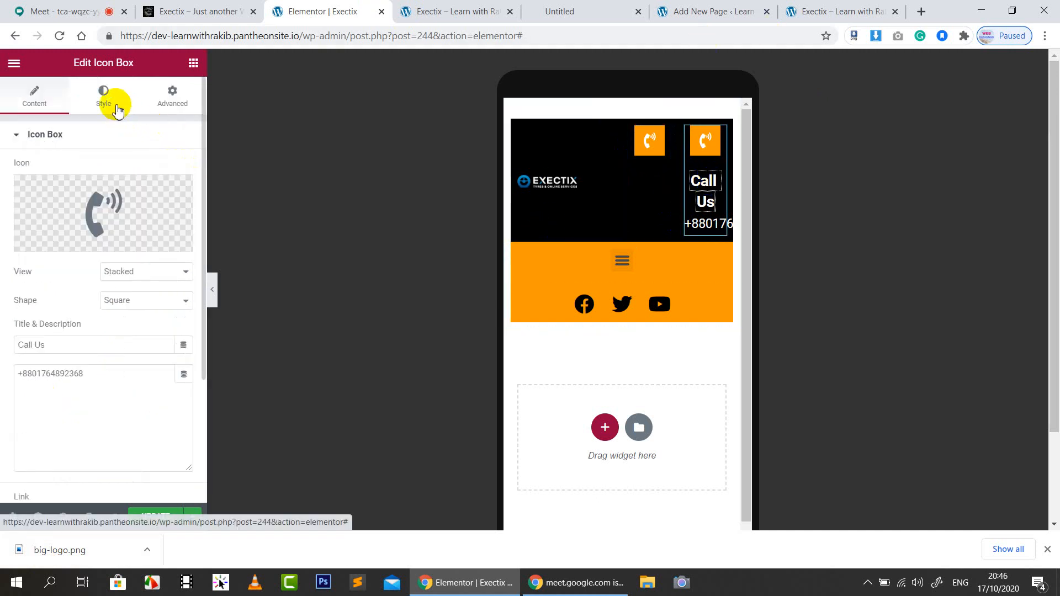
click(104, 98)
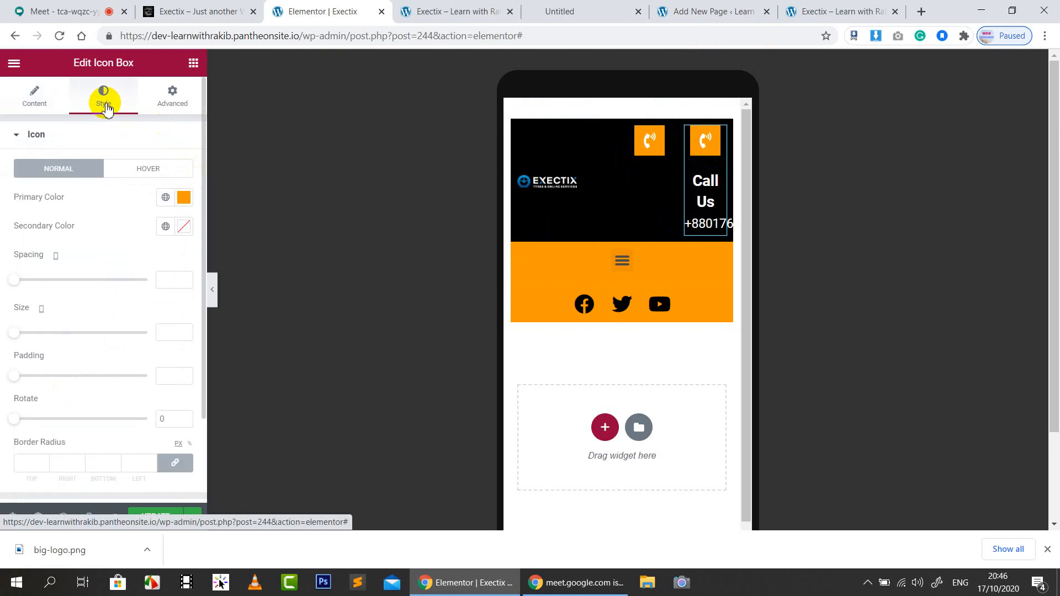
scroll(65, 420, down, 2)
click(62, 407)
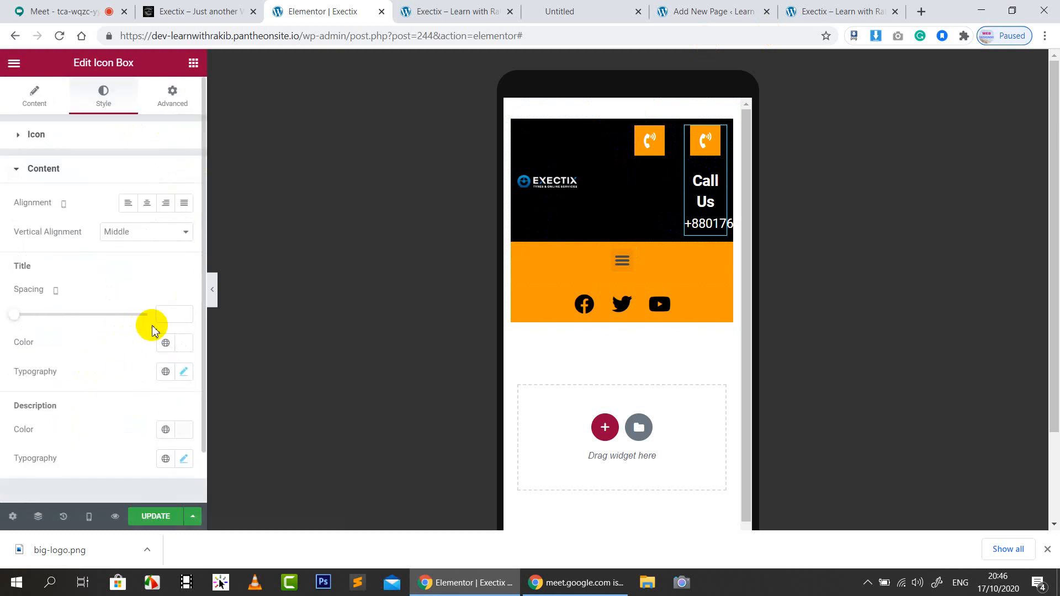
click(184, 372)
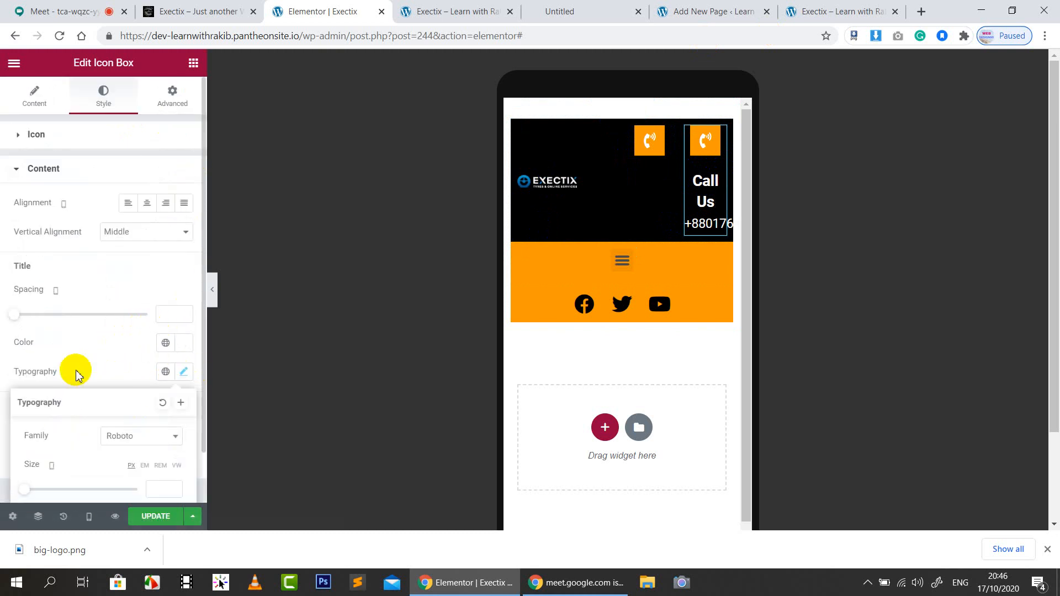
scroll(147, 407, down, 4)
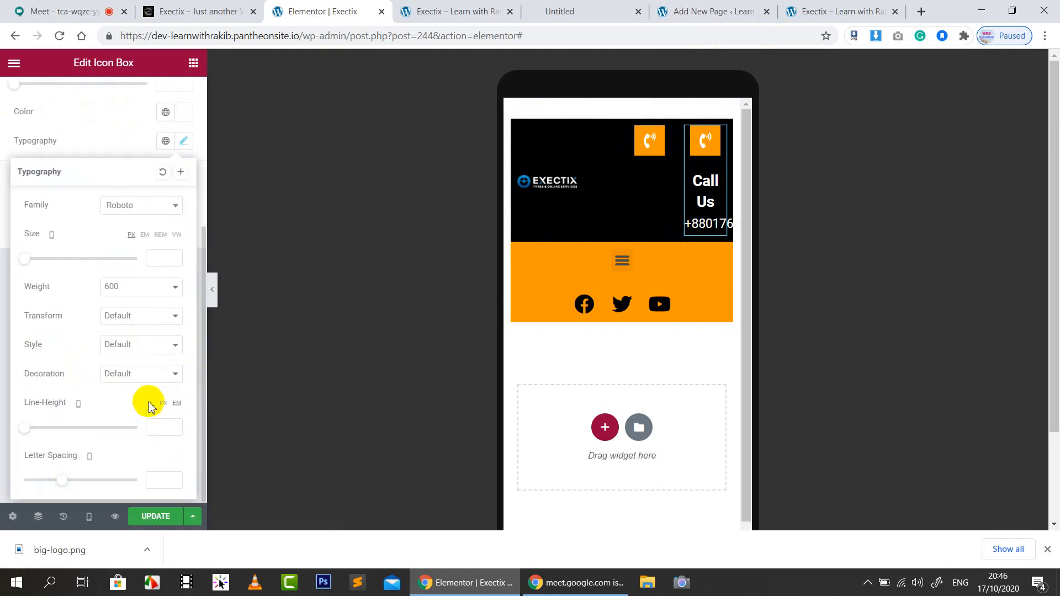
click(161, 265)
text(0)
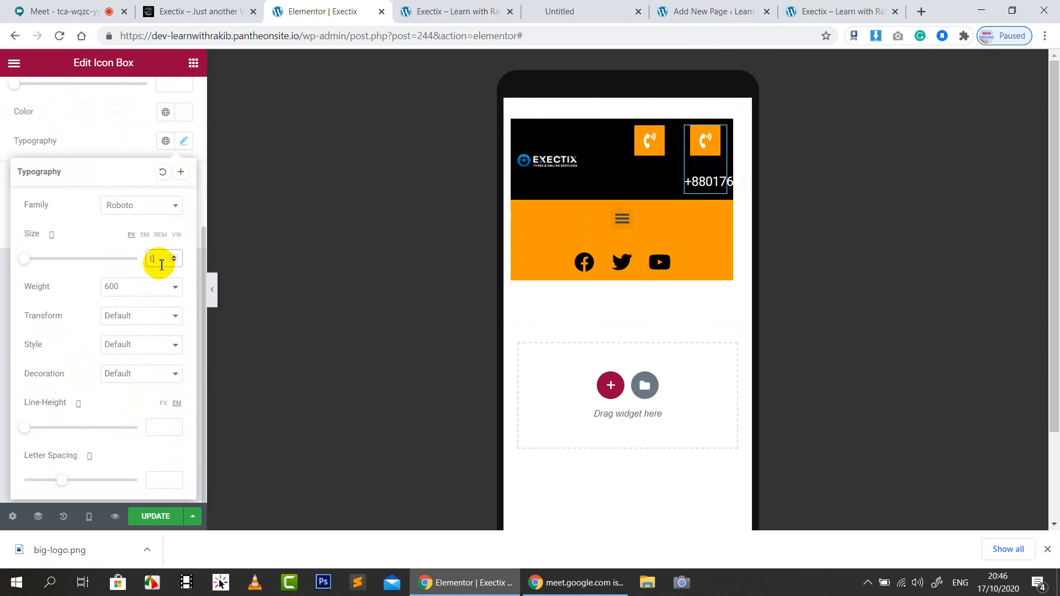
click(91, 141)
click(184, 228)
click(159, 346)
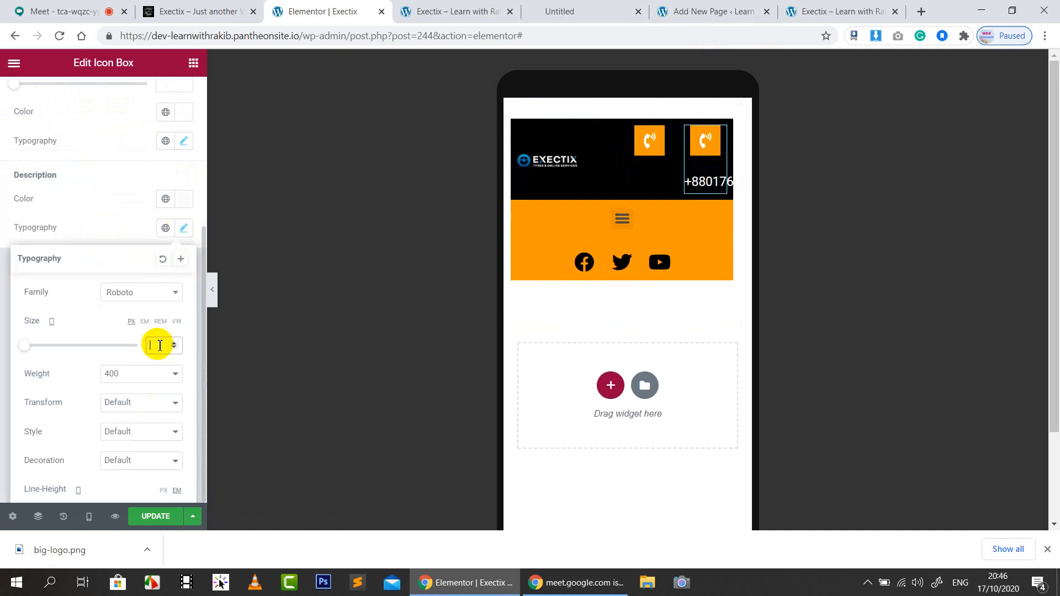
text(0)
click(102, 241)
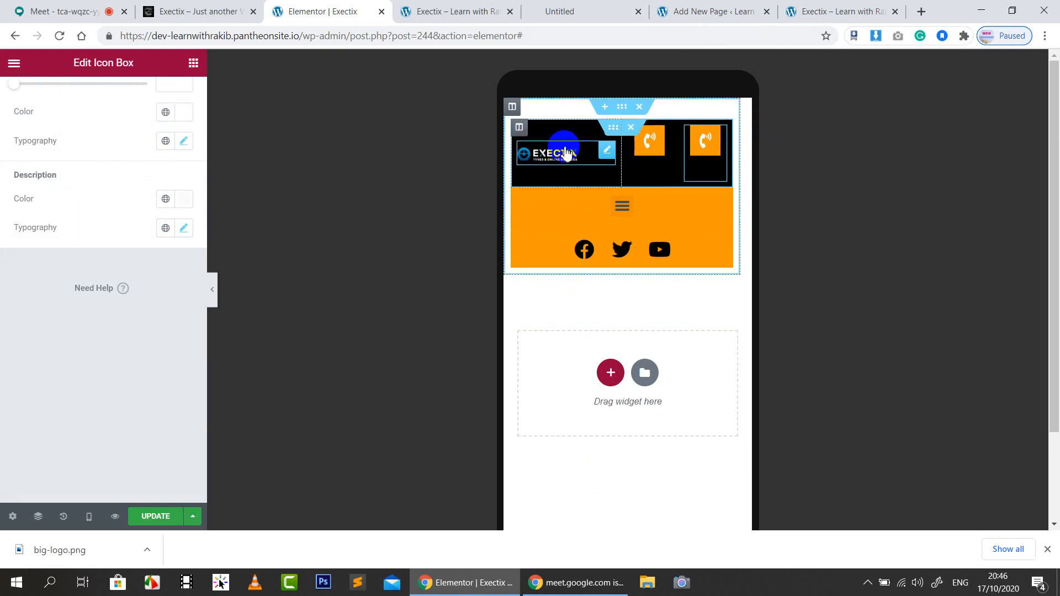
click(691, 170)
Set Vertical Align to Middle for both the right and middle call-icon columns
click(691, 130)
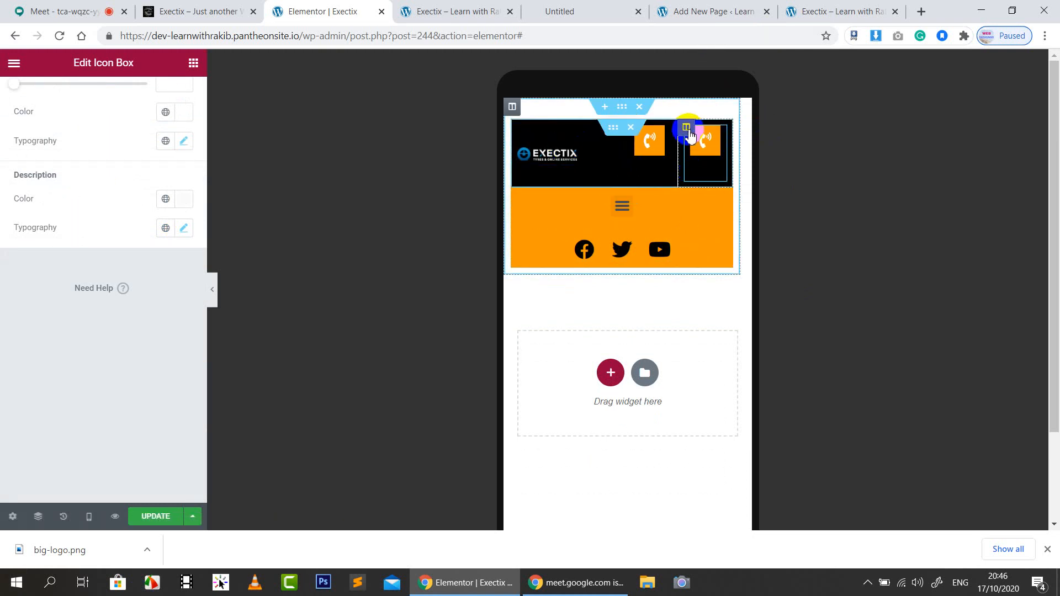
click(126, 198)
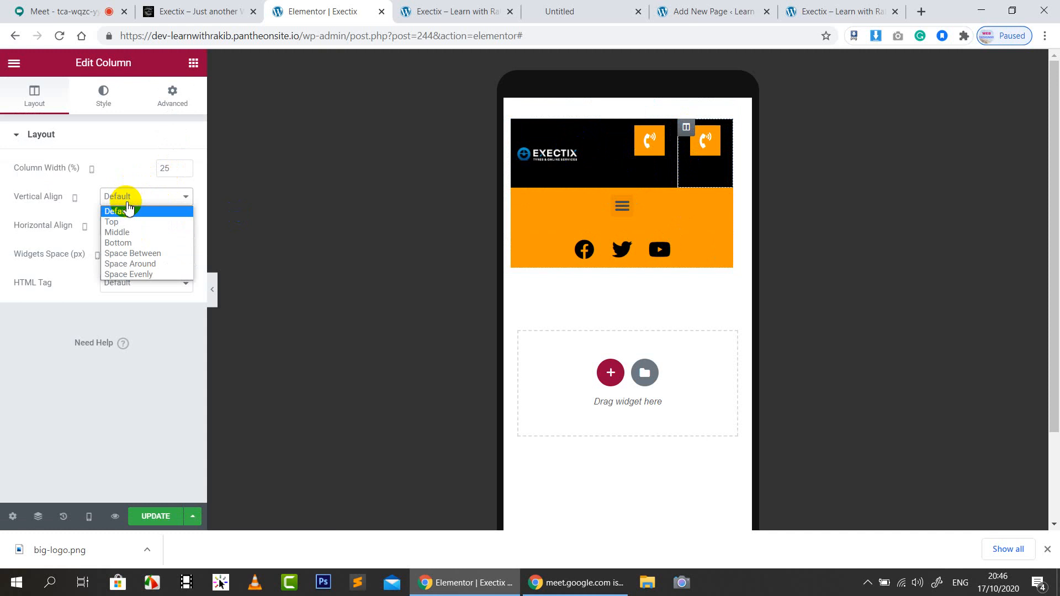
click(129, 232)
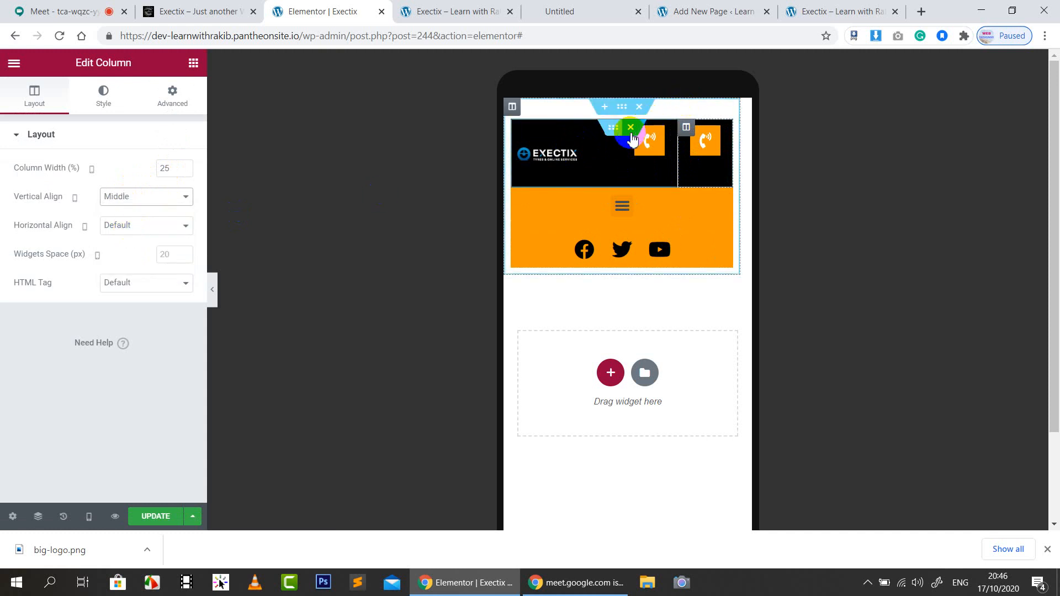
click(631, 130)
click(160, 200)
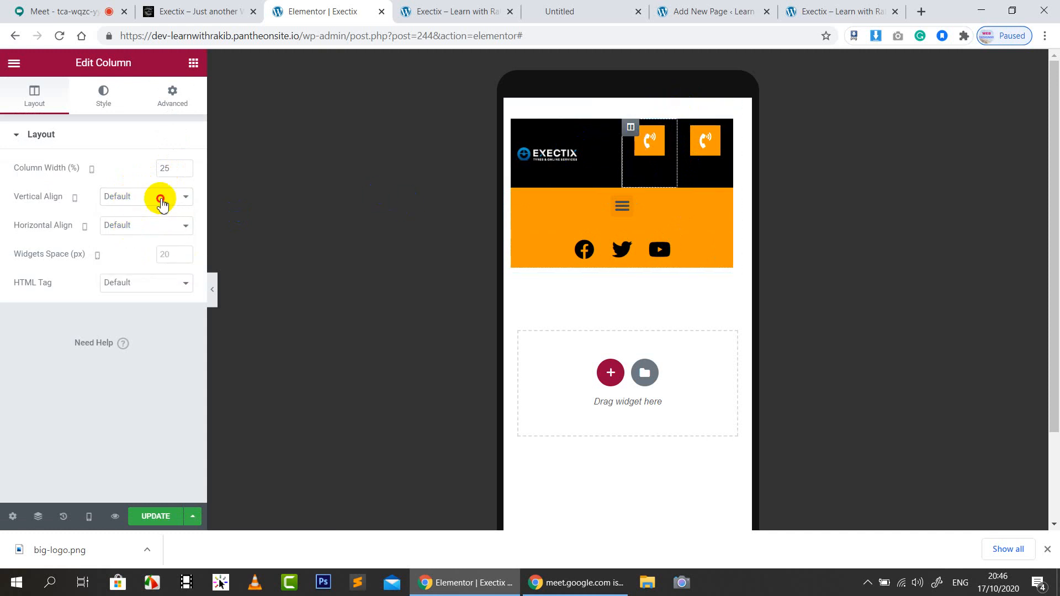
click(134, 237)
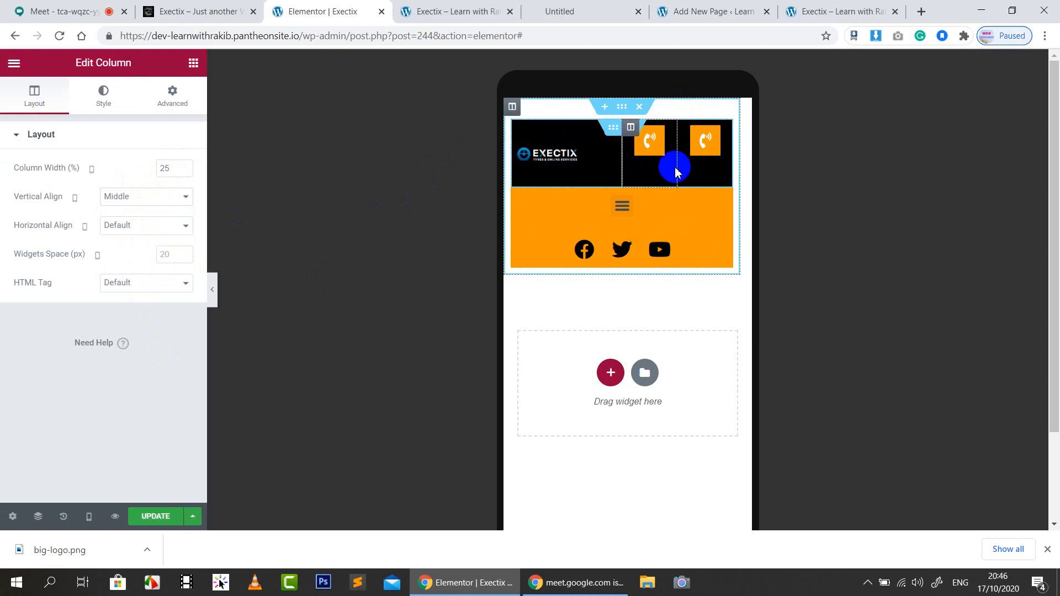
click(631, 128)
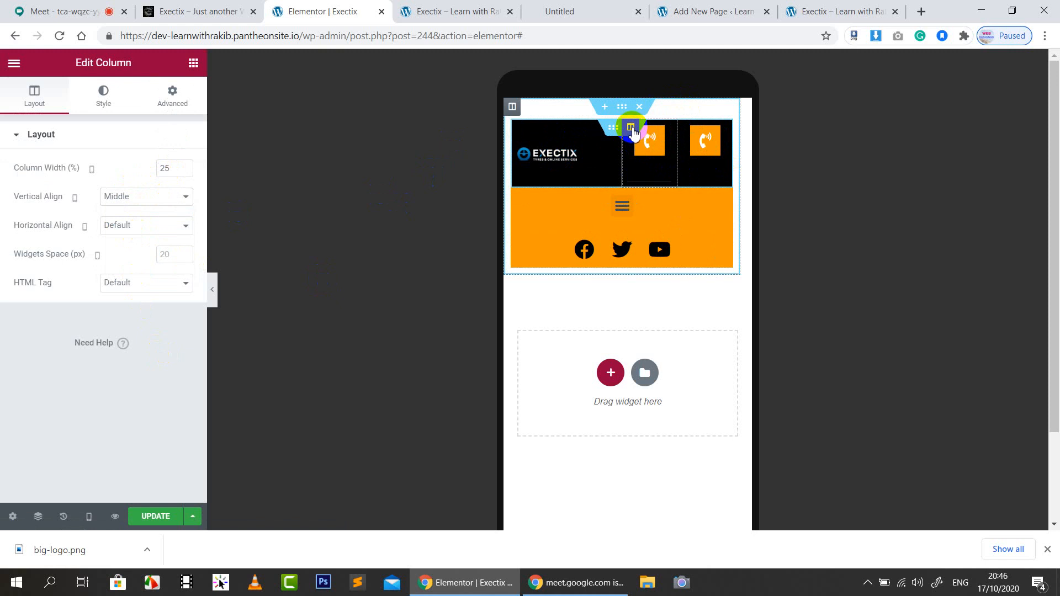
click(173, 95)
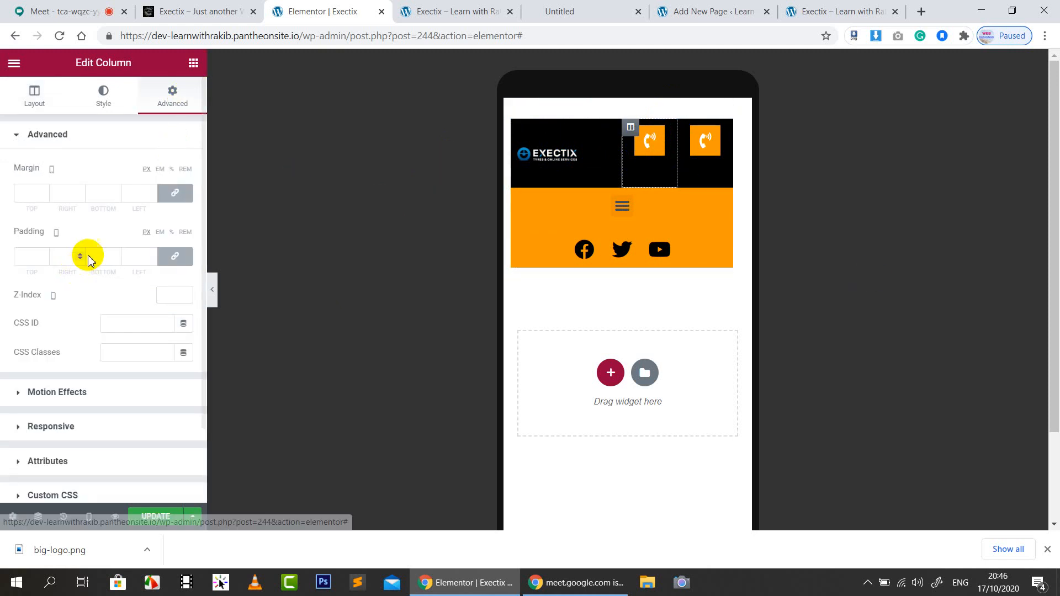
Unlink padding on both call-icon columns and leave the right column's bottom padding at 0
click(177, 256)
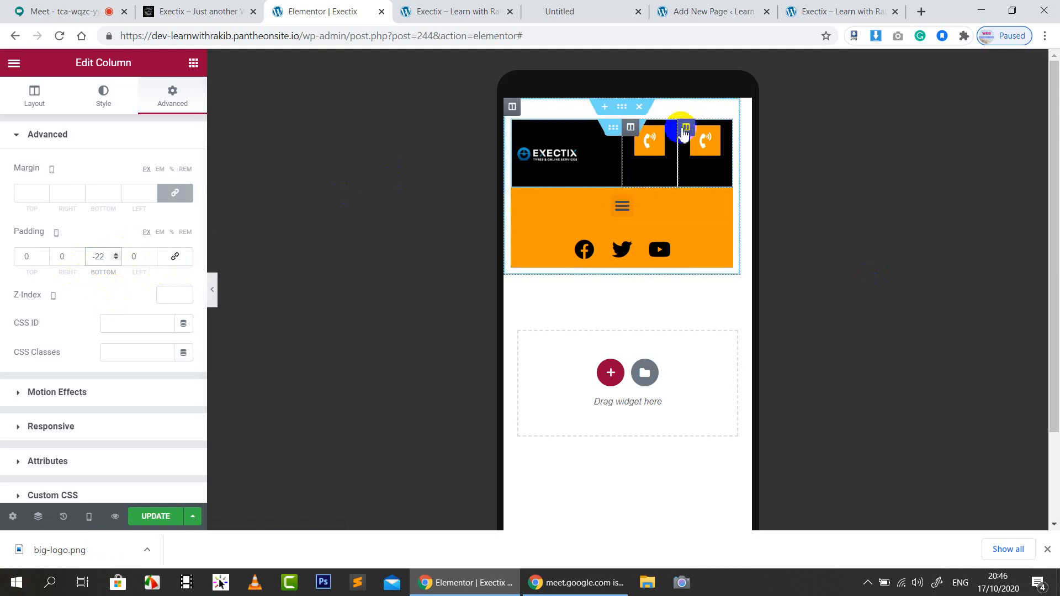
click(689, 127)
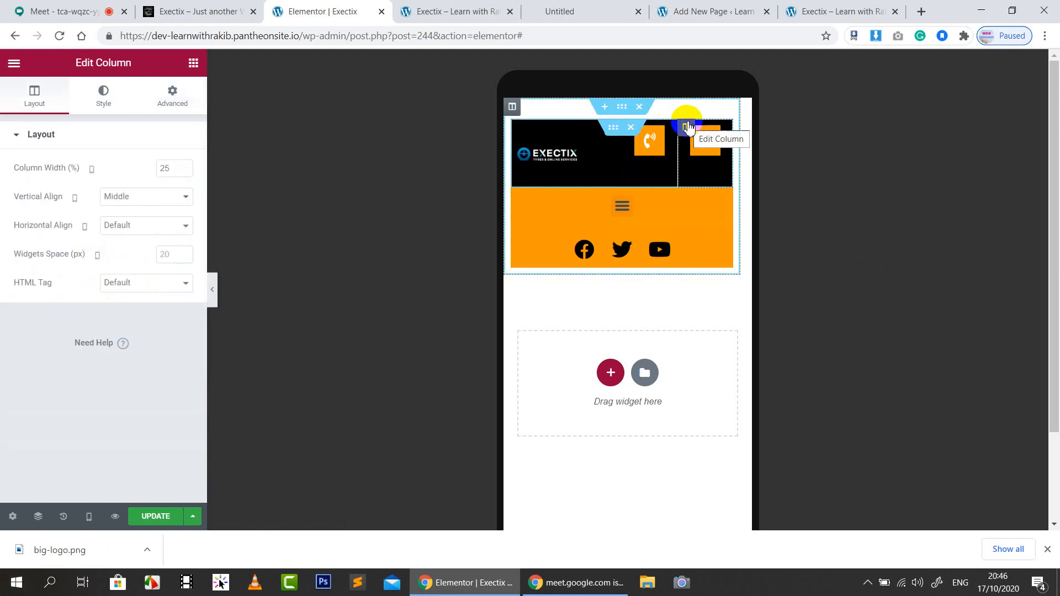
click(173, 95)
click(174, 257)
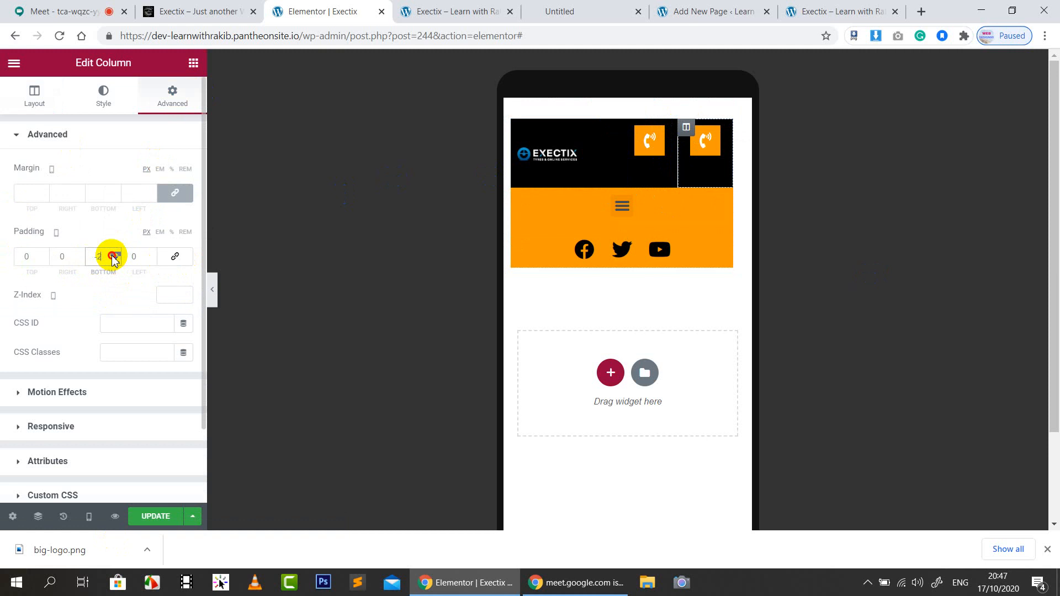
click(115, 255)
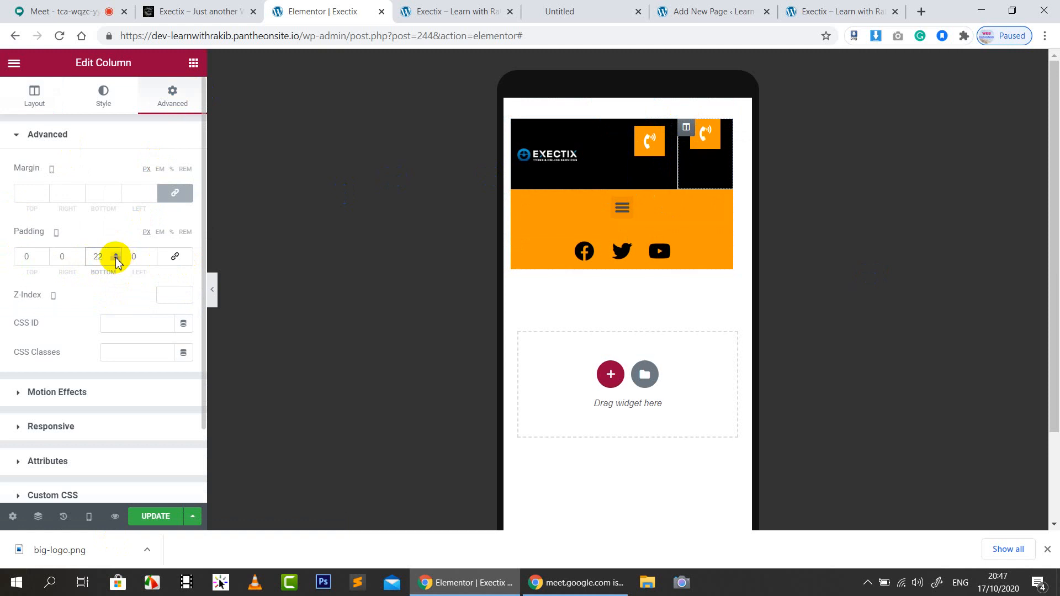
click(116, 259)
click(115, 259)
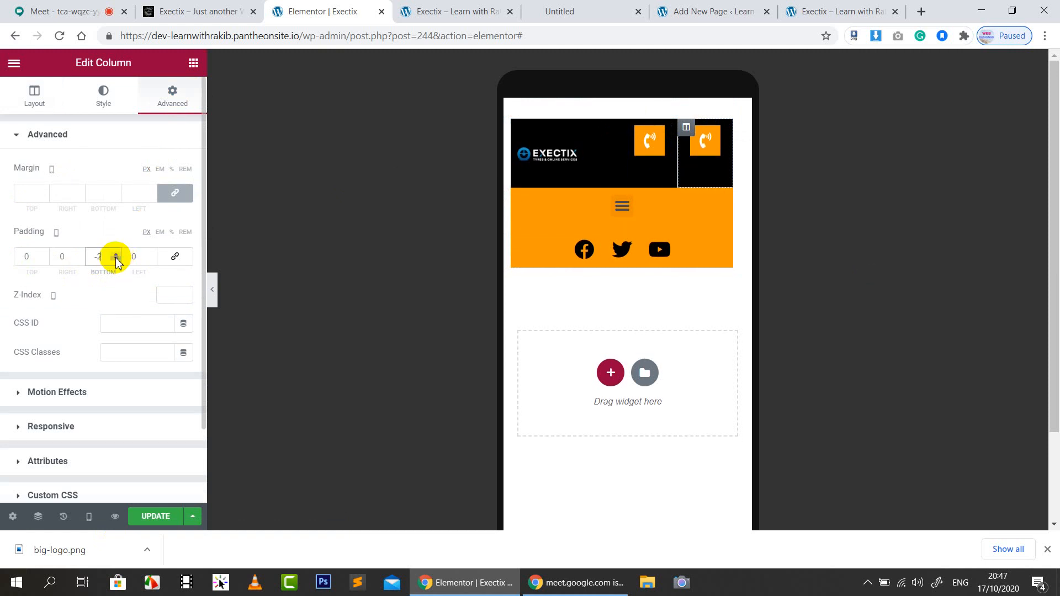
click(96, 261)
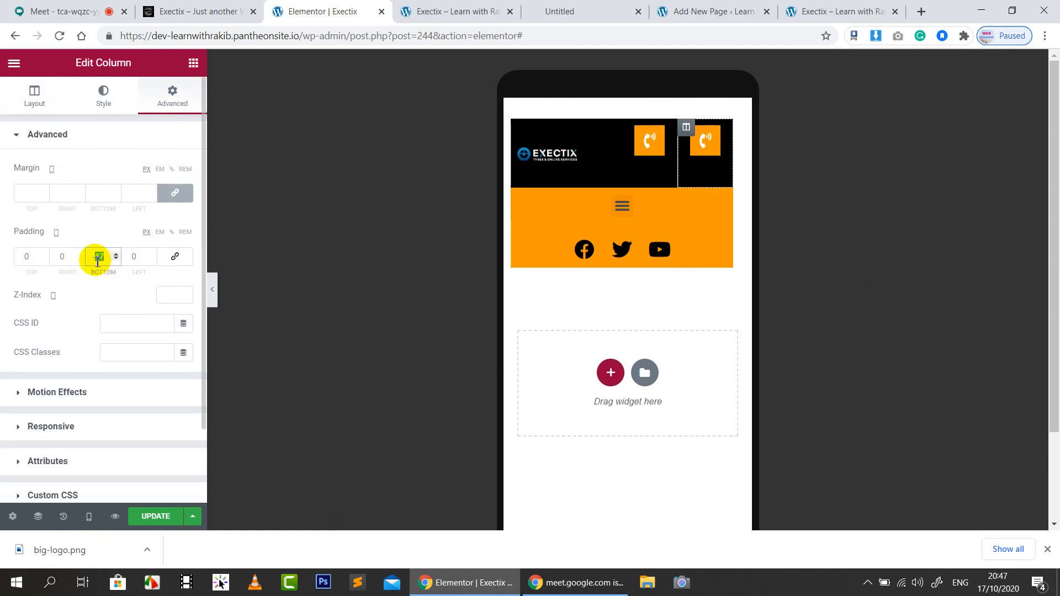
text(22)
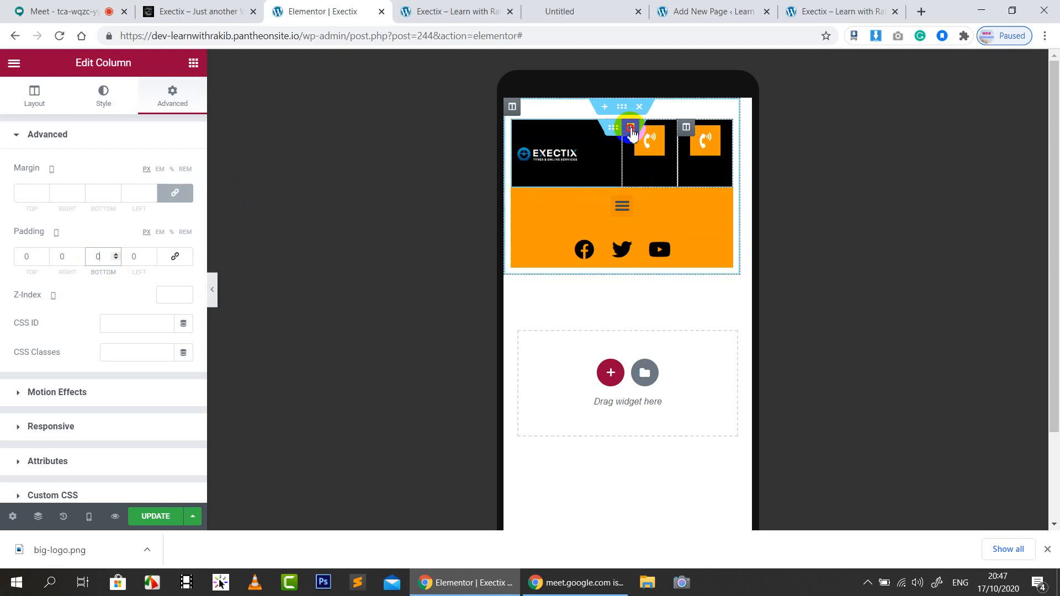
double_click(98, 259)
key(BackSpace)
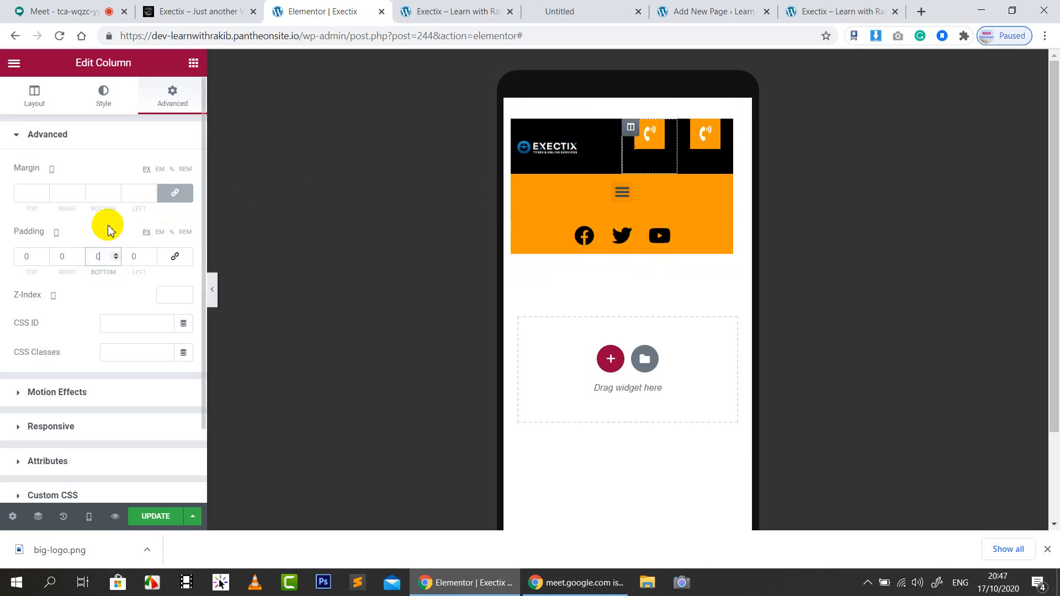
click(108, 226)
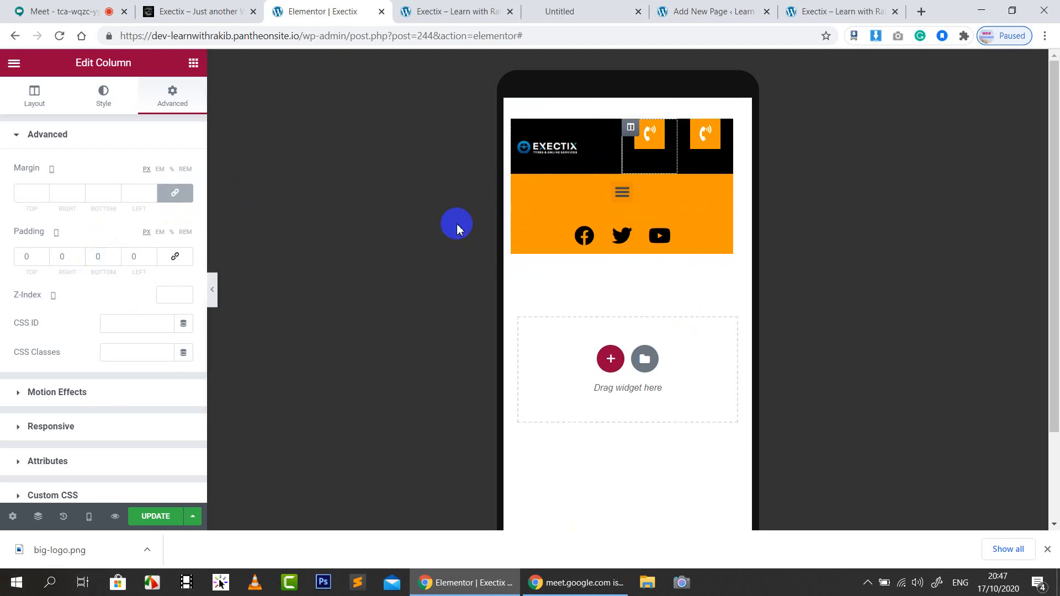
Unlink margins and set bottom margins to -35 px (middle column) and -26 px (right column)
click(632, 128)
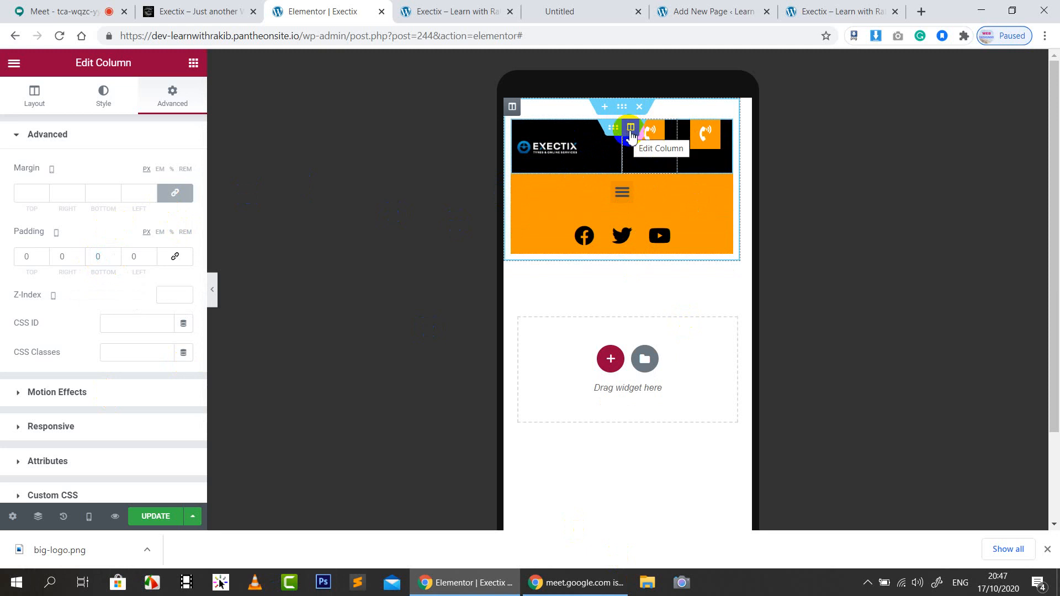
click(631, 131)
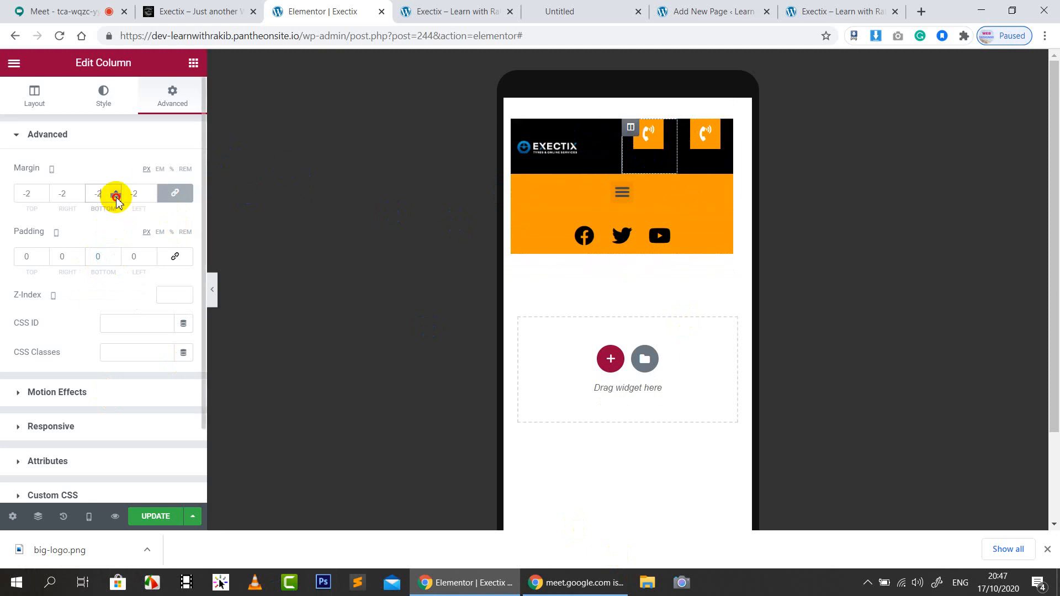
click(141, 195)
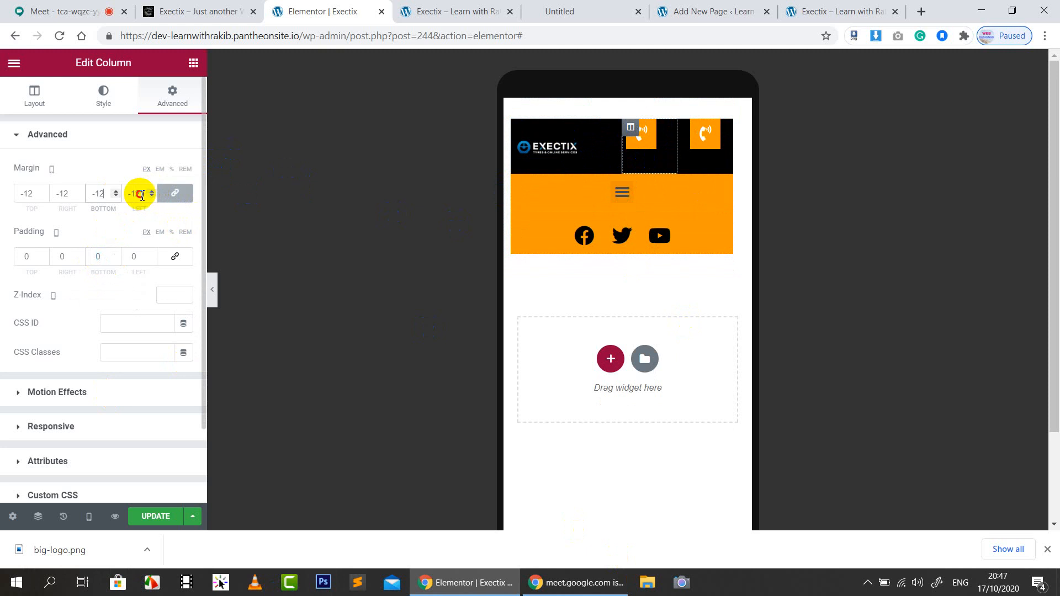
key(BackSpace)
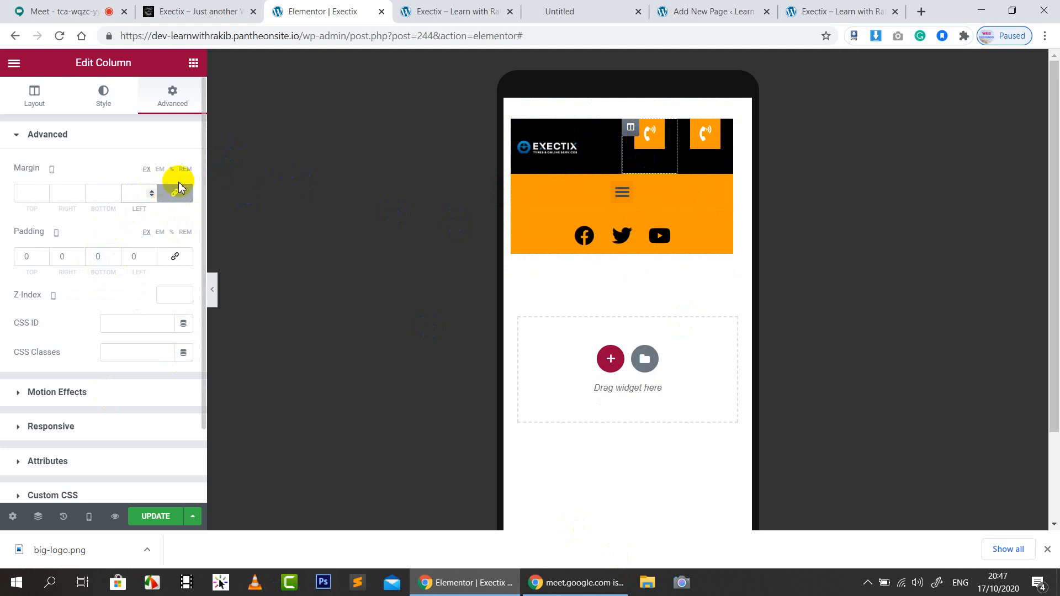
drag(113, 198, 118, 200)
double_click(104, 196)
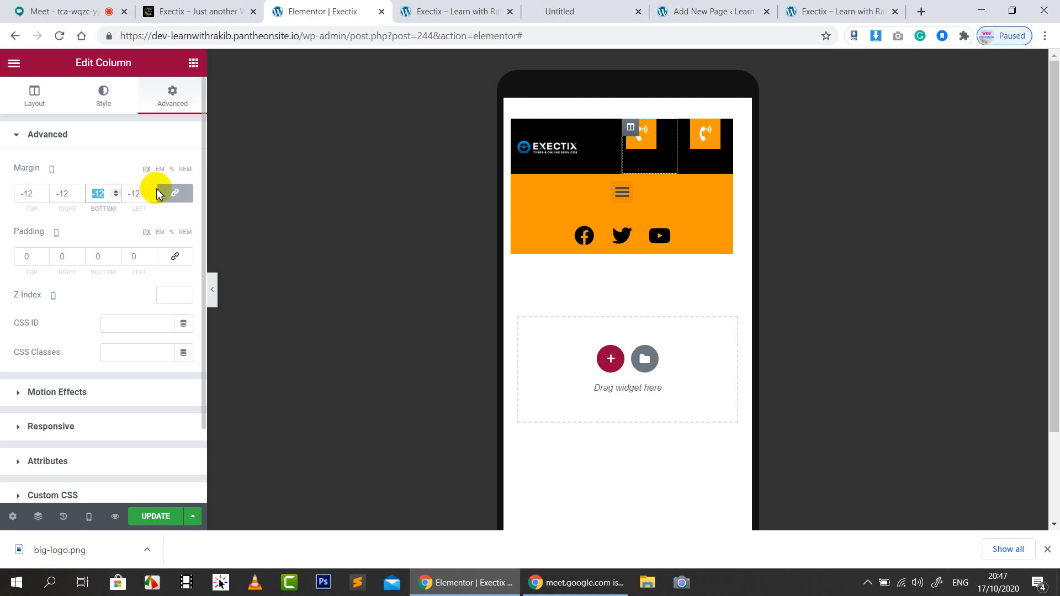
key(BackSpace)
click(182, 198)
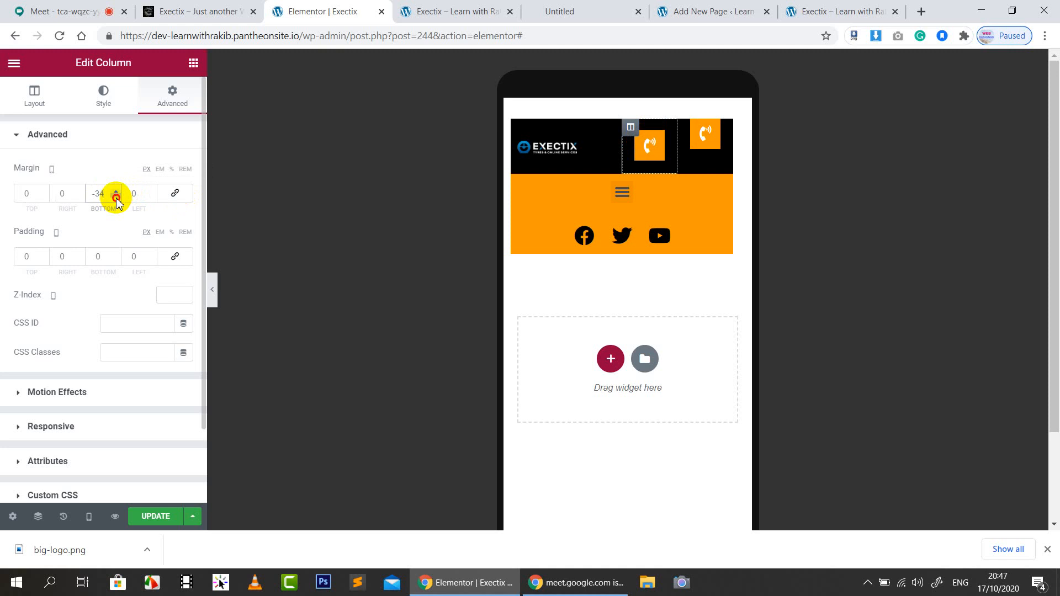
click(116, 198)
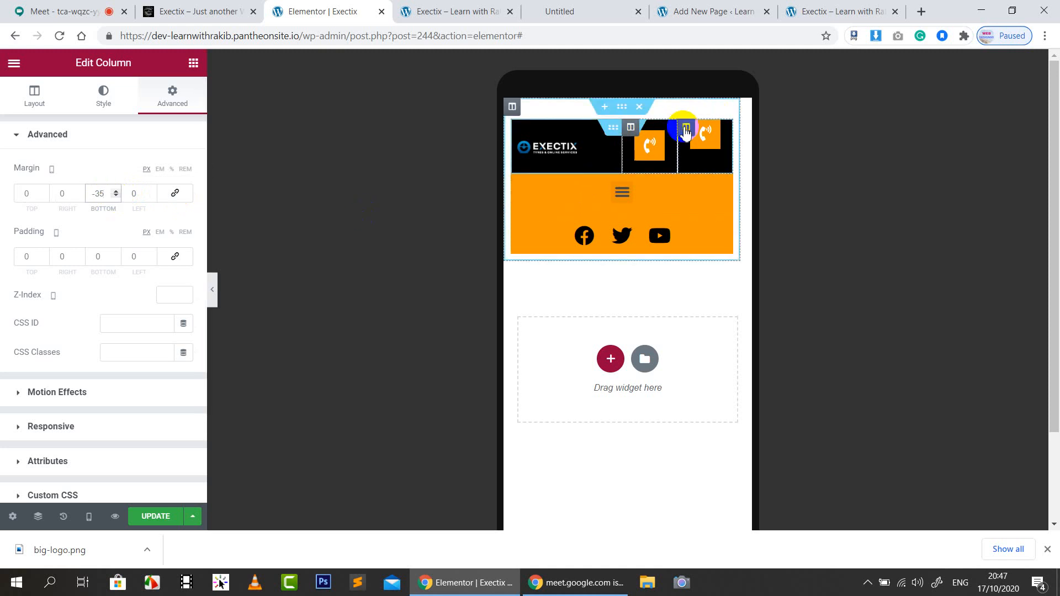
click(174, 193)
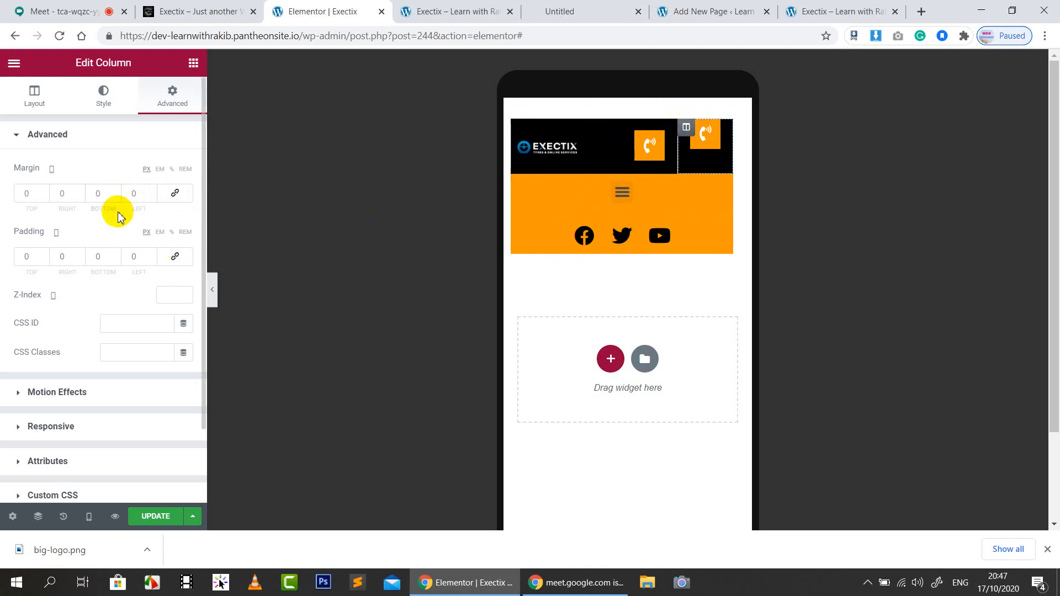
drag(116, 197, 117, 198)
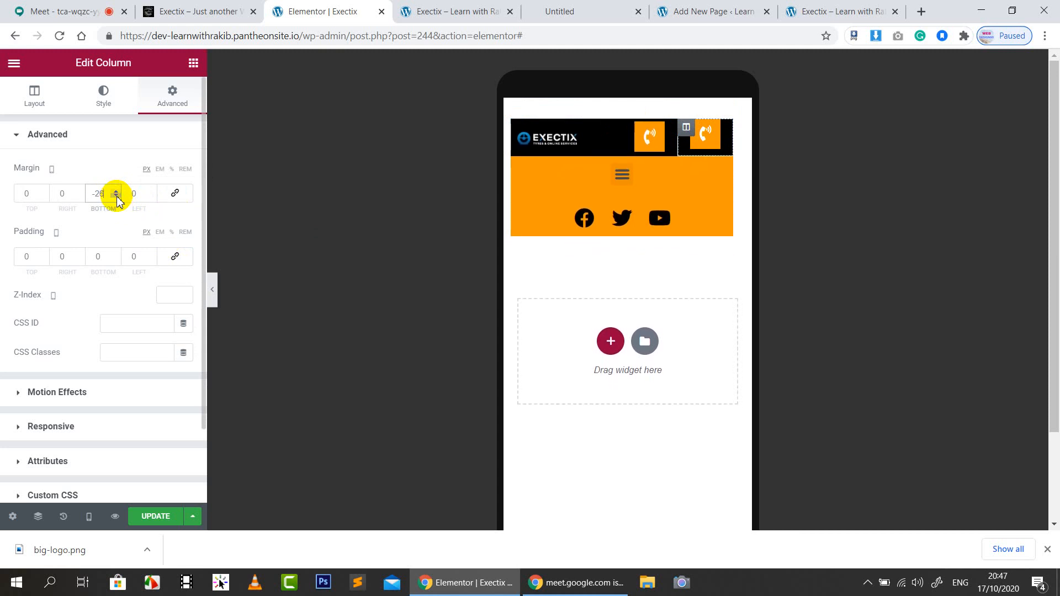
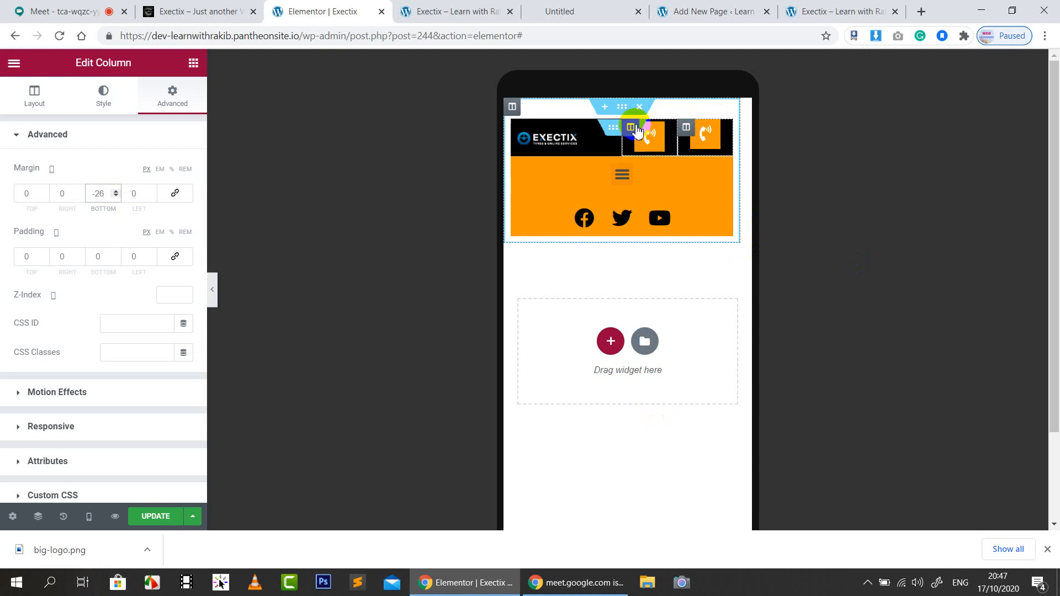
Give the right phone-icon column a top margin of 8 and a bottom margin of -29
click(632, 131)
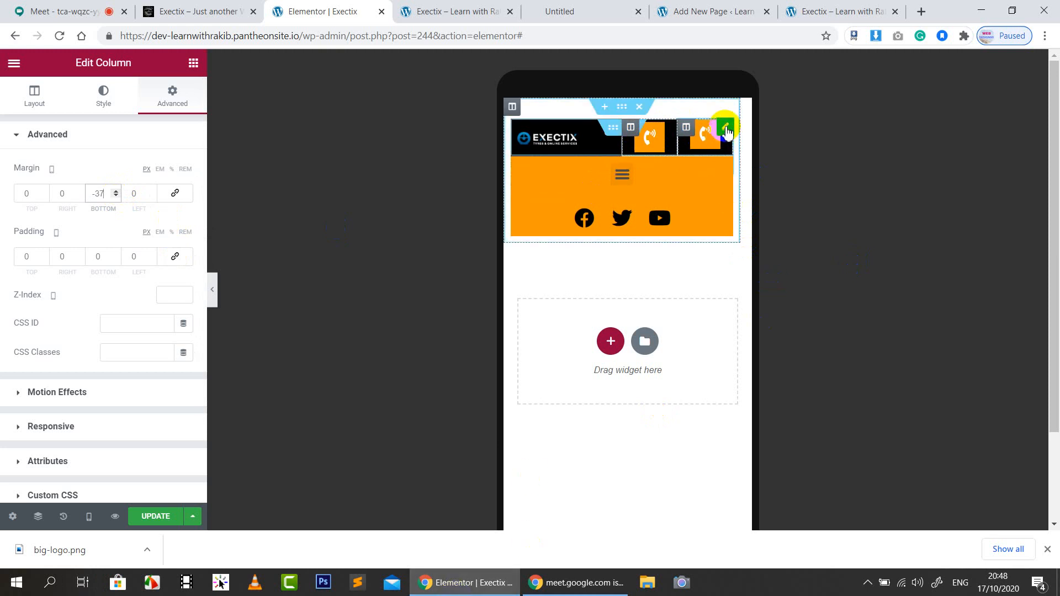
click(727, 132)
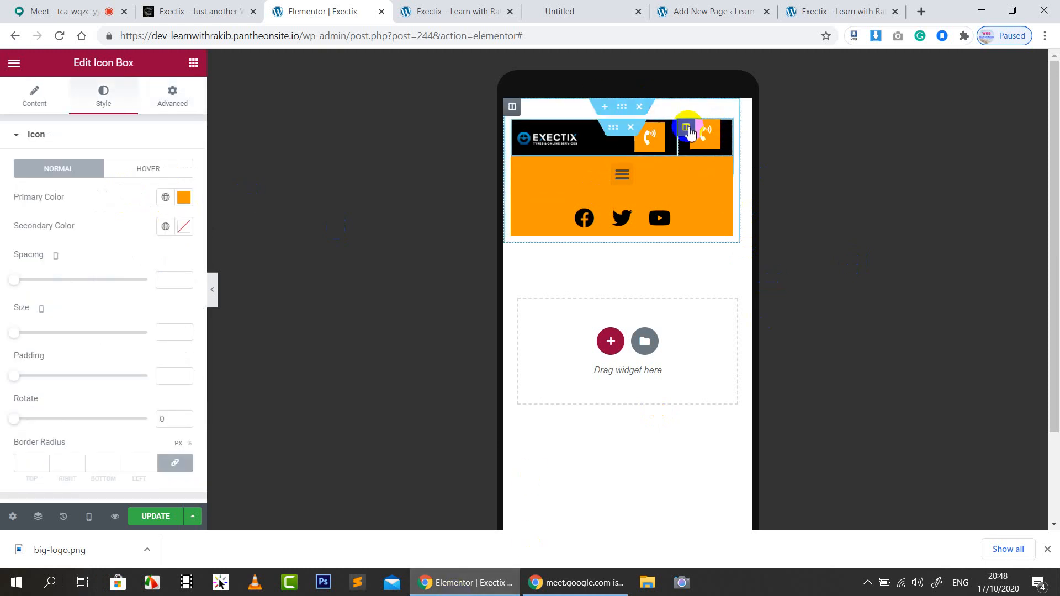
click(685, 127)
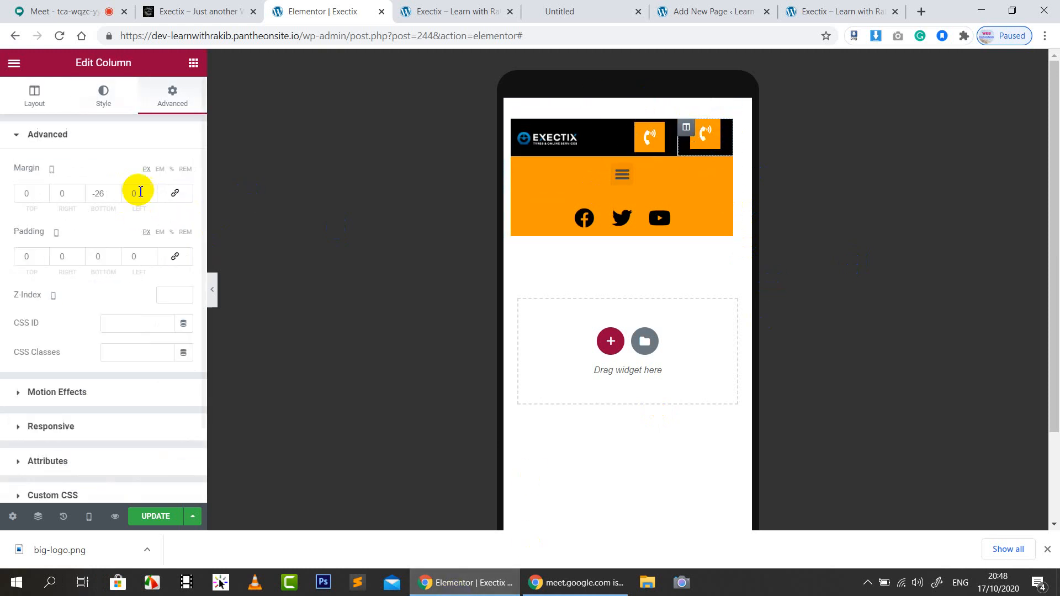
click(46, 192)
click(46, 192)
click(46, 192)
click(46, 191)
click(46, 192)
click(46, 192)
click(46, 192)
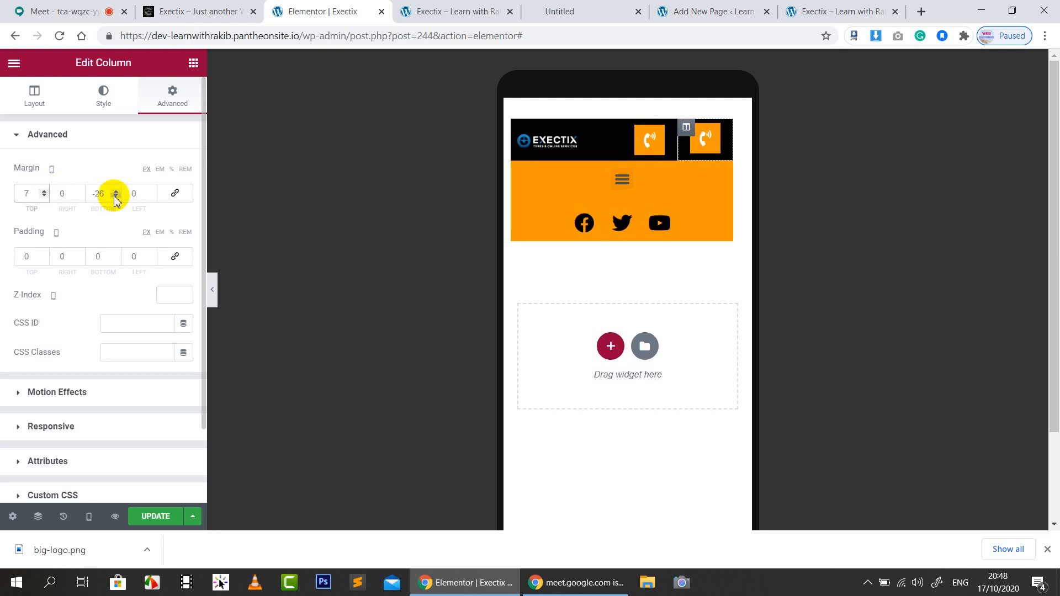
click(44, 191)
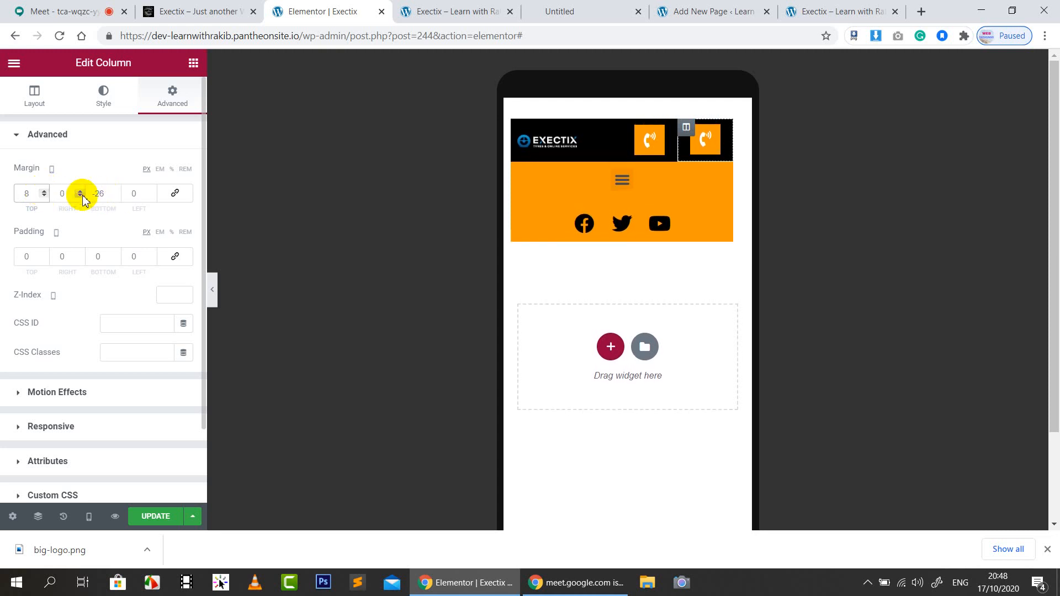
click(116, 196)
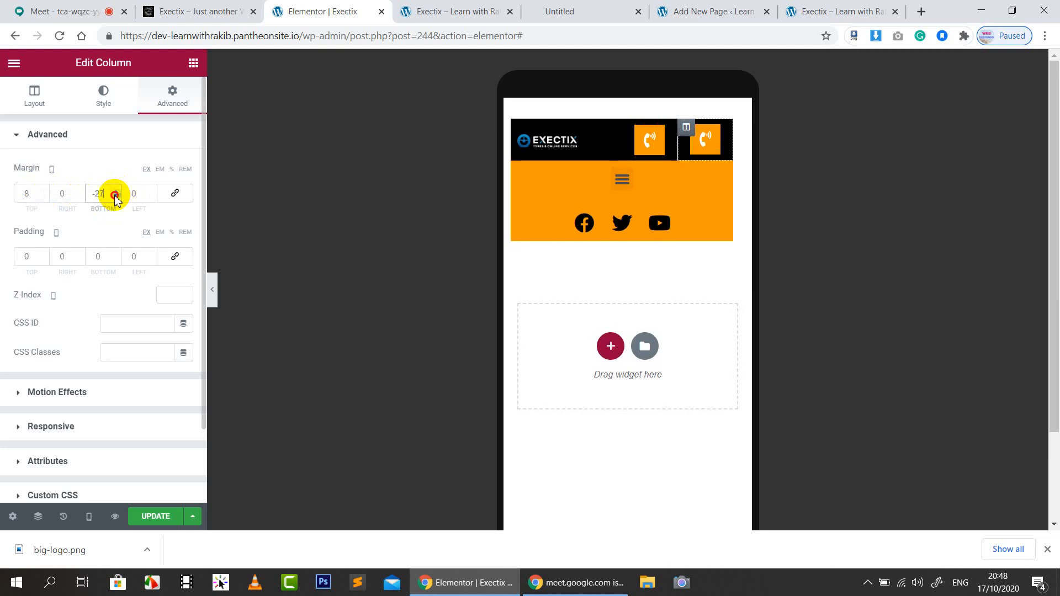
click(116, 197)
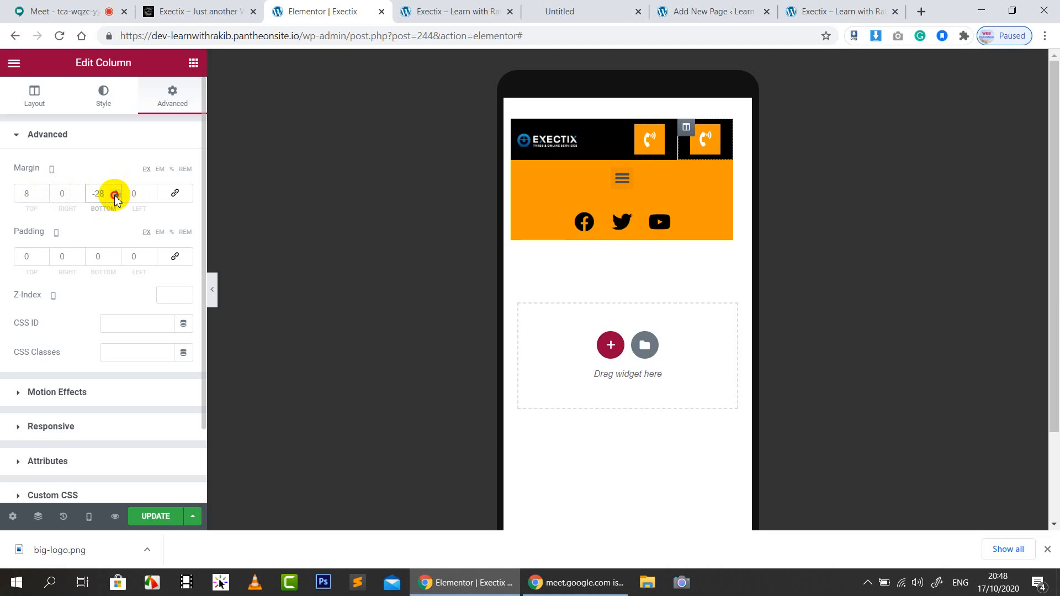
click(116, 196)
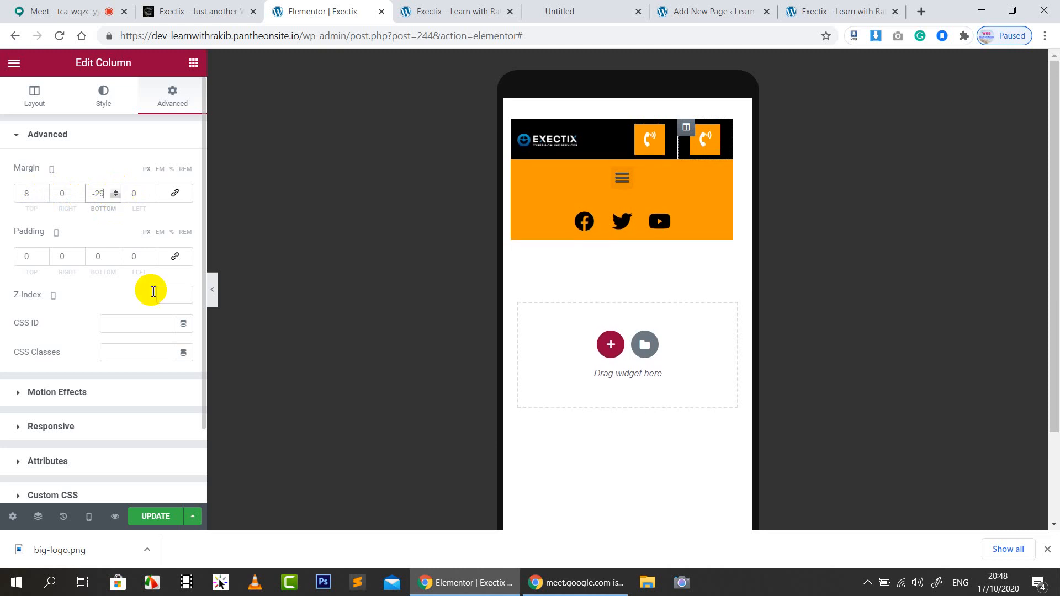
Enlarge the EXECTIX logo to fill its column and save the header
click(572, 145)
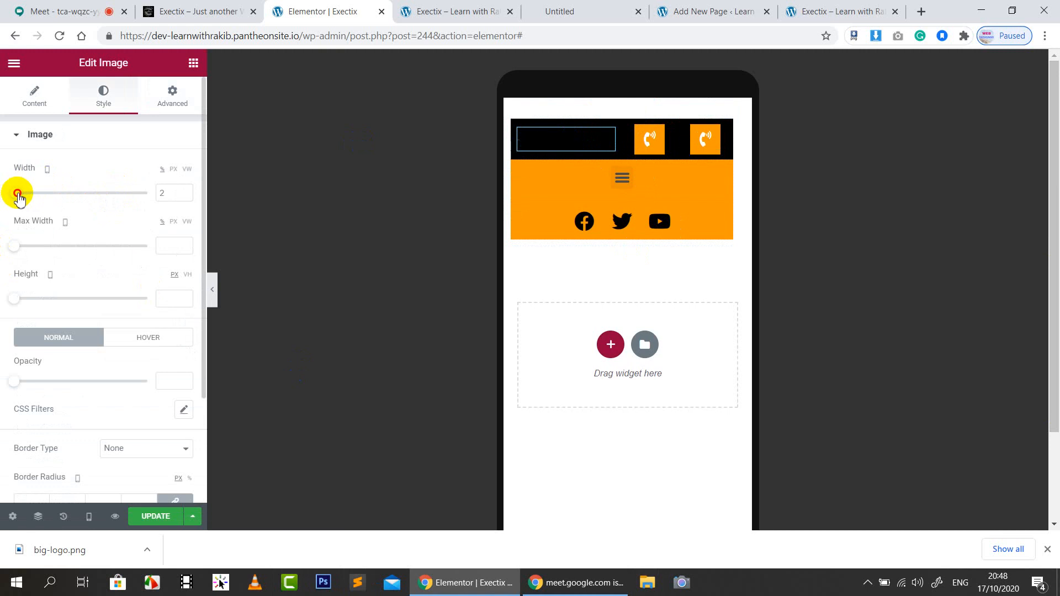
drag(18, 197, 144, 186)
click(128, 138)
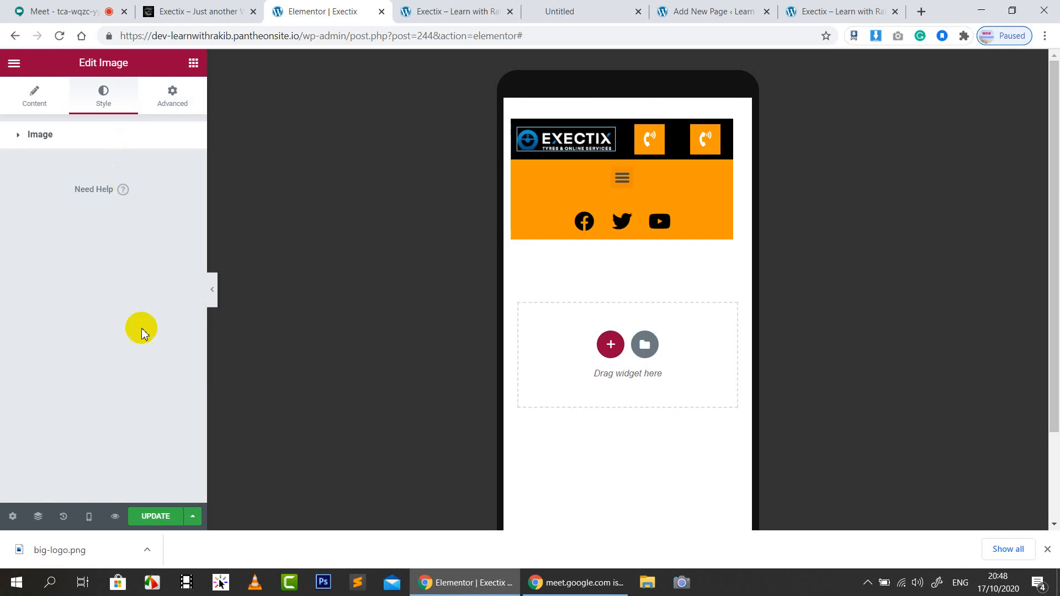
click(164, 514)
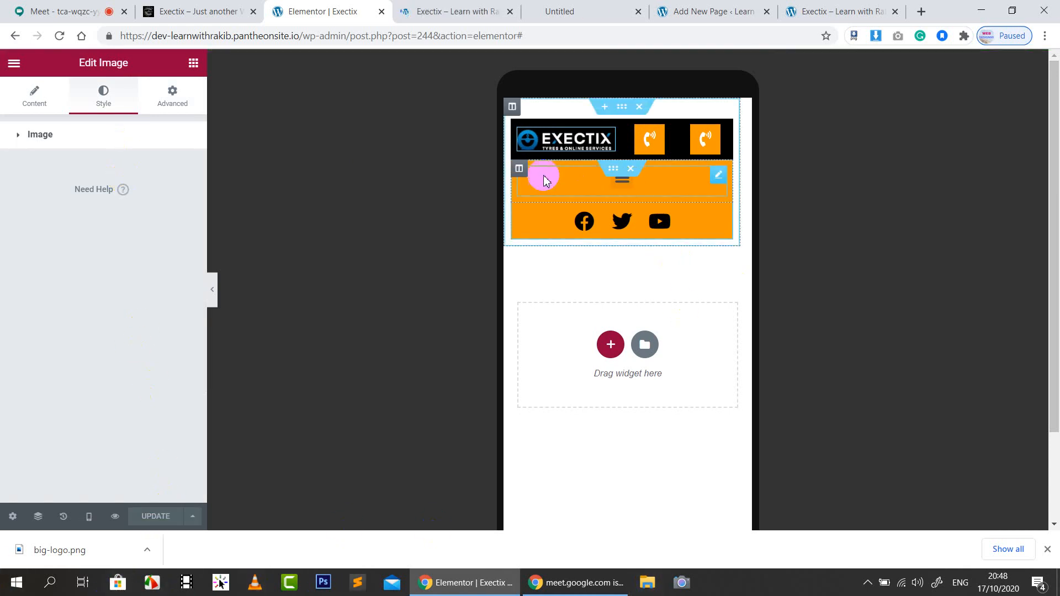
Set both orange-bar columns, menu and social icons, to 50% column width
click(519, 169)
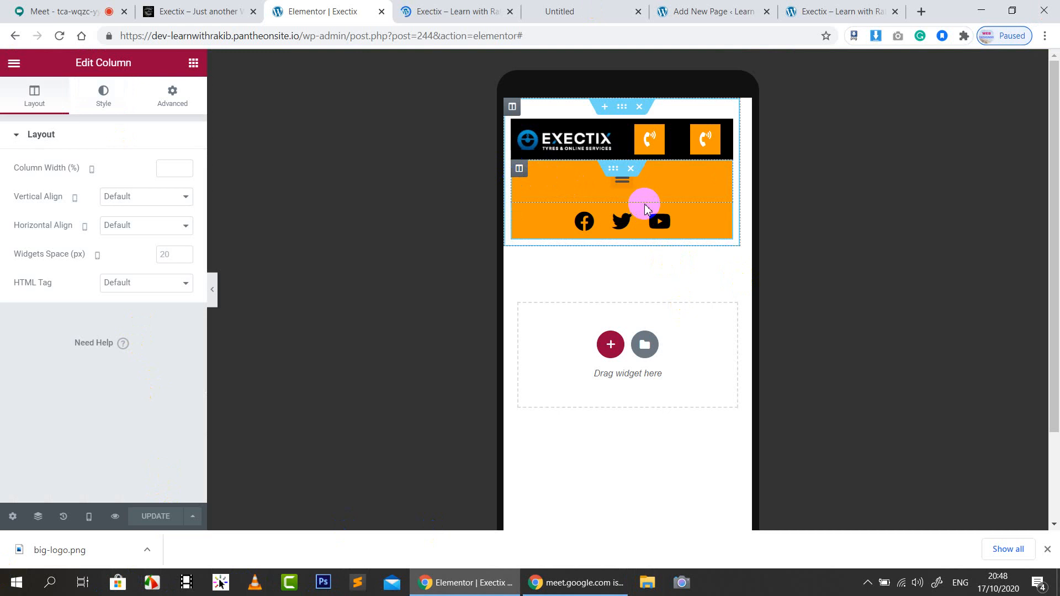
click(169, 172)
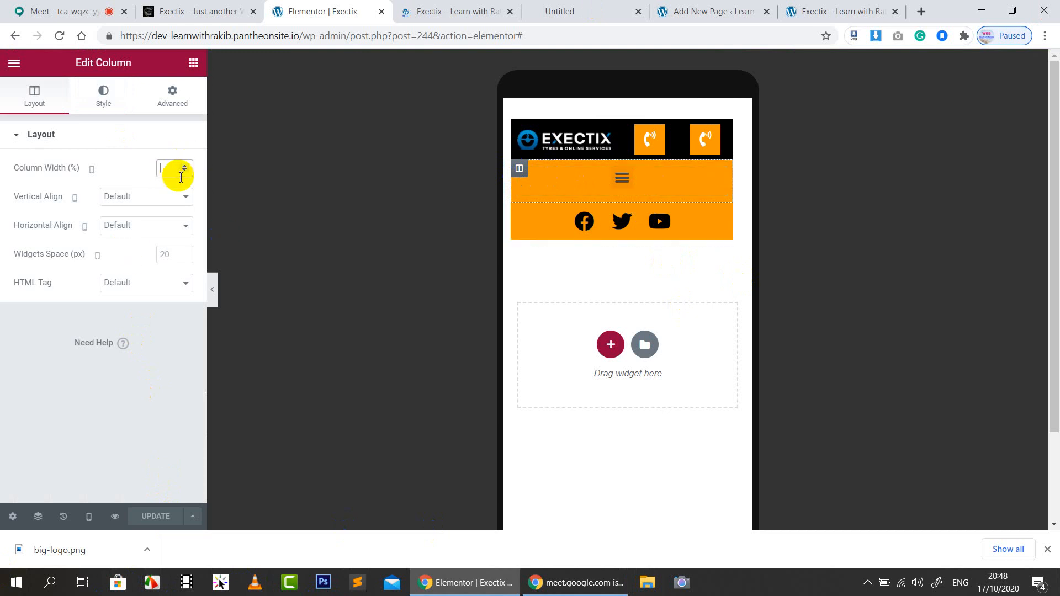
text(60)
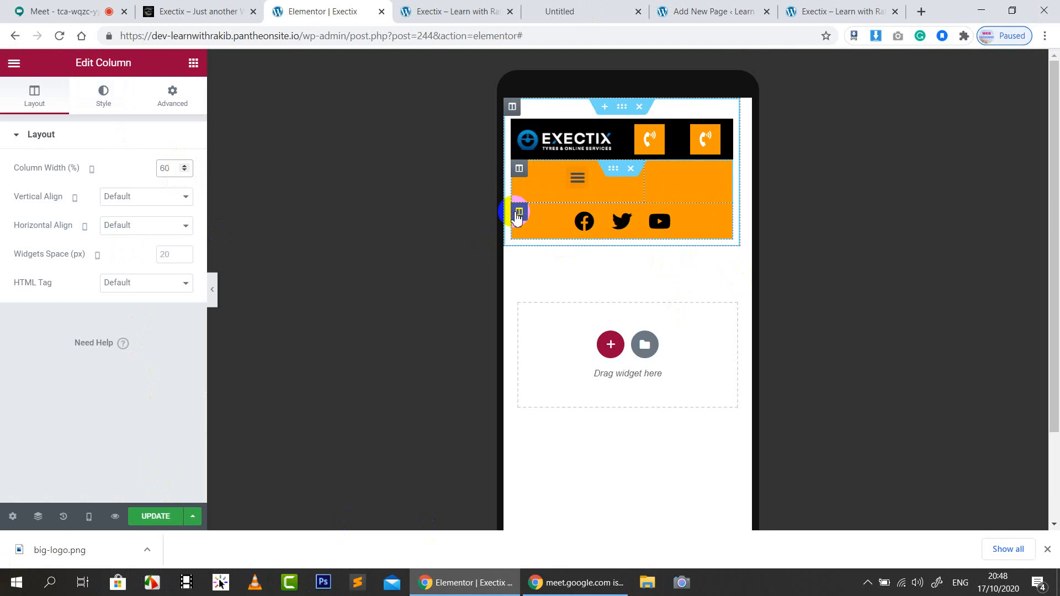
text(4)
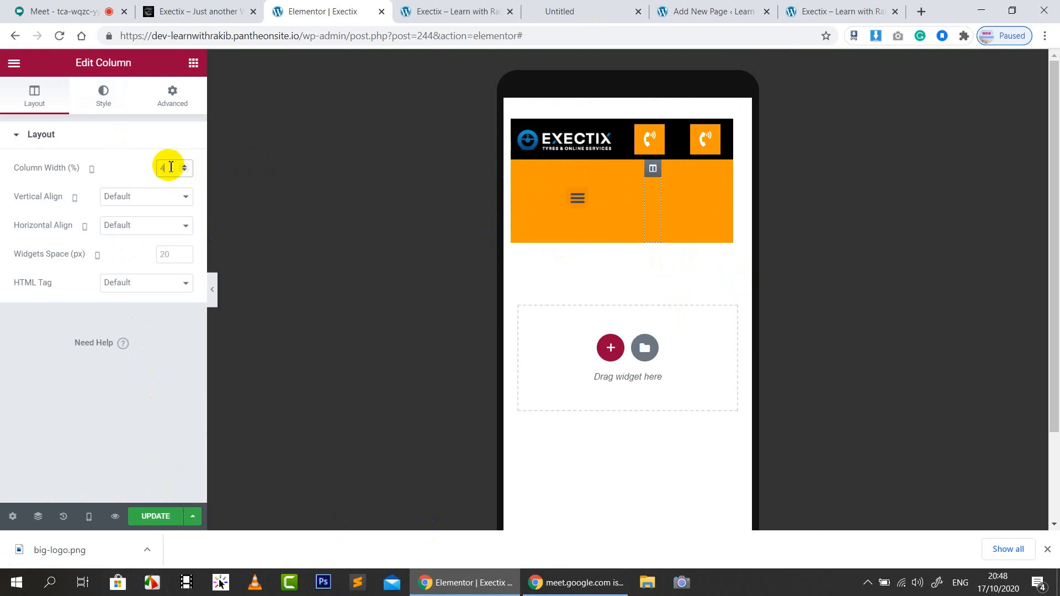
text(0)
click(520, 169)
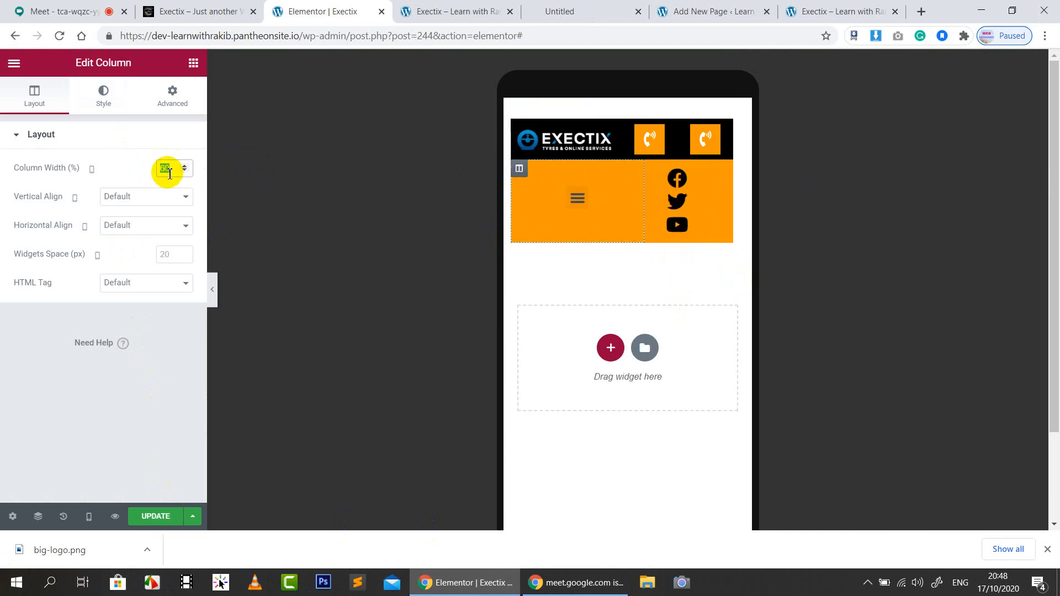
text(50)
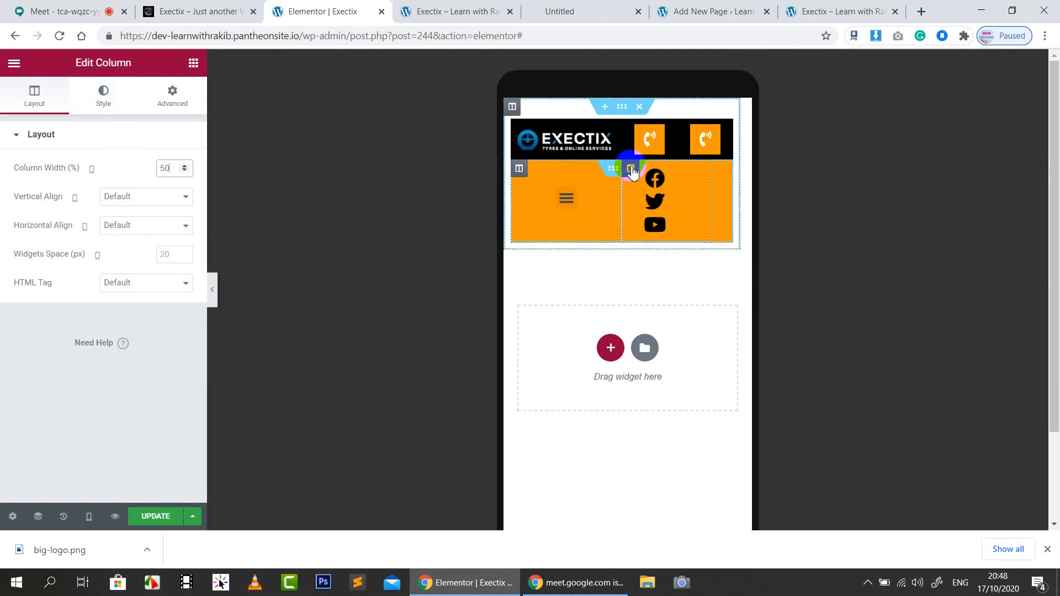
click(633, 172)
click(163, 170)
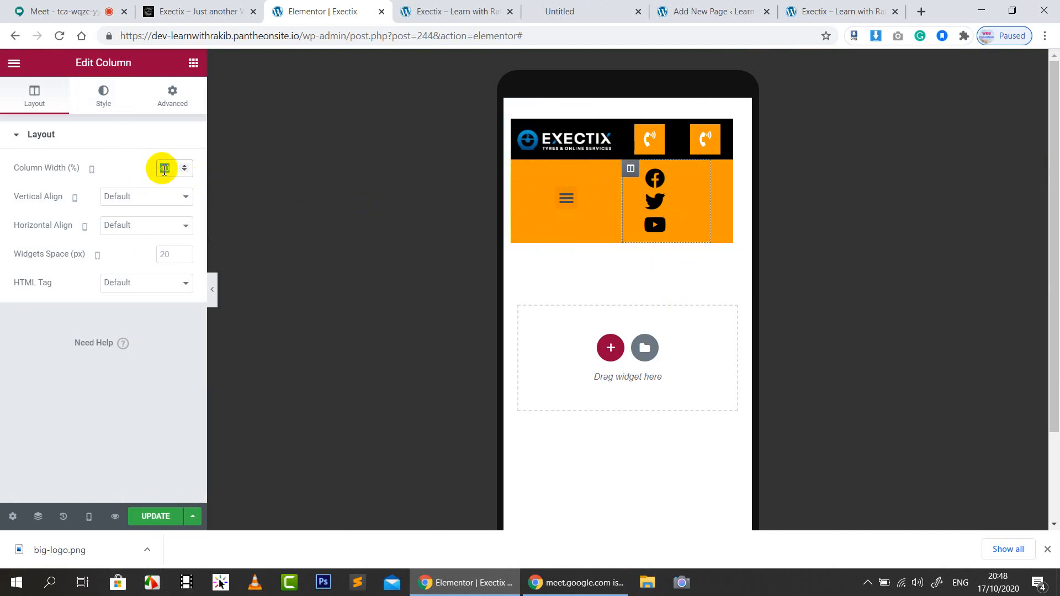
text(50)
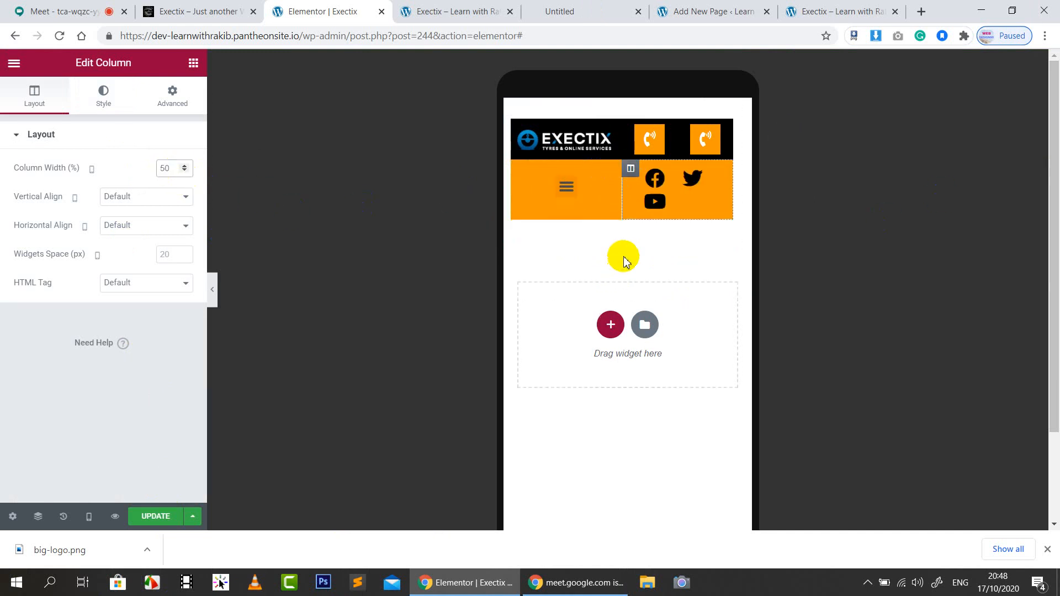
click(575, 190)
click(568, 181)
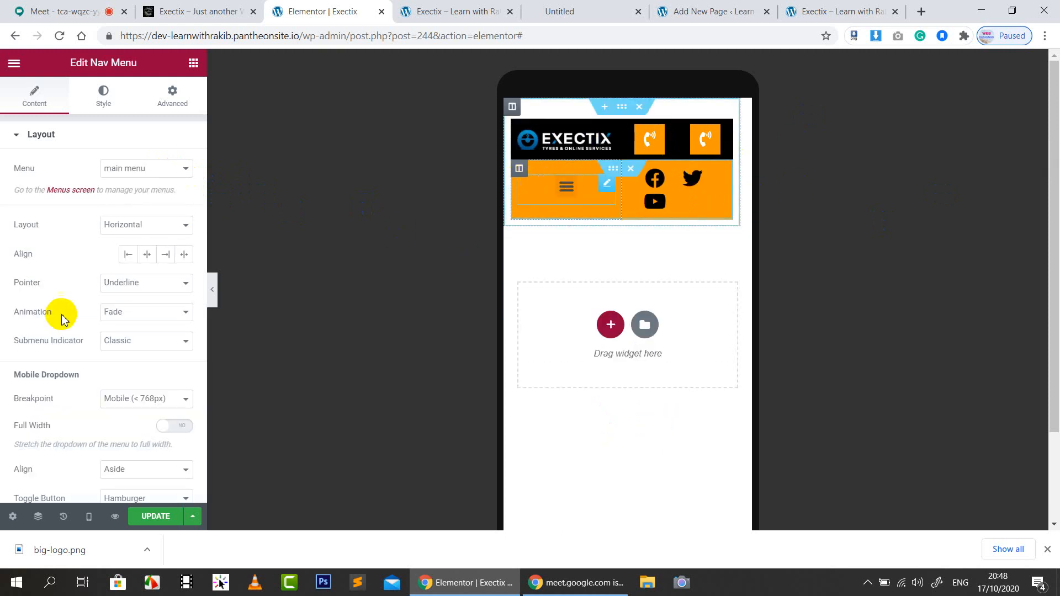
Align the hamburger menu toggle left and give its button a white background
scroll(116, 408, down, 3)
click(145, 402)
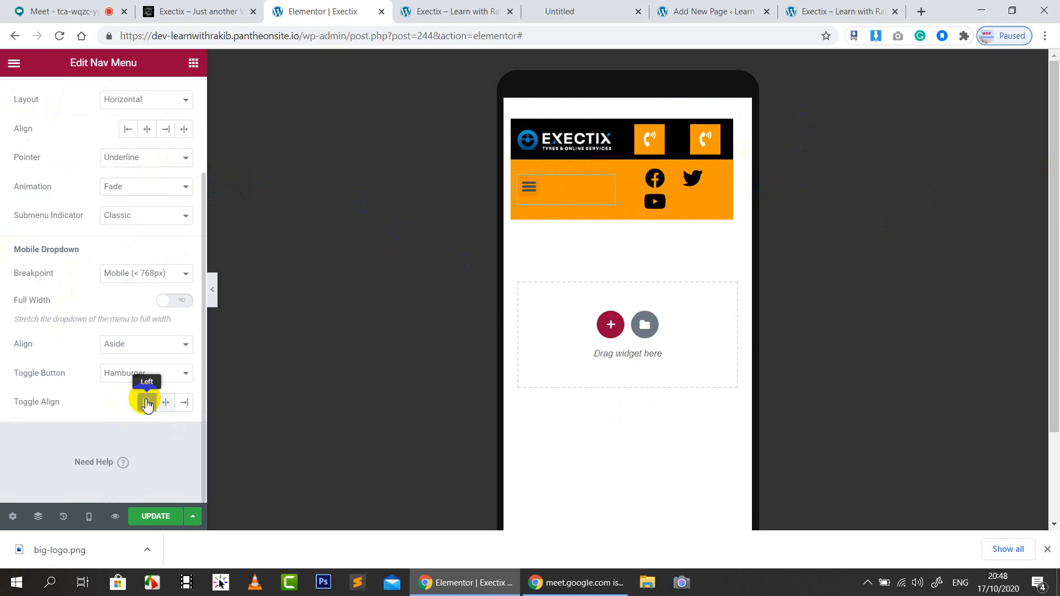
scroll(136, 182, up, 4)
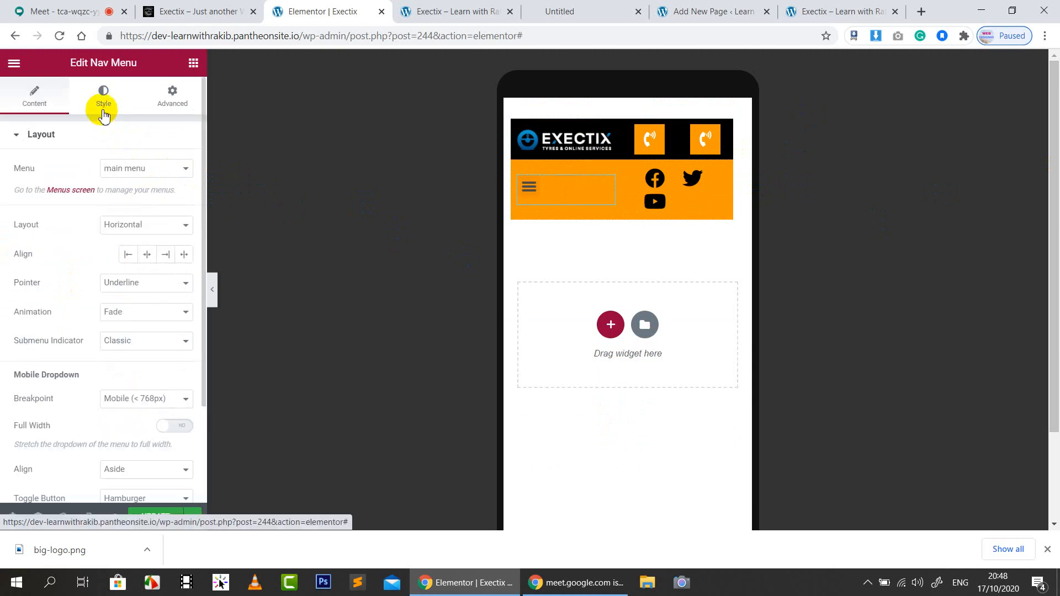
click(103, 113)
scroll(56, 414, down, 3)
click(48, 409)
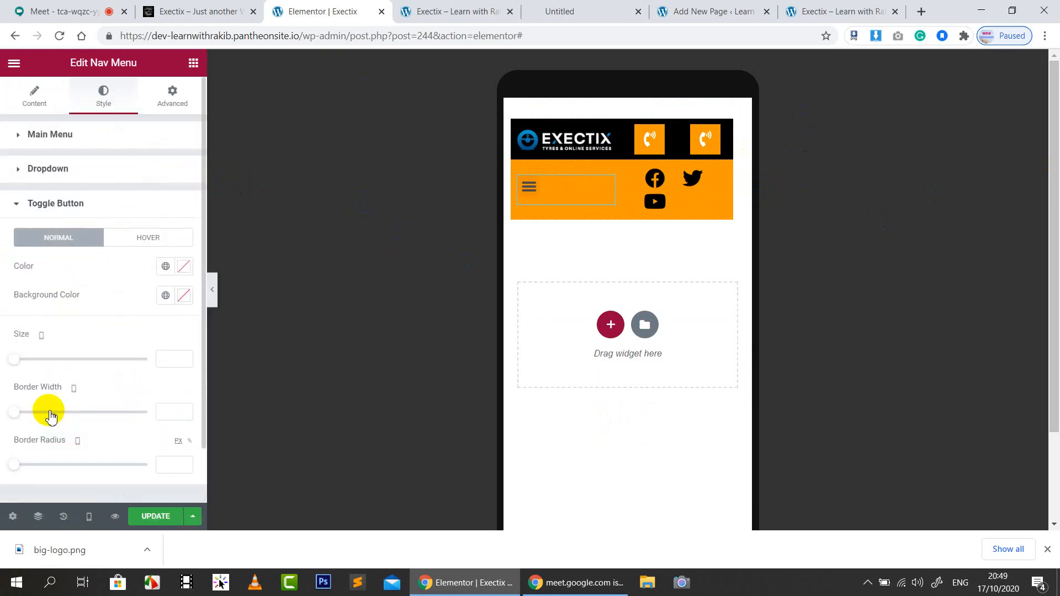
click(184, 295)
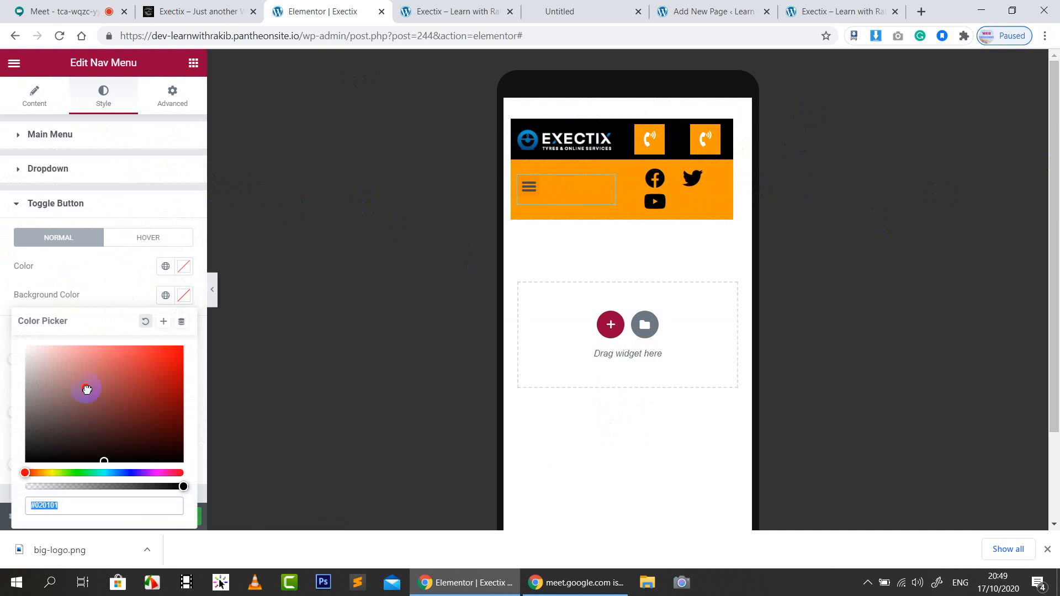
drag(86, 390, 3, 327)
click(90, 299)
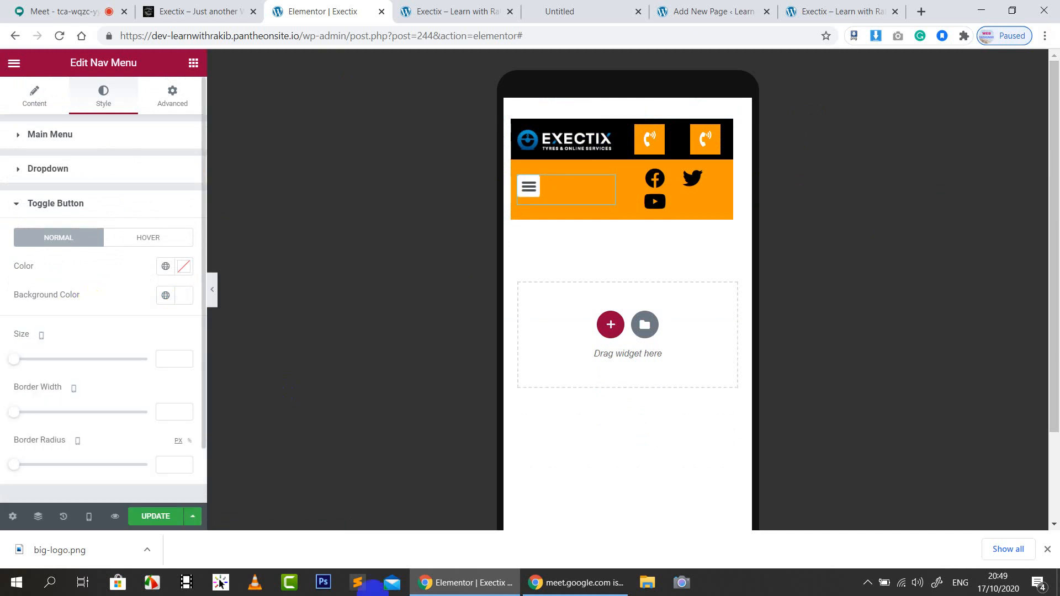
Set the social icons to size 18 with spacing 10
click(680, 184)
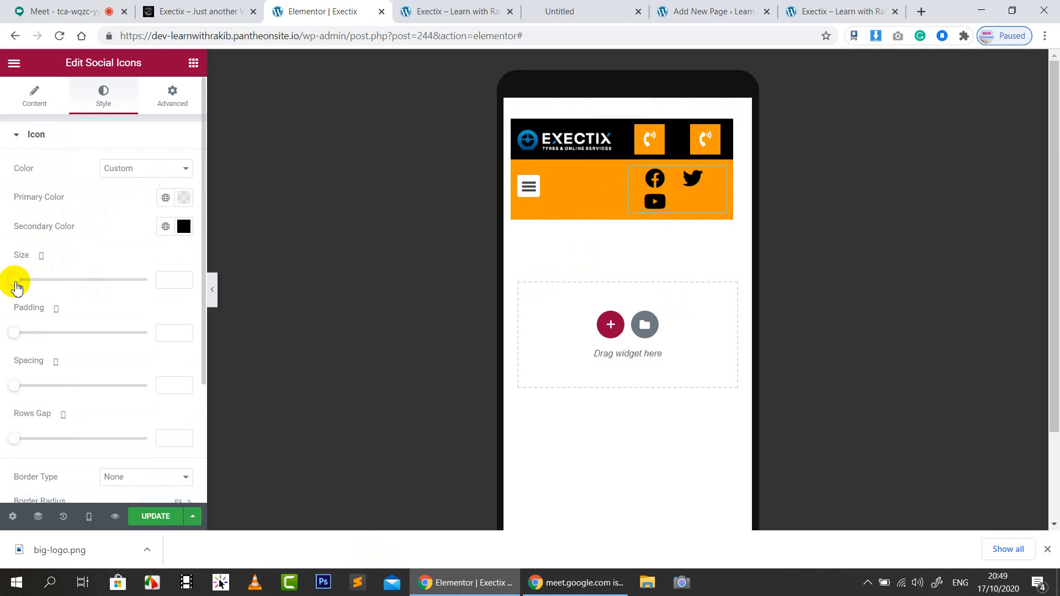
mouse_move(14, 280)
mouse_down()
mouse_move(33, 282)
mouse_move(10, 278)
mouse_move(20, 277)
mouse_up()
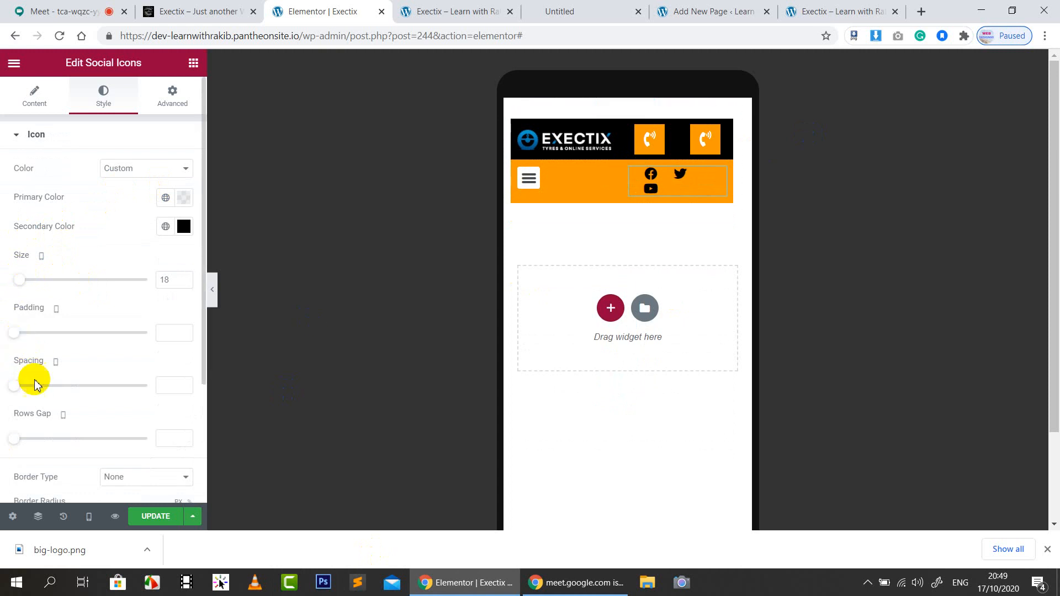
drag(21, 392, 21, 393)
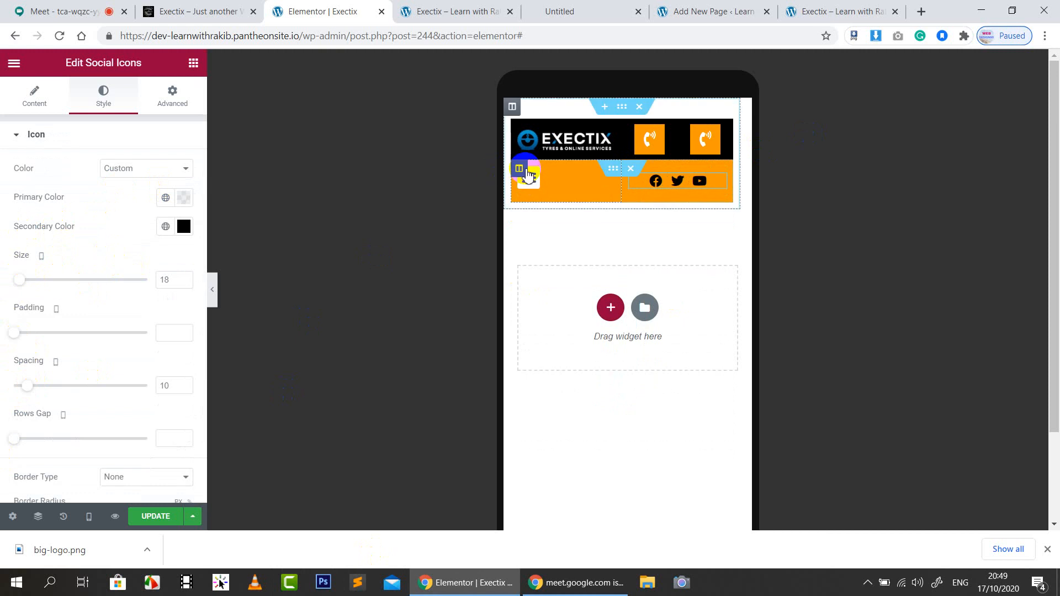
Widen the menu column to 60% and set the social icons column to 40%
click(519, 168)
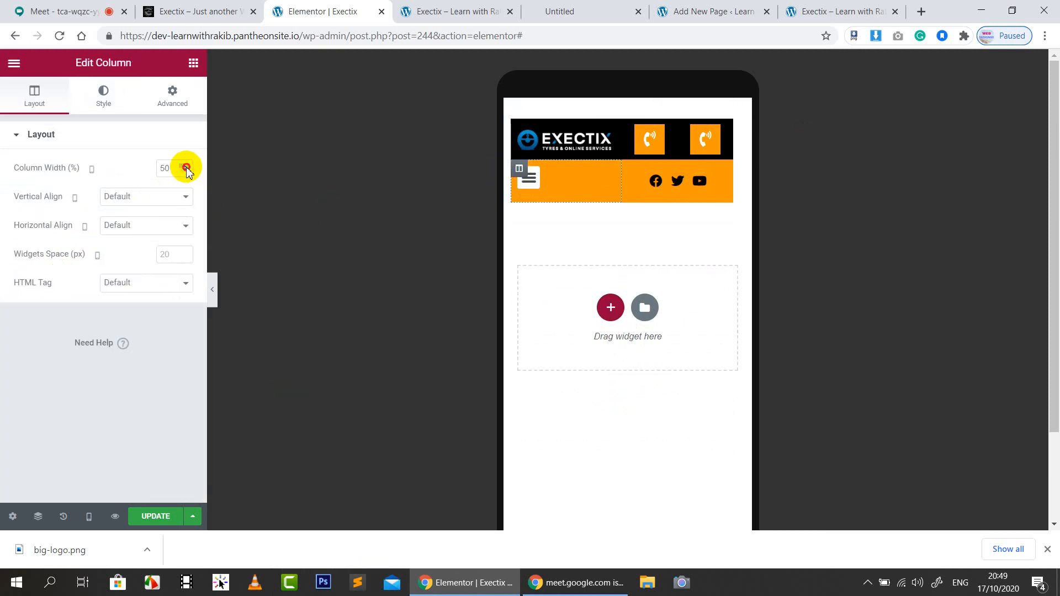
click(187, 168)
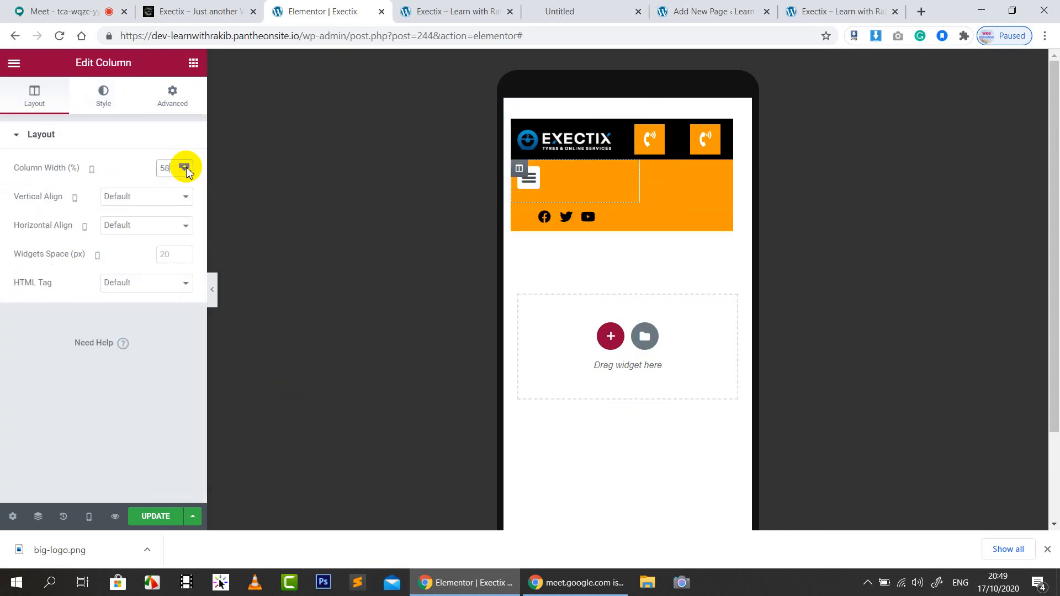
click(187, 168)
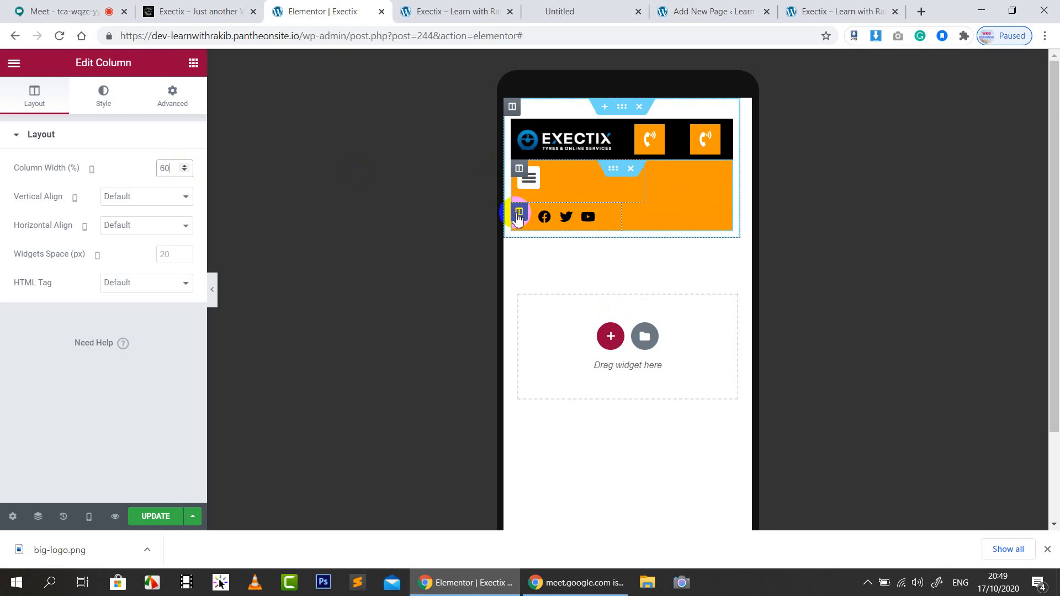
click(519, 212)
text(40)
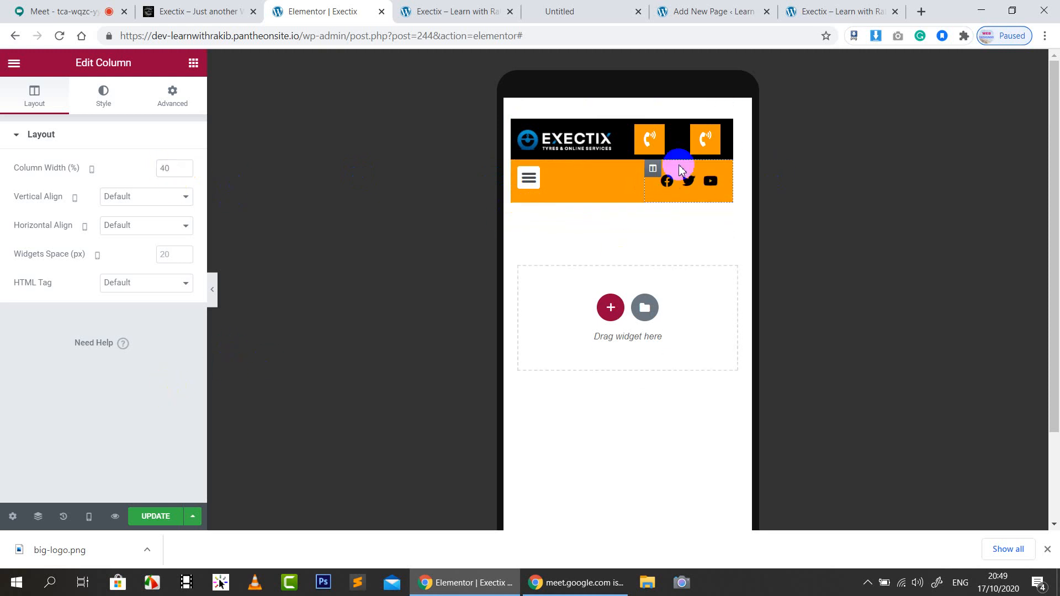
Set Vertical Align to Middle for both orange-bar columns
click(519, 170)
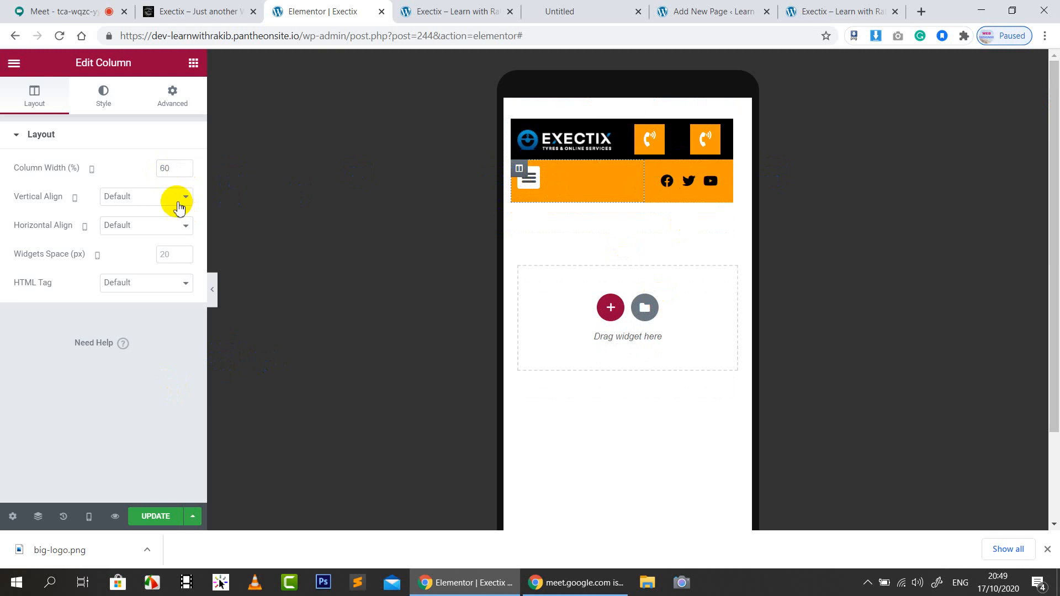
click(166, 198)
click(137, 232)
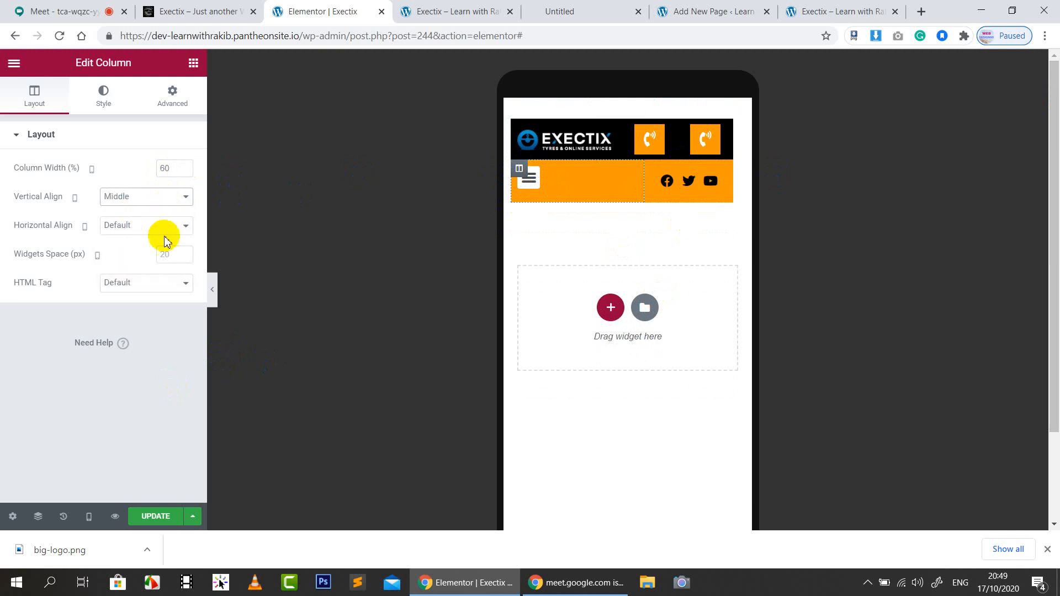
click(655, 172)
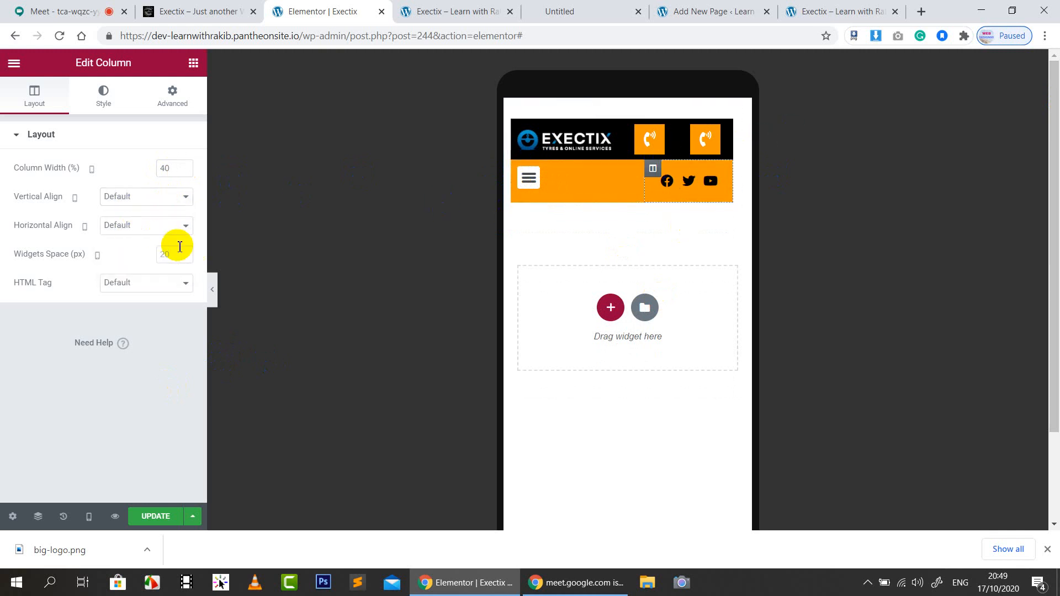
click(147, 198)
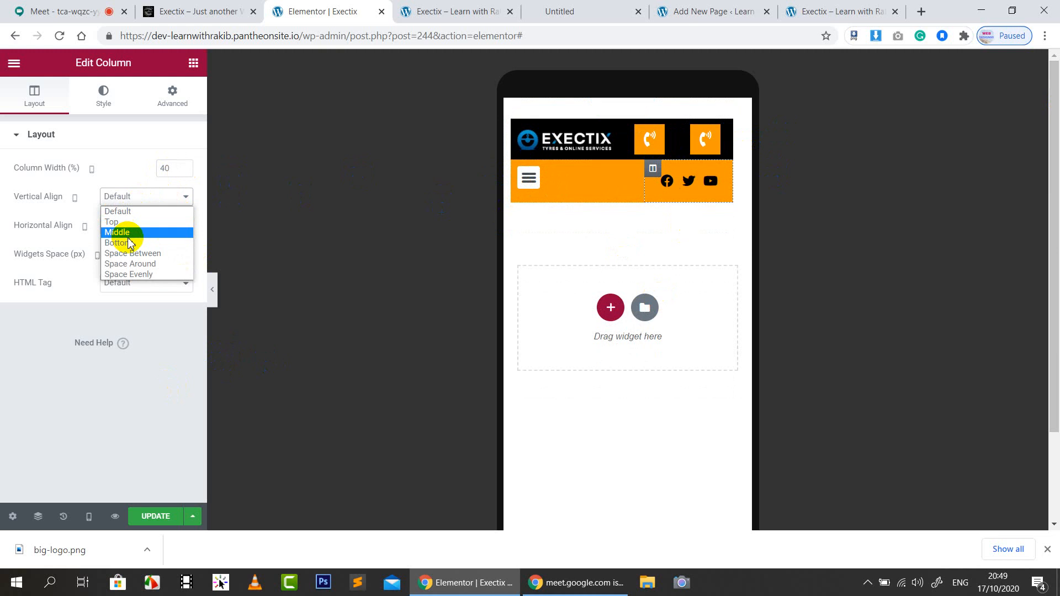
click(129, 234)
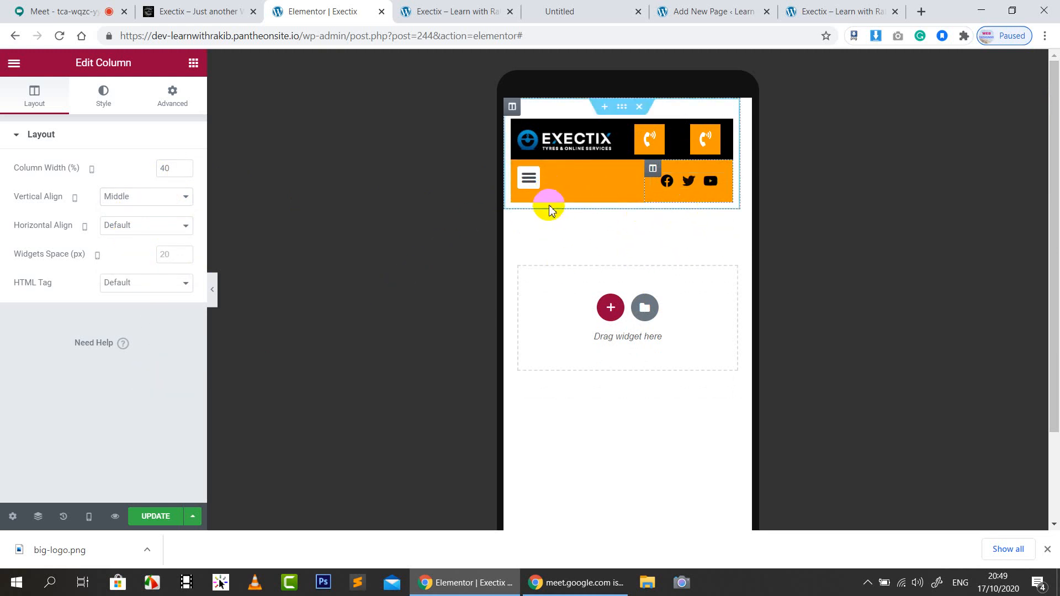
Set the nav menu's mobile dropdown alignment to Center
click(550, 182)
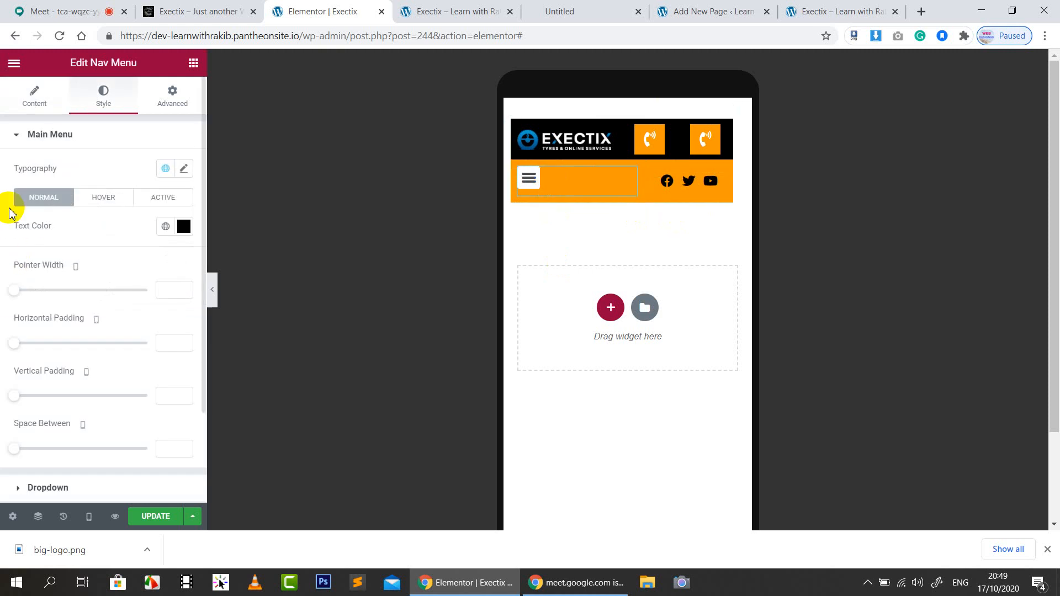
click(41, 95)
scroll(31, 377, down, 3)
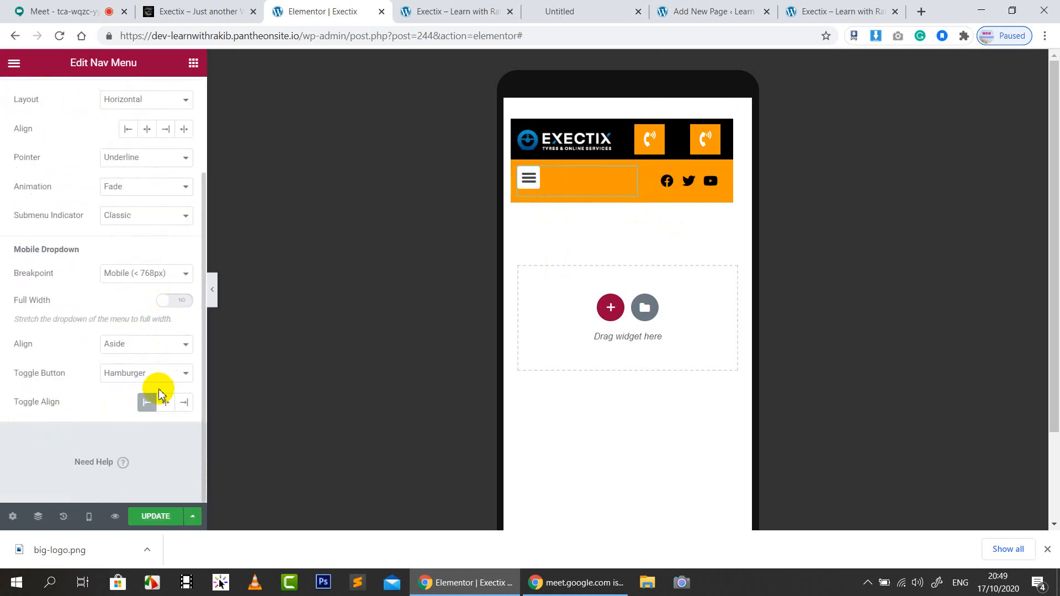
click(127, 351)
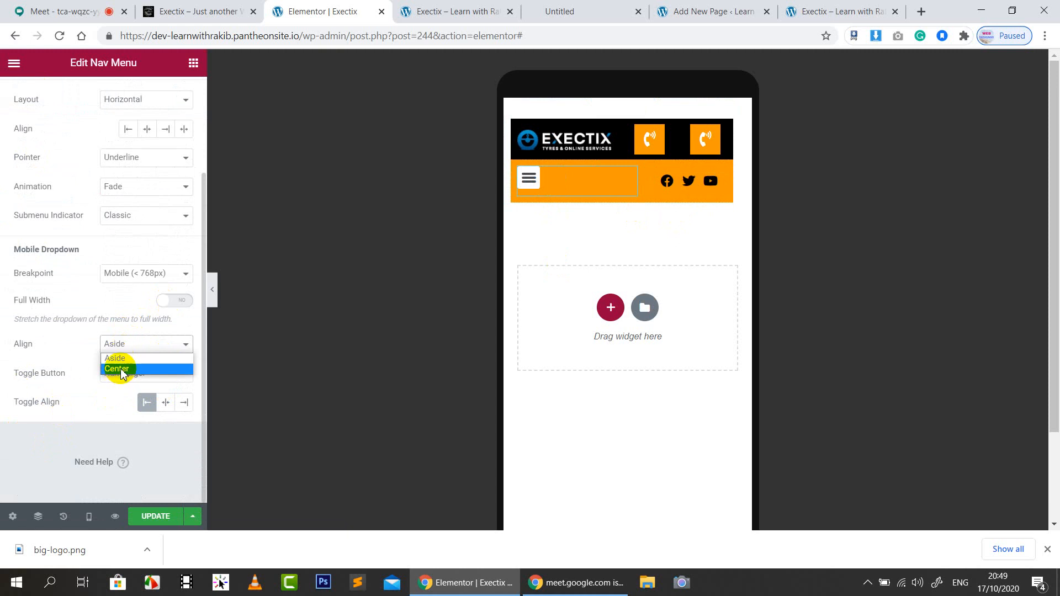
click(123, 373)
Revert the nav menu's mobile dropdown alignment to Aside
click(127, 350)
click(122, 358)
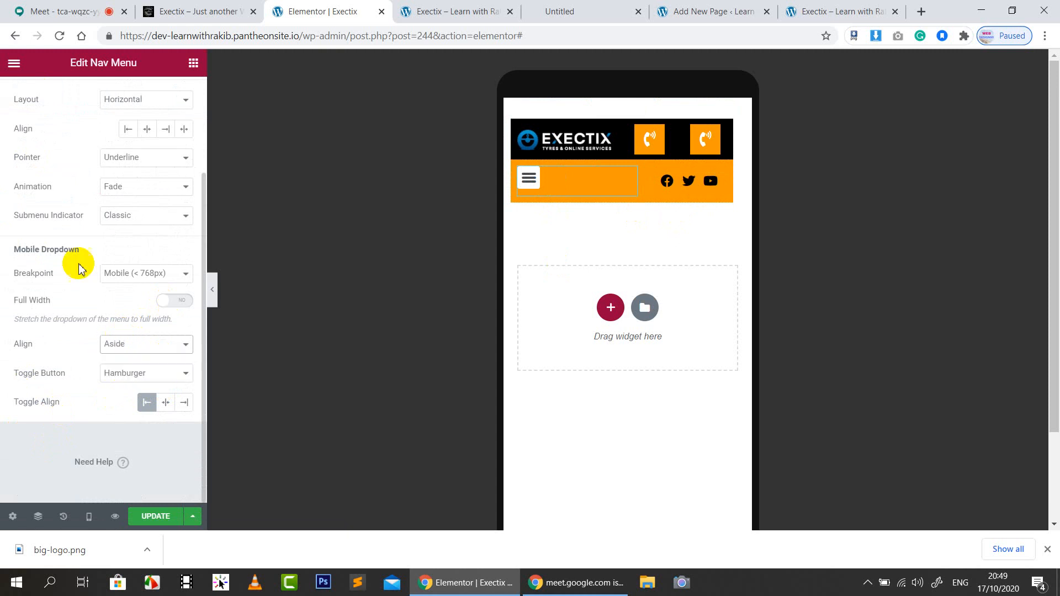
scroll(104, 221, up, 3)
Enlarge the hamburger toggle button to size 25
click(104, 99)
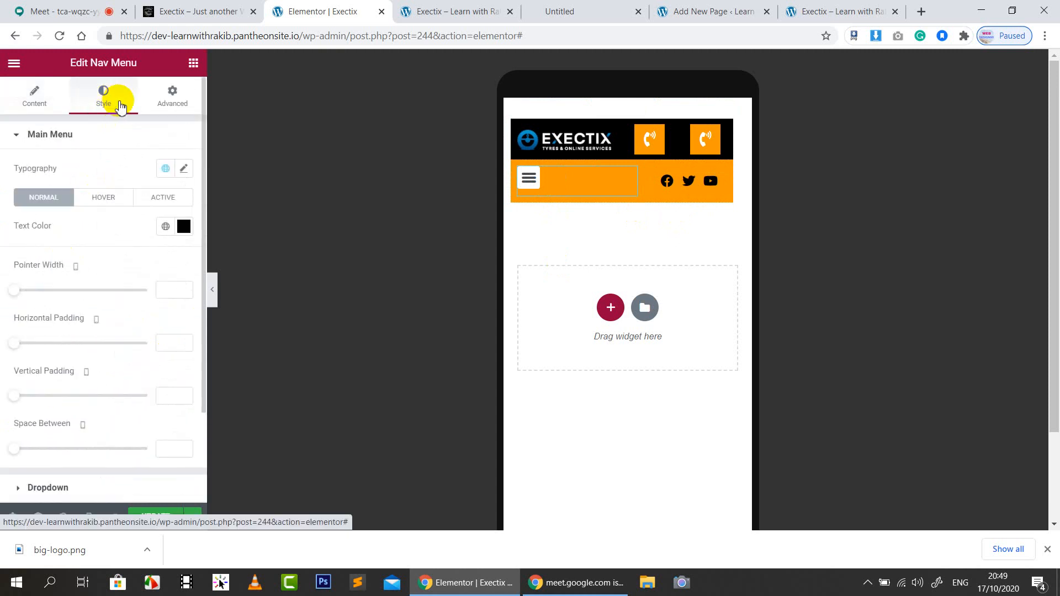
scroll(83, 408, down, 2)
click(82, 407)
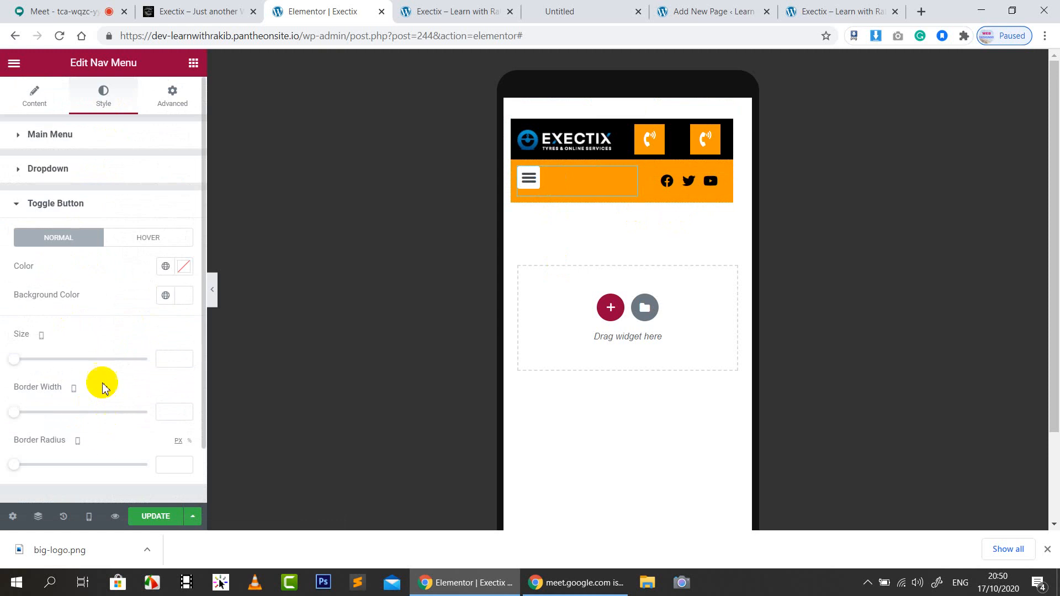
scroll(91, 339, down, 1)
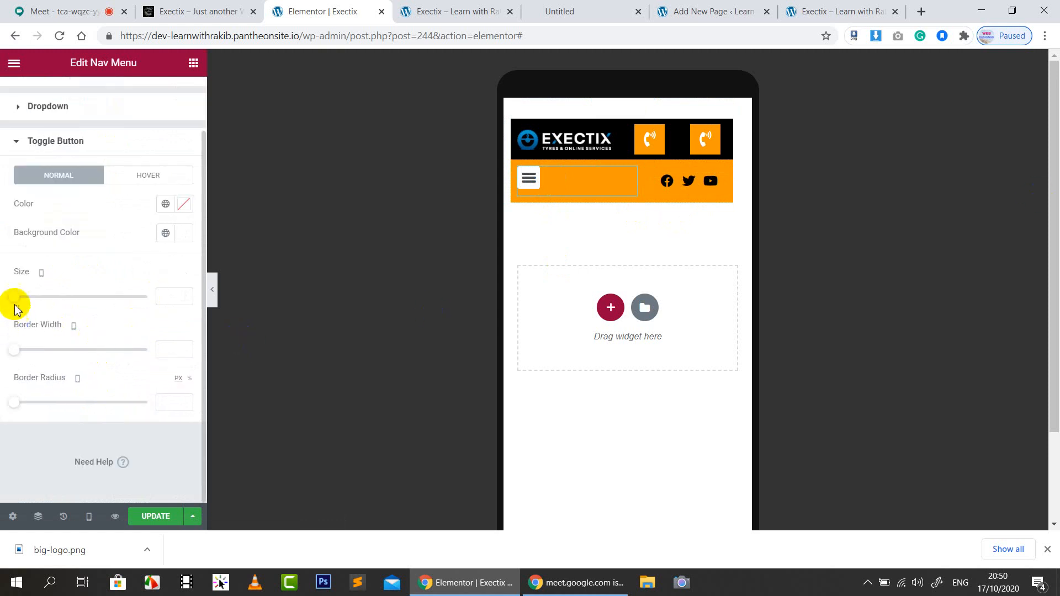
drag(19, 301, 31, 297)
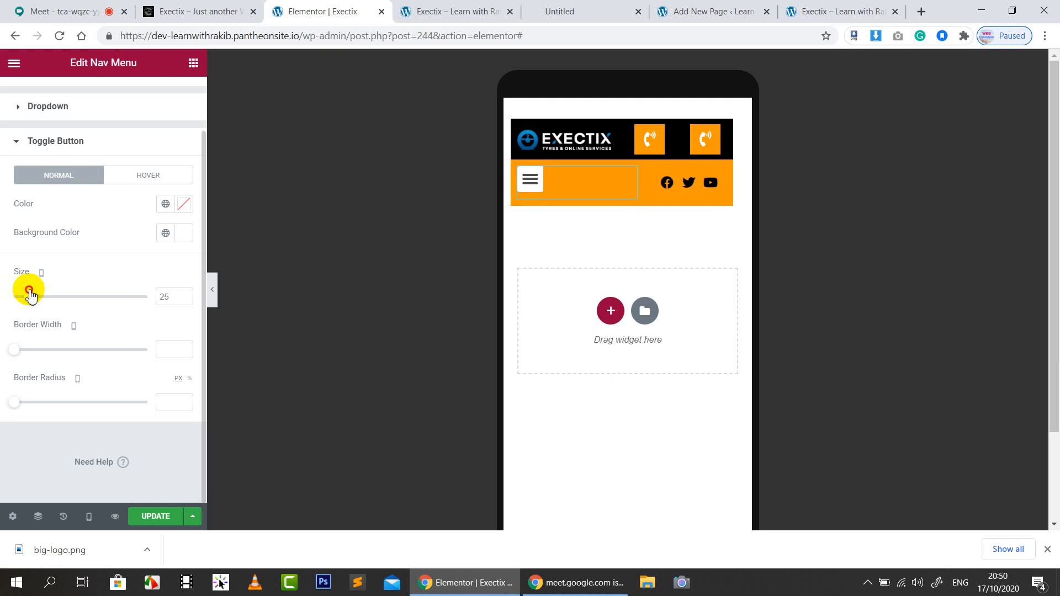
scroll(118, 225, up, 2)
click(173, 104)
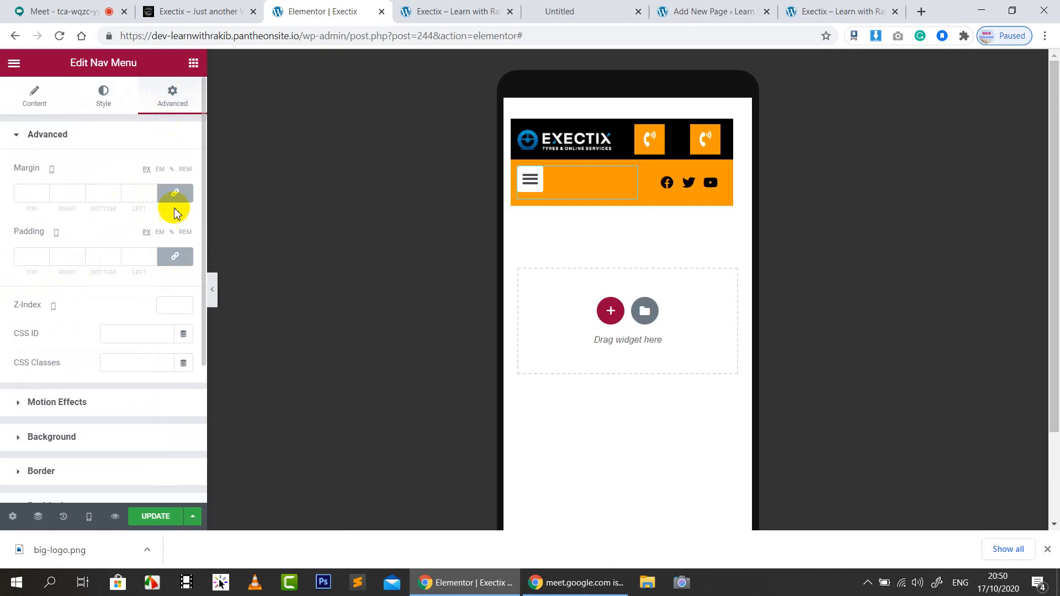
Set the nav menu's margins to 0 with a -11 bottom margin, then save the header
click(116, 196)
click(116, 196)
click(116, 196)
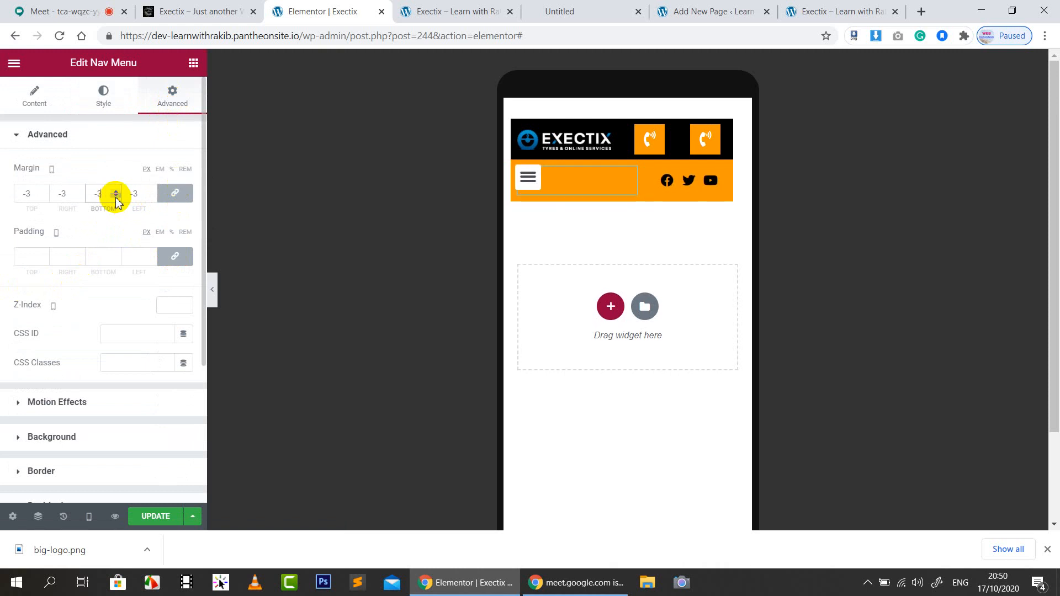
click(116, 196)
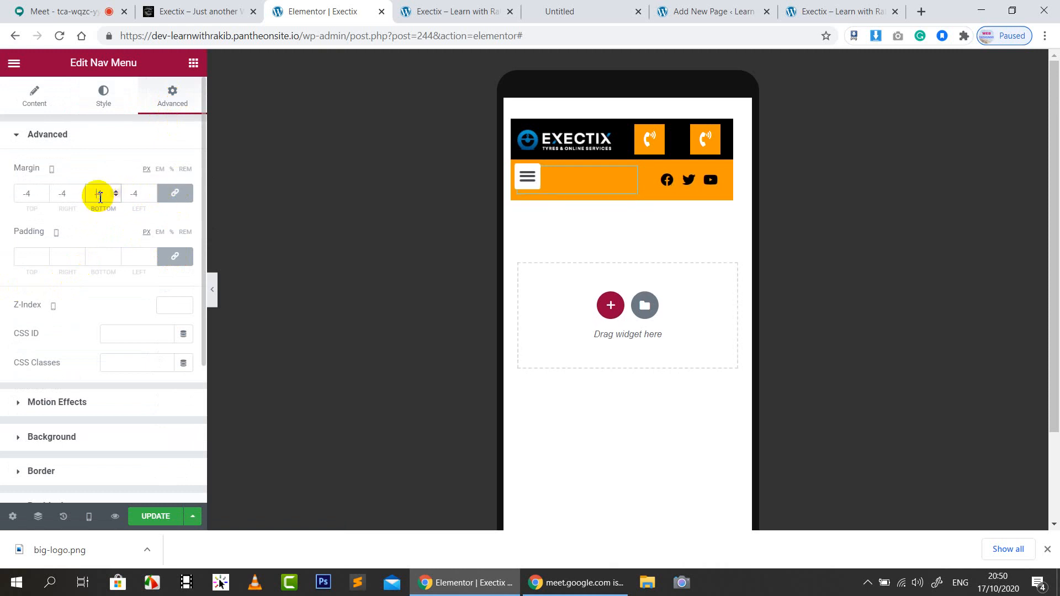
text(0)
click(174, 192)
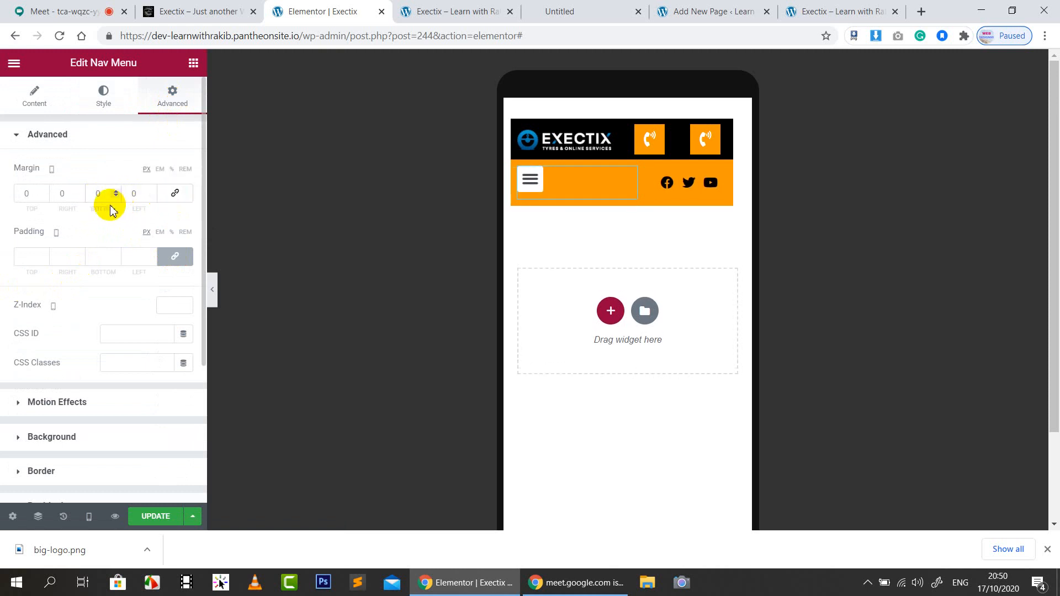
click(116, 196)
click(116, 196)
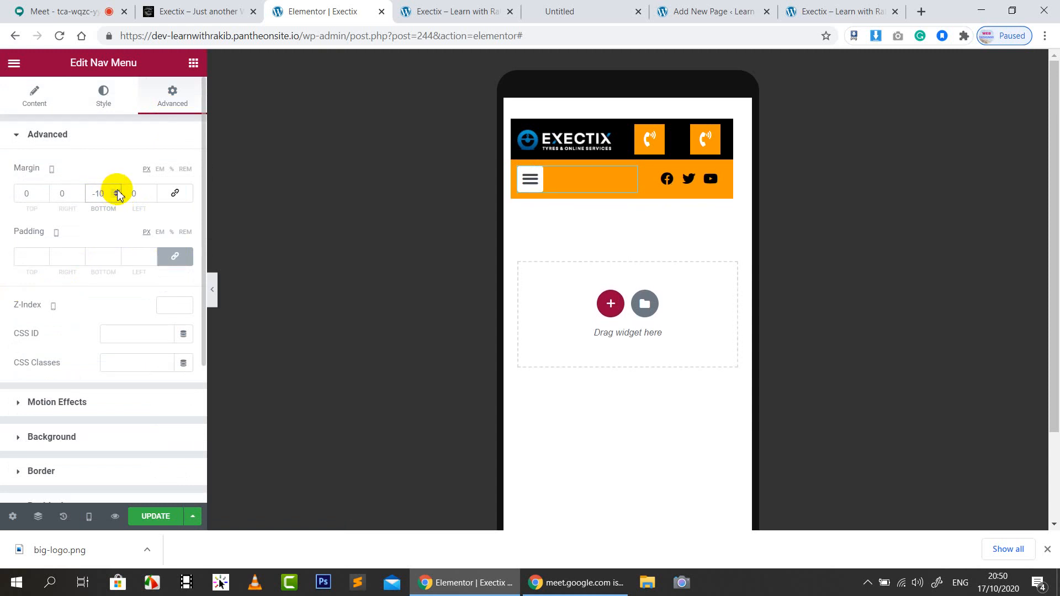
click(116, 197)
click(156, 516)
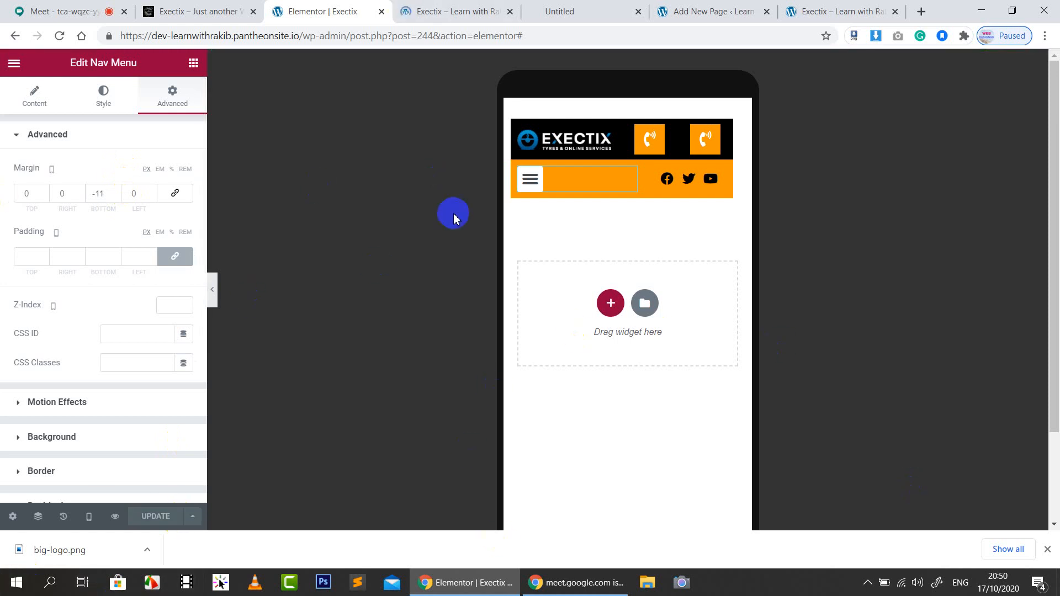
Open the header preview page in Chrome DevTools device emulation
click(428, 10)
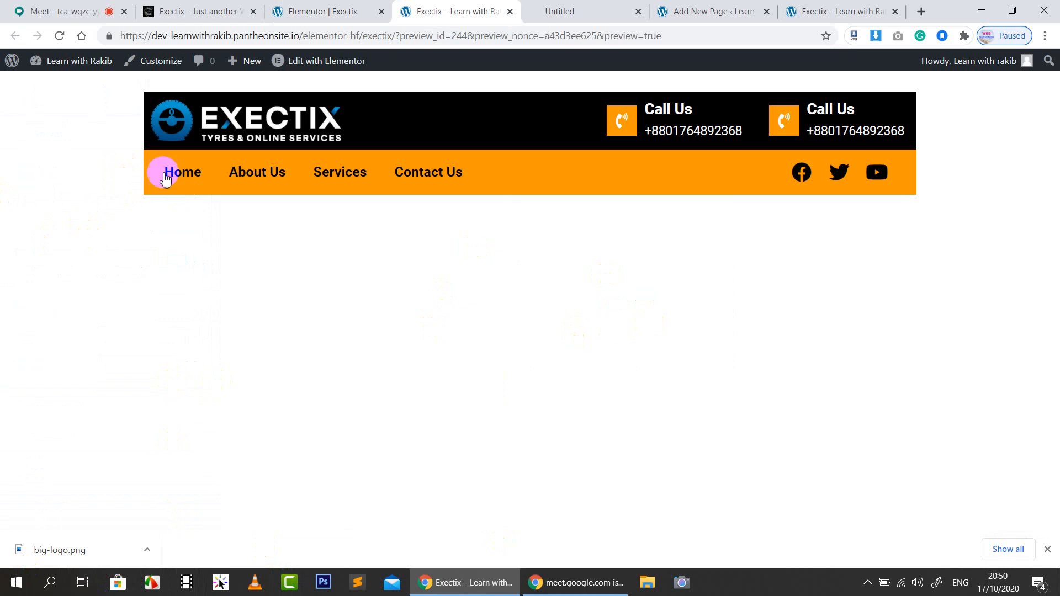
right_click(59, 121)
click(89, 279)
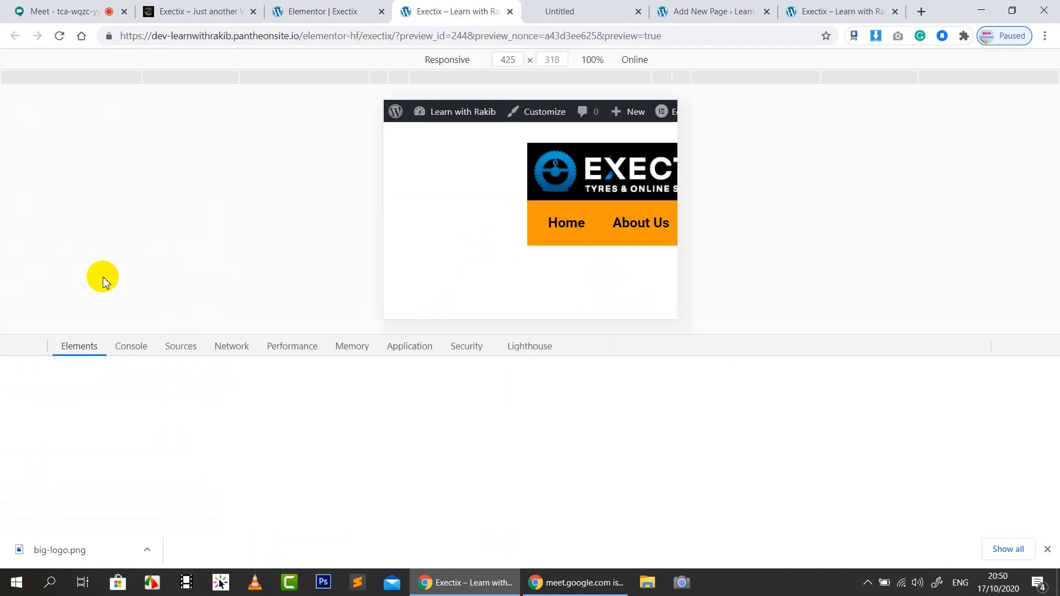
Preview the header at 375, 320 and 425 px, reload, then reload the Elementor editor
click(398, 81)
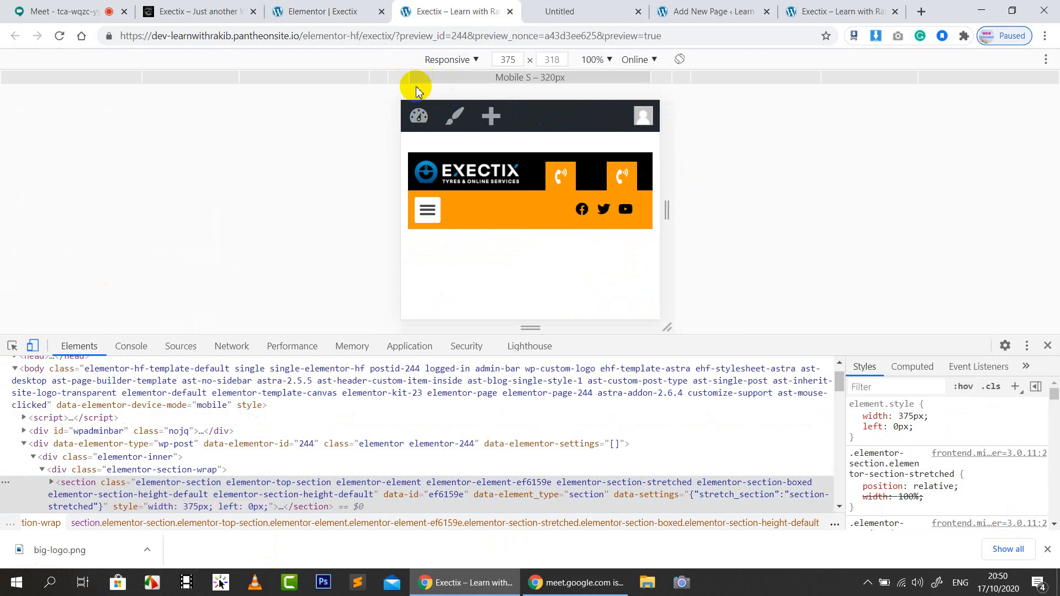
click(420, 81)
click(397, 79)
click(379, 81)
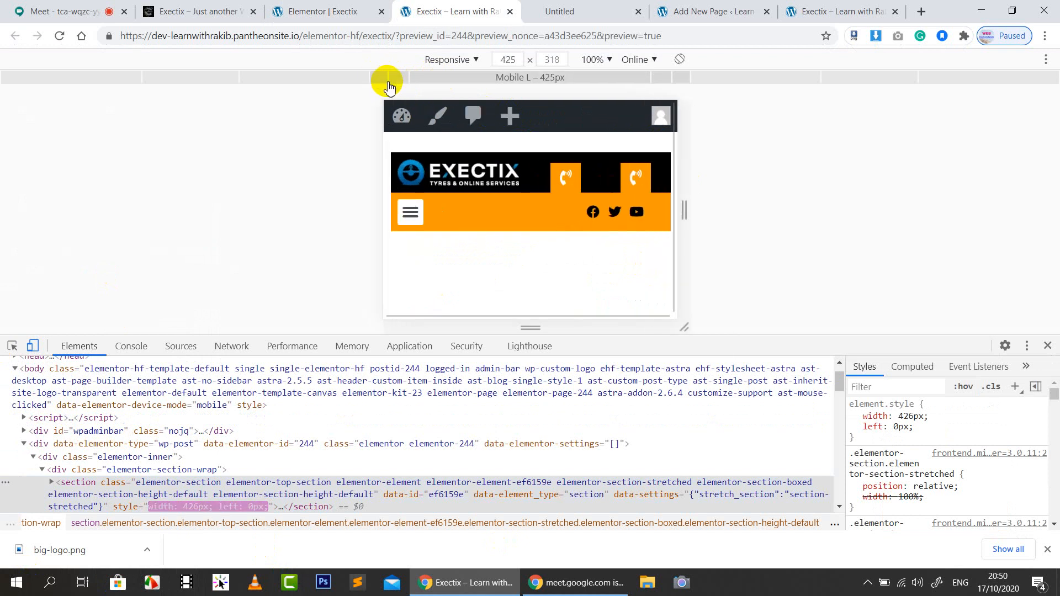
click(390, 79)
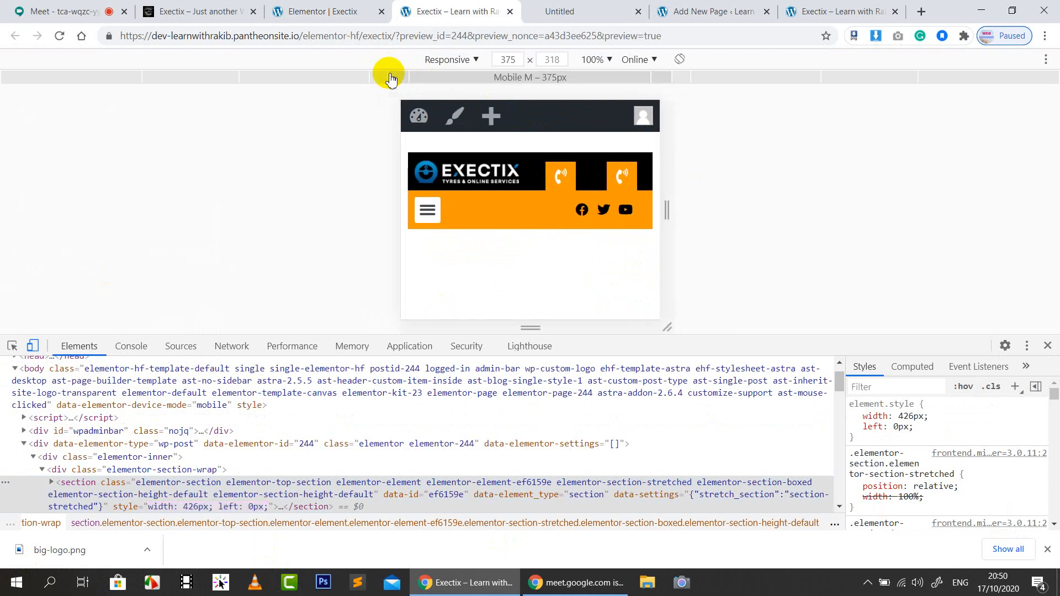
click(59, 35)
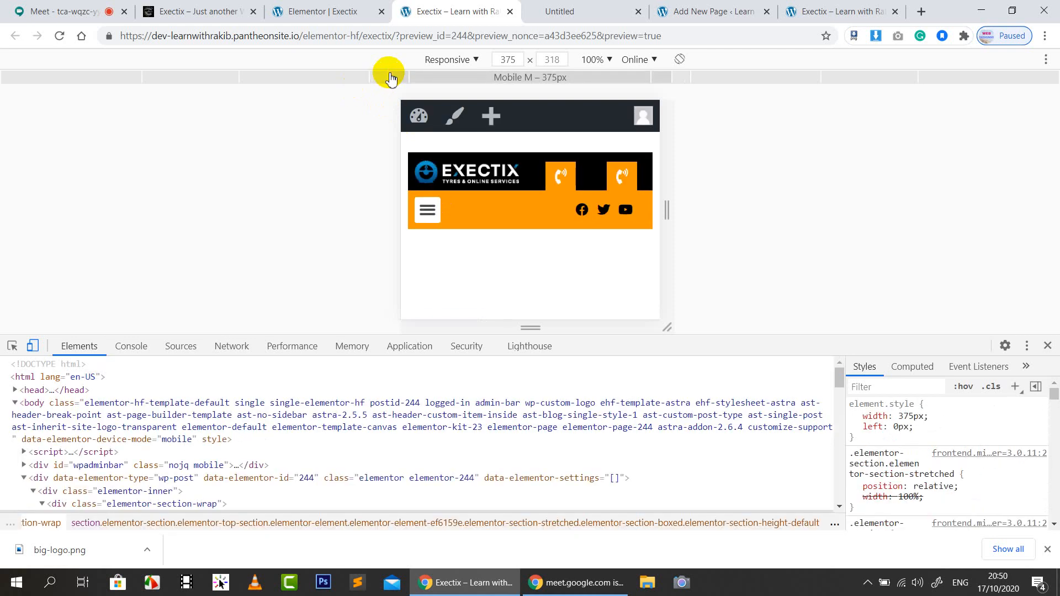
click(341, 10)
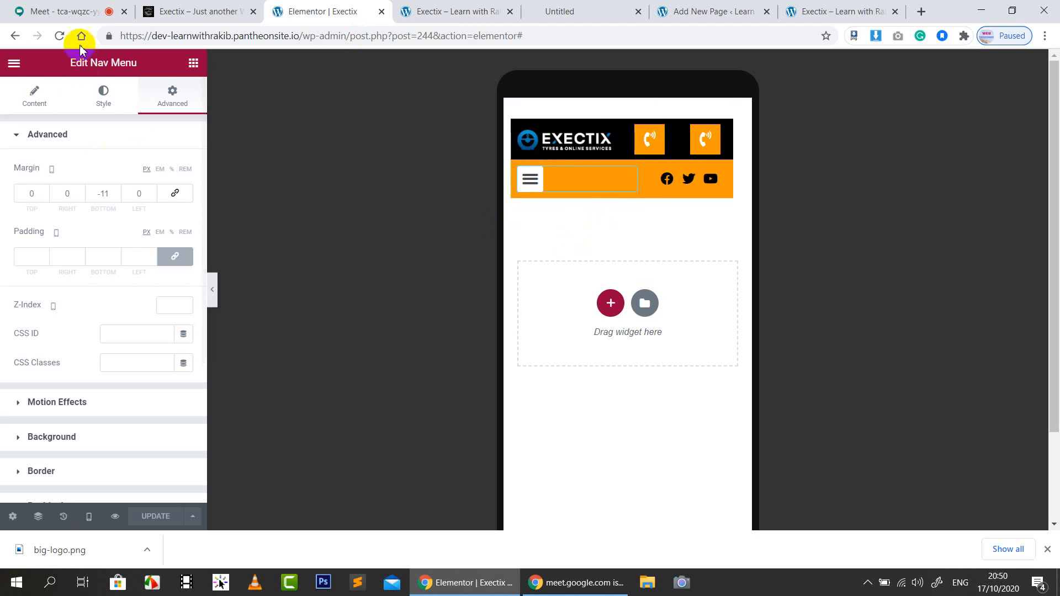
click(60, 37)
Check the Google Meet call, then return to the Elementor | Exectix tab
click(70, 12)
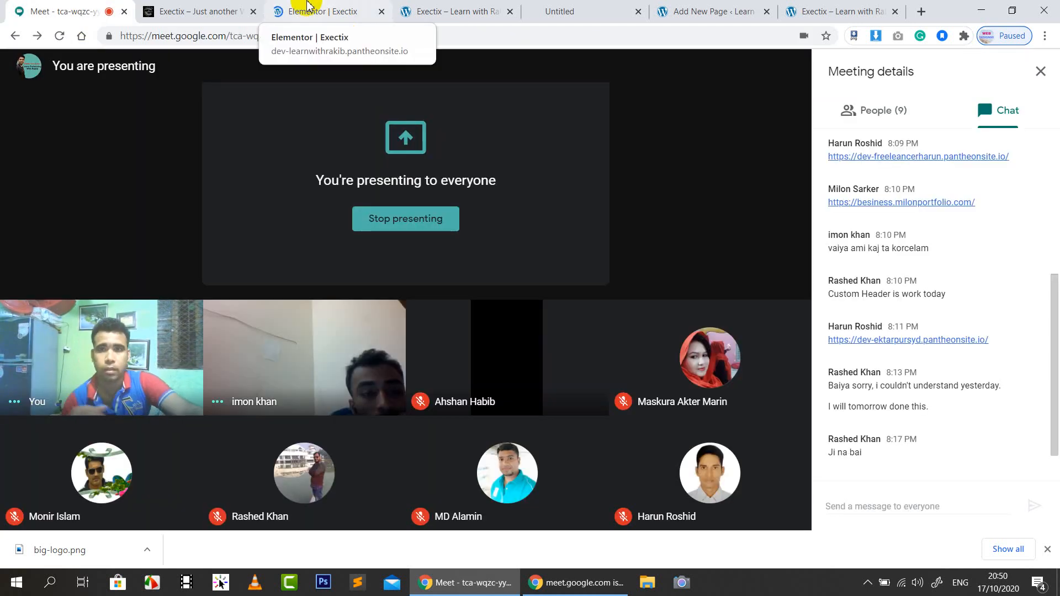
click(308, 7)
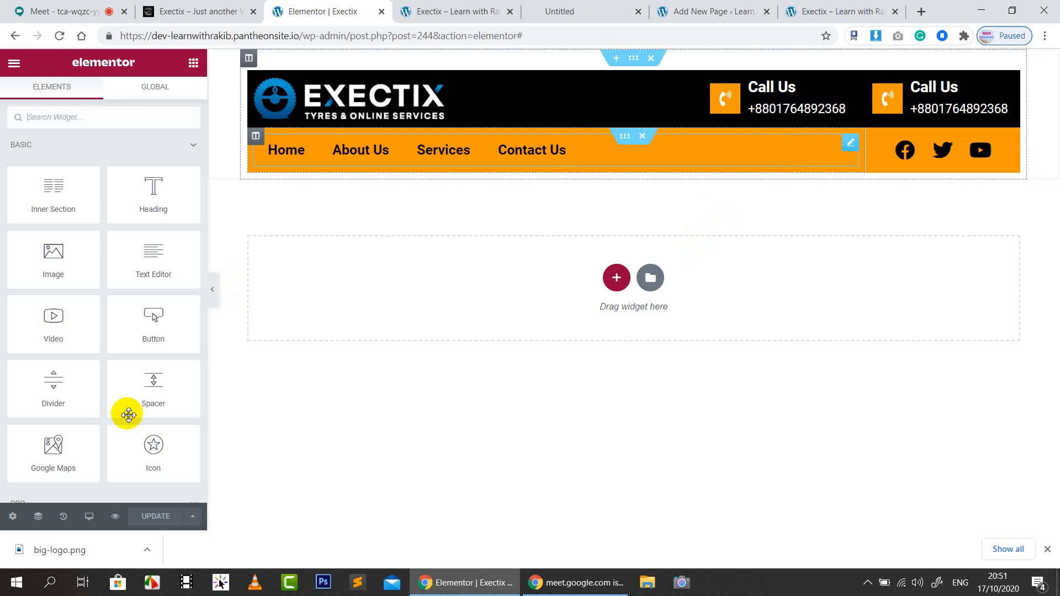
Cycle the Elementor editor preview through mobile, tablet and desktop sizes
click(89, 517)
click(83, 490)
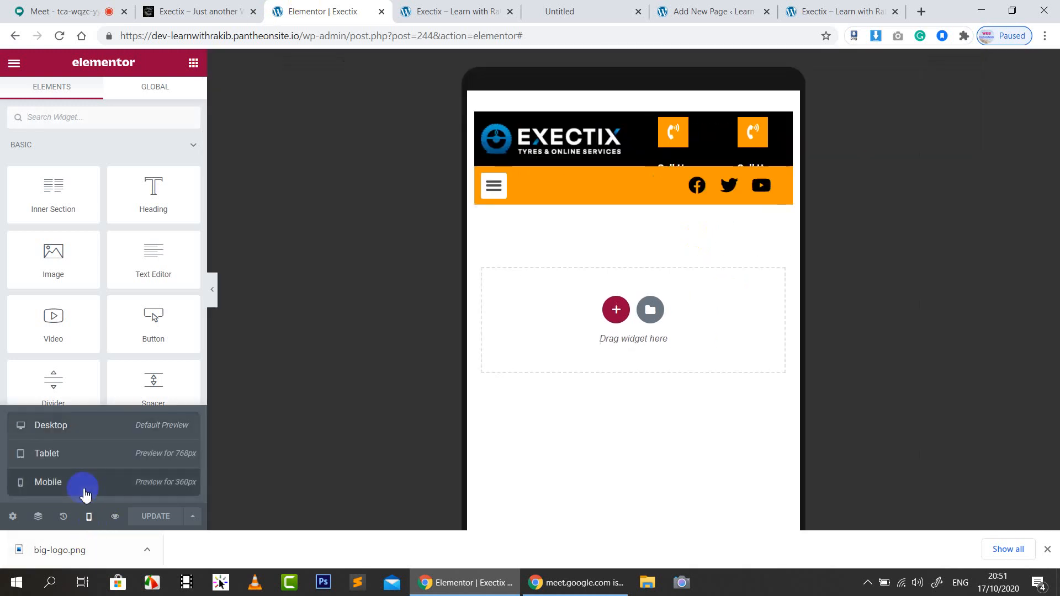
click(118, 459)
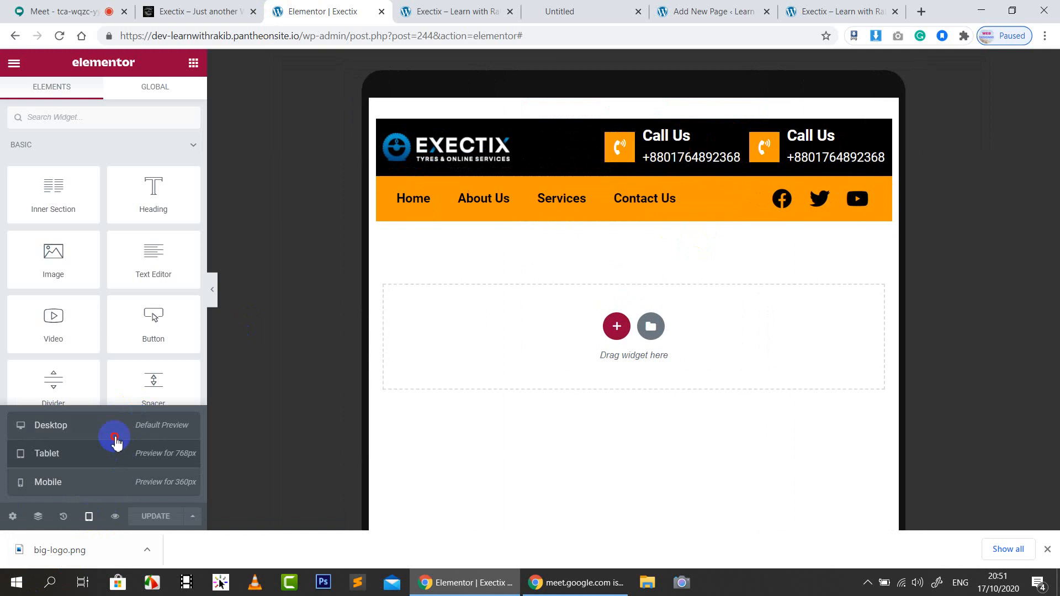
click(114, 435)
Check the header in DevTools at 425, 768, 375 and 320 px, then return to Elementor
click(485, 11)
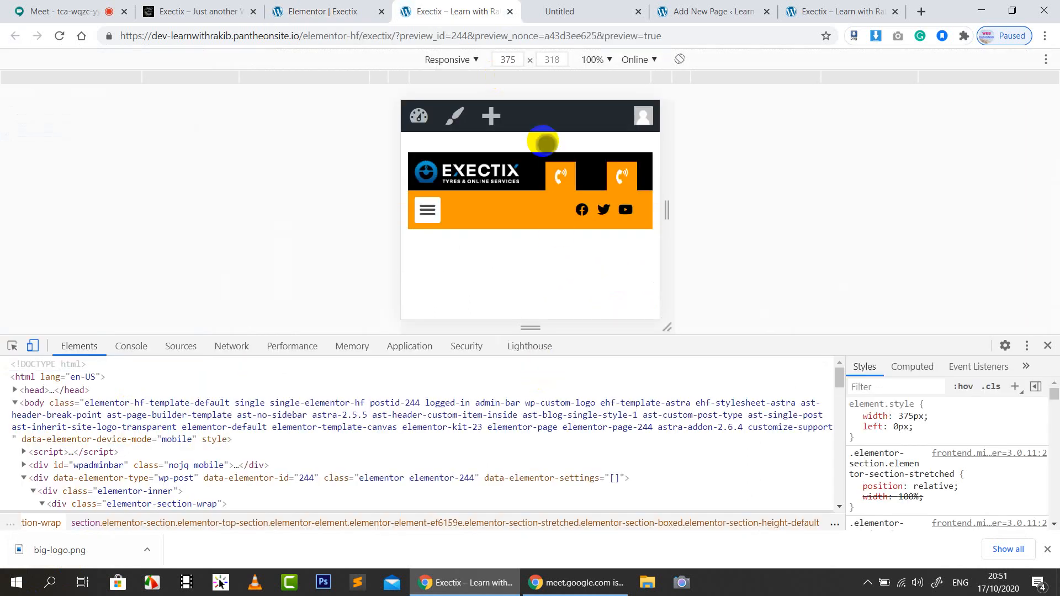
click(374, 77)
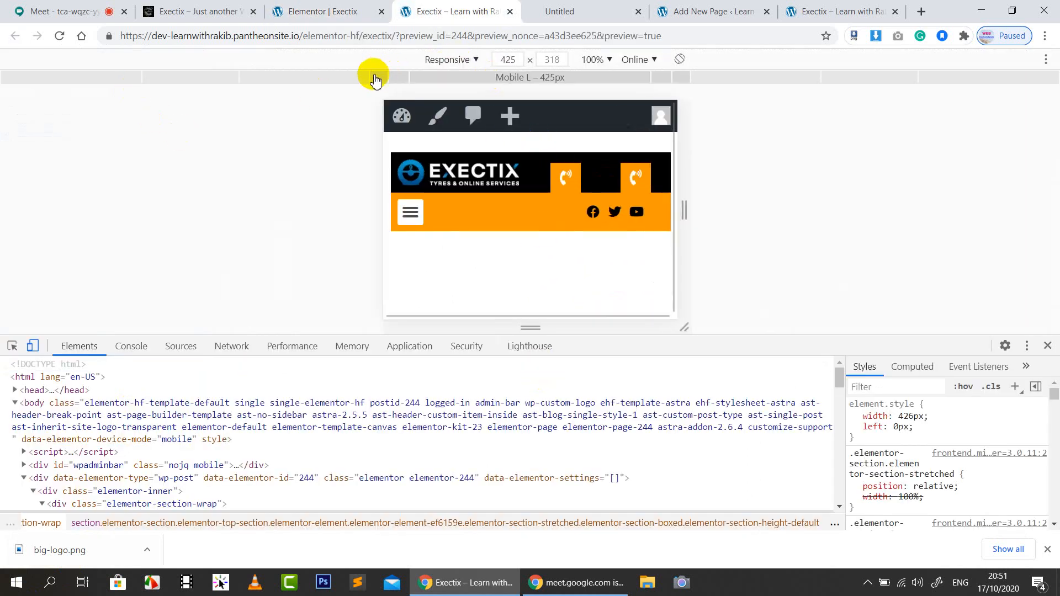
click(355, 79)
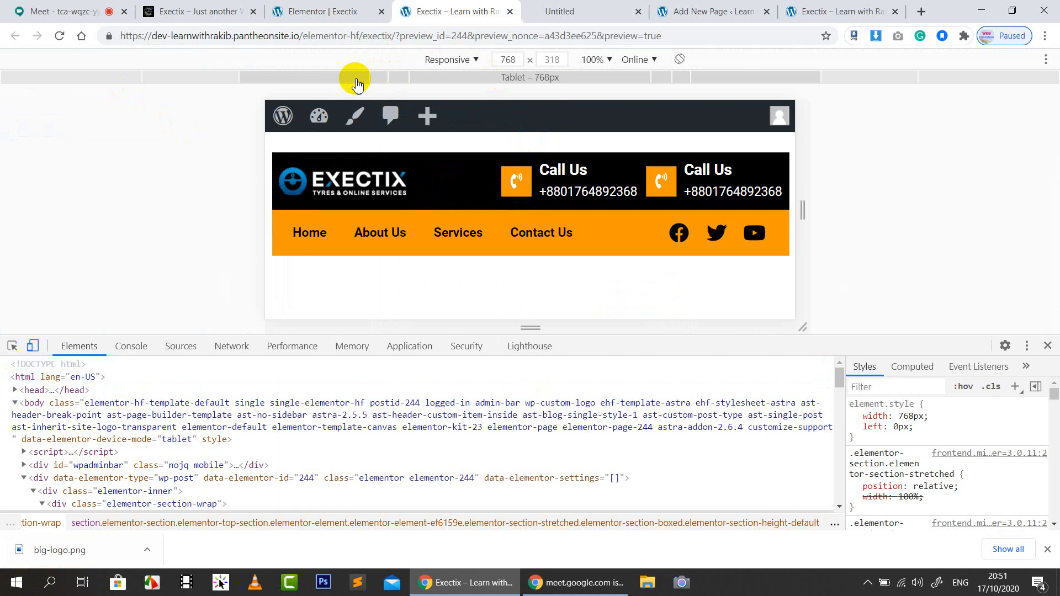
click(382, 82)
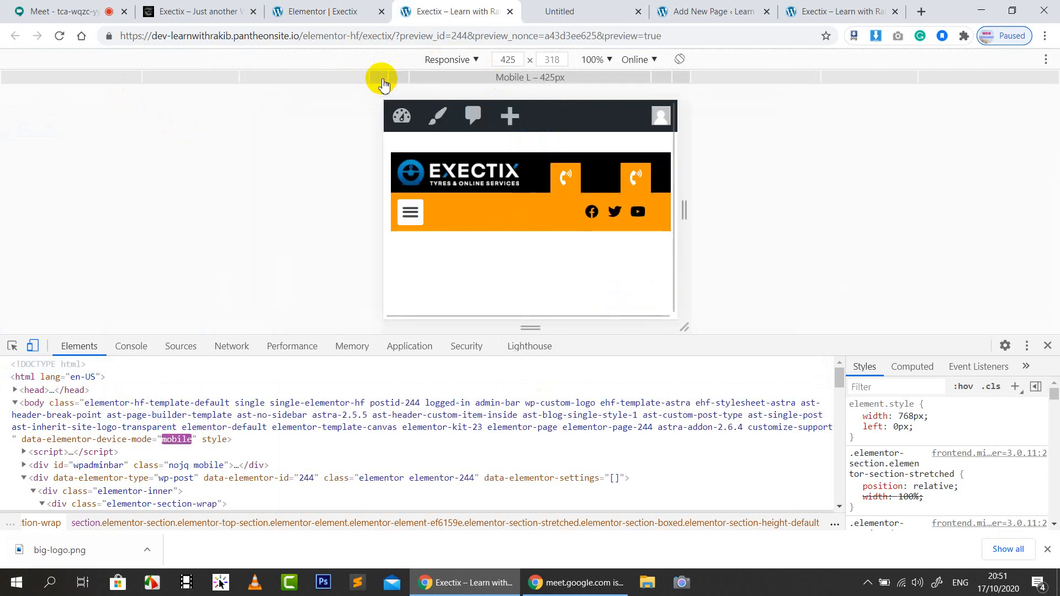
click(401, 81)
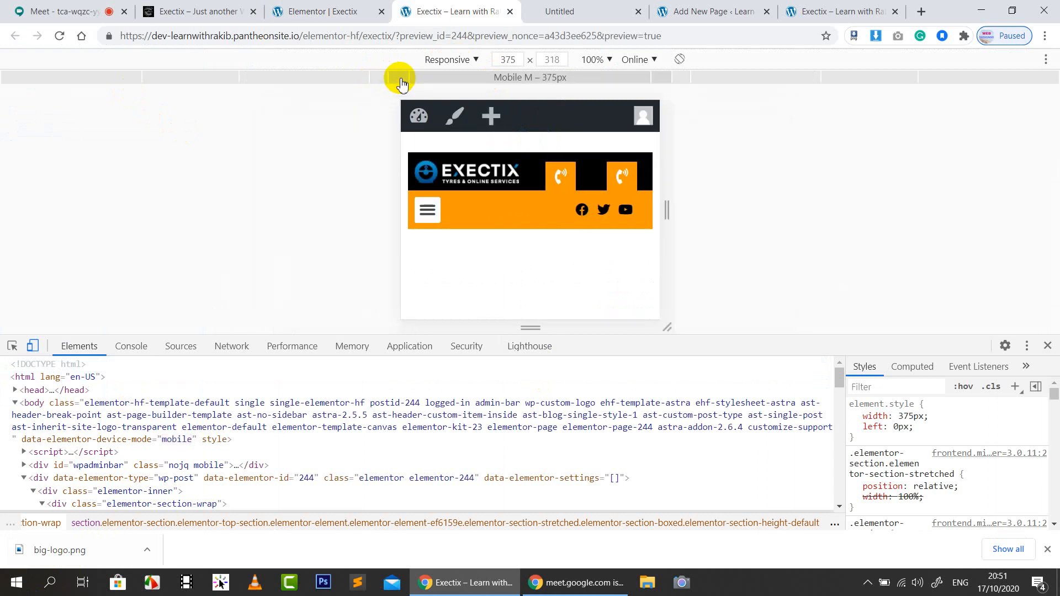
click(431, 83)
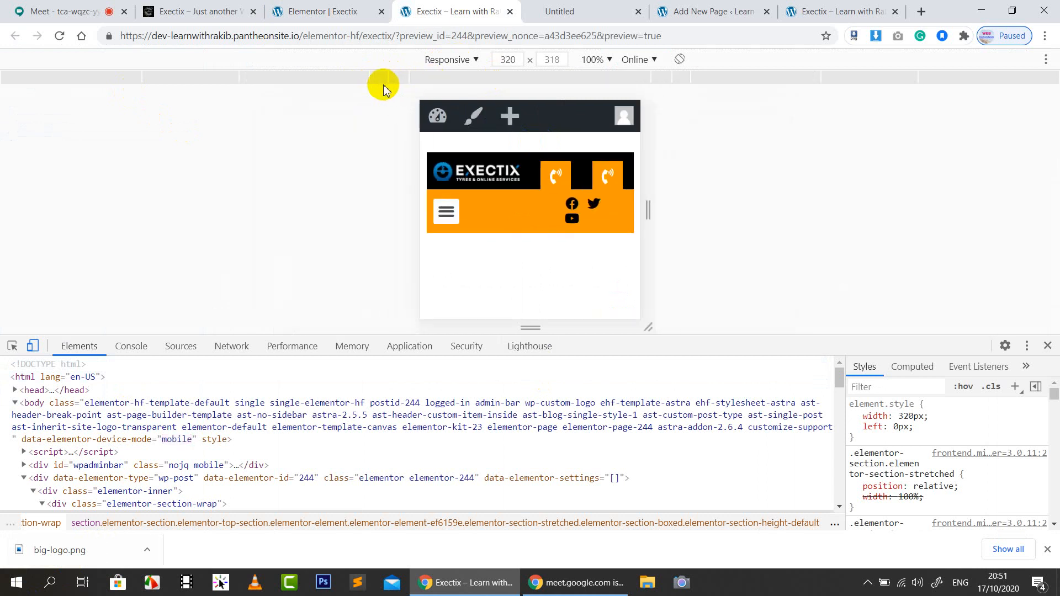
click(376, 83)
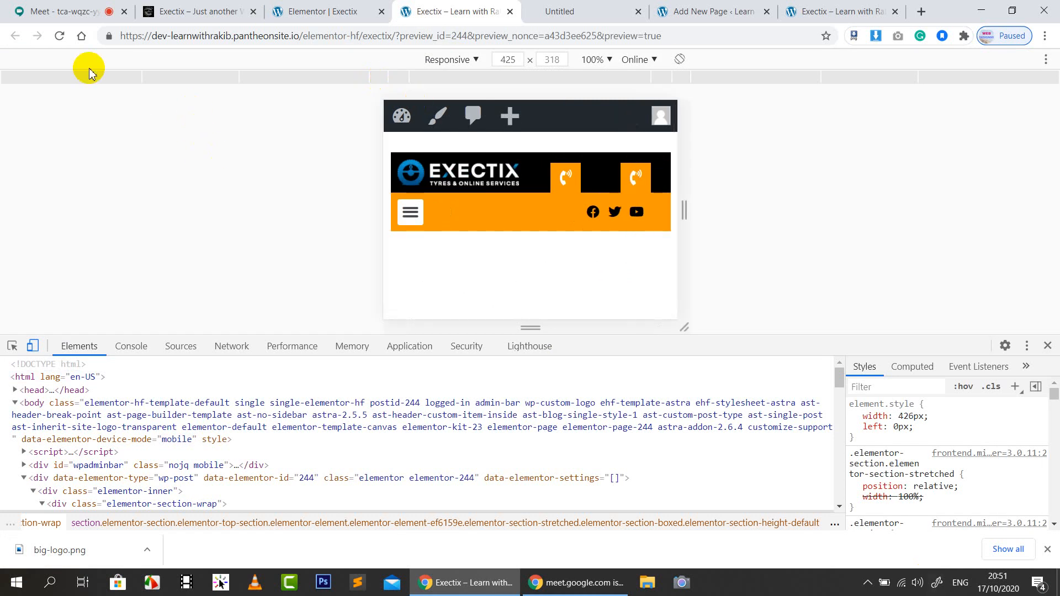
click(60, 36)
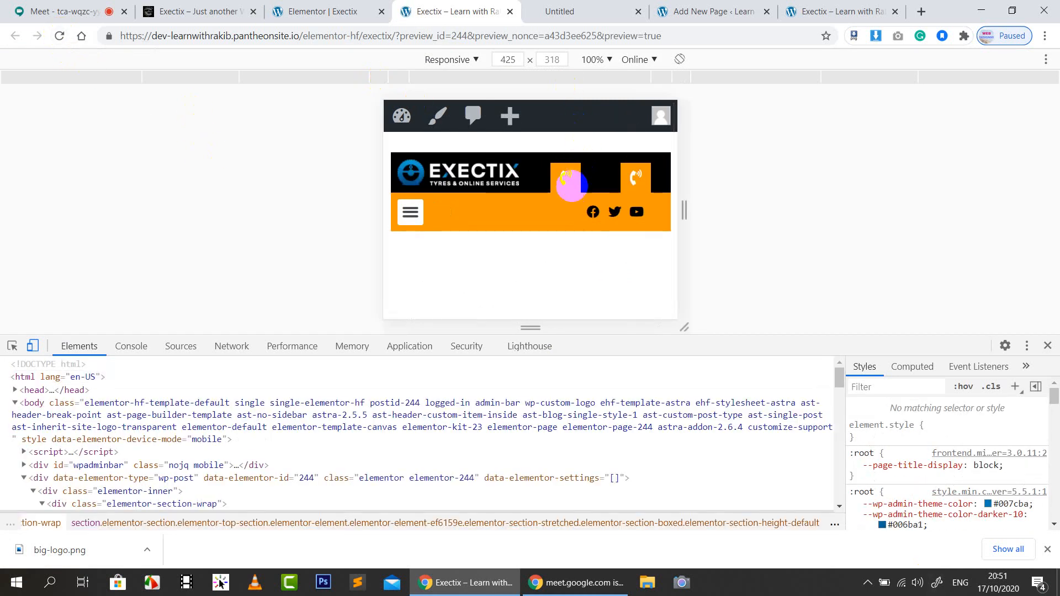
click(324, 11)
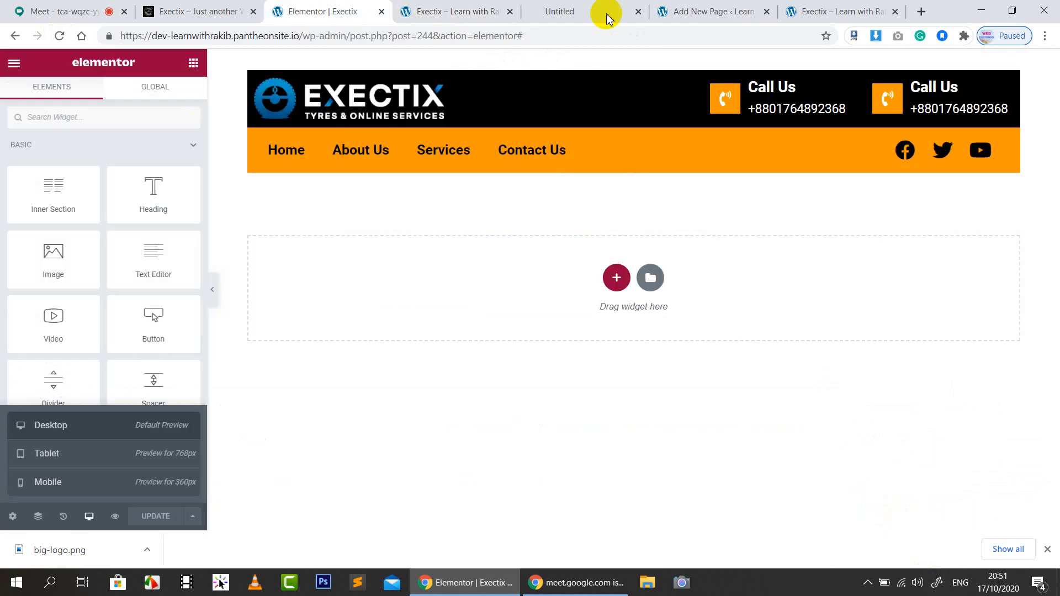
In Mobile view, set the first call-icon column's bottom margin to -20
click(77, 484)
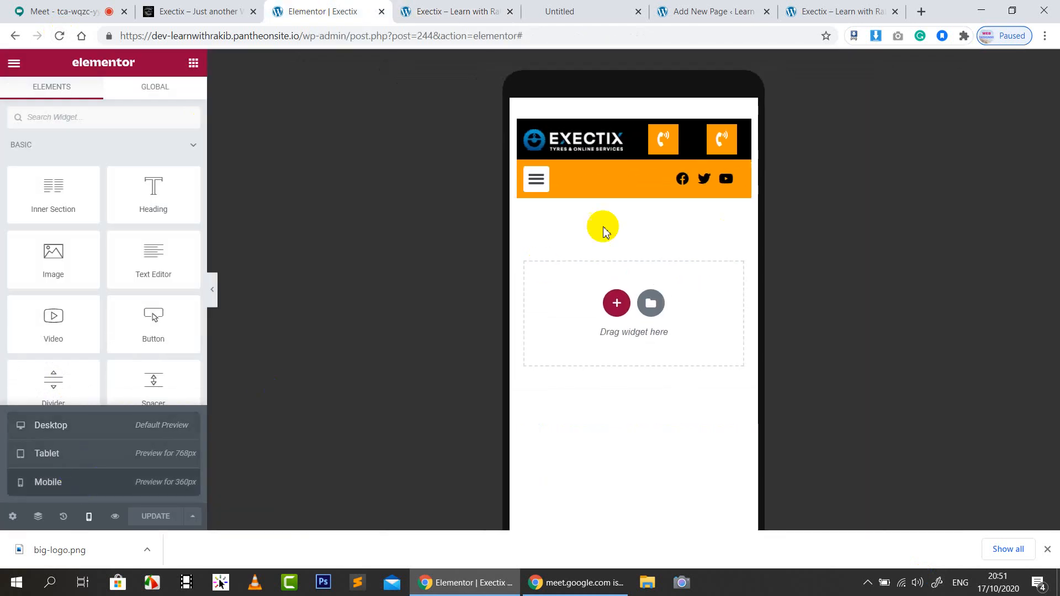
click(643, 128)
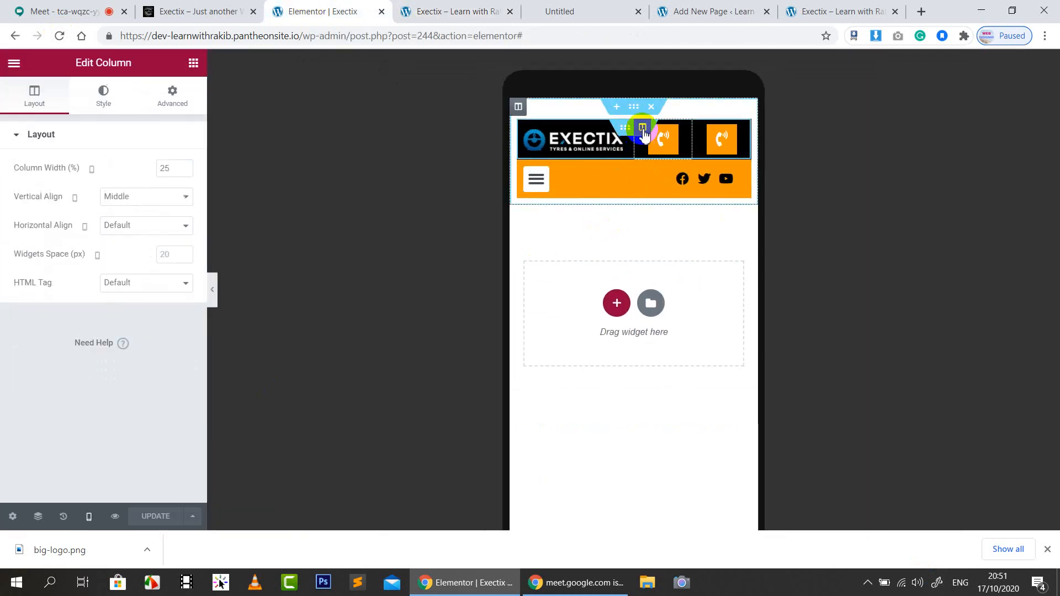
click(176, 95)
click(117, 198)
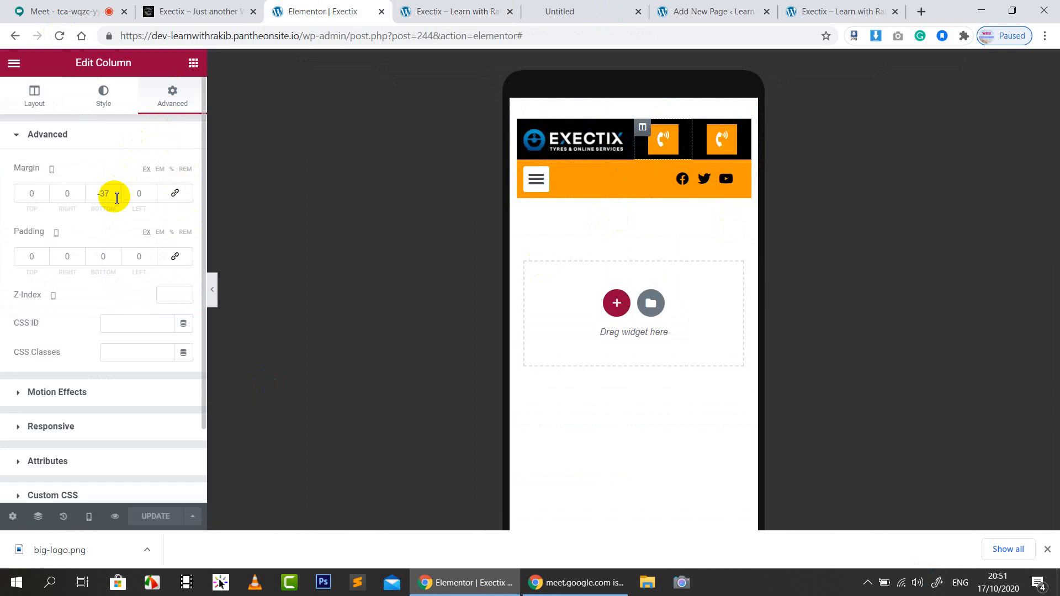
text(0)
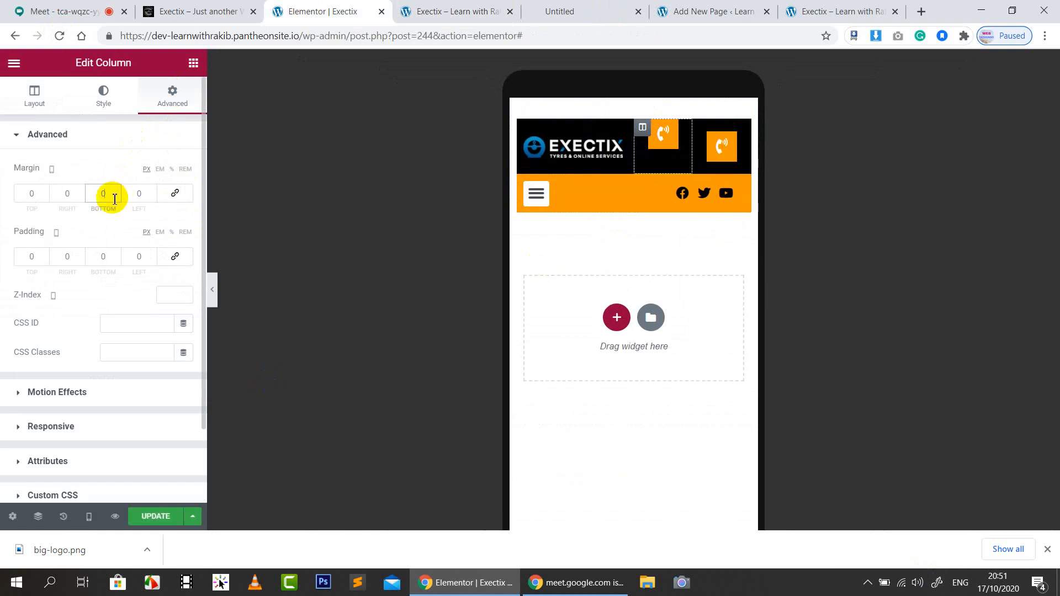
text(10)
key(Down)
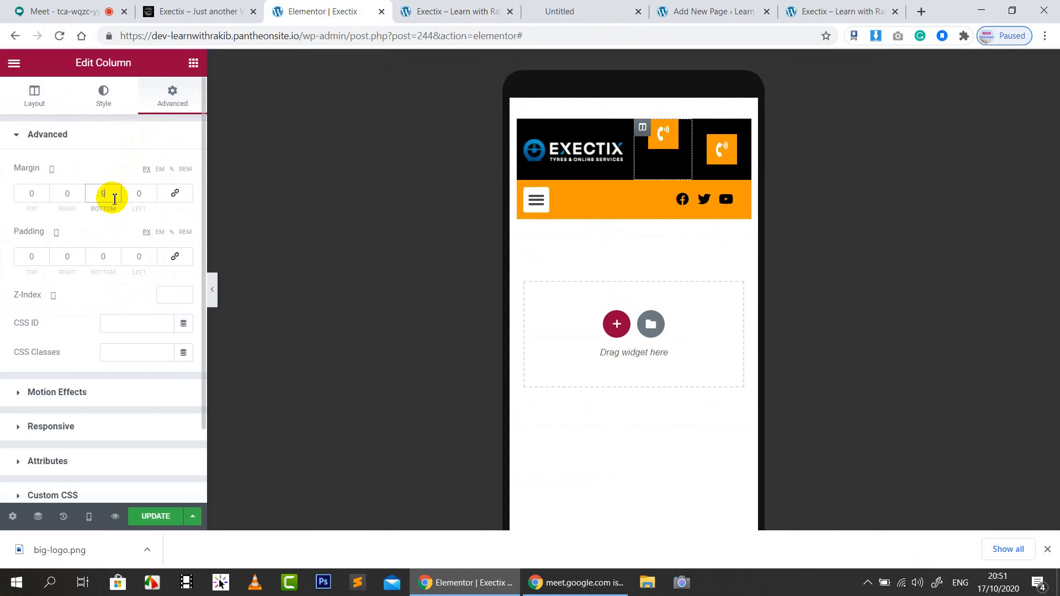
key(Down)
key(Down)
key(Down)
key(Down)
key(Down)
key(Down)
key(Down)
key(Down)
key(Down)
key(Down)
key(Down)
key(Down)
key(Down)
key(Down)
key(Down)
key(Down)
key(Down)
key(Down)
key(Down)
key(Down)
click(112, 199)
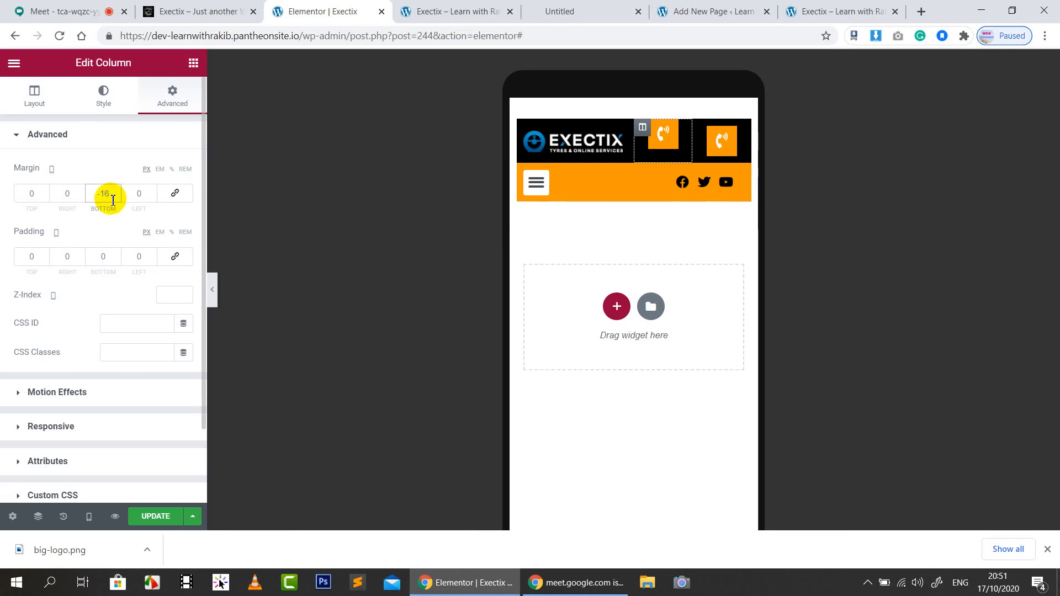
key(Down)
key(Down)
key(Down)
key(Down)
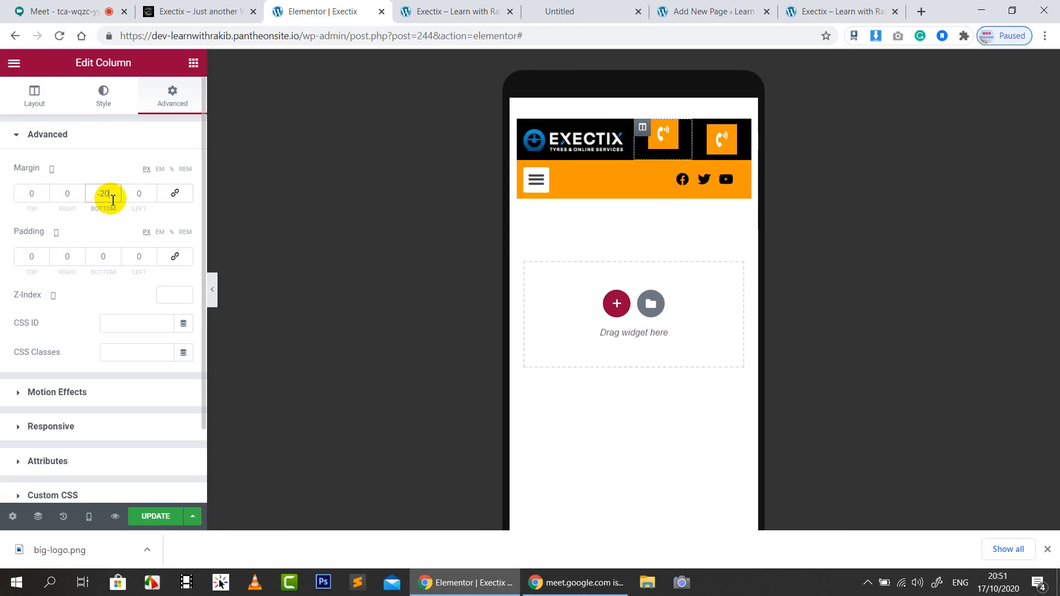
Set the right call-icon column's bottom margin to -25 and save the header
click(700, 129)
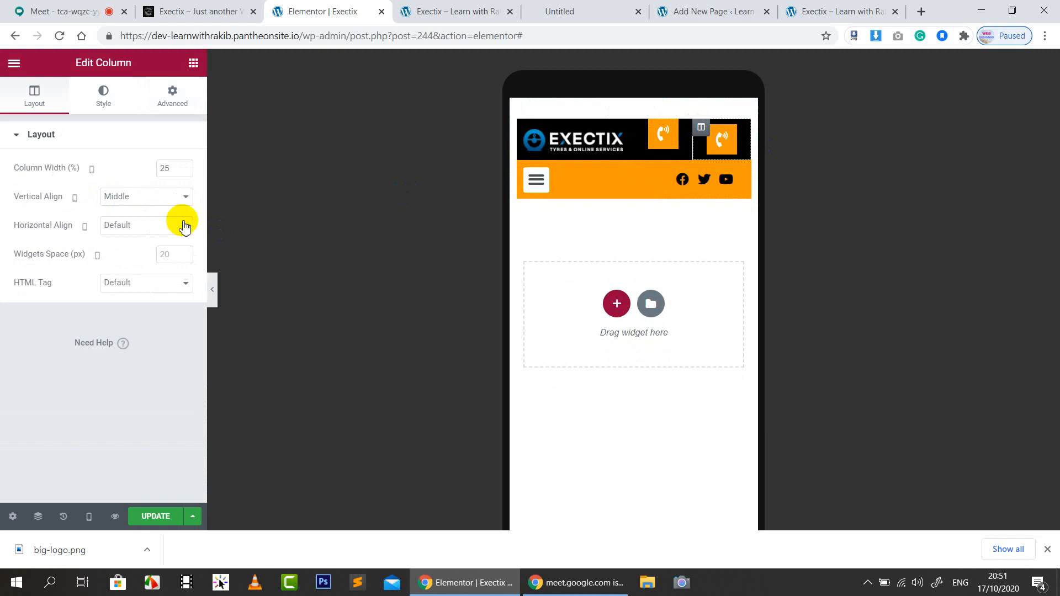
click(176, 99)
click(111, 196)
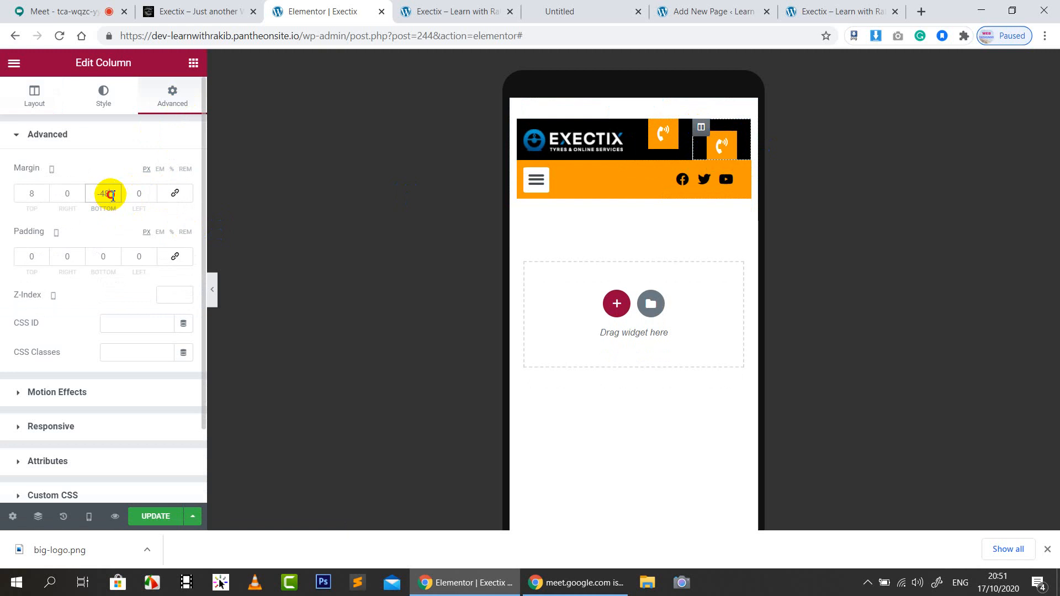
text(020)
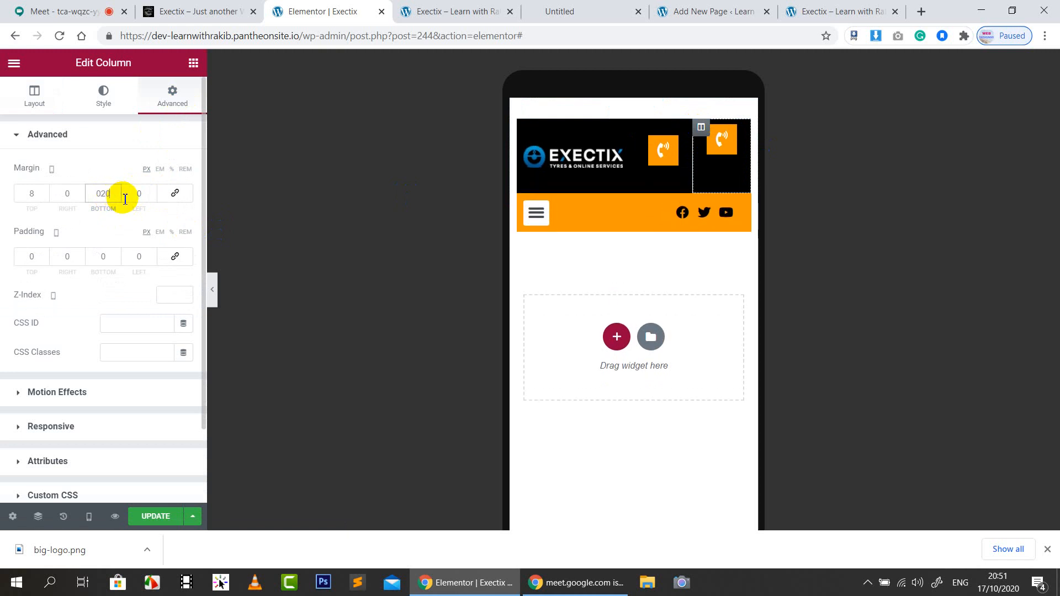
key(BackSpace)
text(-)
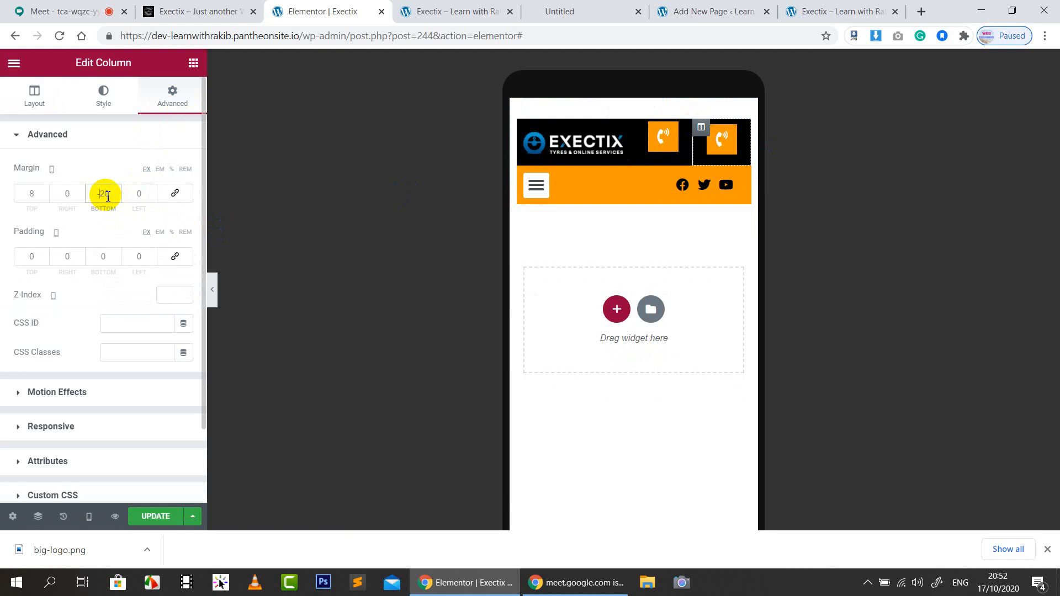
key(Down)
key(Down)
key(Down)
key(Down)
key(Down)
key(Down)
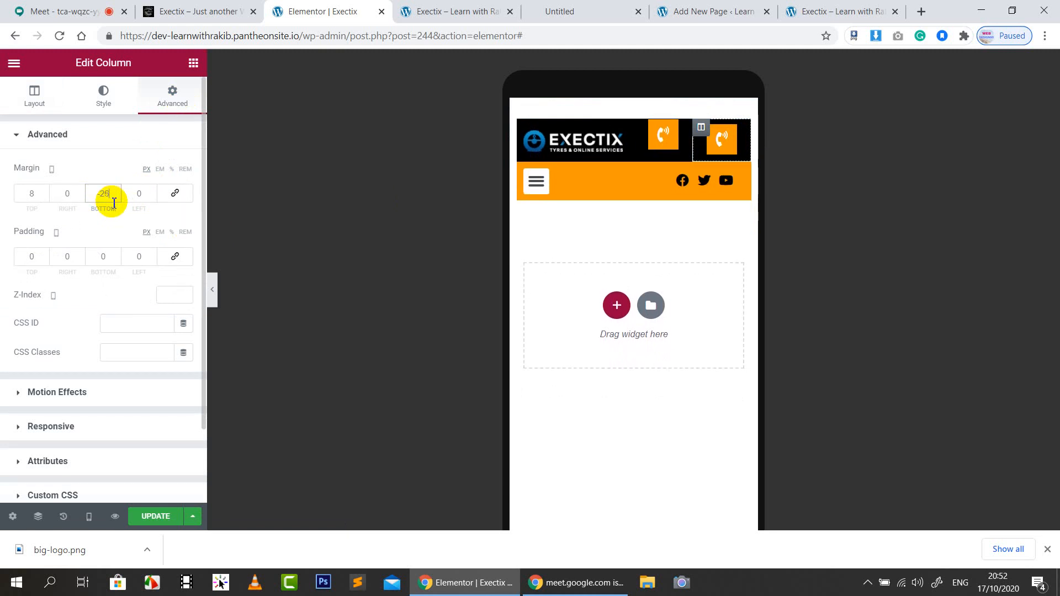
key(Up)
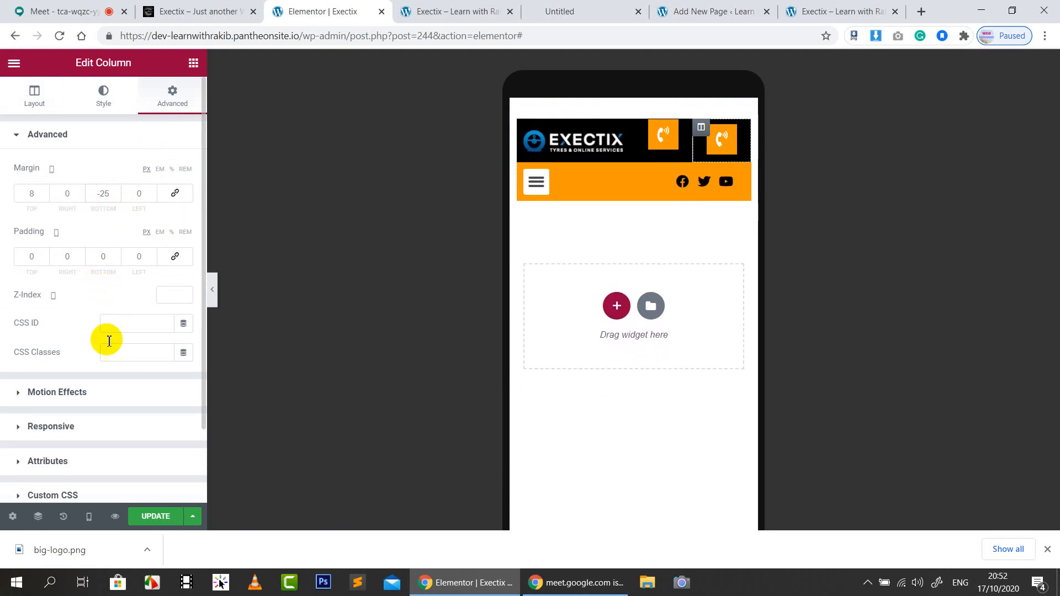
click(158, 519)
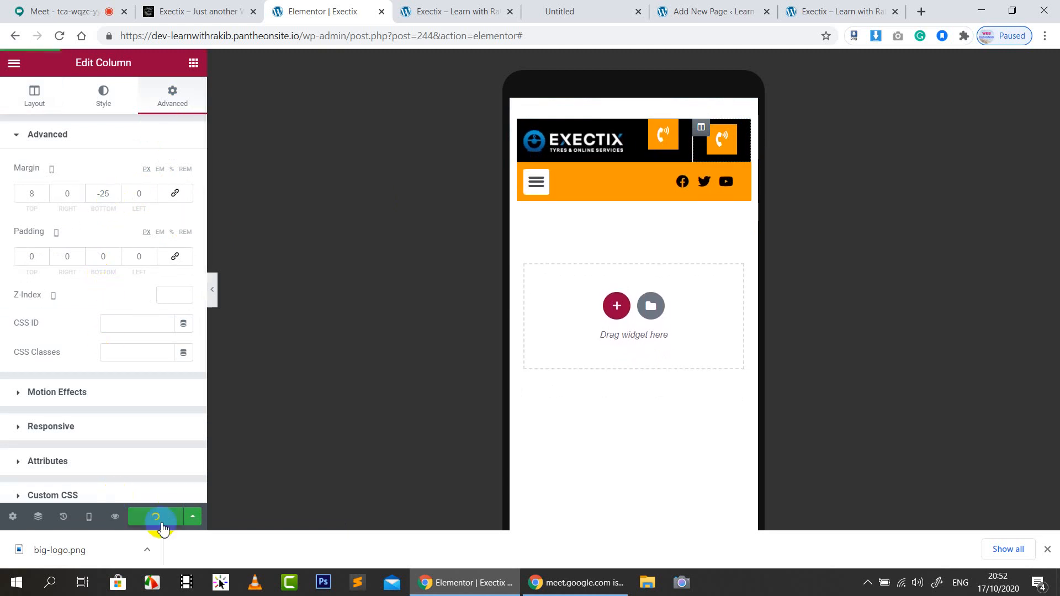
Reload the mobile preview to confirm the call icons sit raised in the saved header
click(476, 8)
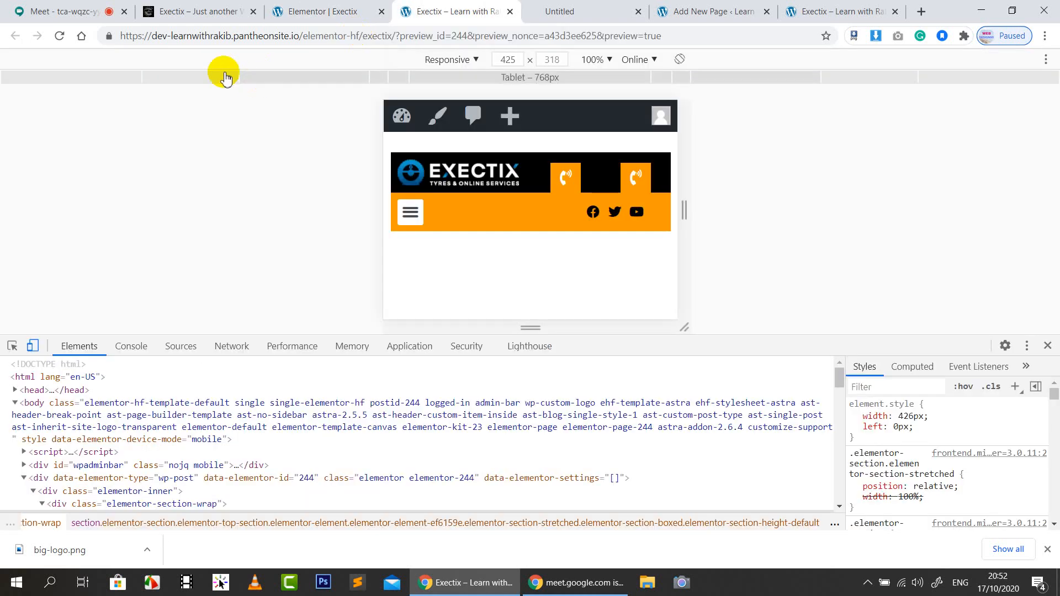
click(63, 37)
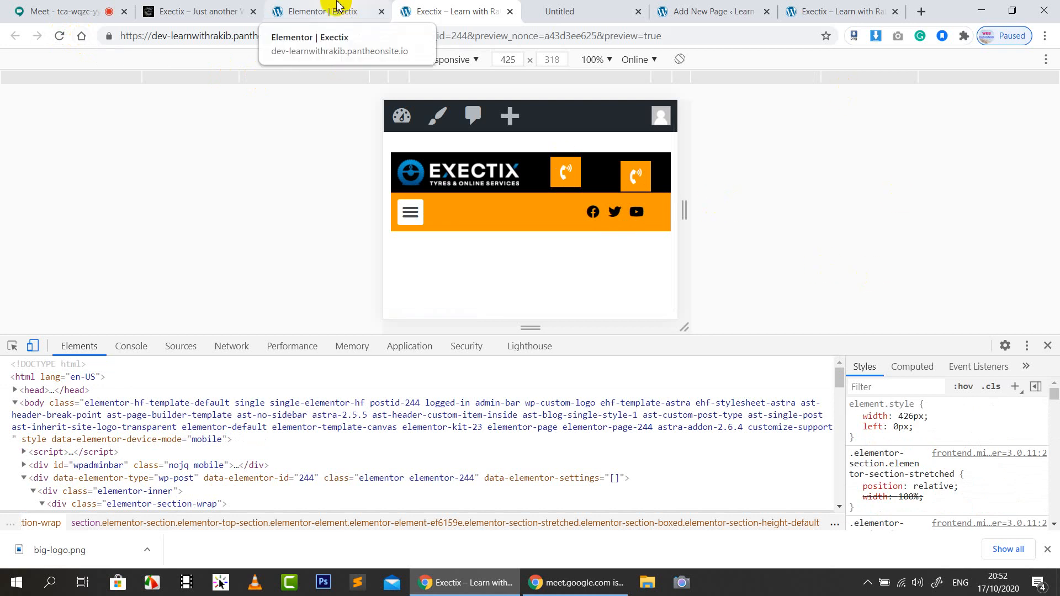
click(361, 5)
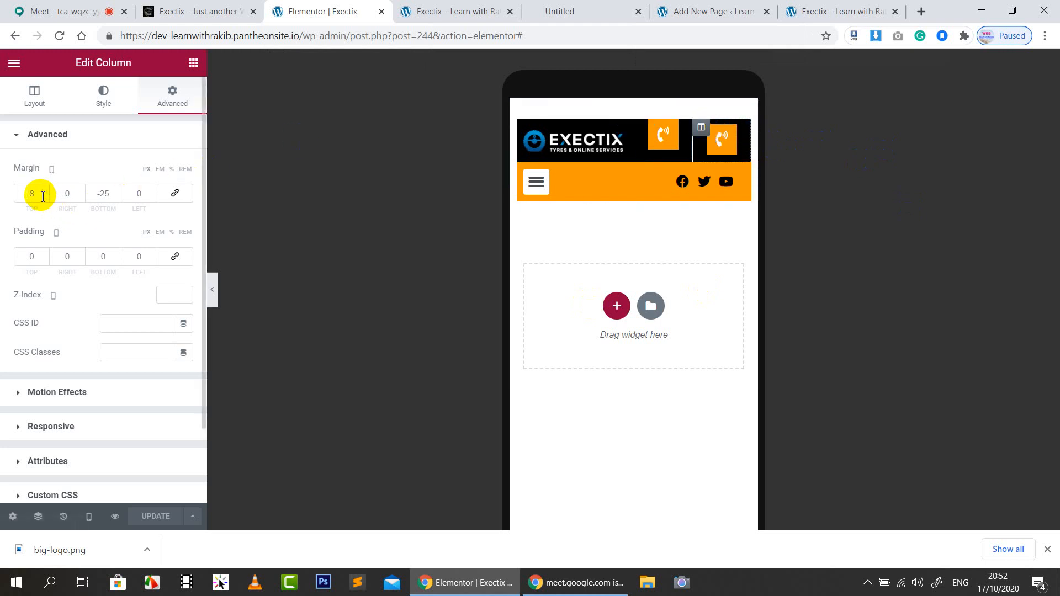
Set the right call column's top margin to -2 px and save the header
text(0)
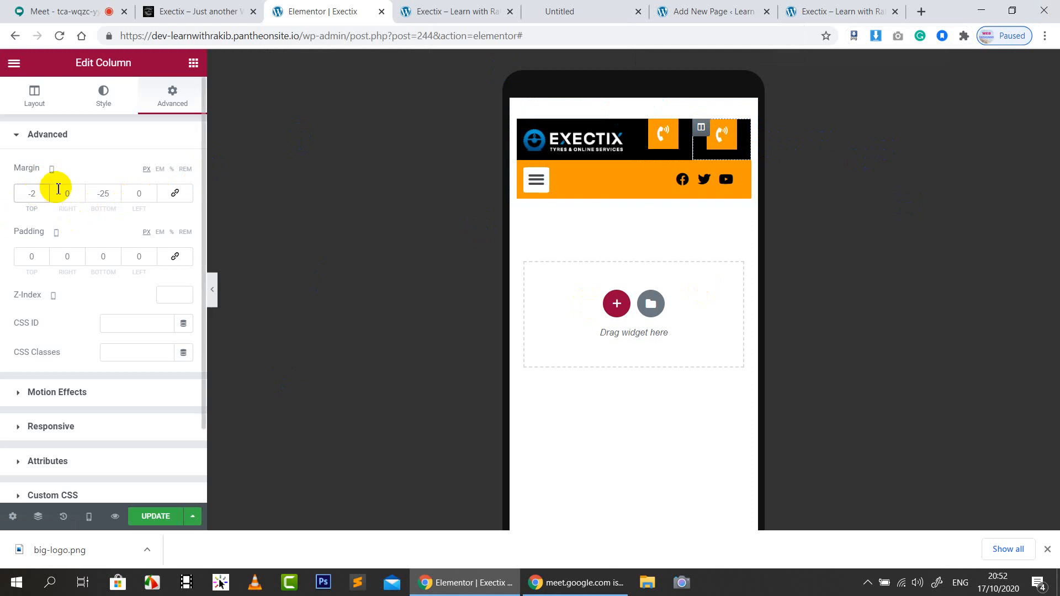
click(146, 518)
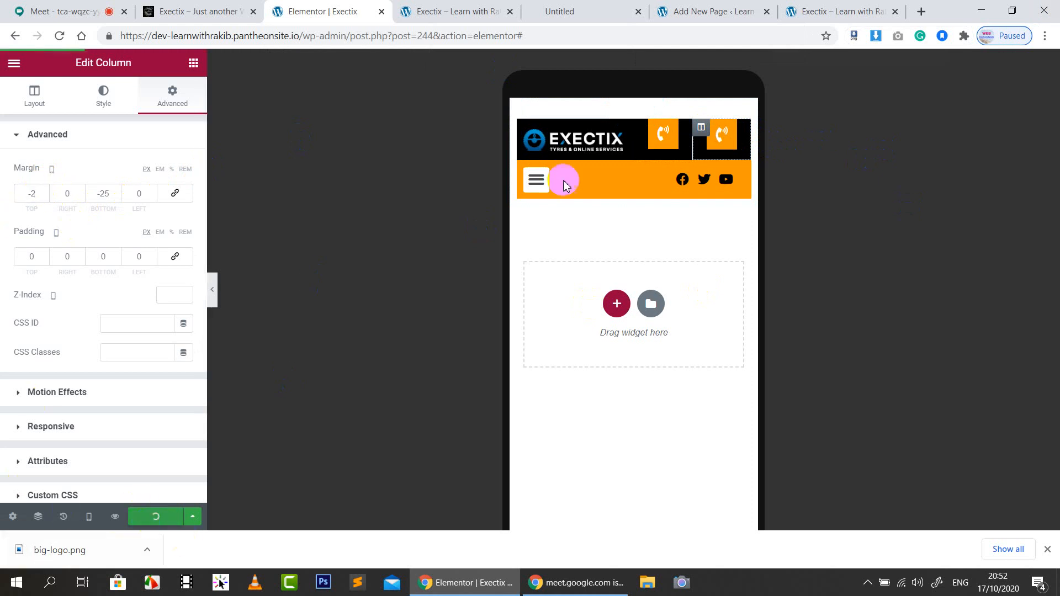
click(425, 11)
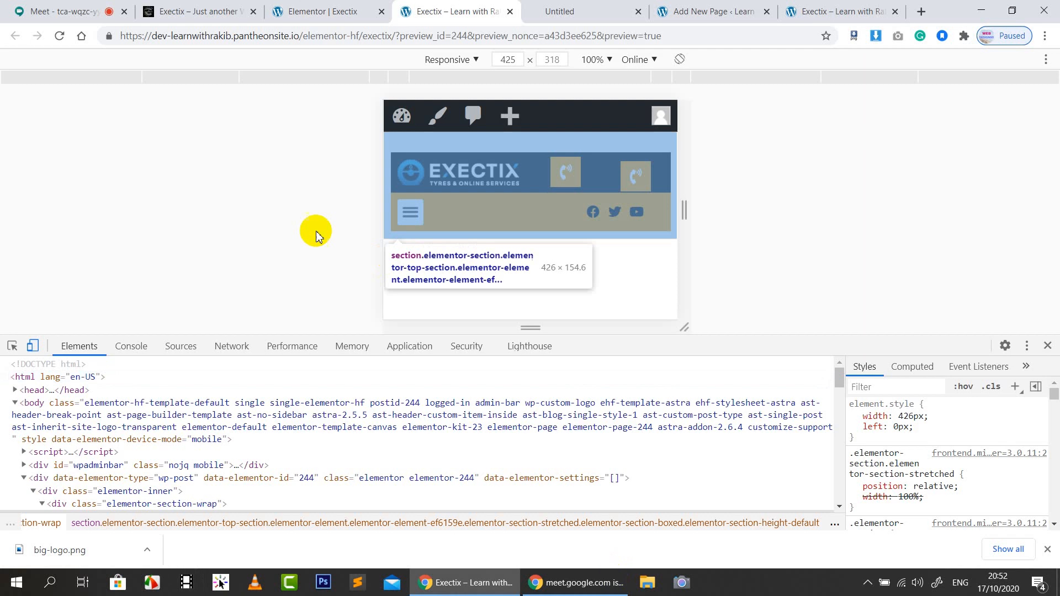
Reload the preview and check the header at 320, 375 and 425 px phone widths
click(62, 37)
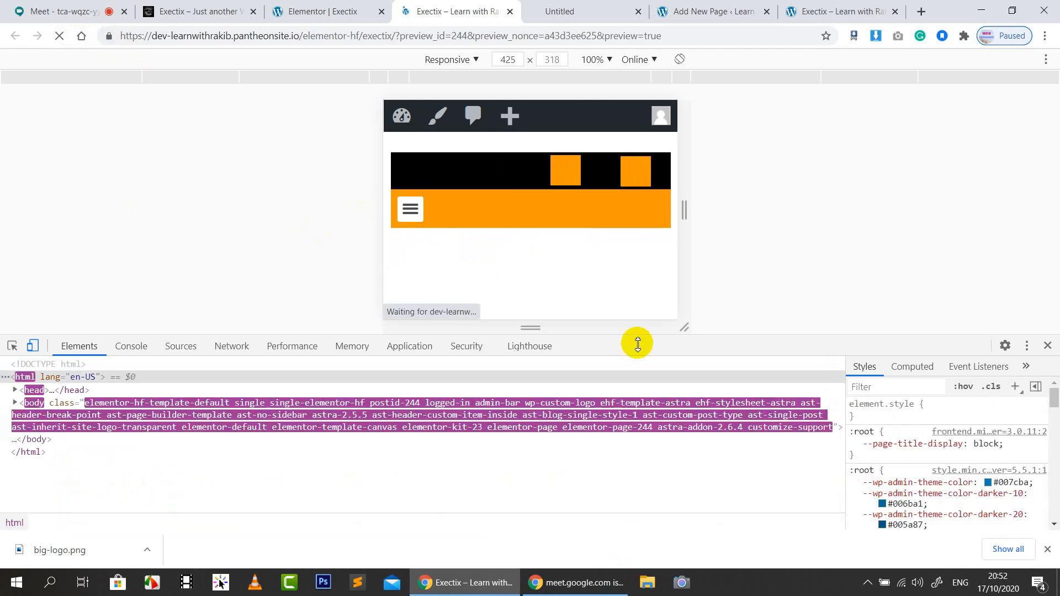
click(500, 82)
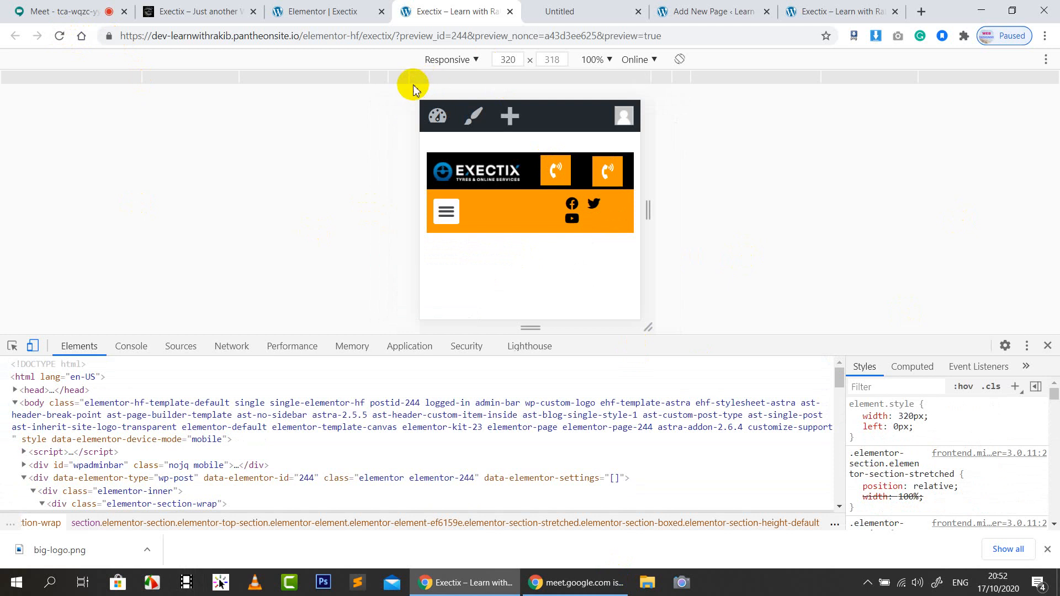
click(404, 81)
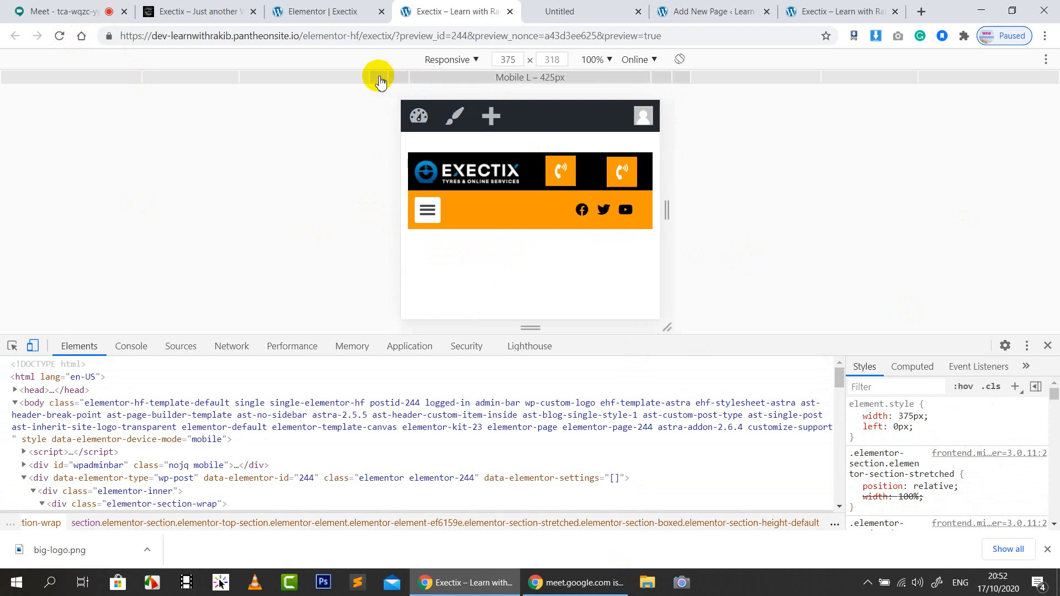
click(382, 81)
click(406, 80)
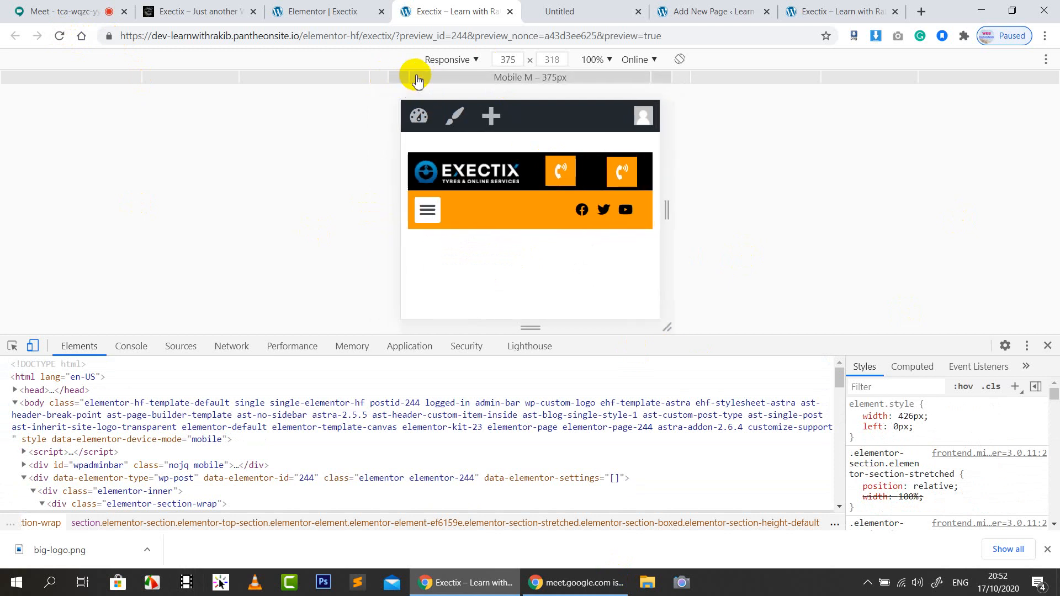
click(418, 80)
click(393, 82)
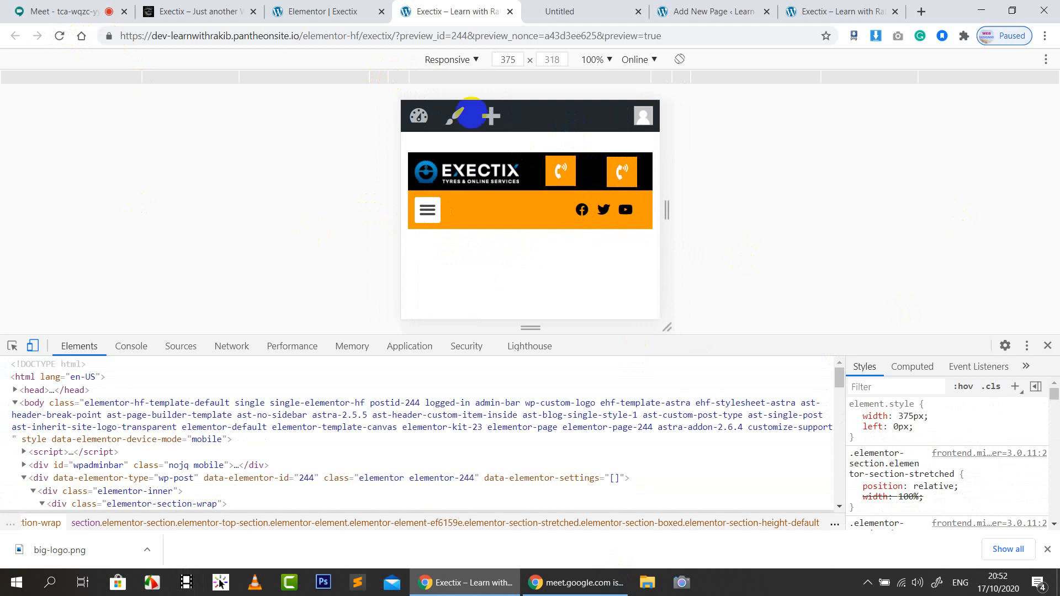
click(380, 83)
click(406, 81)
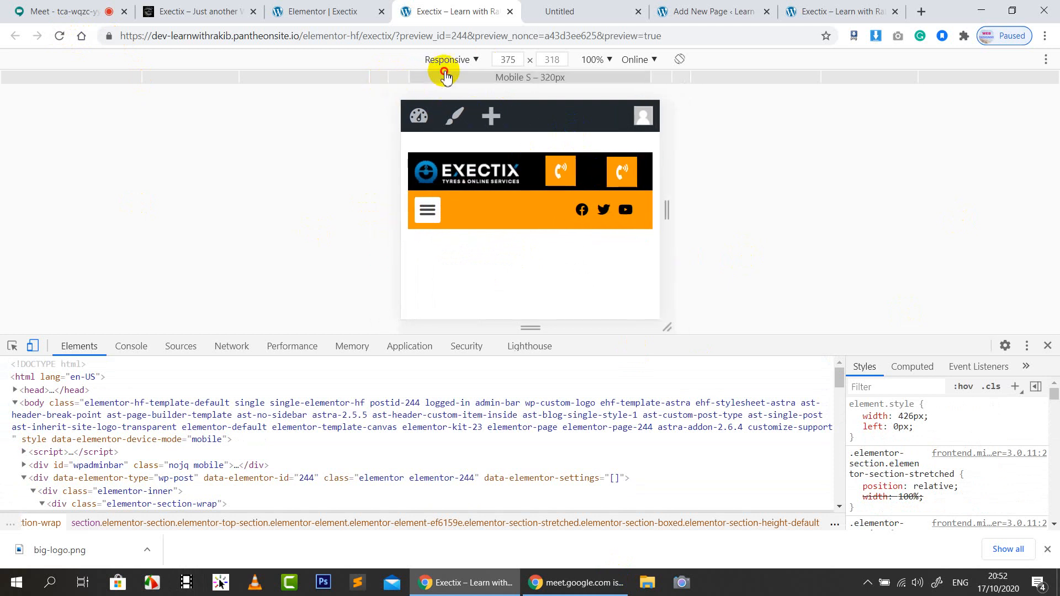
click(445, 74)
click(397, 83)
click(351, 8)
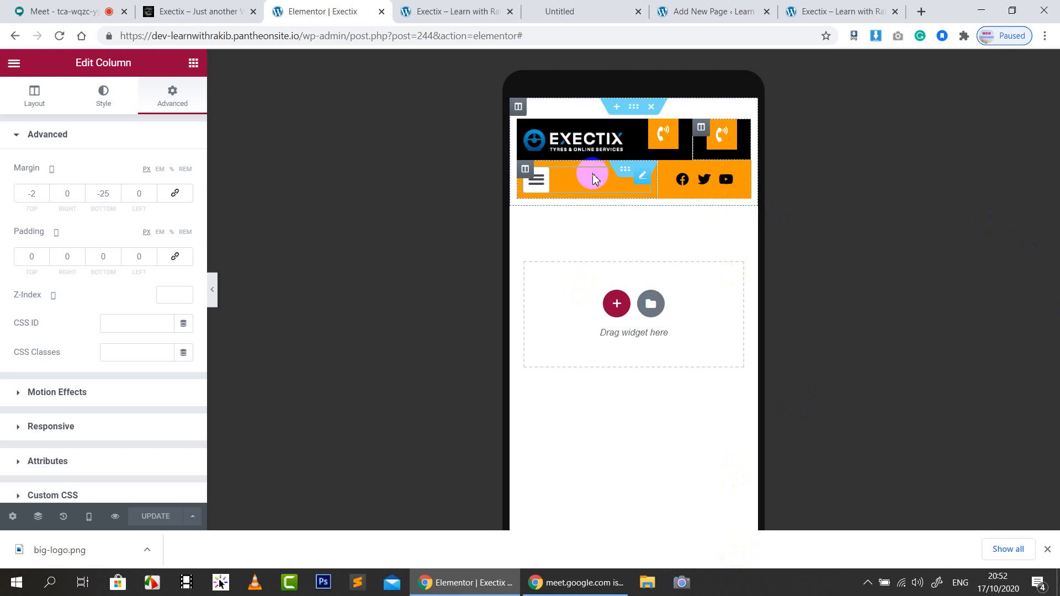
Widen the logo column to 60%
click(526, 127)
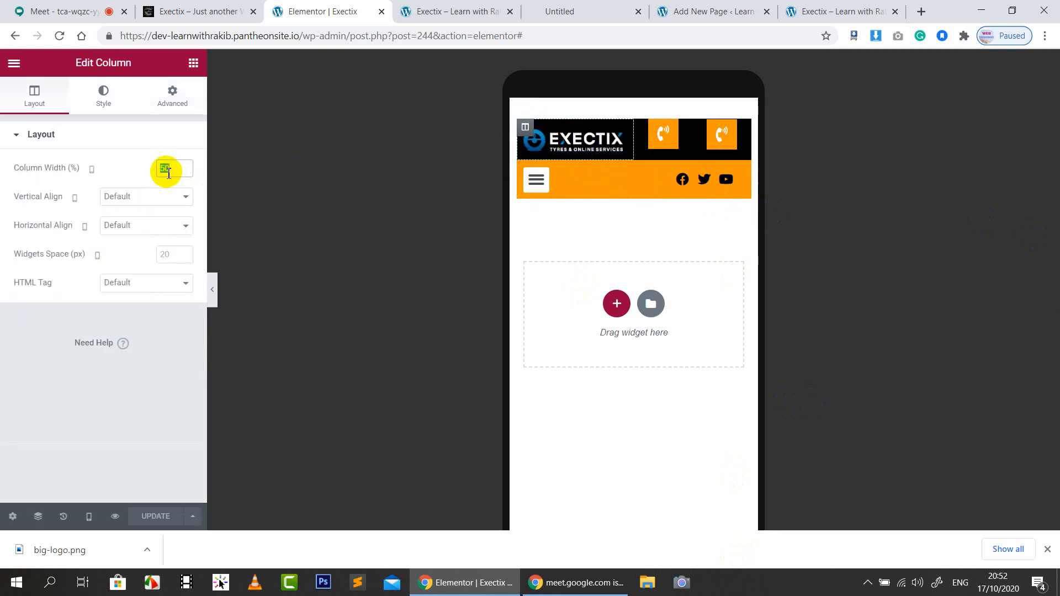
key(BackSpace)
key(Up)
key(Up)
key(Up)
key(Up)
key(Up)
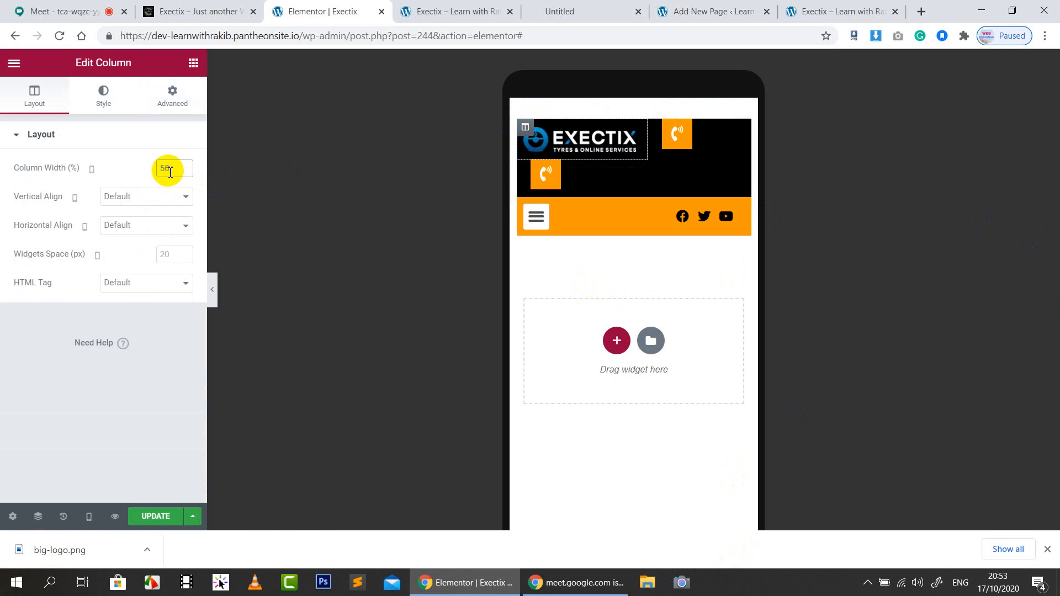
key(Up)
key(Up)
key(Up)
key(Up)
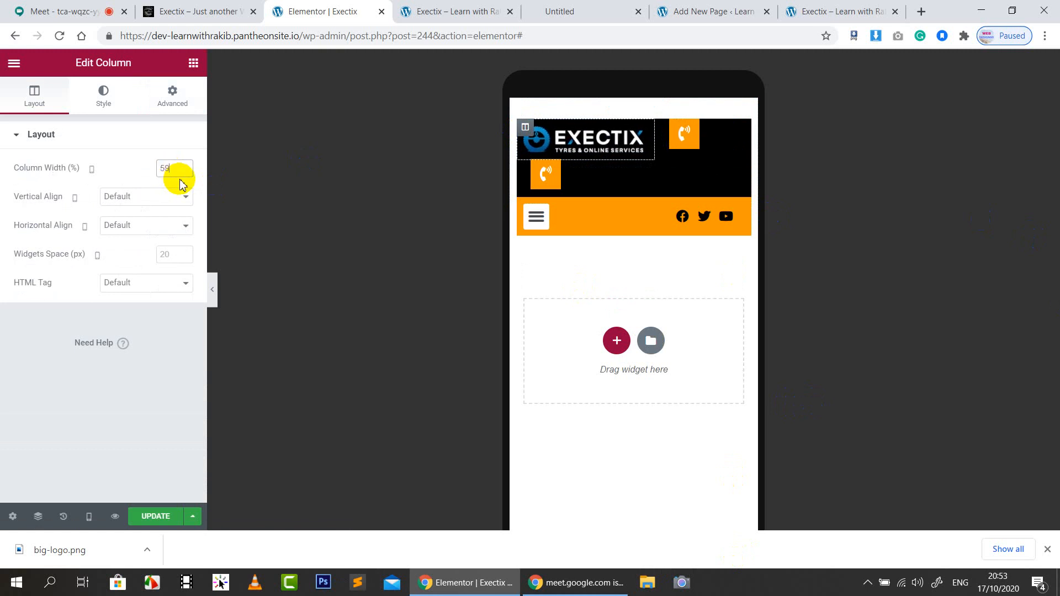
Set both phone-icon columns' width to 20%
click(666, 127)
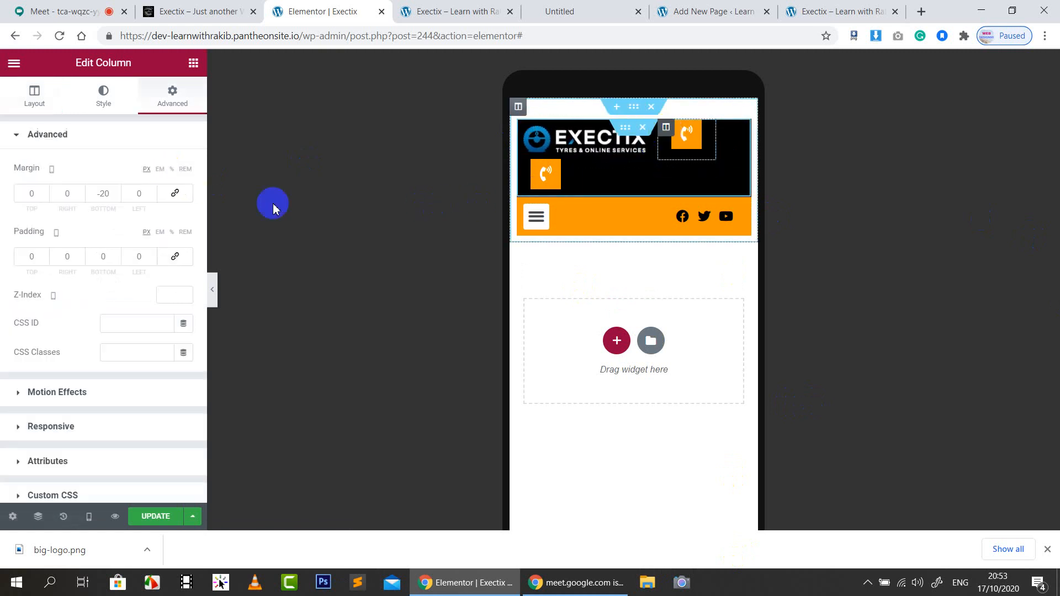
click(32, 92)
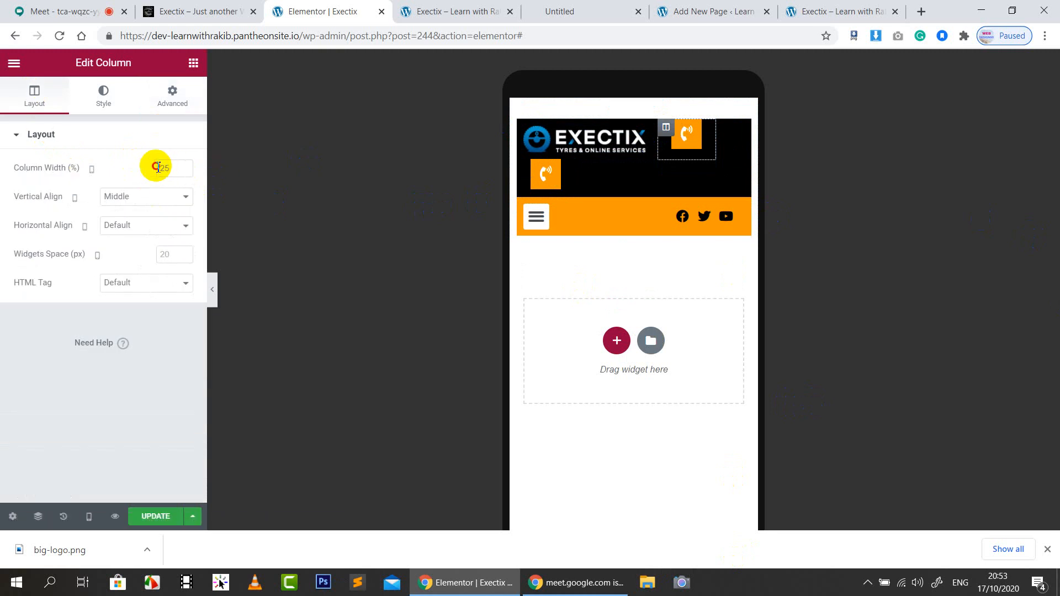
text(20)
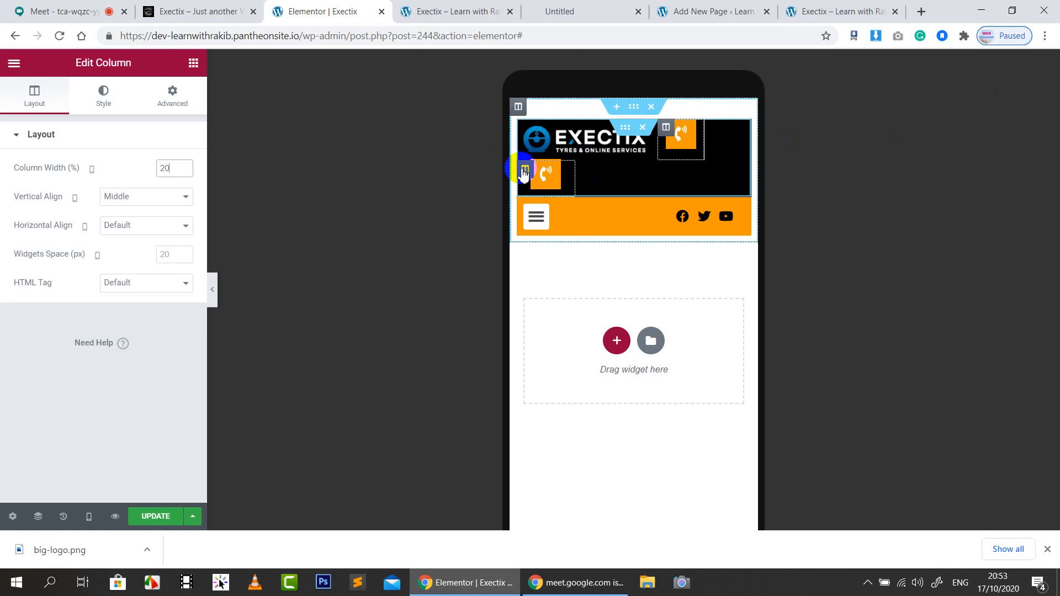
click(34, 91)
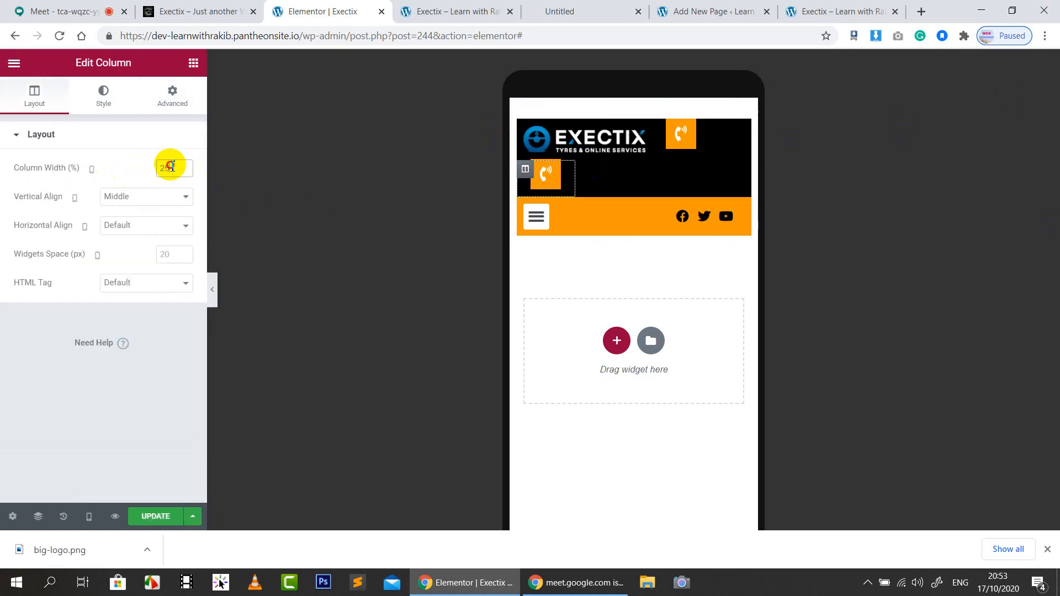
text(20)
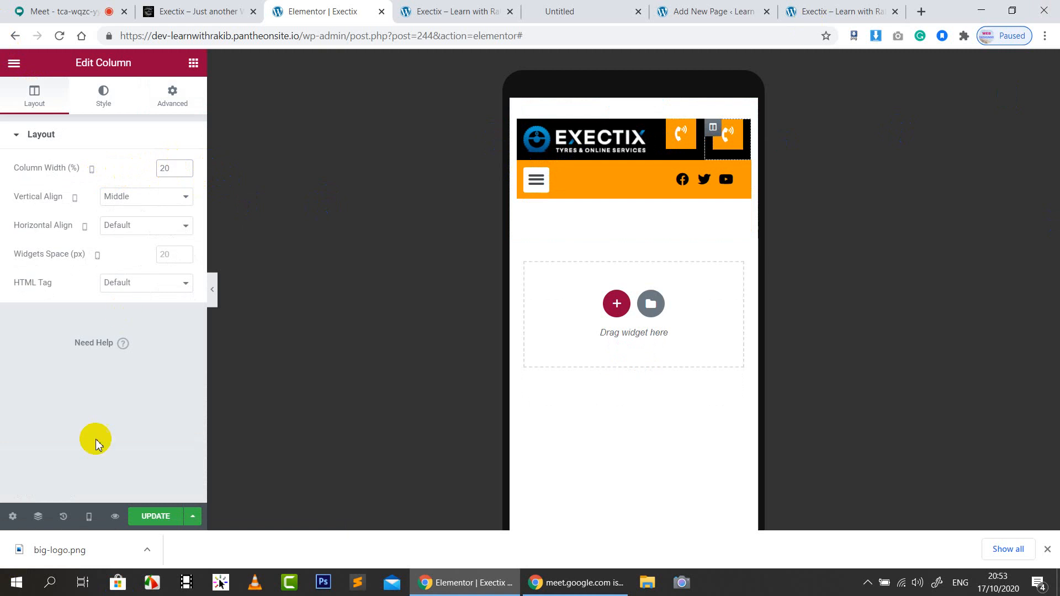
Reload the preview and check the revised header at 425 and 375 px
click(450, 10)
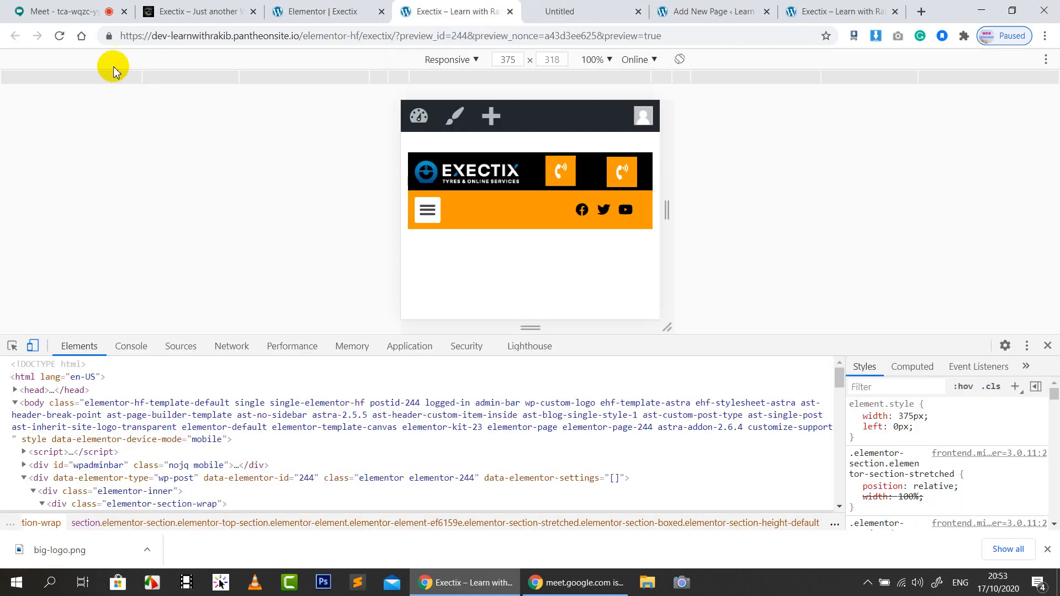
click(59, 37)
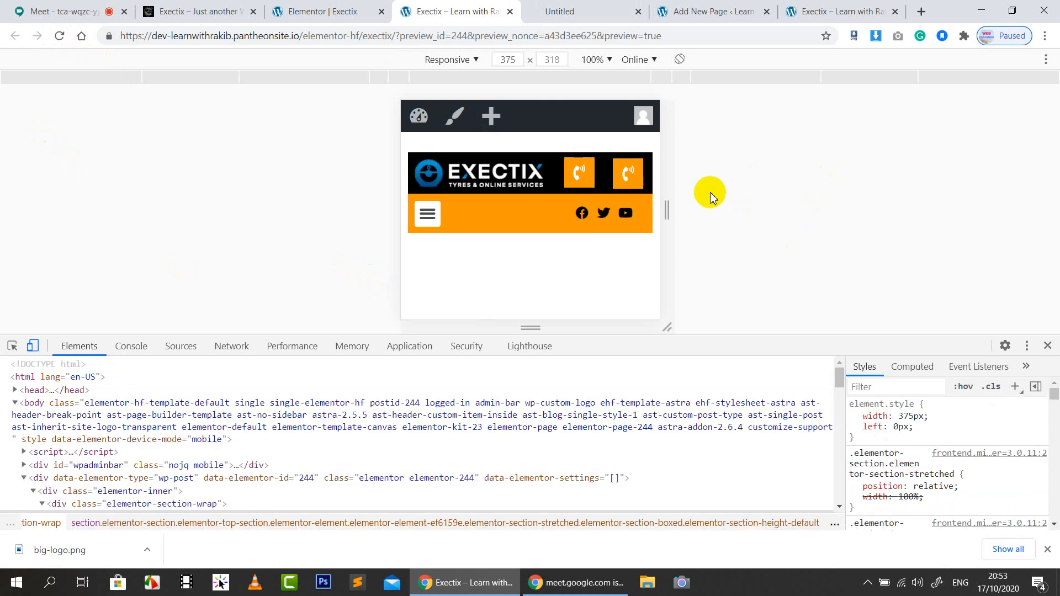
click(384, 81)
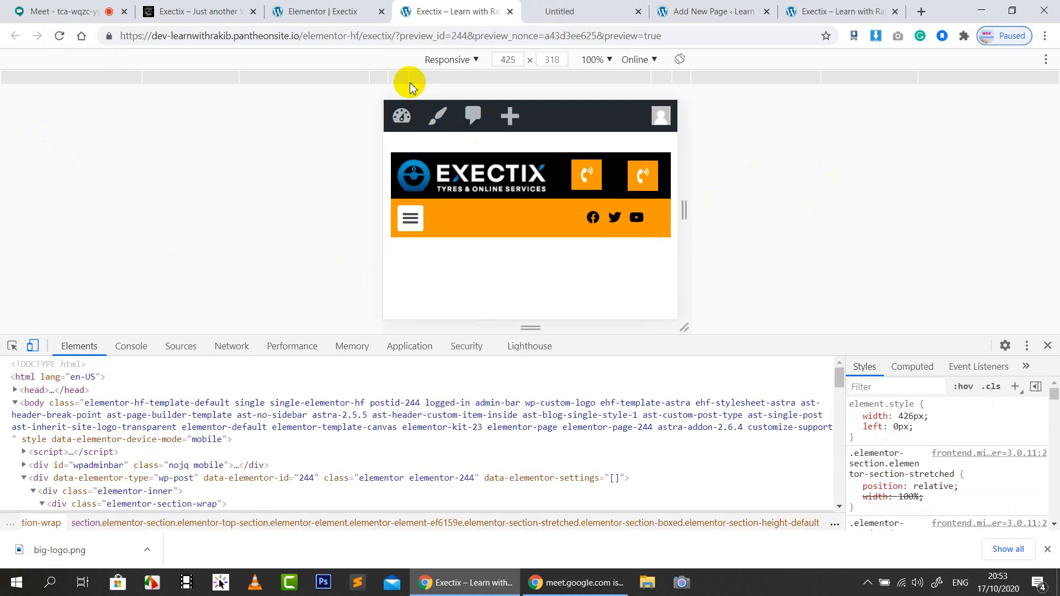
click(391, 77)
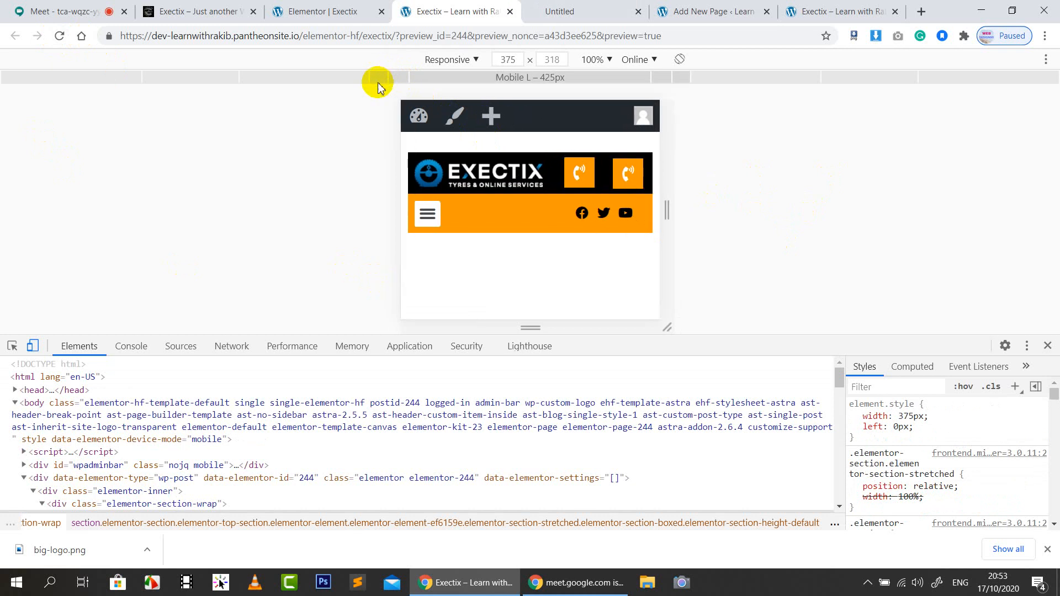
click(382, 82)
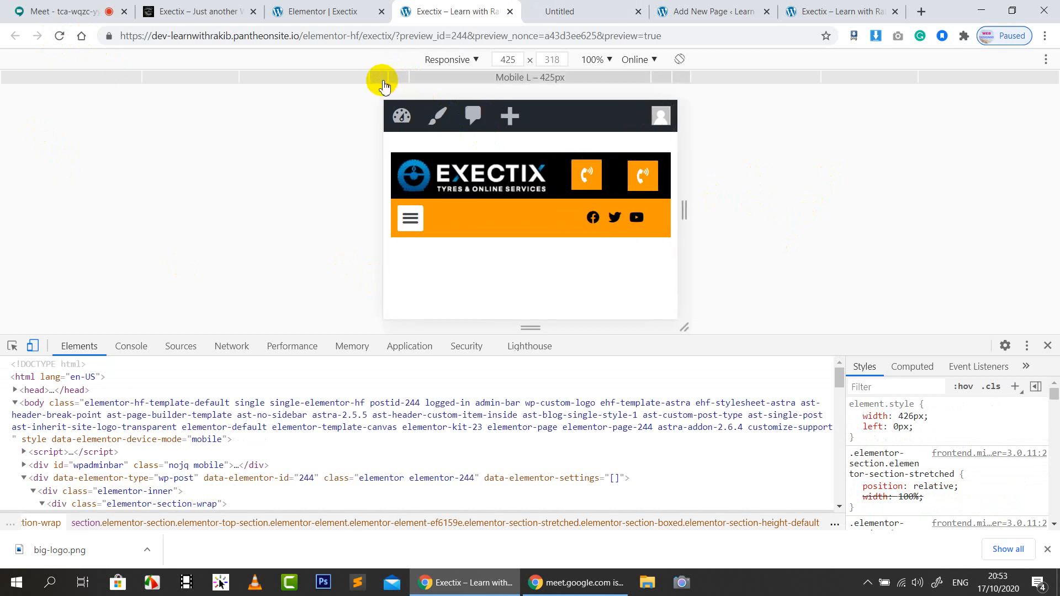
Open and close the mobile navigation menu on a taller emulated phone screen
click(410, 217)
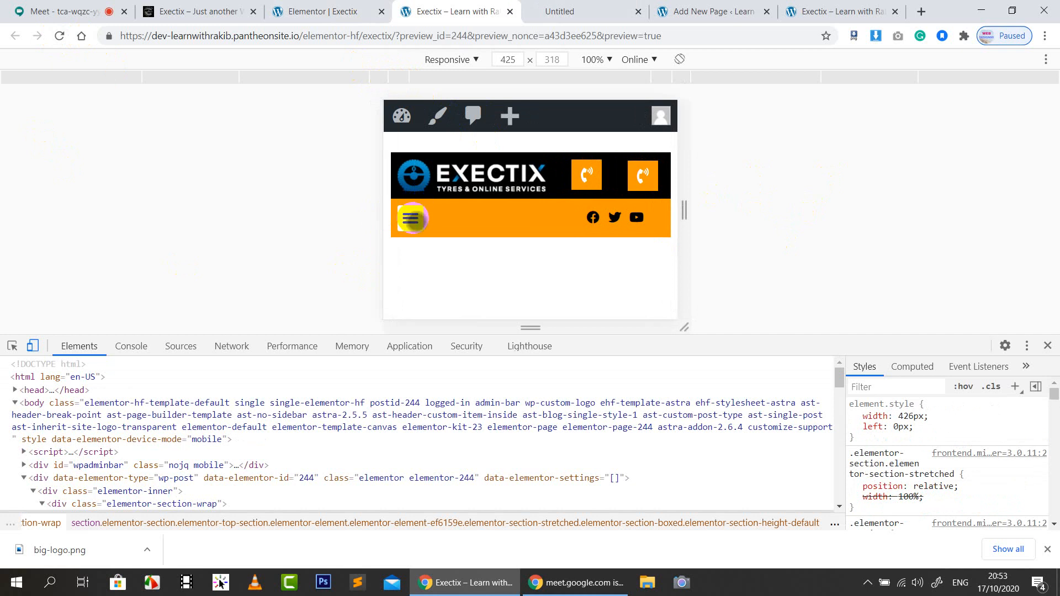
scroll(530, 219, down, 1)
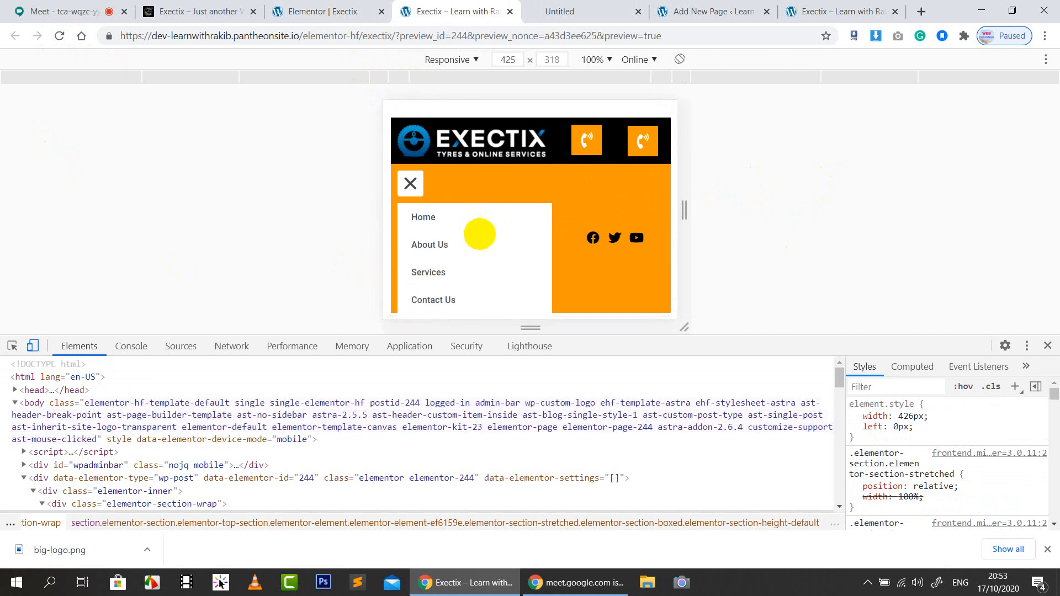
scroll(490, 288, up, 1)
scroll(537, 234, down, 1)
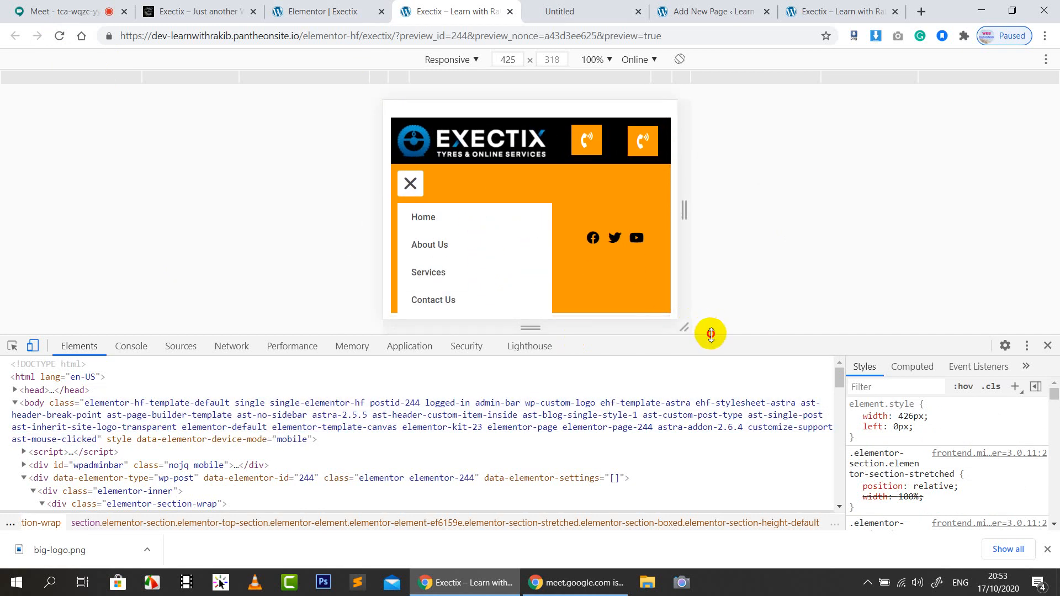
drag(711, 334, 691, 497)
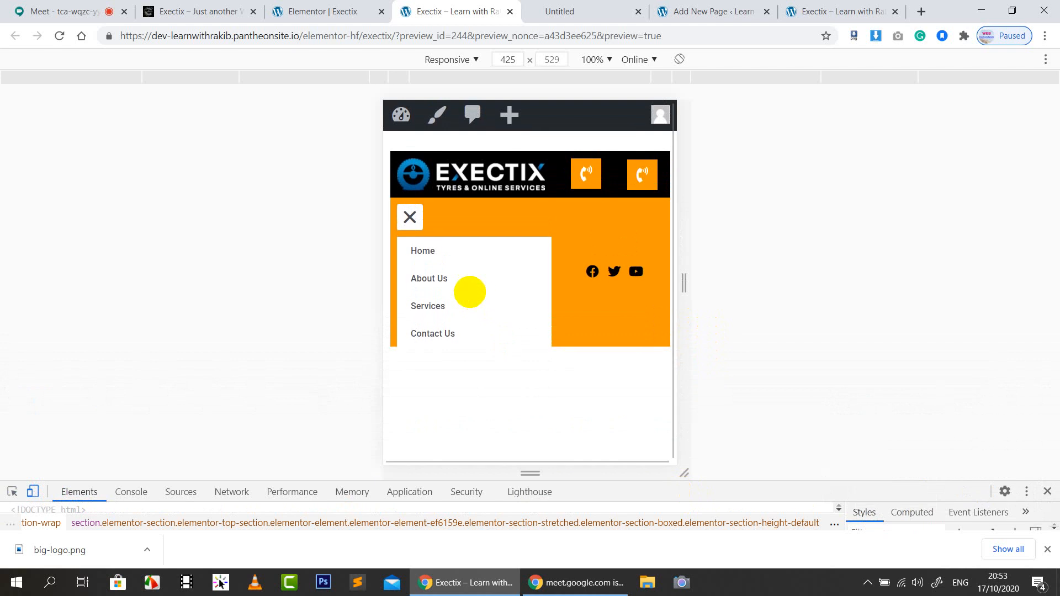
click(409, 217)
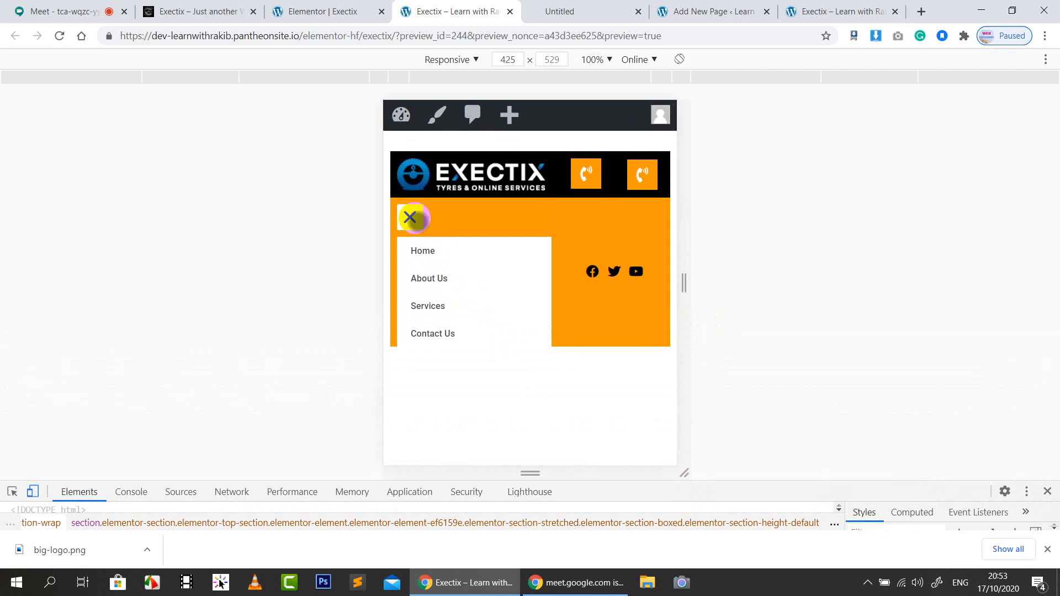
click(320, 11)
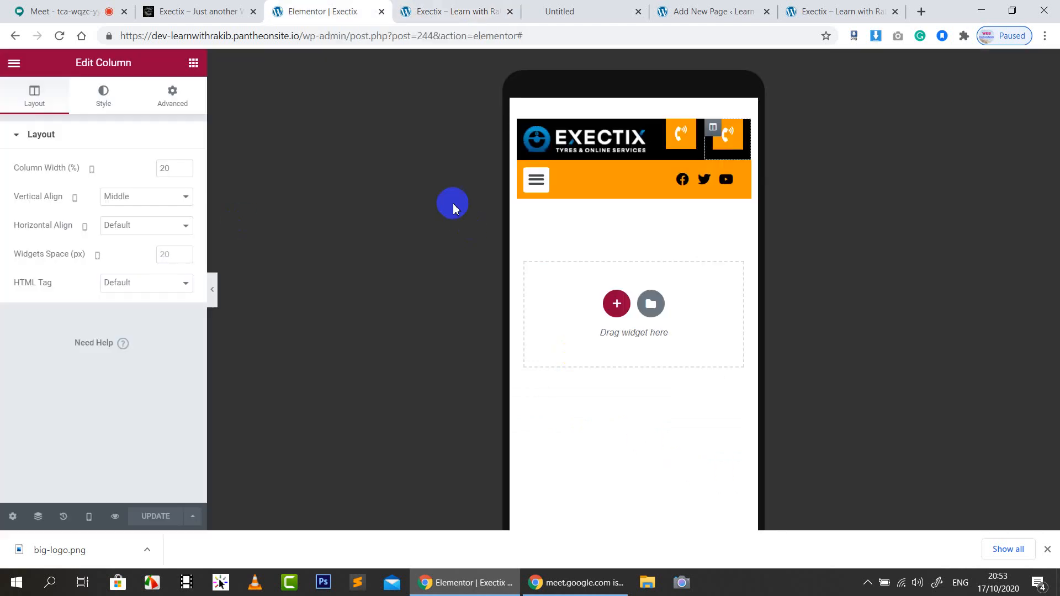
Give the nav menu's toggle button a black background
click(544, 187)
scroll(118, 371, down, 3)
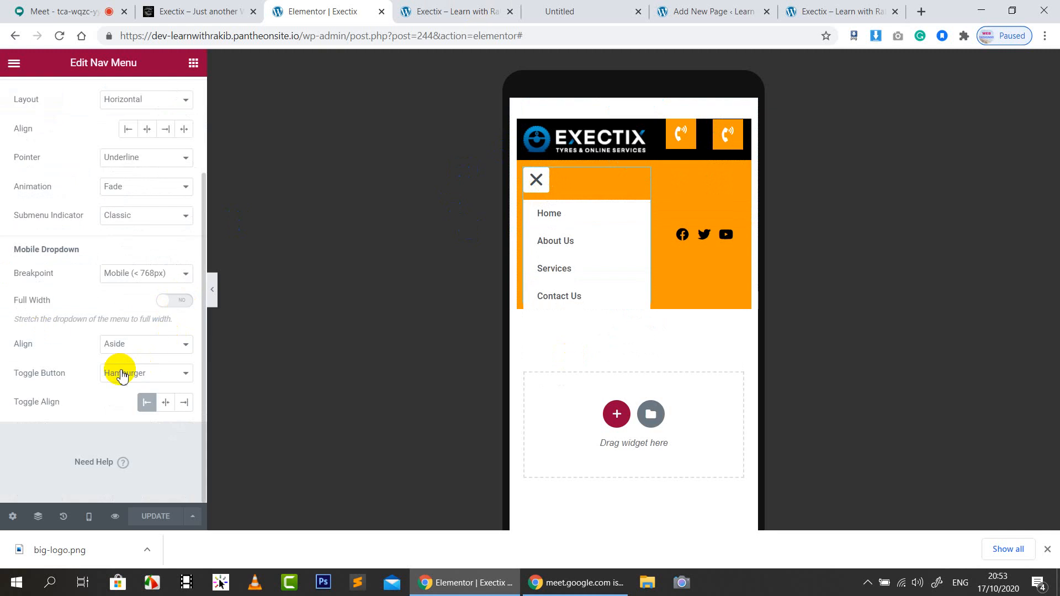
scroll(118, 372, up, 3)
click(104, 97)
scroll(64, 372, down, 3)
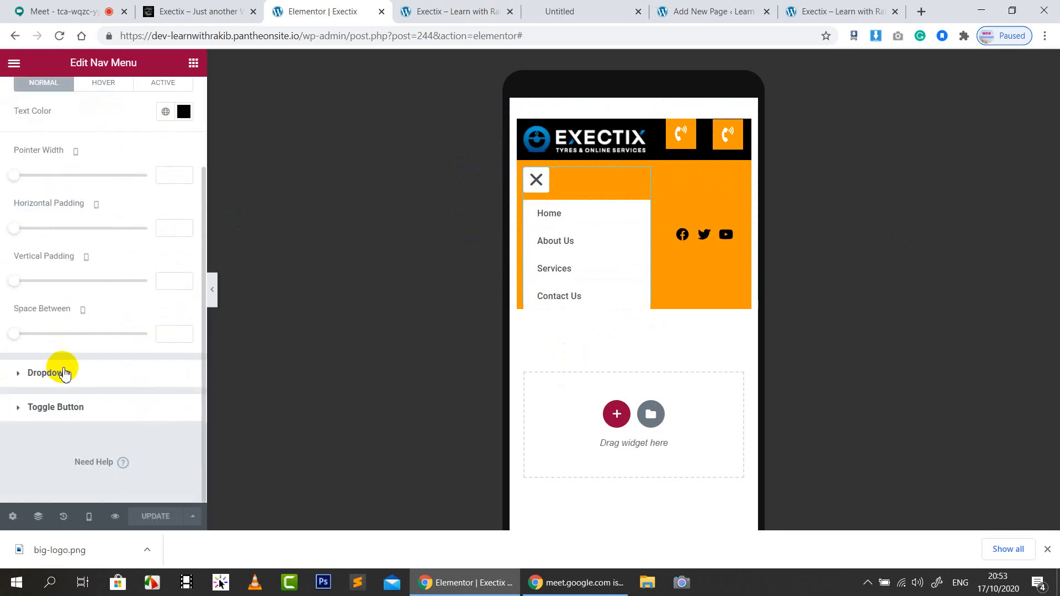
click(112, 399)
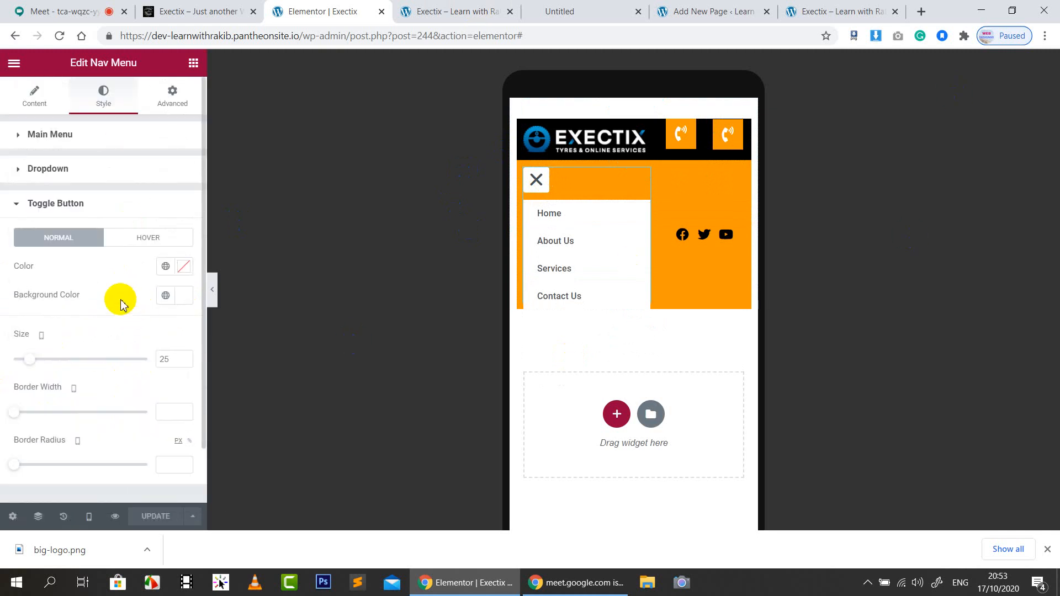
scroll(120, 306, down, 1)
click(183, 233)
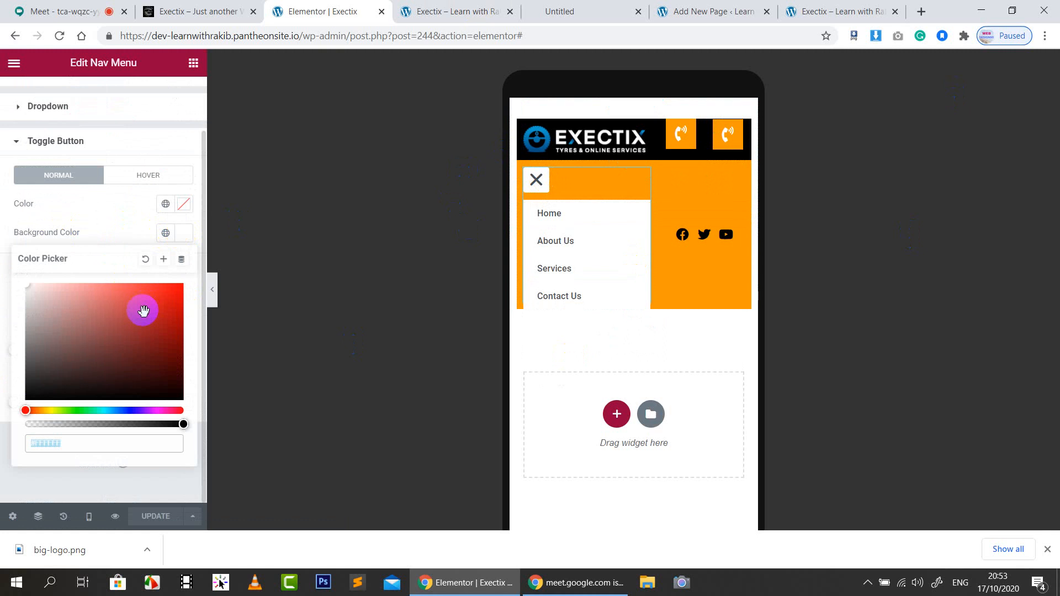
click(176, 387)
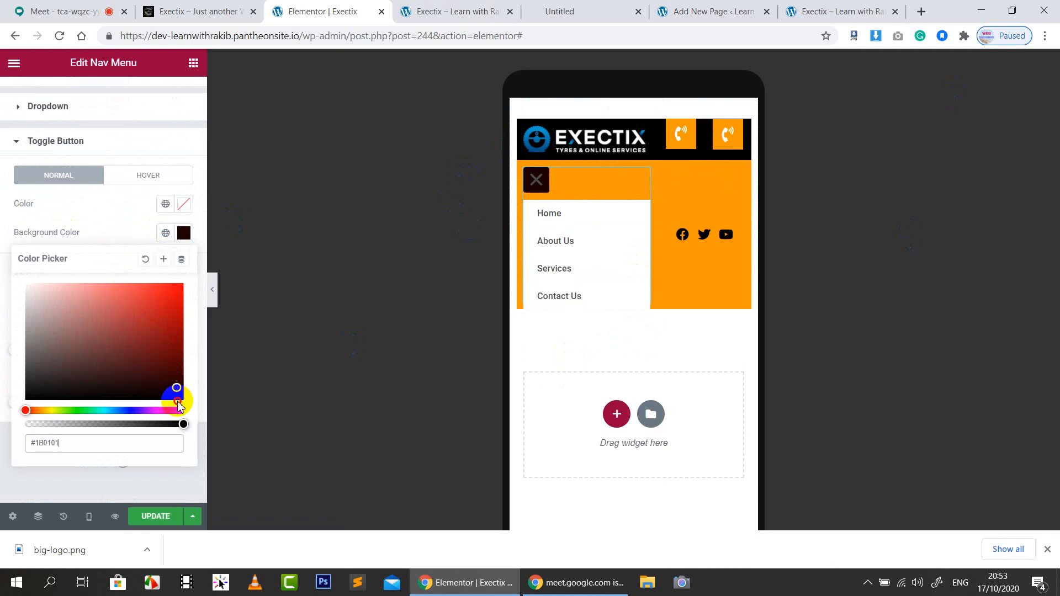
click(106, 197)
Make the toggle icon white, check the menu in the canvas, and save the header
click(184, 204)
click(82, 289)
click(26, 253)
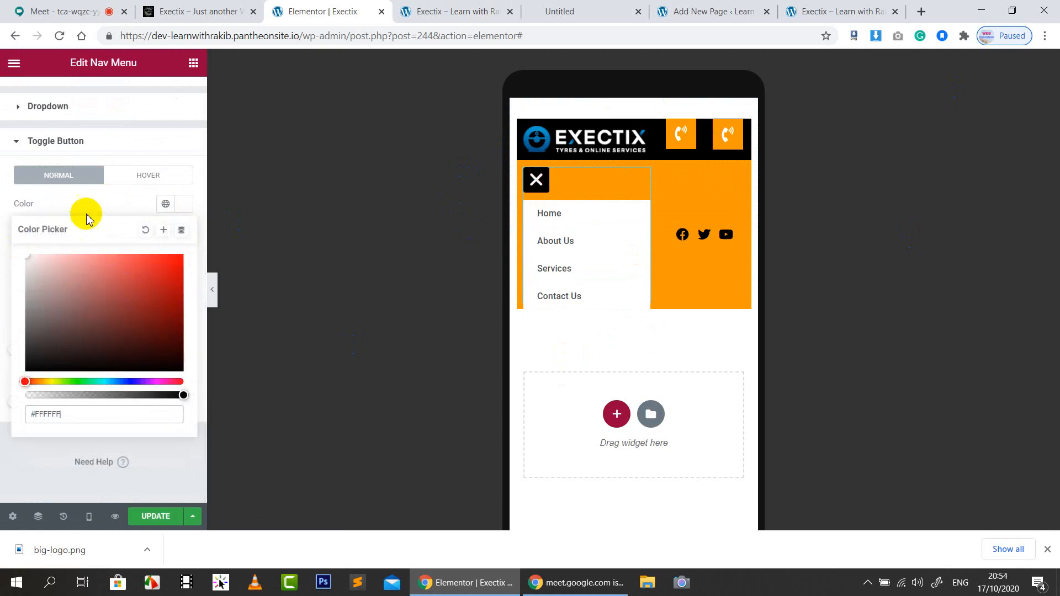
click(538, 211)
click(540, 185)
click(541, 185)
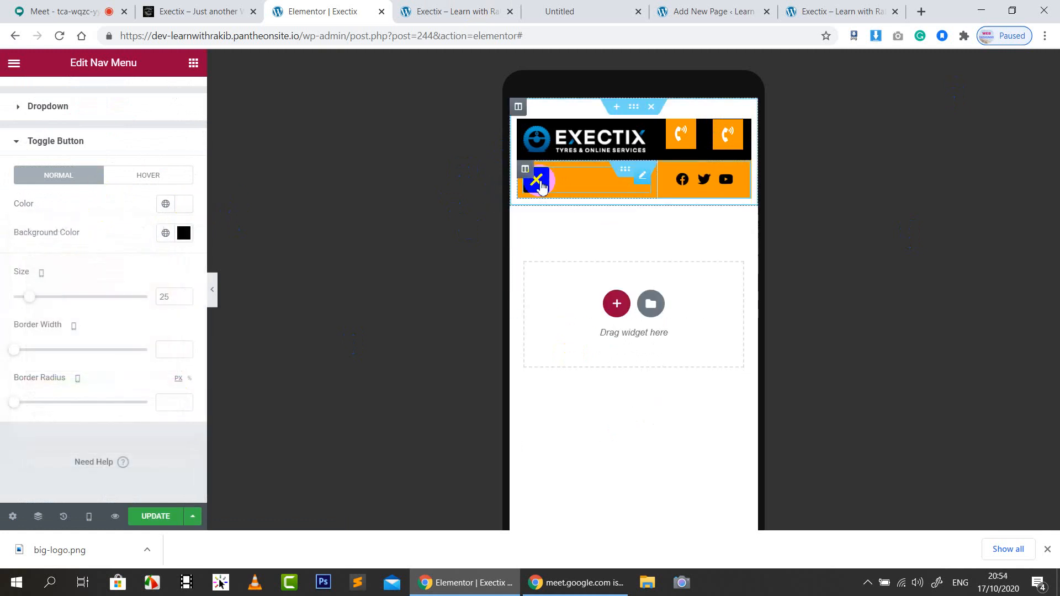
click(541, 185)
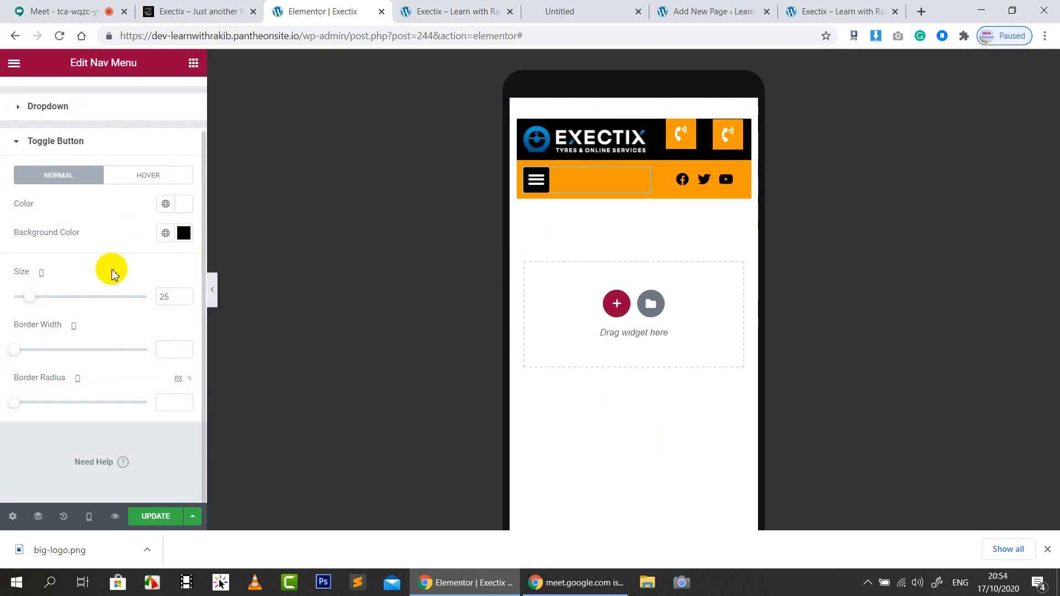
click(149, 514)
scroll(95, 166, up, 2)
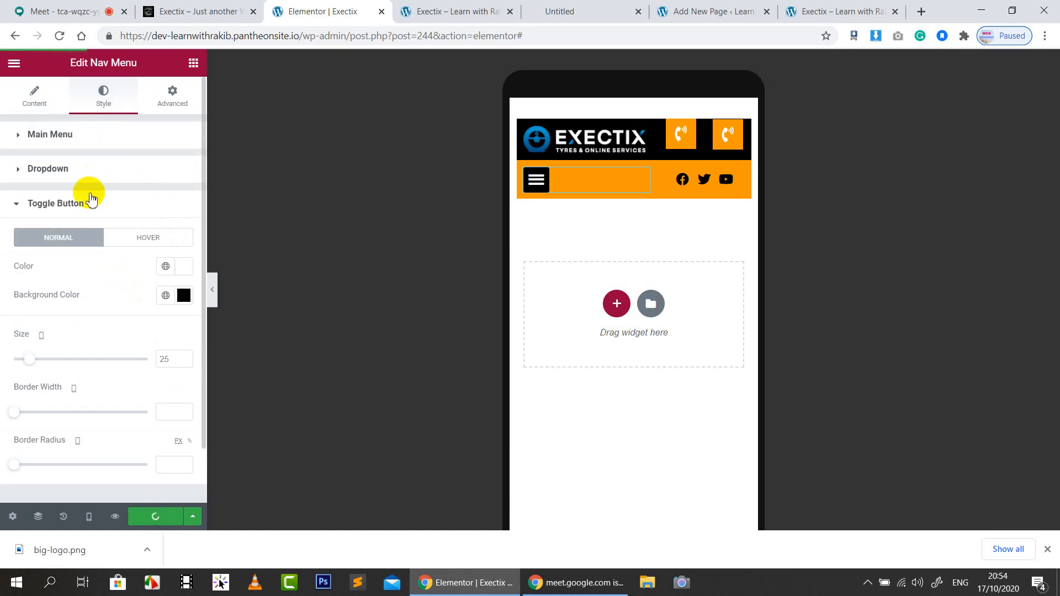
Preview the mobile dropdown and review the menu's Normal, Hover and Active colours
click(92, 145)
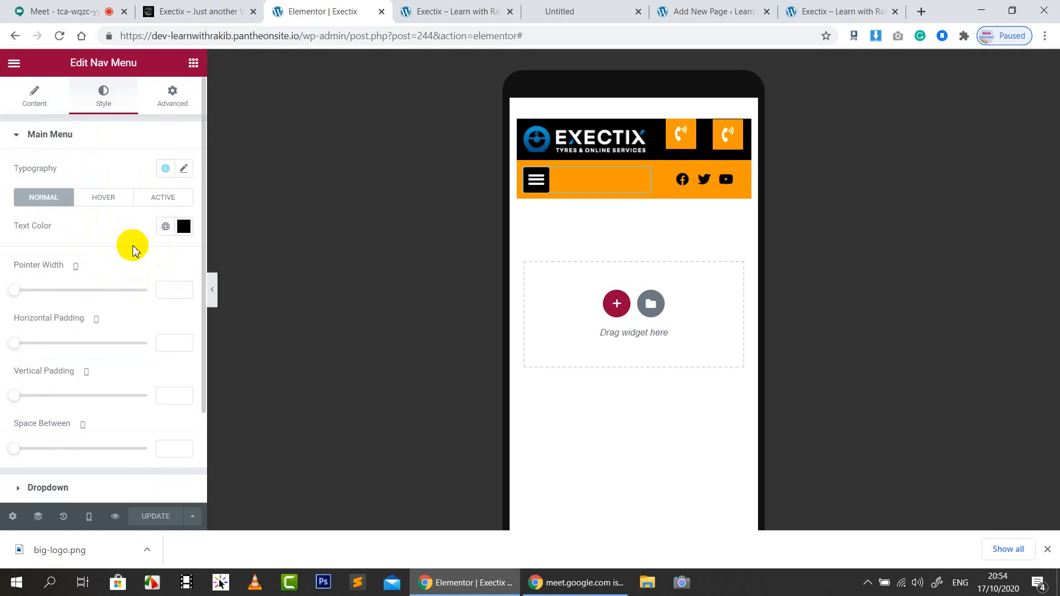
click(536, 182)
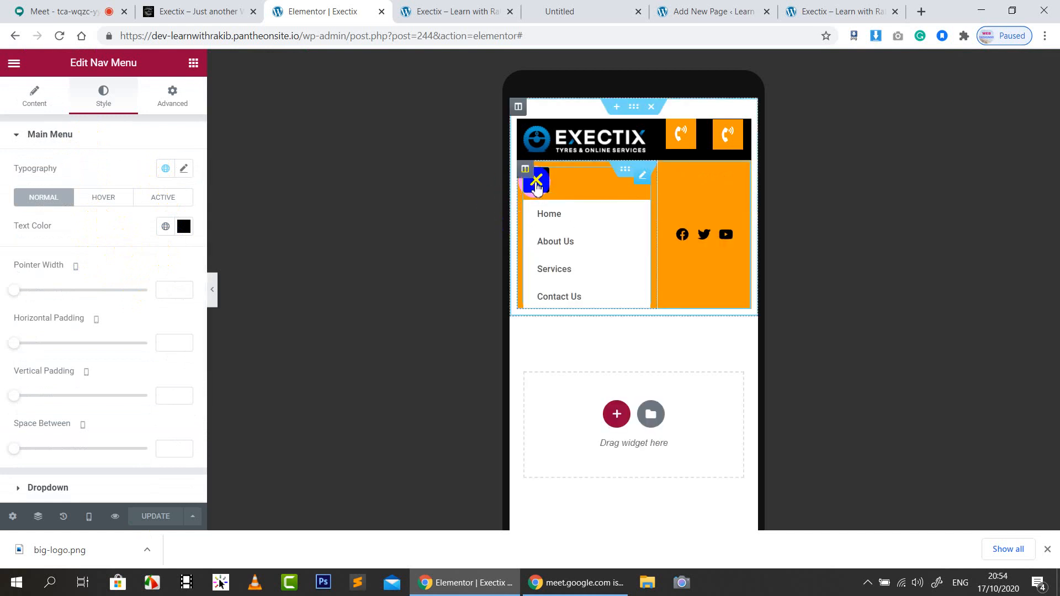
click(536, 187)
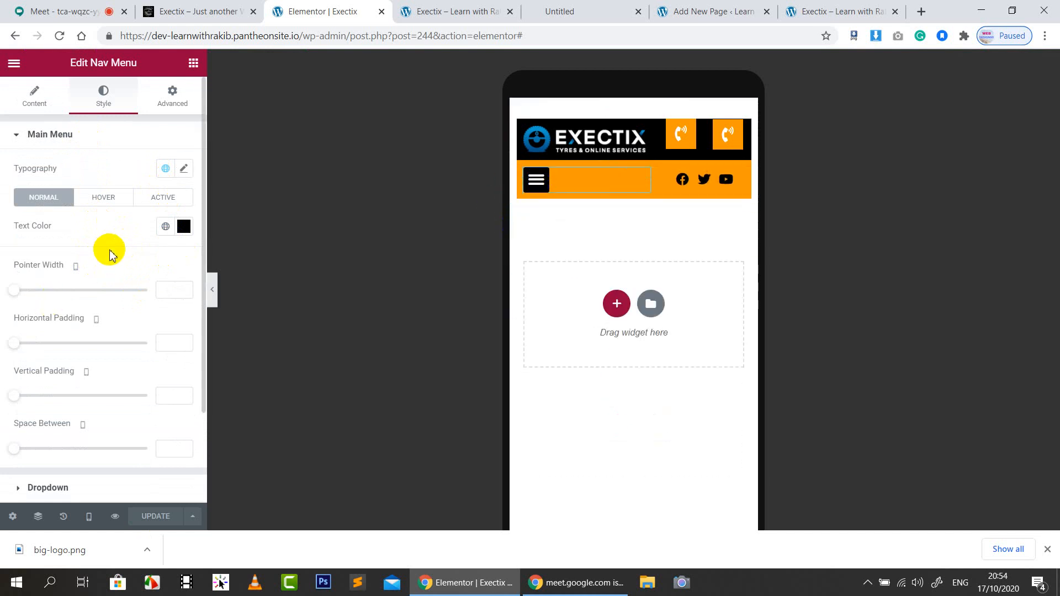
scroll(110, 251, down, 2)
scroll(108, 243, up, 2)
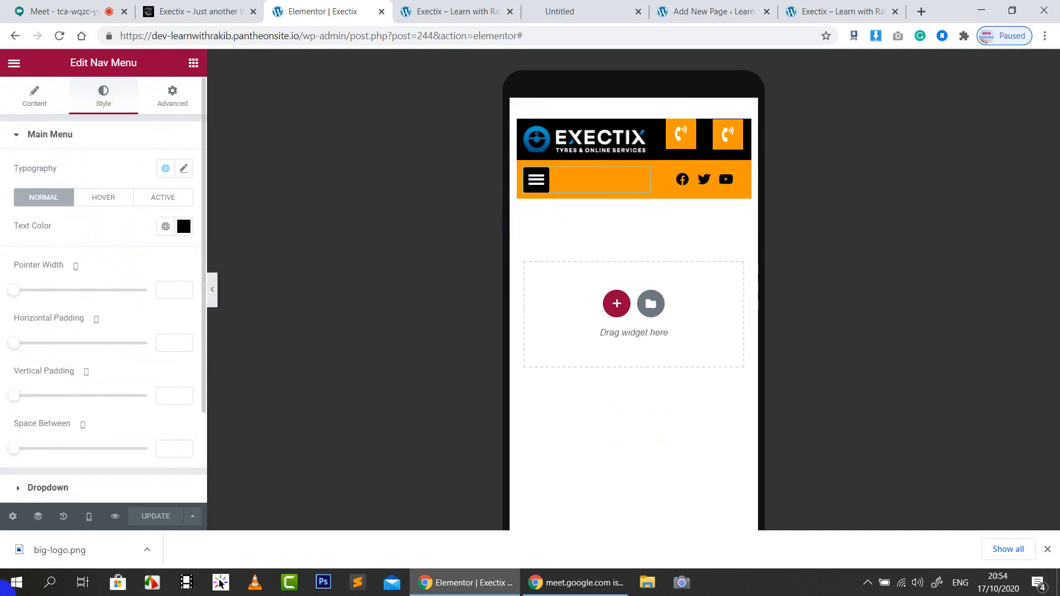
click(105, 197)
scroll(114, 284, down, 3)
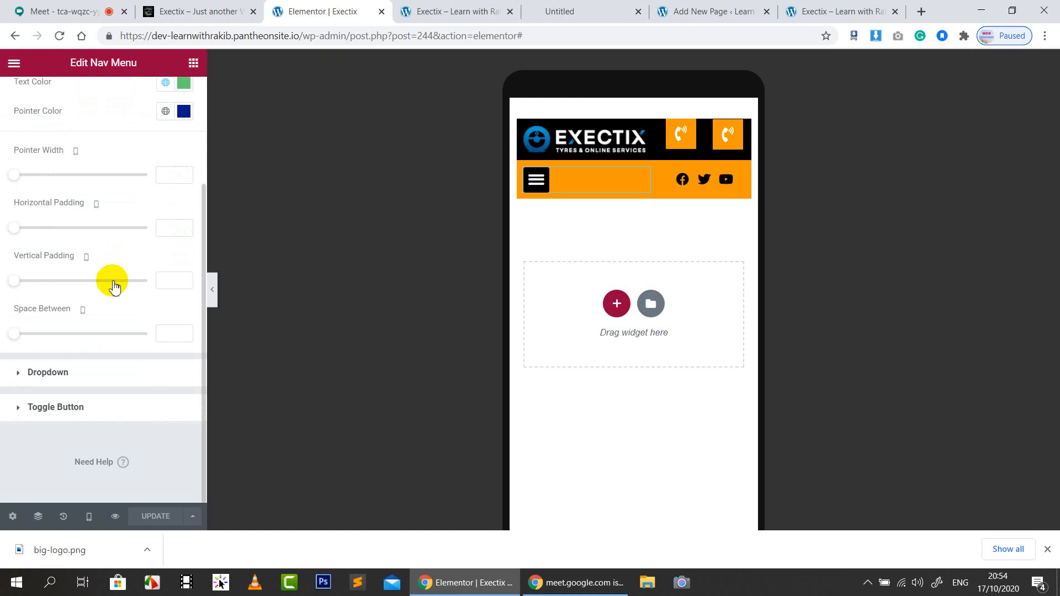
scroll(112, 293, up, 3)
click(161, 198)
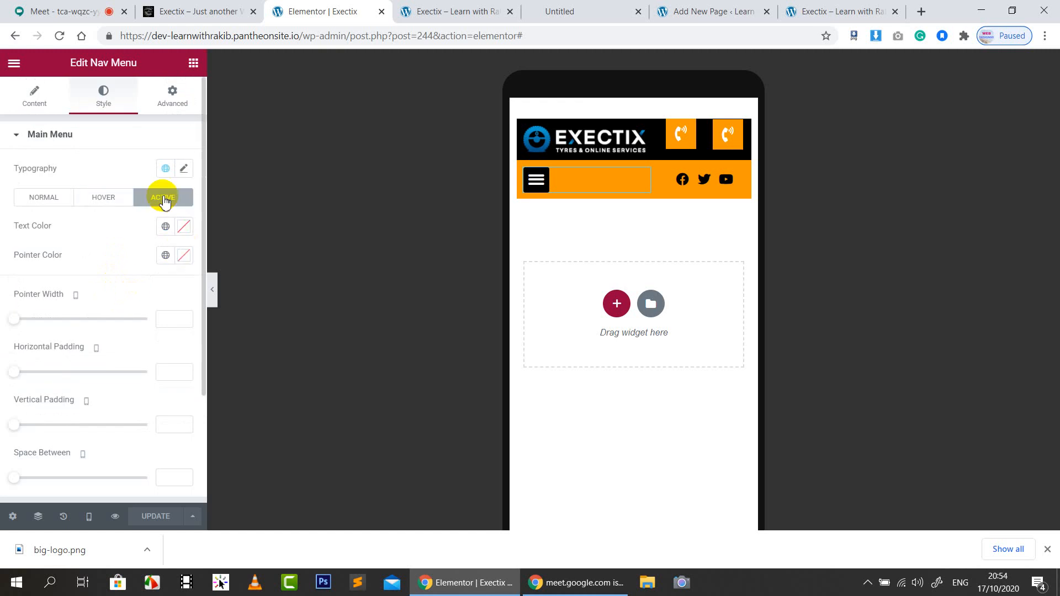
click(34, 200)
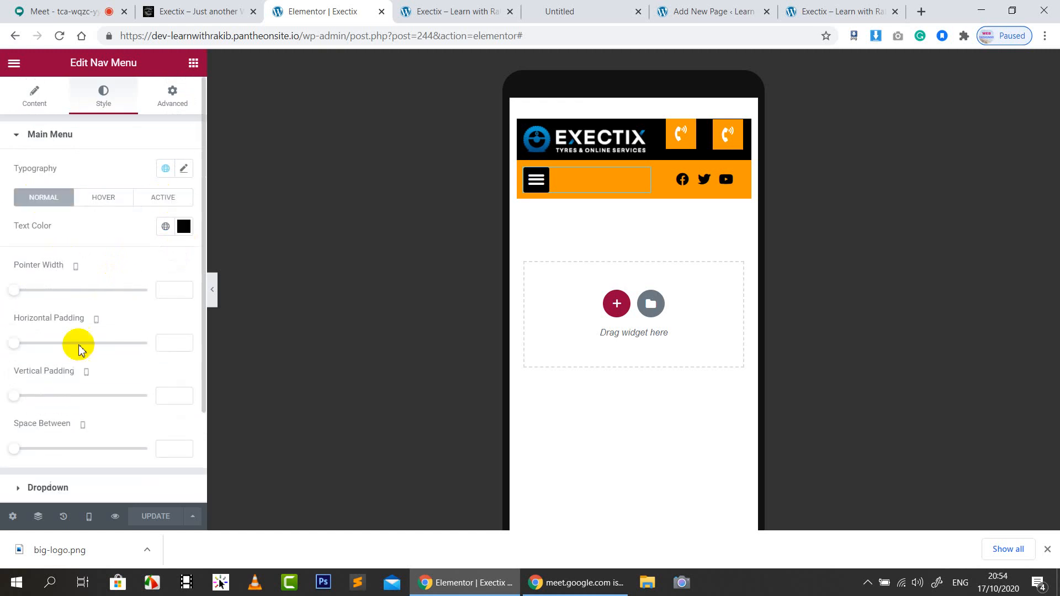
Check the nav menu's layout settings, recheck the dropdown, and move to its Advanced settings
click(35, 94)
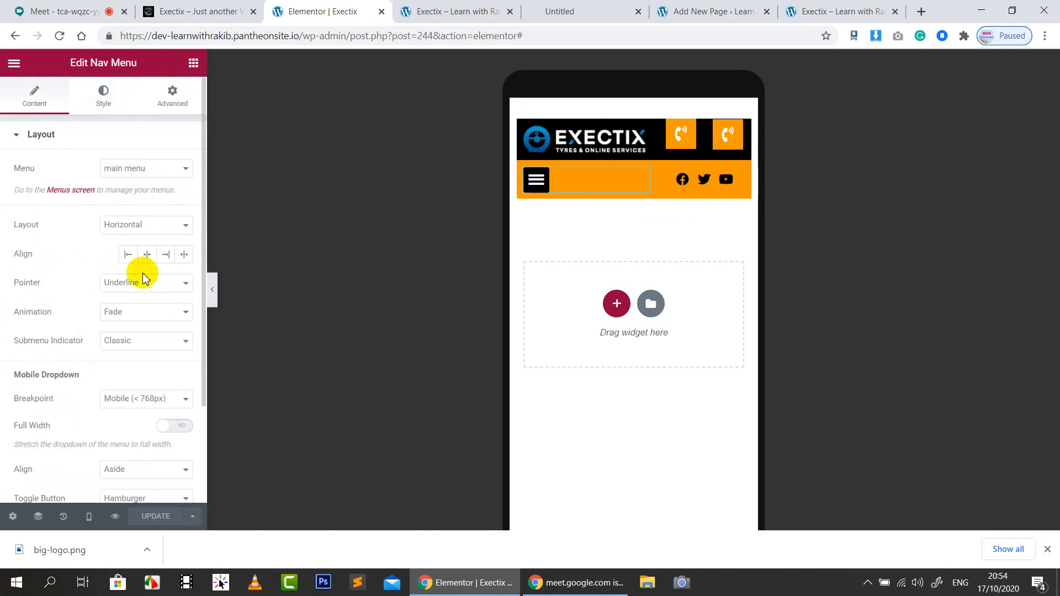
scroll(157, 314, down, 3)
scroll(165, 337, up, 3)
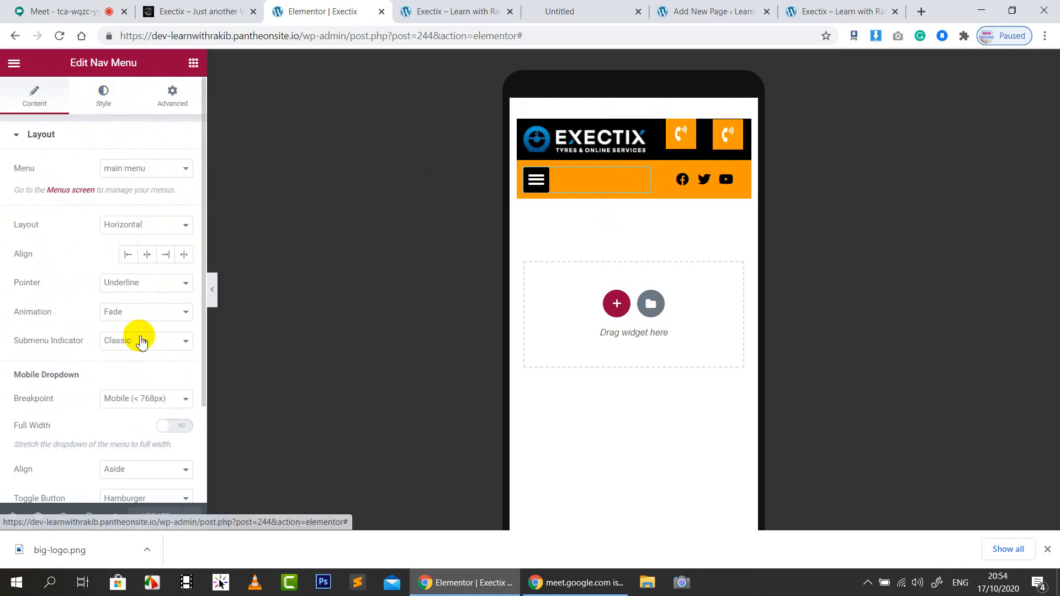
click(104, 97)
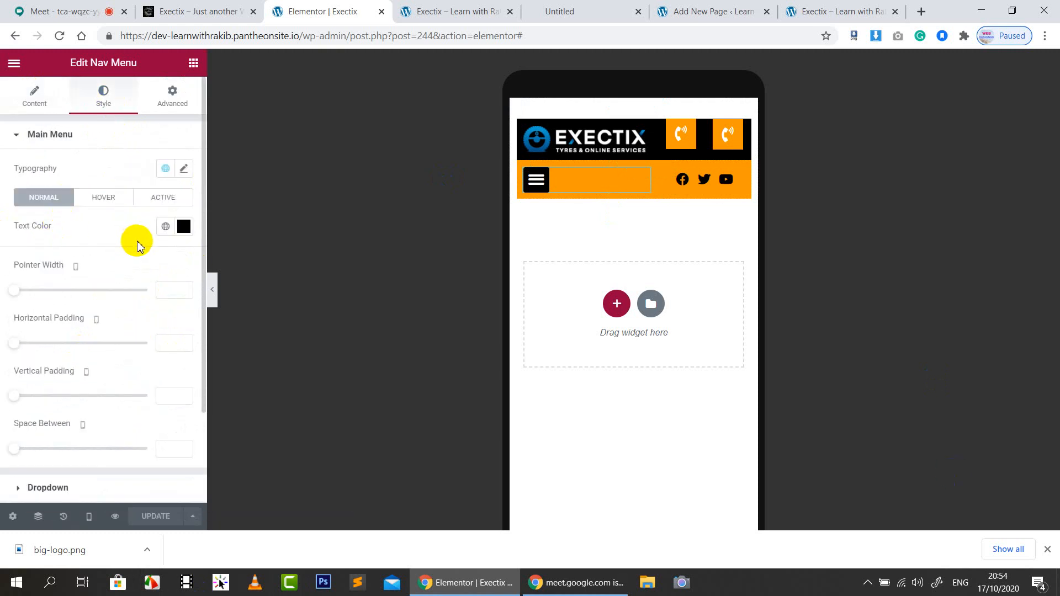
click(539, 181)
click(540, 183)
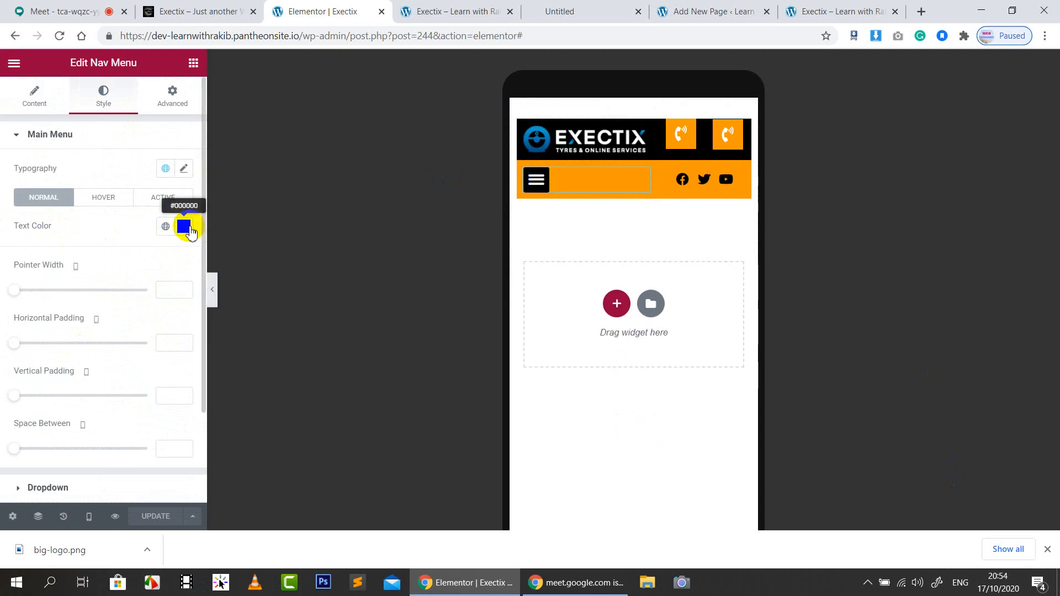
scroll(73, 396, down, 2)
scroll(95, 411, up, 1)
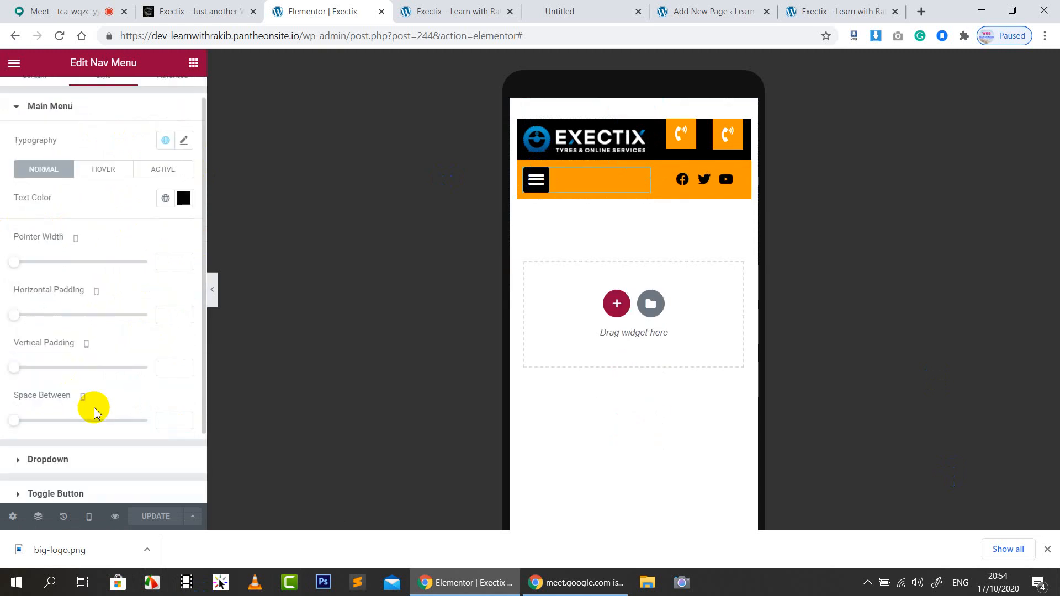
scroll(94, 411, up, 1)
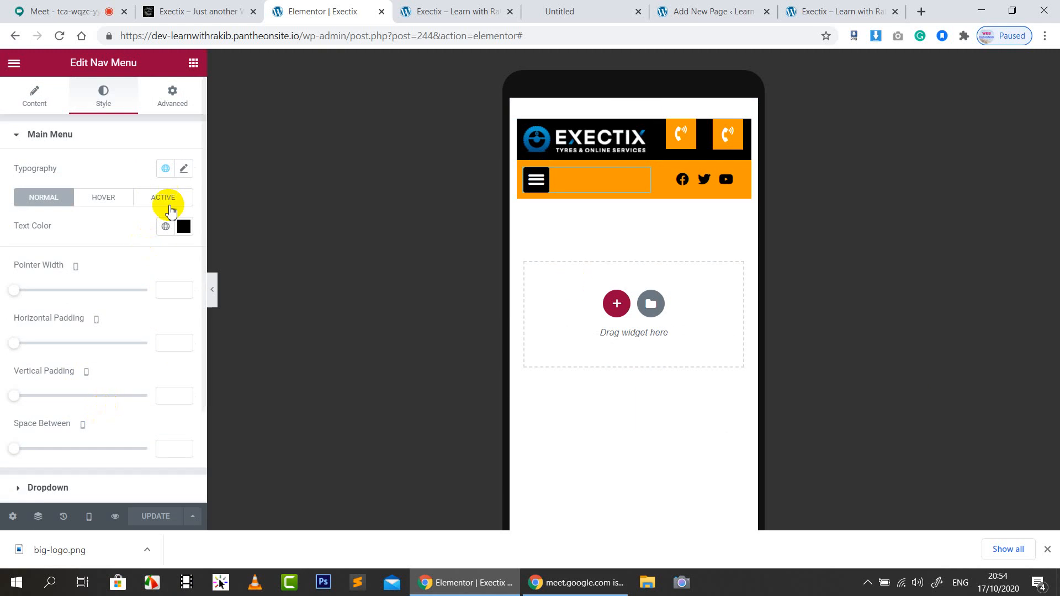
click(157, 89)
scroll(69, 450, down, 3)
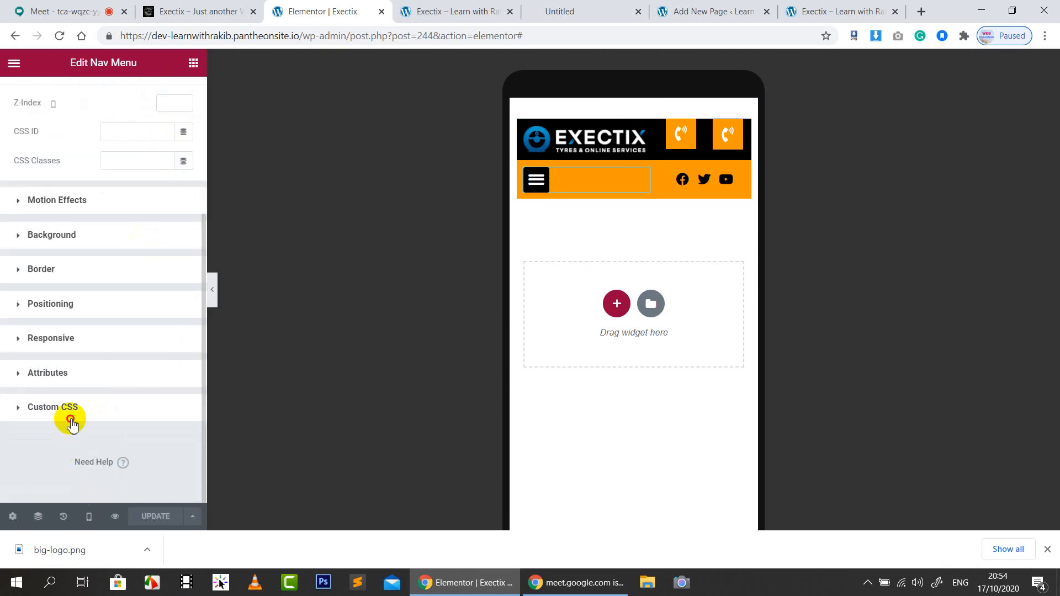
Expand the nav menu's empty Custom CSS editor
click(71, 411)
click(85, 444)
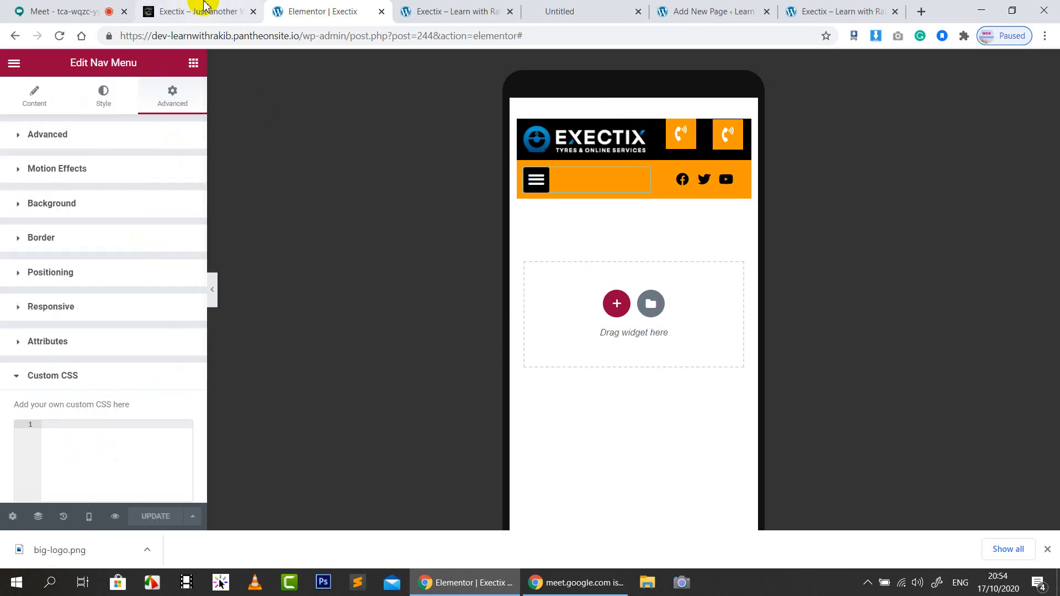
click(462, 10)
click(320, 16)
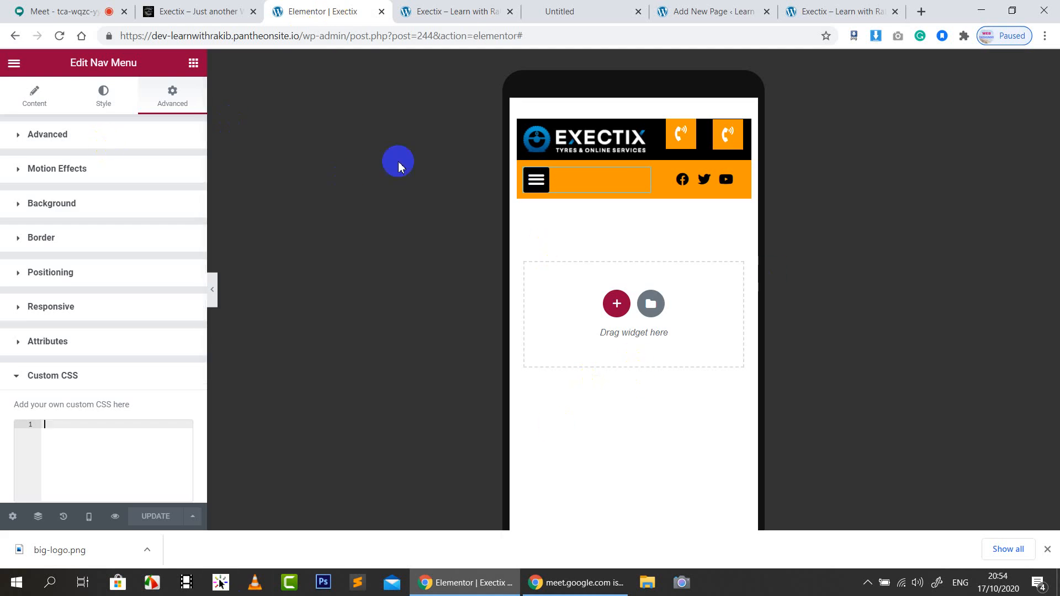
Close DevTools on the live Exectix site, then go to the WordPress page editor
click(238, 9)
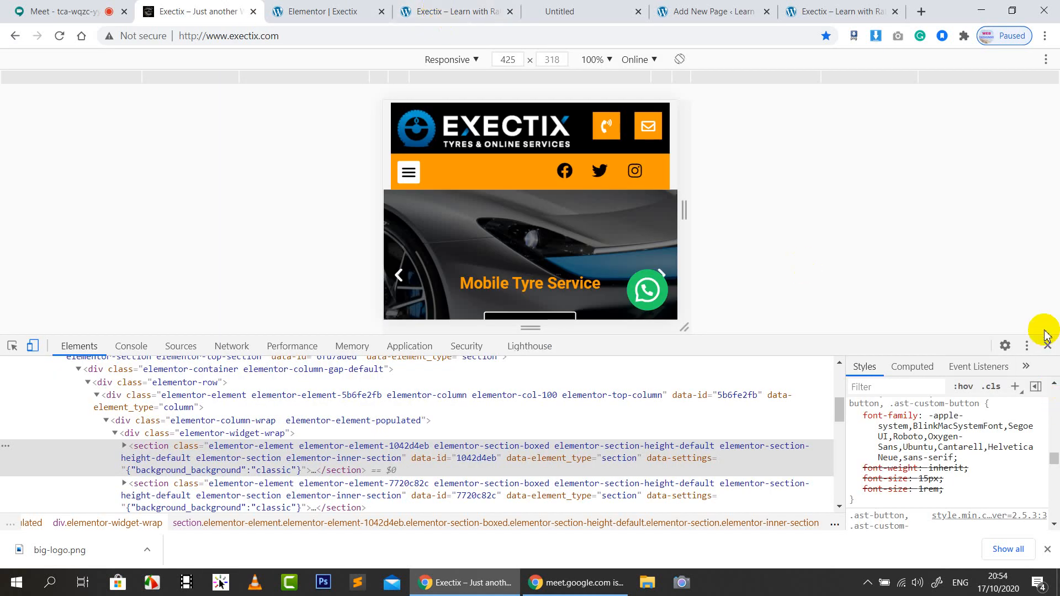
click(1048, 346)
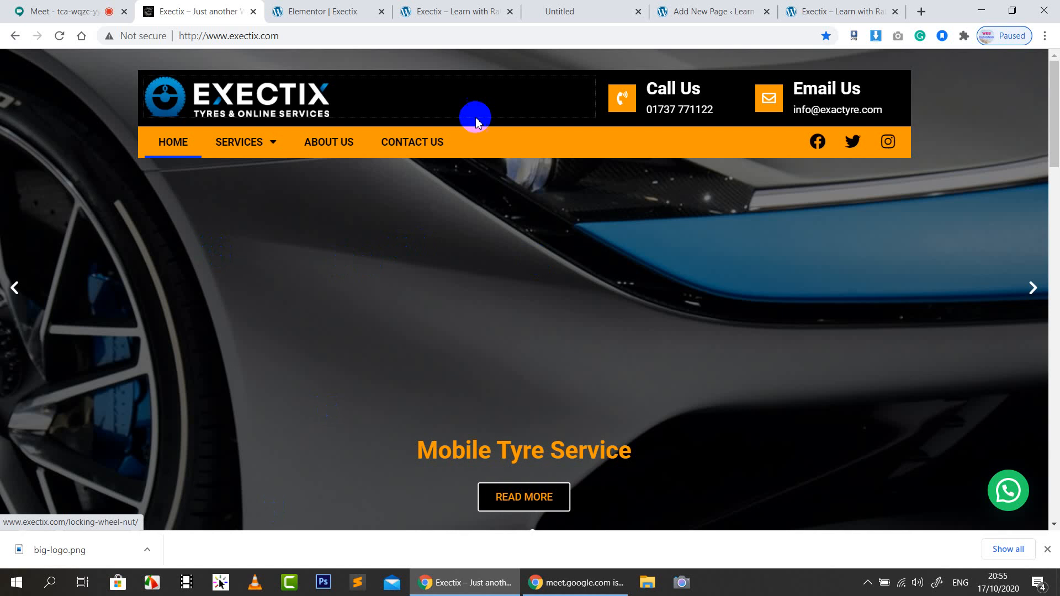
click(342, 11)
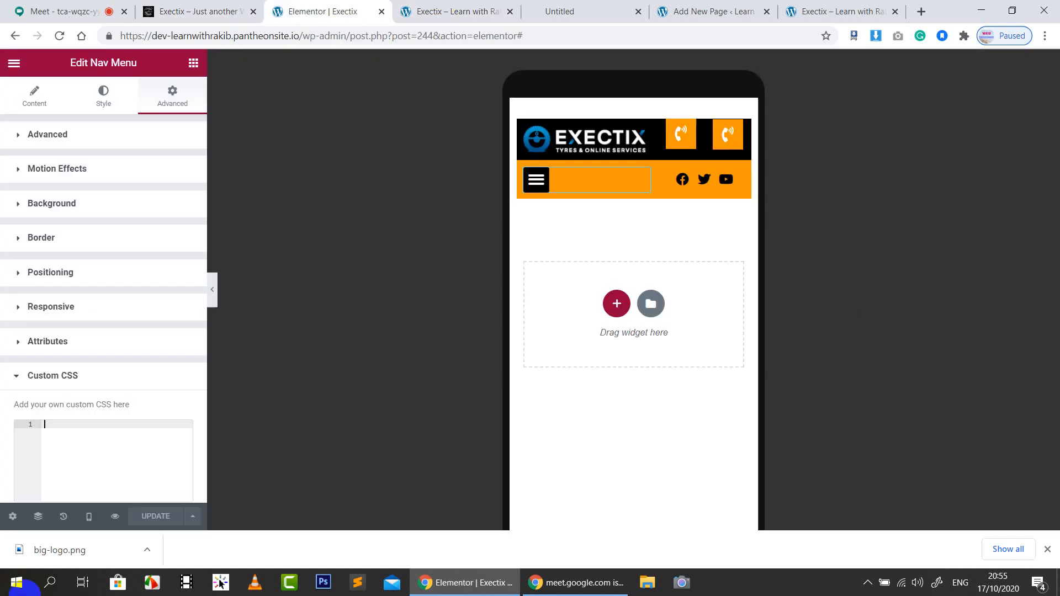
click(704, 7)
Open the new Exectix page with Edit with Elementor
mouse_move(151, 209)
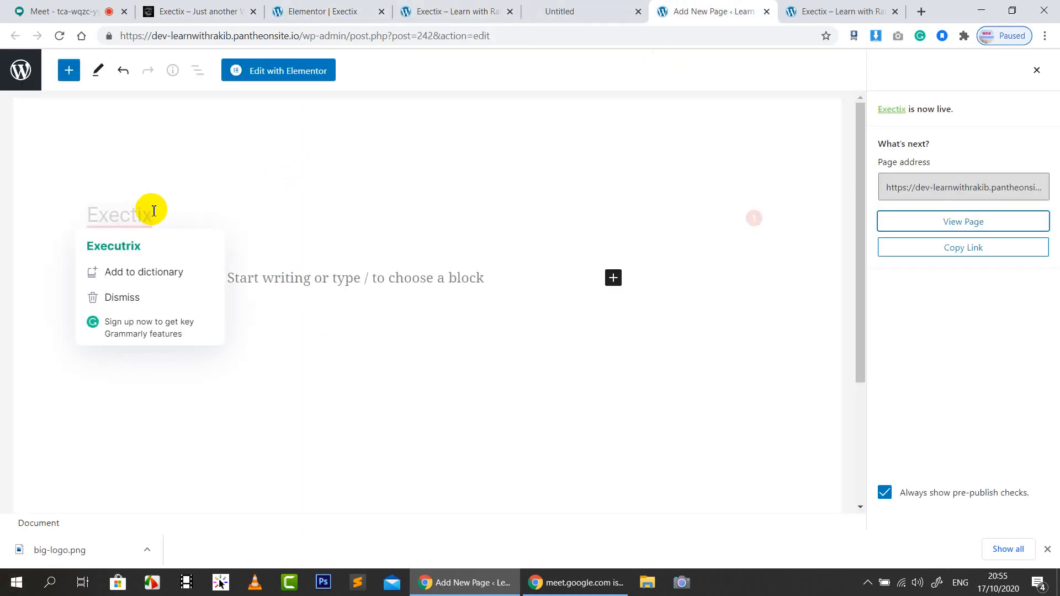
click(285, 74)
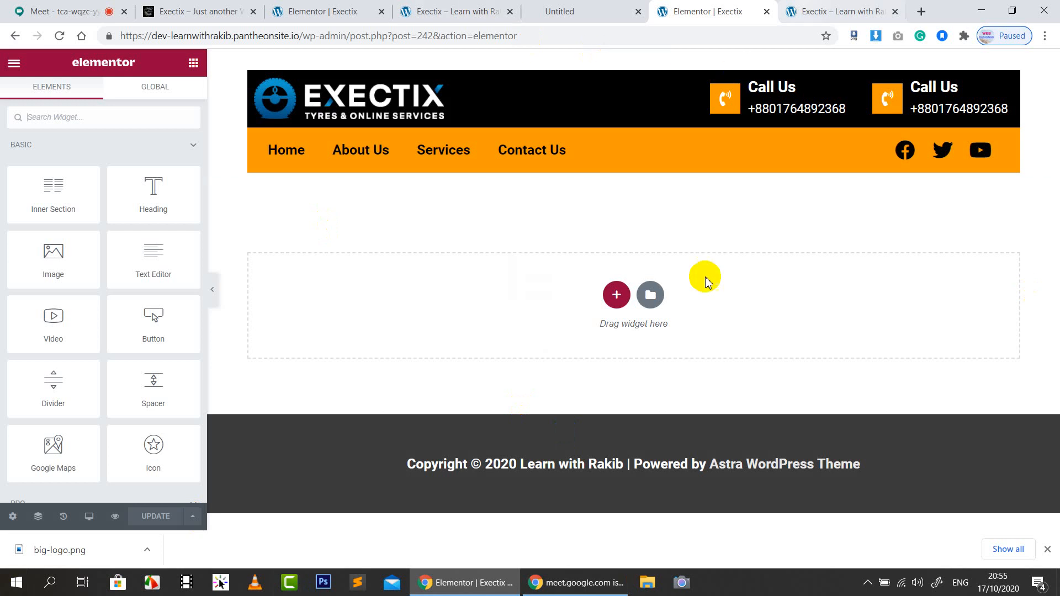
Add a stretched, full-width single-column section below the header
click(618, 297)
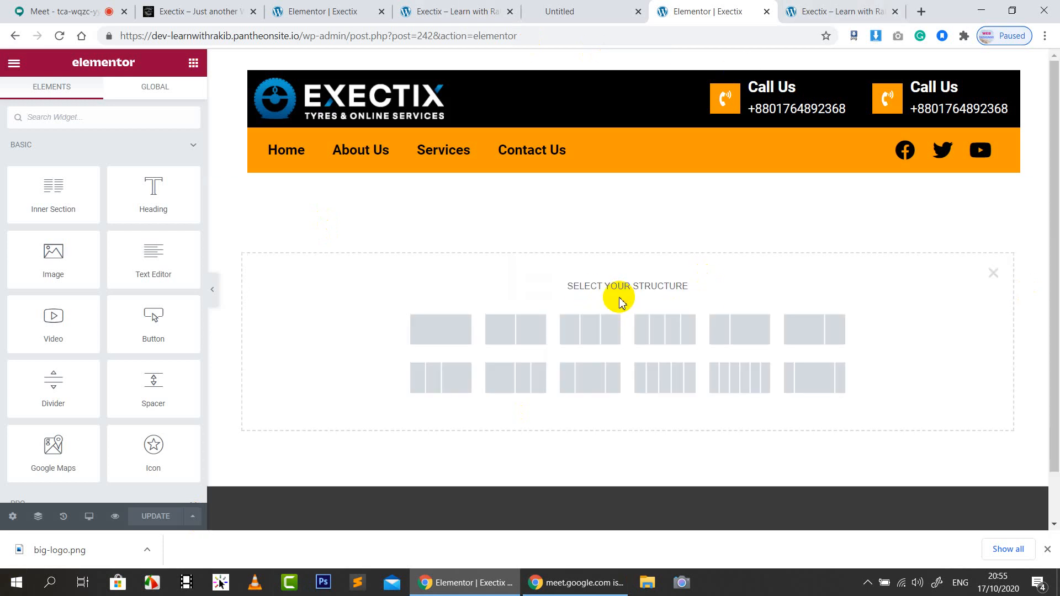
click(460, 339)
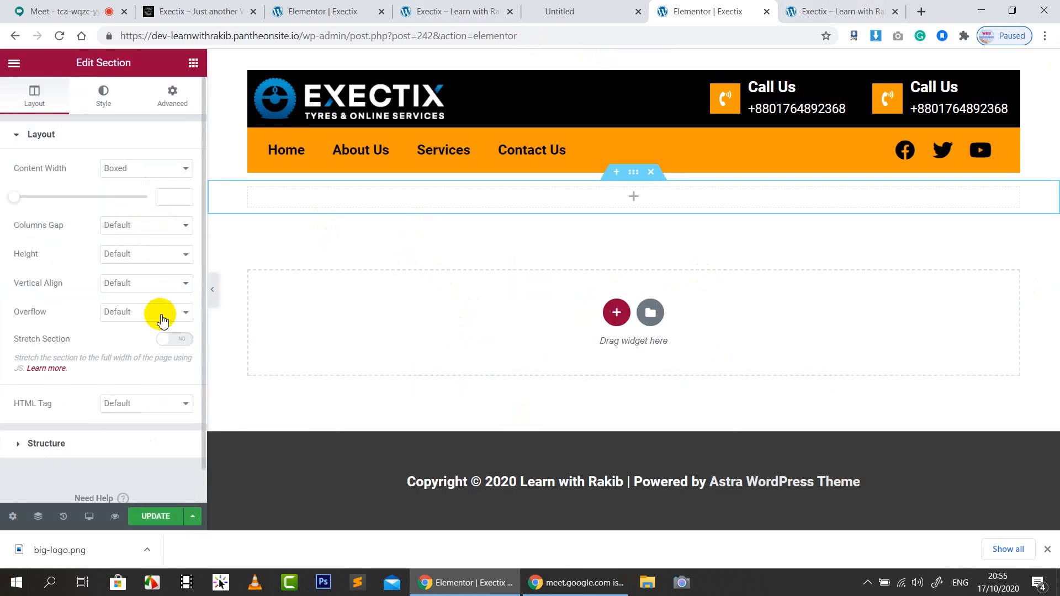
click(158, 335)
click(123, 169)
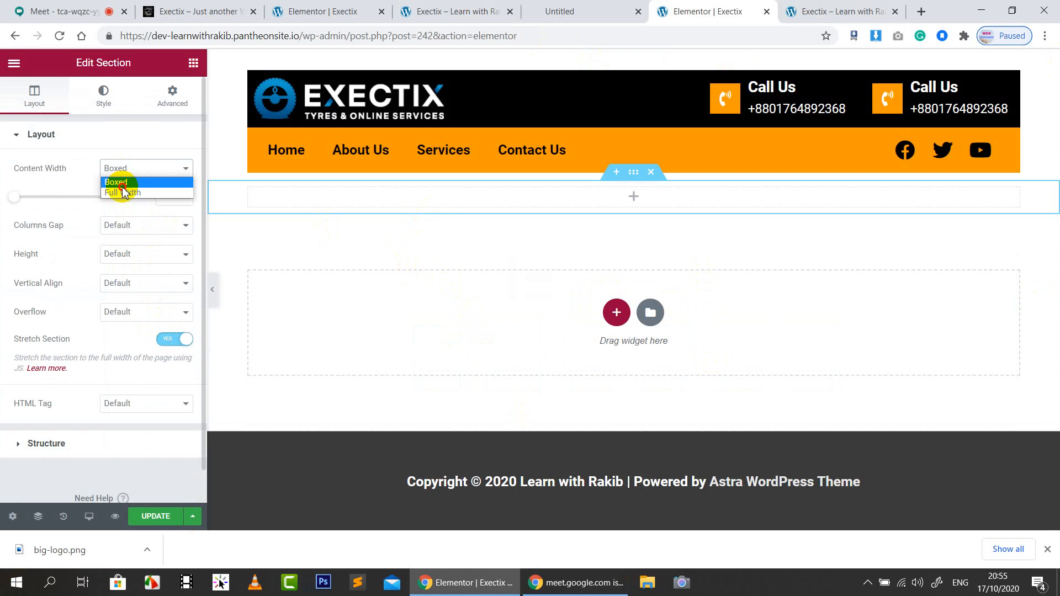
click(122, 192)
Set the Hero-img tower photo as the section's classic background image
click(104, 93)
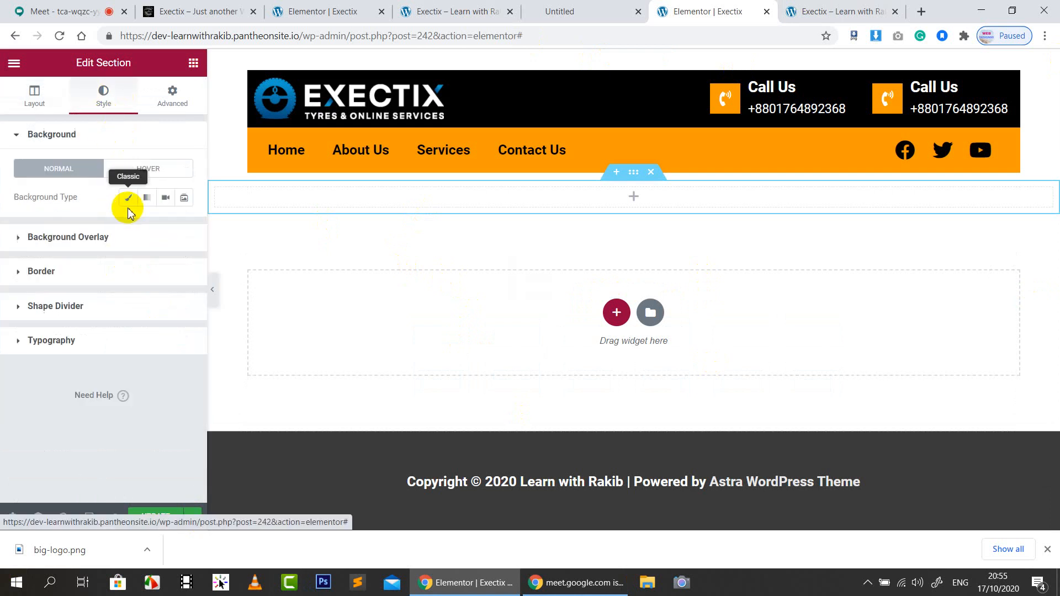
click(128, 199)
click(116, 303)
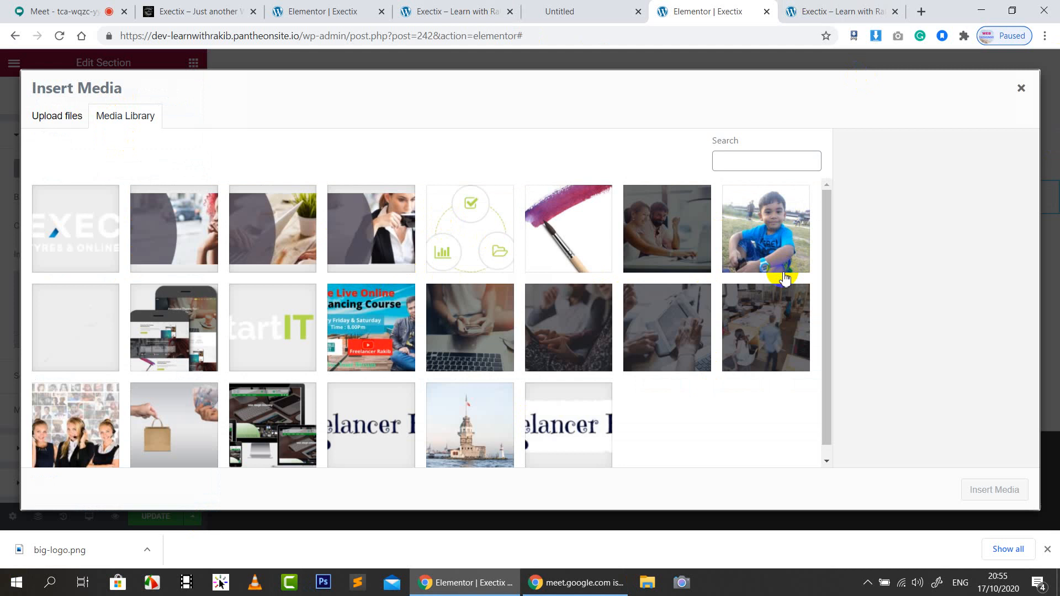
click(779, 241)
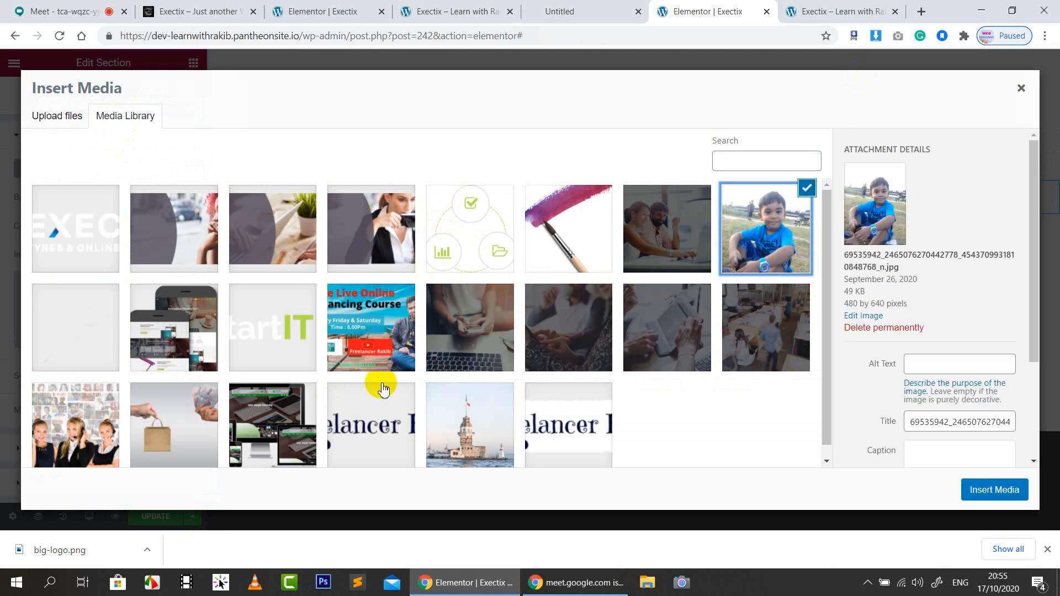
click(390, 344)
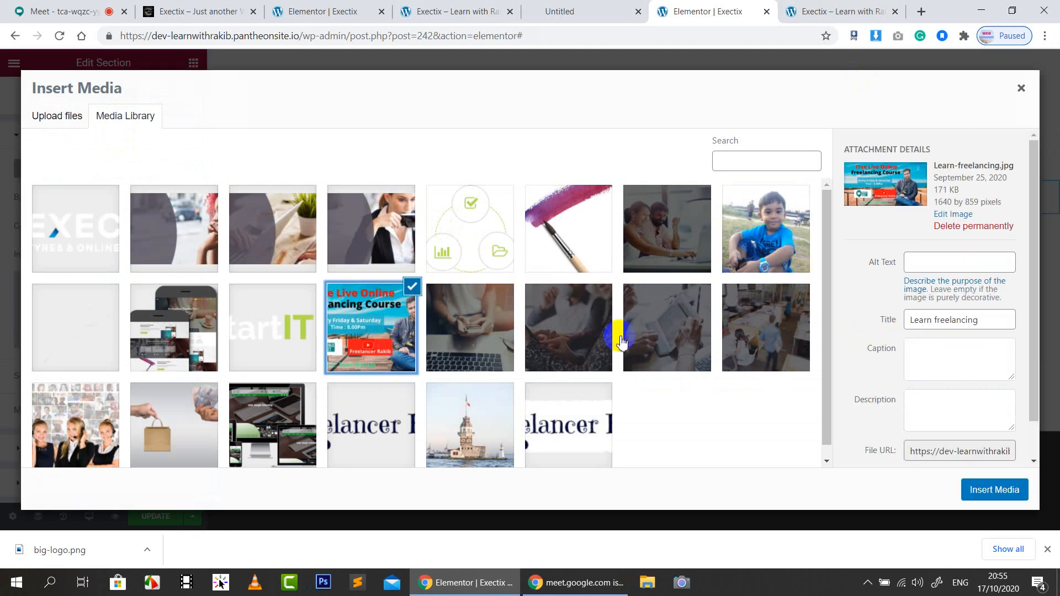
scroll(602, 325, down, 1)
click(580, 315)
click(685, 318)
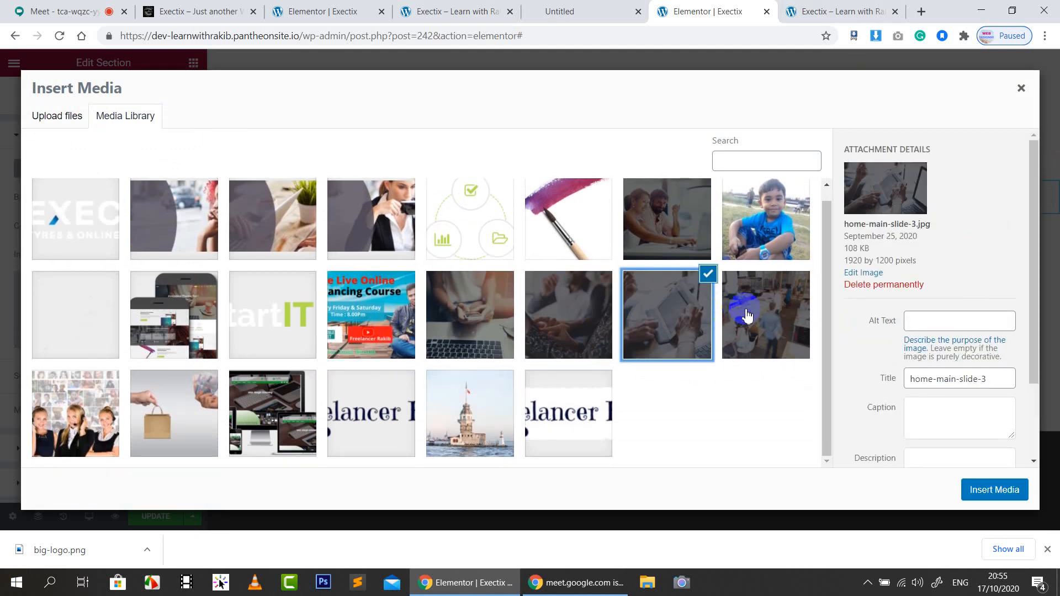
click(748, 315)
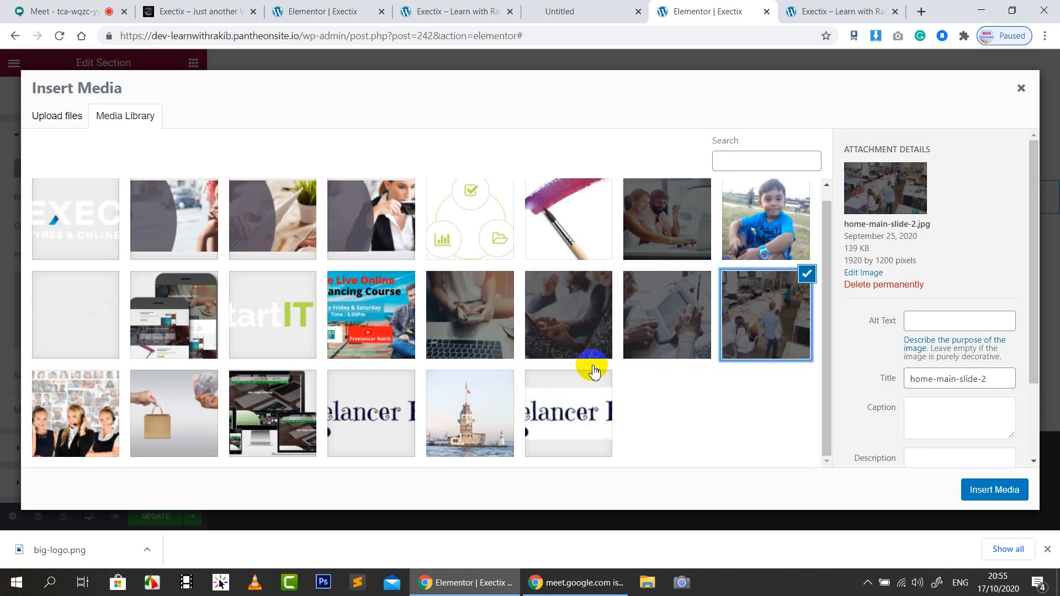
click(304, 419)
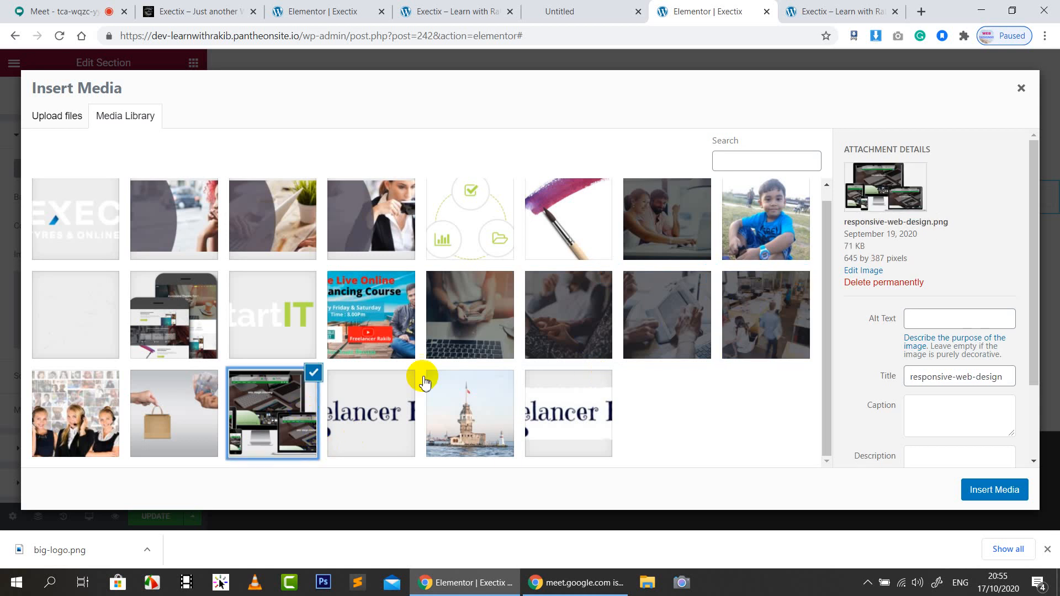
click(521, 430)
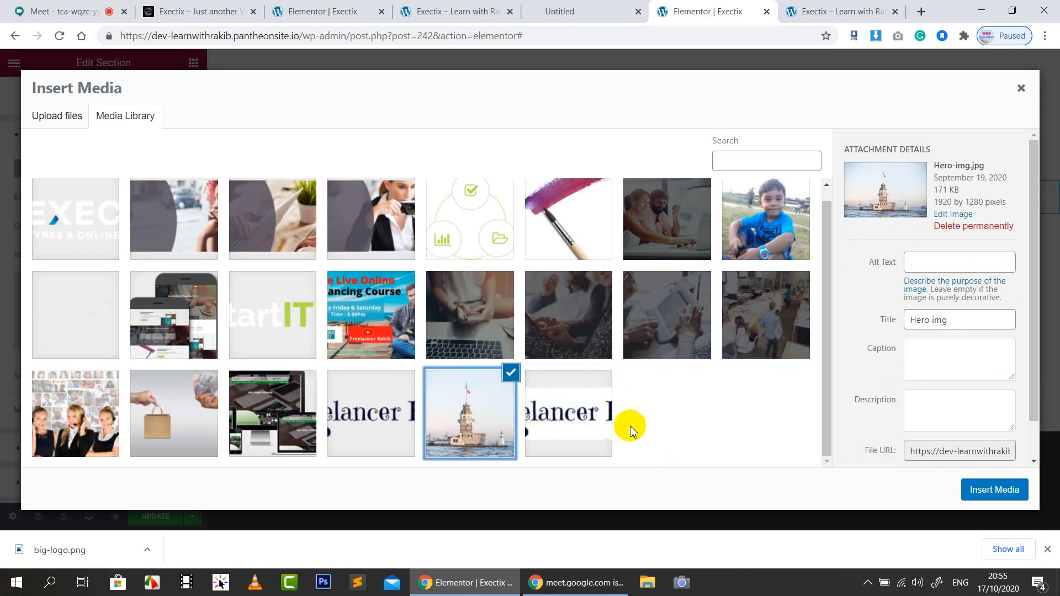
click(984, 494)
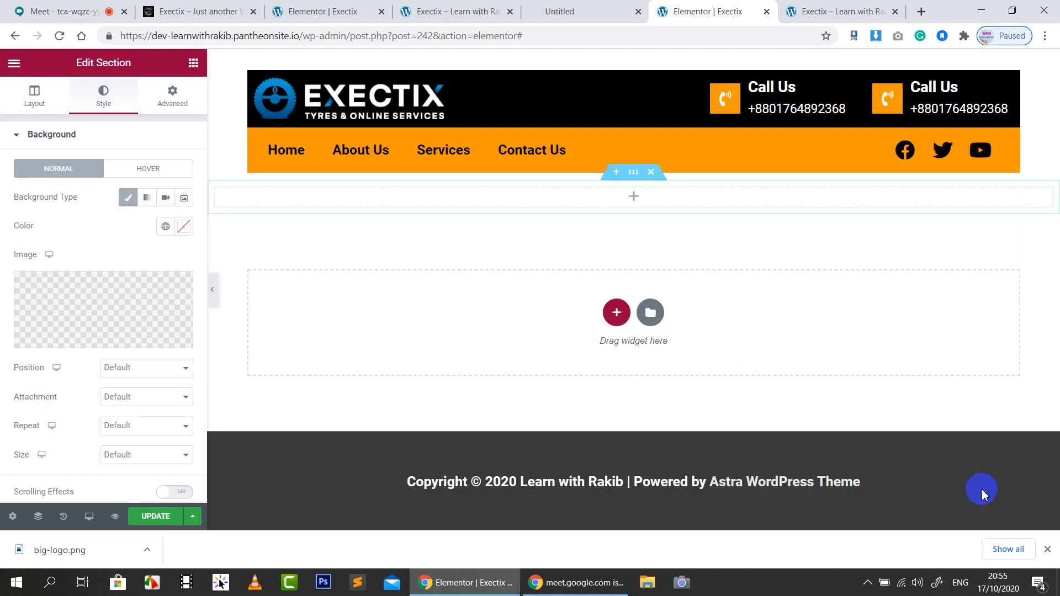
Set the background to Top Center position, No-repeat, and Cover size
click(156, 370)
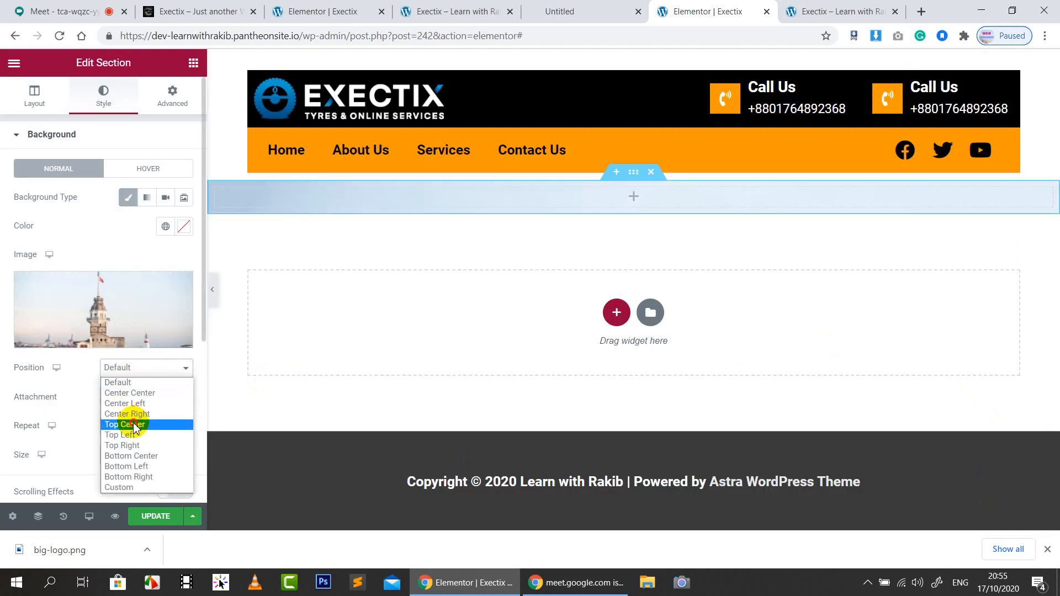
click(135, 425)
click(128, 401)
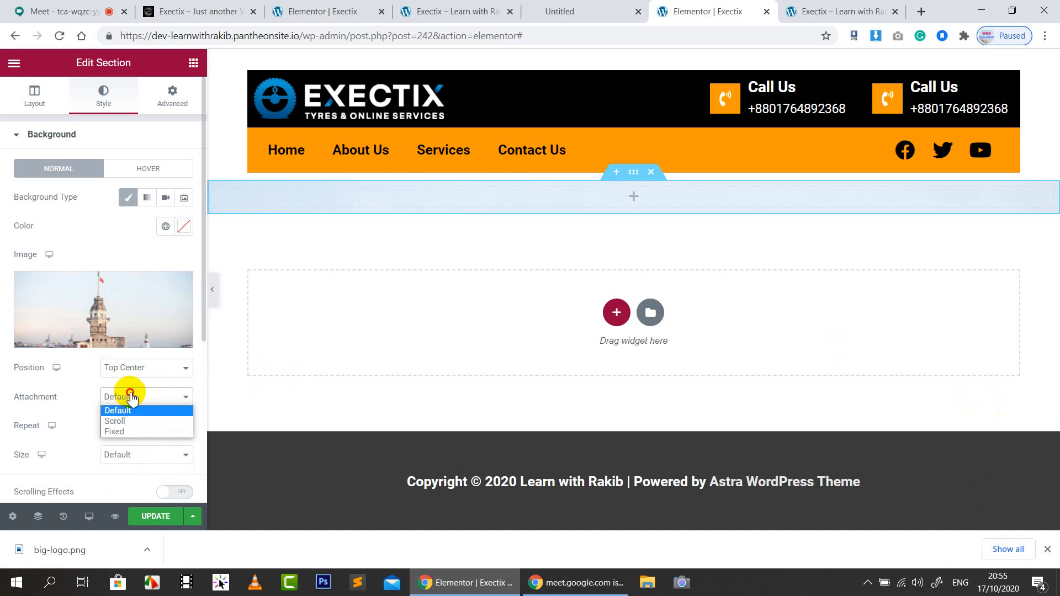
click(131, 410)
click(140, 428)
click(138, 442)
click(136, 454)
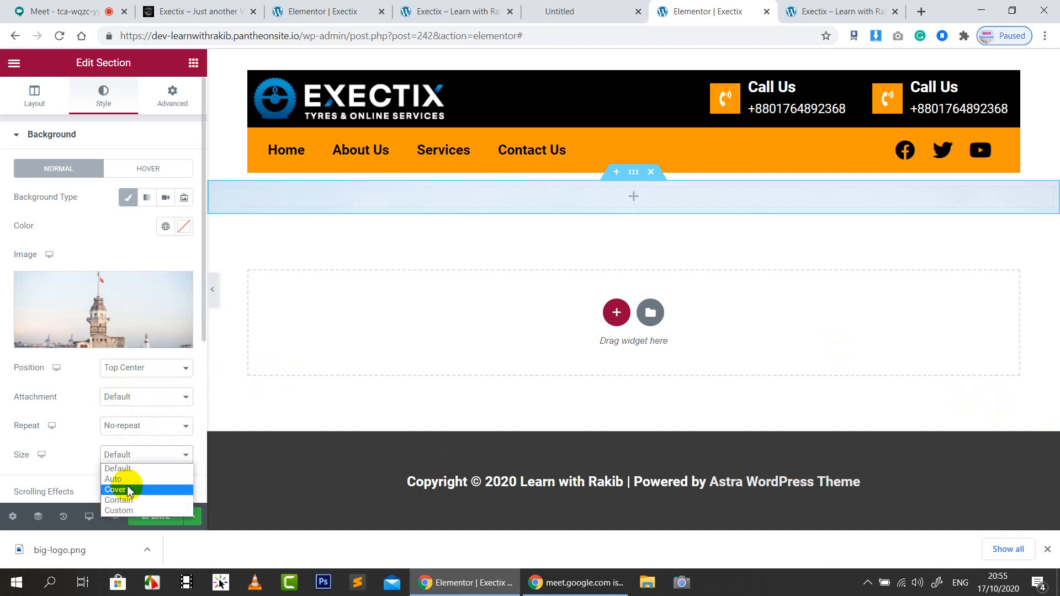
click(130, 490)
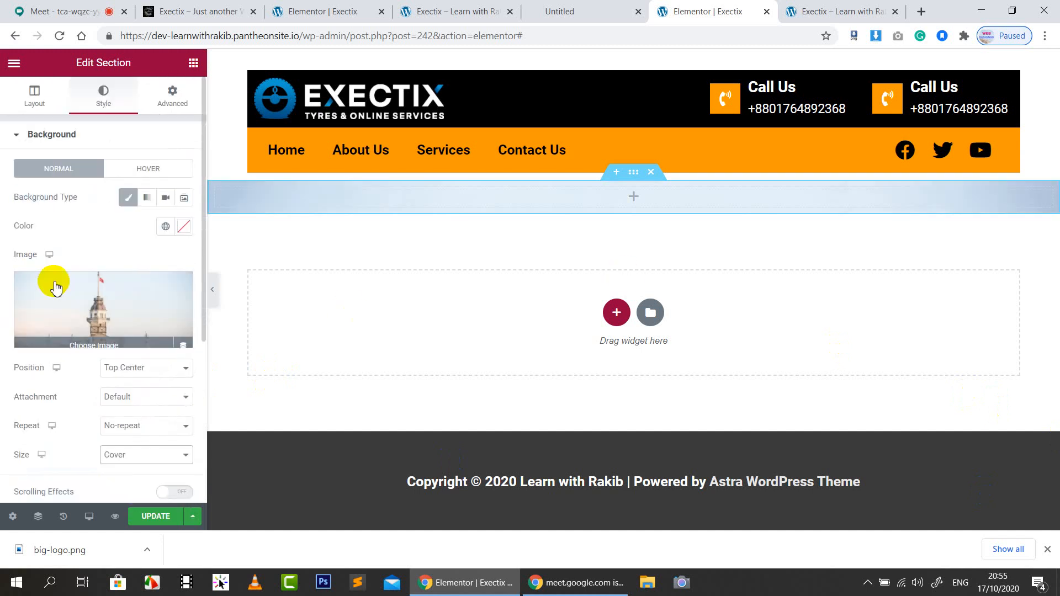
Give the hero section a Min Height of 800 px in its Layout settings
click(33, 96)
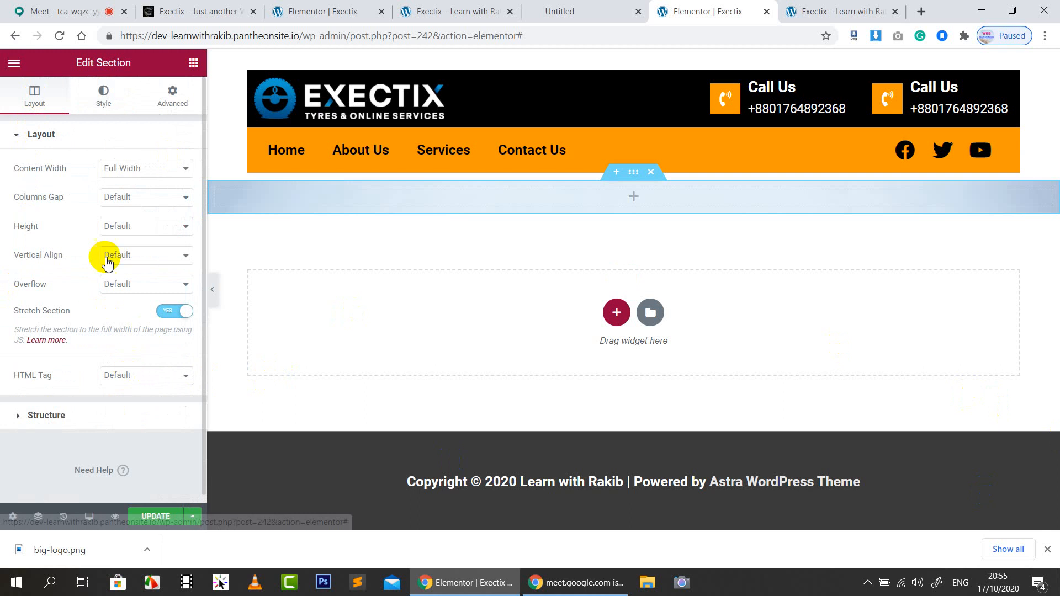
click(122, 229)
click(132, 252)
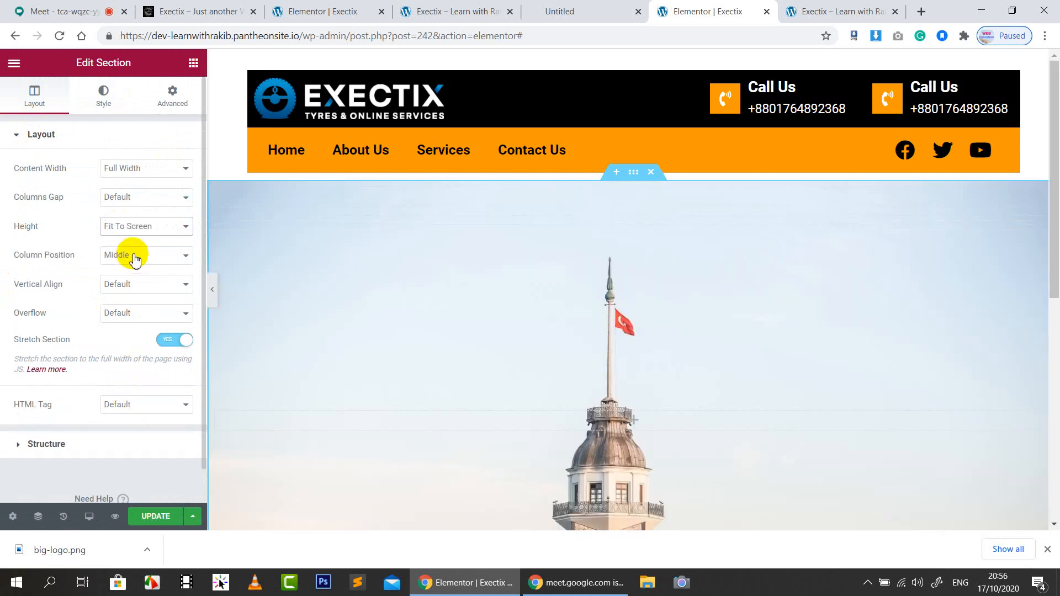
click(142, 236)
click(137, 261)
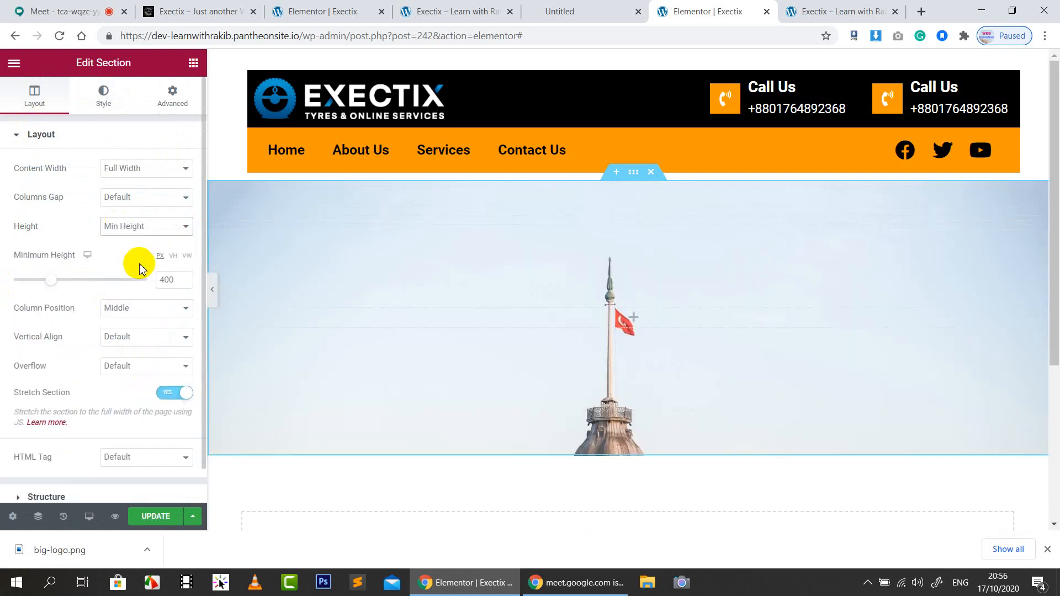
drag(58, 285, 95, 285)
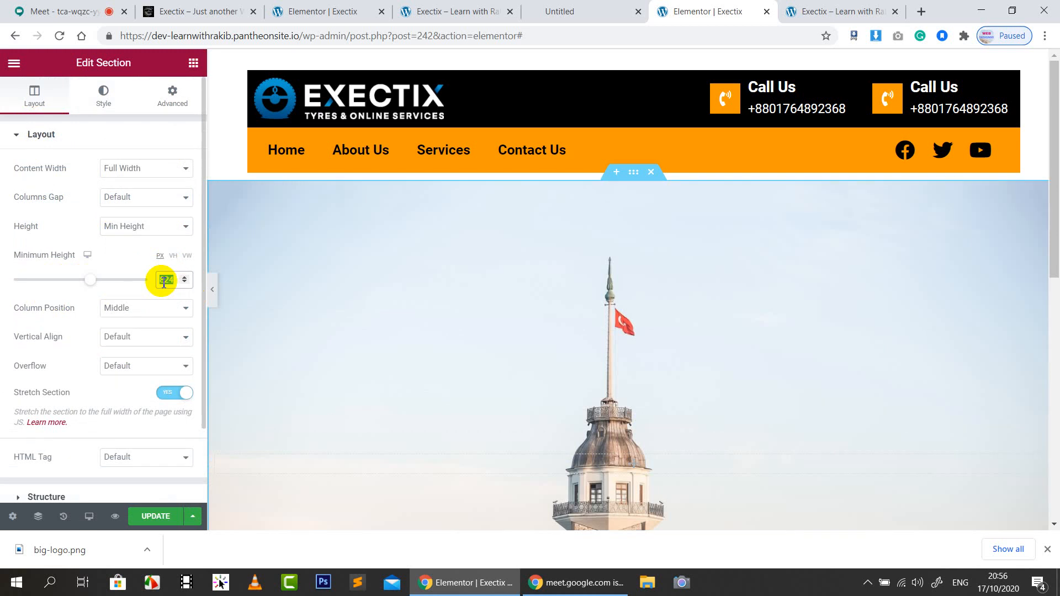
text(800)
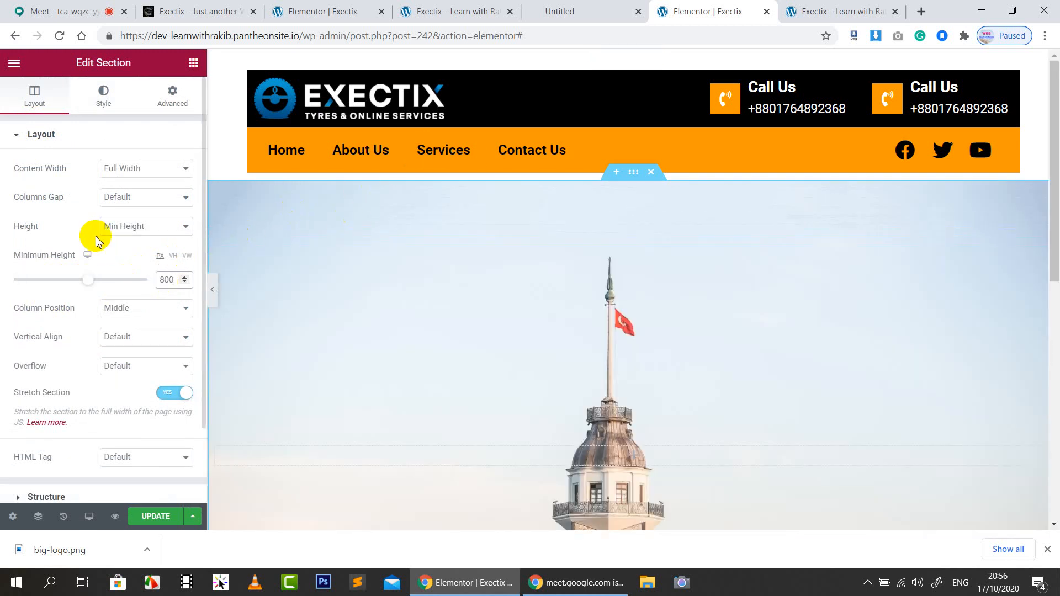
click(80, 229)
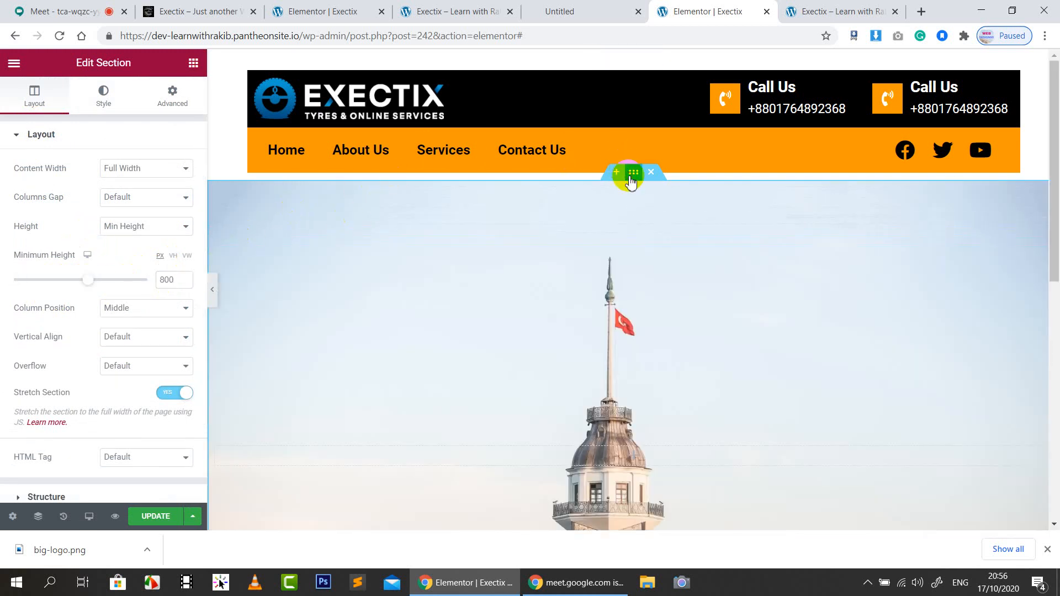
Unlink the margin, set the top margin to -190, and update the page
click(193, 100)
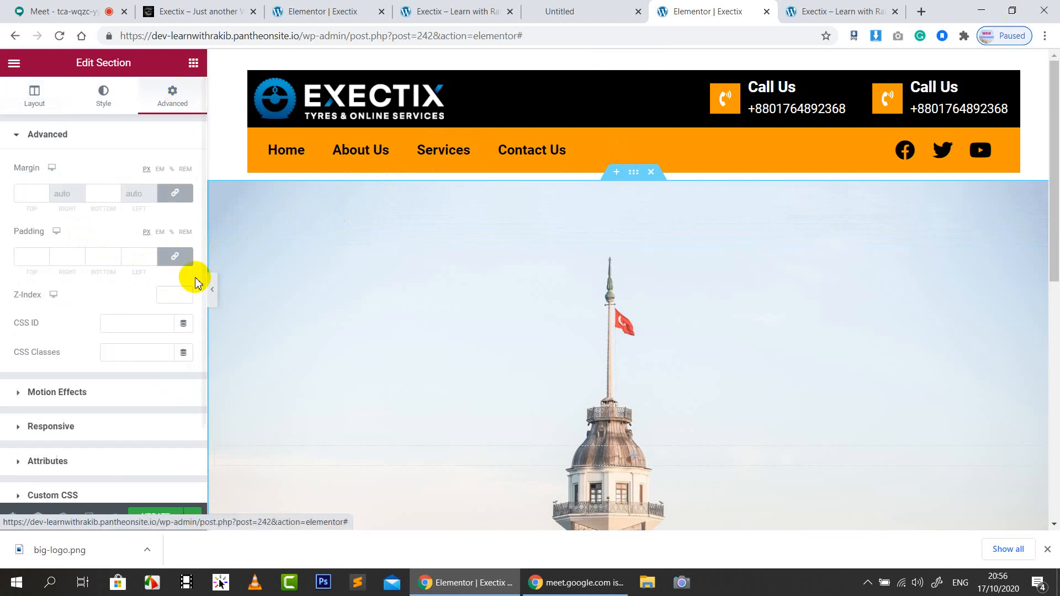
click(175, 193)
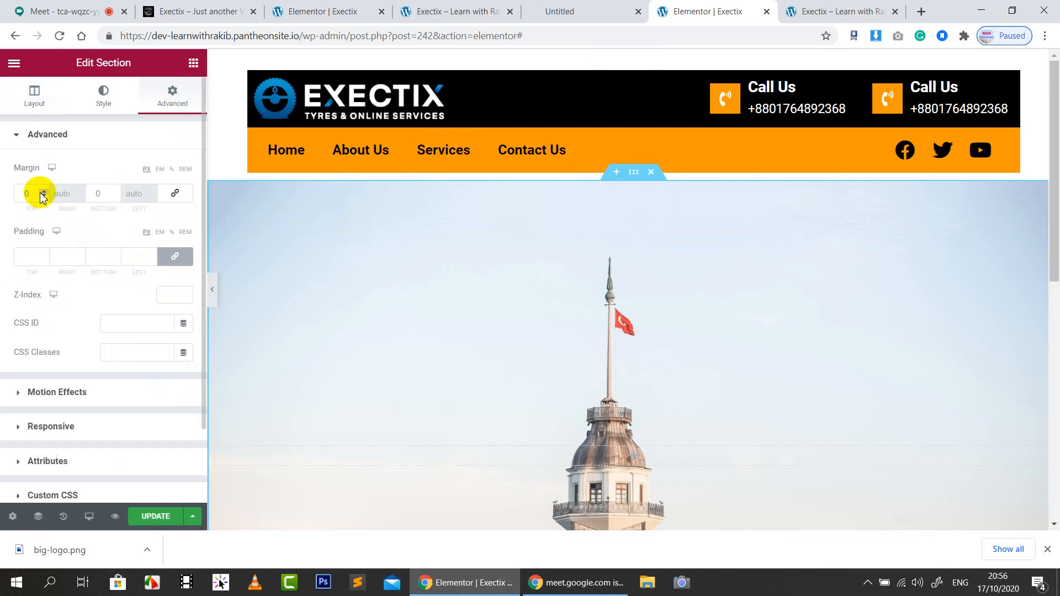
drag(42, 197, 43, 197)
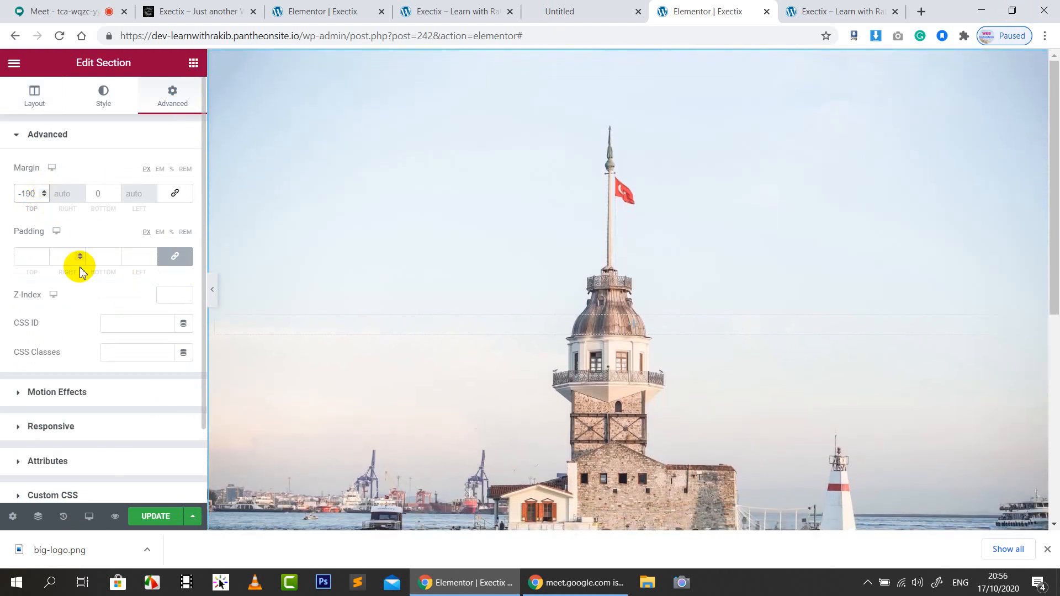
click(156, 517)
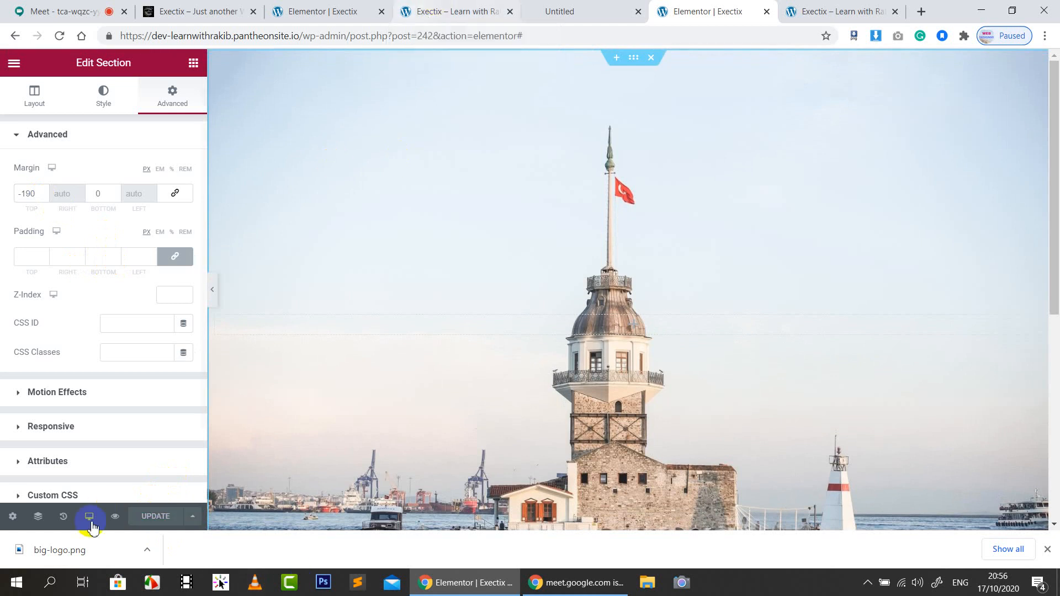
click(115, 516)
click(481, 11)
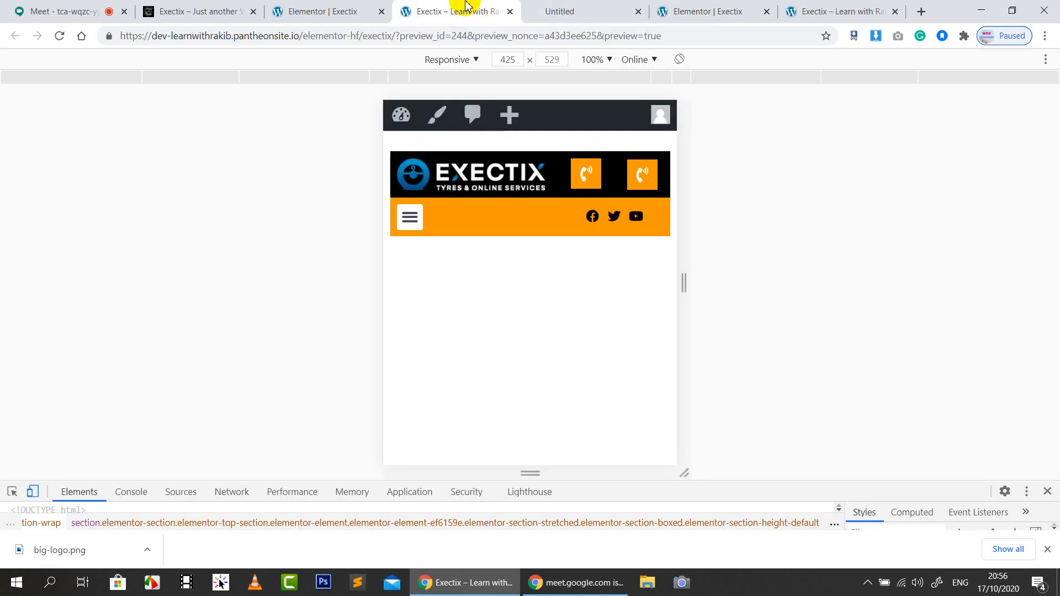
click(1047, 493)
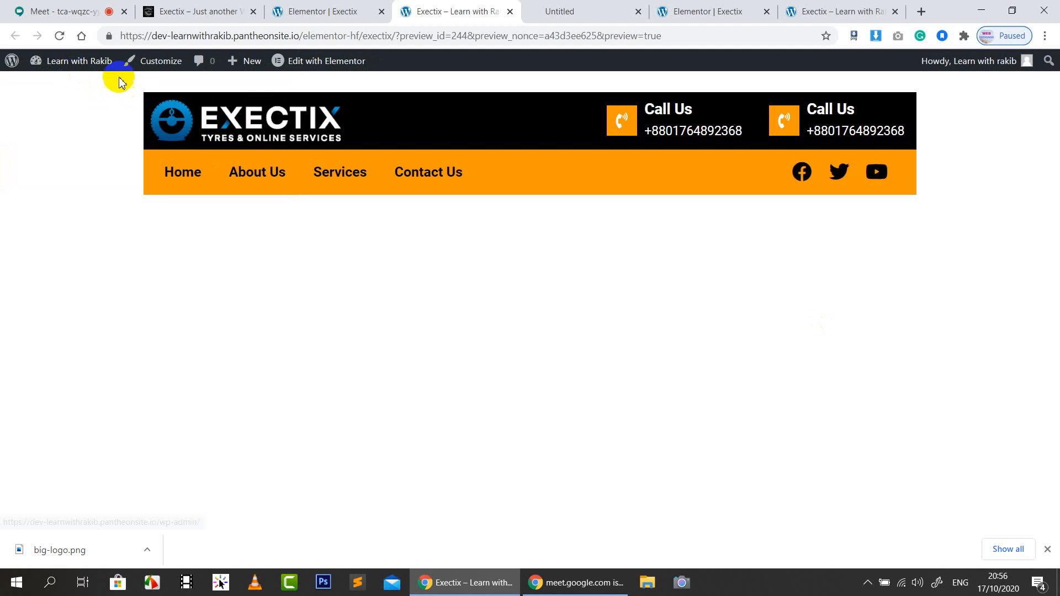
click(60, 35)
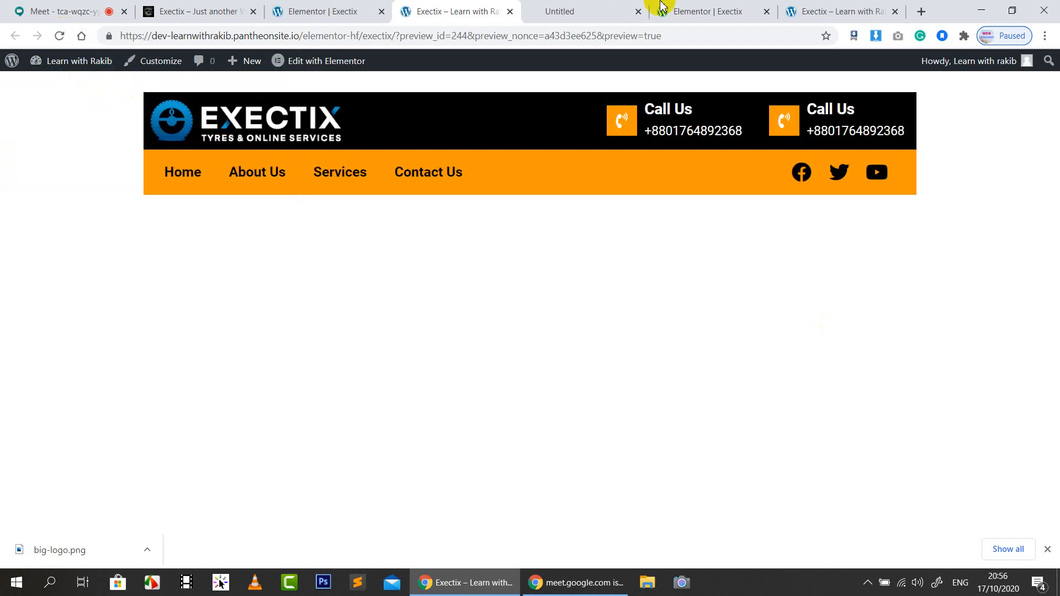
click(714, 12)
click(115, 516)
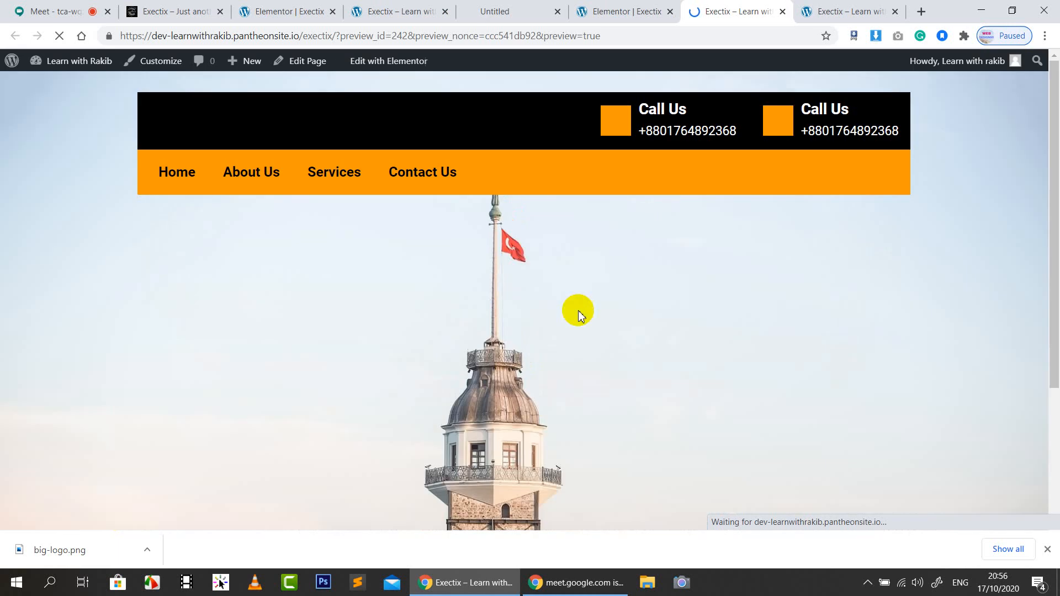
scroll(736, 270, down, 5)
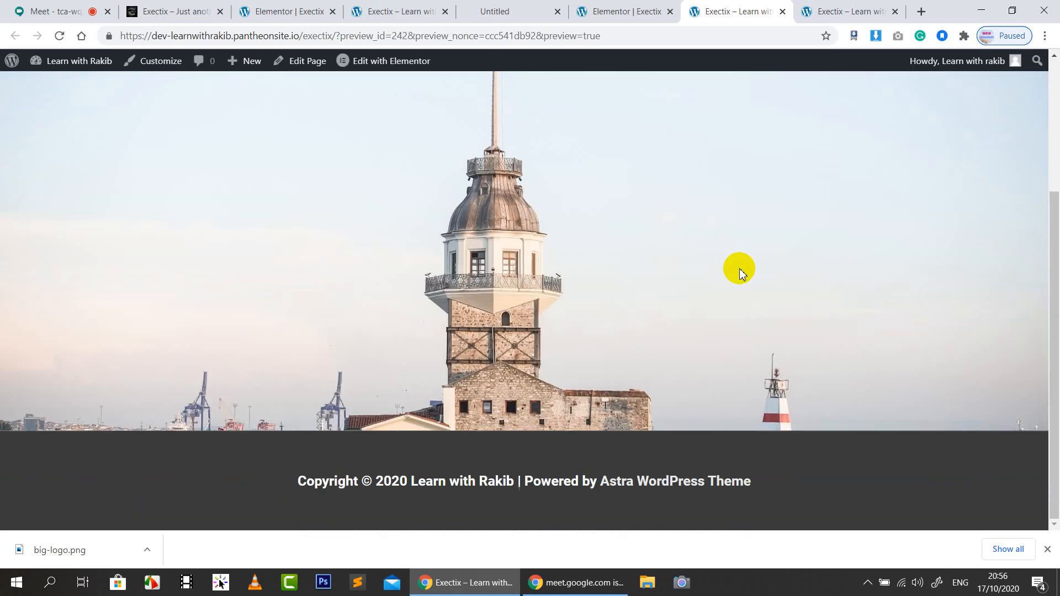
scroll(740, 271, up, 5)
scroll(751, 330, down, 5)
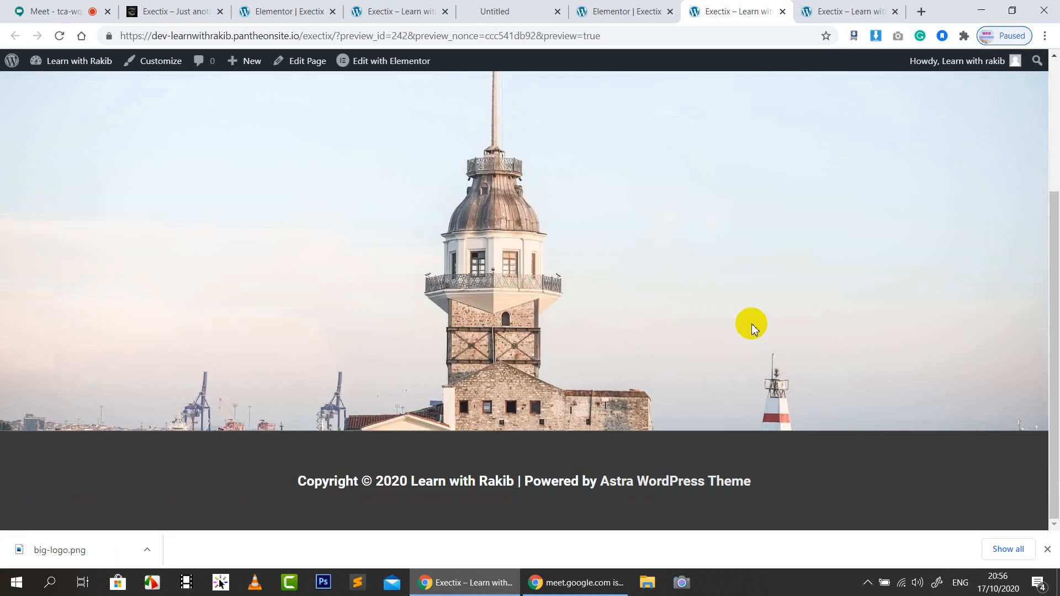
scroll(754, 330, up, 5)
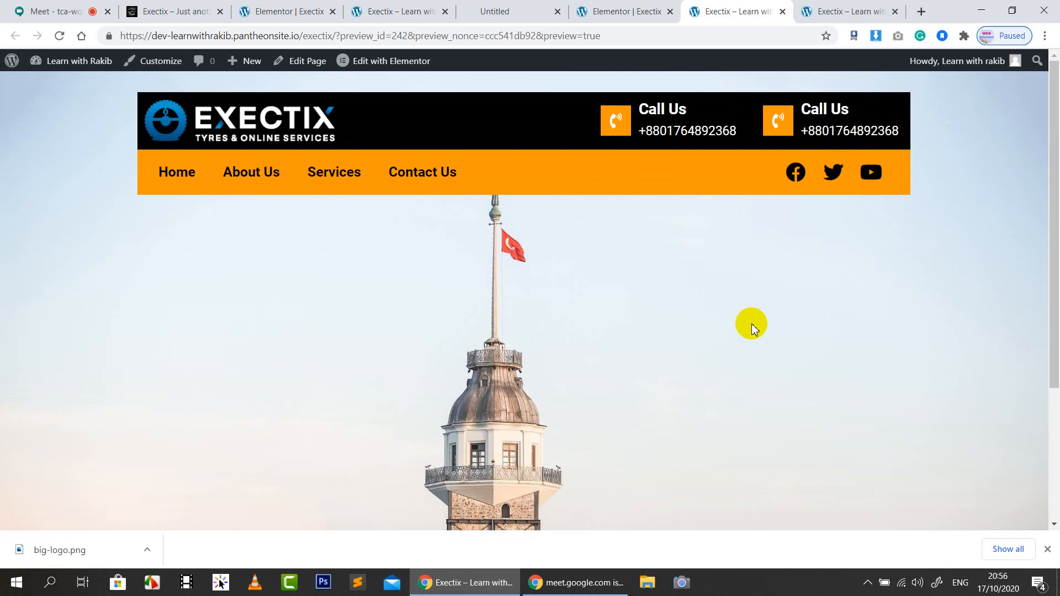
click(613, 11)
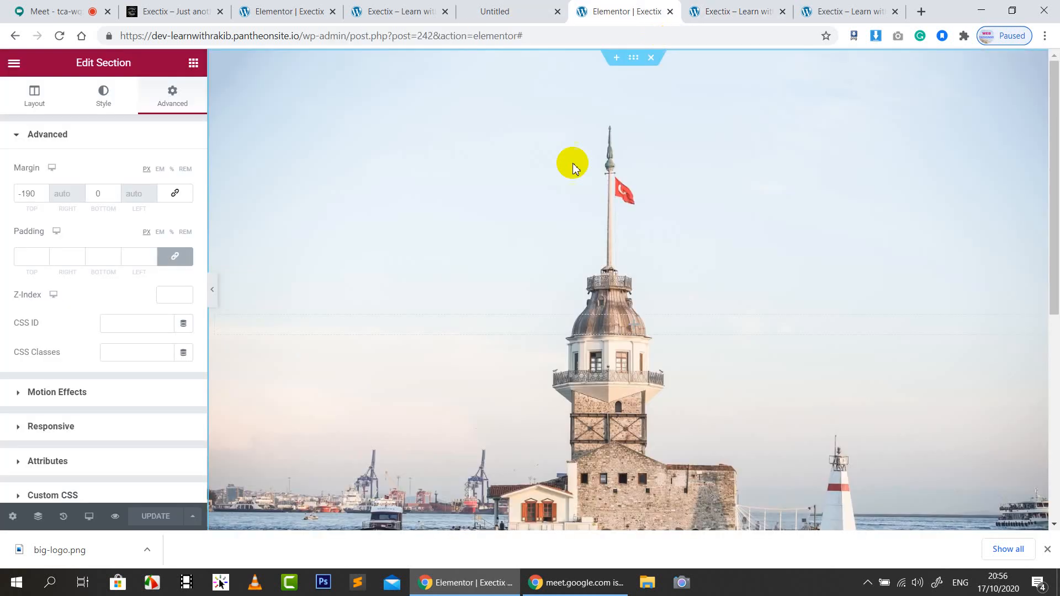
In tablet preview, unlink the hero's margin and set its top margin to -211
click(89, 517)
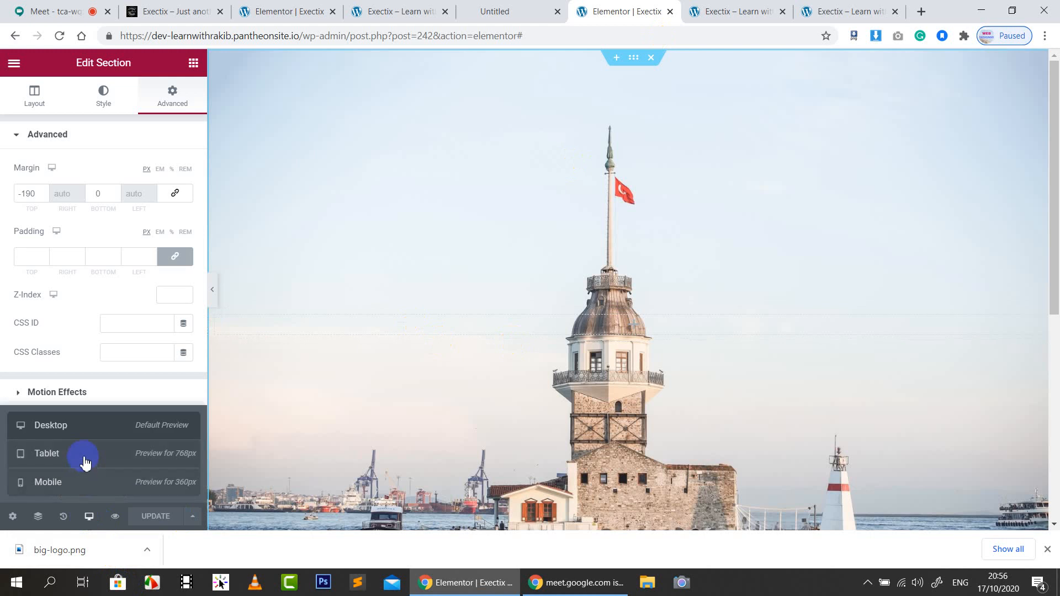
click(82, 457)
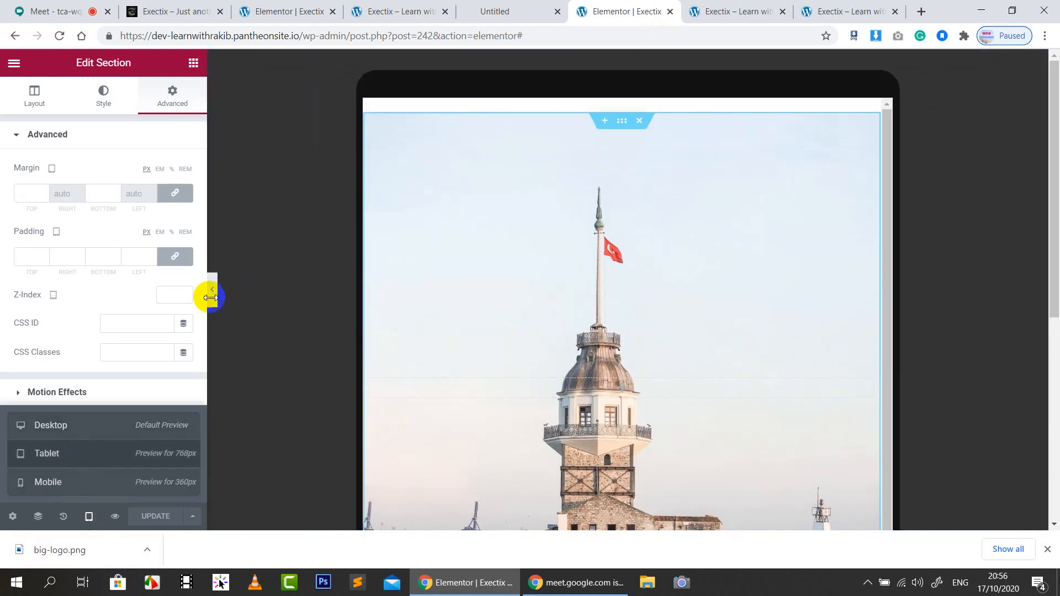
click(156, 194)
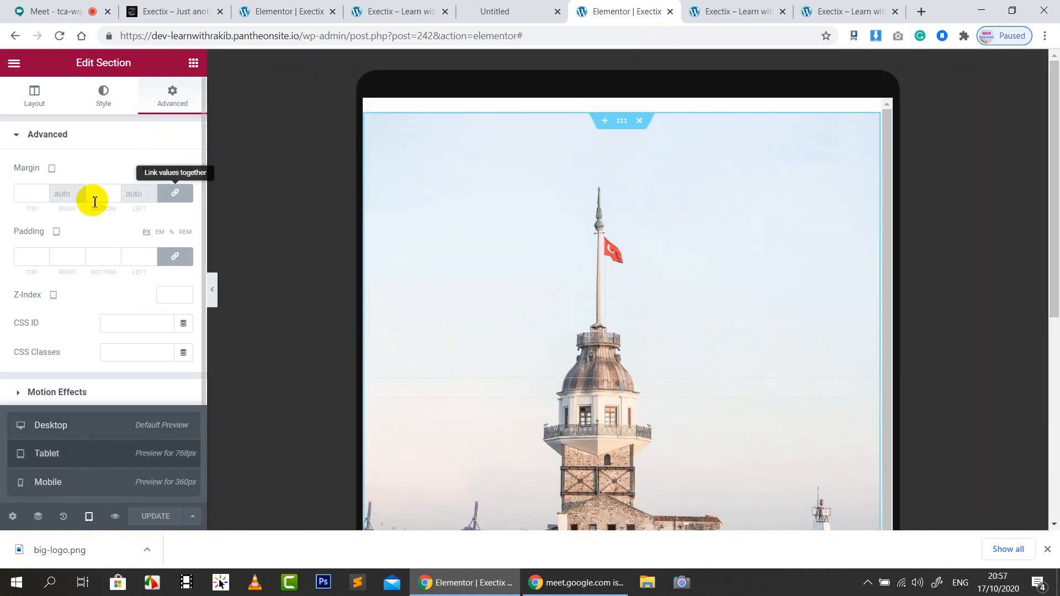
click(179, 191)
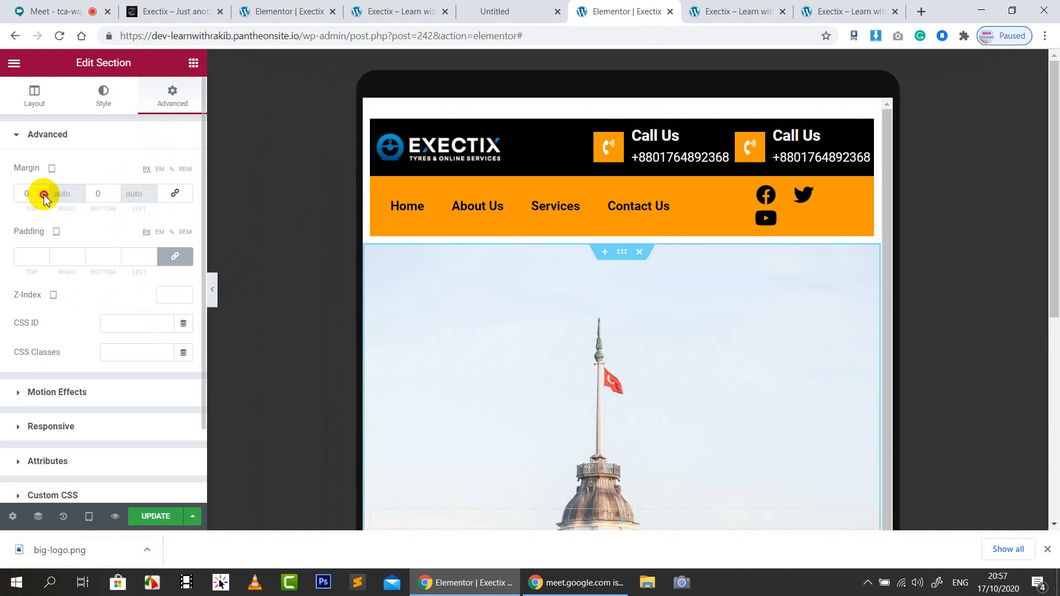
click(44, 196)
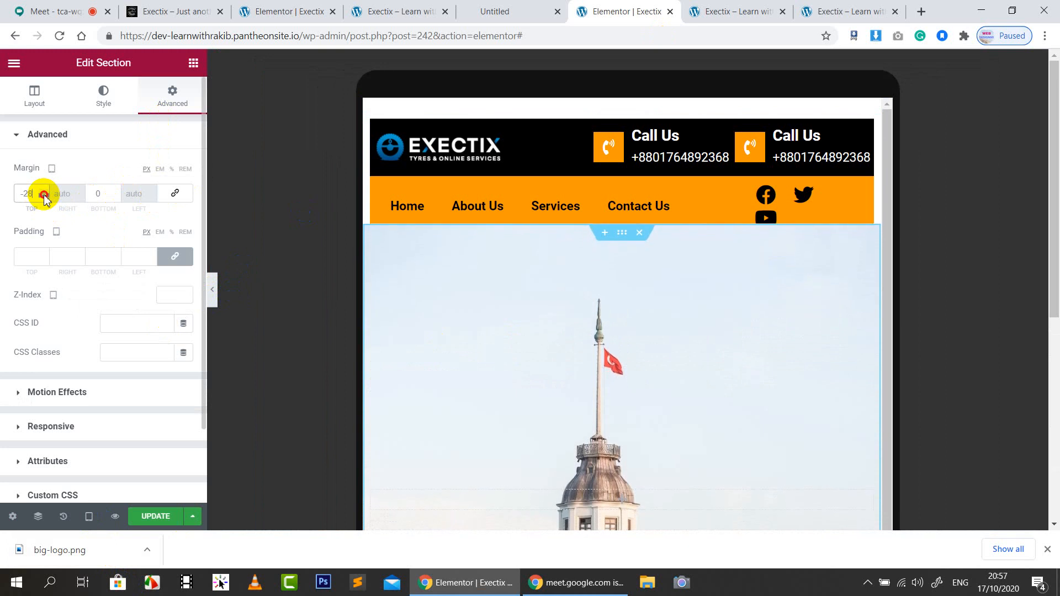
drag(46, 198, 45, 197)
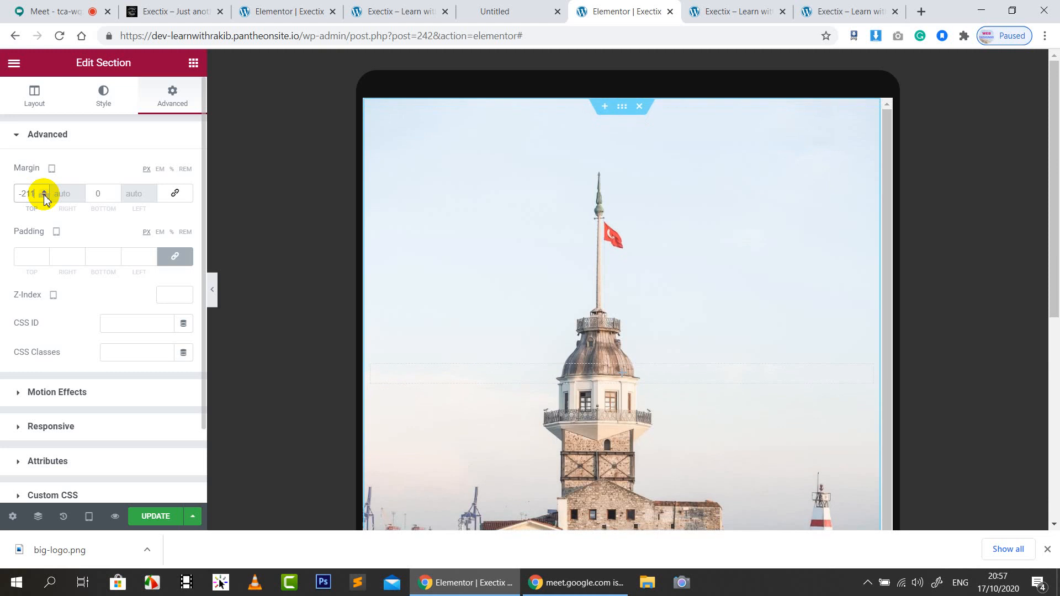
In mobile preview, unlink the hero's margin and set its top margin to -9
click(89, 517)
click(71, 481)
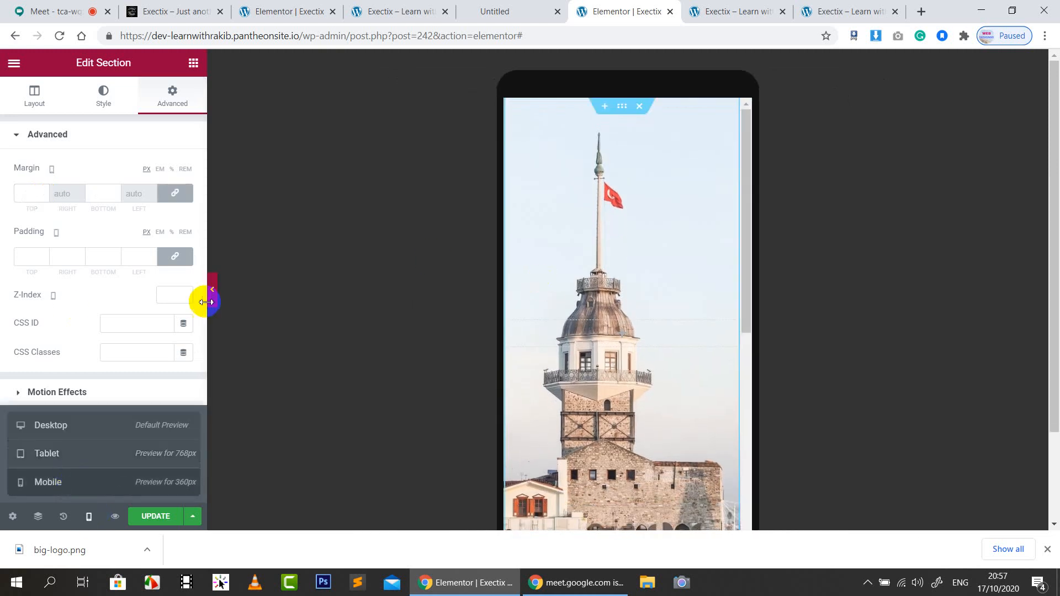
click(182, 193)
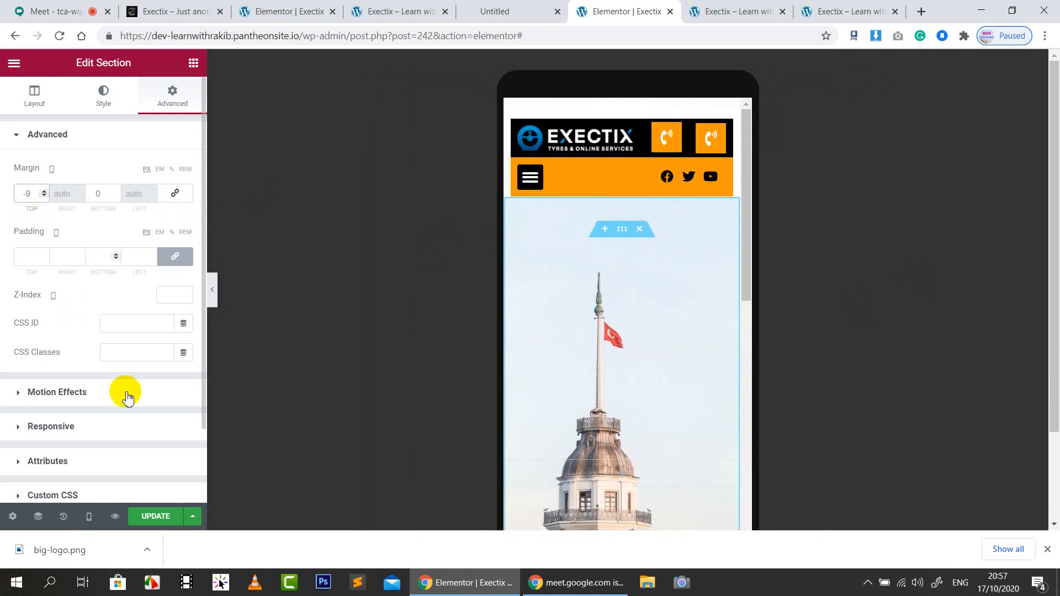
click(157, 517)
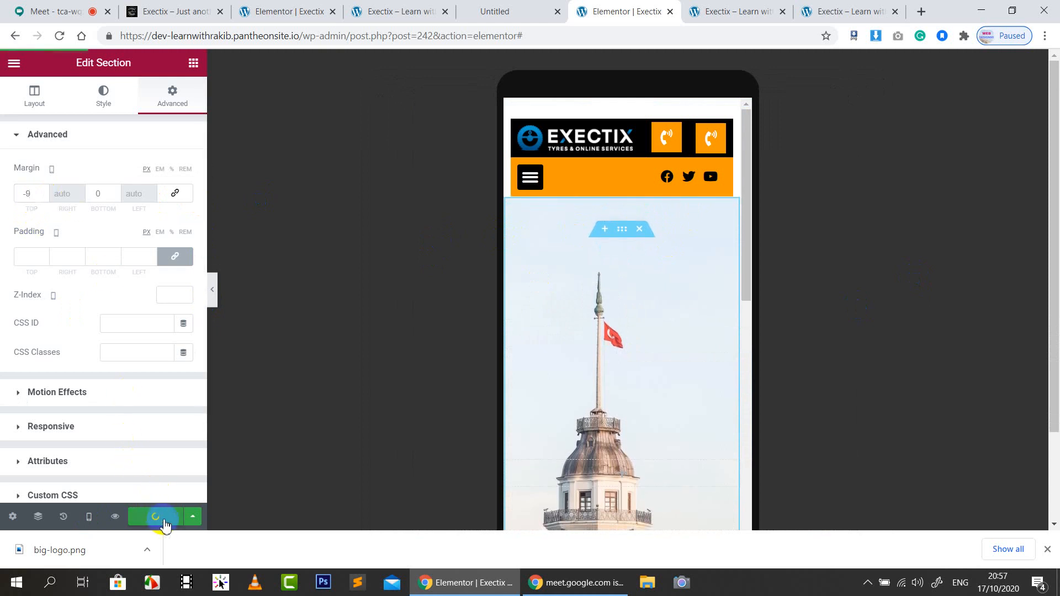
click(43, 197)
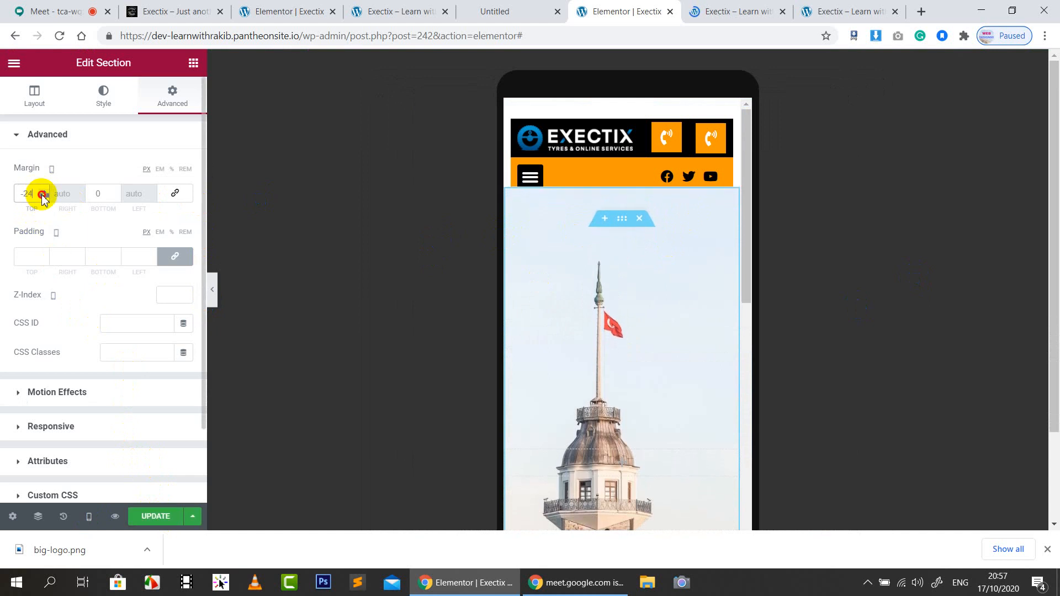
drag(44, 198, 44, 202)
text(0)
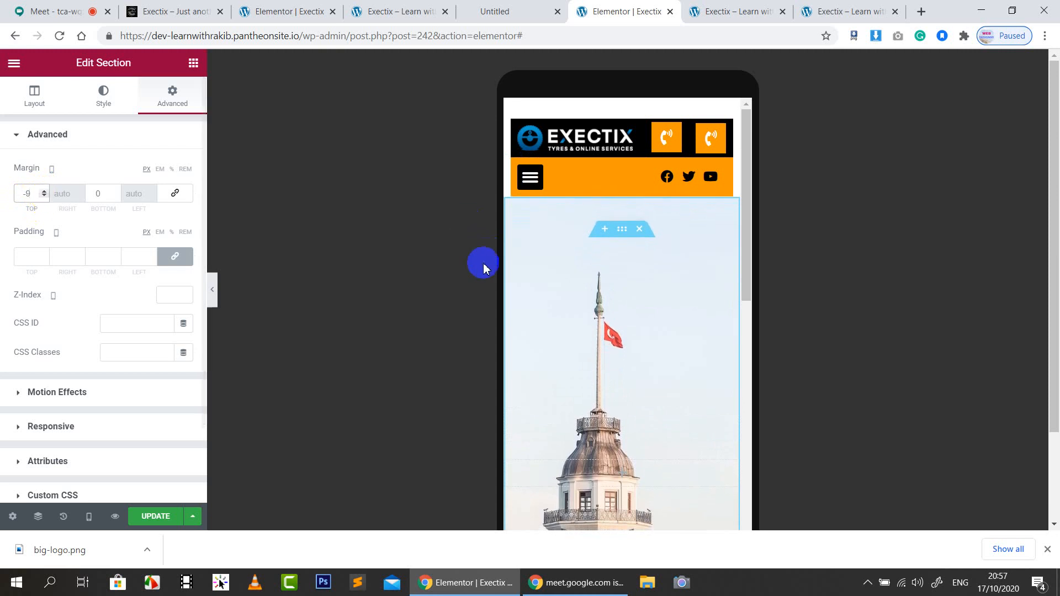
Drag the mobile Minimum Height down to 261 px and update the page
click(32, 93)
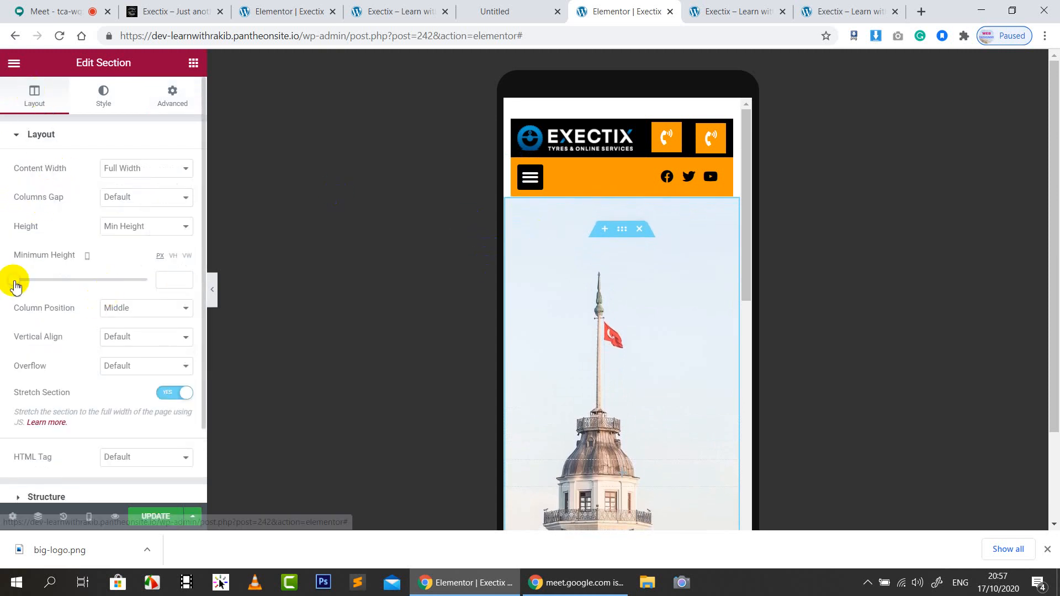
drag(15, 280, 38, 280)
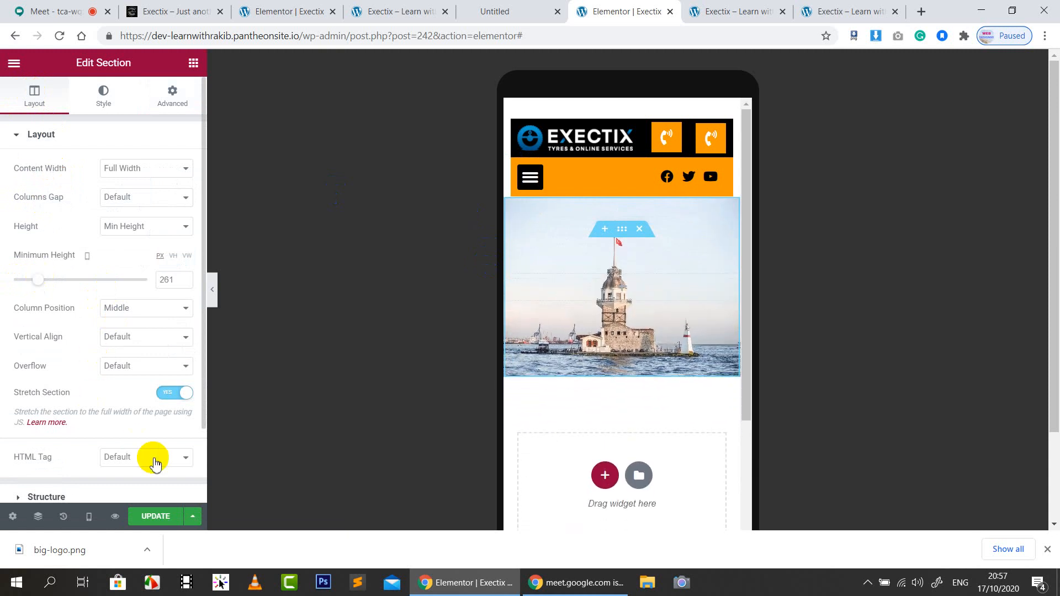
click(153, 522)
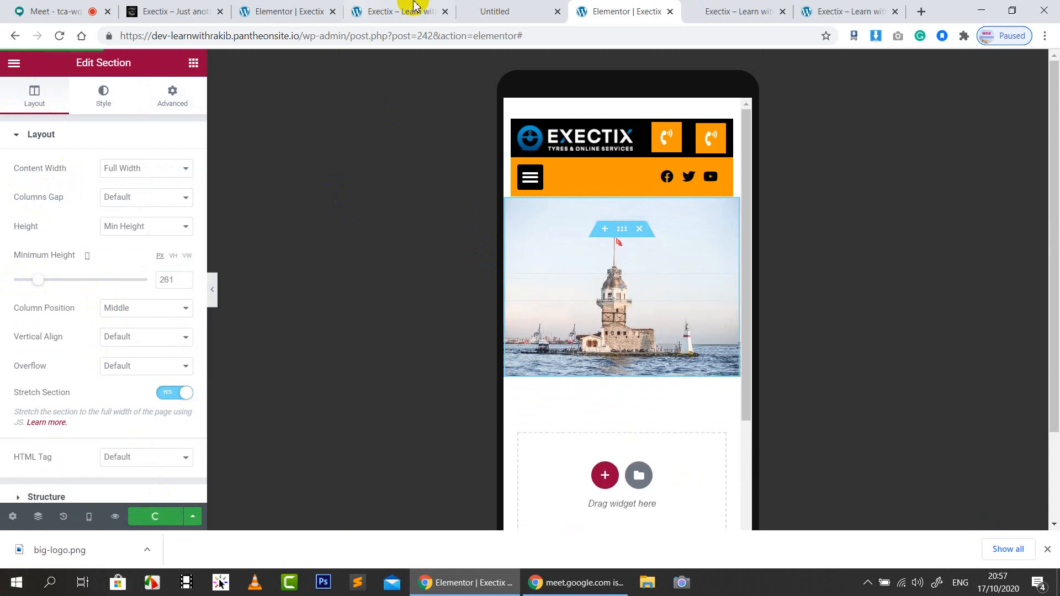
Reload the Exectix preview tab and open Chrome's developer tools
click(734, 11)
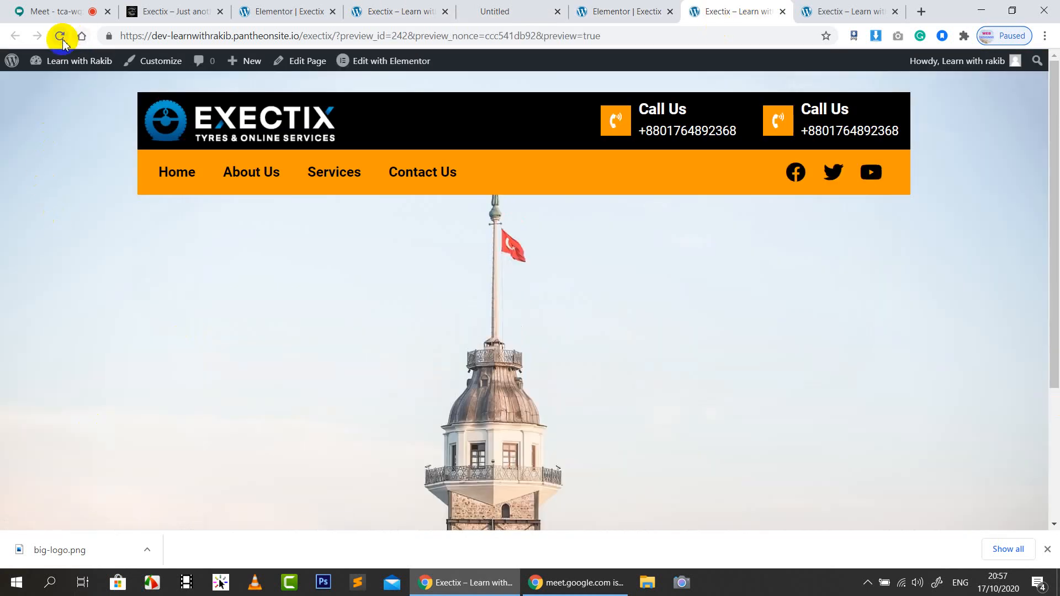
click(60, 37)
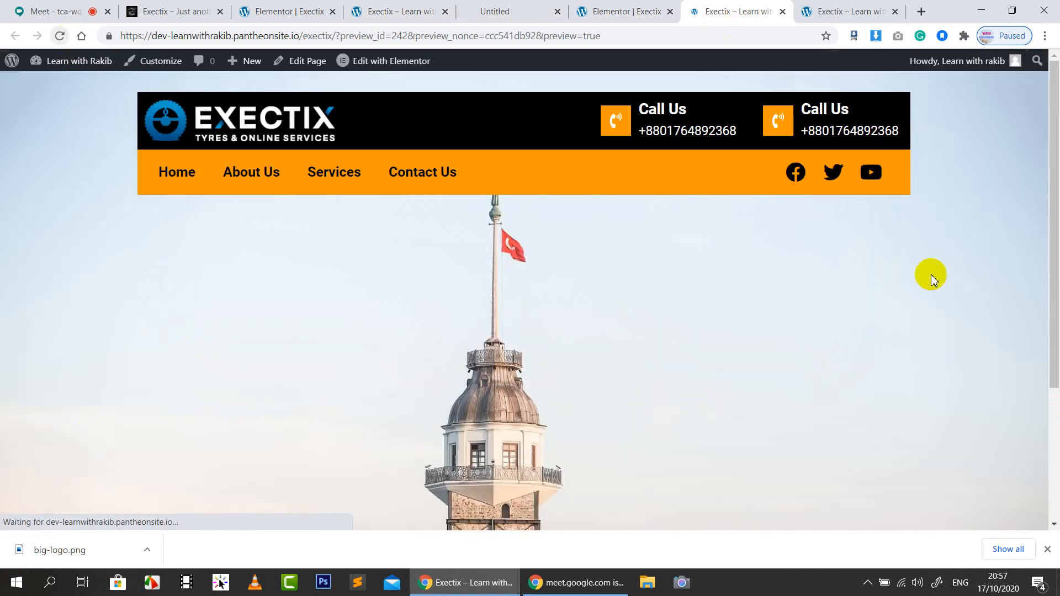
right_click(93, 194)
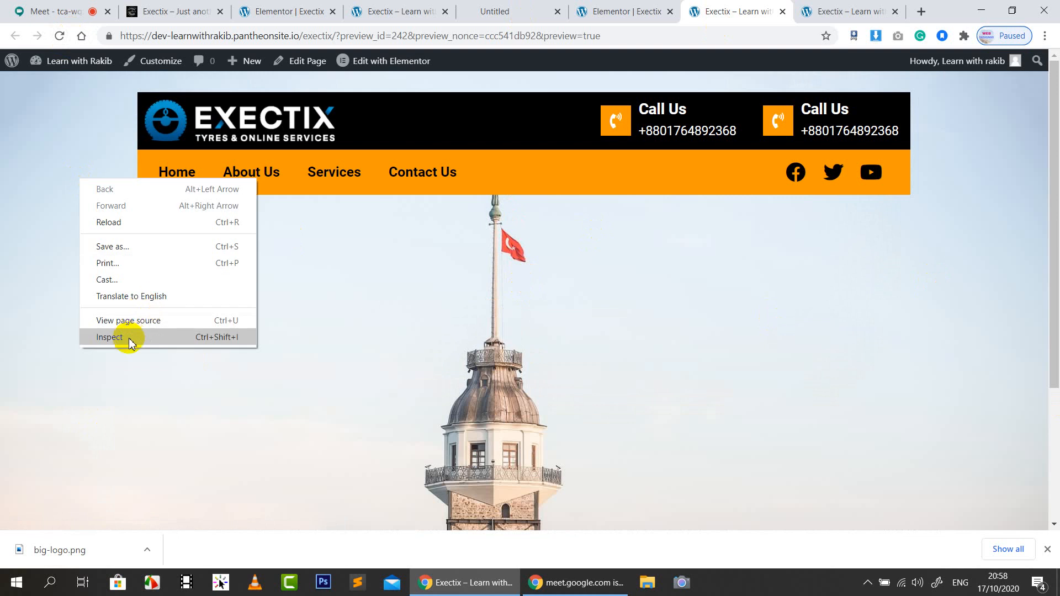
click(129, 339)
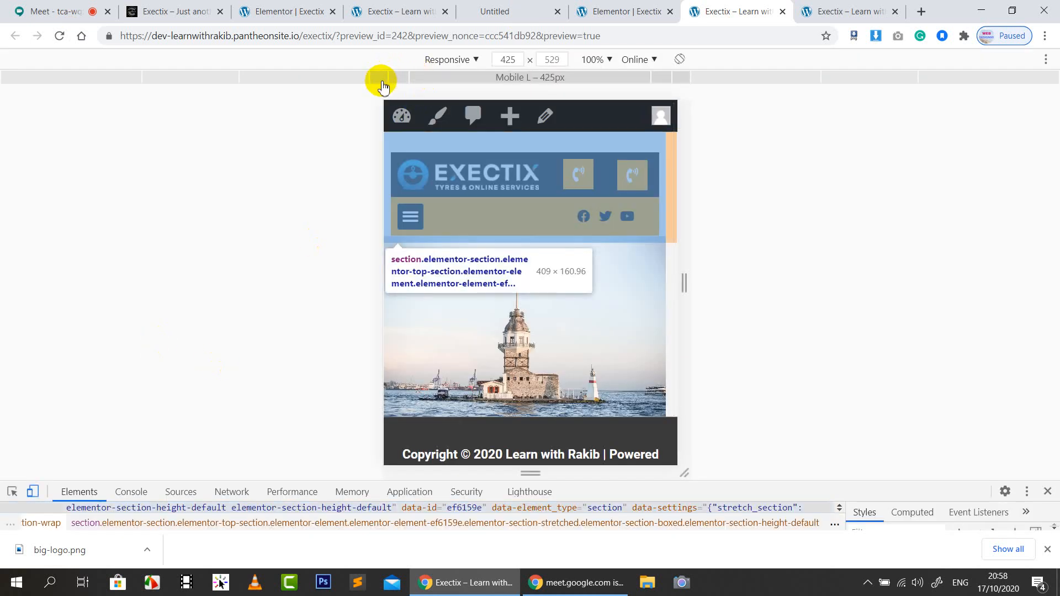
Preview the page at mobile widths of 375, 320 and 425 px
click(396, 77)
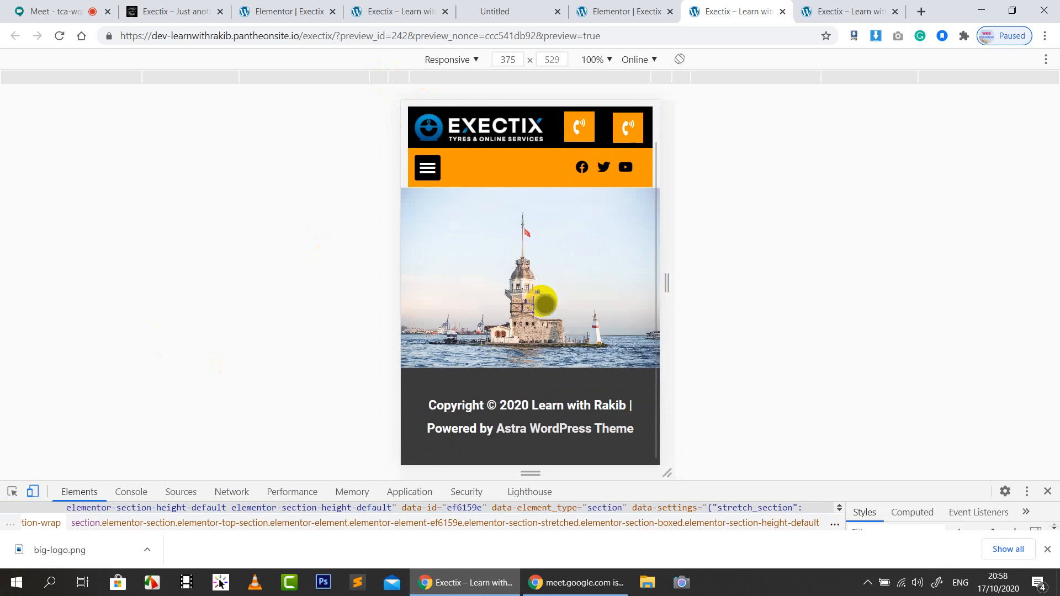
scroll(544, 302, up, 2)
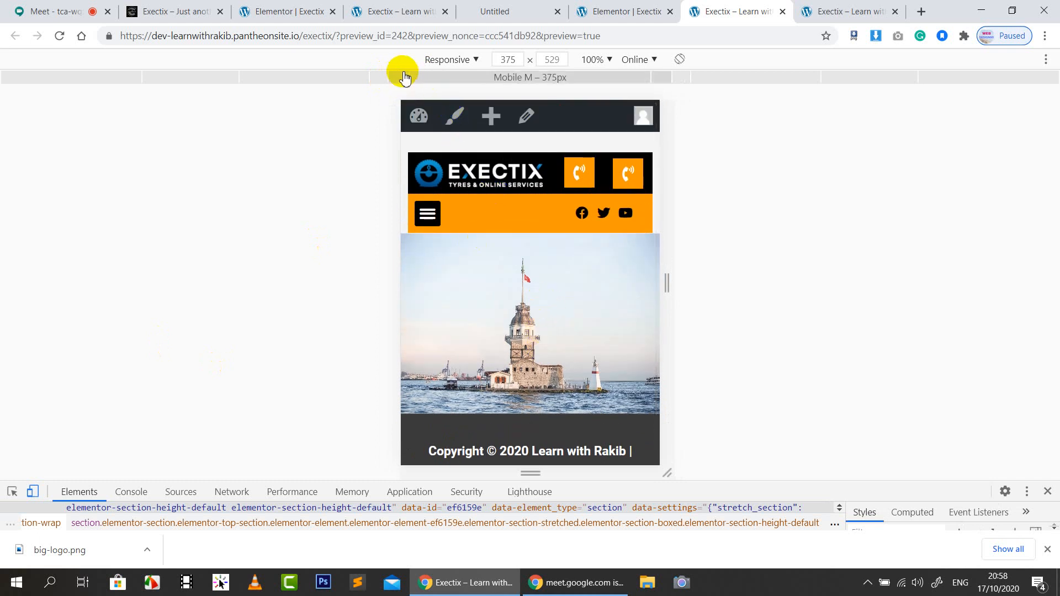
click(427, 78)
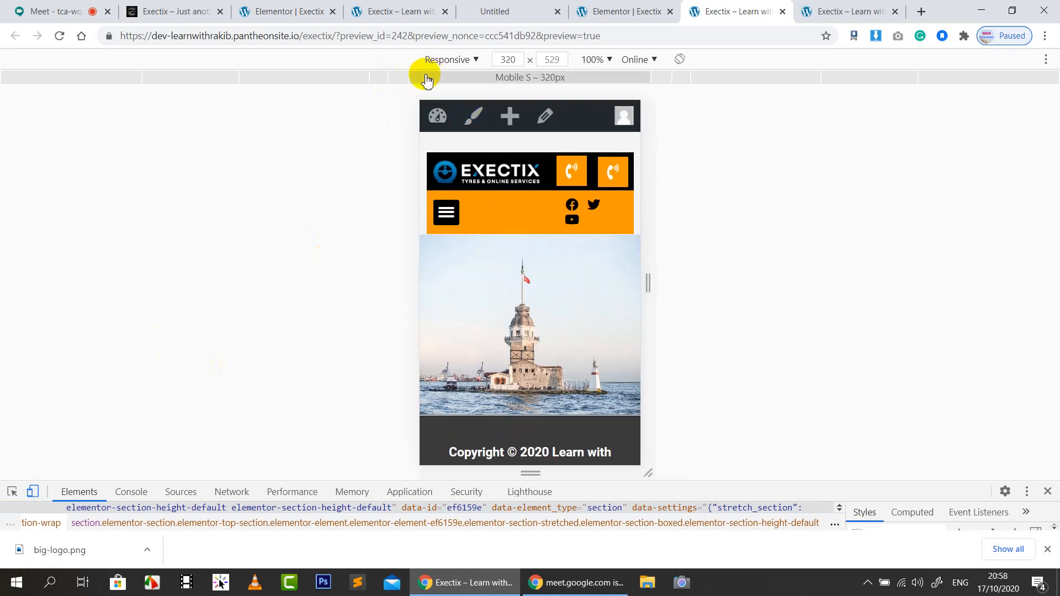
click(389, 78)
click(381, 78)
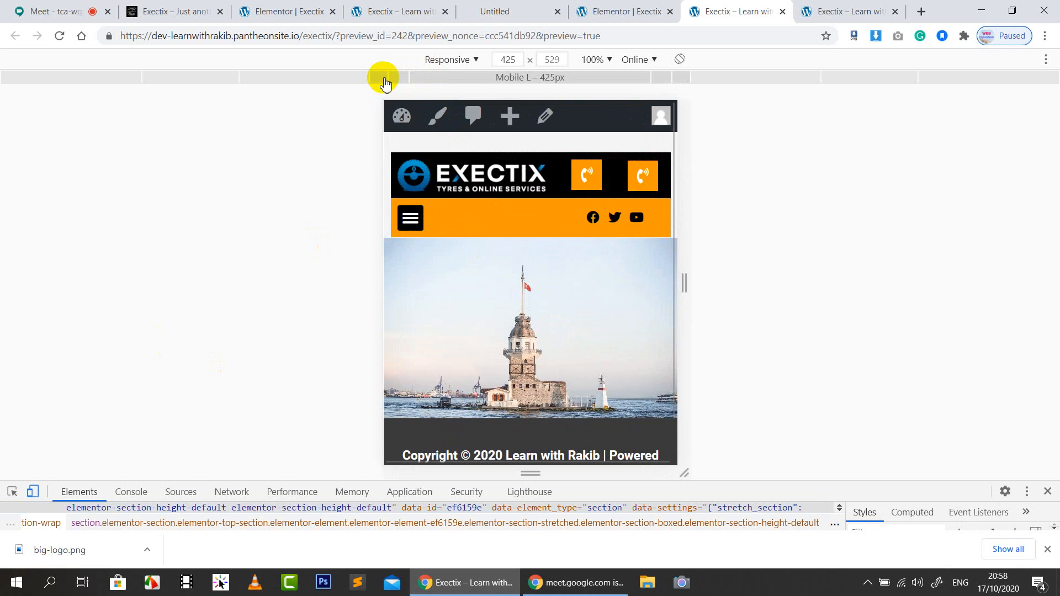
Check the 768, 1024 and 1440 px widths, then close developer tools
click(338, 83)
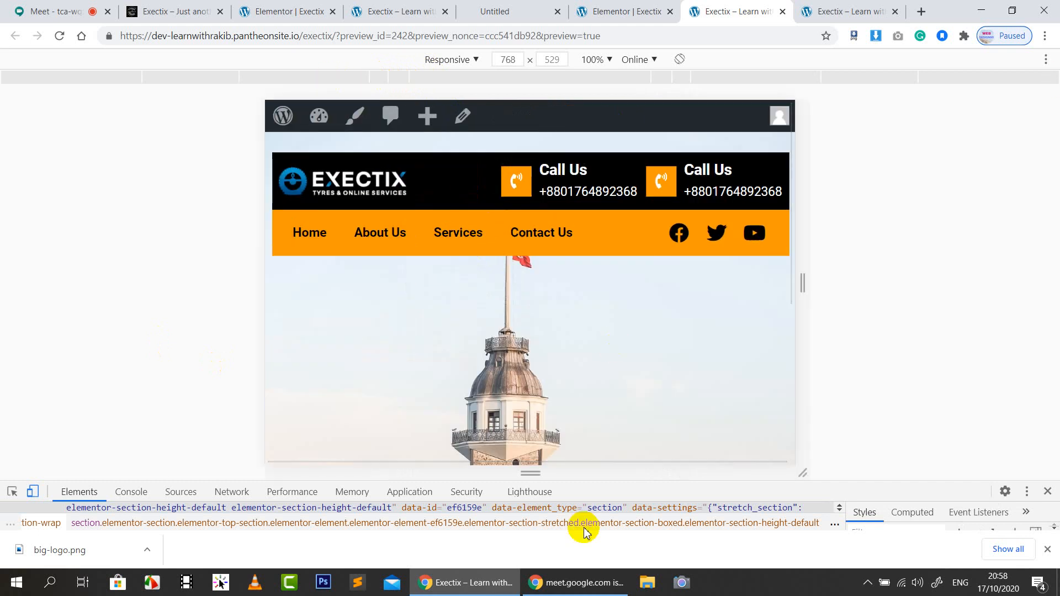
scroll(705, 308, down, 5)
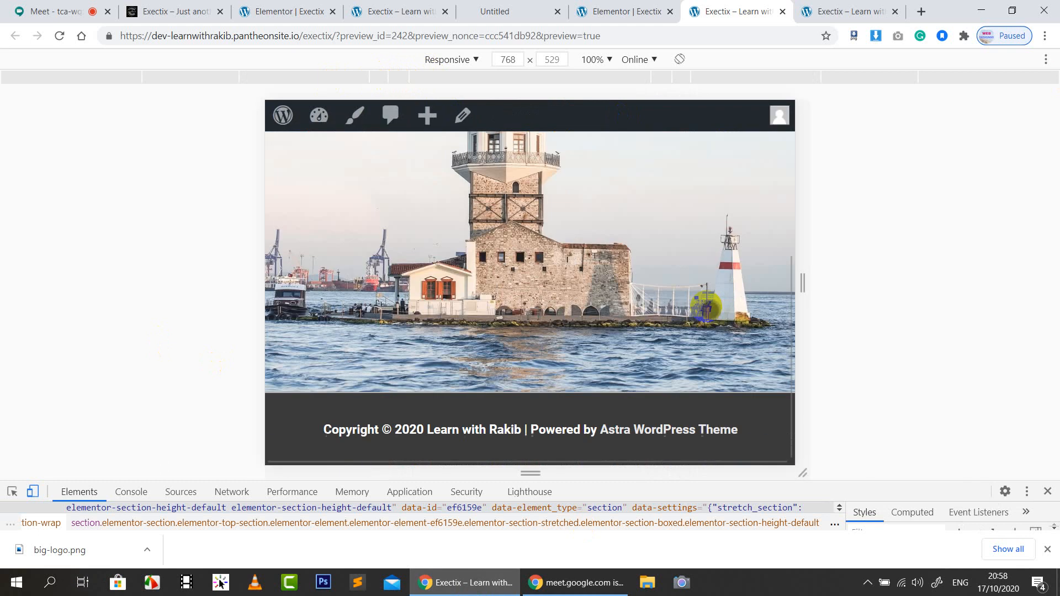
scroll(705, 308, up, 5)
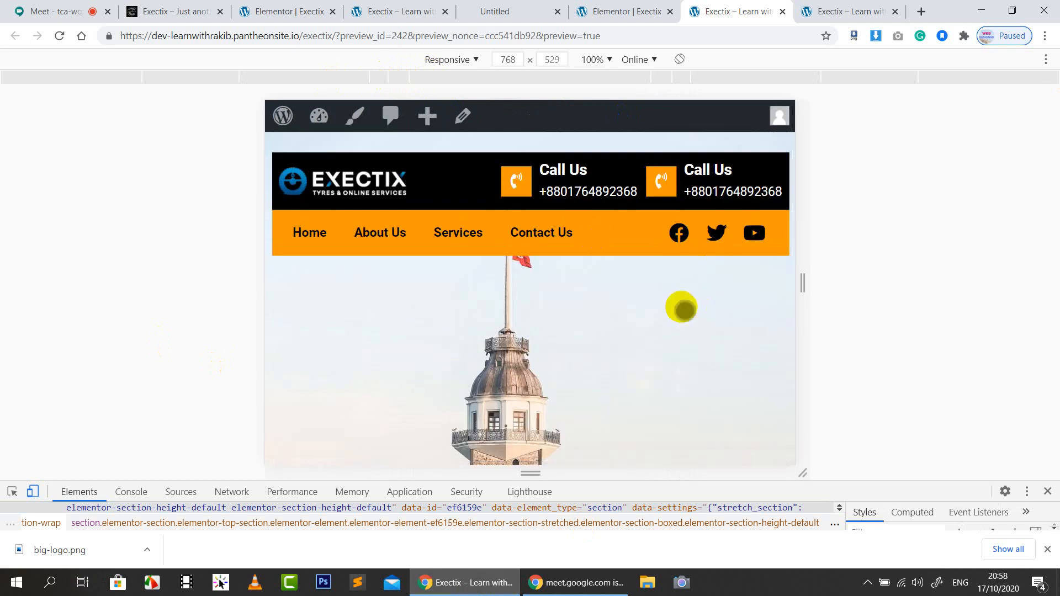
click(221, 80)
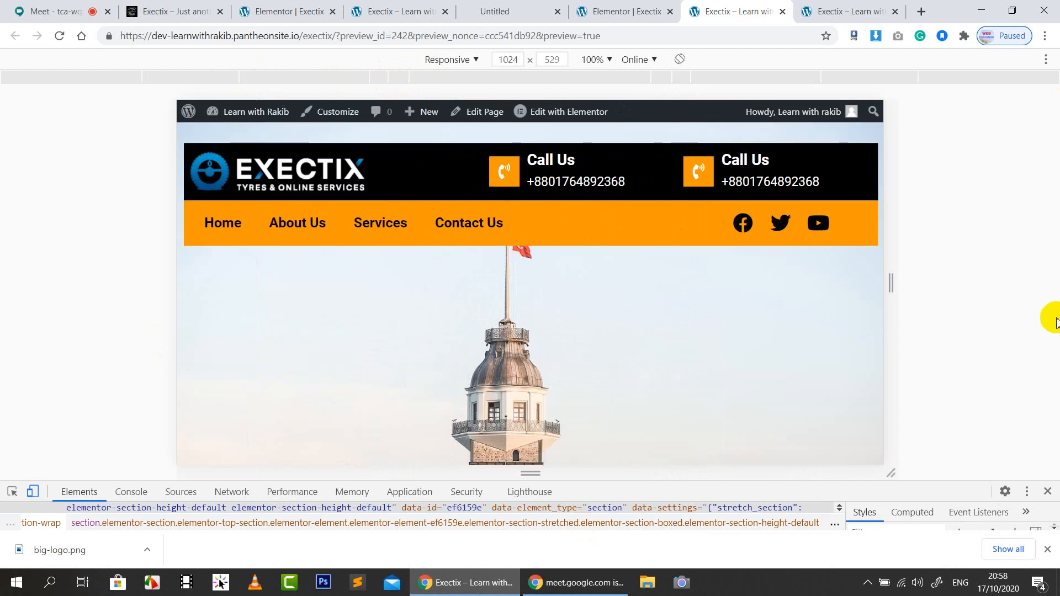
click(136, 82)
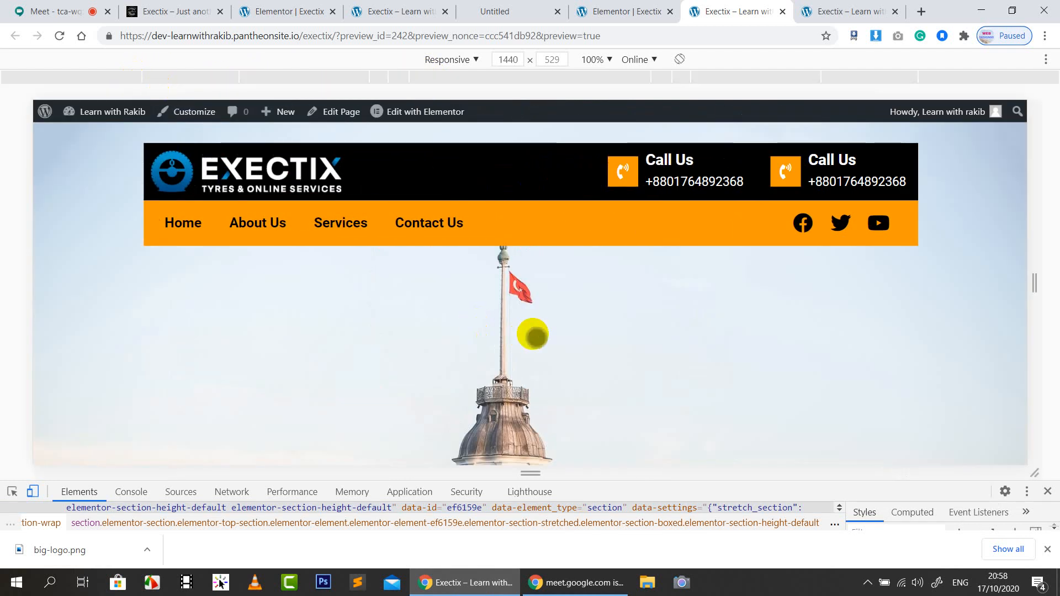
click(1049, 492)
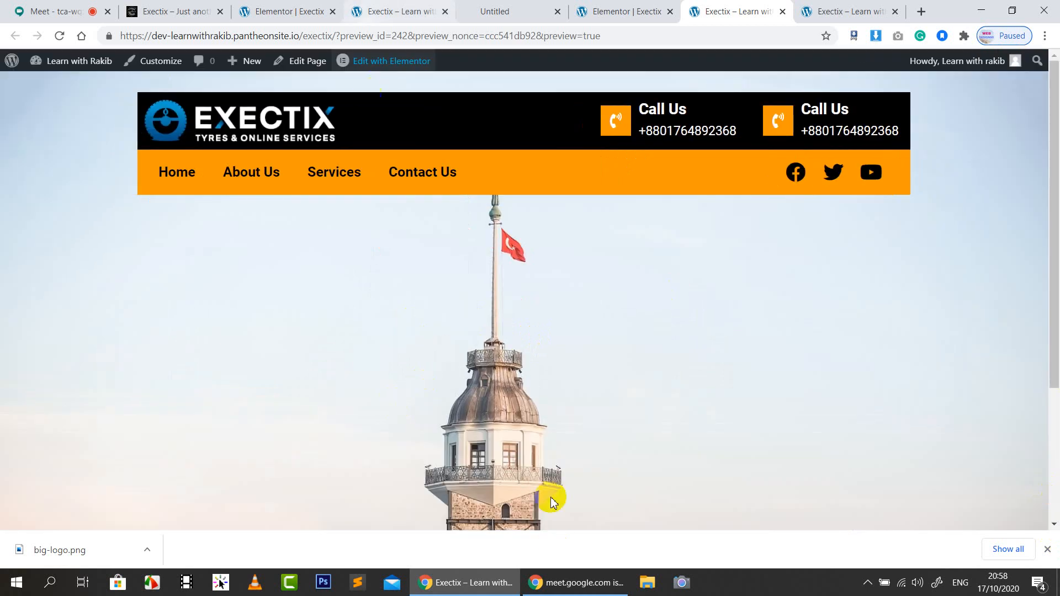
Dismiss the Meet audio notification, pin and unpin your own video, then go to exectix.com
click(75, 11)
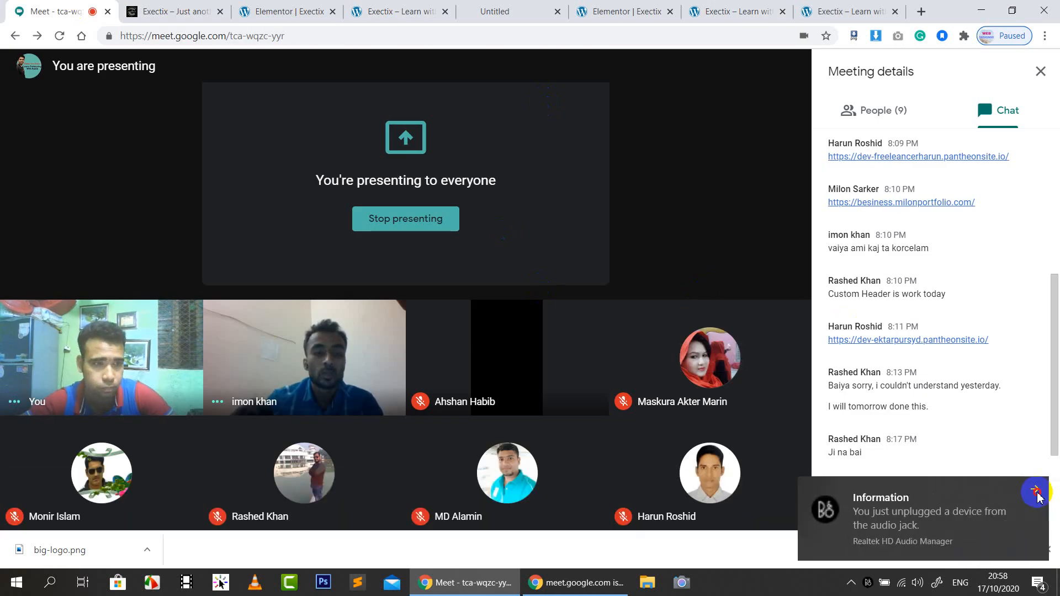
click(1037, 493)
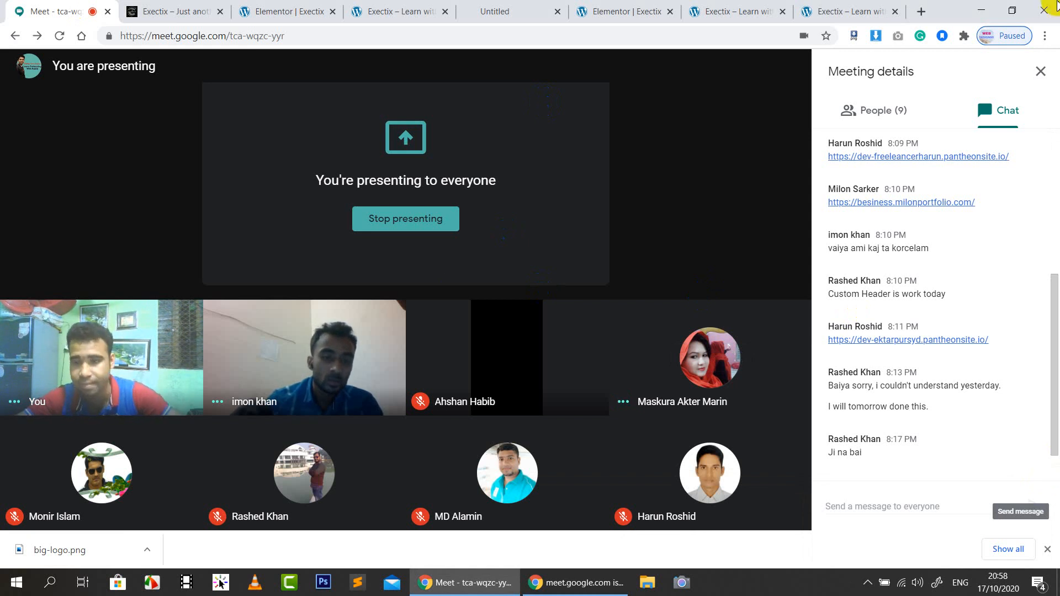
click(117, 358)
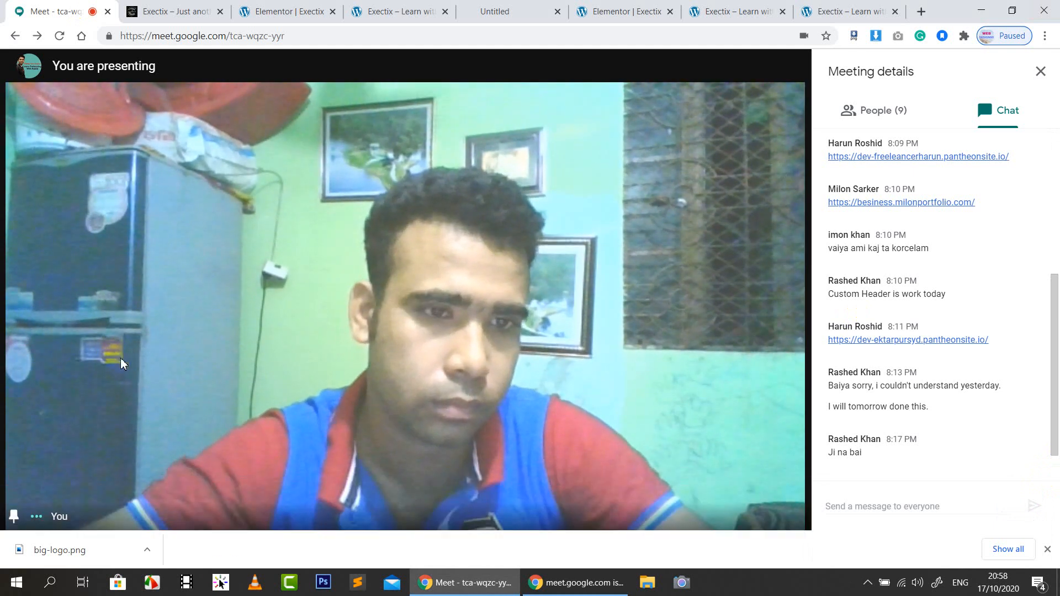
mouse_move(403, 314)
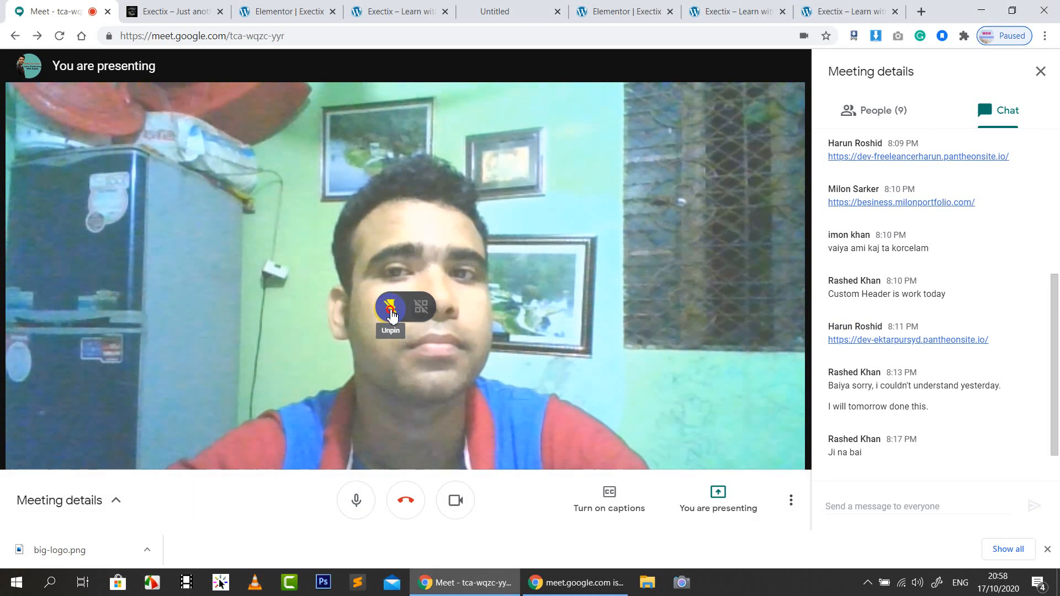
click(391, 315)
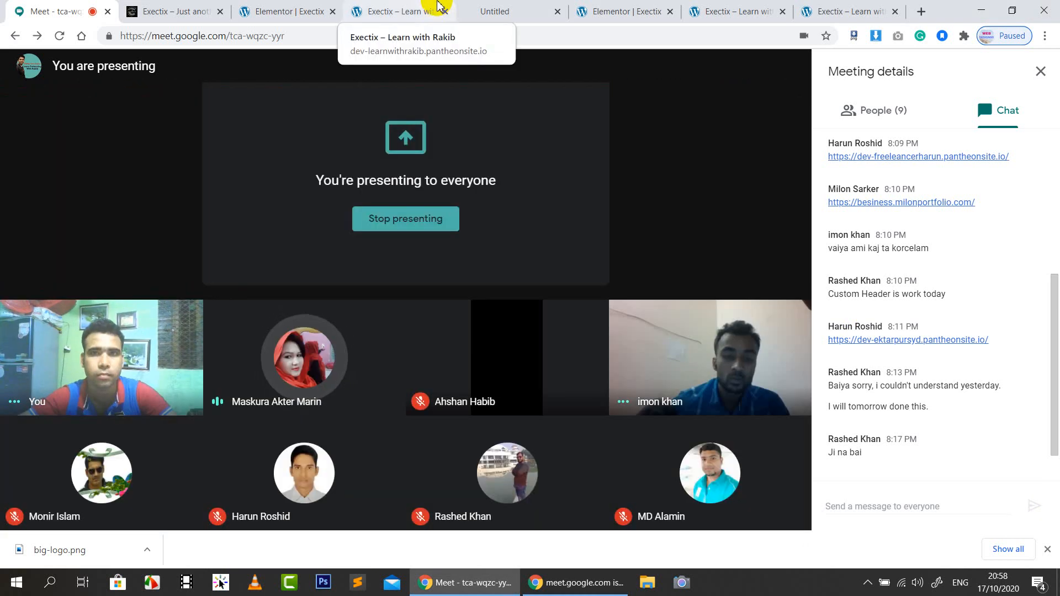
click(207, 13)
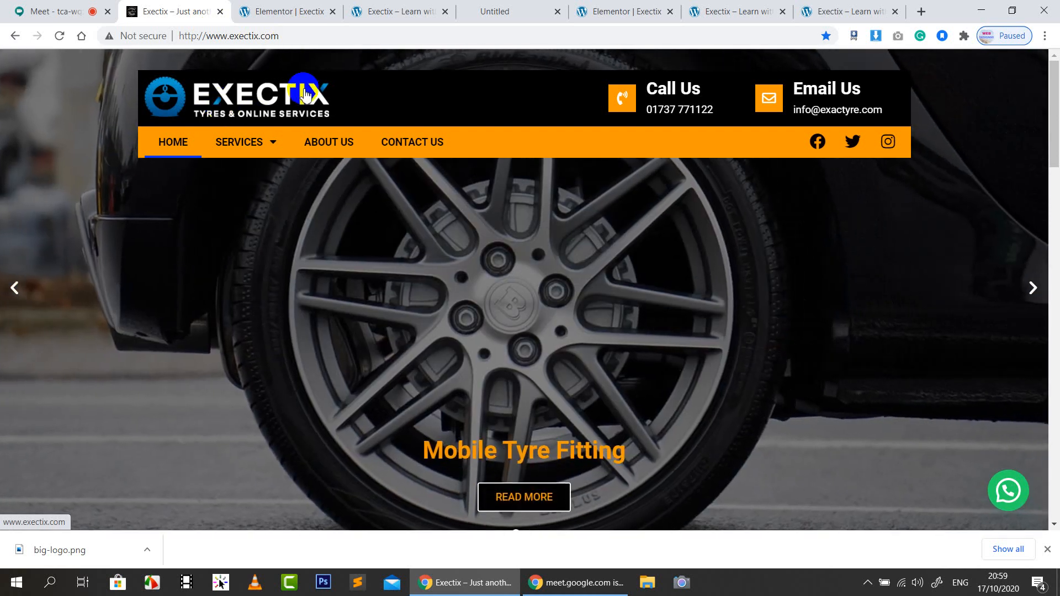
Visit the live site's home page and reload the published Exectix page to see the saved changes
click(305, 94)
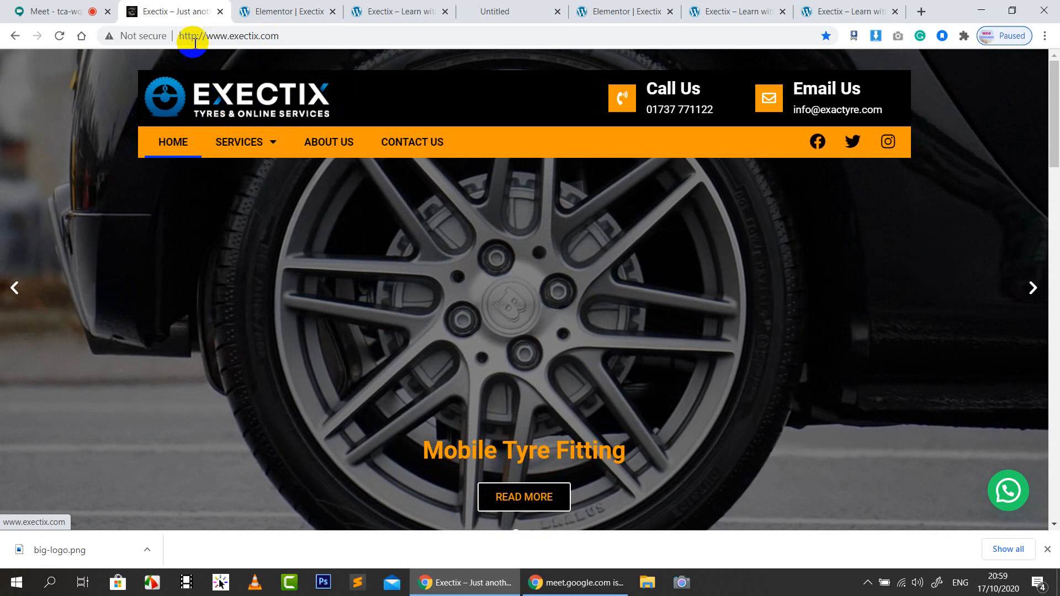
click(295, 36)
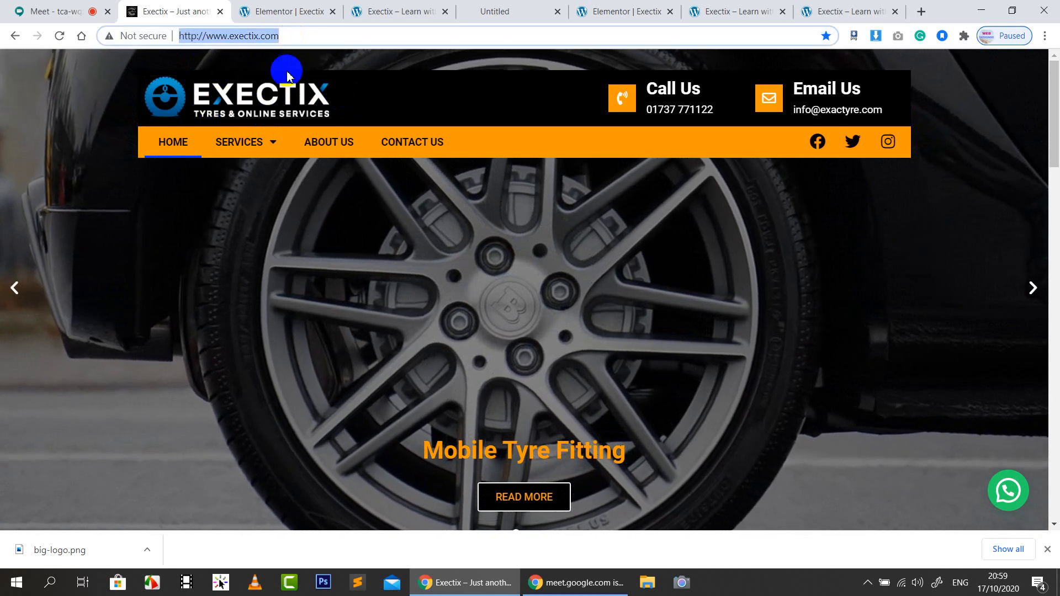
click(360, 10)
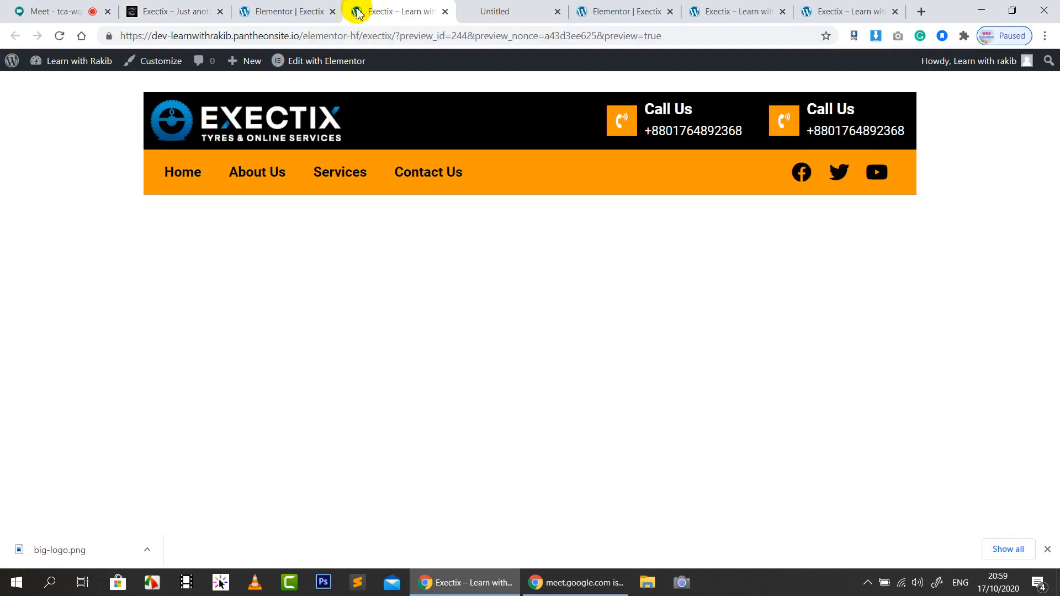
click(489, 6)
click(735, 7)
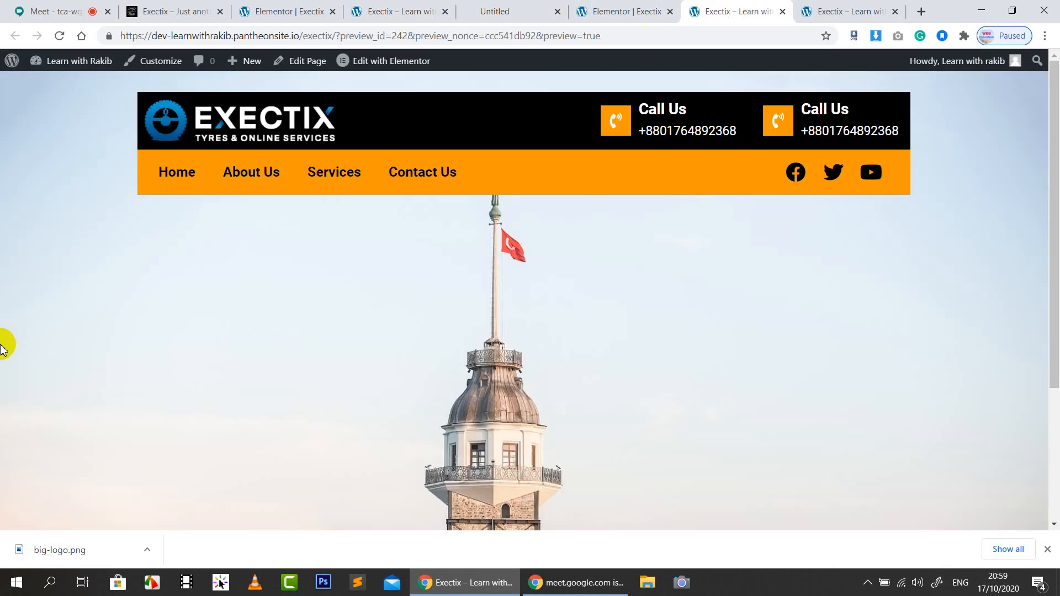
click(881, 11)
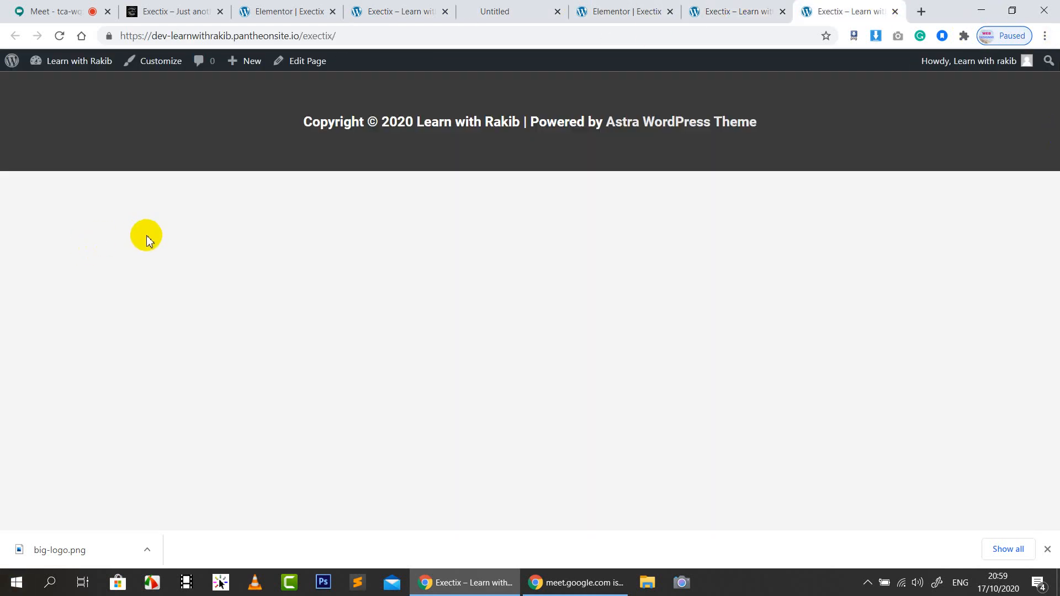
click(61, 37)
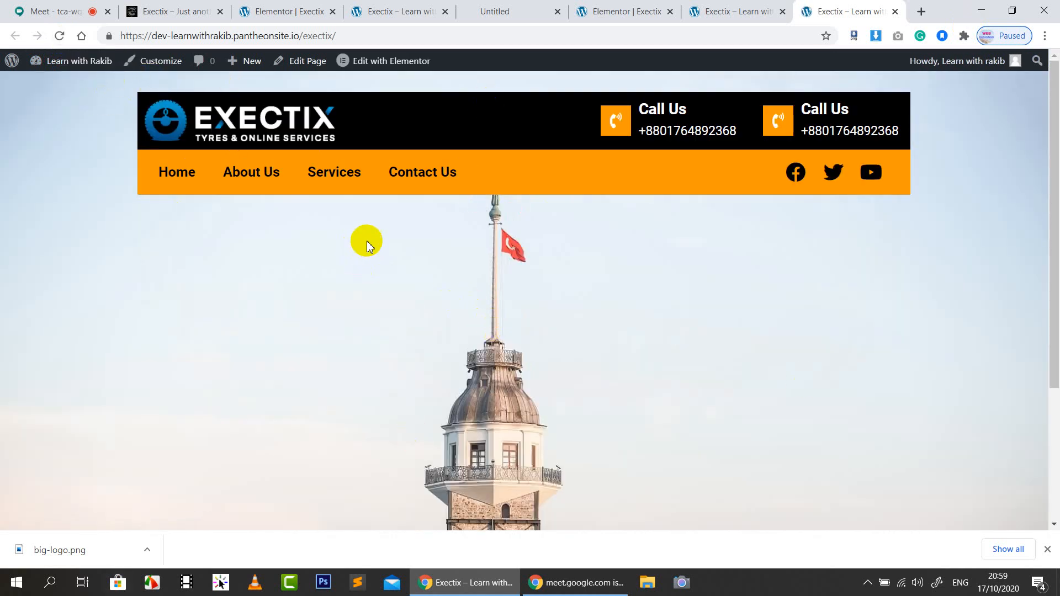
scroll(391, 227, down, 5)
scroll(391, 227, up, 5)
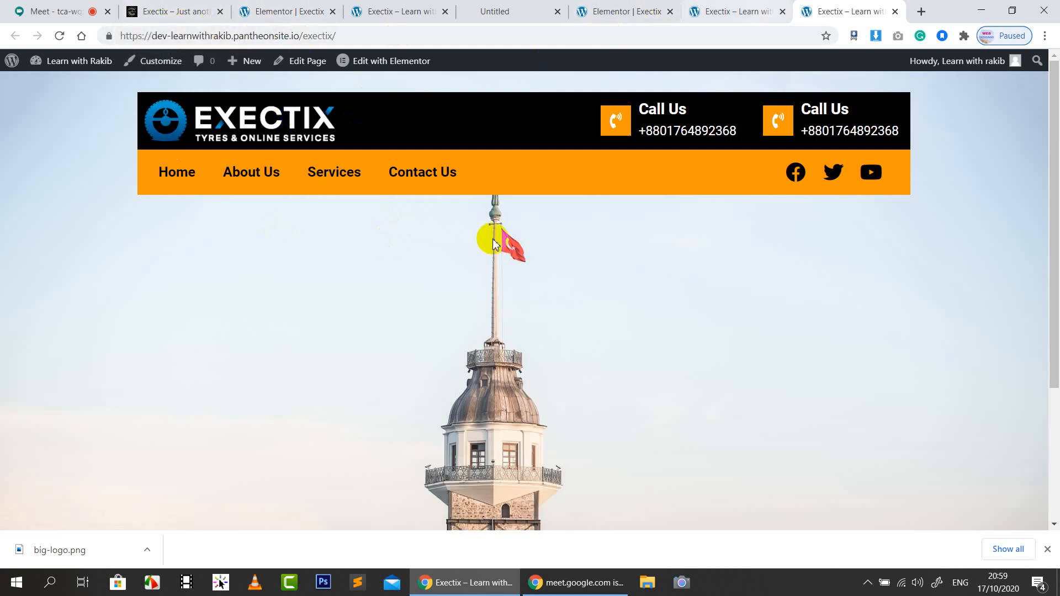
Close the stray tel: phone-link tab and bring up the reference exectix.com site
click(253, 6)
click(847, 8)
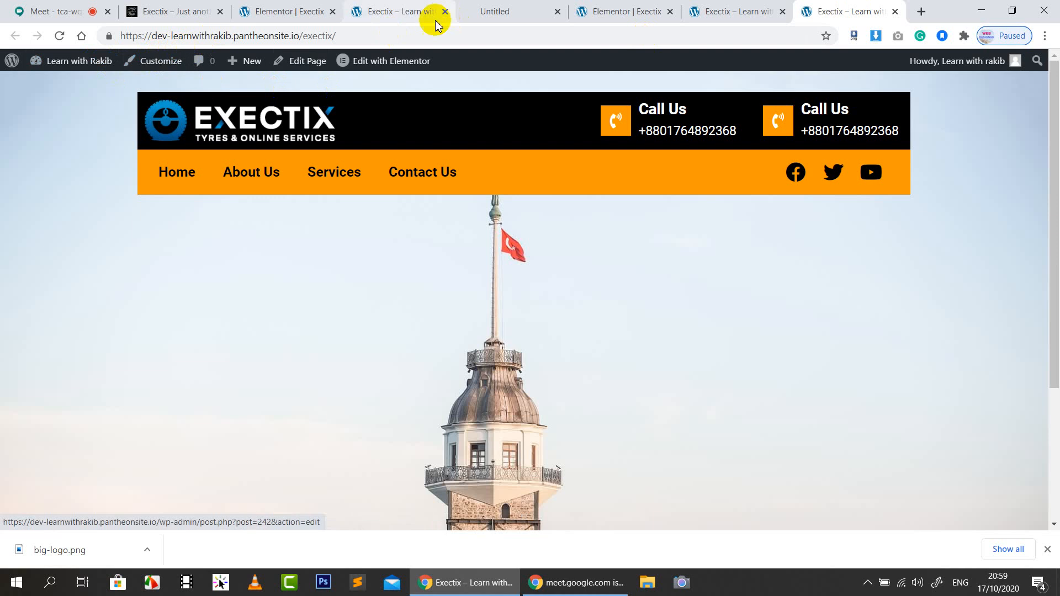
click(382, 38)
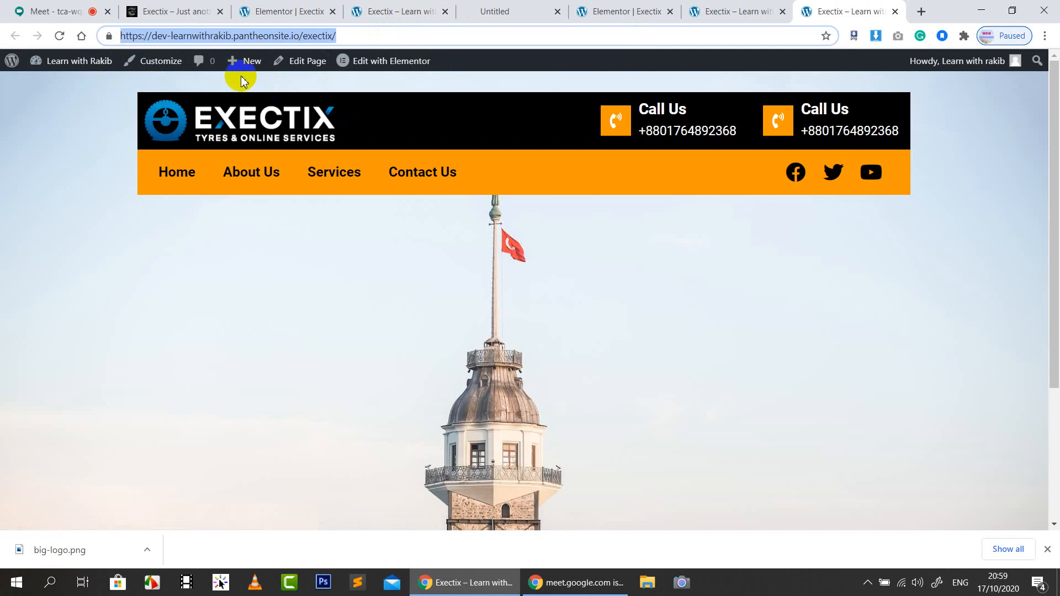
click(544, 11)
click(558, 11)
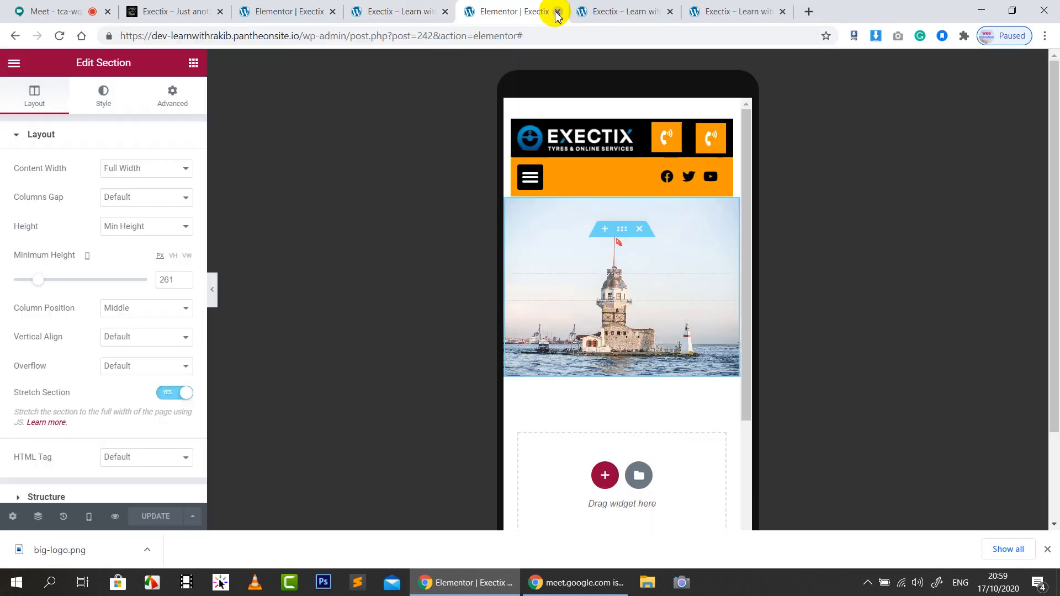
click(741, 11)
click(243, 12)
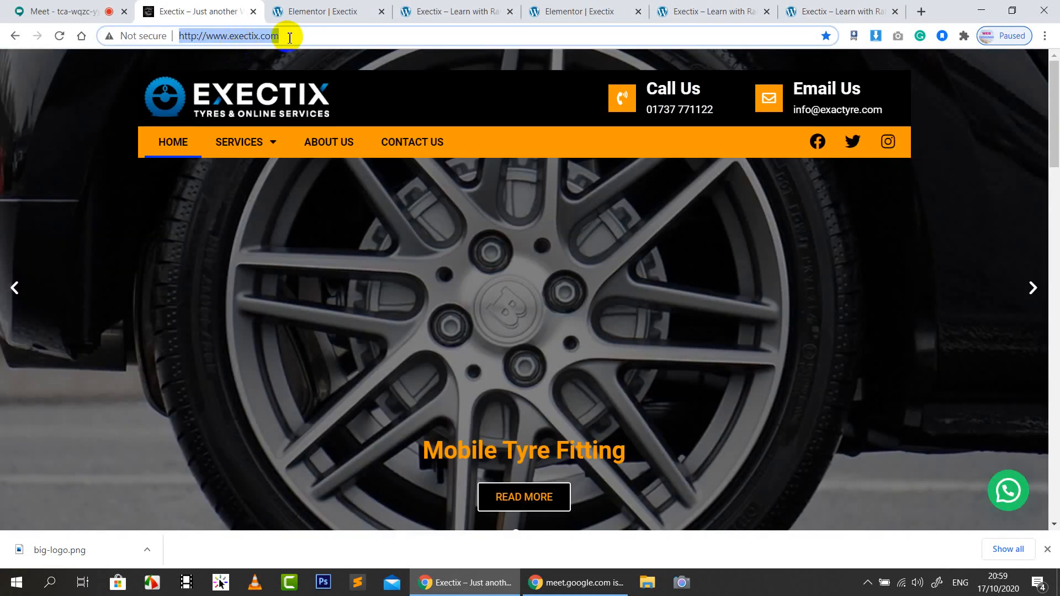
Load webdesign90.com and scroll down to its footer
text(web)
key(Return)
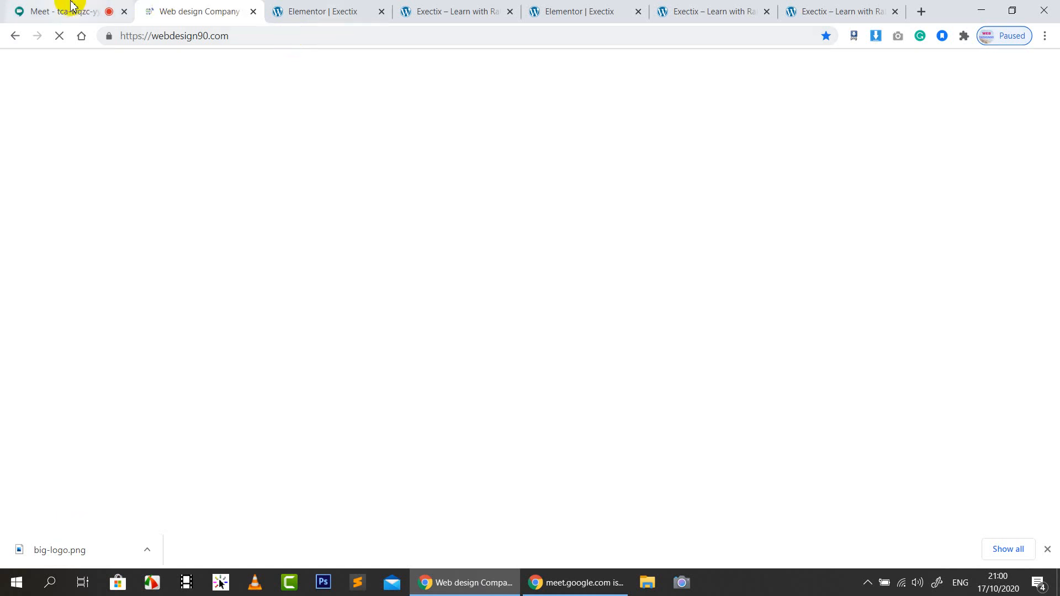
scroll(740, 310, down, 15)
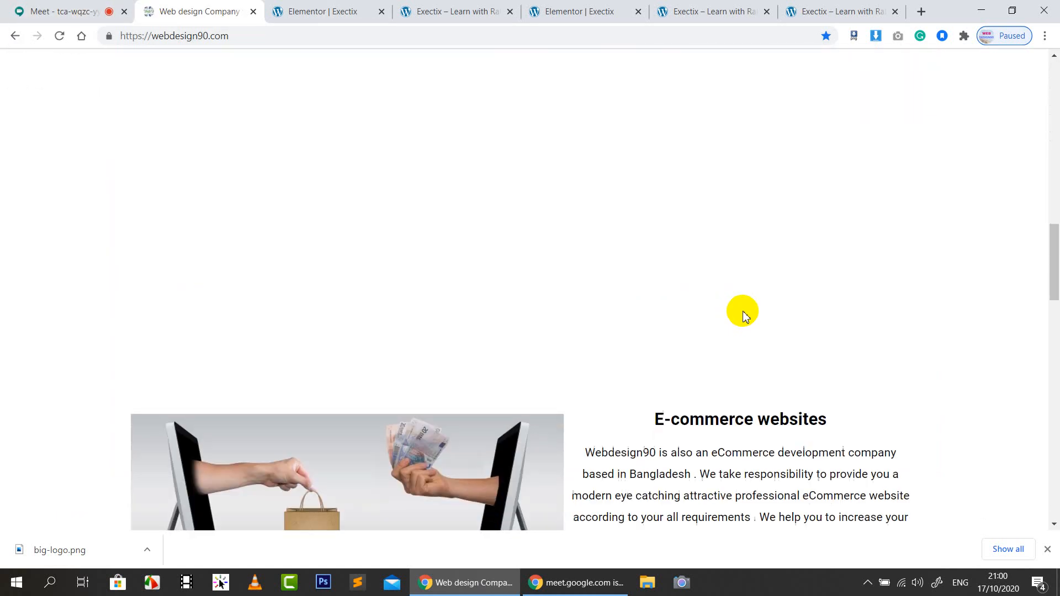
scroll(743, 312, down, 20)
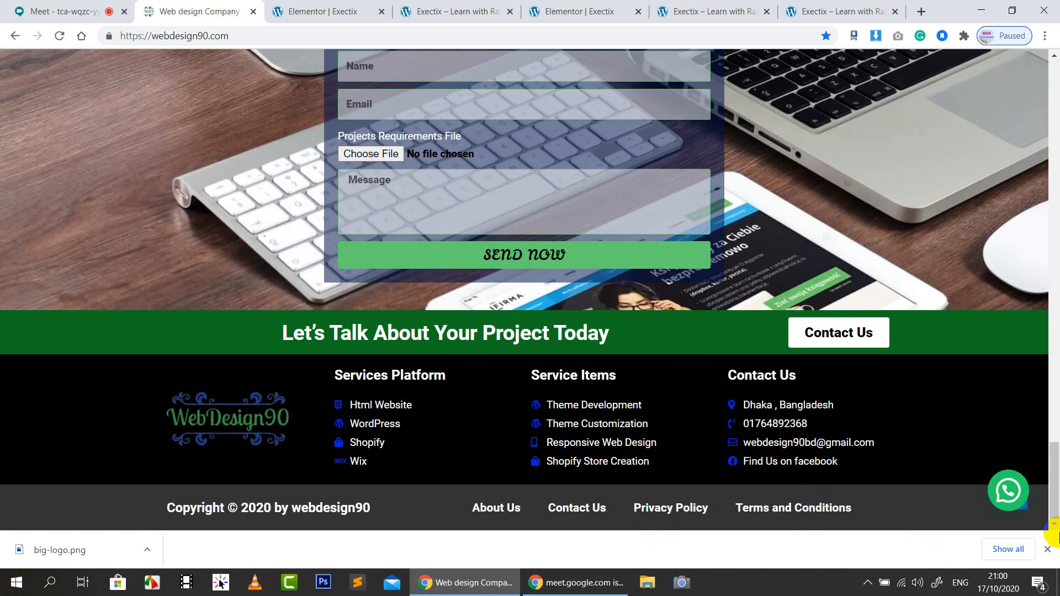
Take an area screenshot of the footer, then return to the Exectix preview
key(Print)
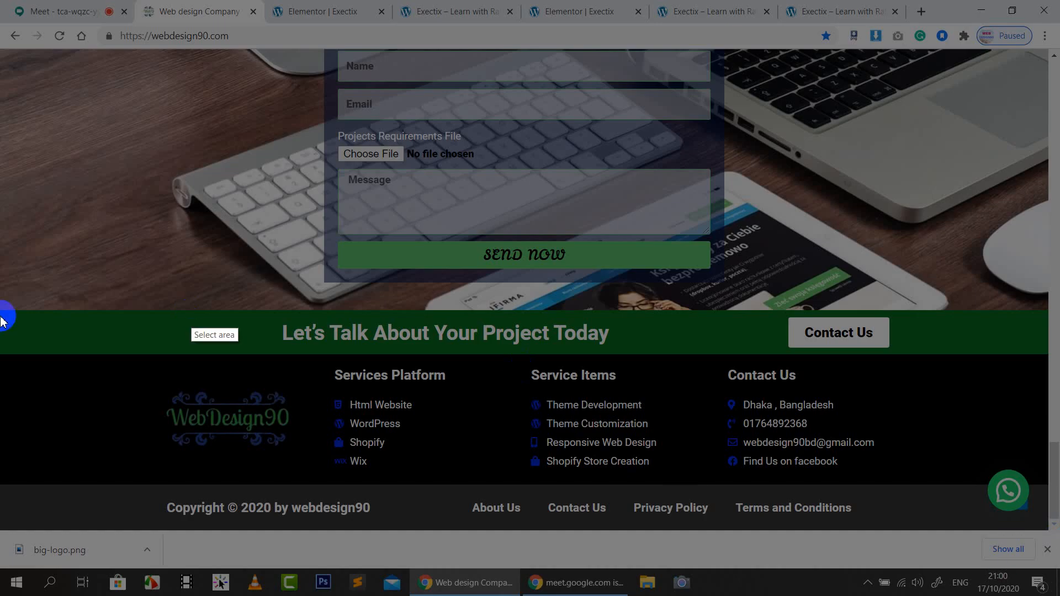
drag(15, 352, 1051, 537)
click(1042, 549)
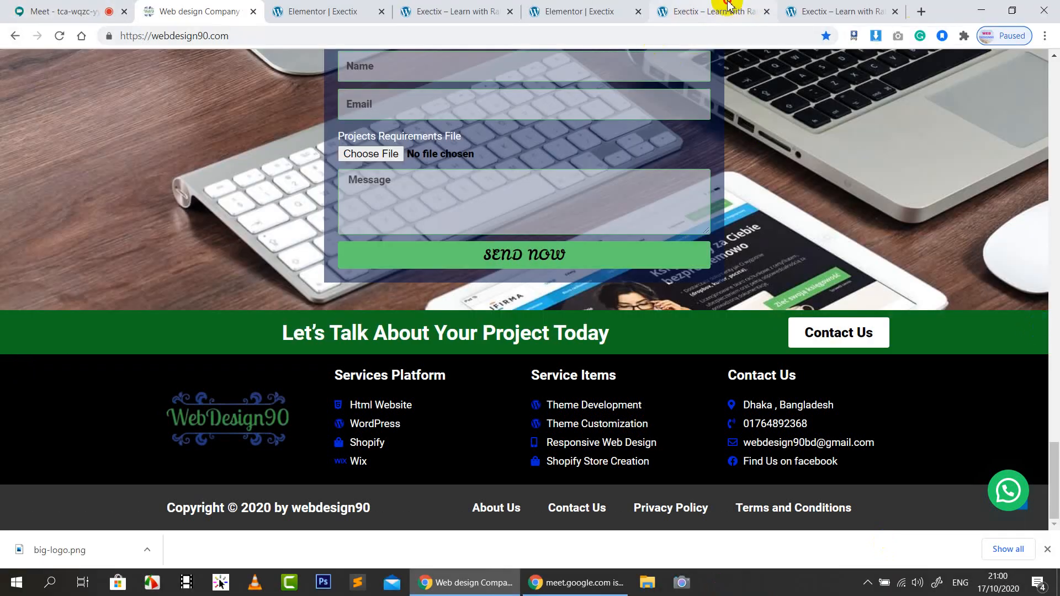
click(718, 11)
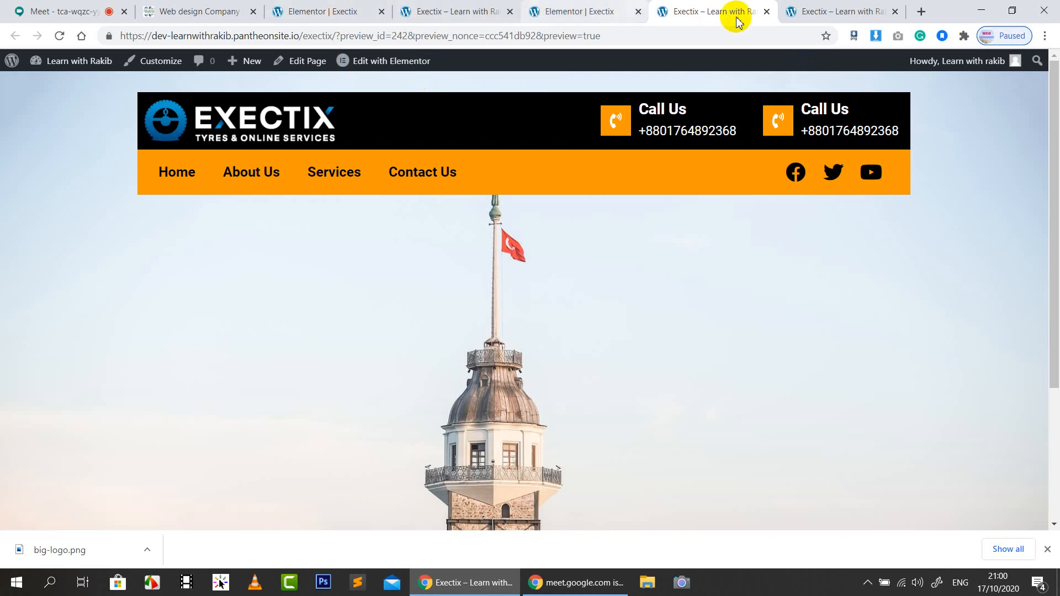
Open the Exectix template for editing under Appearance > Header Footer & Blocks
click(449, 11)
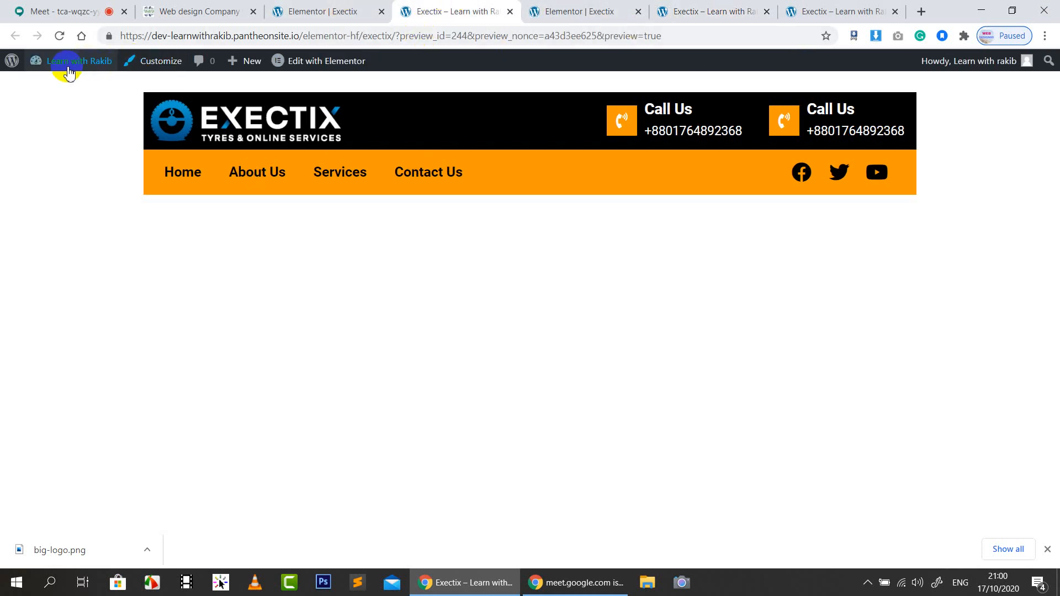
click(53, 88)
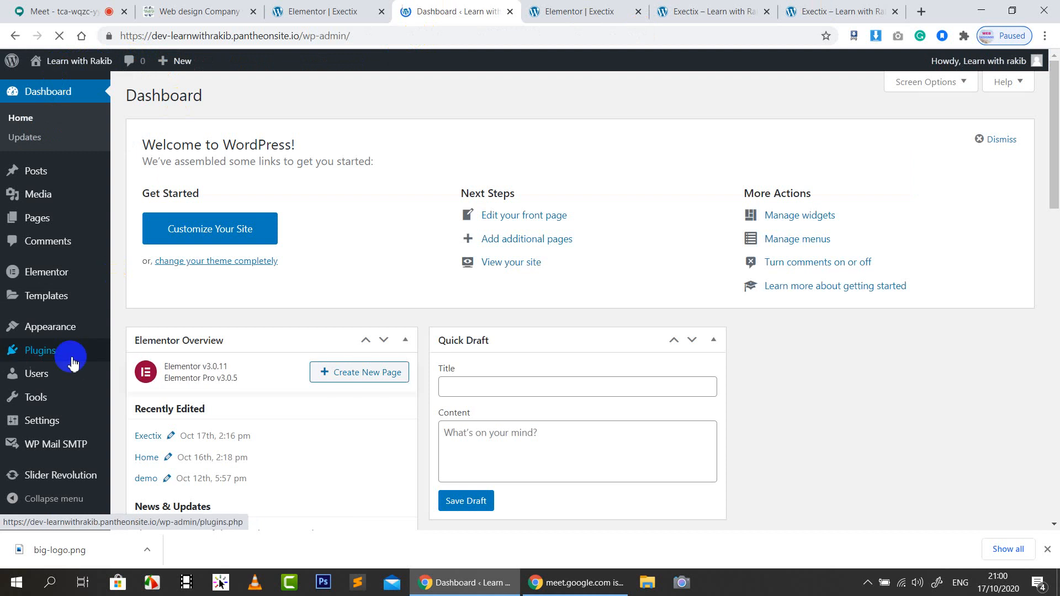
mouse_move(57, 326)
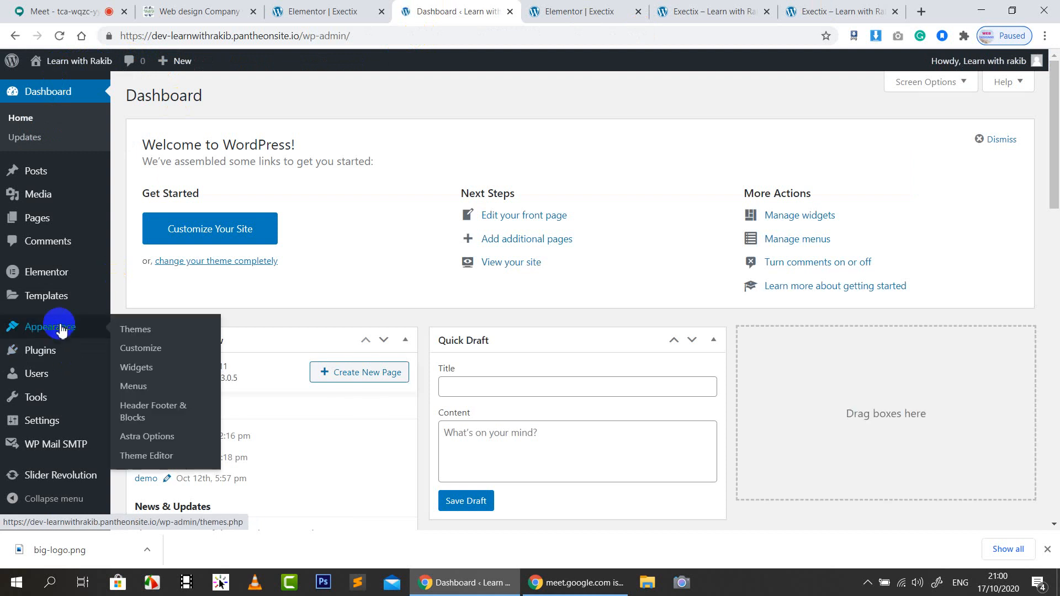
click(142, 411)
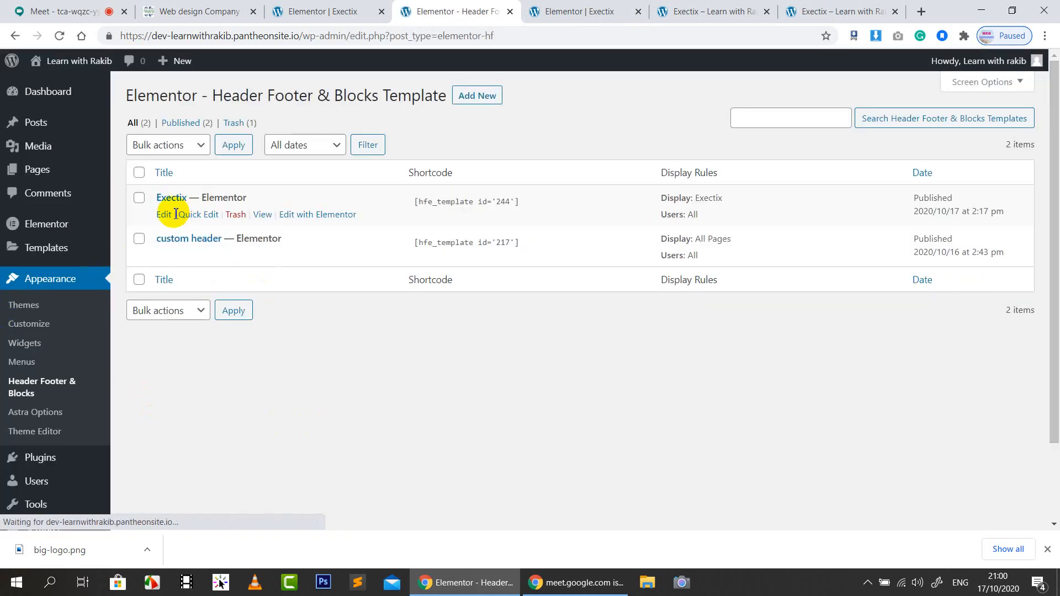
click(164, 215)
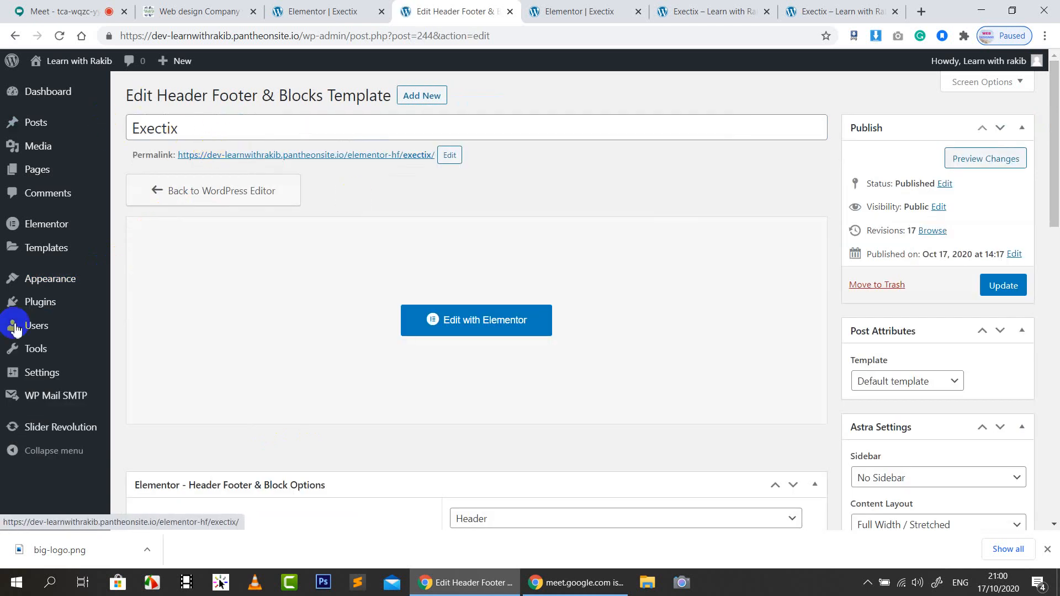
Set Display On to All Pages and update the template
scroll(571, 290, down, 6)
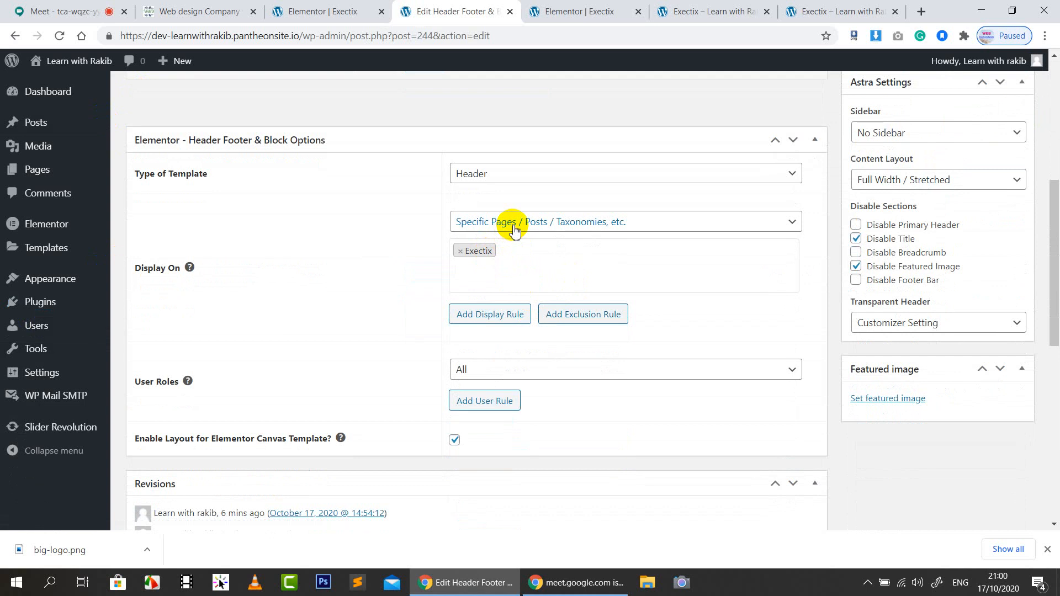
scroll(515, 230, up, 1)
click(532, 297)
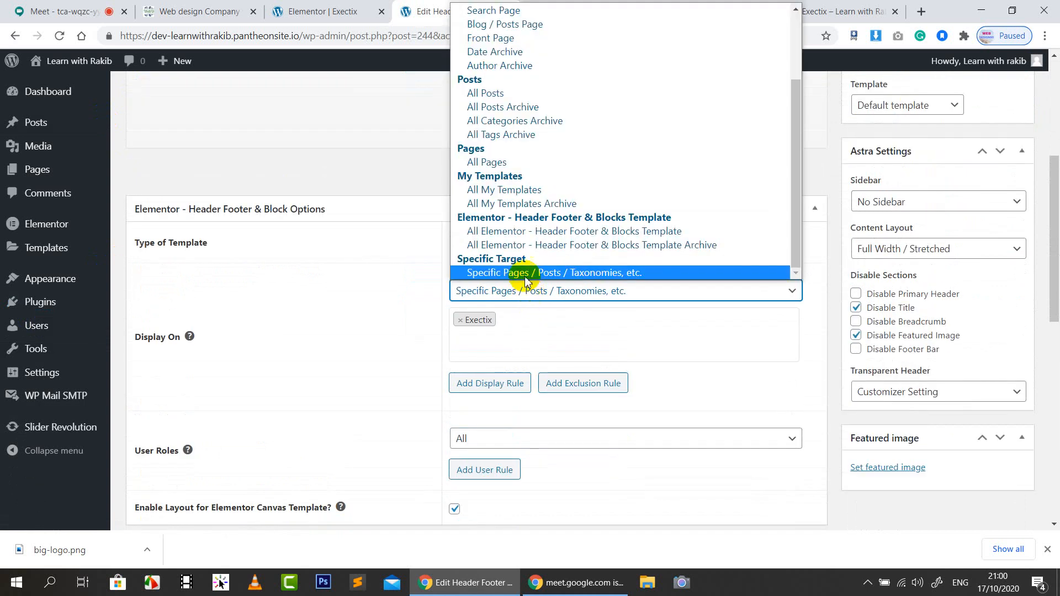
click(500, 163)
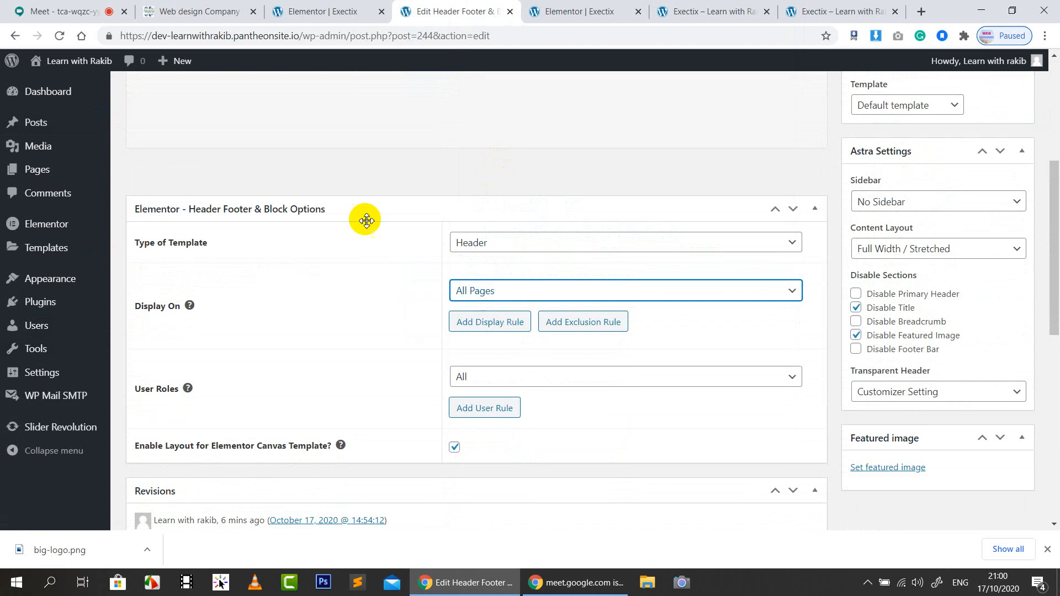
scroll(1028, 295, up, 3)
click(1004, 217)
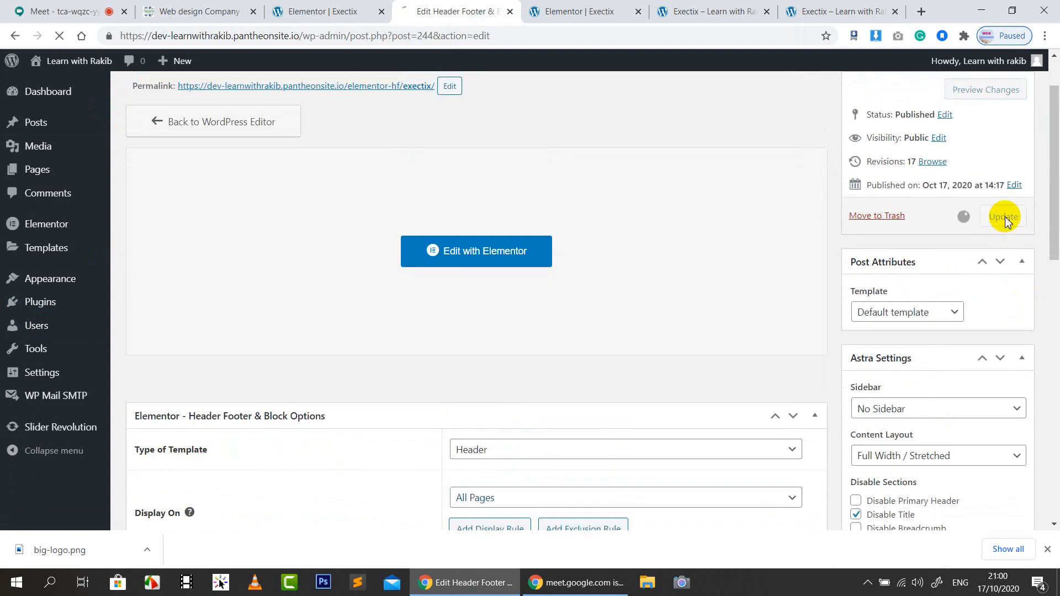
click(712, 11)
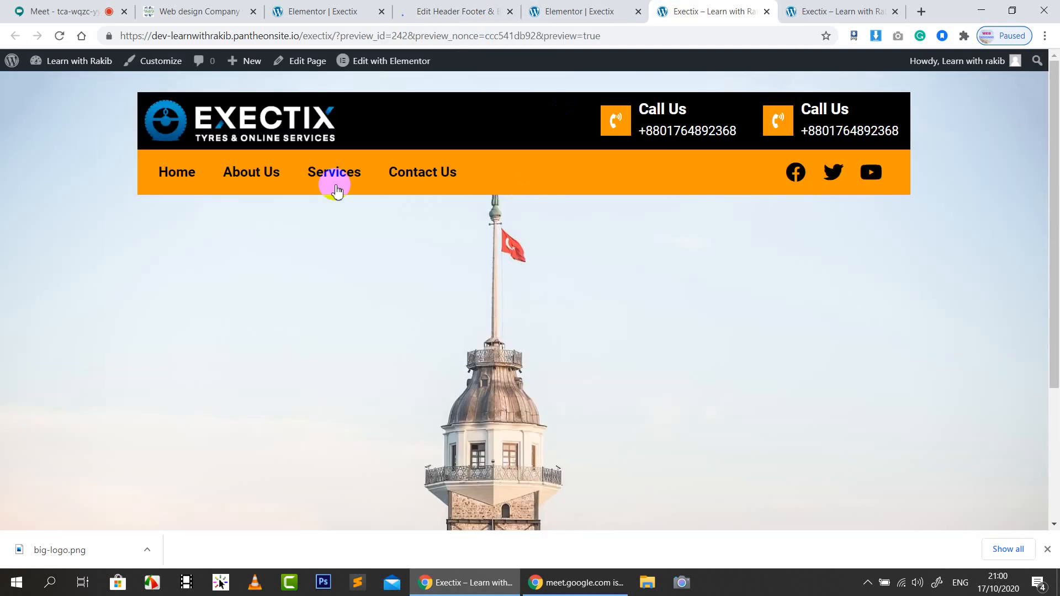
Visit the Home, About Us and Services pages to confirm the Exectix header on each
click(194, 180)
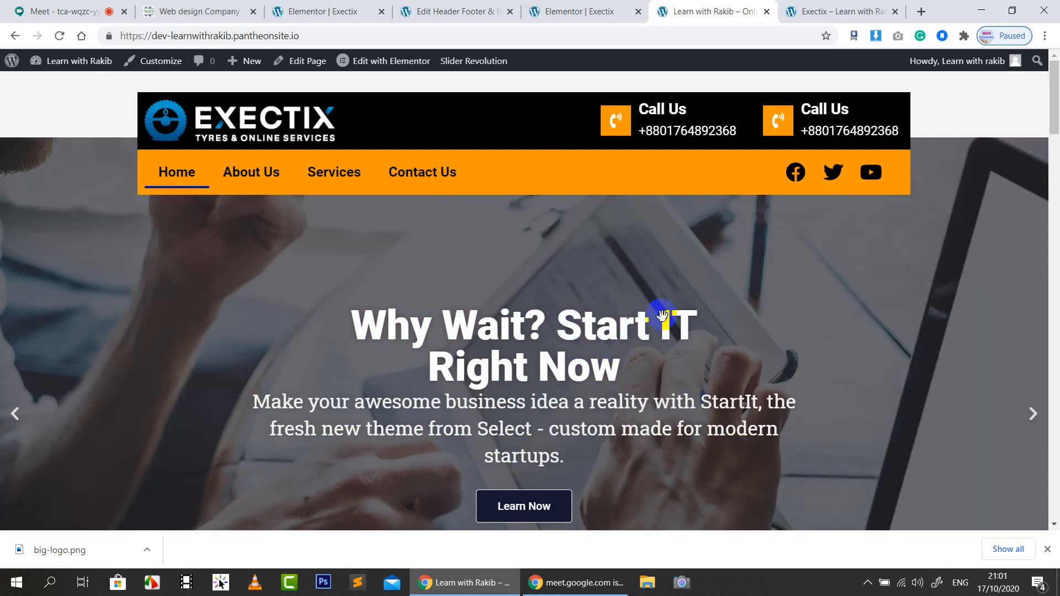
click(260, 173)
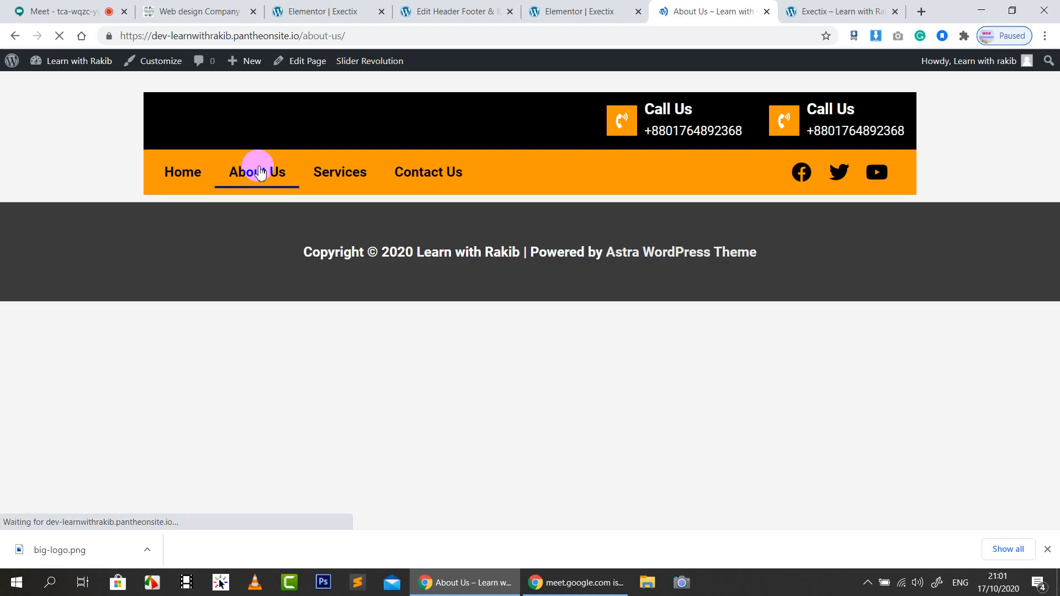
click(349, 174)
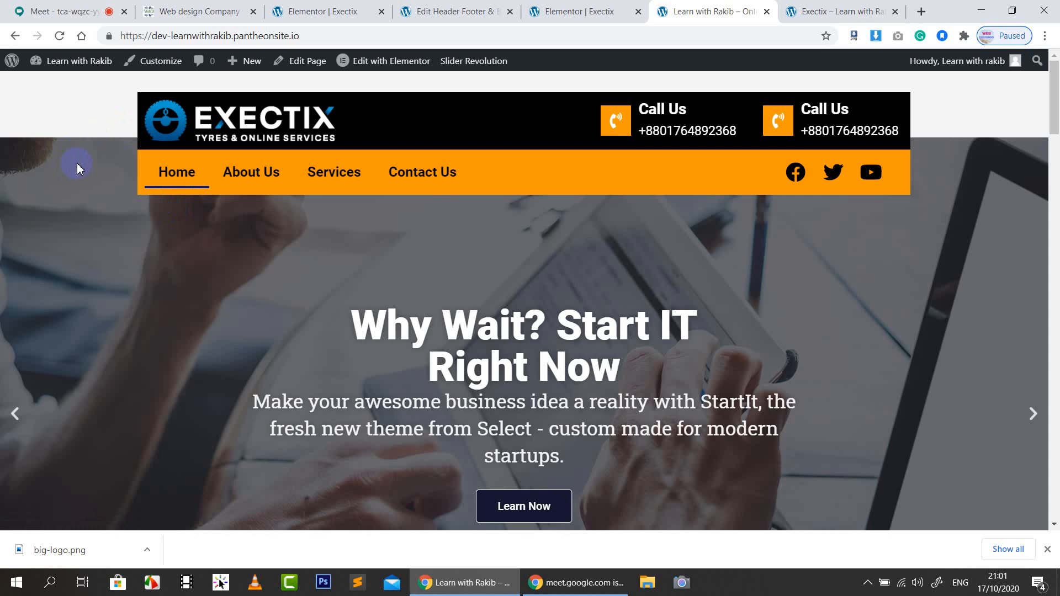
Switch to the webdesign90.com tab and screenshot its entire footer section
click(478, 6)
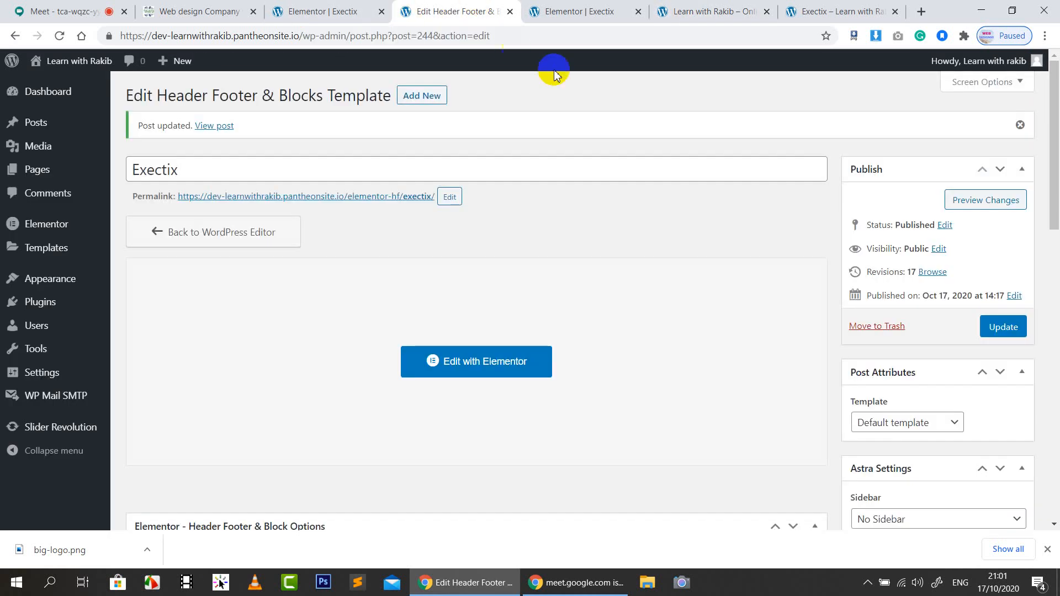
click(178, 5)
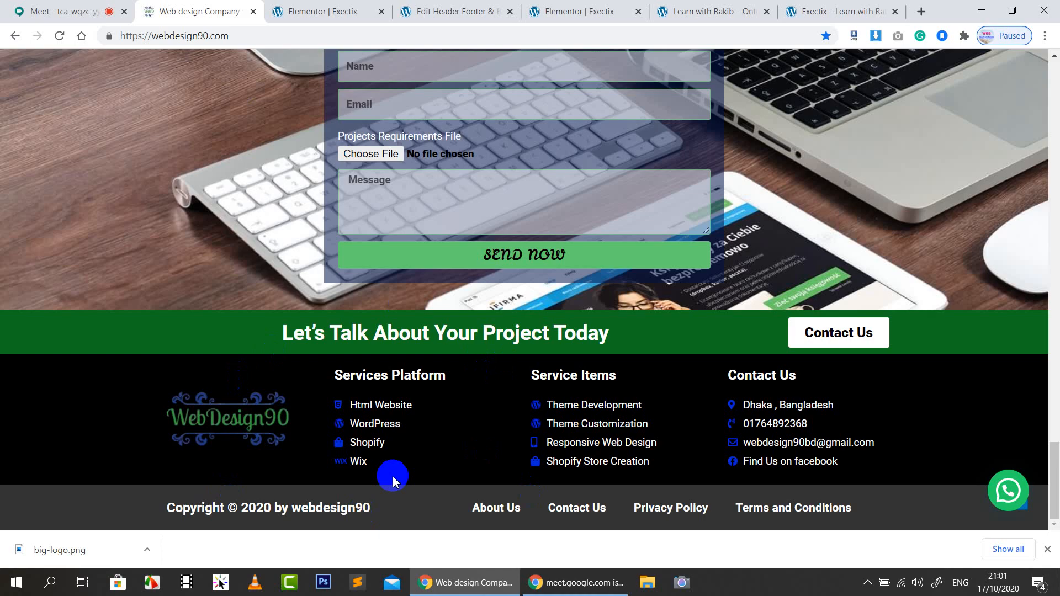
key(Print)
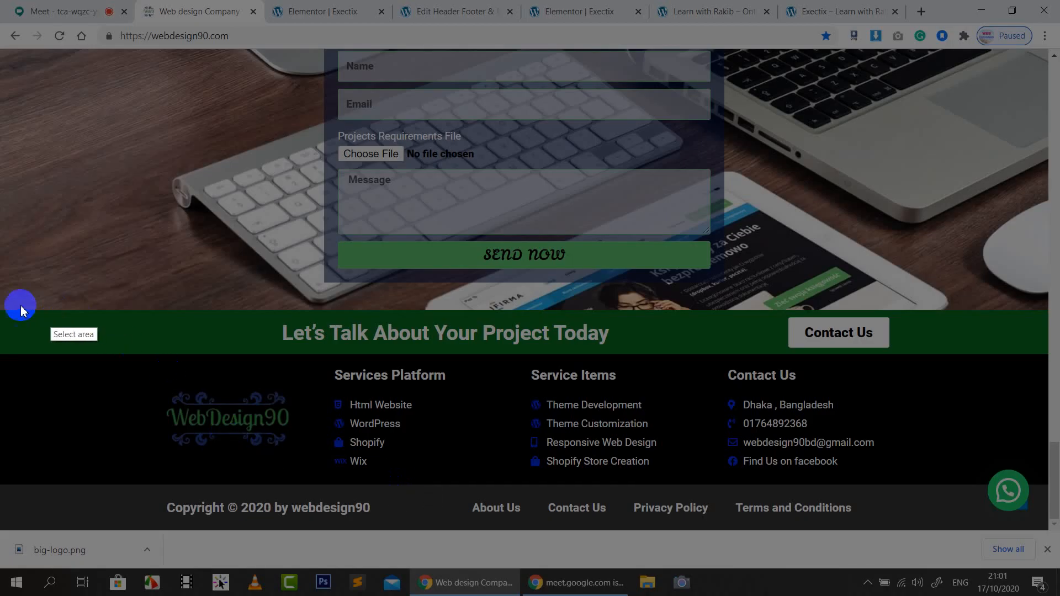
mouse_move(1, 310)
mouse_down()
mouse_move(823, 408)
mouse_move(1053, 534)
mouse_up()
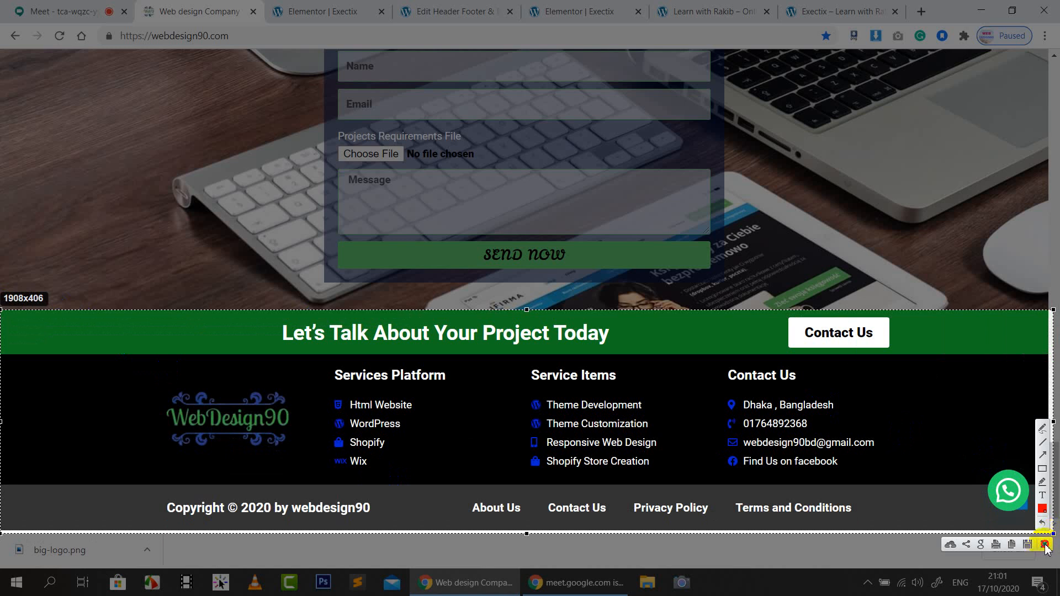
click(1045, 546)
Back in the Google Meet call, pin a participant's video to the main screen
click(71, 7)
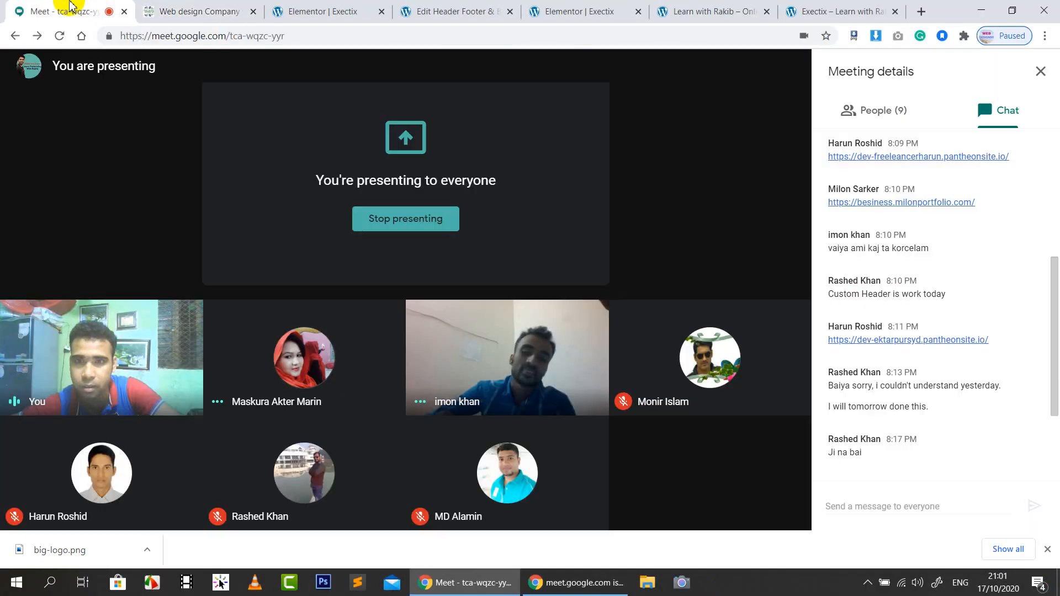
mouse_move(758, 508)
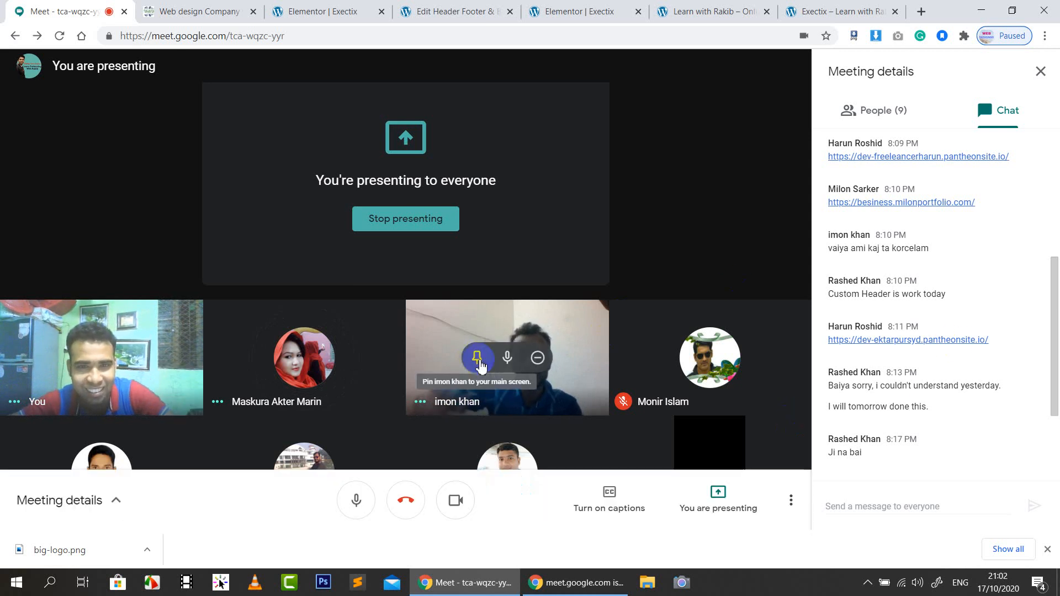
click(478, 360)
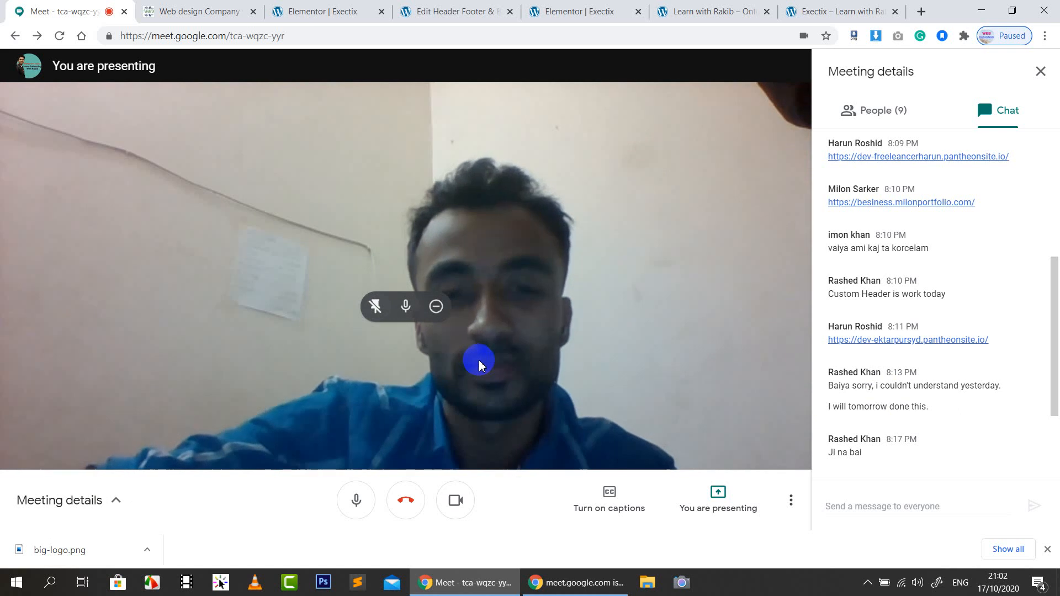
Unpin the participant's video to bring back the full tile grid
click(373, 309)
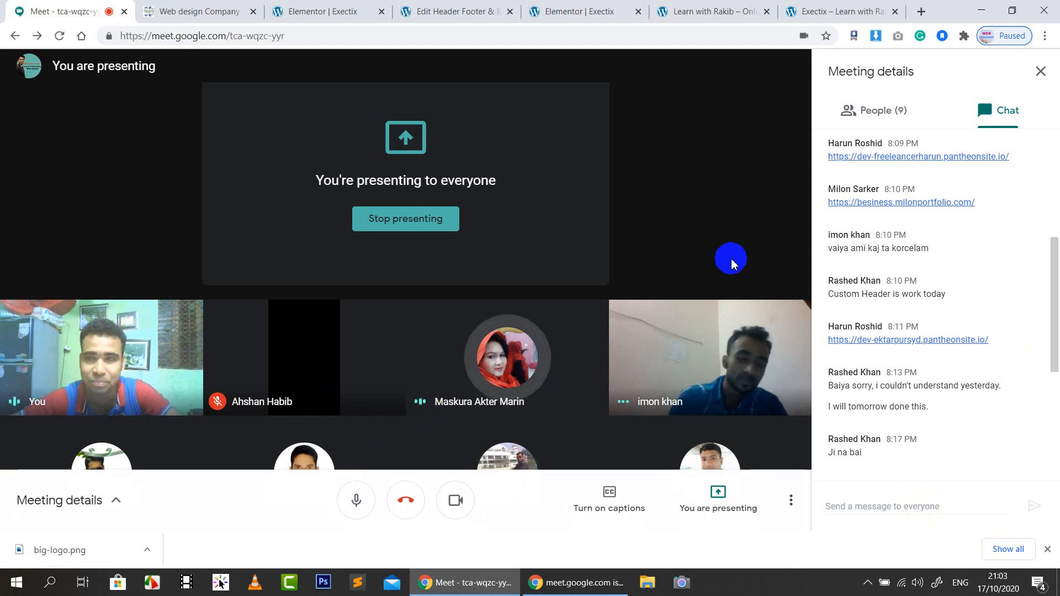
Close the Elementor Exectix editor, header template and Learn with Rakib tabs
click(220, 12)
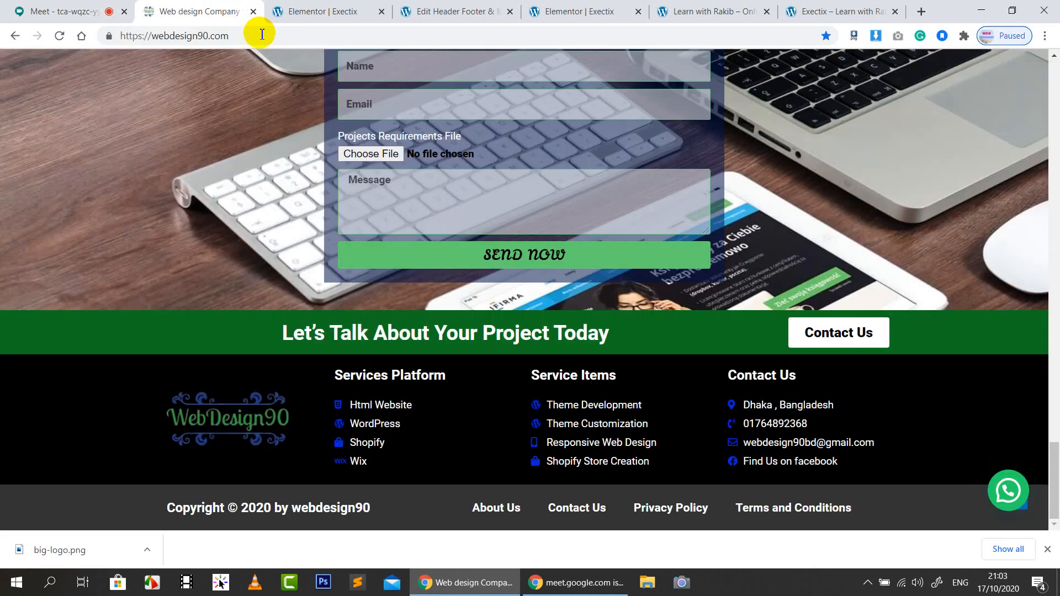
click(382, 11)
click(382, 12)
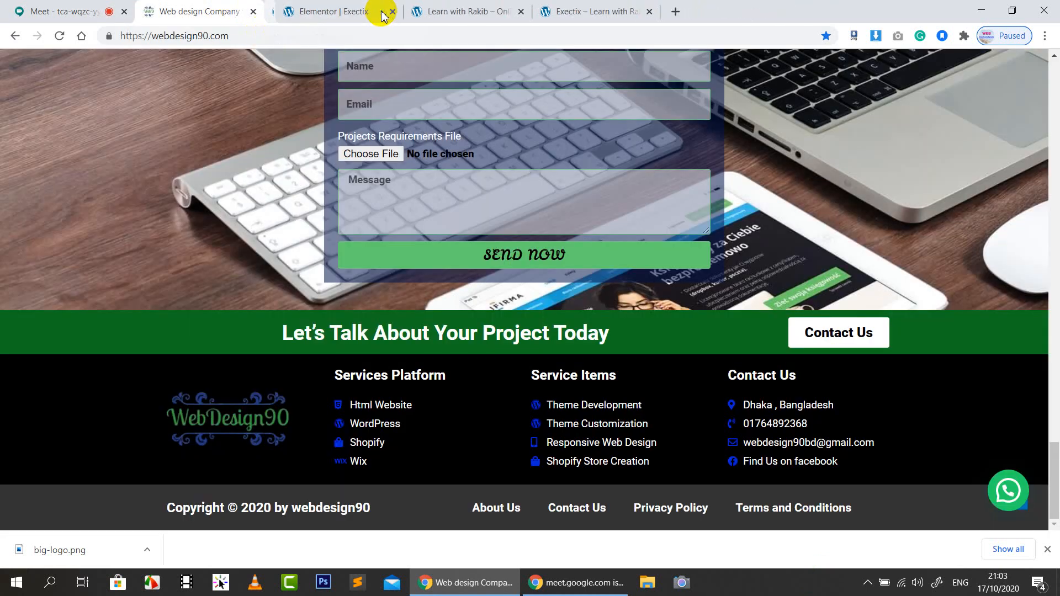
click(382, 12)
click(381, 13)
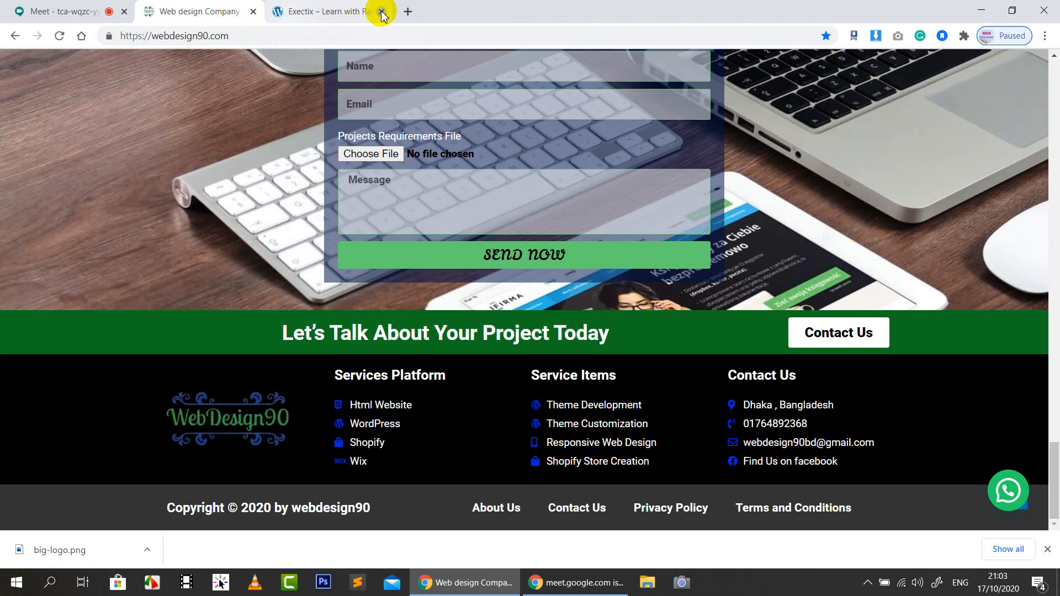
Check the Exectix and webdesign90 pages, then start a new blank tab
click(351, 11)
click(219, 10)
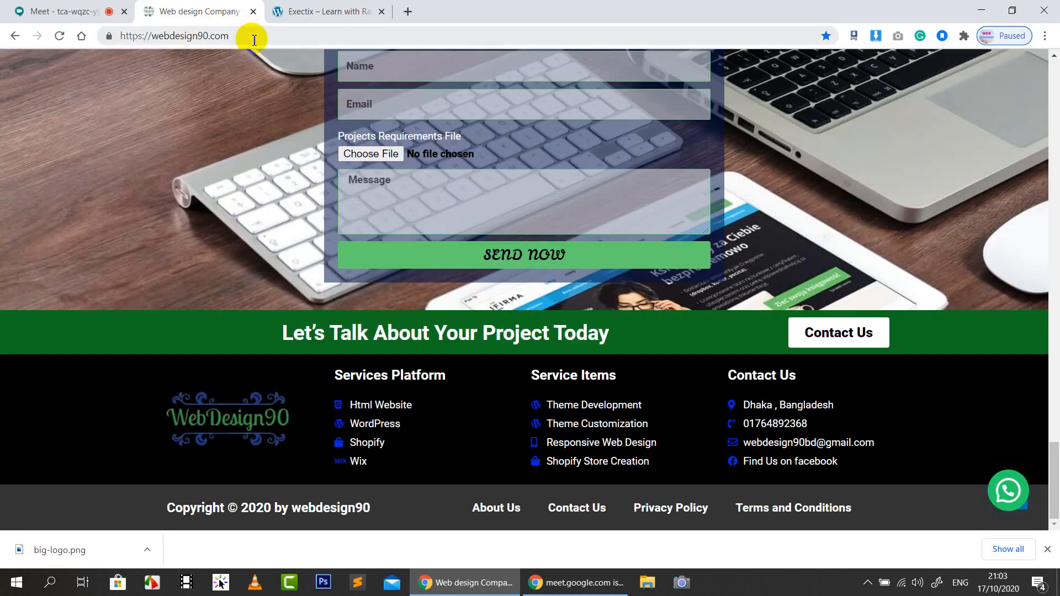
click(256, 39)
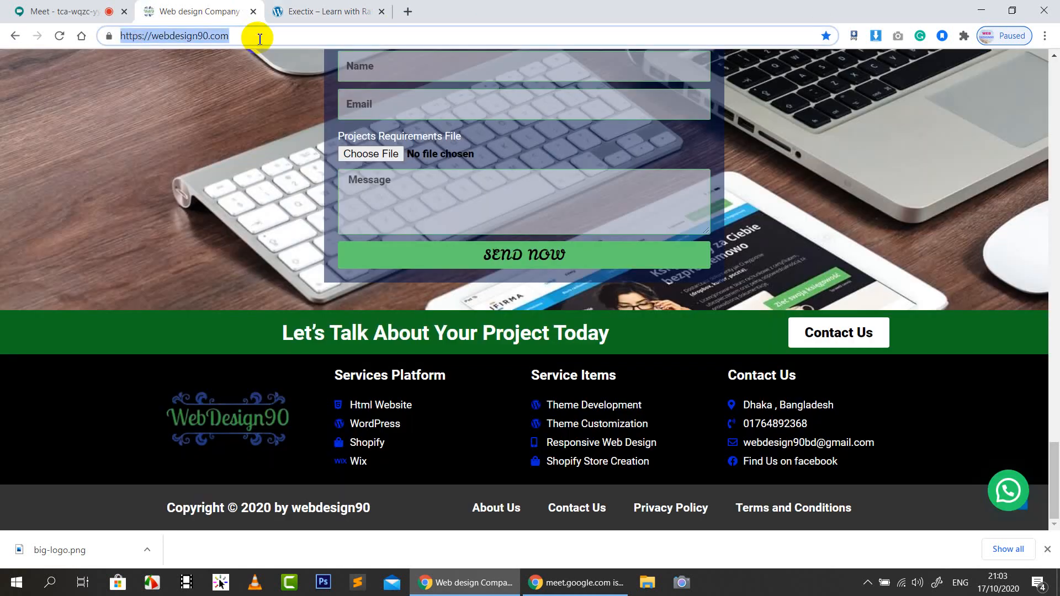
click(407, 11)
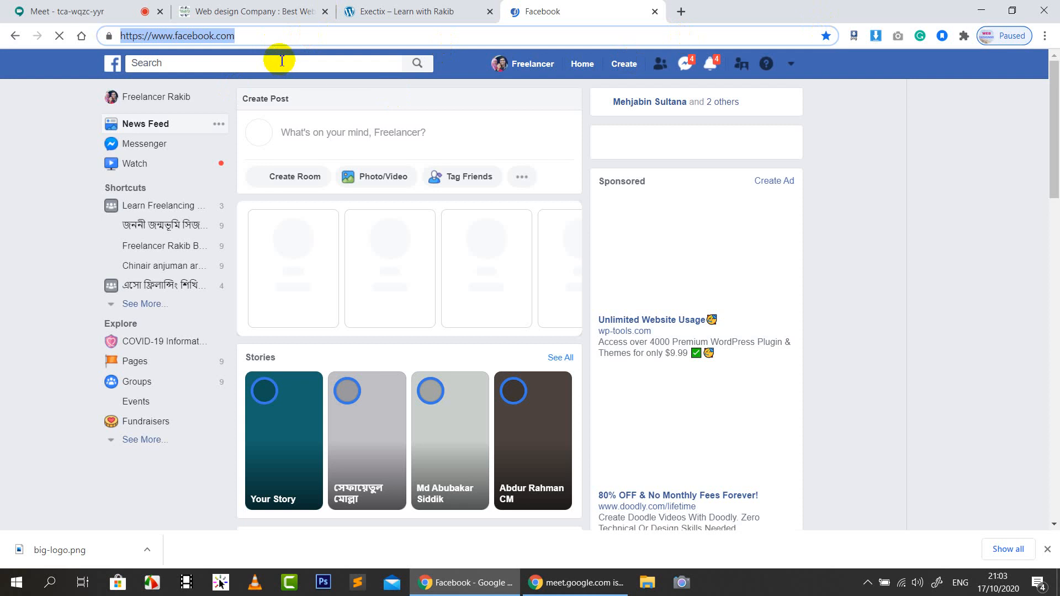
Search Google for 'webrakib' and open the Facebook profile result
click(682, 12)
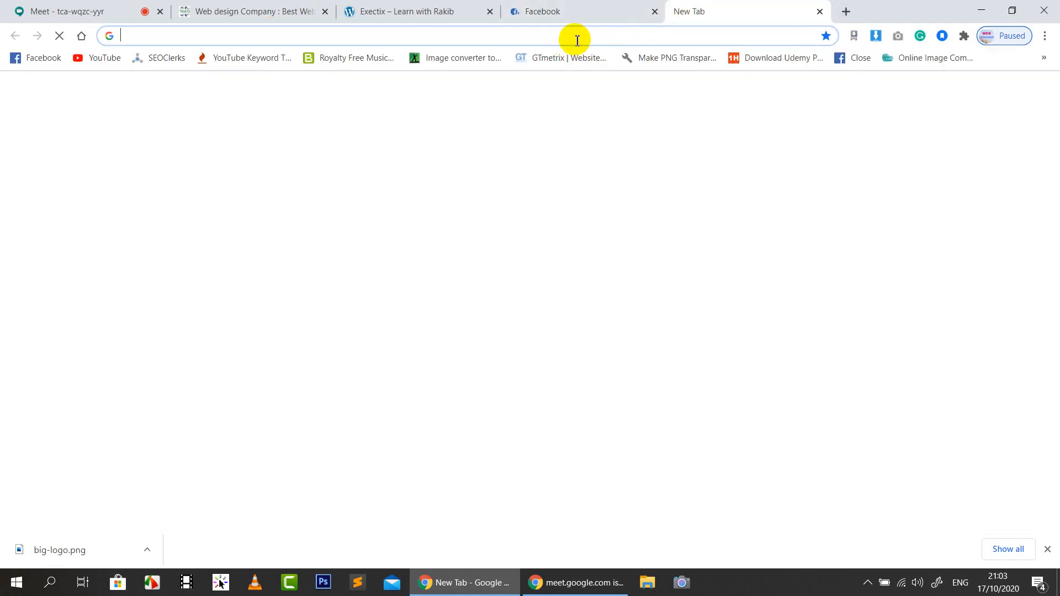
text(webrakib)
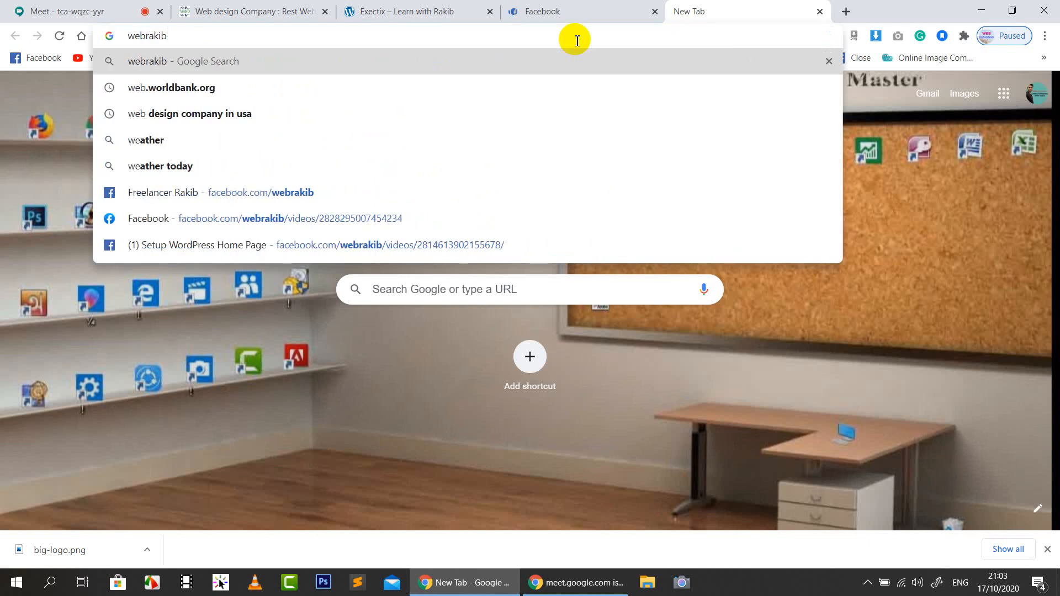
key(Return)
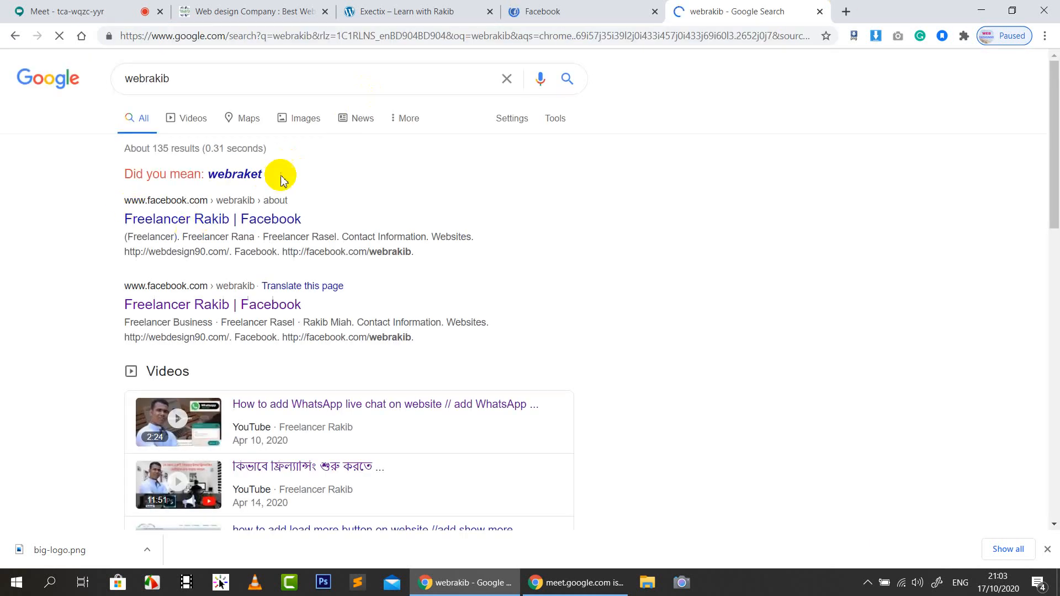
click(214, 224)
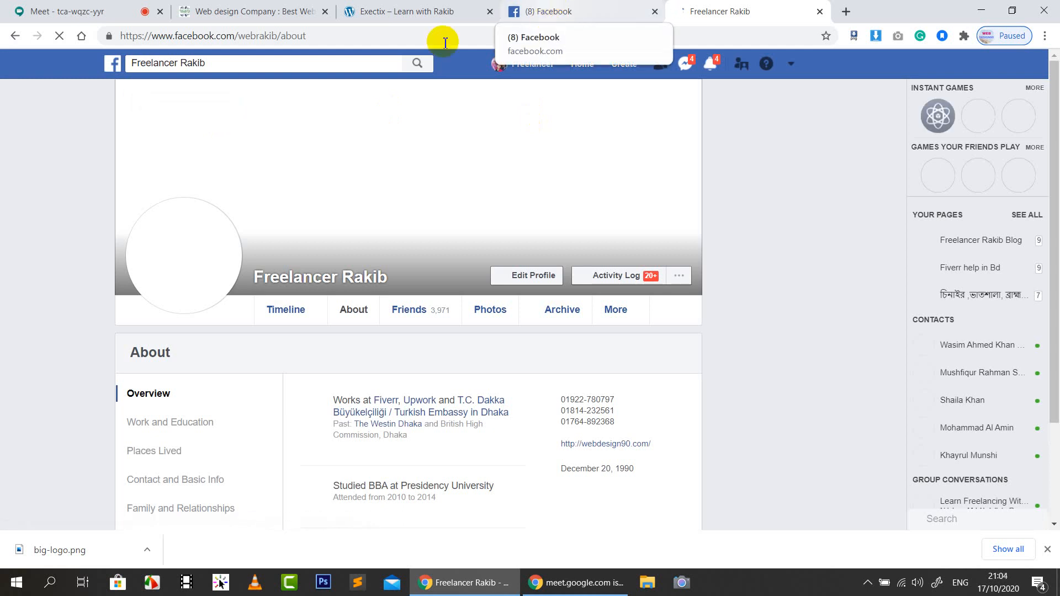
Search Facebook for 'lear' and open the Learn Freelancing With Rakib group
click(381, 64)
text(le)
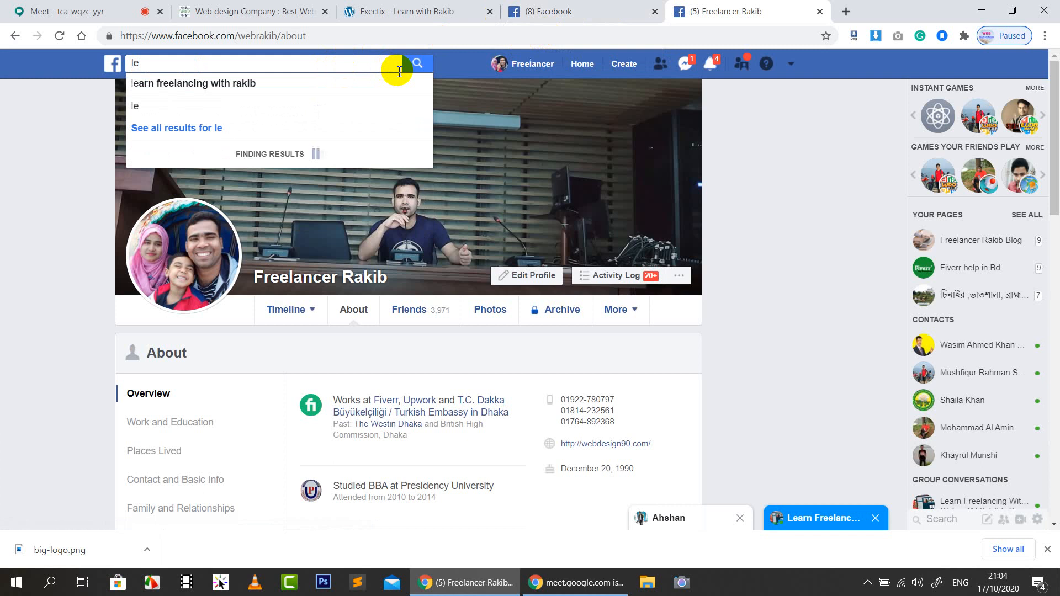
text(ar)
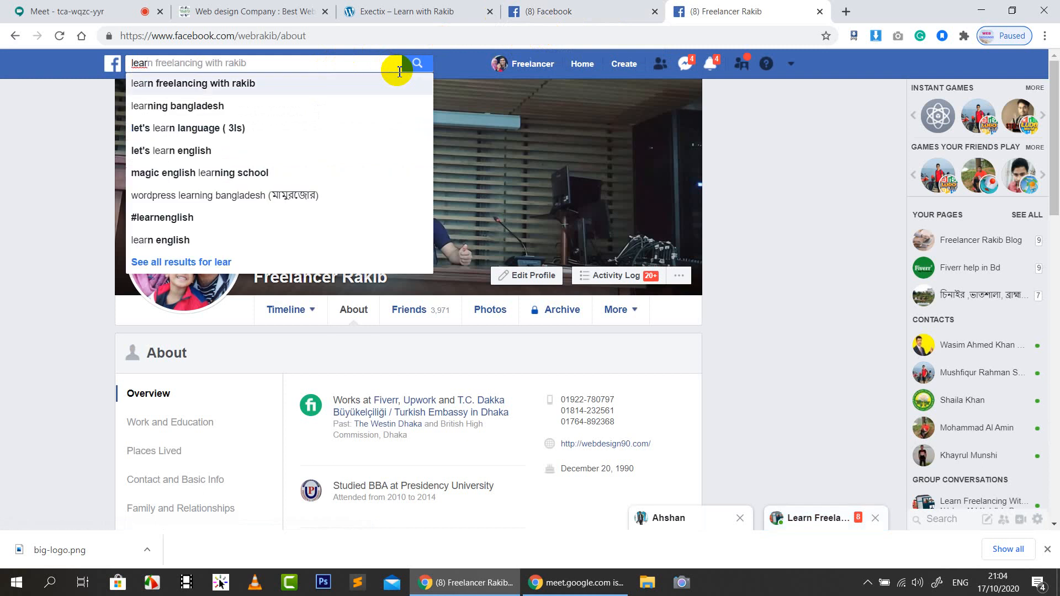
key(Return)
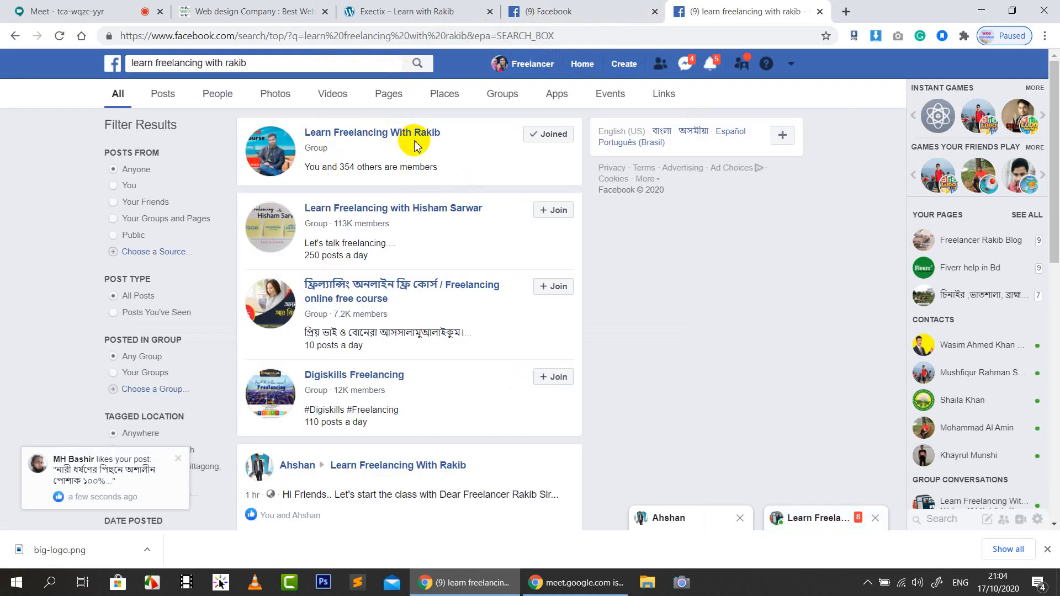
click(434, 142)
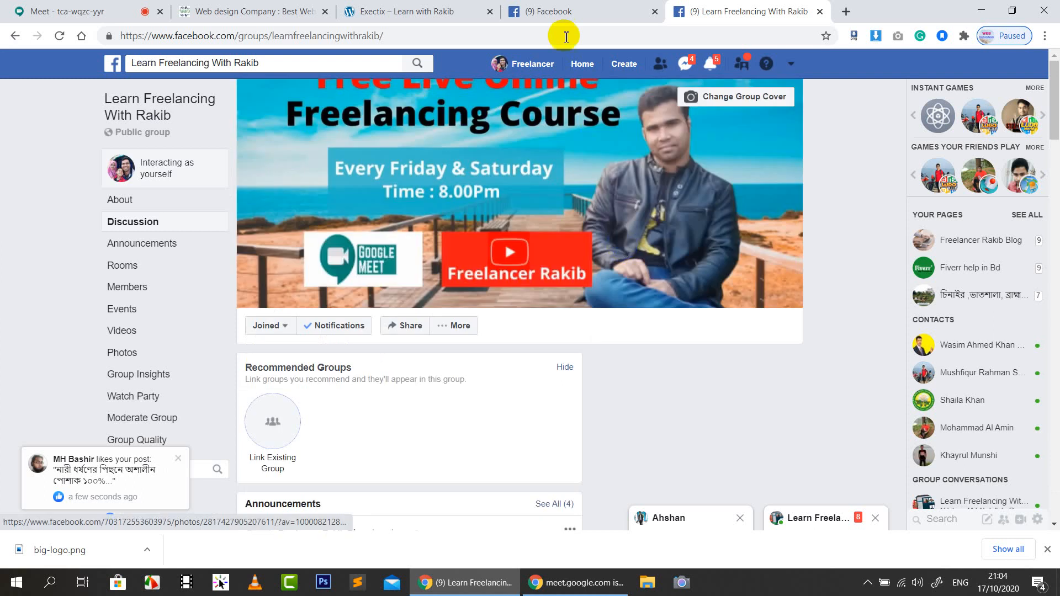
Inspect the phone number in the webdesign90 homepage header, then return to Google Meet
click(252, 11)
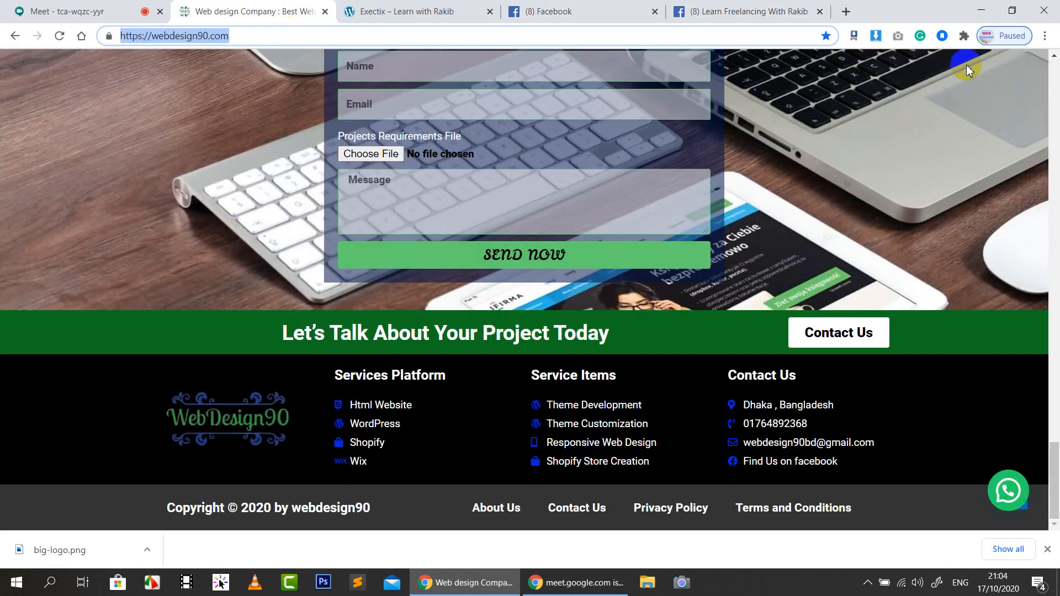
scroll(968, 282, up, 20)
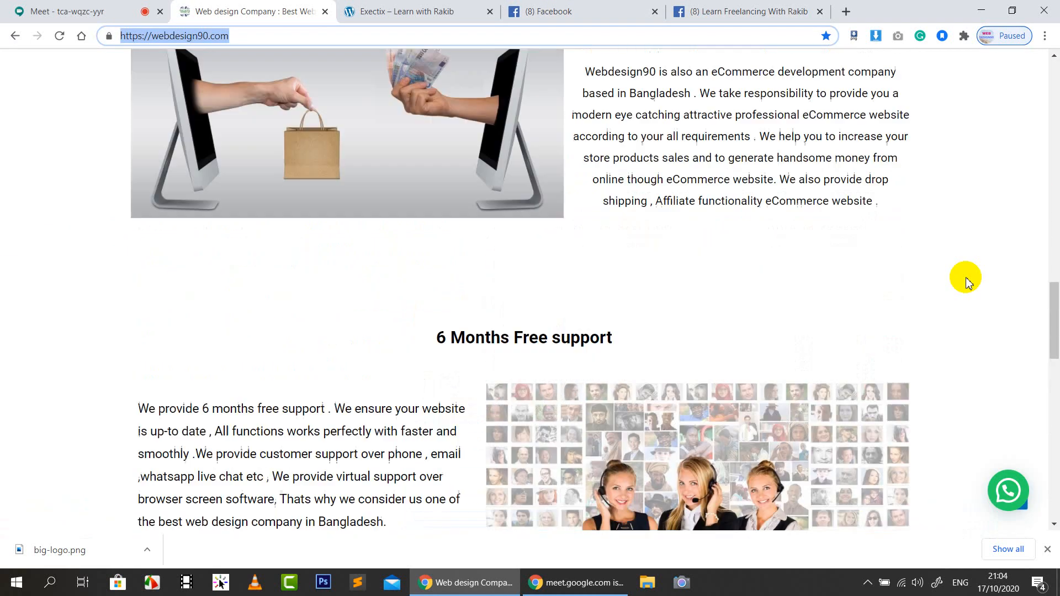
scroll(968, 282, up, 10)
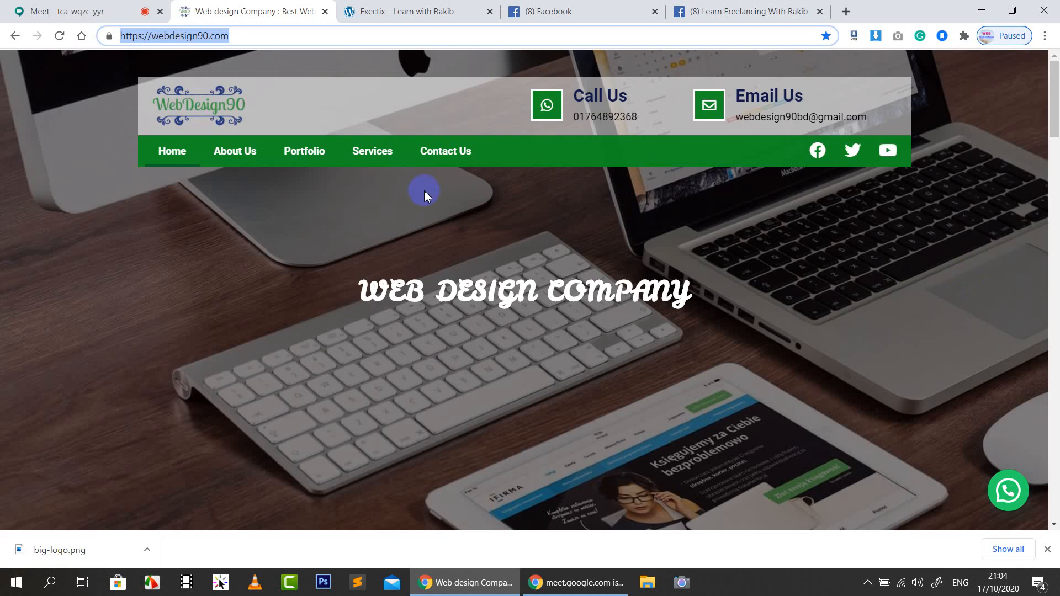
drag(642, 119, 577, 127)
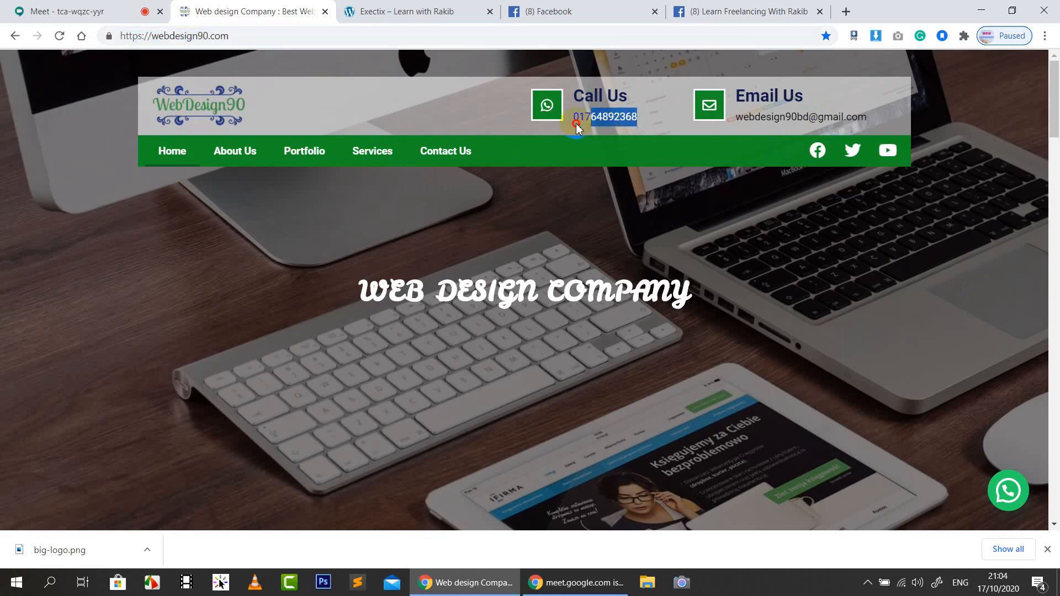
click(499, 110)
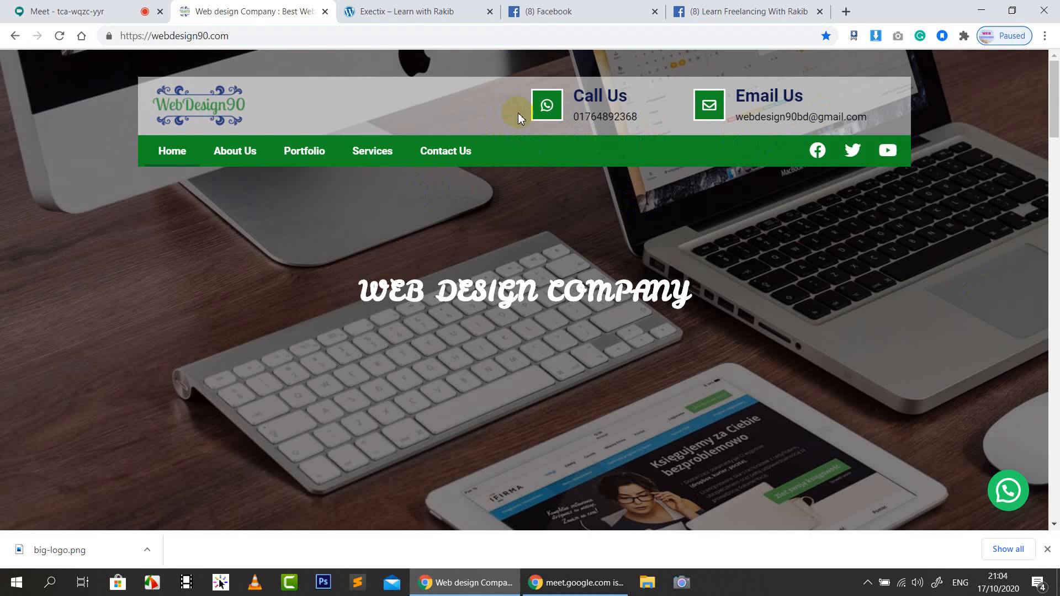
drag(583, 131, 595, 124)
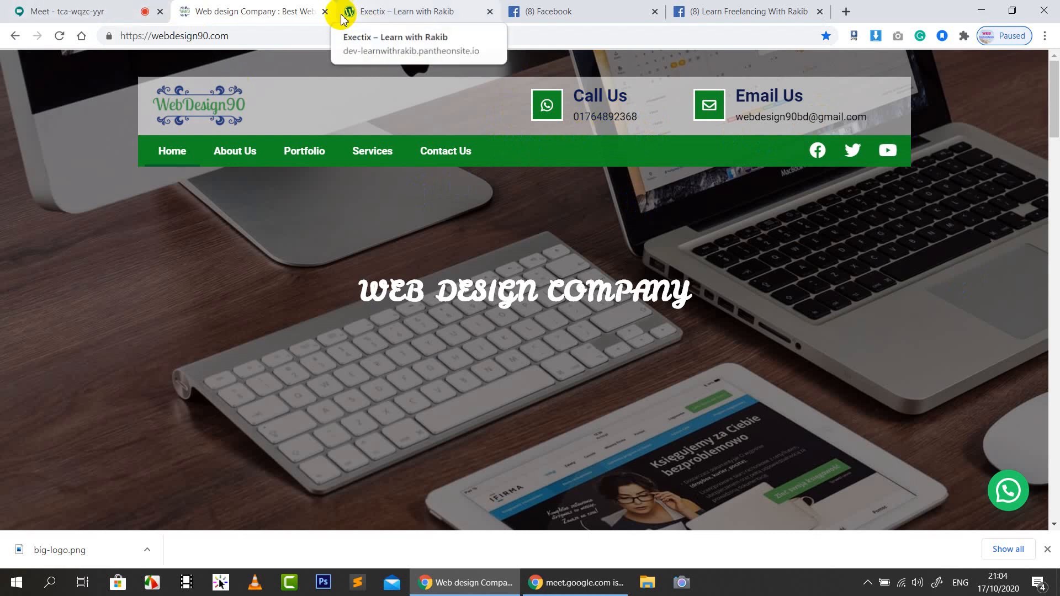
click(139, 11)
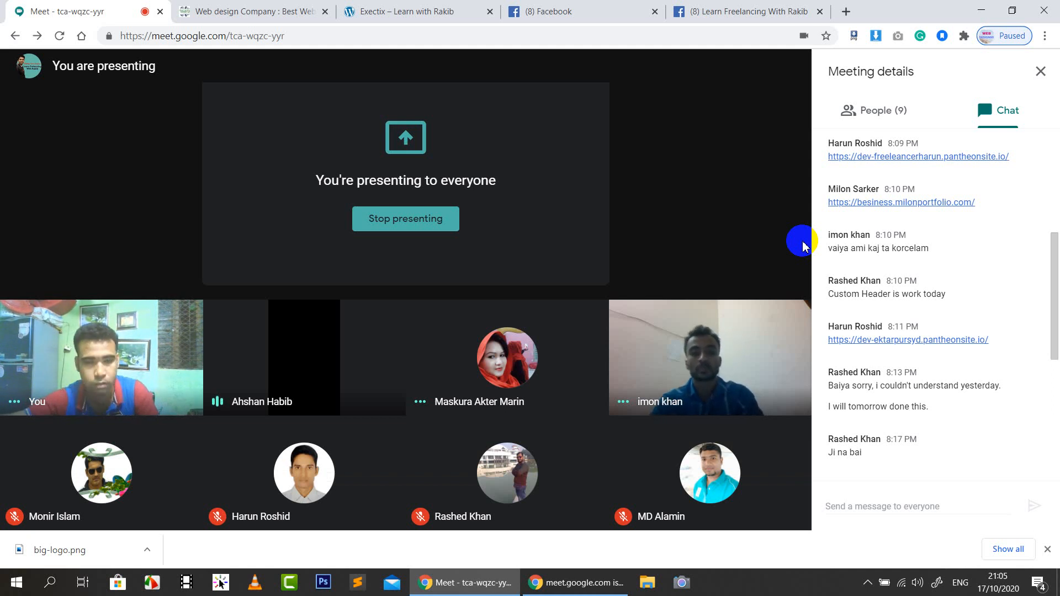
Leave the Google Meet call
mouse_move(540, 362)
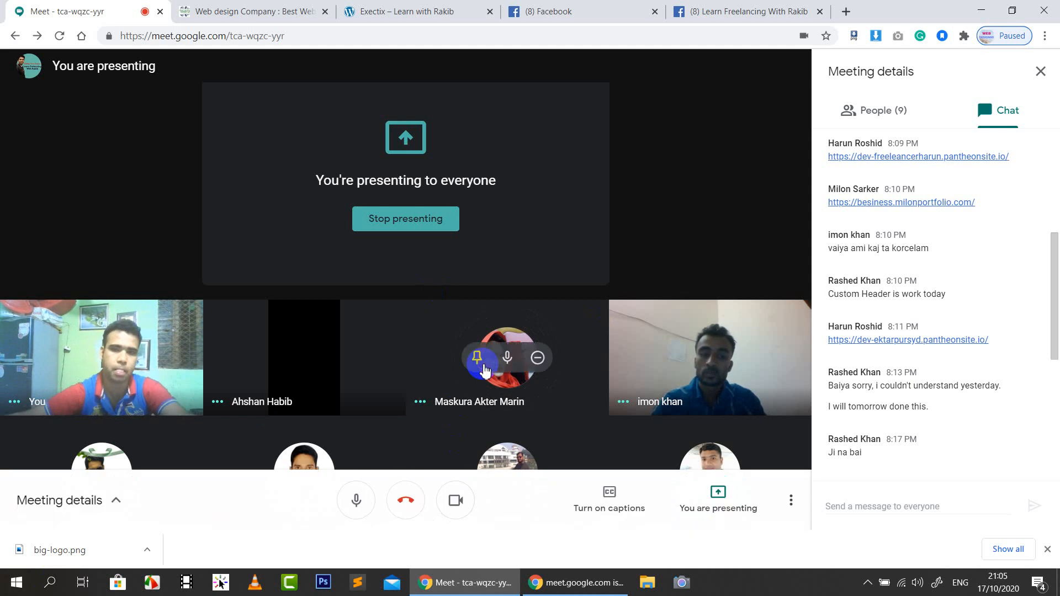
click(406, 500)
click(309, 11)
Close the webdesign90, Exectix, Facebook and freelancing group tabs
click(325, 13)
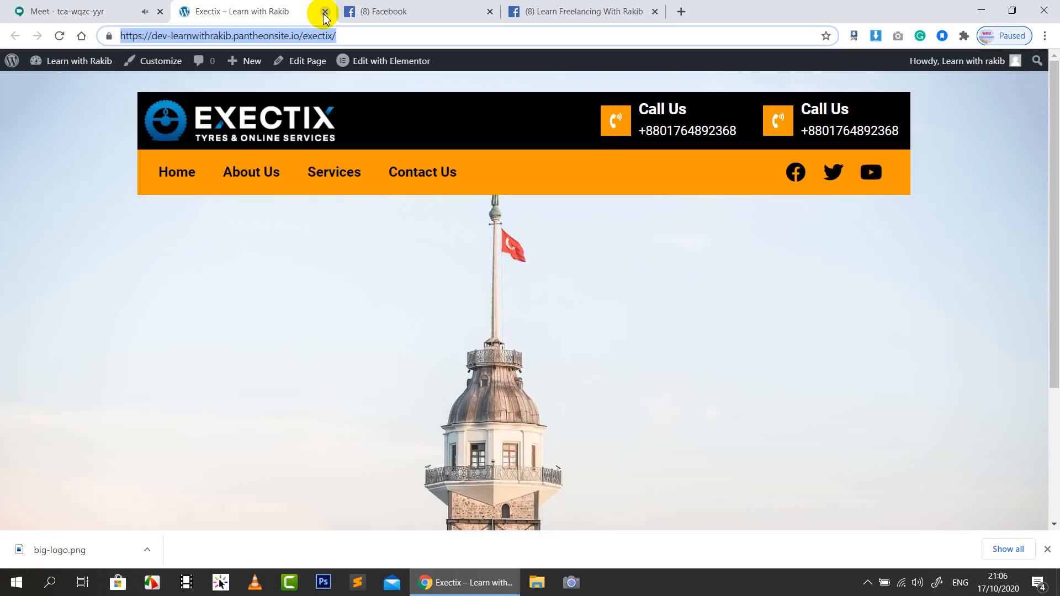
click(325, 12)
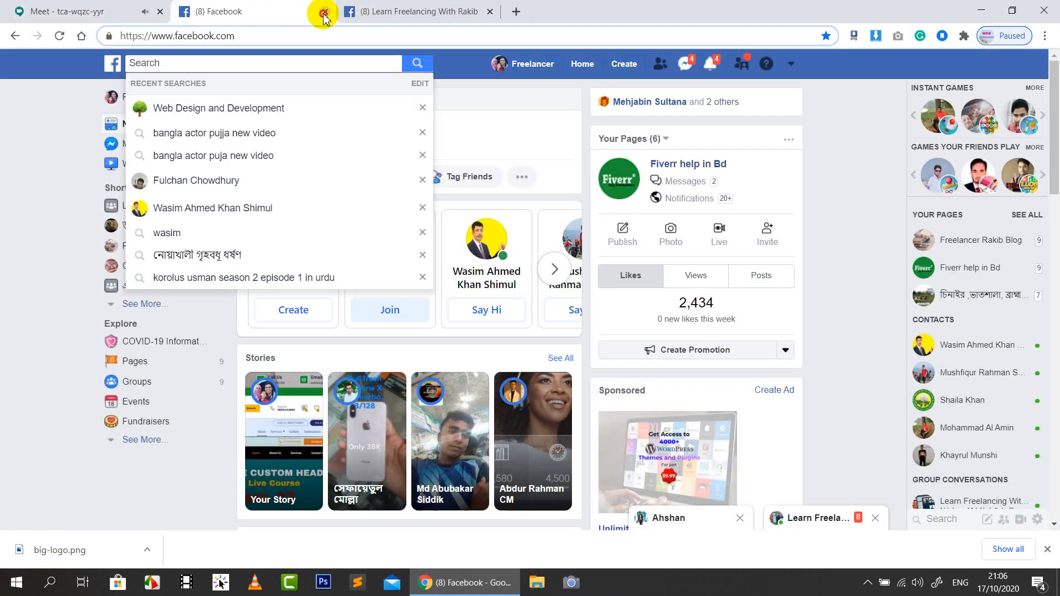
click(325, 12)
click(325, 13)
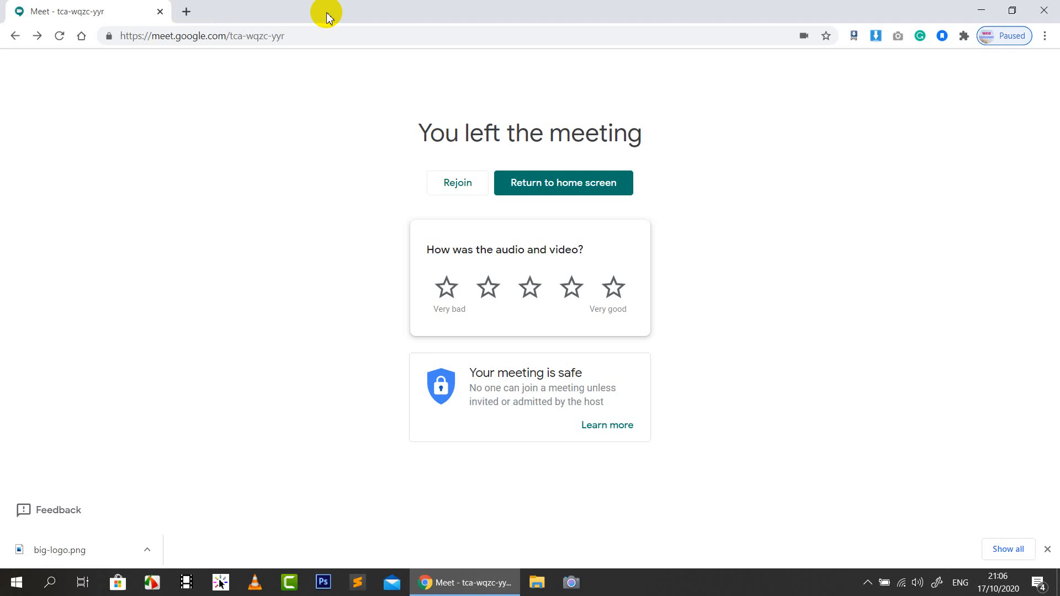
In a new tab, go to YouTube and open the account's own channel
click(187, 11)
click(119, 58)
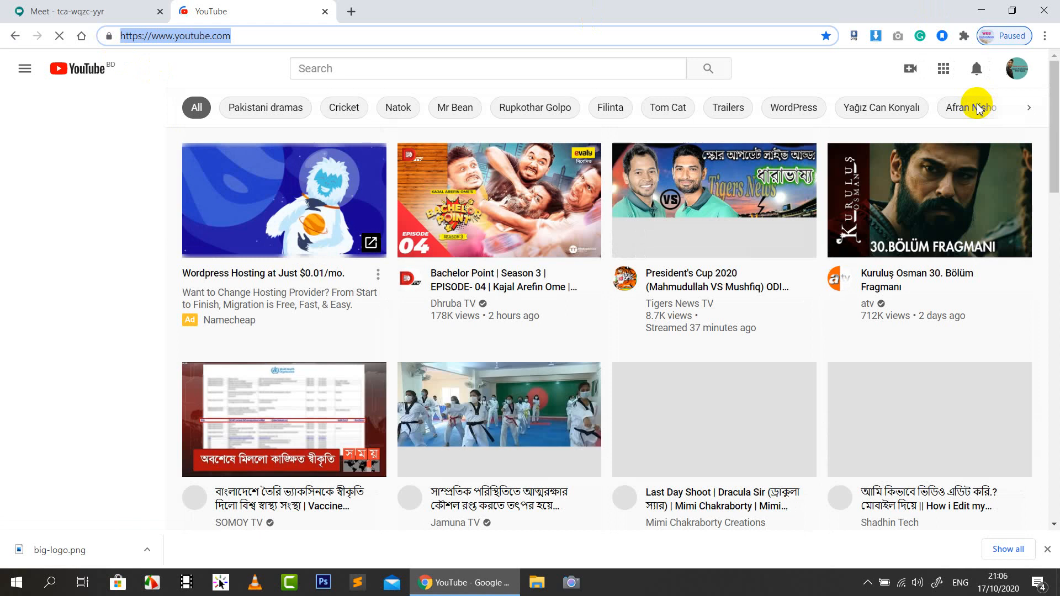
click(1015, 71)
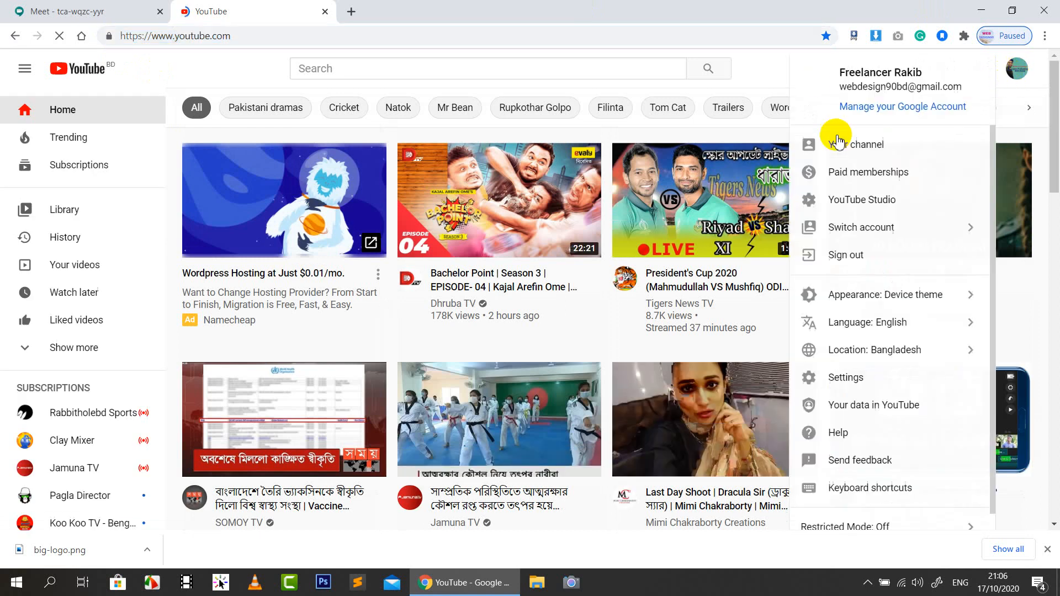
click(835, 142)
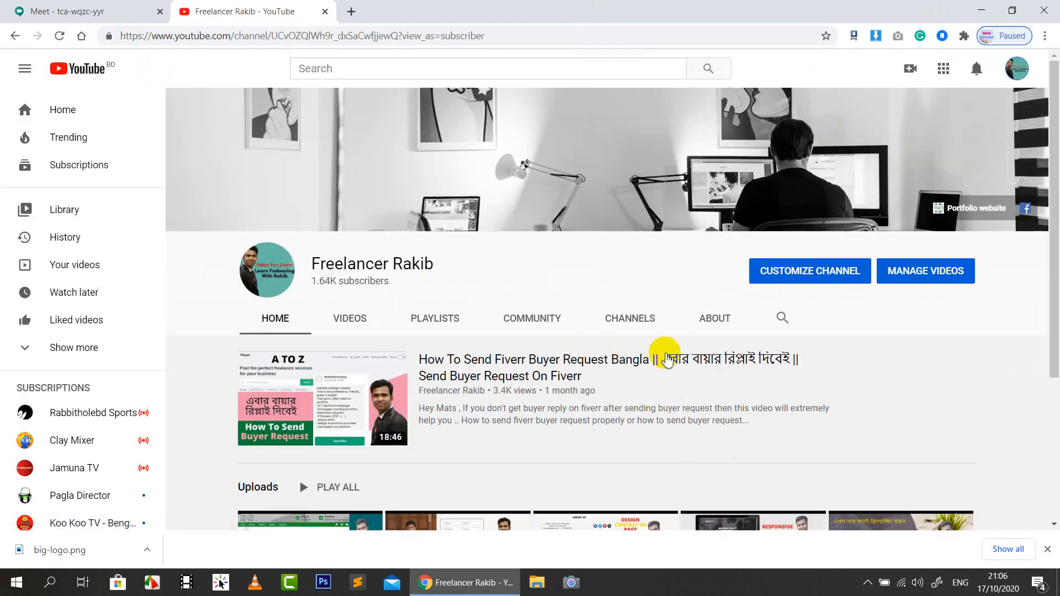
Browse the channel's videos, then list its playlists like Online Free Live Course and Elementor
scroll(674, 342, down, 3)
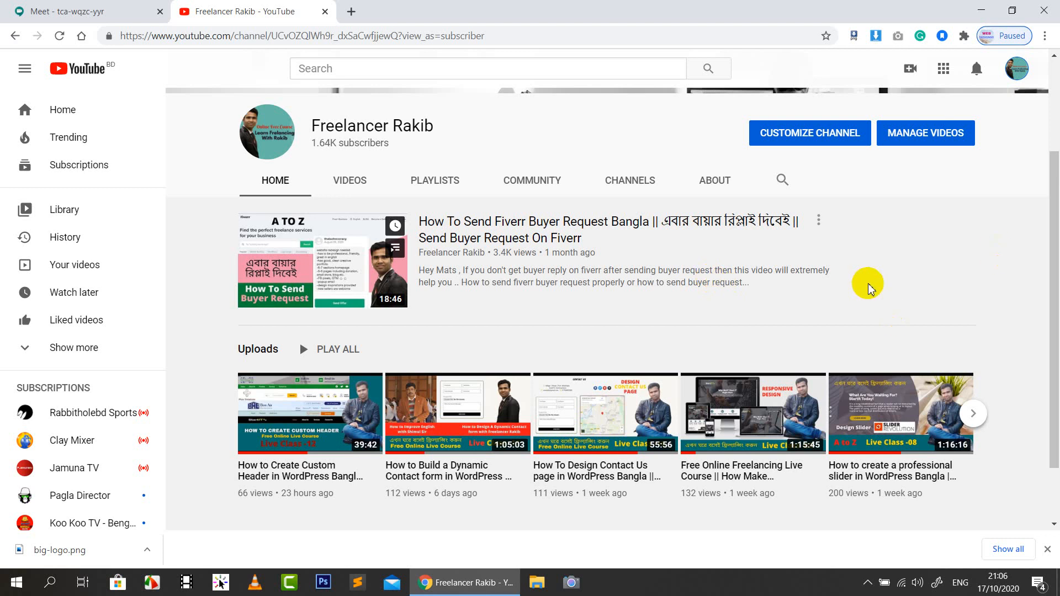
click(356, 184)
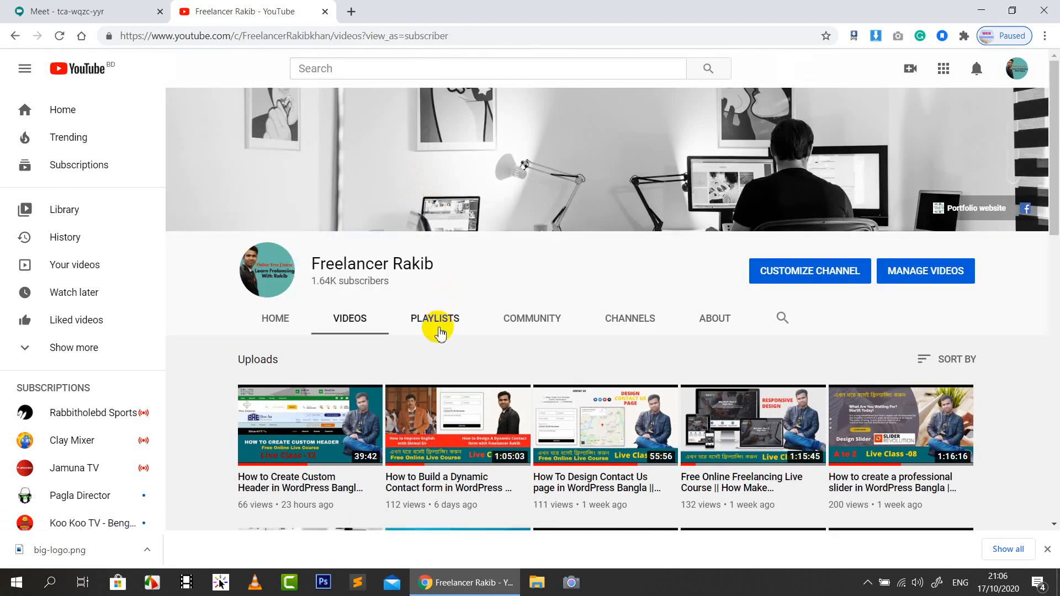
click(435, 326)
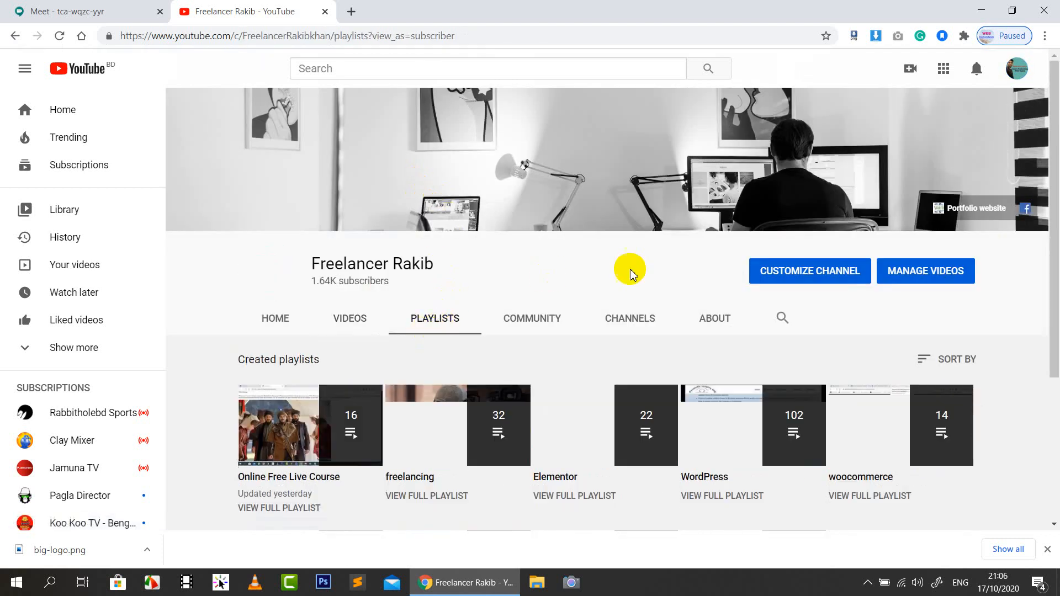
scroll(309, 406, down, 1)
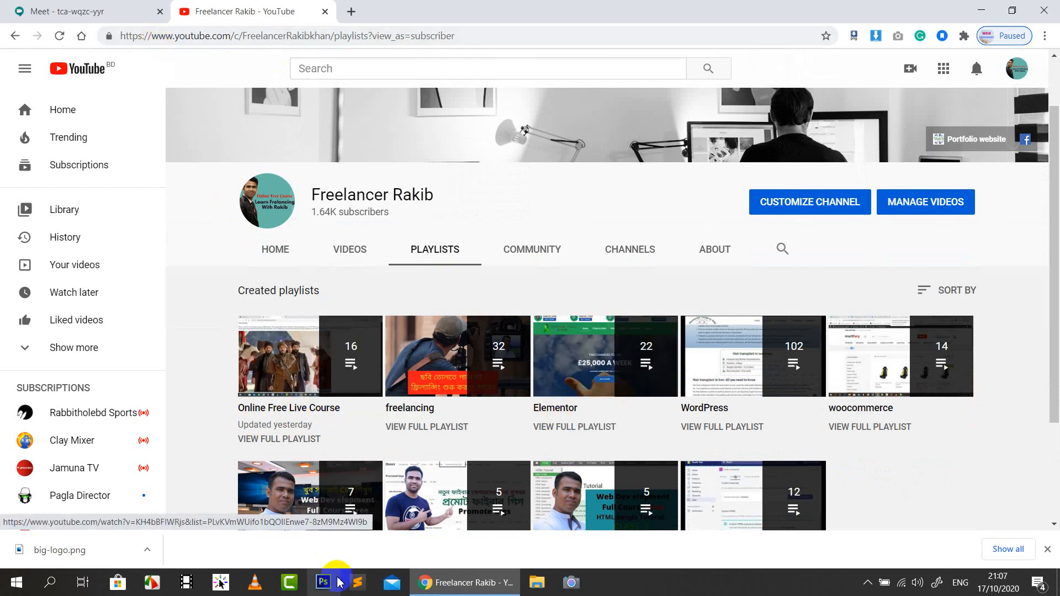
click(155, 585)
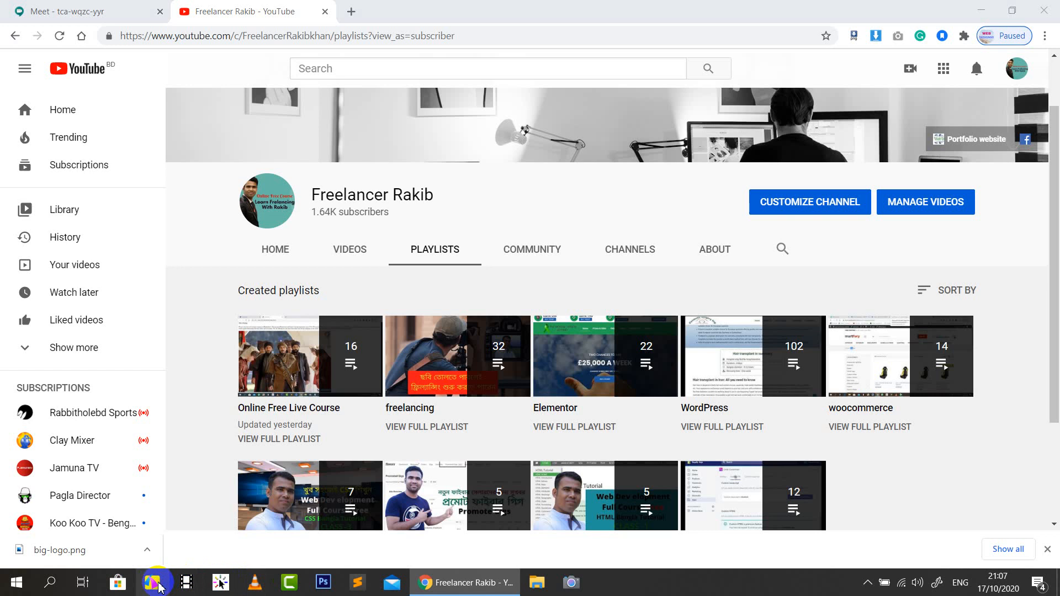